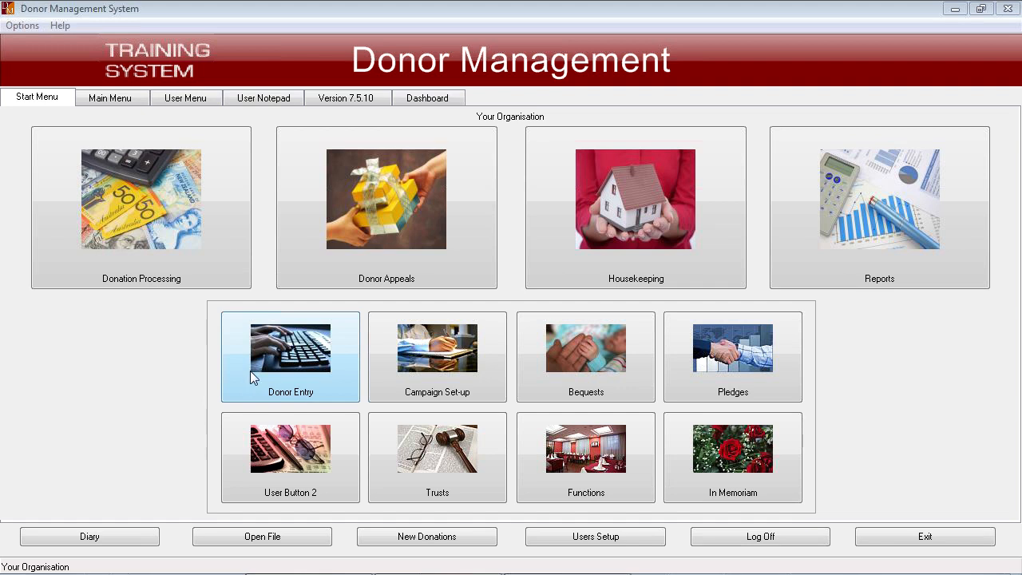
- Open the donor entry form
click(302, 355)
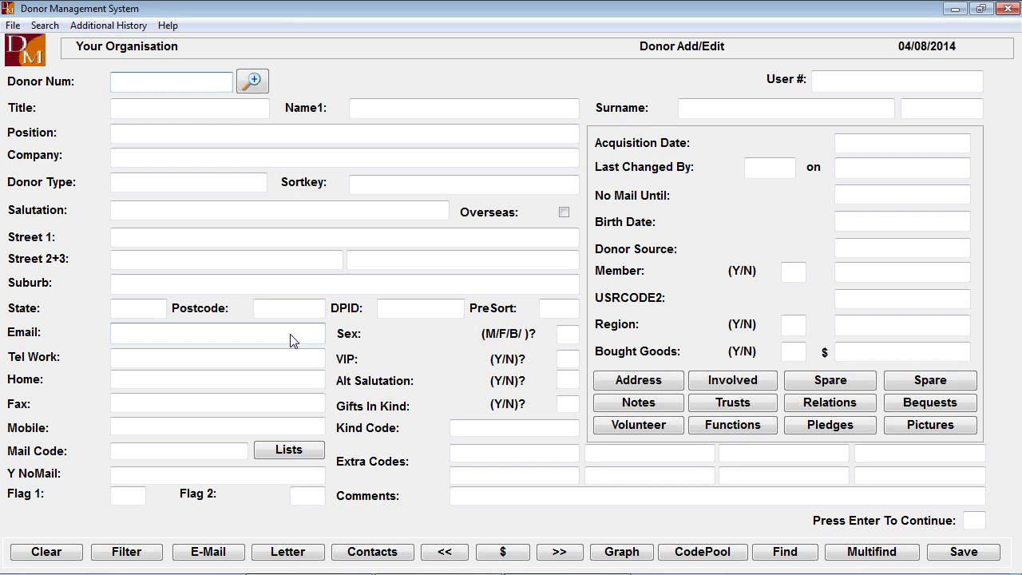
click(228, 81)
key(Return)
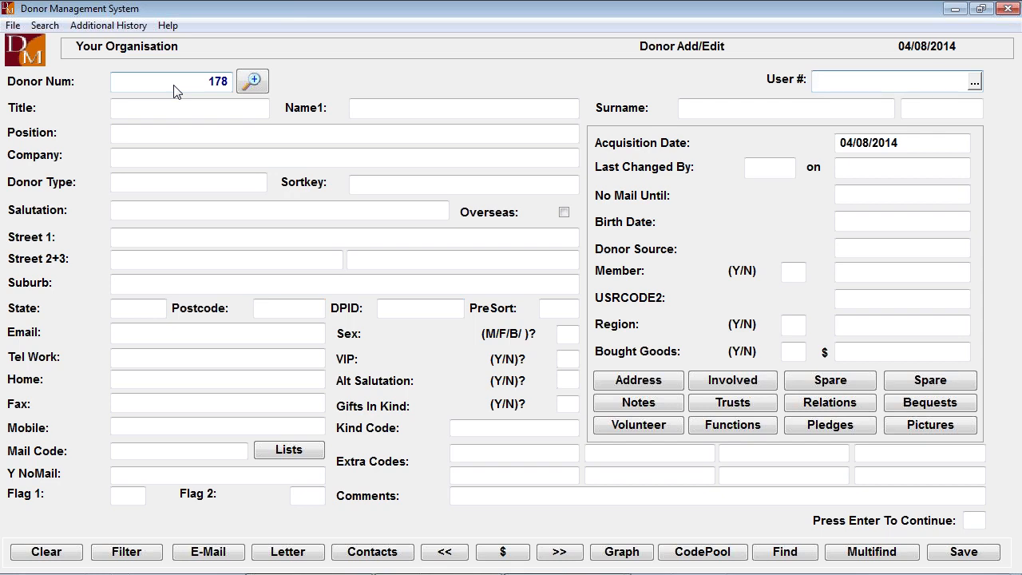
key(Escape)
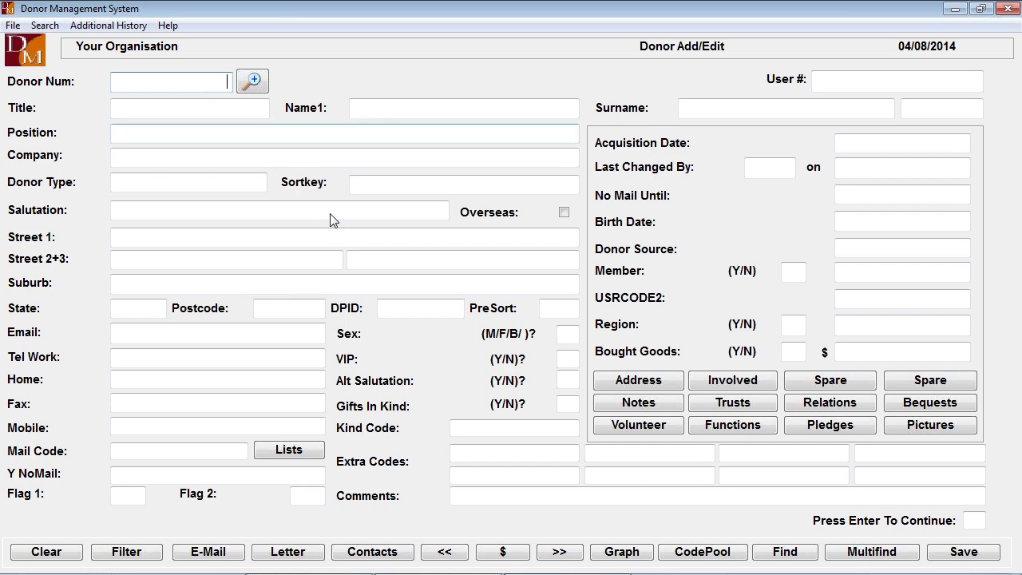
- Search for donors whose surname starts with SM and open the record of the contact at All Sort Imports Pty Ltd
click(872, 553)
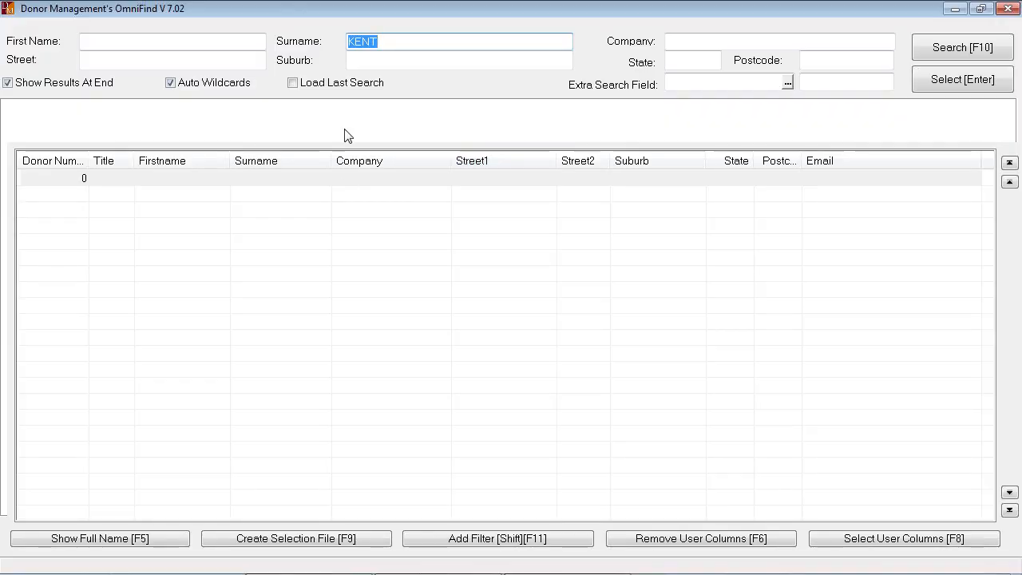
click(393, 41)
drag(393, 41, 288, 43)
text(SM)
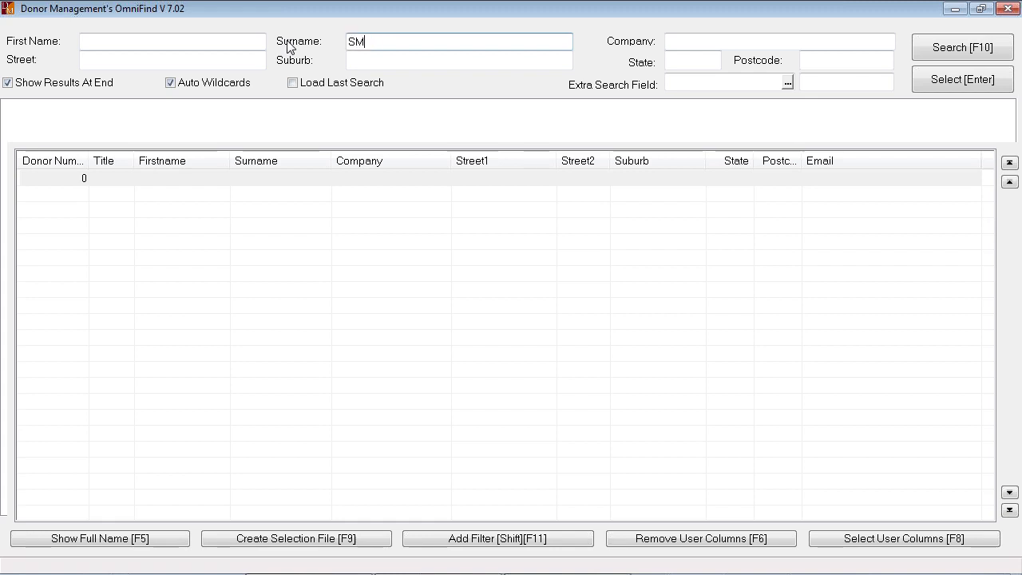
click(945, 49)
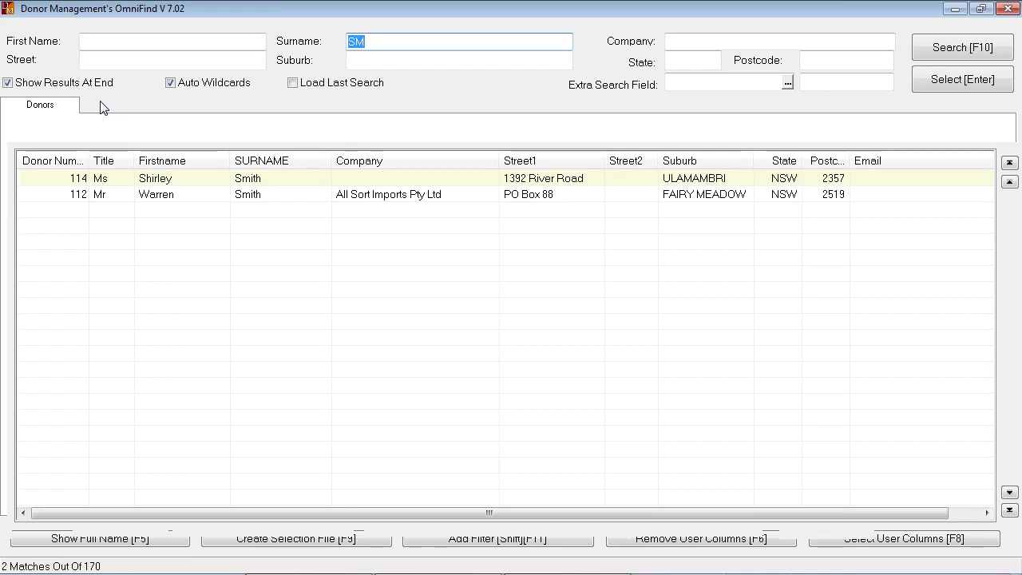
double_click(176, 193)
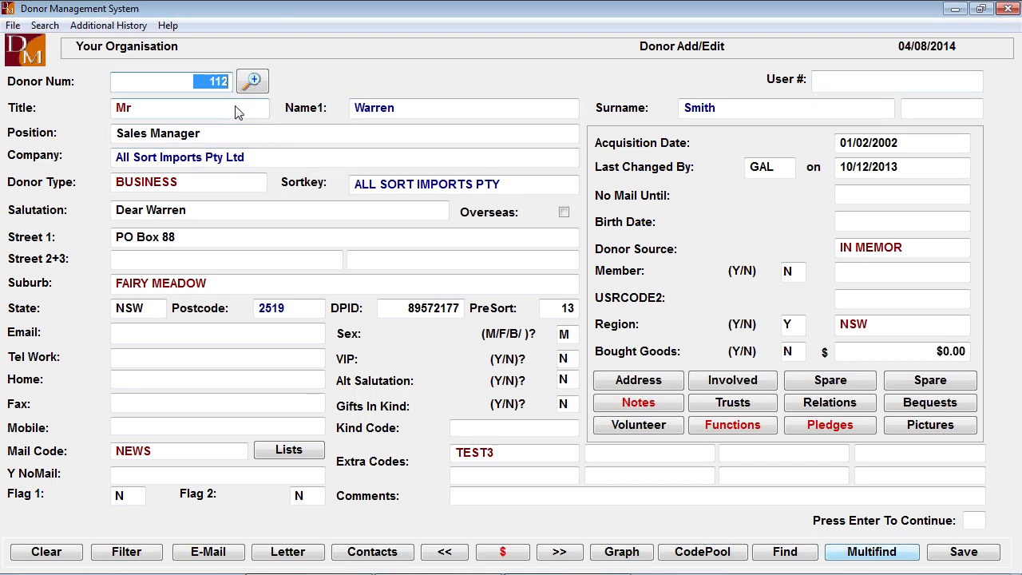
- Enter the post-nominal OAM in the field following the donor's surname
click(192, 114)
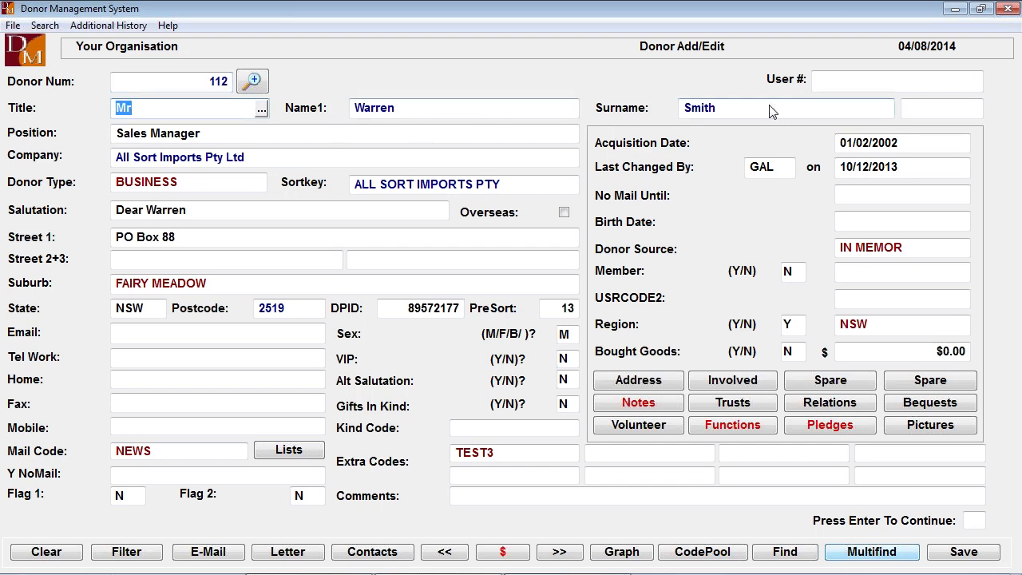
key(Tab)
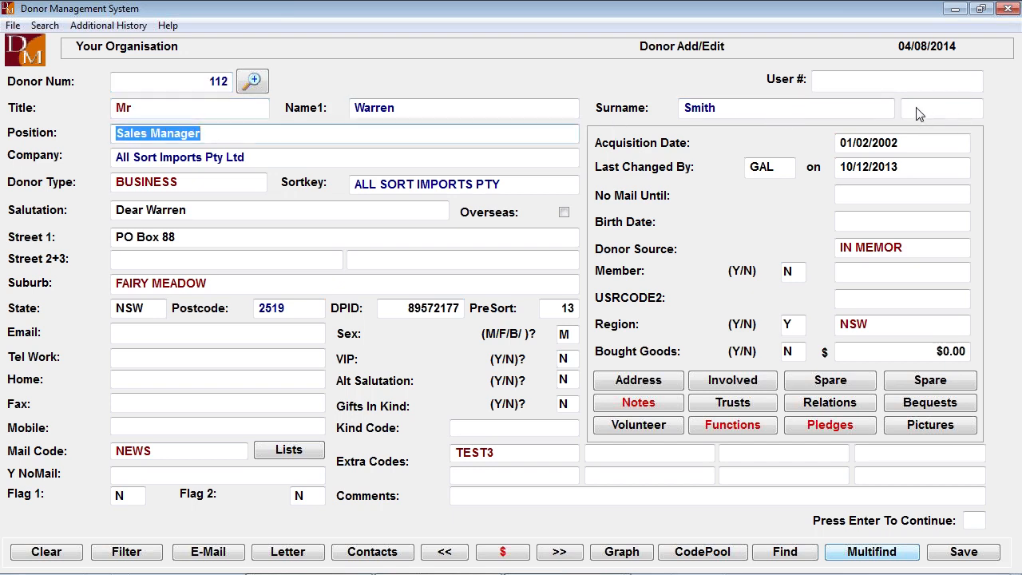
click(918, 115)
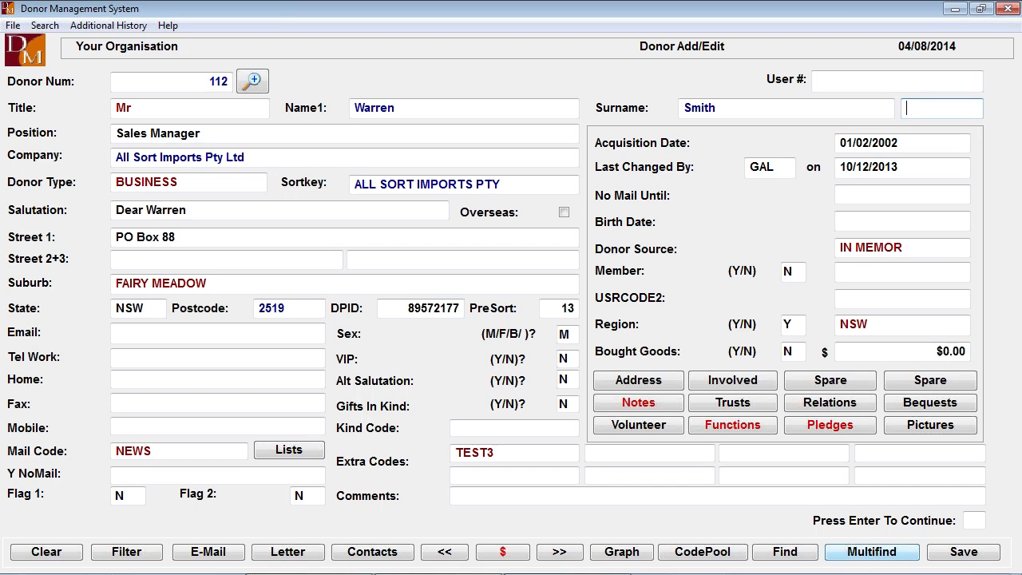
text(AOM)
key(BackSpace)
key(BackSpace)
key(BackSpace)
text(OAM)
key(Tab)
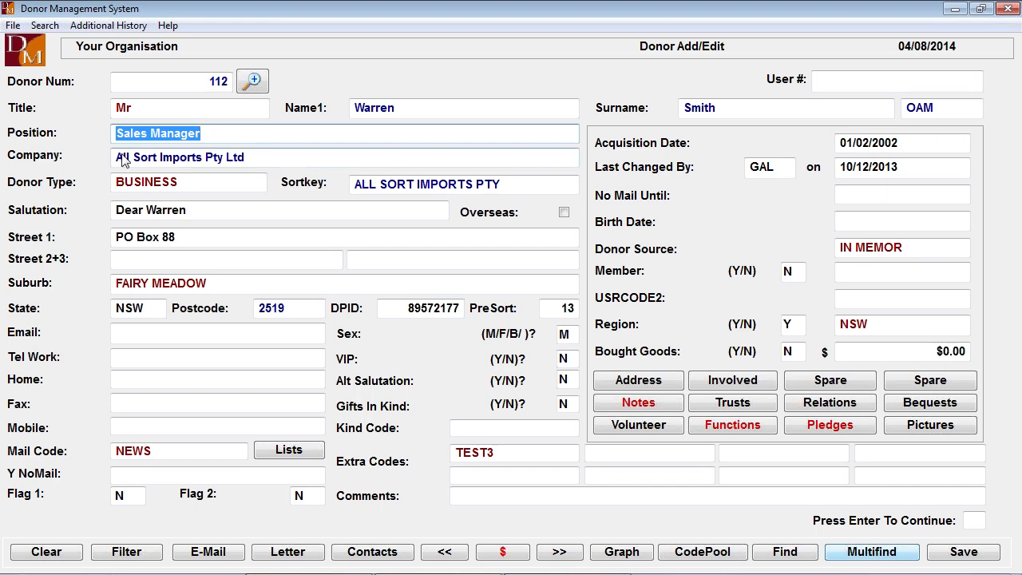
- Examine the available donor type codes and their sort-by settings, narrowing the description column, and leave the list without choosing a code
click(258, 184)
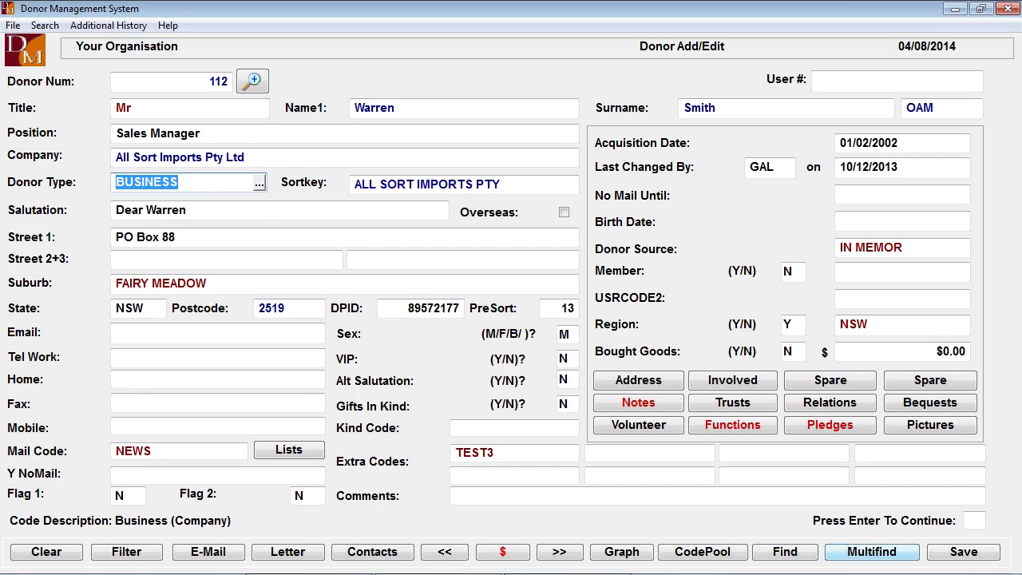
click(258, 185)
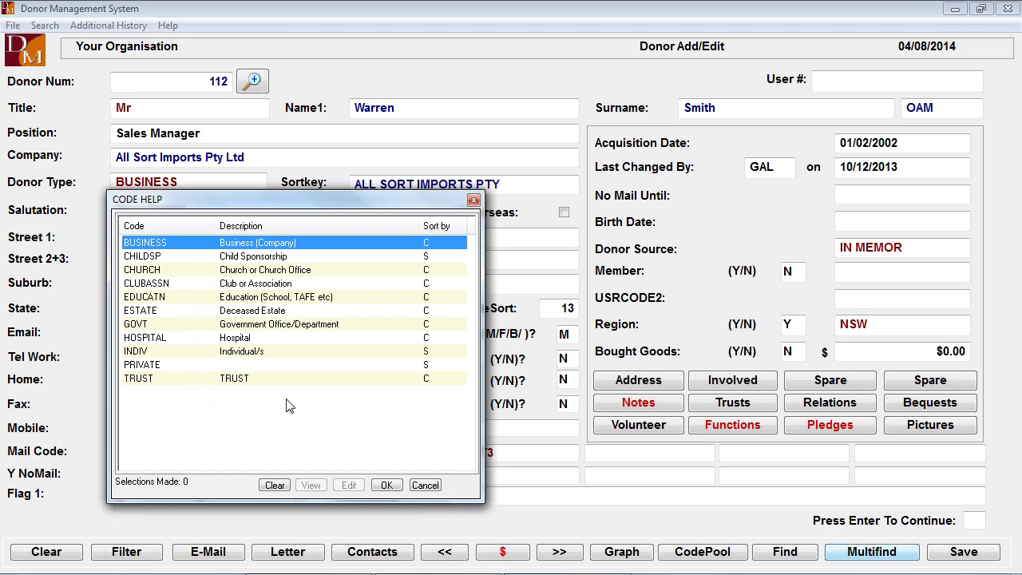
click(427, 485)
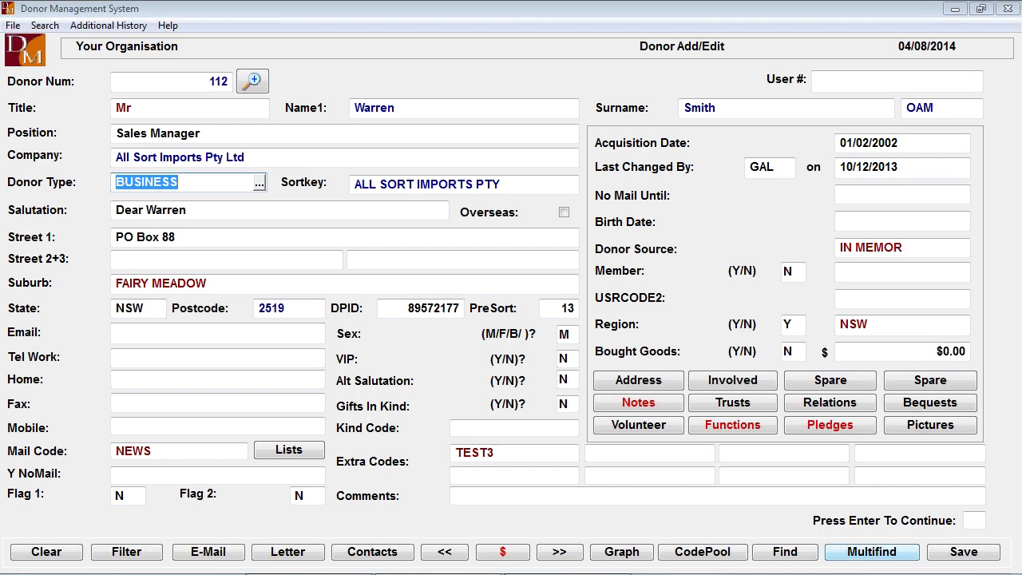
click(260, 186)
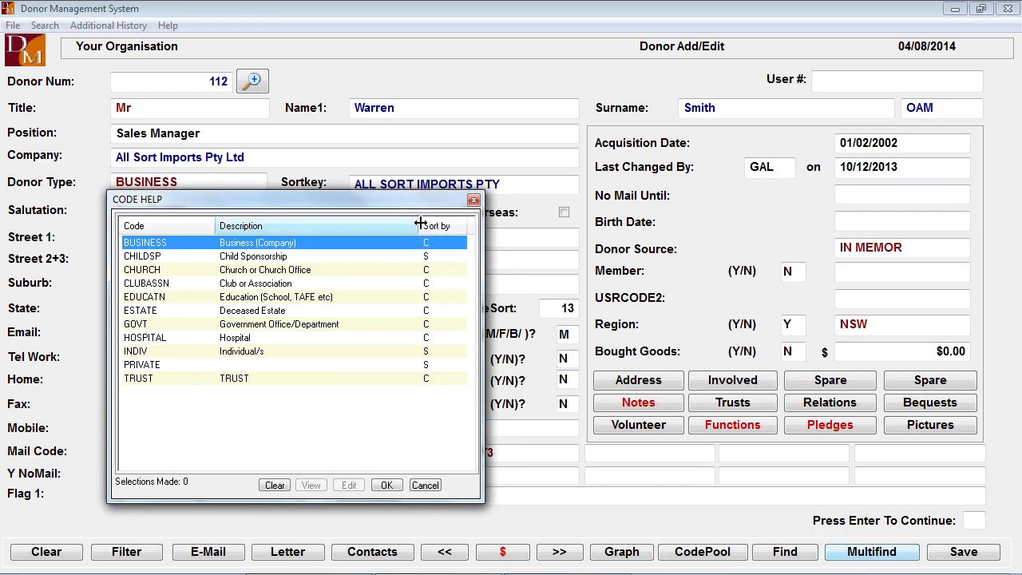
drag(420, 224, 384, 224)
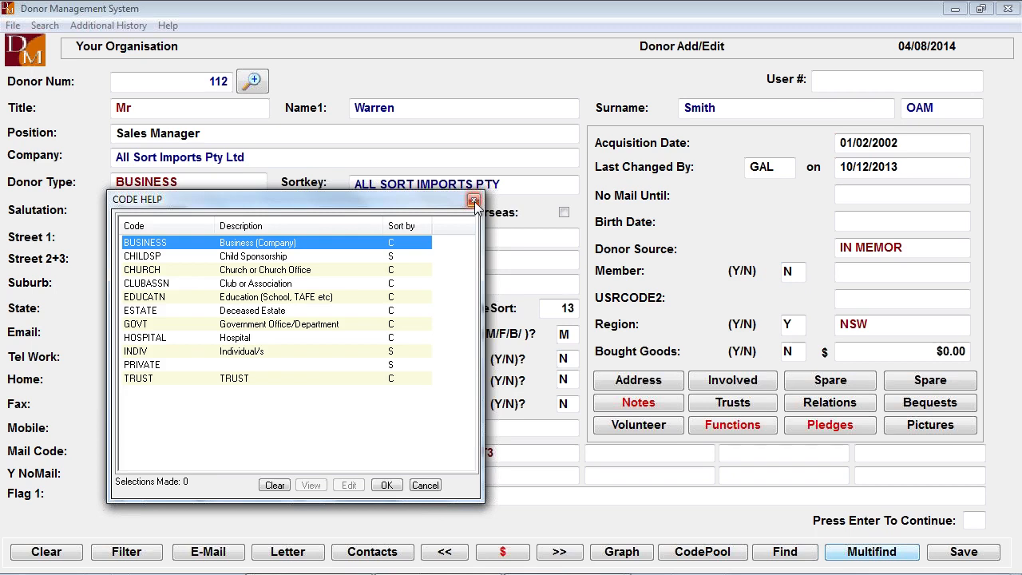
click(473, 200)
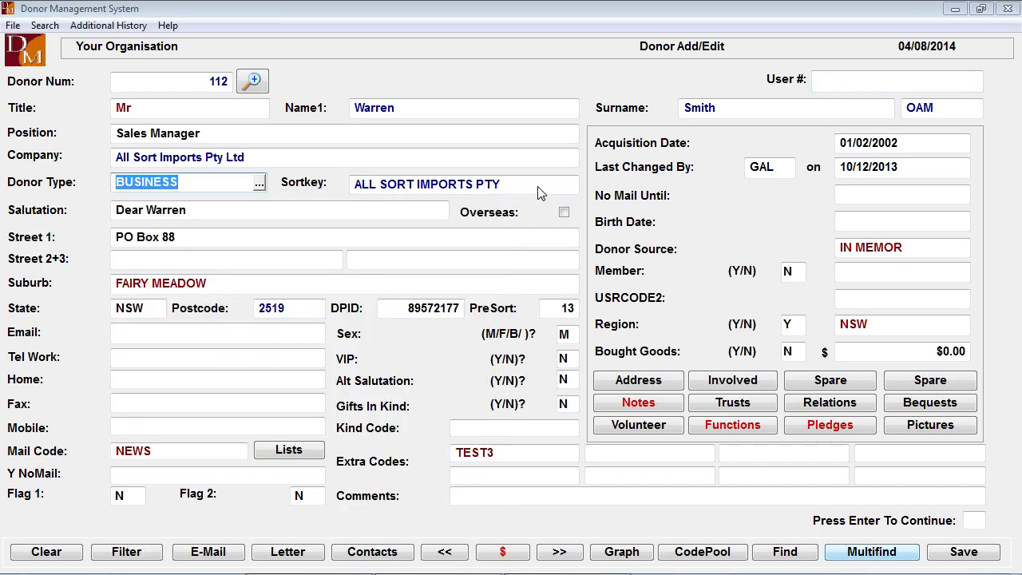
key(Tab)
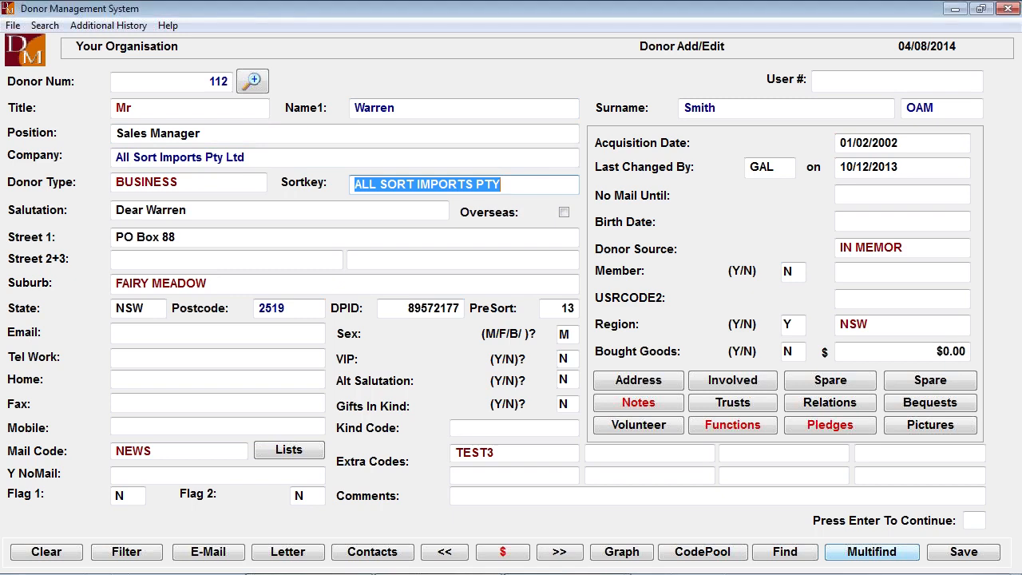
- Shorten the donor's first name to the initial W
click(214, 217)
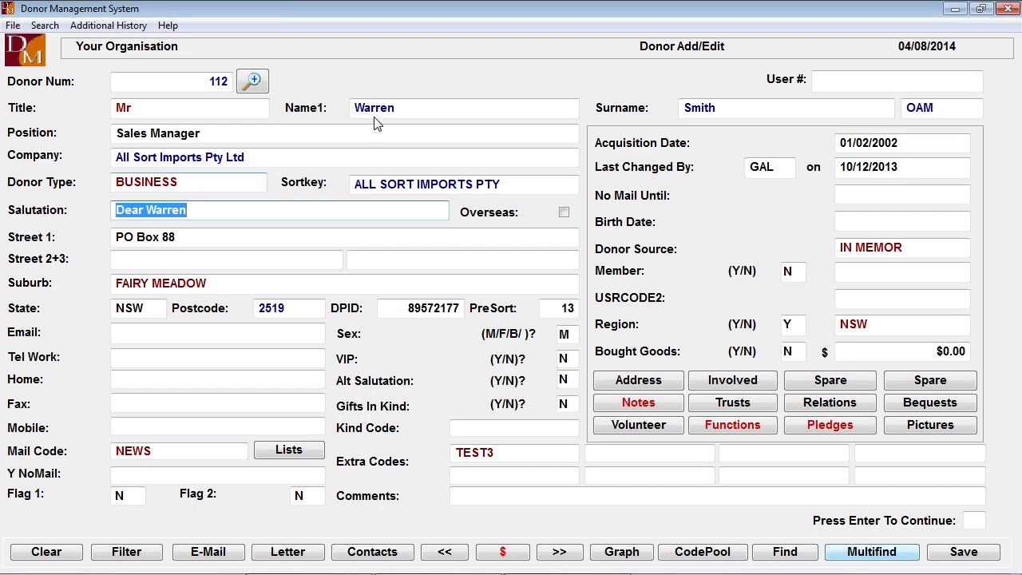
click(397, 110)
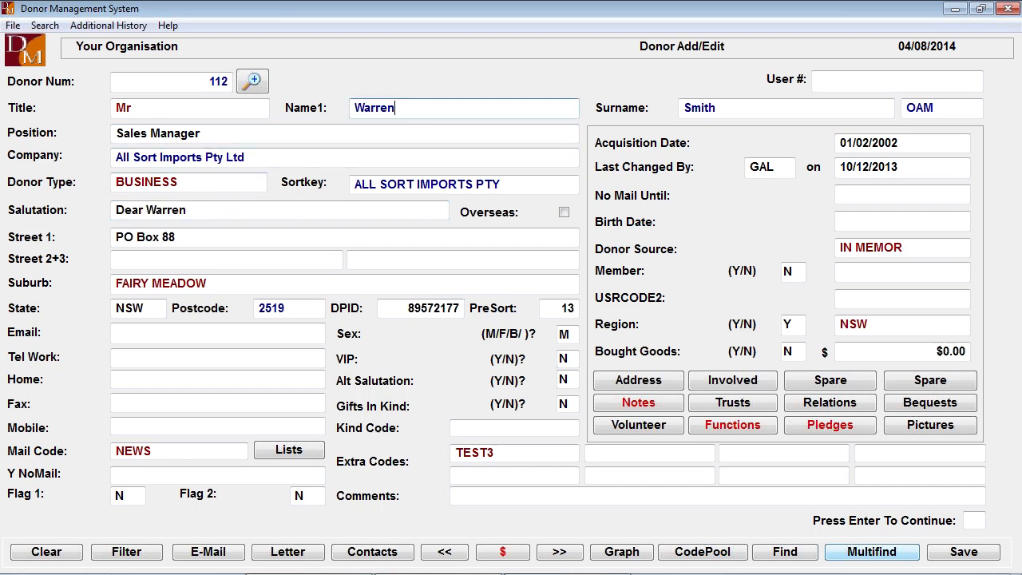
key(BackSpace)
key(BackSpace)
key(BackSpace)
key(BackSpace)
key(BackSpace)
key(Tab)
key(Tab)
key(Tab)
key(Tab)
key(Tab)
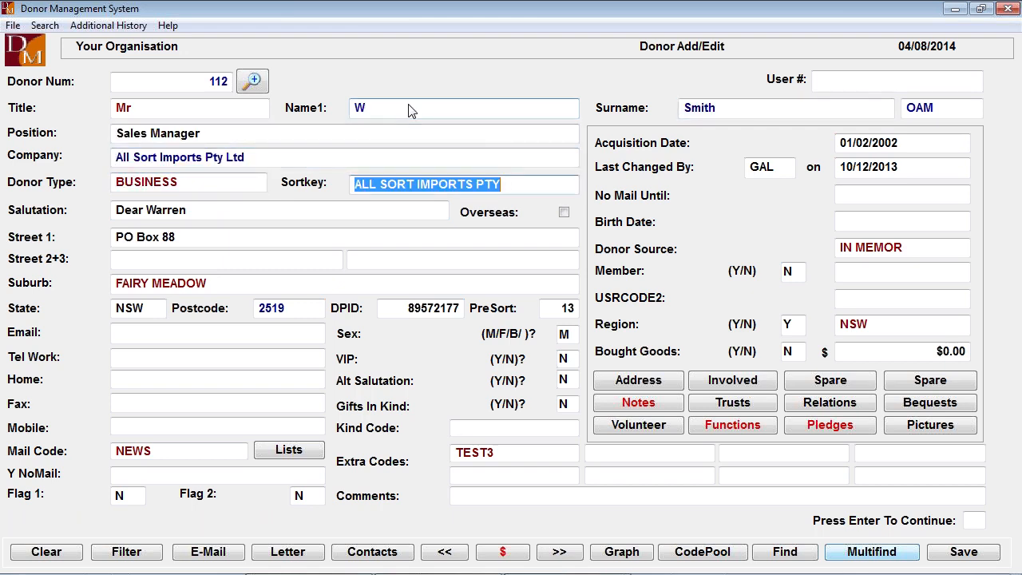
- Accept updating the salutation, gender and receipt name, and confirm All Sort Imports Pty Ltd as the receipt name
key(Tab)
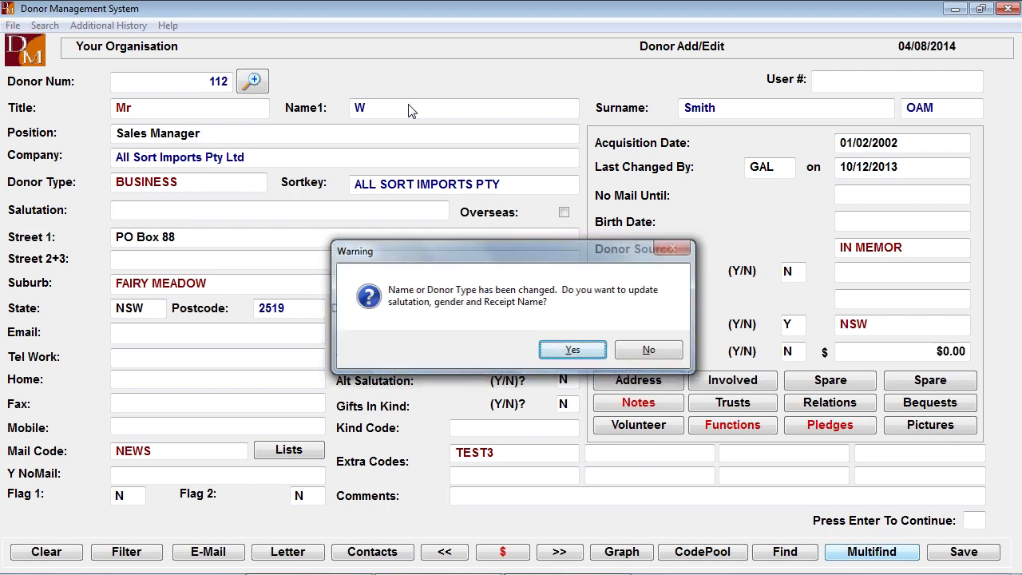
key(Return)
key(Return)
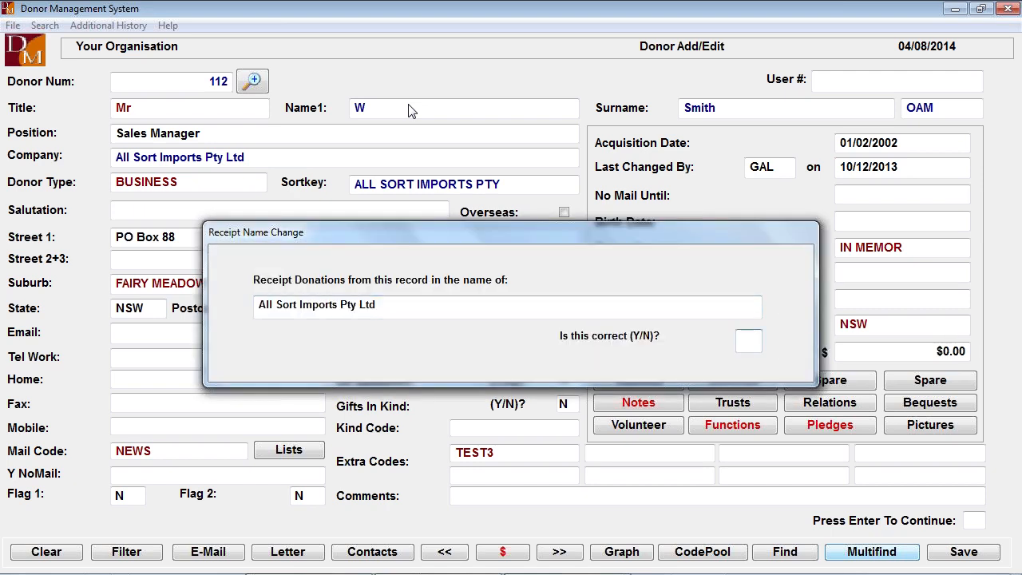
text(Y)
key(Return)
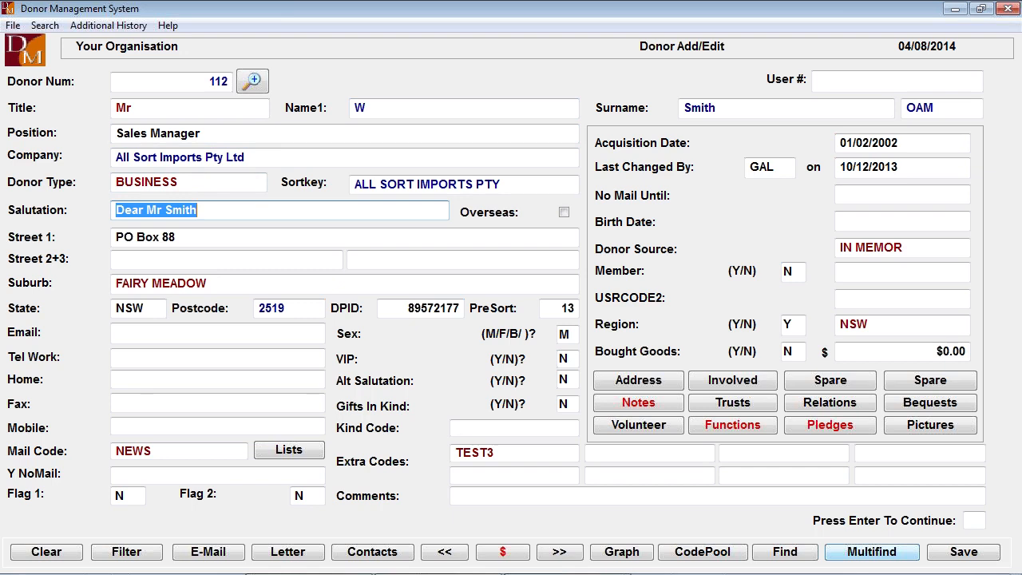
- Change the salutation to "Dear" followed by the donor's first name
drag(146, 211, 200, 211)
text(Warren)
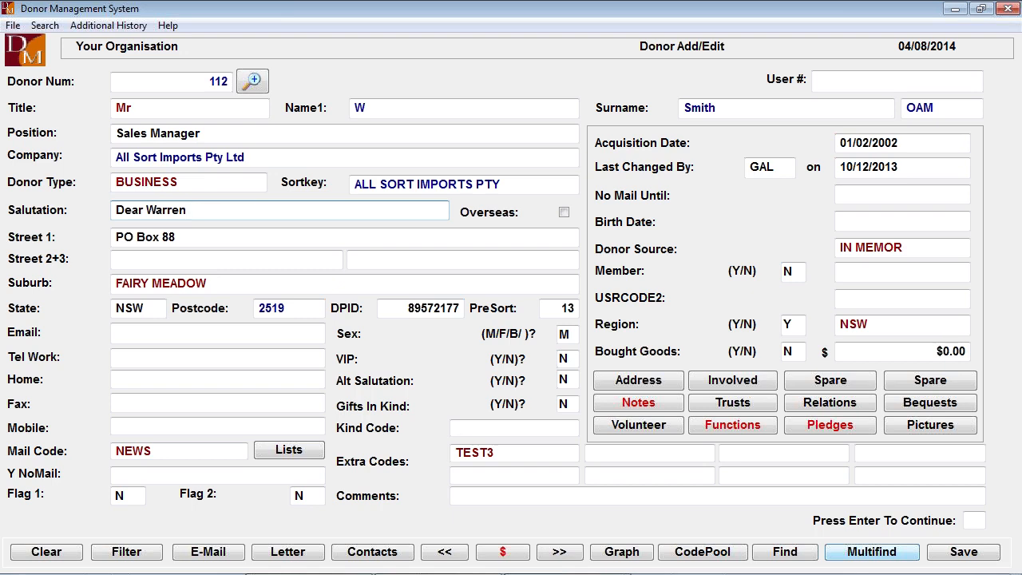
key(Tab)
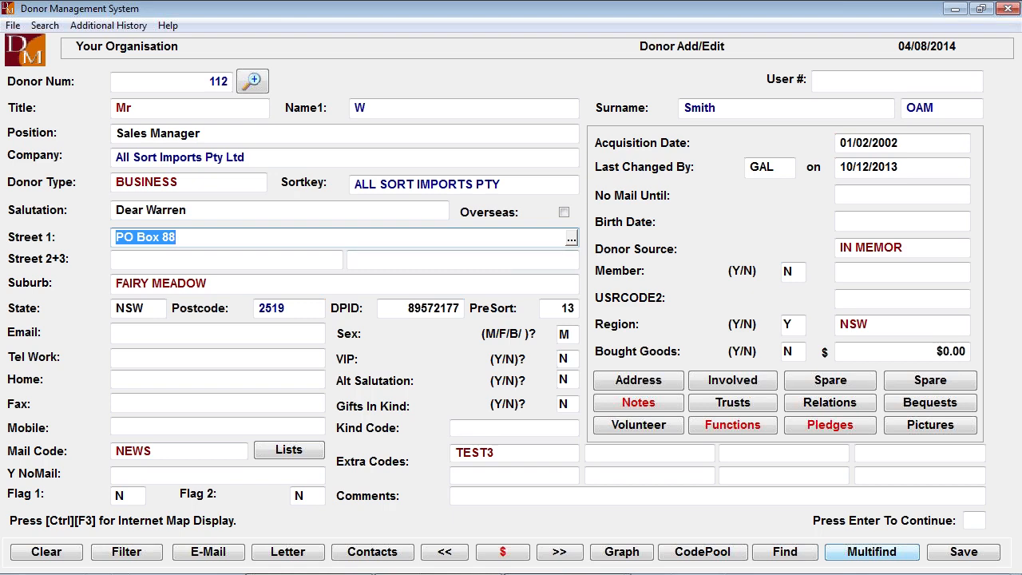
- Open the Rapid Addressing Tool for the donor's street address and clear the existing address in it
click(571, 239)
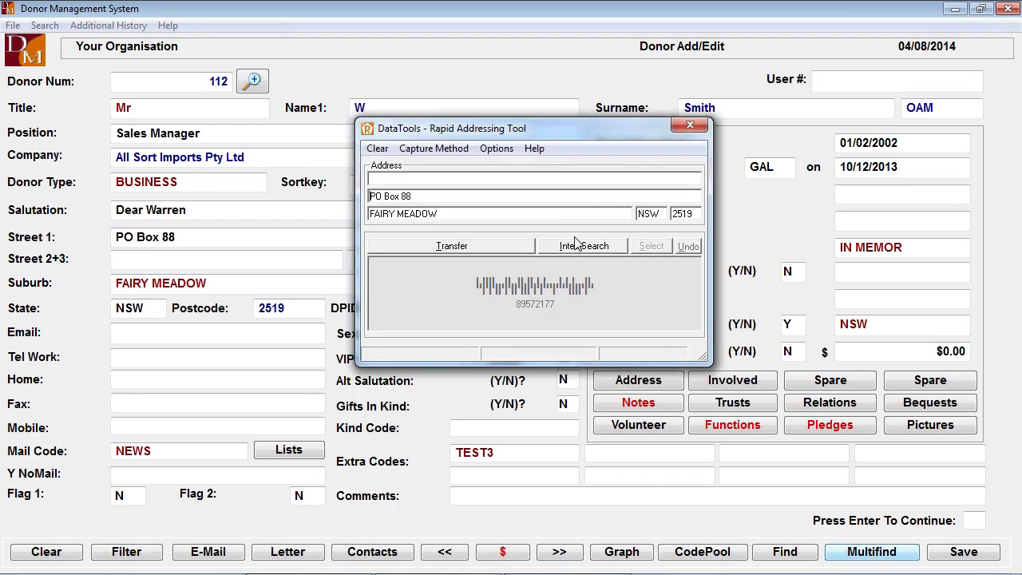
click(377, 150)
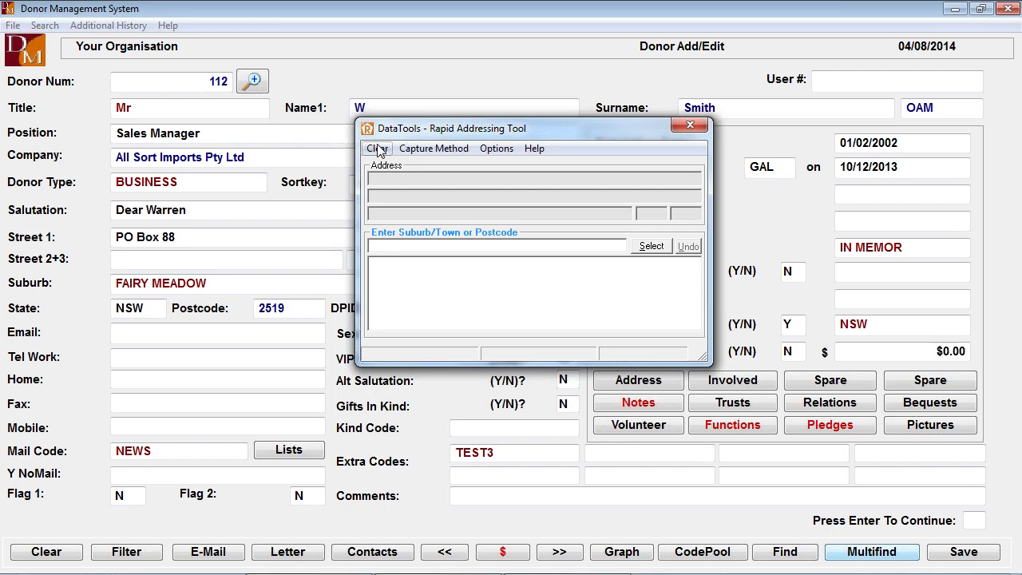
text(sydne)
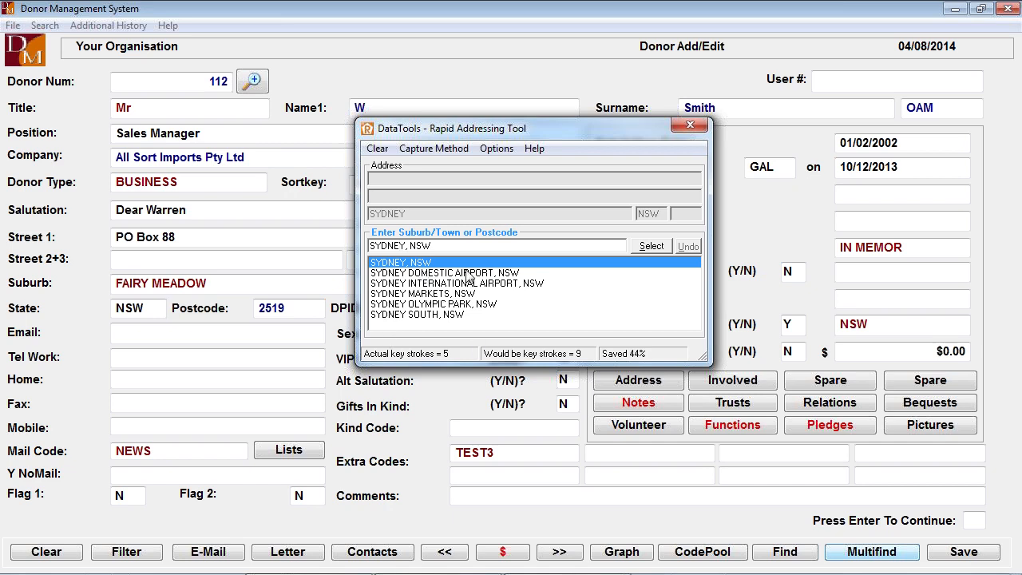
text(Y)
text(,)
key(BackSpace)
key(BackSpace)
key(BackSpace)
key(BackSpace)
key(BackSpace)
key(BackSpace)
key(BackSpace)
key(BackSpace)
key(BackSpace)
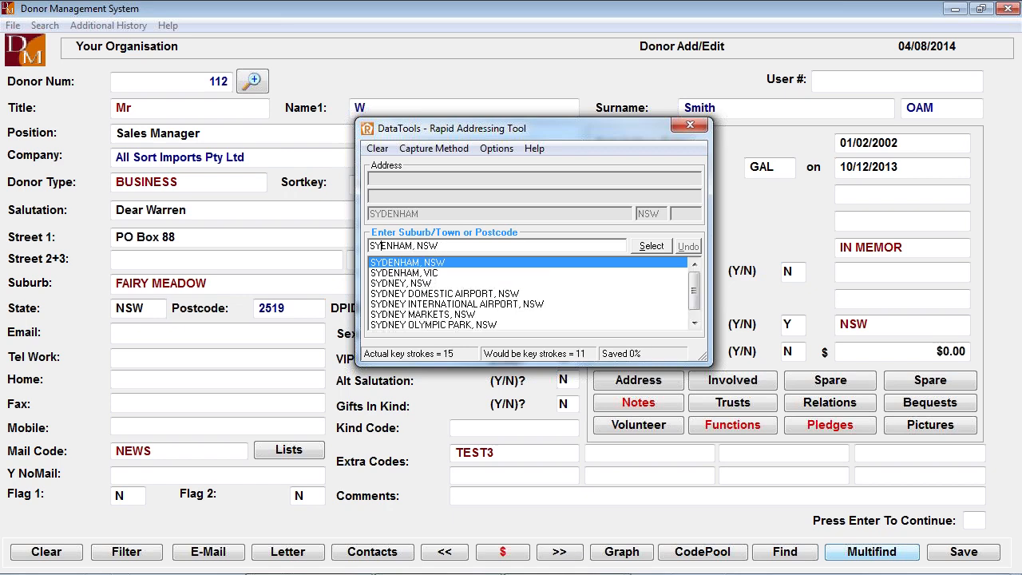
- Look up suburbs starting with MAN, and select the new Victorian suburb, the street starting with S and the street number
text(MANAHAN)
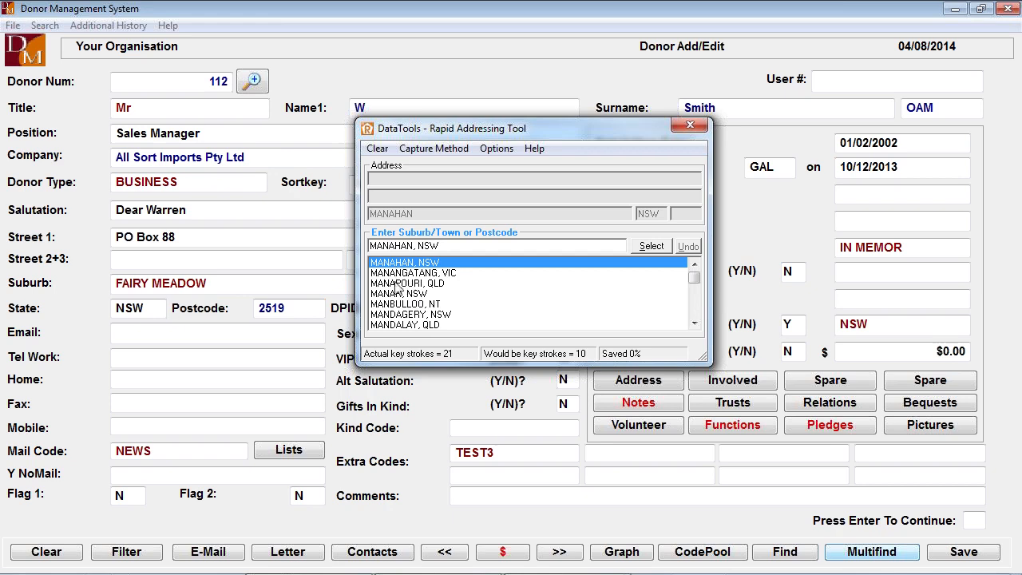
double_click(393, 276)
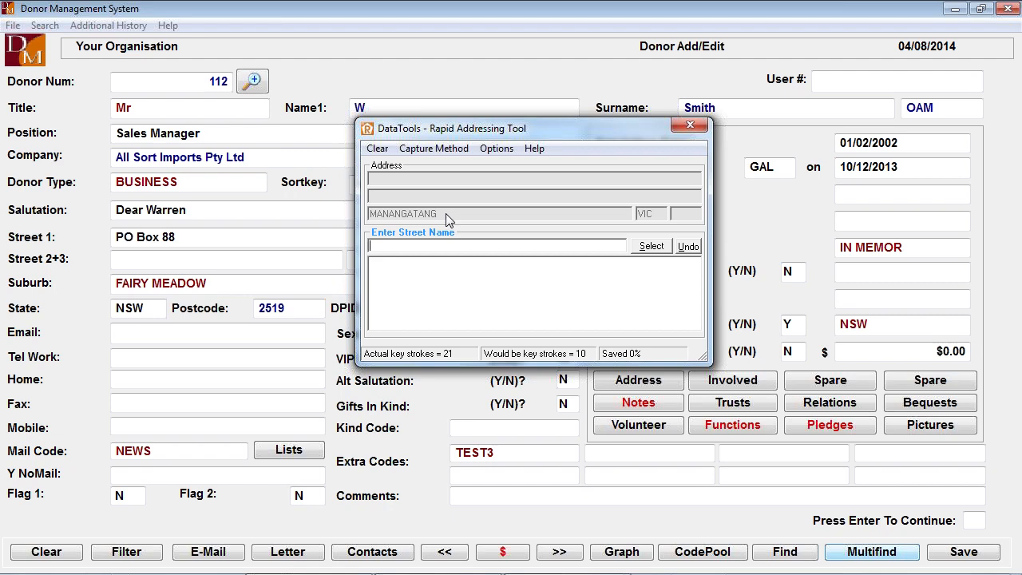
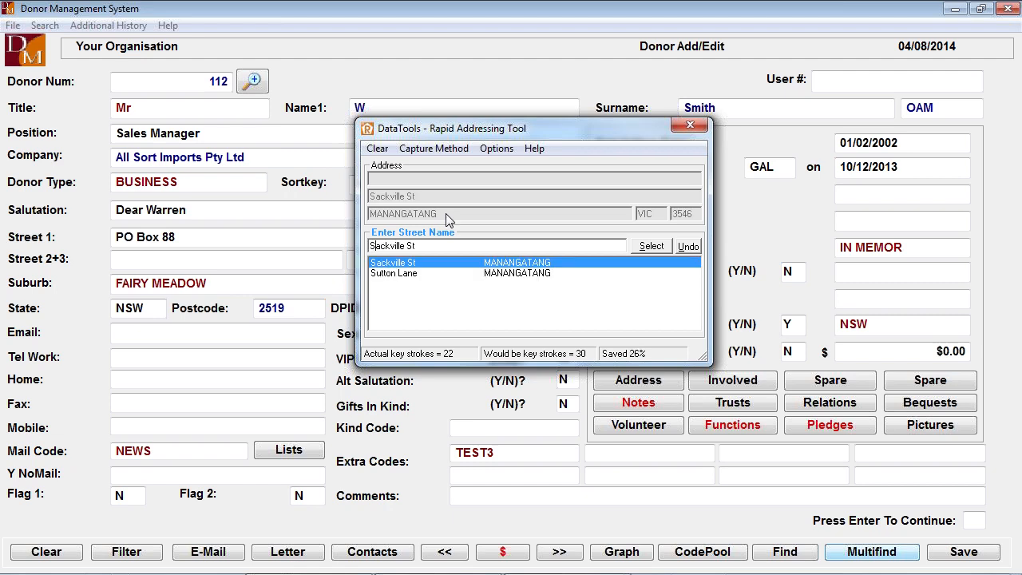
double_click(389, 268)
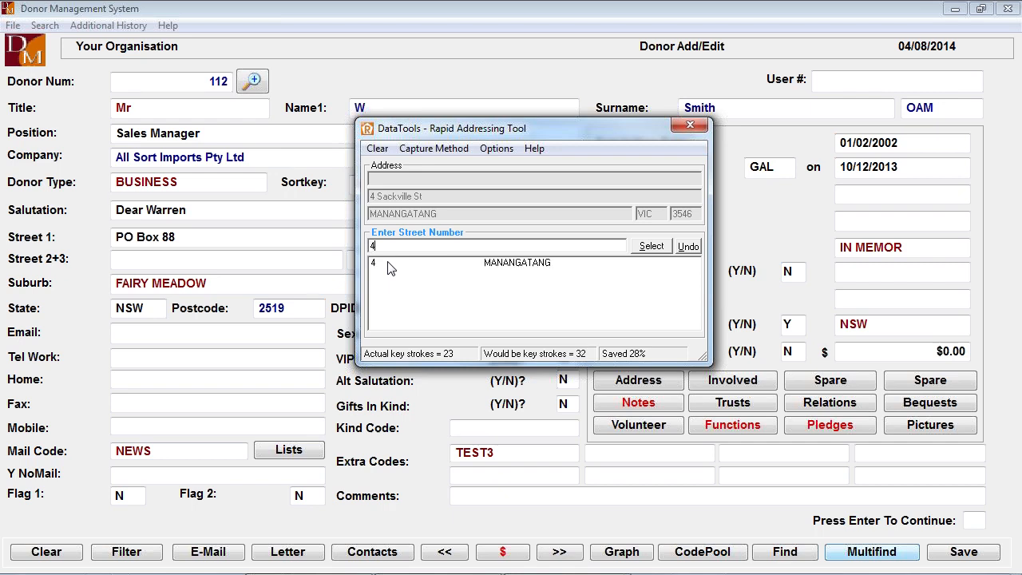
double_click(500, 263)
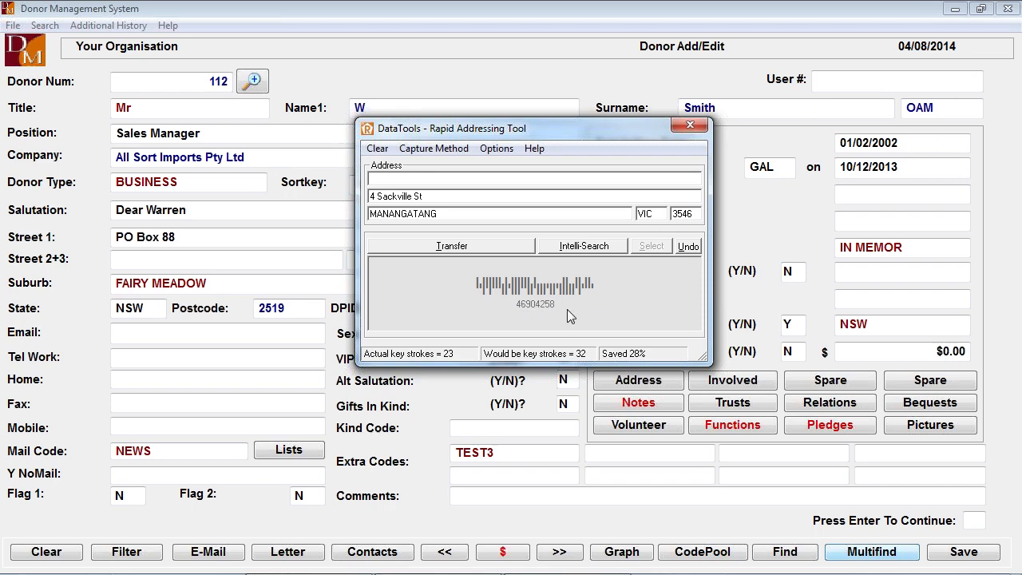
- Transfer the looked-up address into the donor record and step through its suburb, state and postcode fields
click(478, 247)
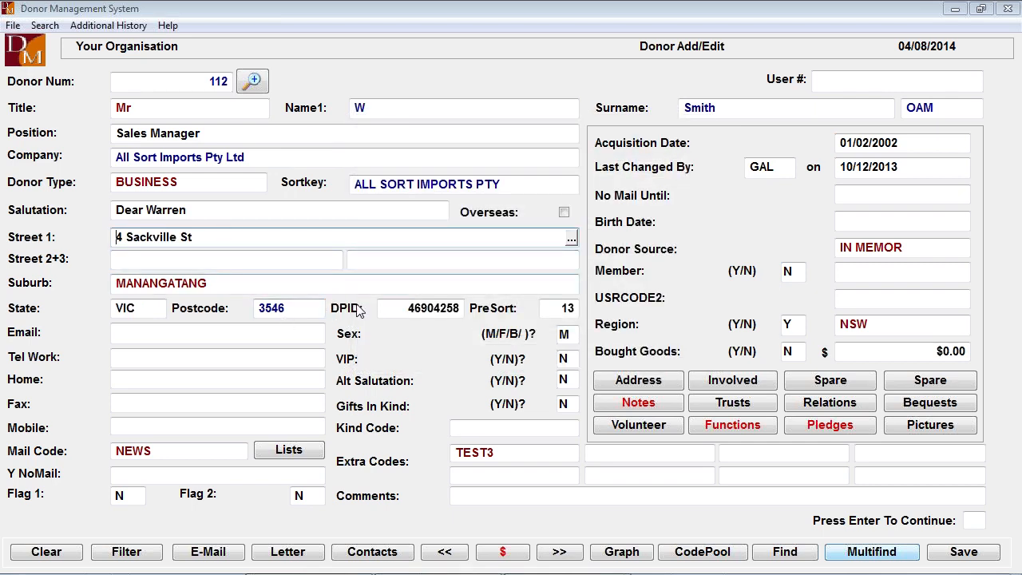
click(154, 284)
key(Tab)
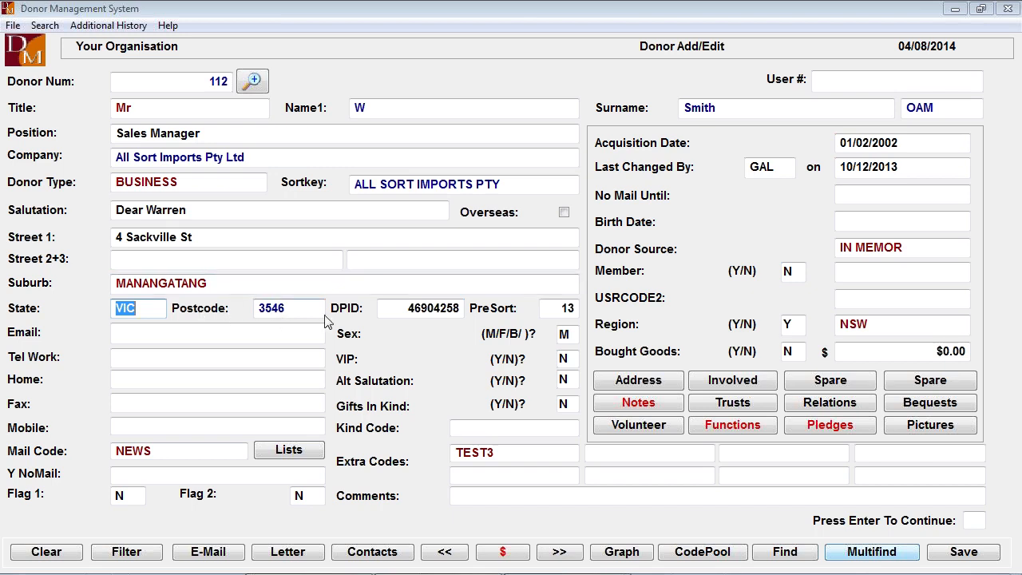
key(Tab)
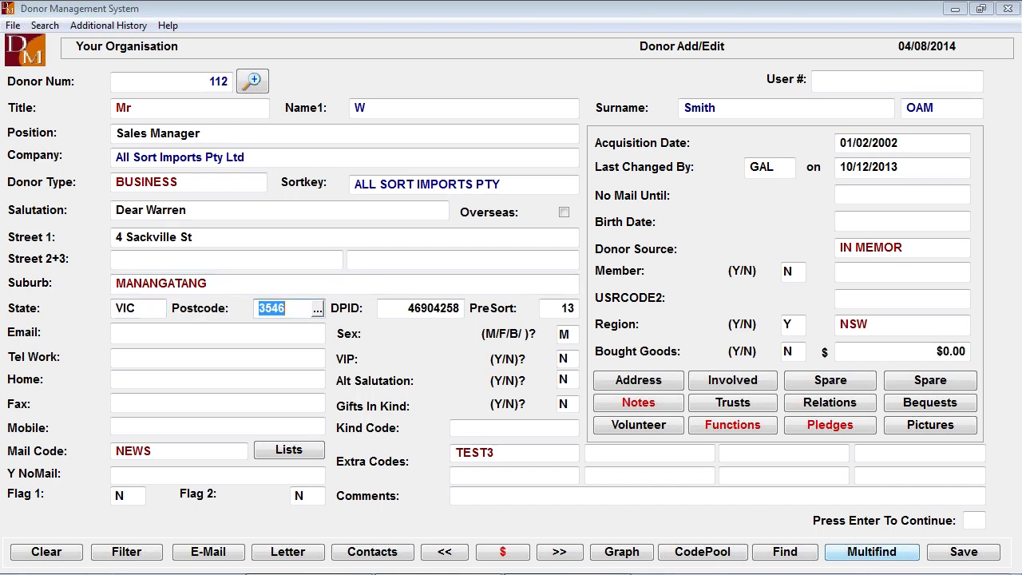
key(Tab)
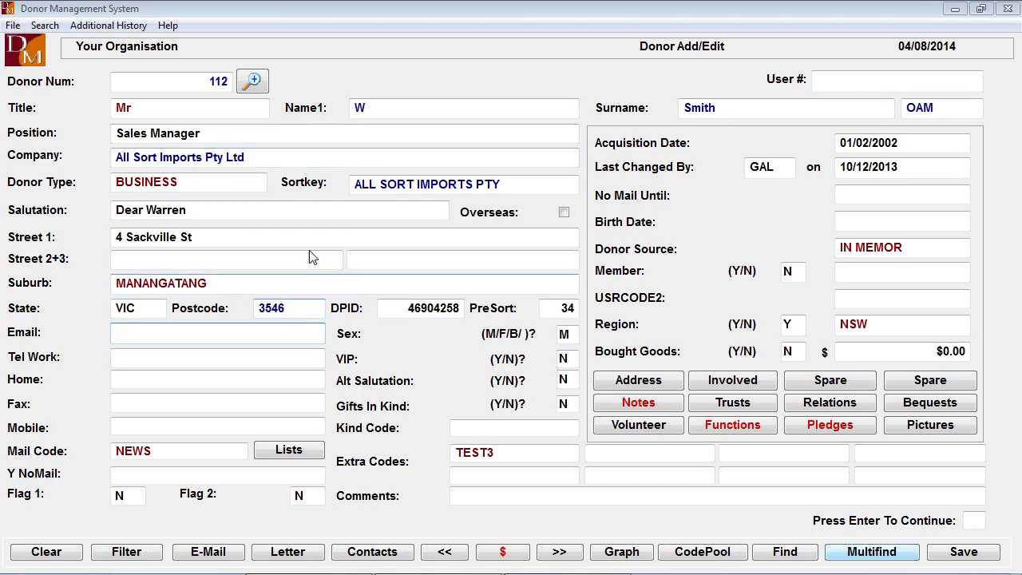
click(235, 157)
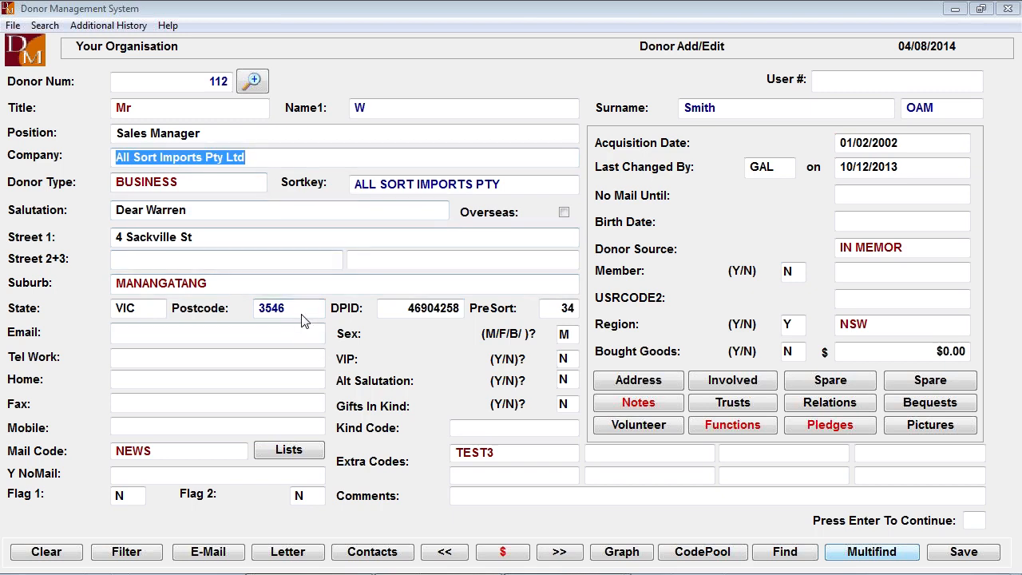
- Enter the donor's email address and view the possible email duplicates, returning to the donor entry form without selecting one
click(253, 339)
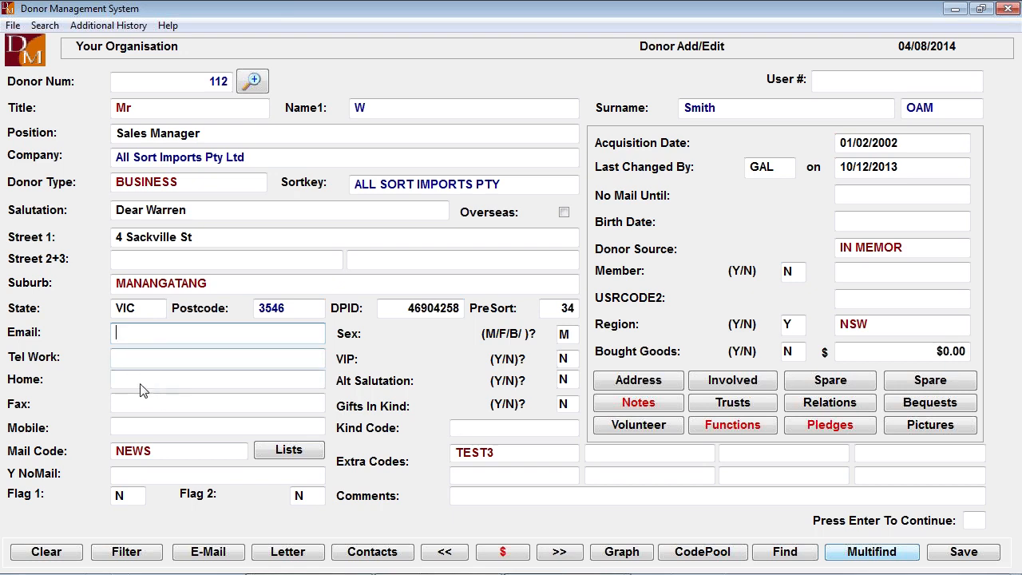
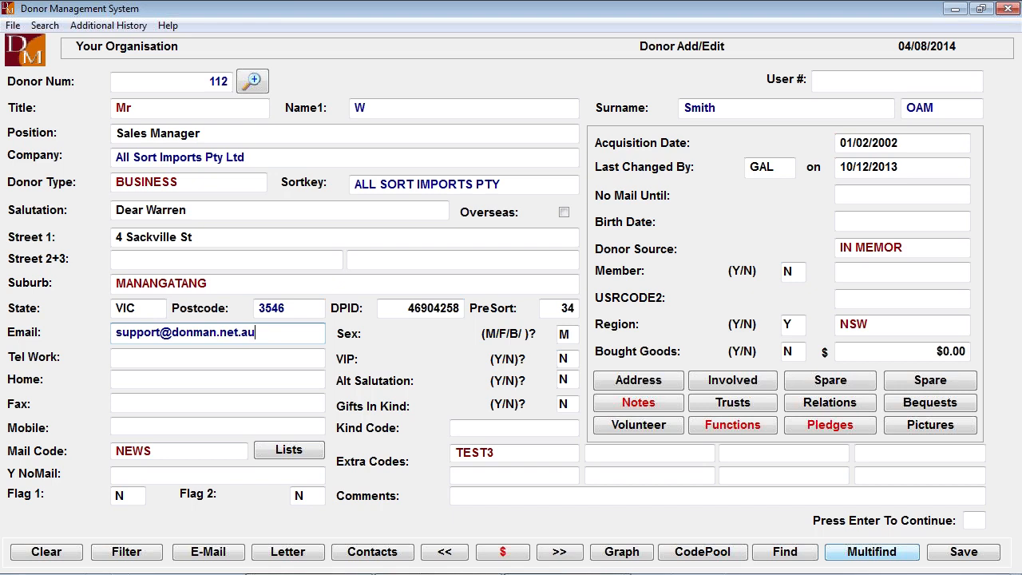
key(Return)
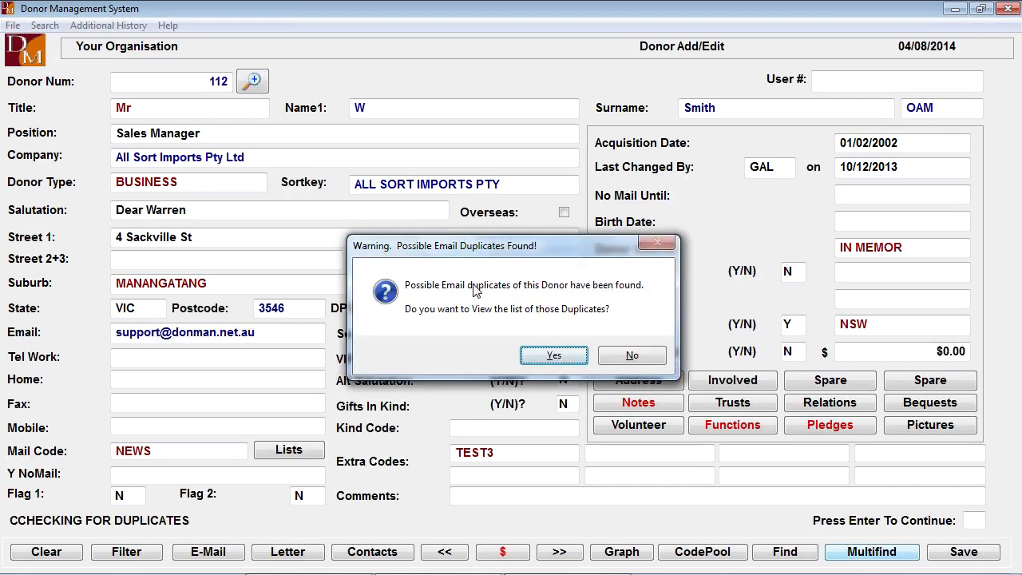
click(557, 359)
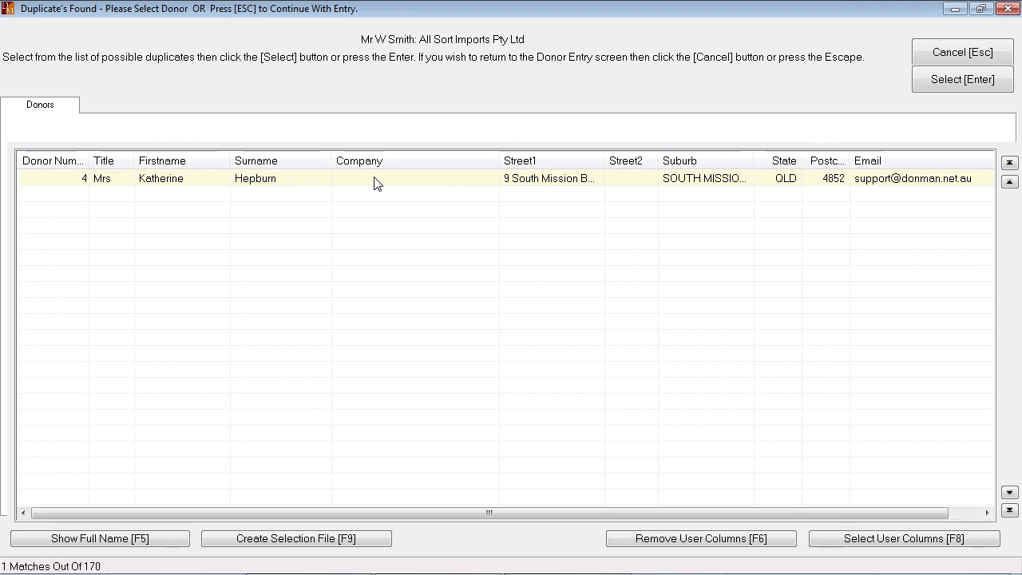
key(Escape)
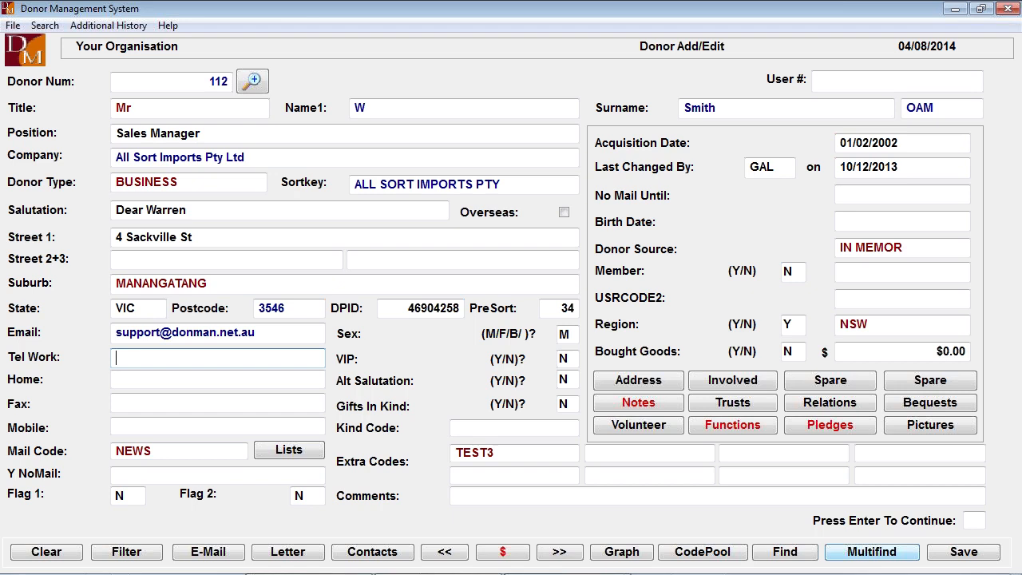
- Enter the donor's work telephone number and leave the home and fax numbers blank
text(03 8888 99999)
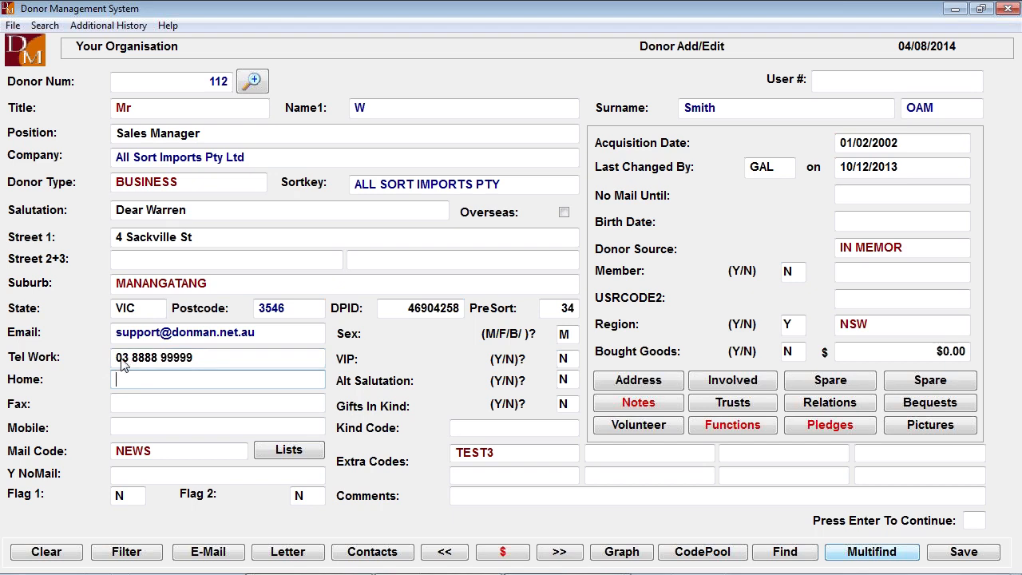
click(130, 429)
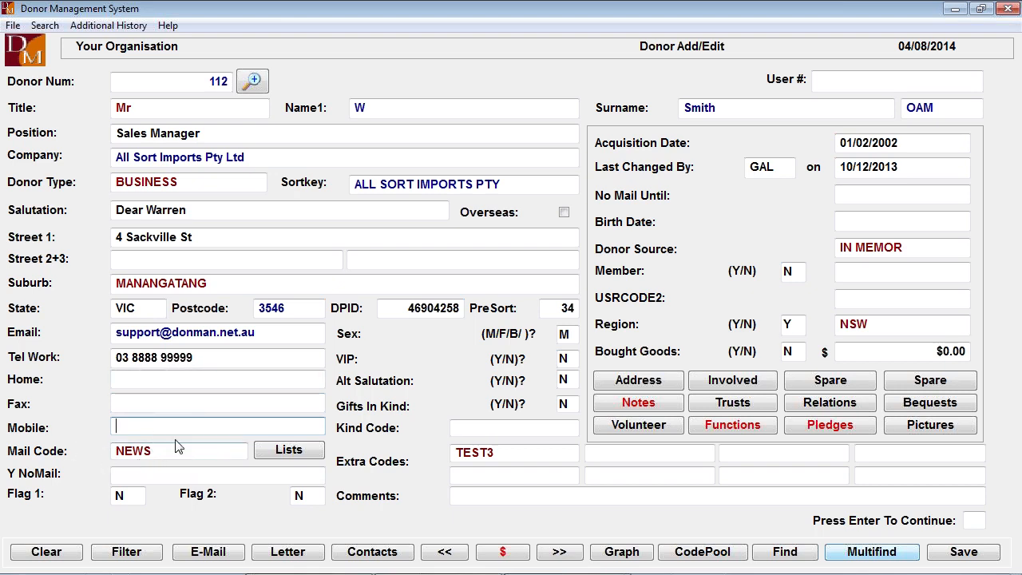
- Set the donor's mail code to ON LIST
click(194, 452)
click(242, 452)
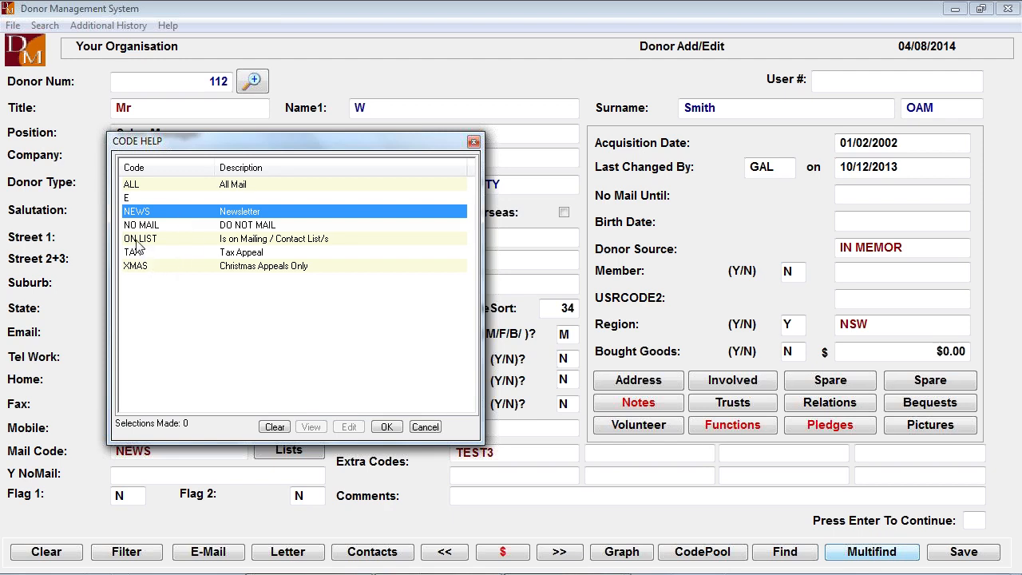
click(148, 187)
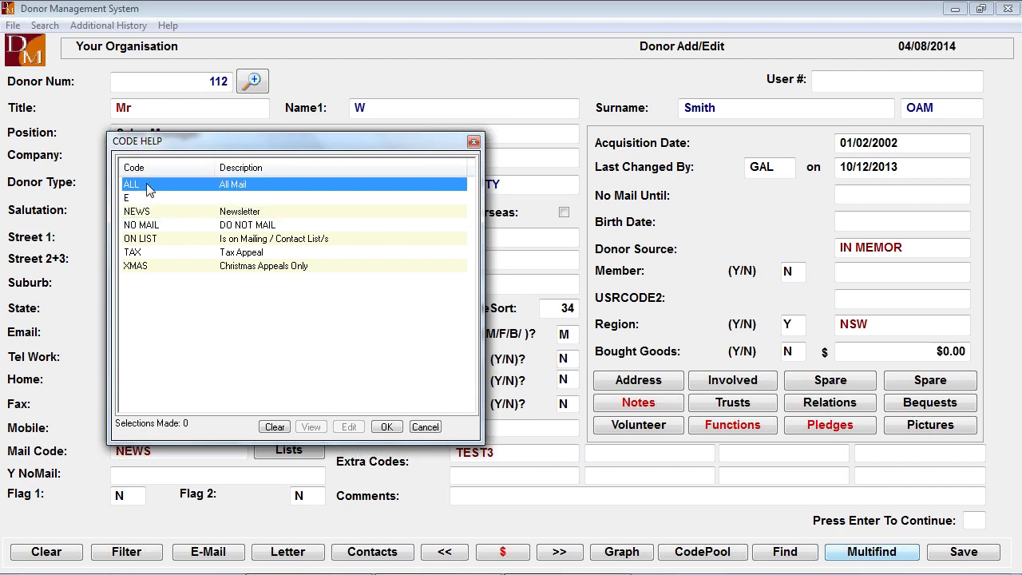
click(174, 242)
double_click(177, 248)
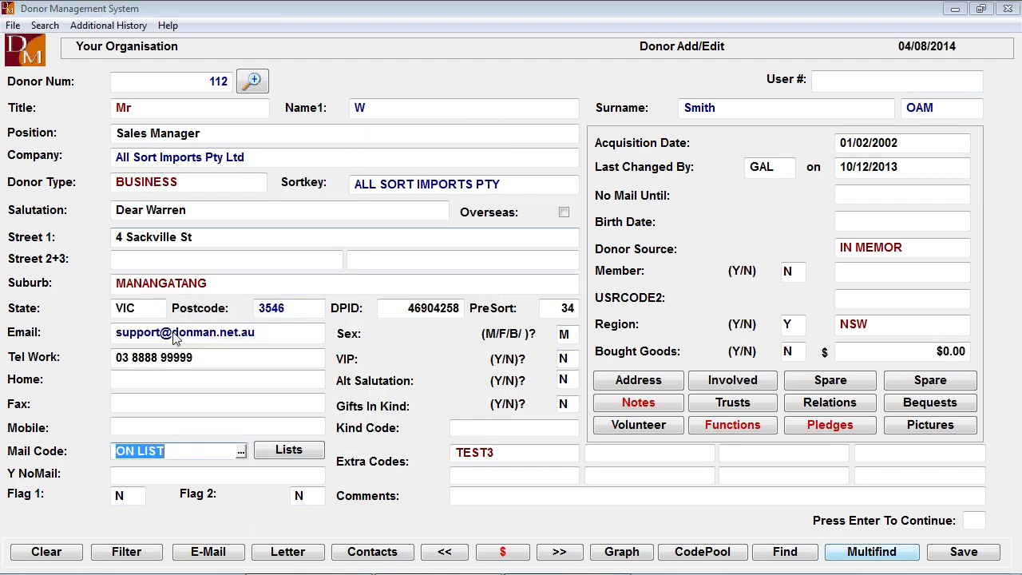
- Add the donor to the AUTUMN, NEWSLET, SPRING, SUMMER and WINTER mailing lists
click(300, 454)
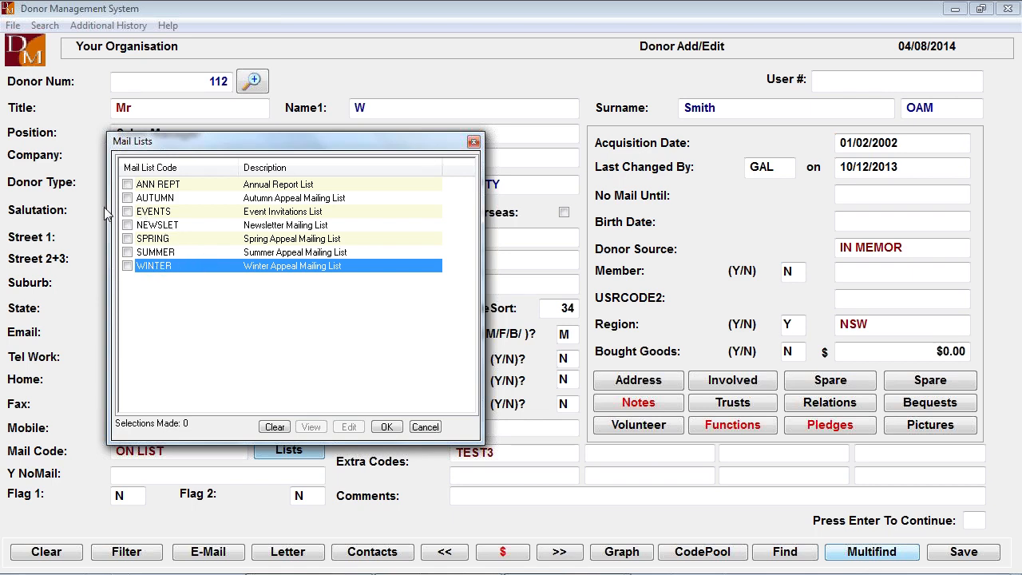
click(127, 226)
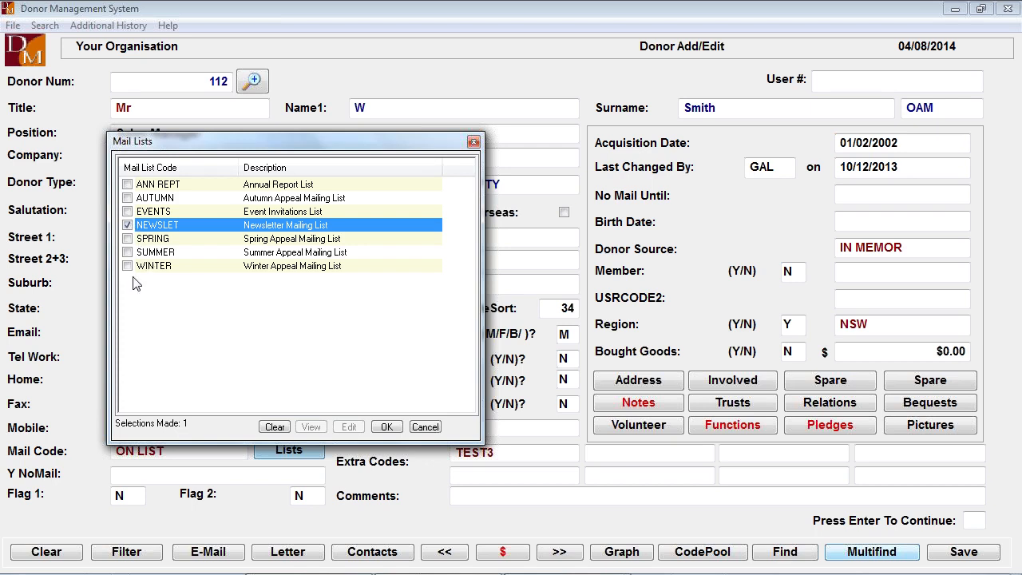
click(128, 239)
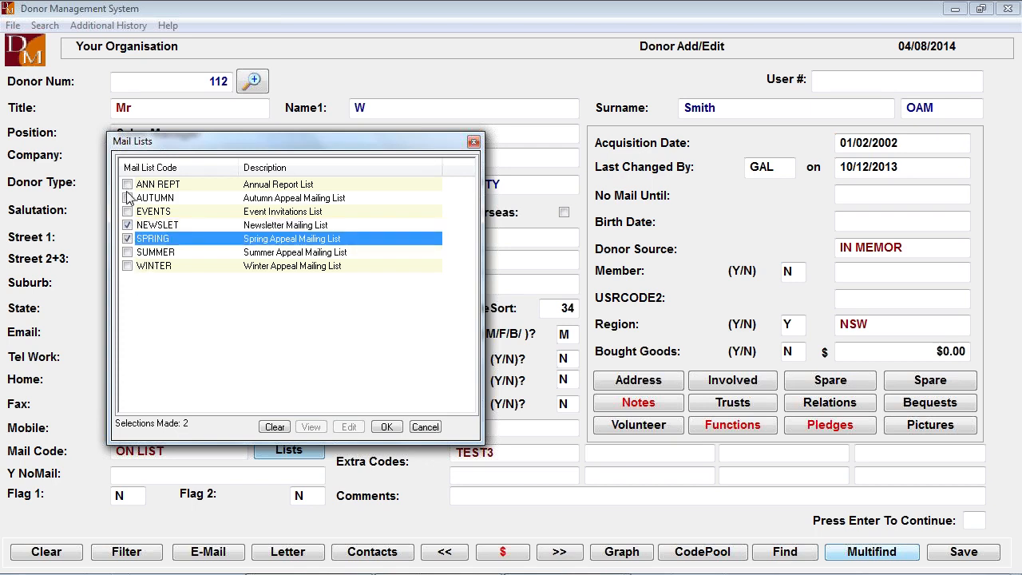
click(128, 198)
click(128, 252)
click(128, 266)
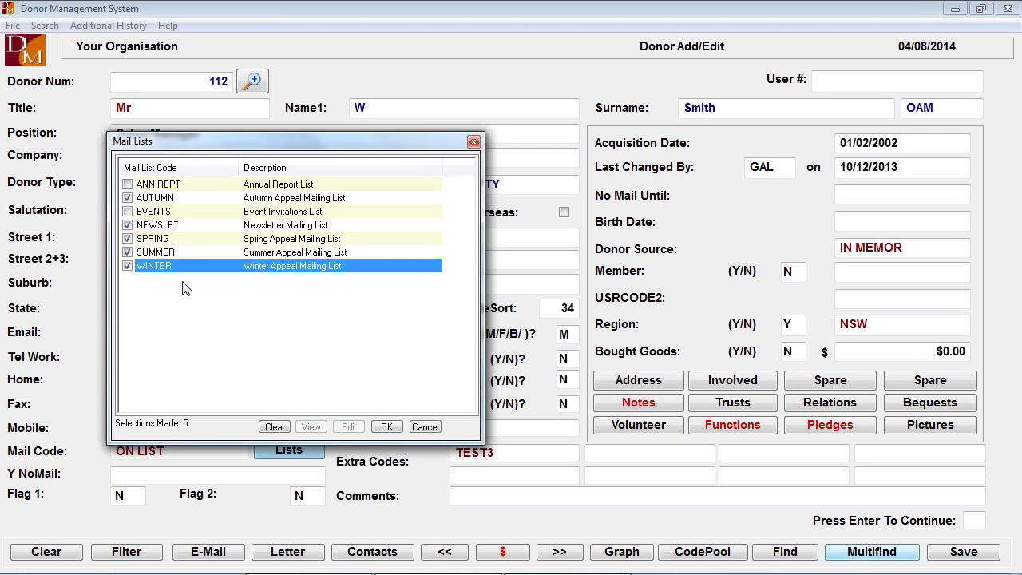
click(387, 428)
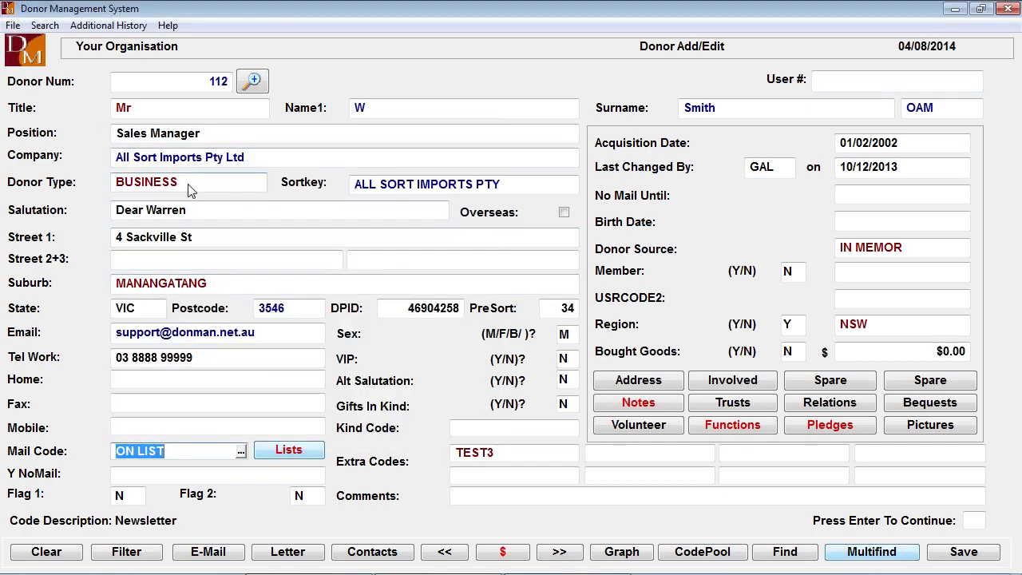
click(189, 188)
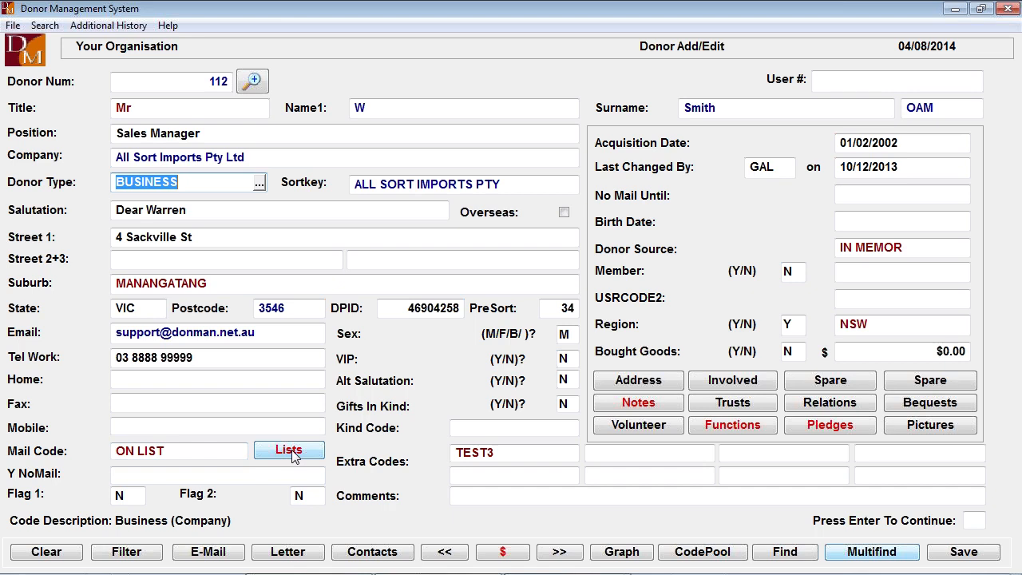
click(194, 451)
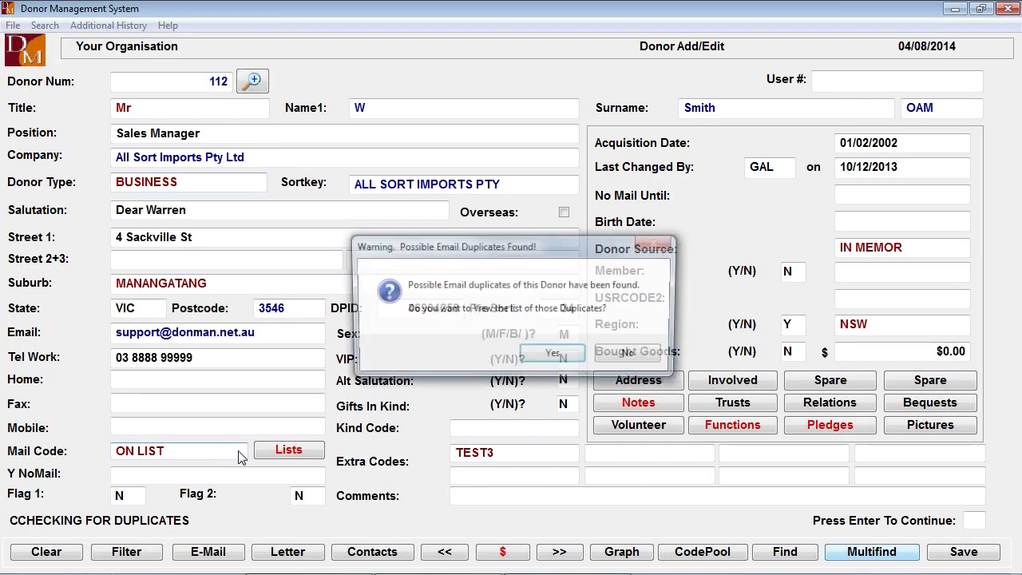
click(632, 355)
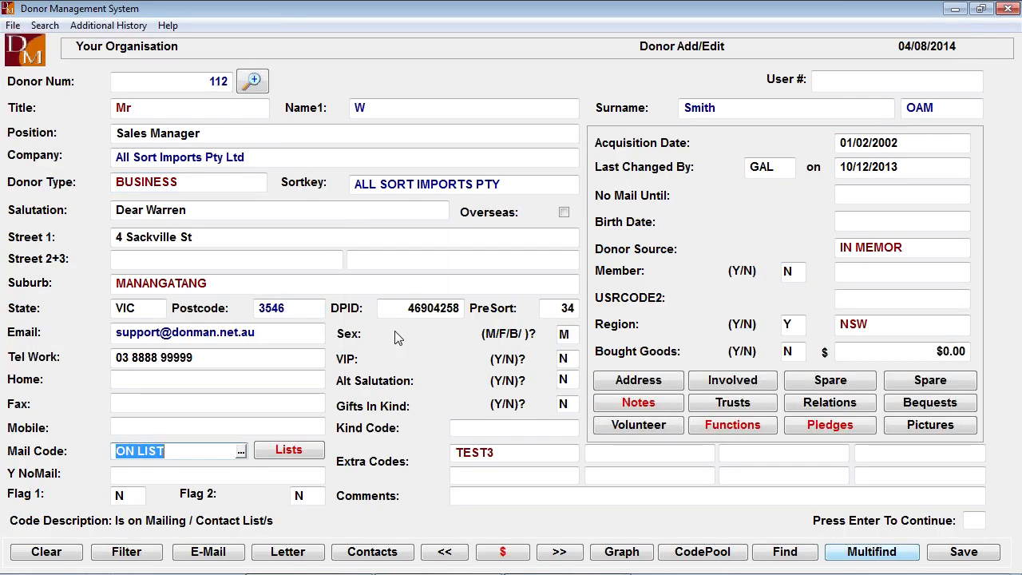
click(206, 456)
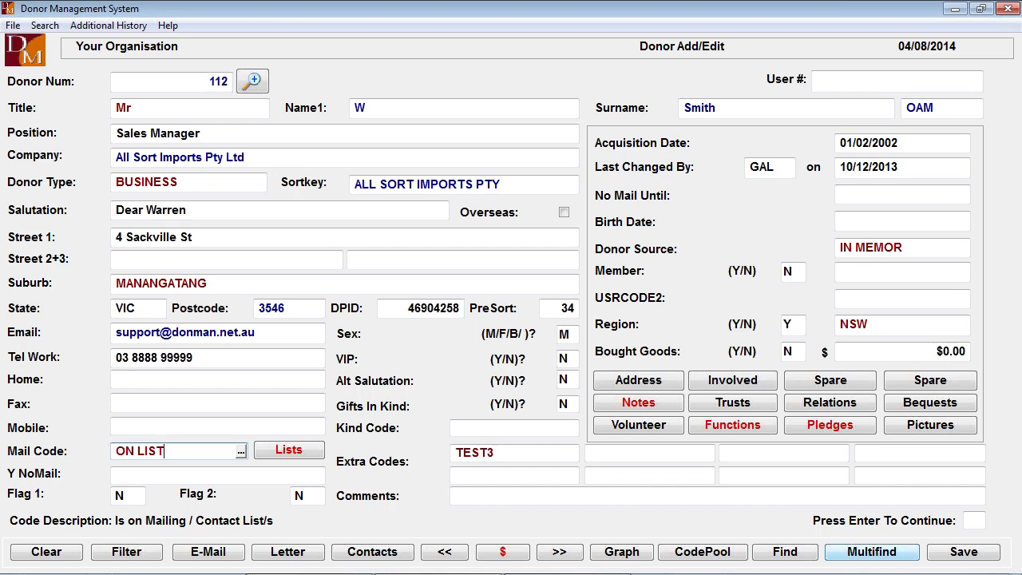
- Examine the No Mail Until field and the list of available Y NoMail codes without choosing a code
click(863, 204)
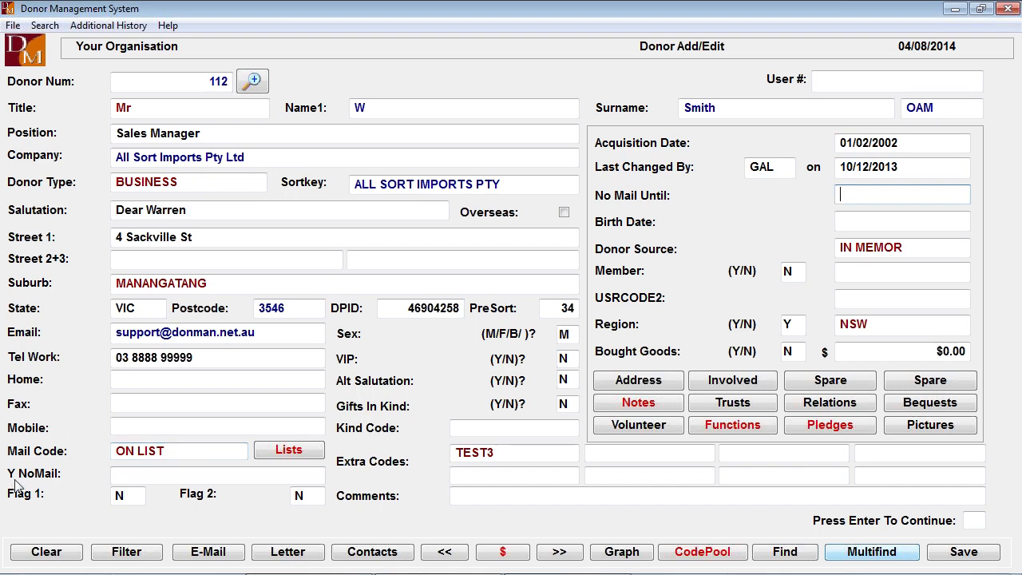
click(137, 478)
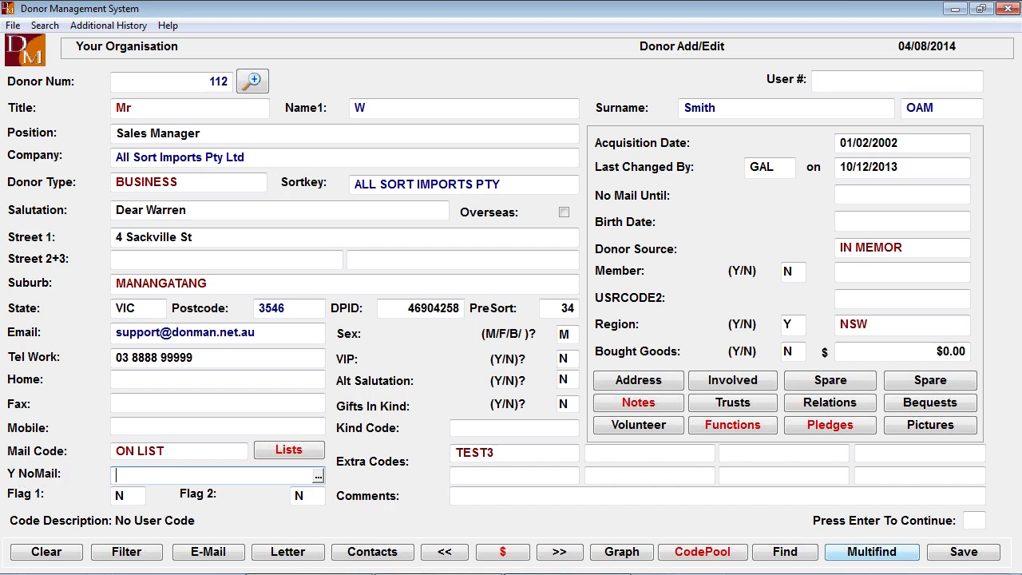
click(317, 475)
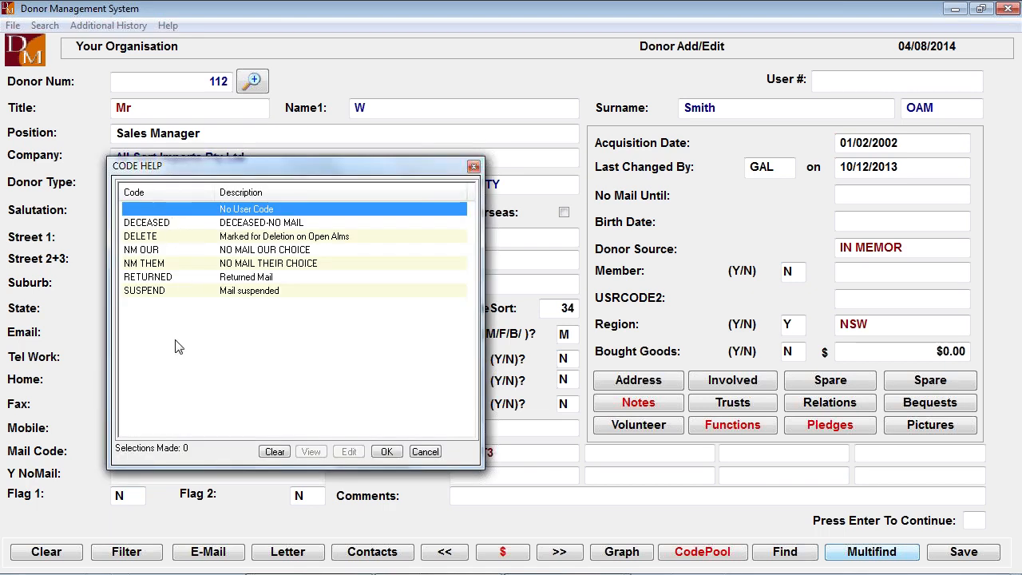
click(426, 452)
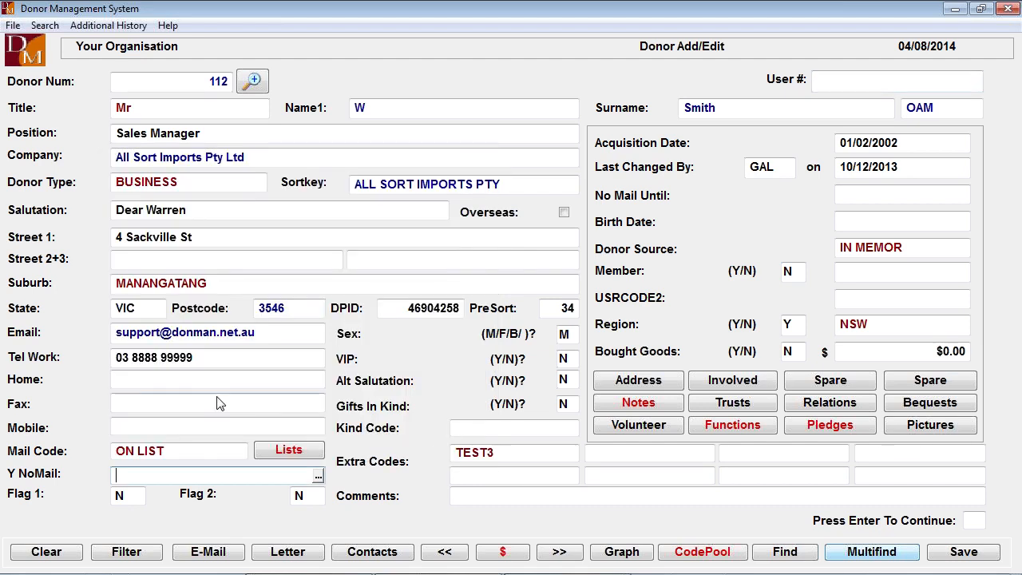
click(185, 460)
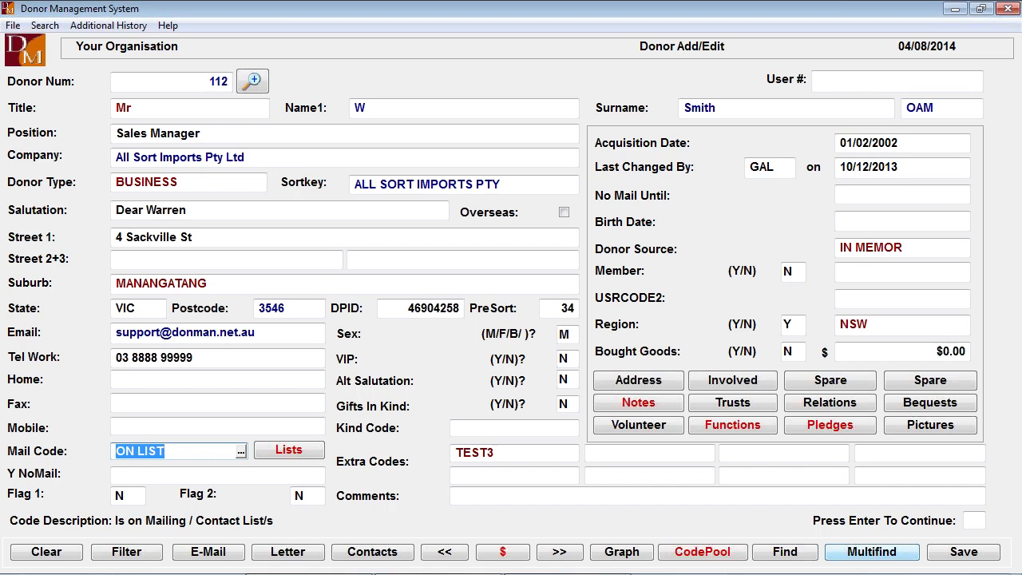
click(177, 476)
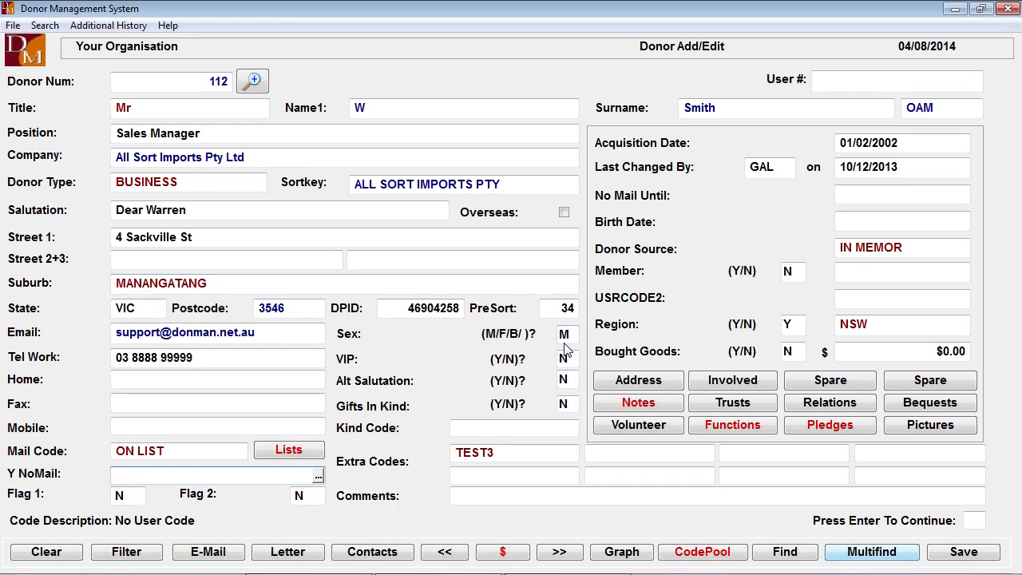
- Clear the donor's sex code, re-enter it as M, and move on to the Gifts In Kind field
key(Return)
key(Return)
key(Return)
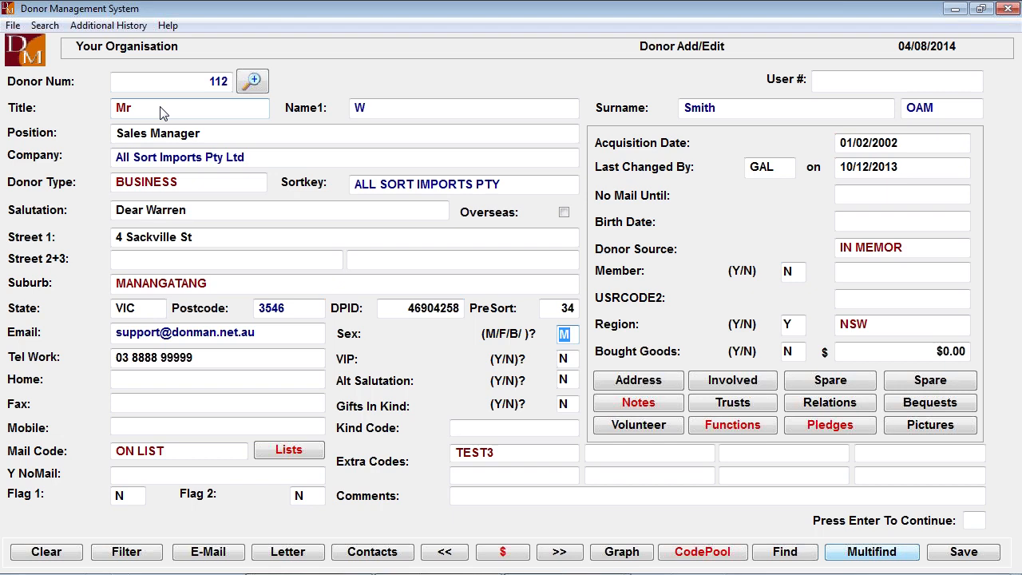
key(Delete)
key(Return)
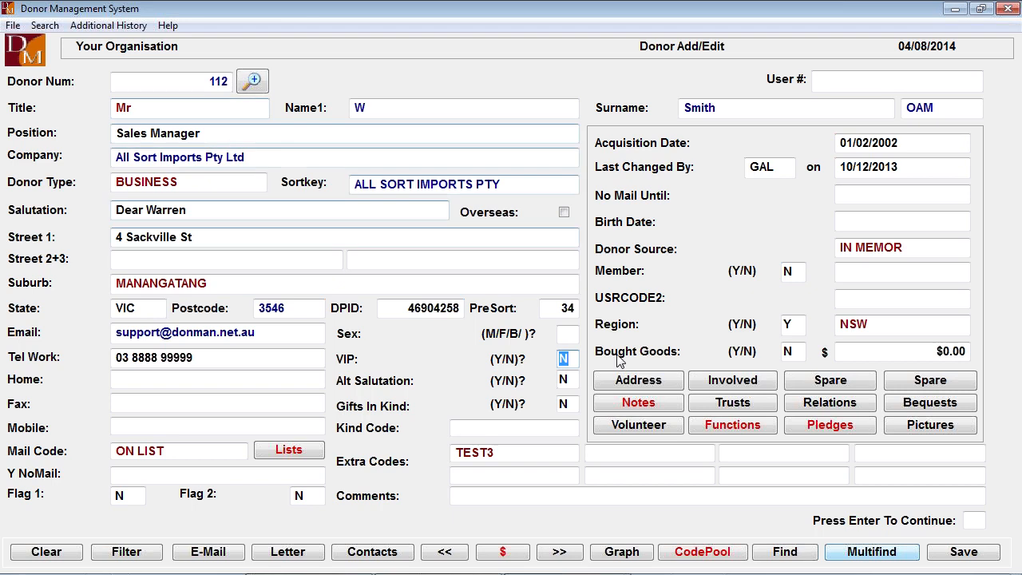
click(569, 336)
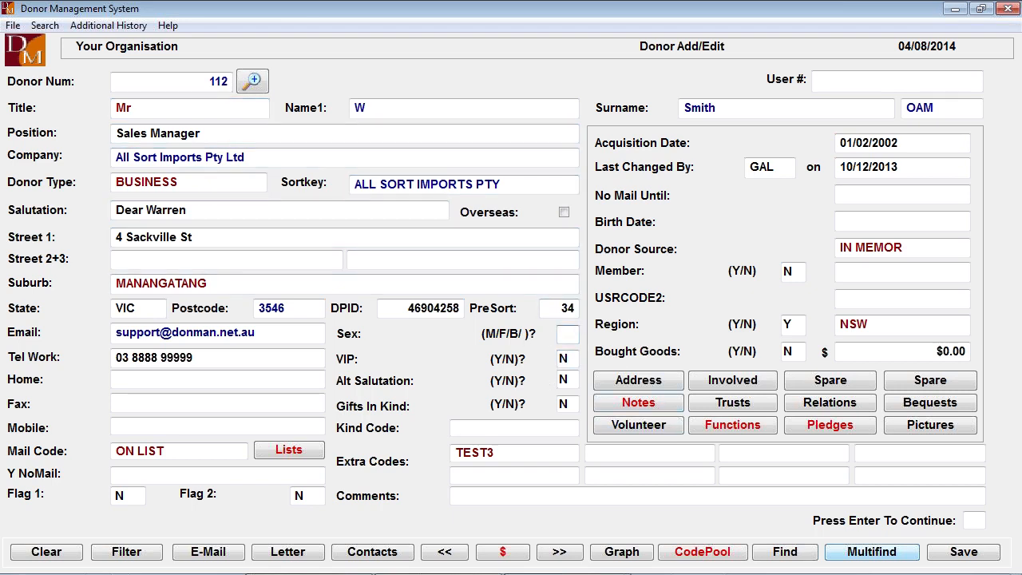
text(M)
key(Return)
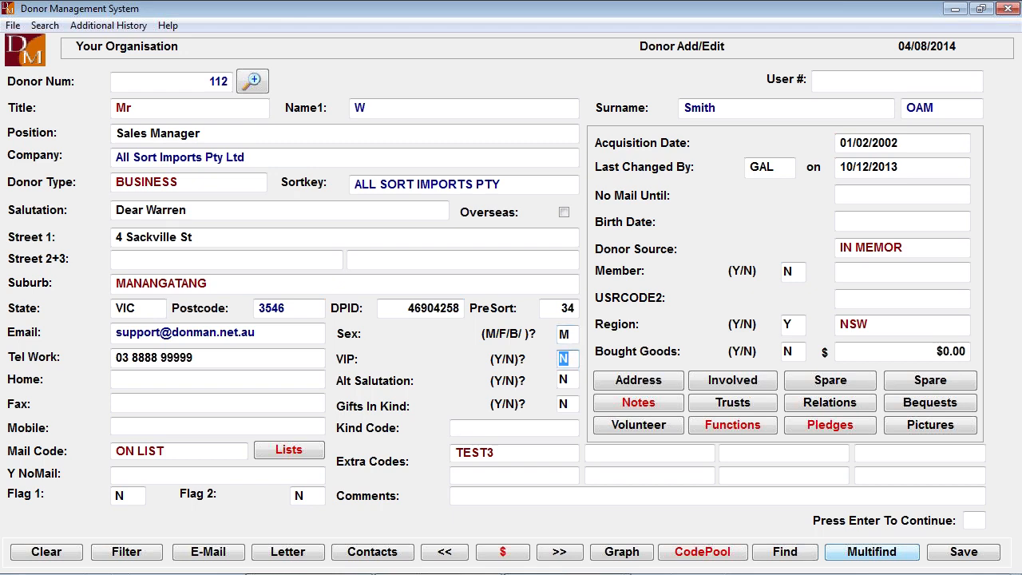
key(Return)
click(572, 405)
- Set Gifts In Kind to Y, view the available kind codes without choosing one, and set the field back to N
text(Y)
key(Return)
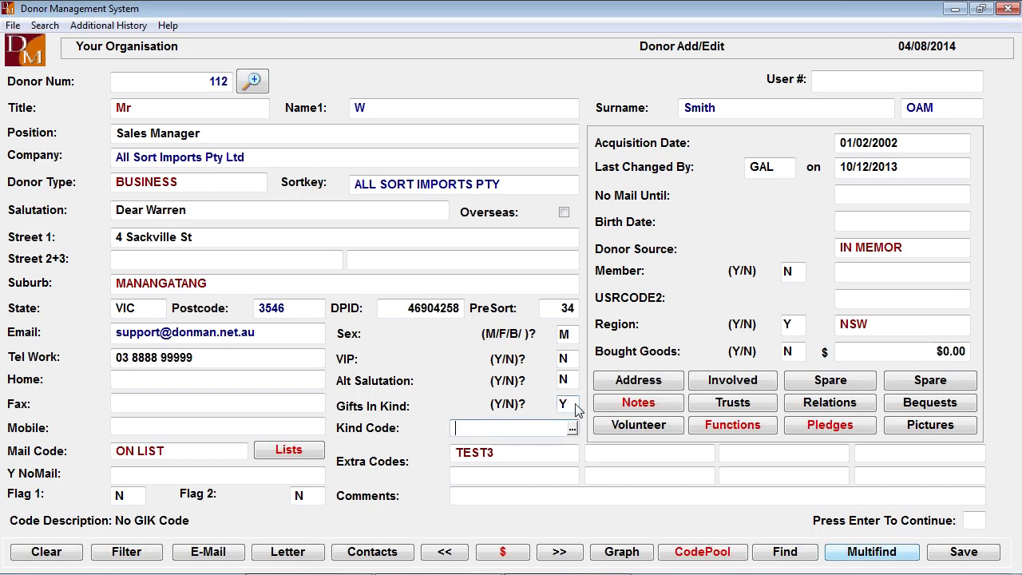
click(572, 430)
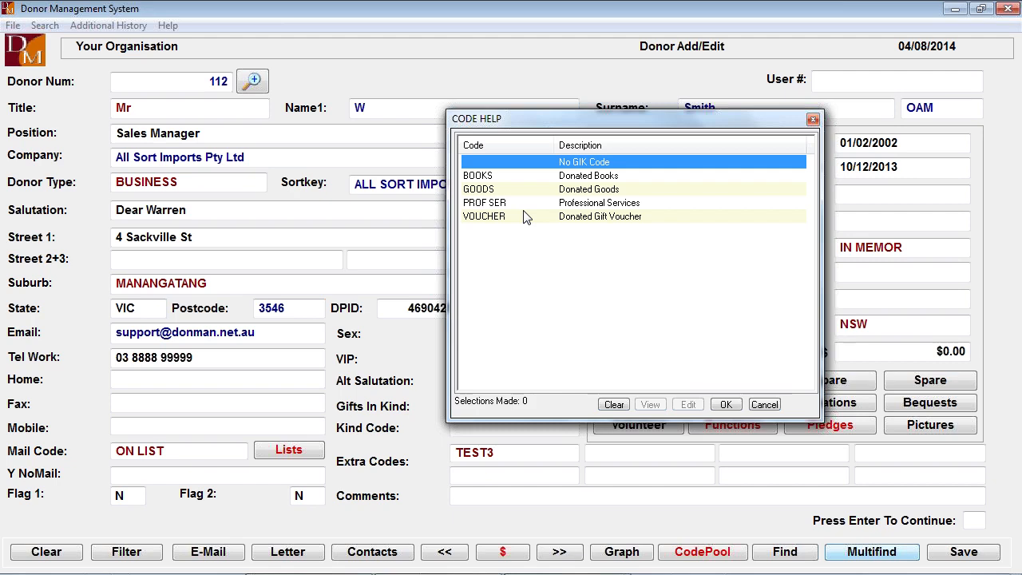
key(Escape)
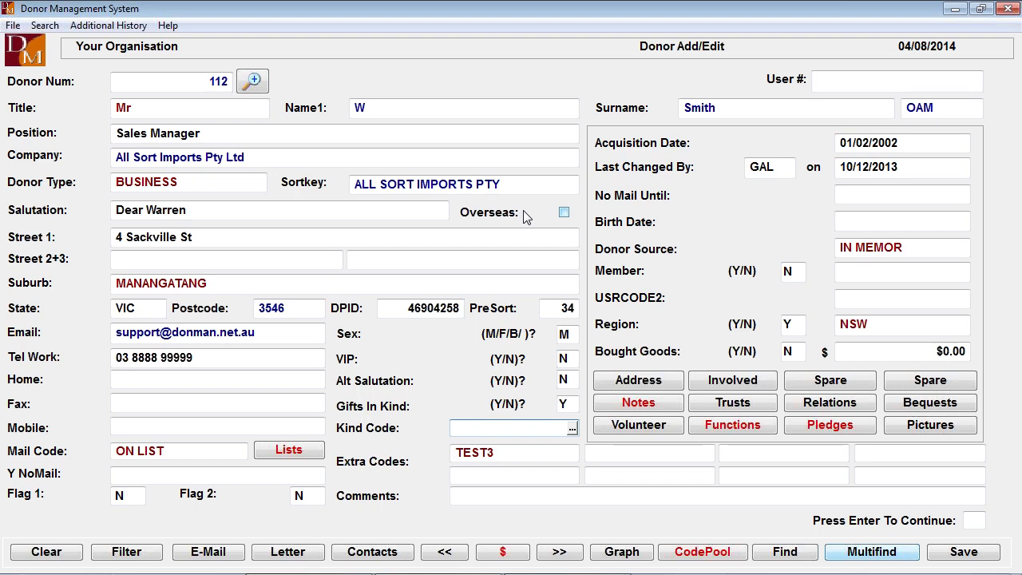
key(shift+Tab)
text(N)
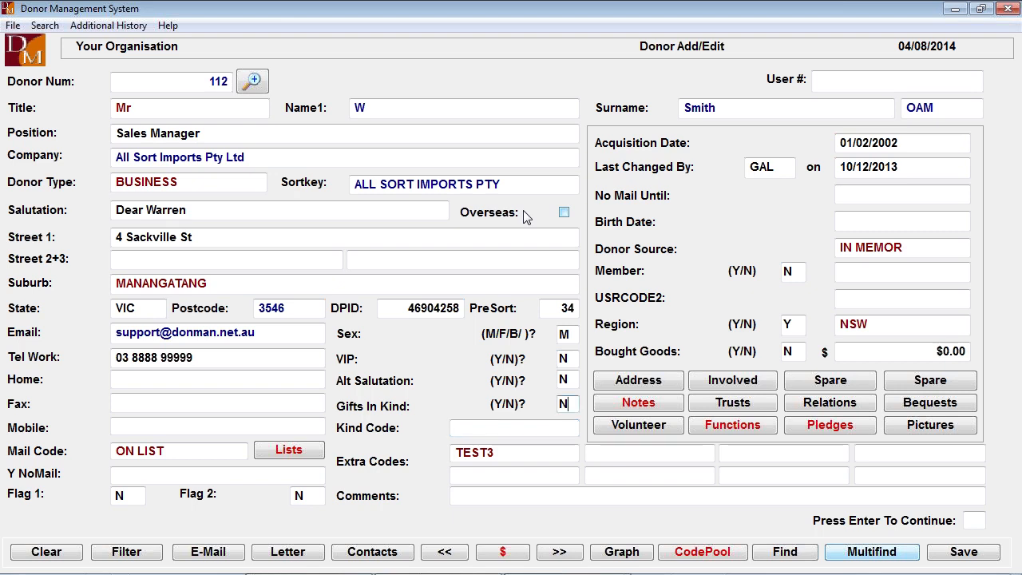
key(Tab)
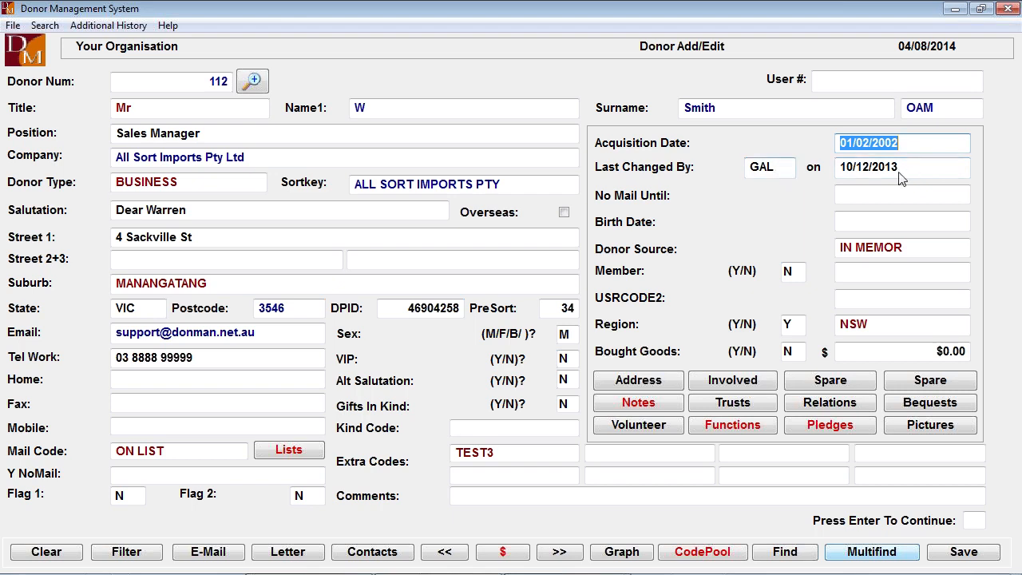
- Enter 15/09/2014 as the donor's No Mail Until date and clear it again
click(866, 202)
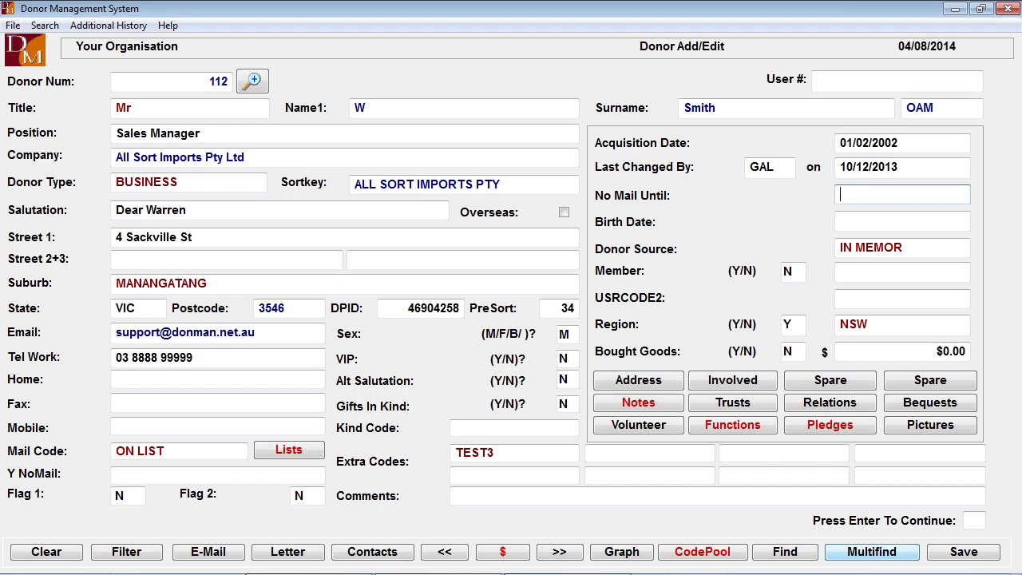
text(15090)
key(BackSpace)
text(14)
key(Return)
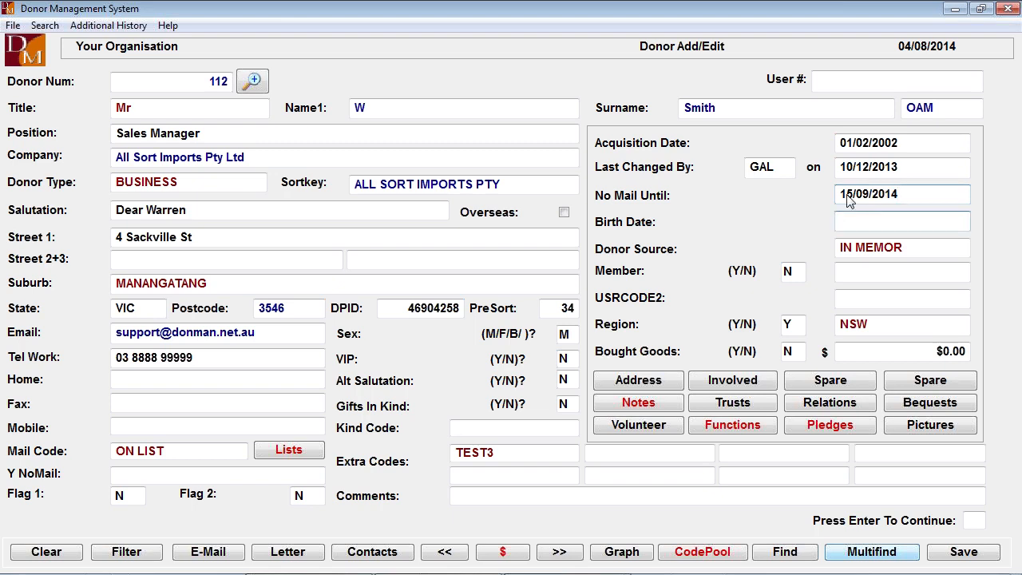
click(914, 198)
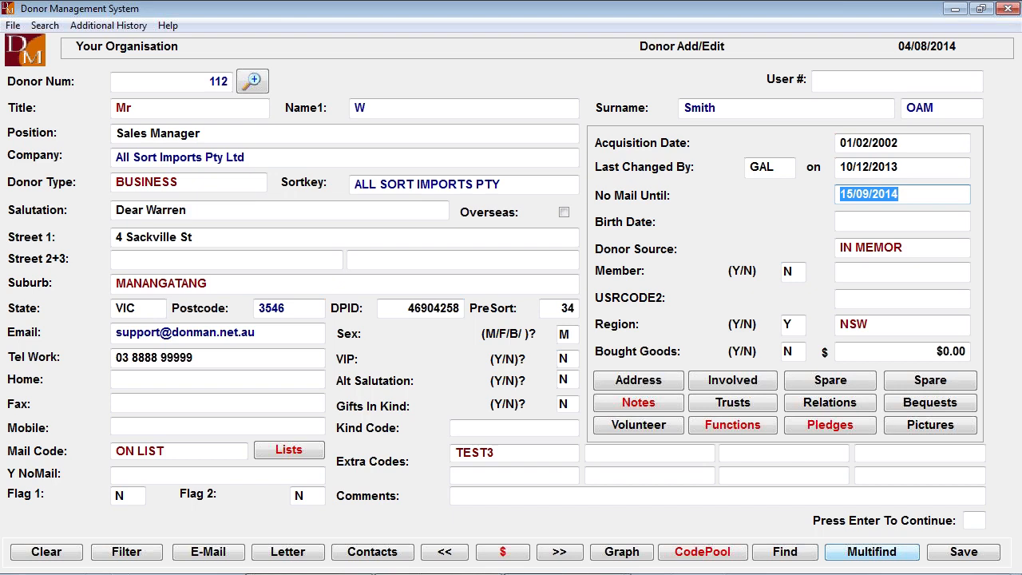
key(Delete)
key(Return)
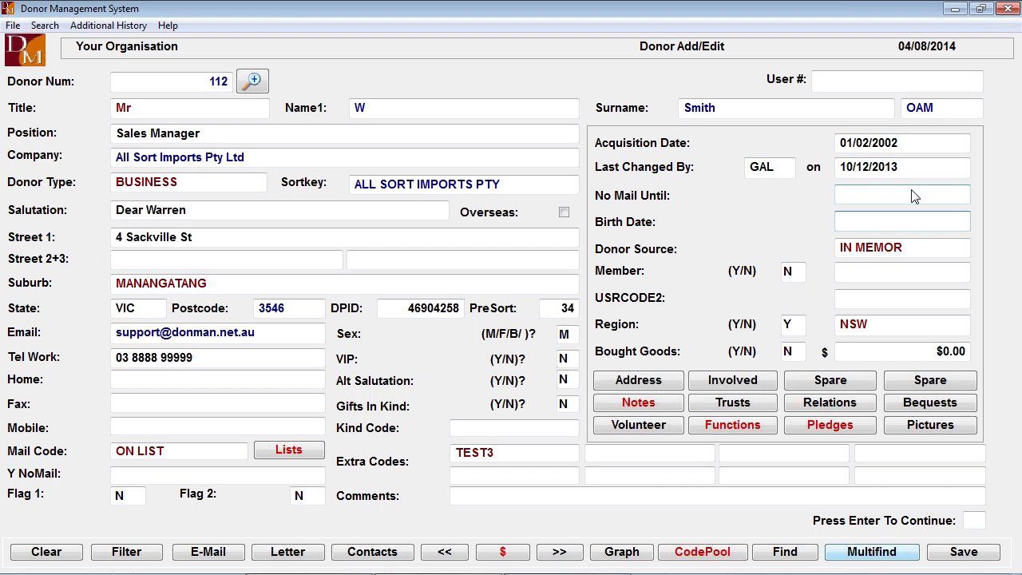
- Review the list of donor source codes, keep IN MEMOR, and check the Acquisition Date and Donor Source fields
key(Tab)
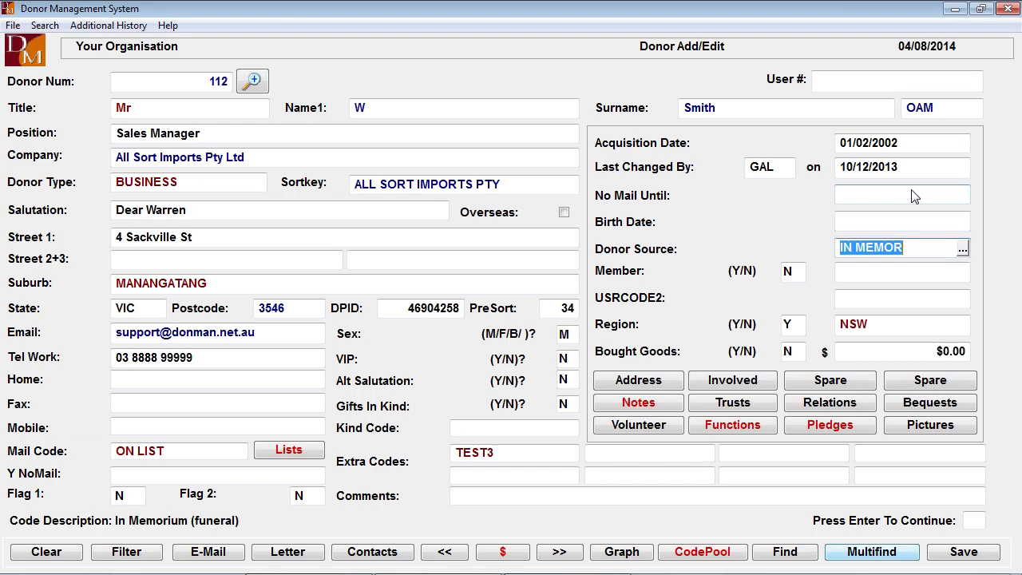
click(962, 250)
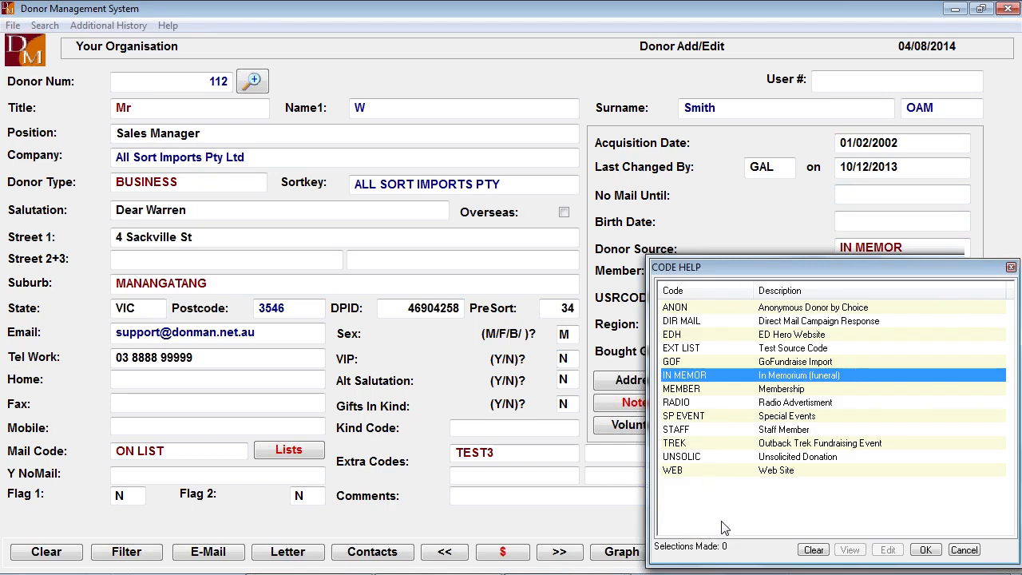
click(926, 551)
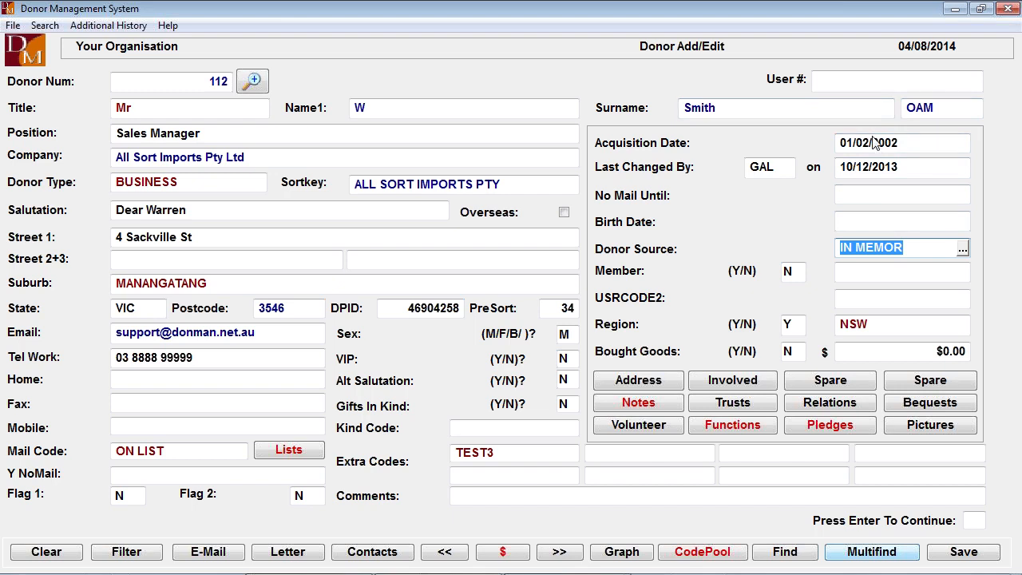
click(918, 146)
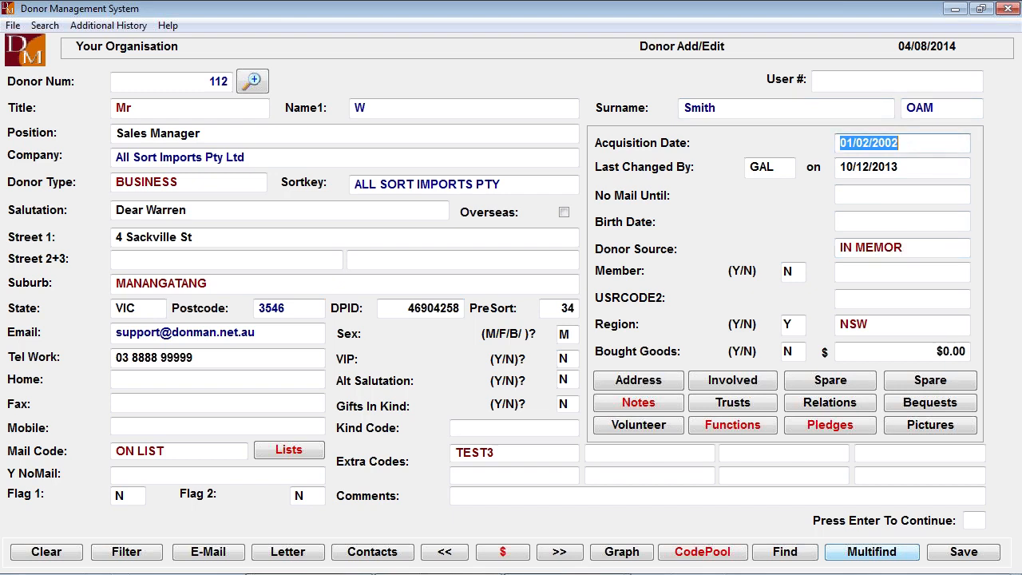
click(923, 249)
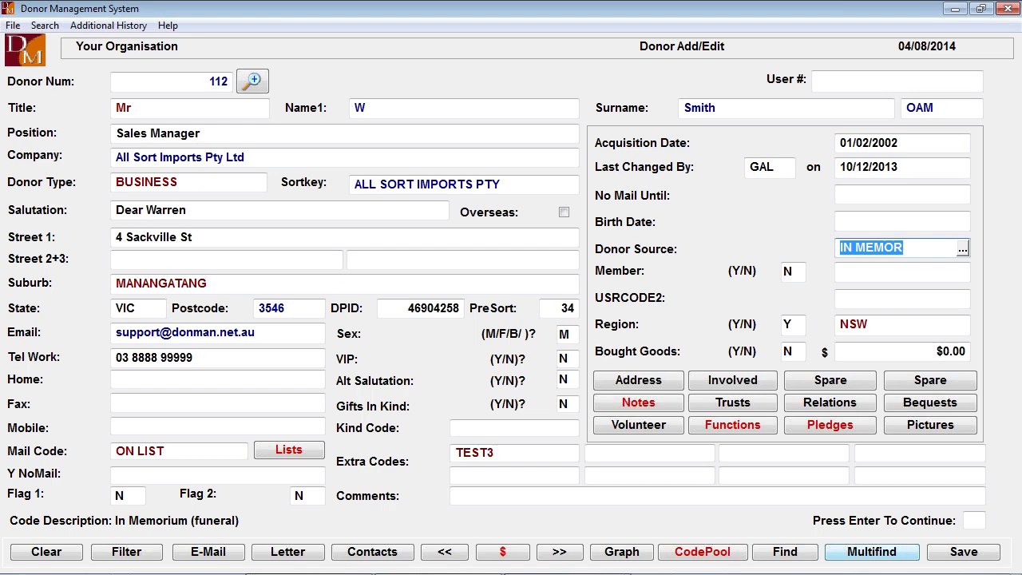
- Check the Member field and view the available USRCODE2 codes without choosing one
click(790, 274)
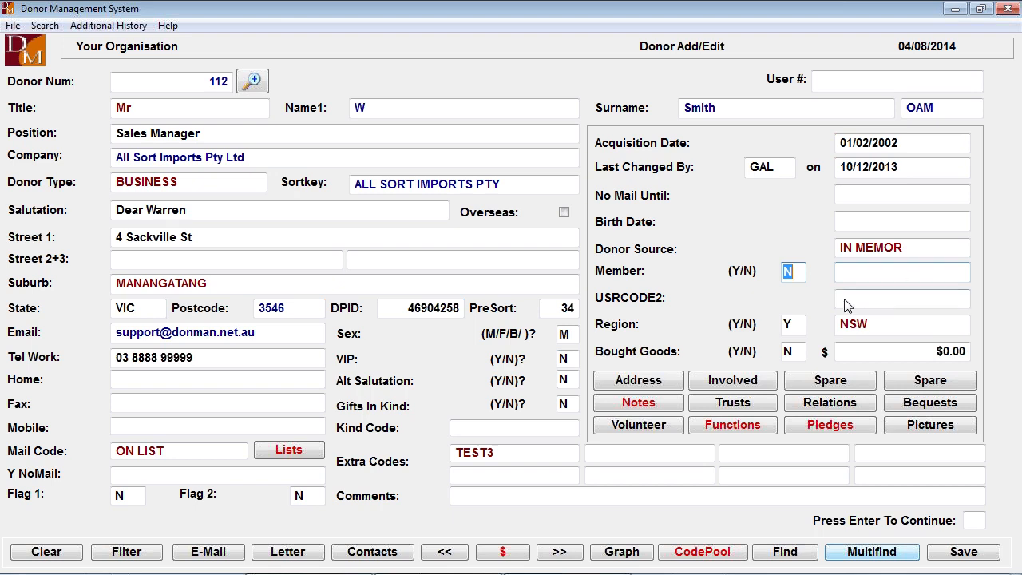
click(873, 297)
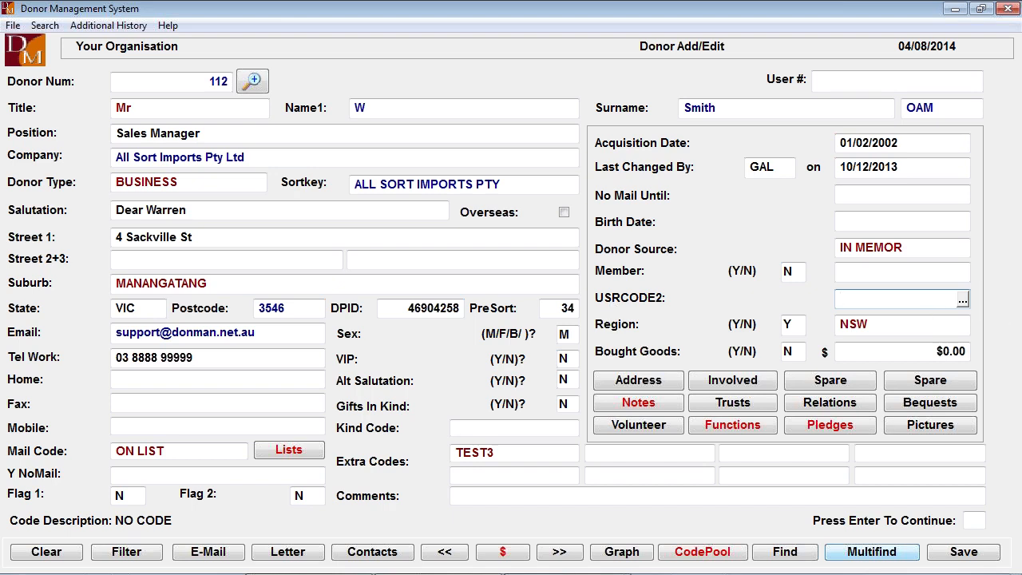
click(964, 299)
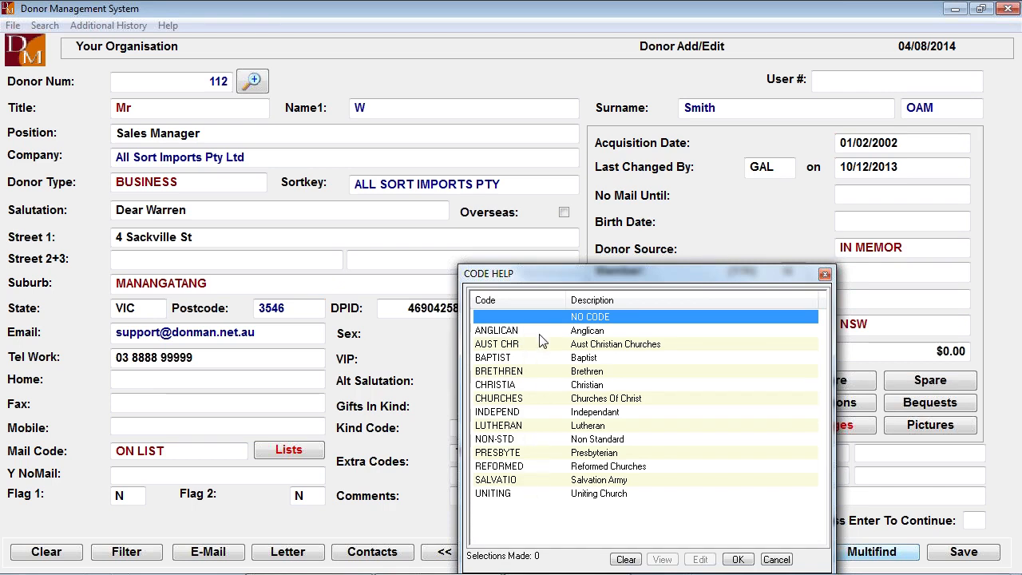
click(778, 561)
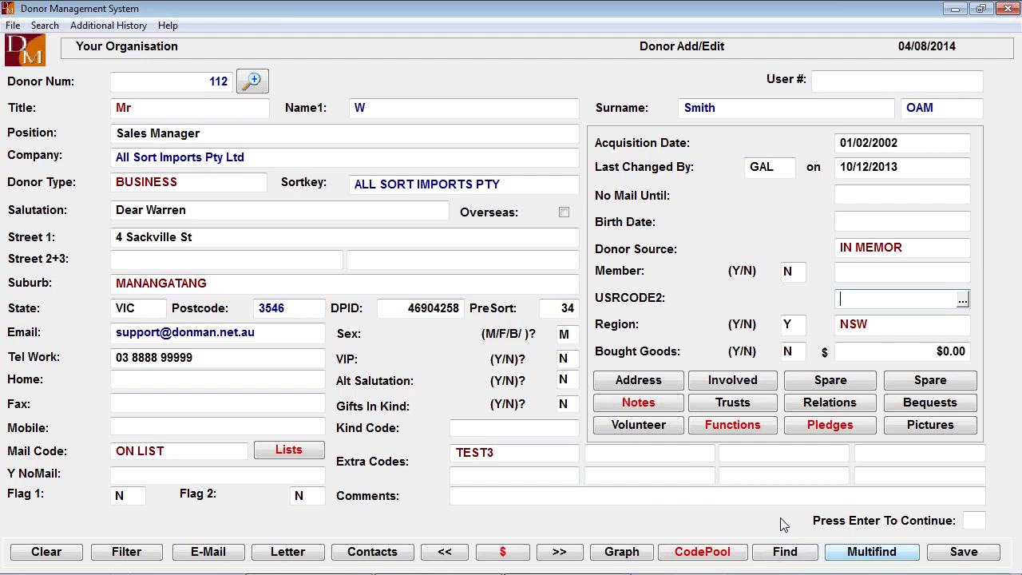
- Update the donor's region code to VIC and move on to the Bought Goods field
click(793, 328)
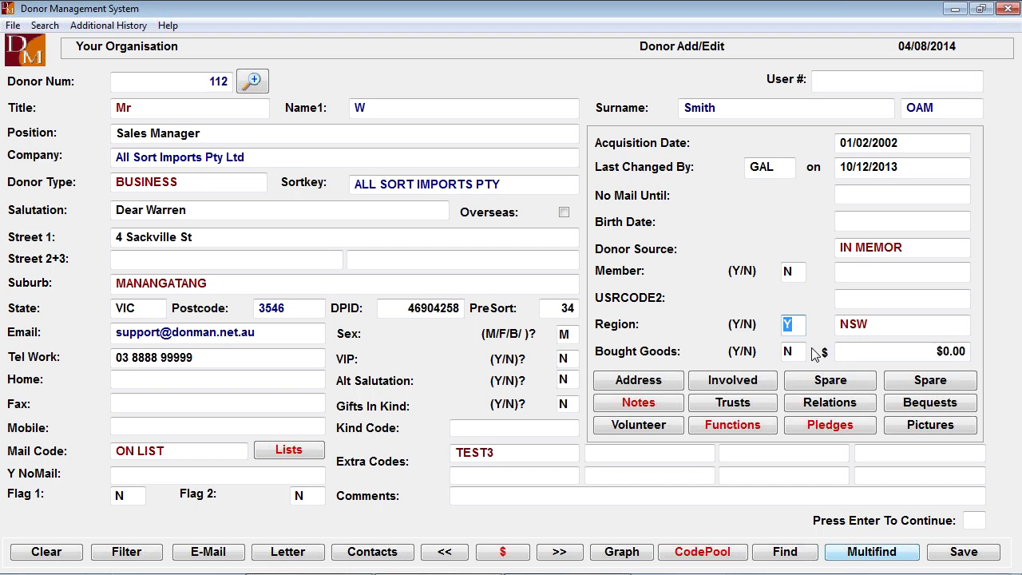
key(Return)
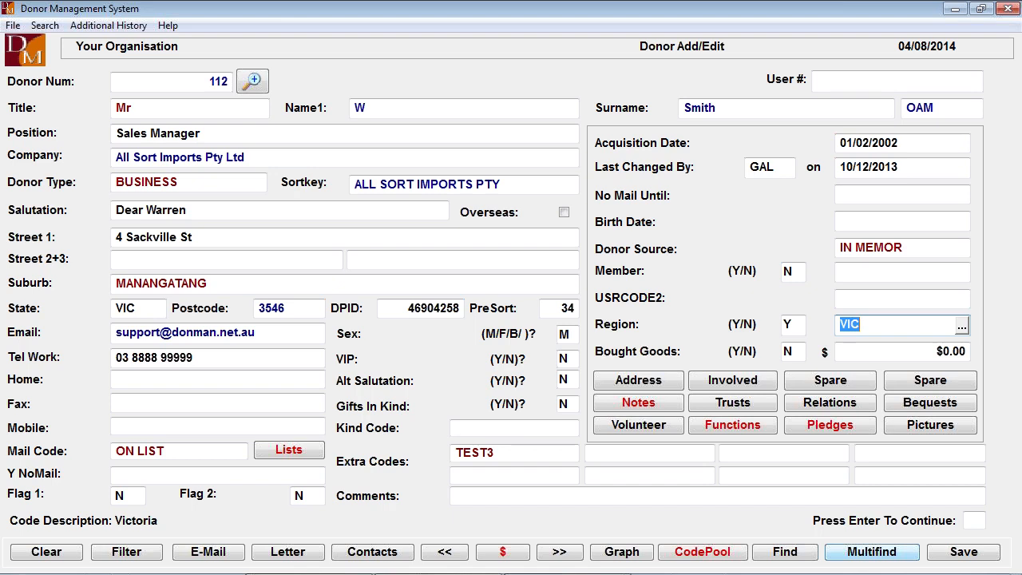
click(790, 357)
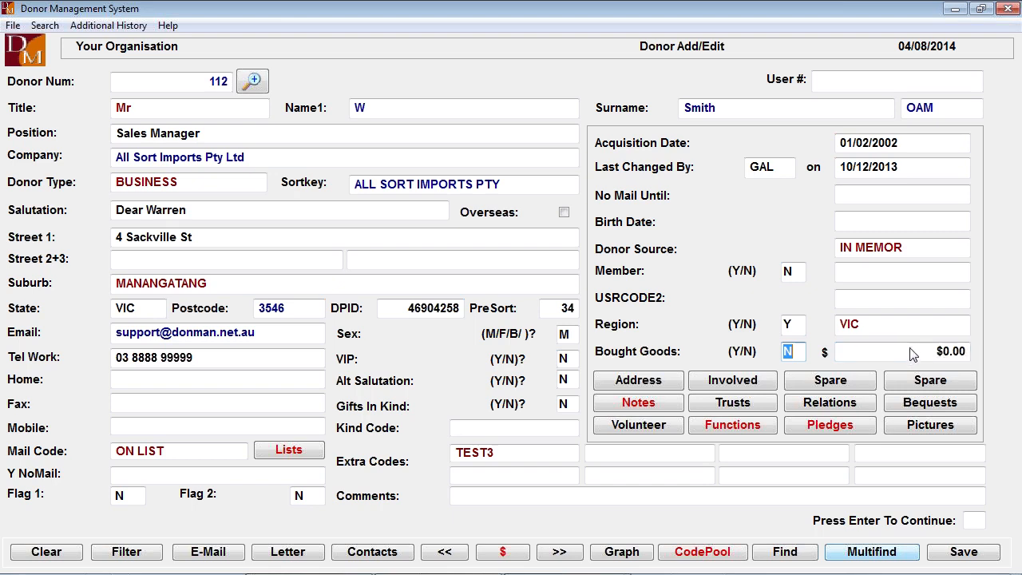
- Add an extra donor address of type PREVIOUS, copy the donor's main address into it, and save it
click(646, 385)
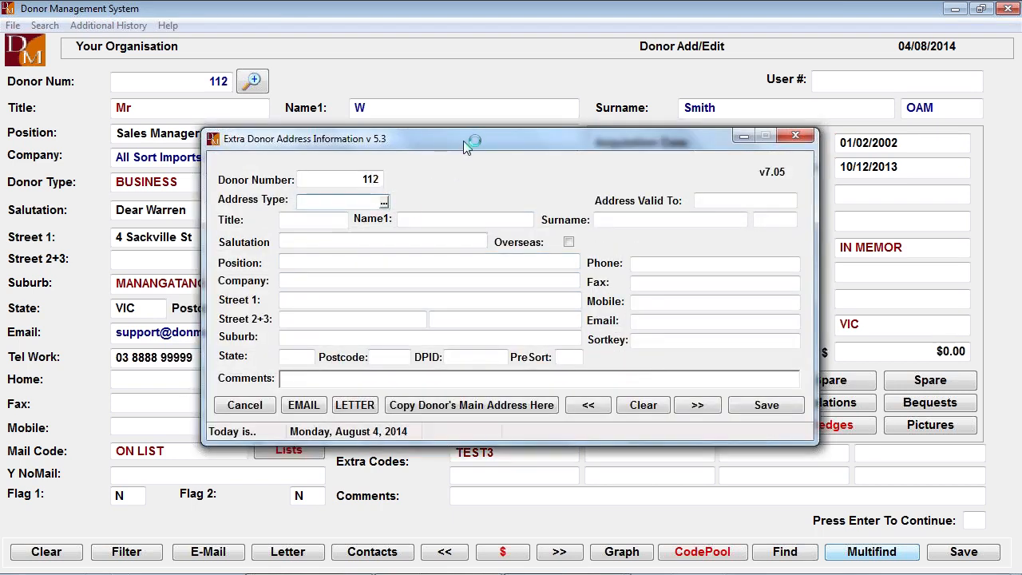
click(394, 196)
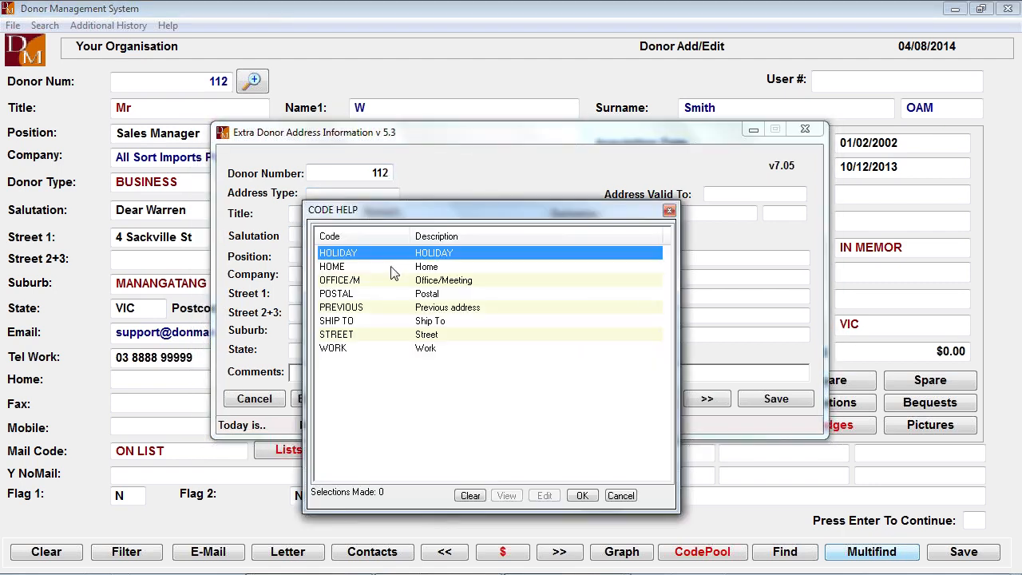
double_click(344, 311)
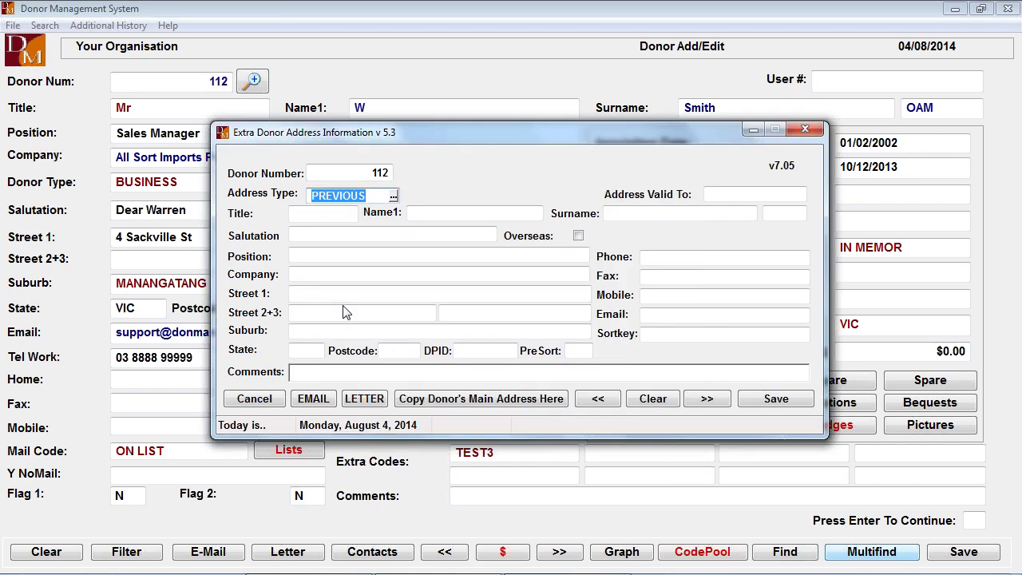
click(481, 399)
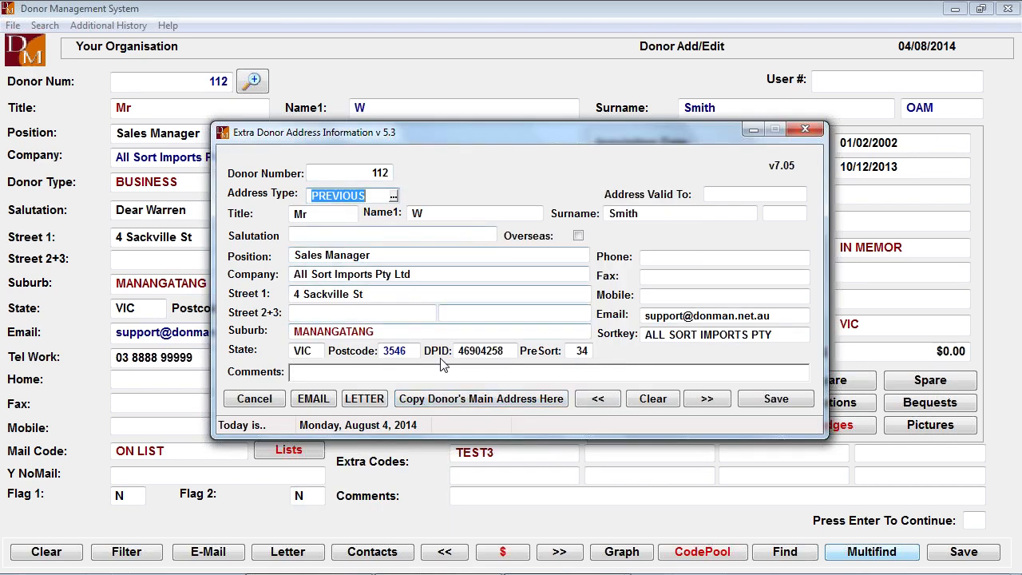
click(781, 400)
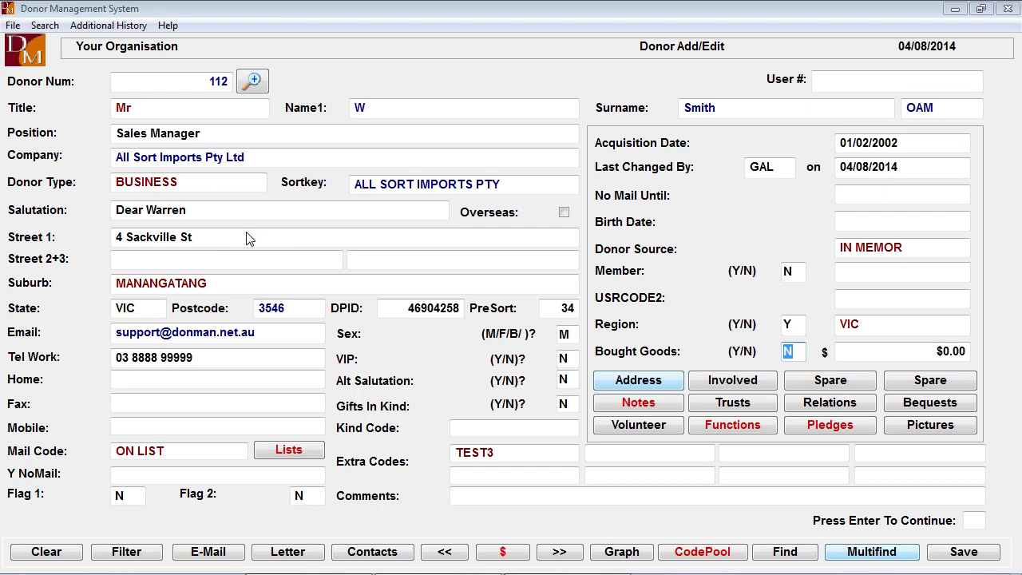
- Reopen the donor's extra address information, change the address type to STREET, and save it
click(638, 383)
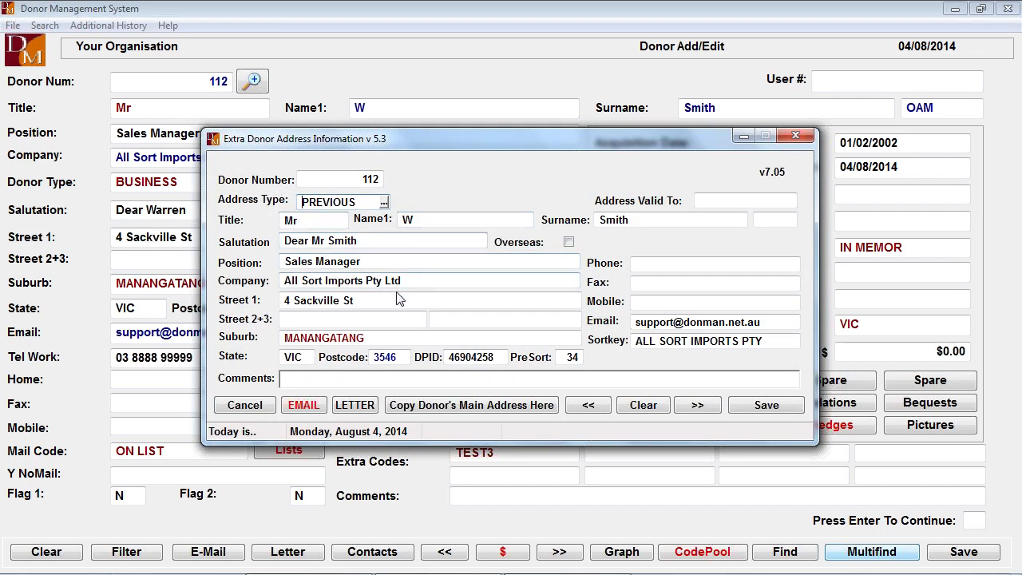
click(383, 202)
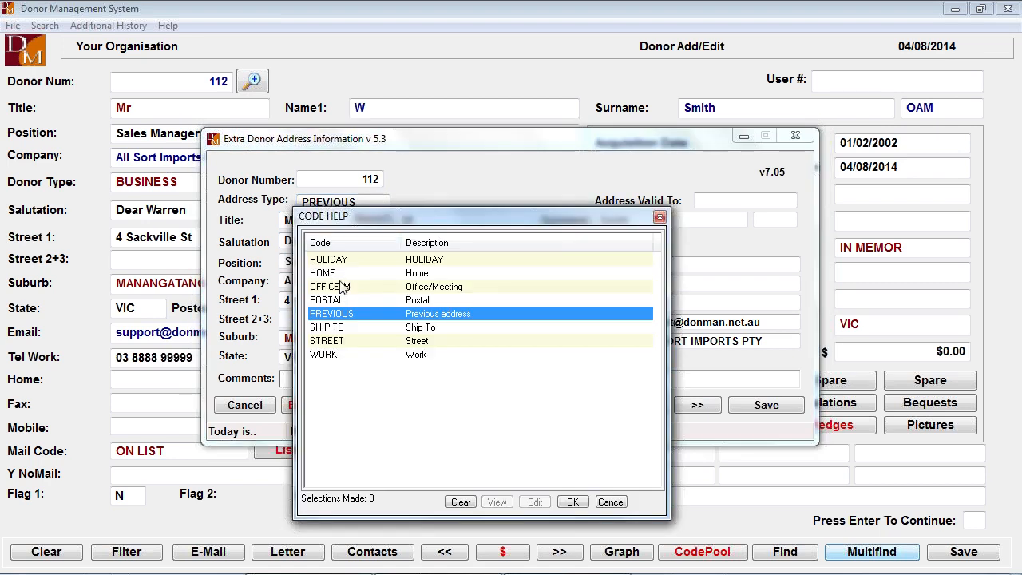
double_click(351, 341)
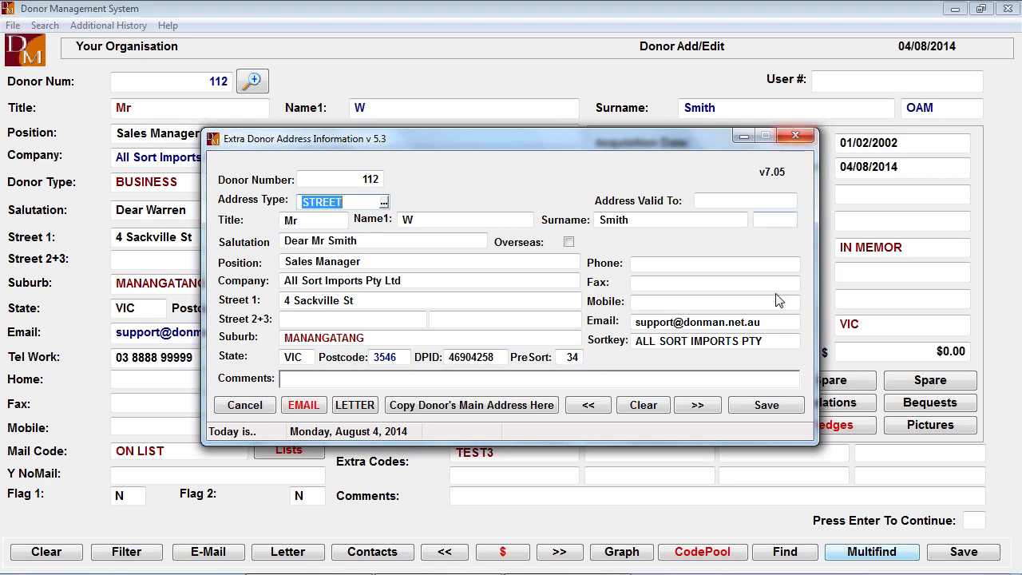
click(762, 405)
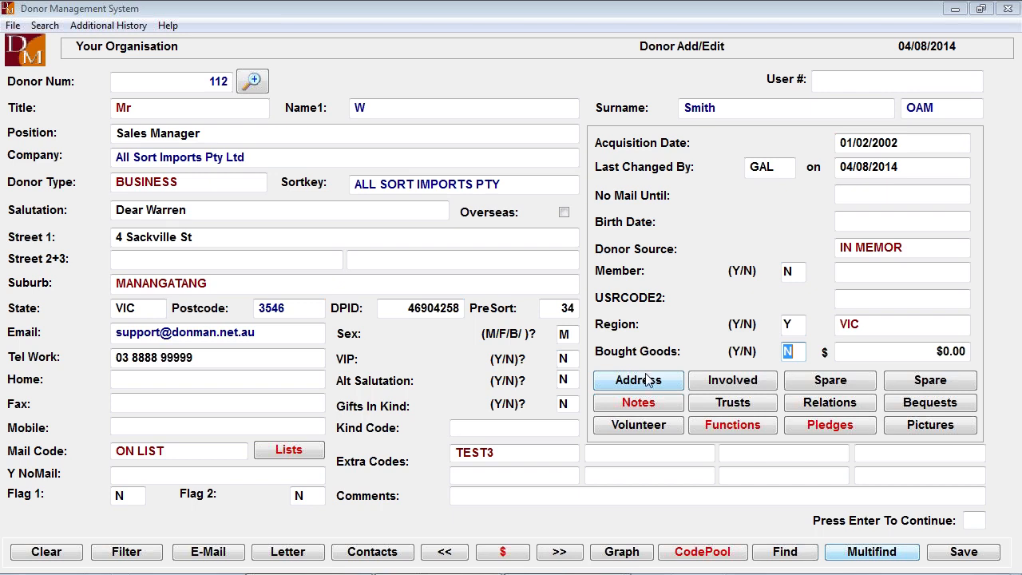
- Add a BOARD 10 involvement to the donor's involvements list, leaving the role and start date blank
click(733, 381)
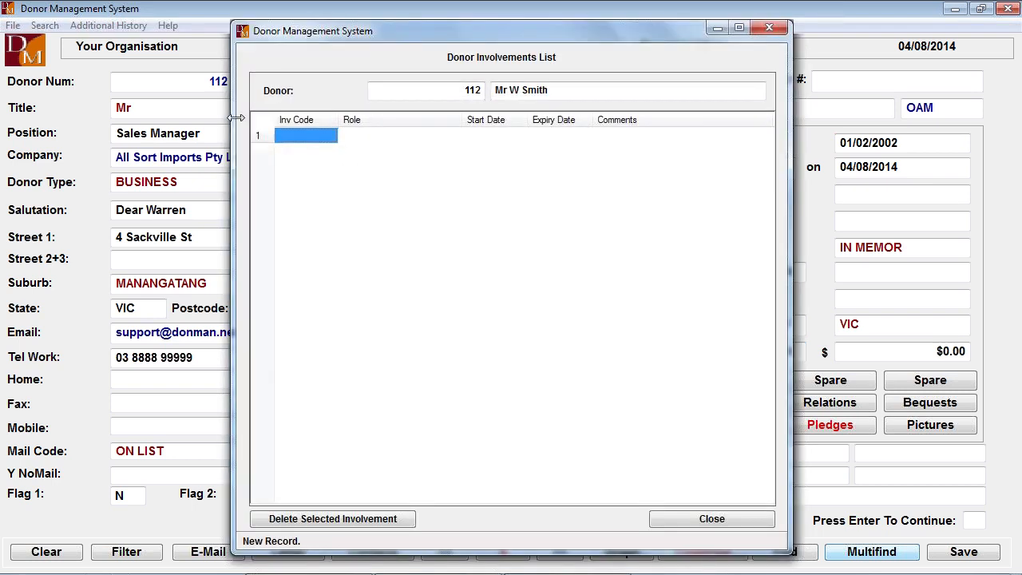
click(314, 138)
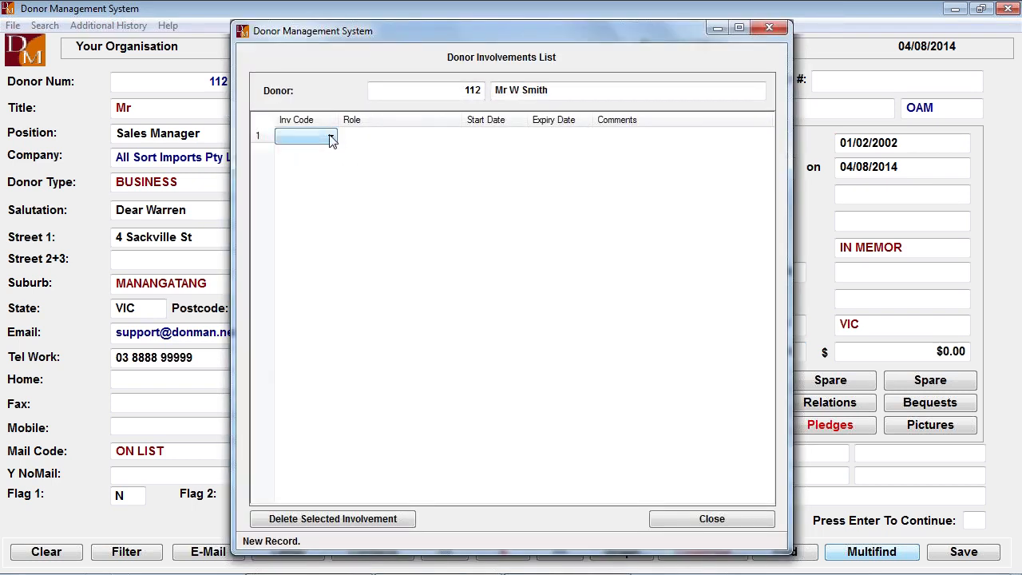
click(331, 137)
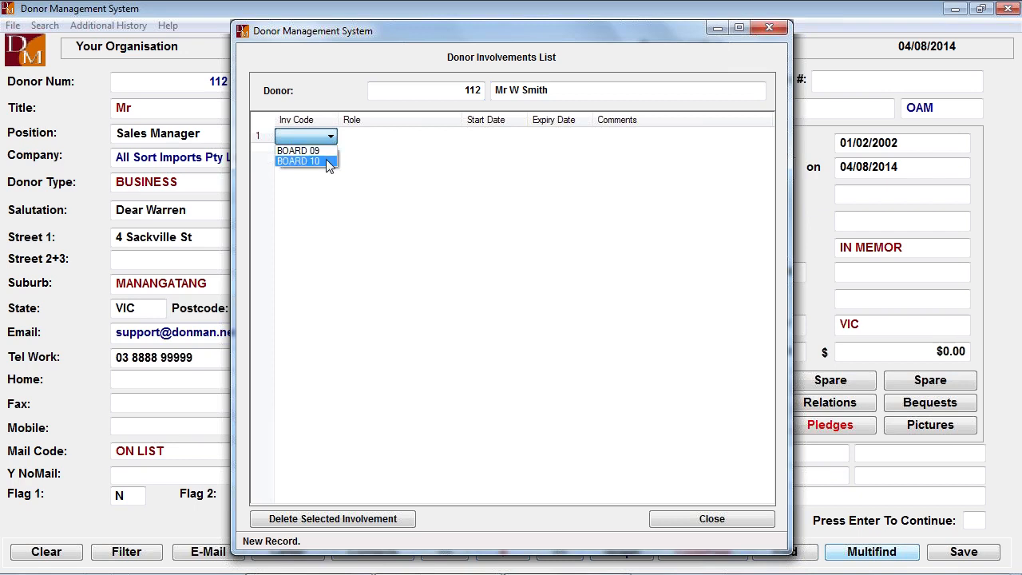
click(330, 164)
click(397, 136)
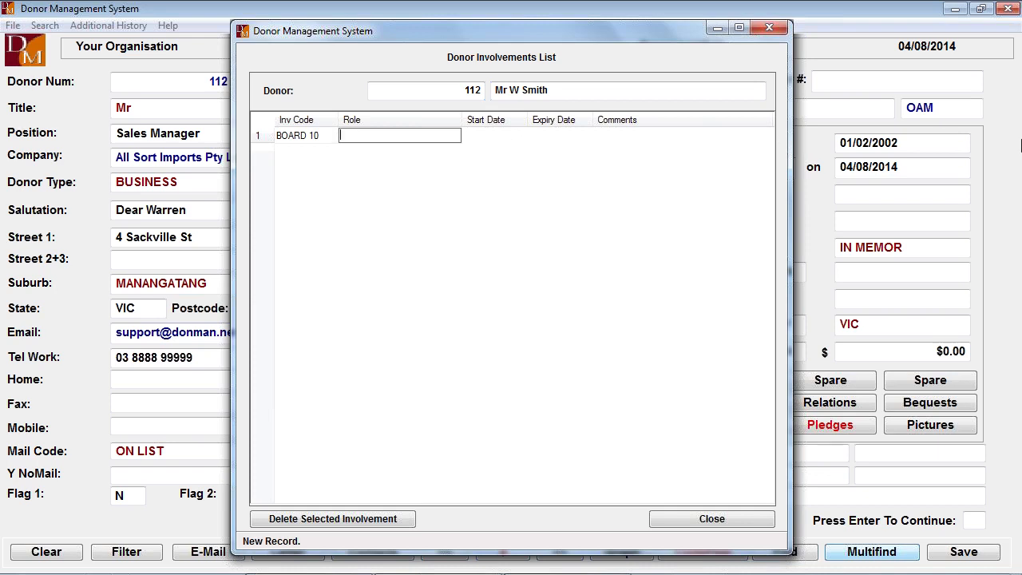
key(Tab)
key(Tab)
key(Tab)
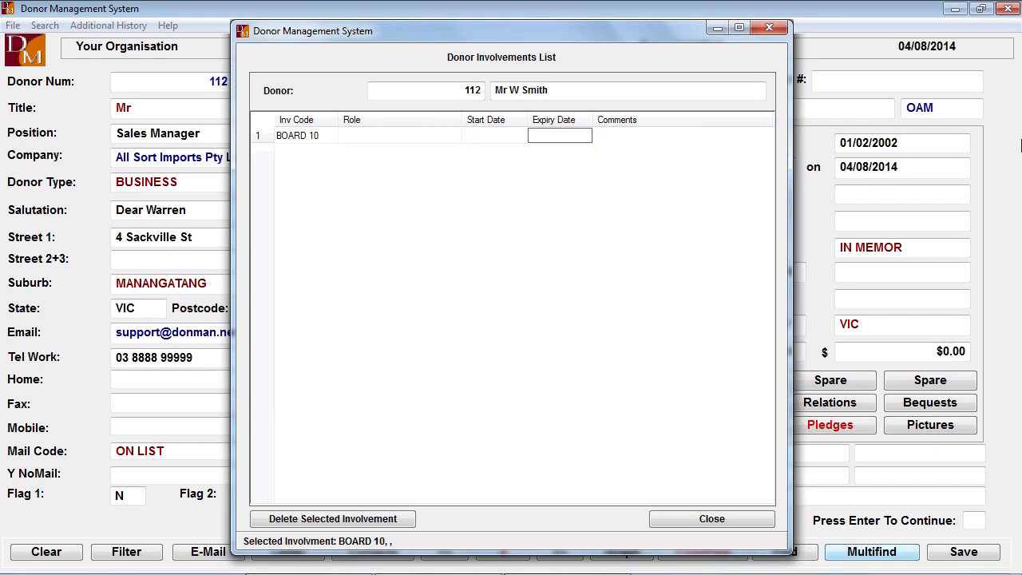
- Close the involvements list with the new row's expiry date and comments left blank, and view the donor's second details page
key(Tab)
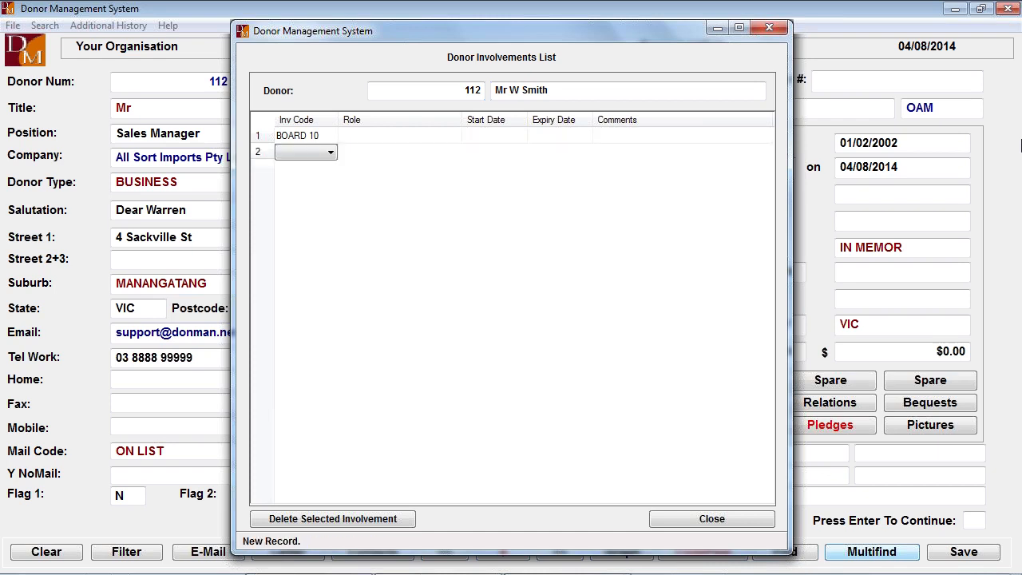
click(674, 516)
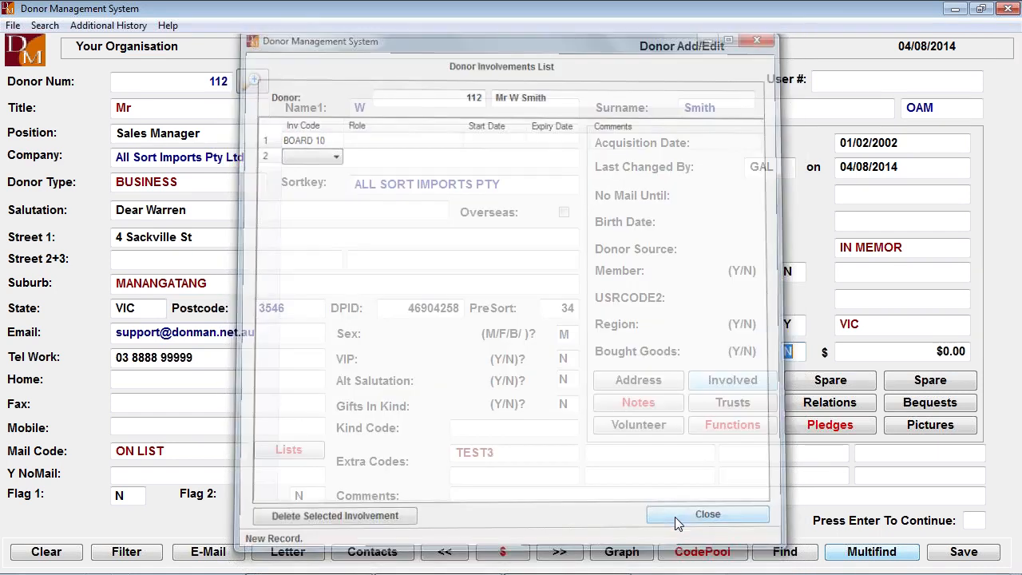
key(Return)
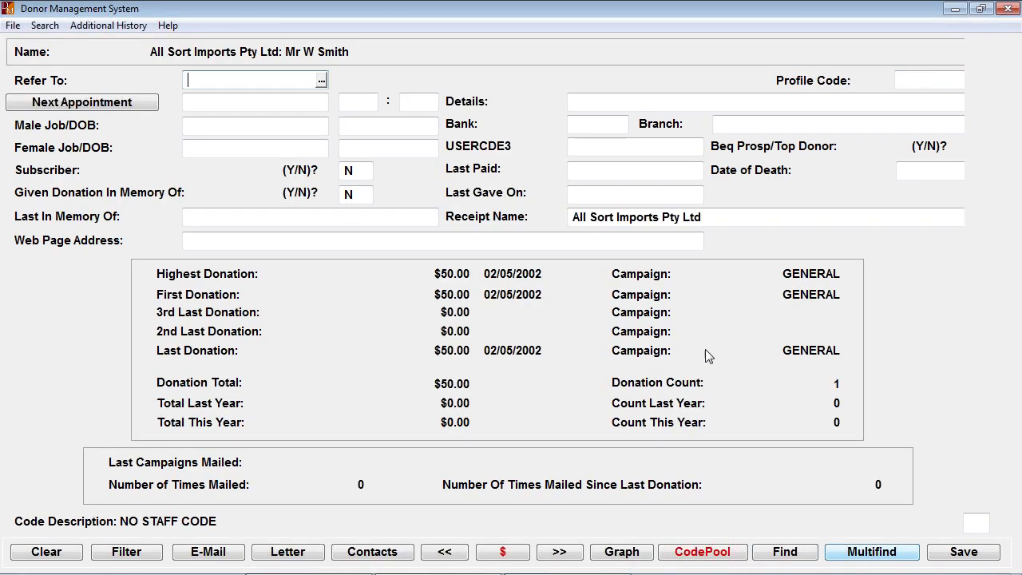
key(Page_Up)
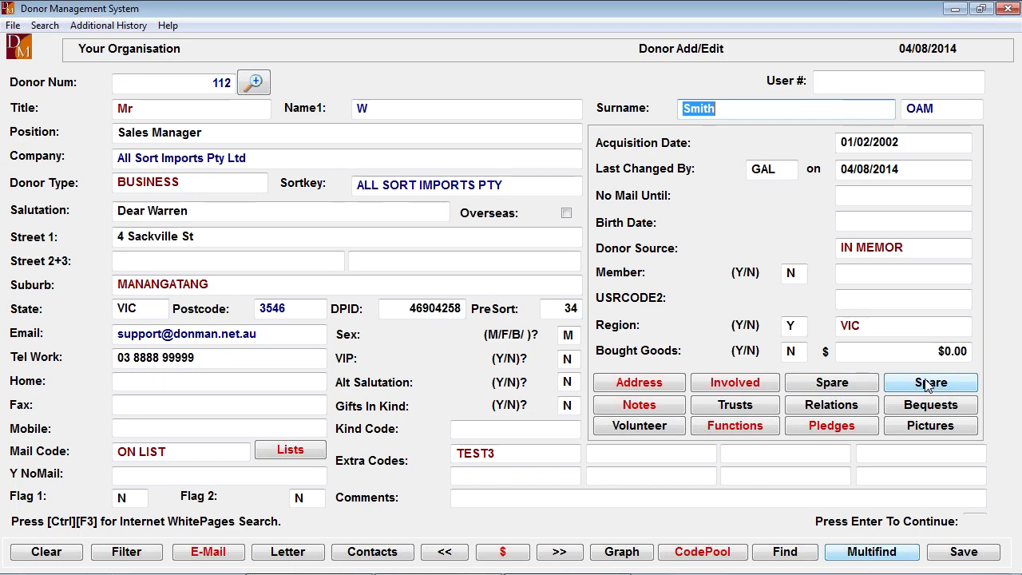
- In the donor's General notes, delete all the text lines below "Test Bulk add notes"
click(613, 409)
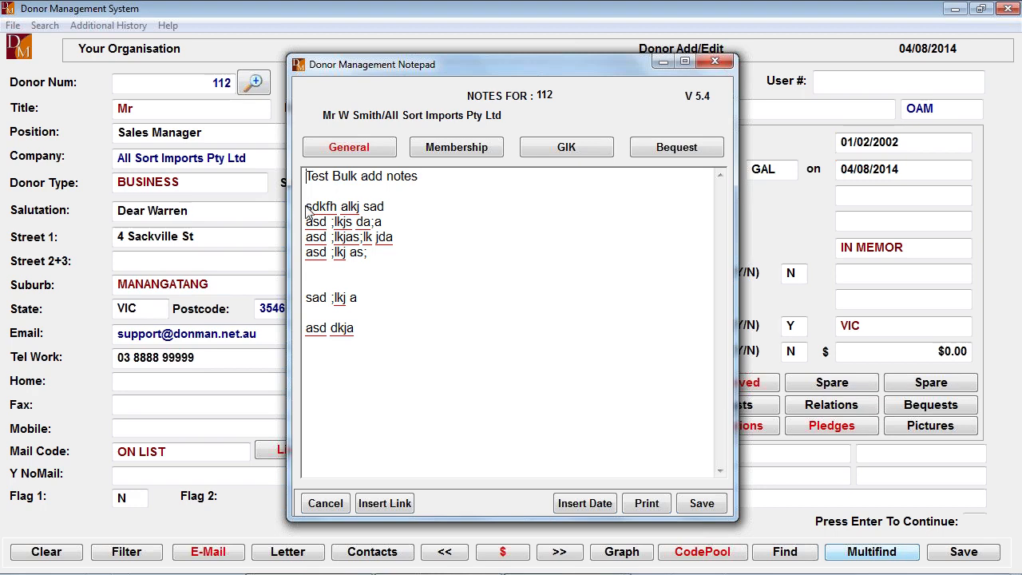
drag(308, 204, 422, 404)
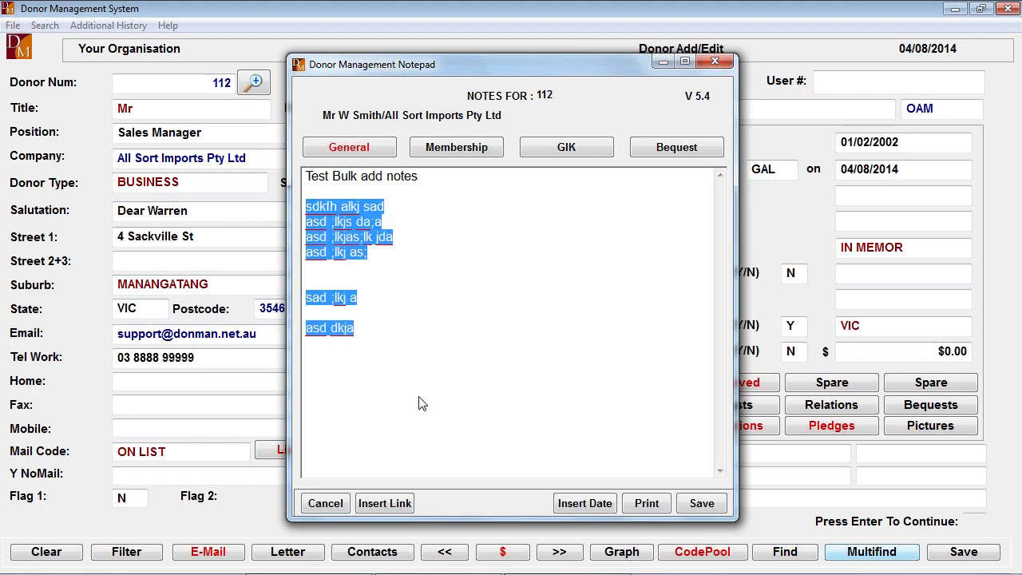
key(BackSpace)
click(436, 182)
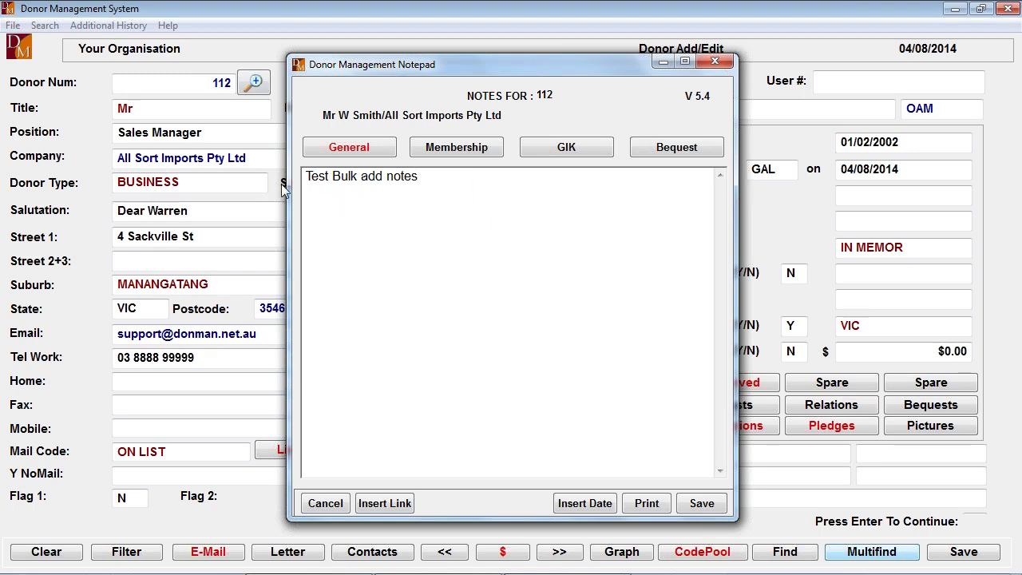
- Insert a new line above "Test Bulk add notes" in the General notes and add a date stamp there
click(307, 177)
key(Return)
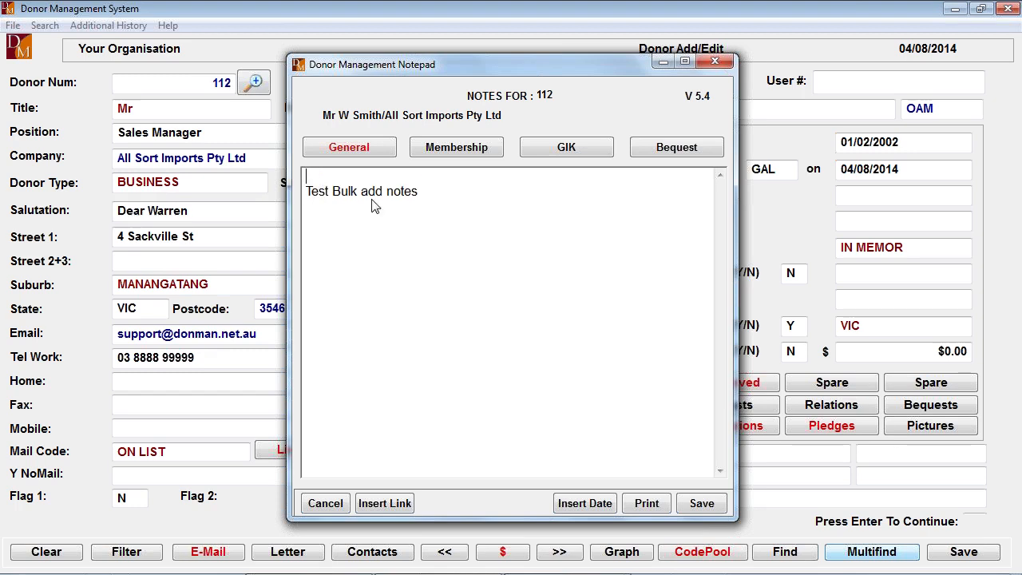
click(585, 503)
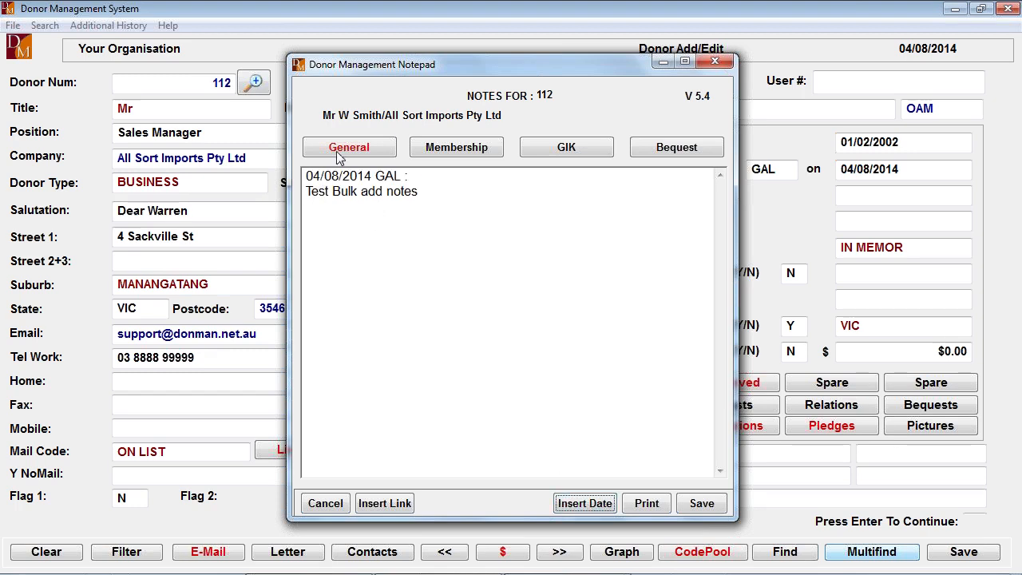
click(408, 178)
click(381, 504)
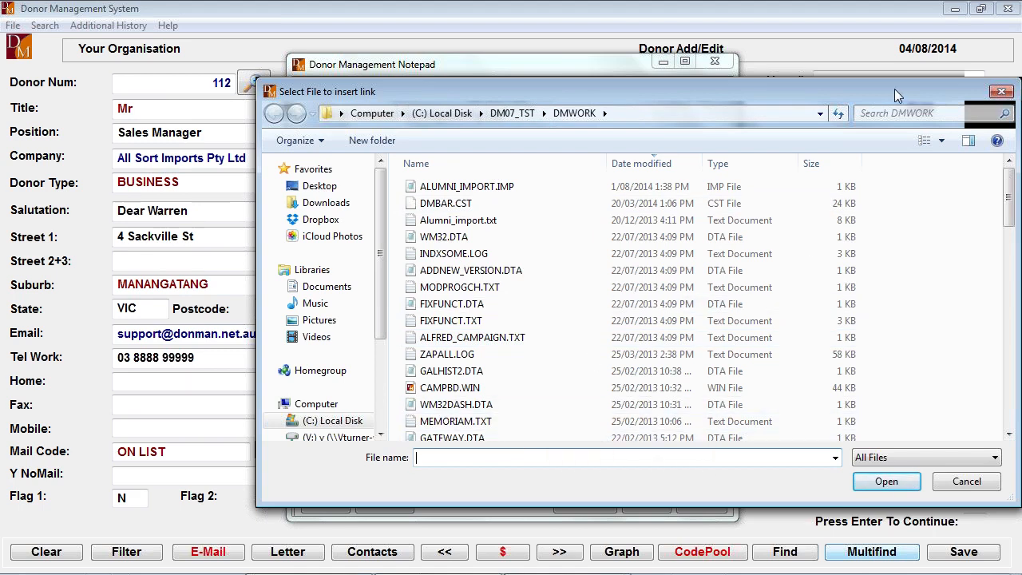
drag(892, 85, 794, 86)
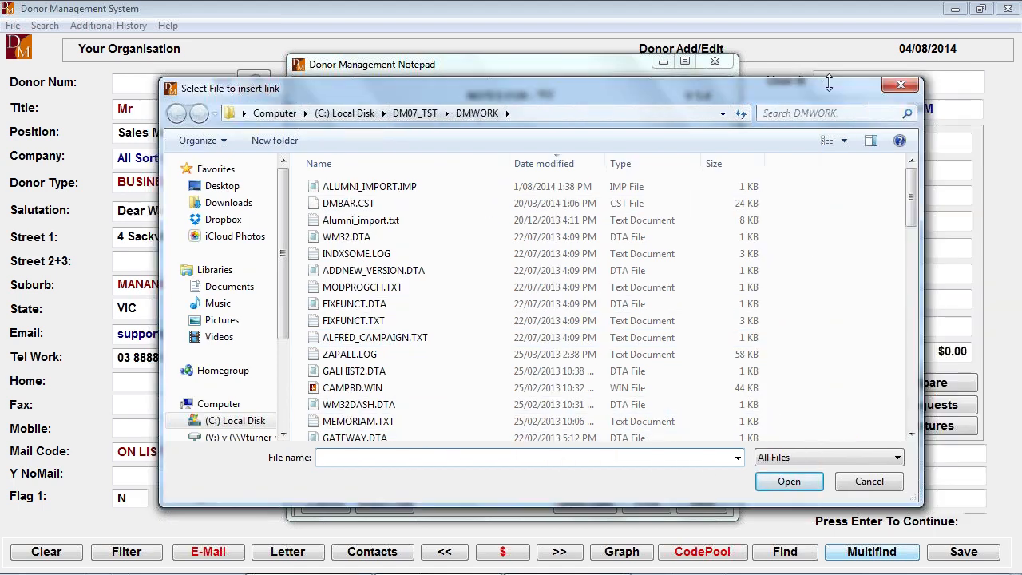
click(905, 83)
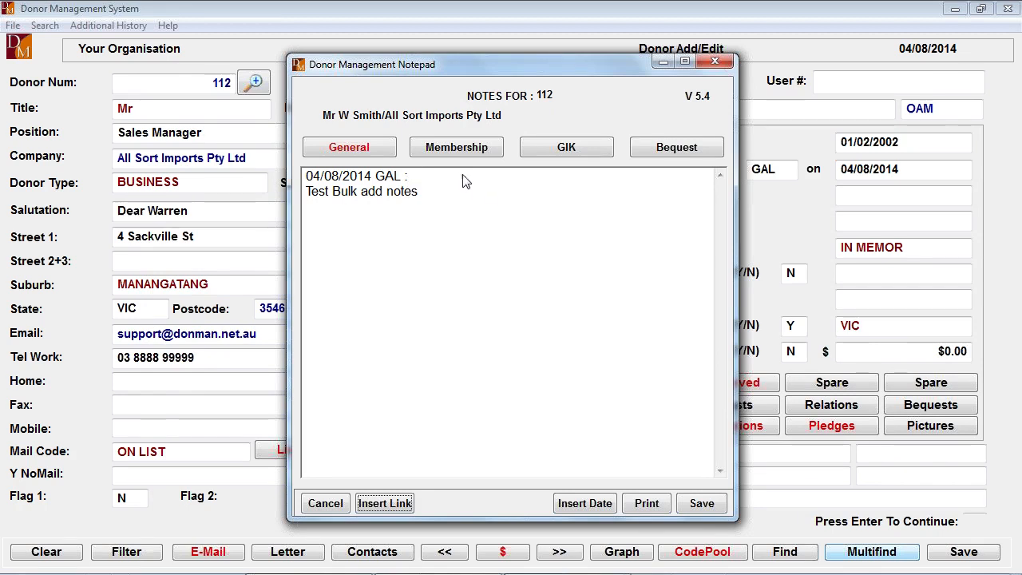
- Add a date-stamped note reading "Bequest" to the donor's Bequest notes and save the notes
click(665, 152)
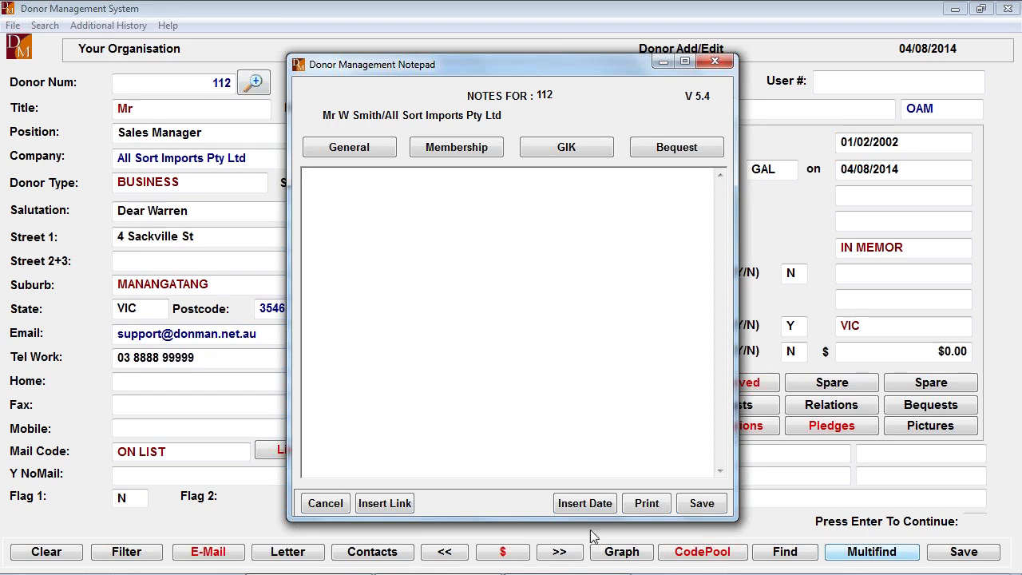
click(585, 503)
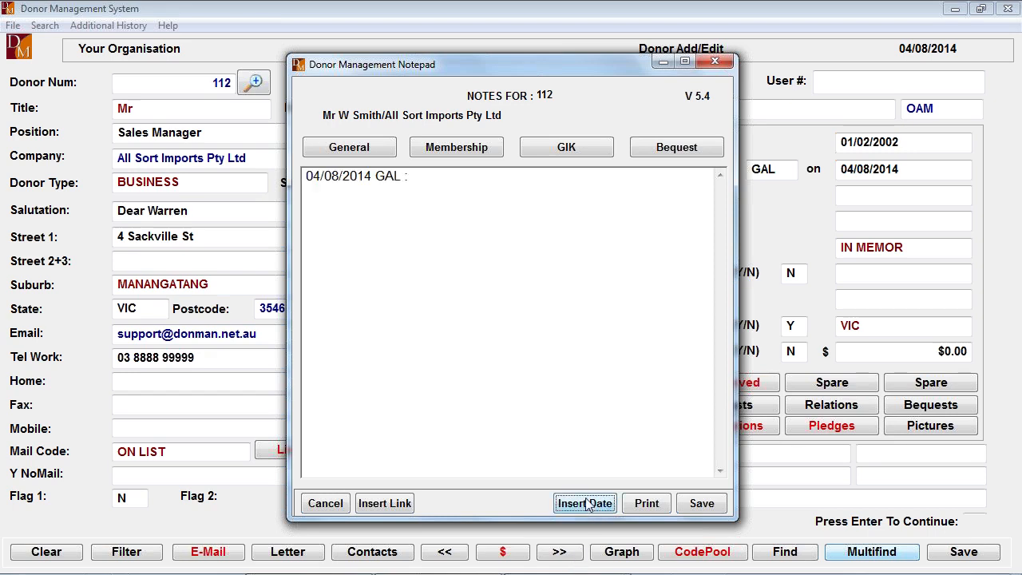
click(421, 185)
text(Bequest)
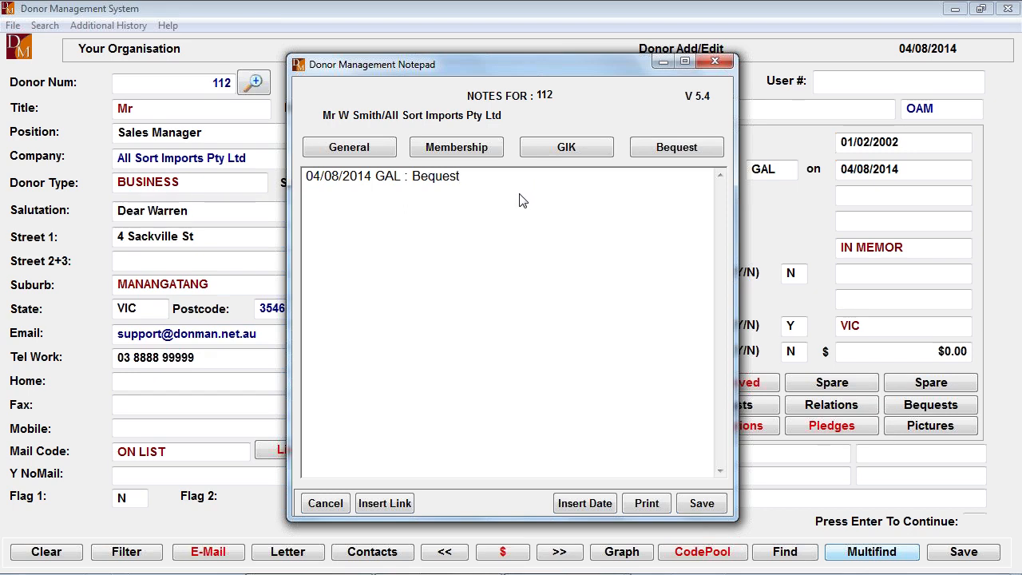
click(702, 506)
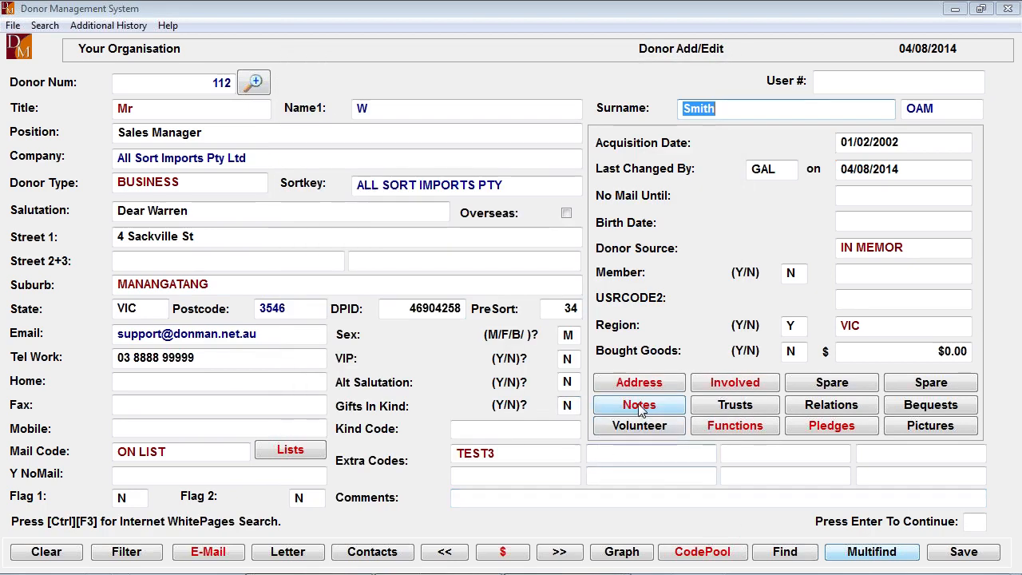
- Reopen the donor's notes to check the note categories, and view the donor's trust details screen
click(639, 406)
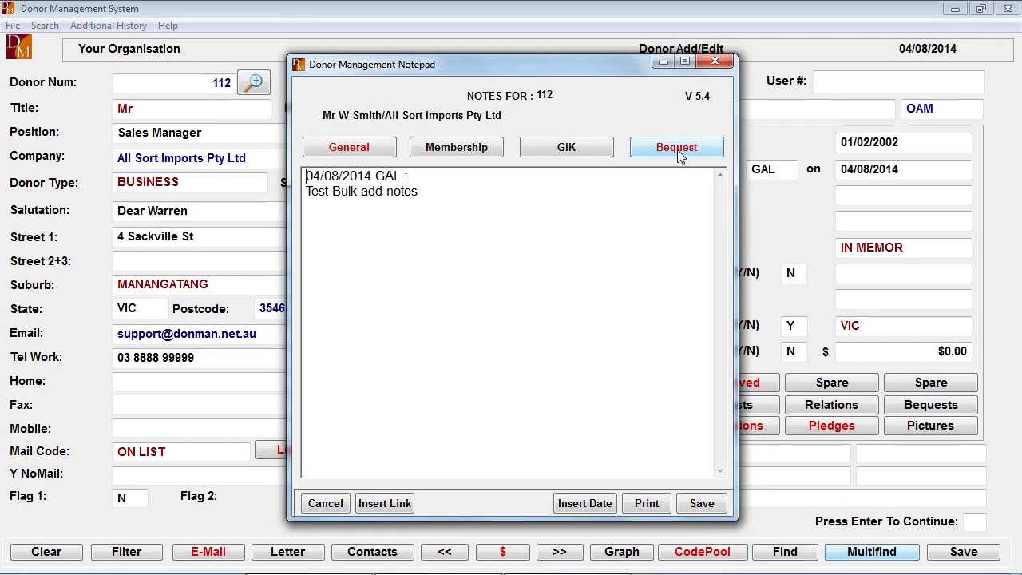
click(703, 505)
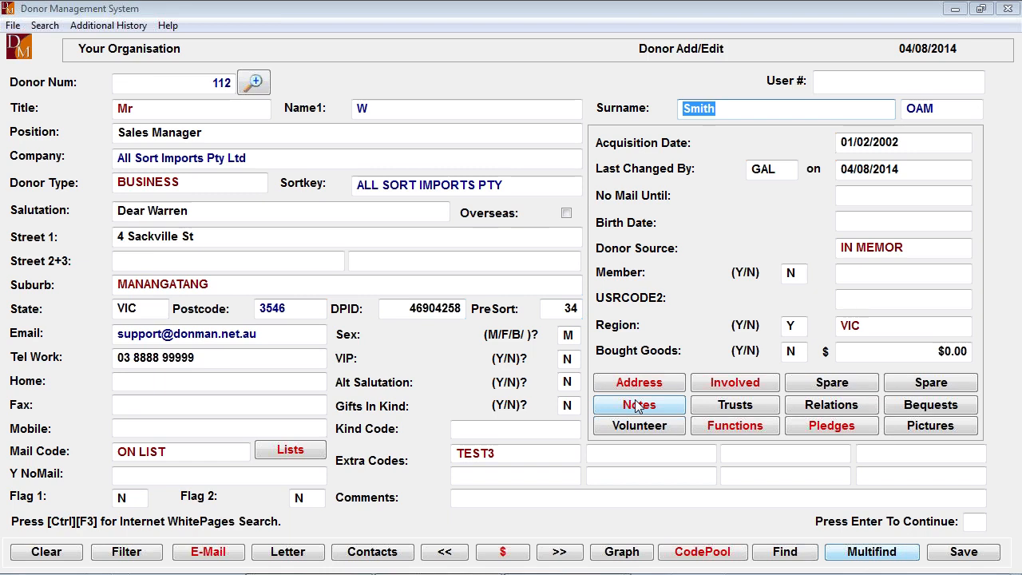
click(736, 405)
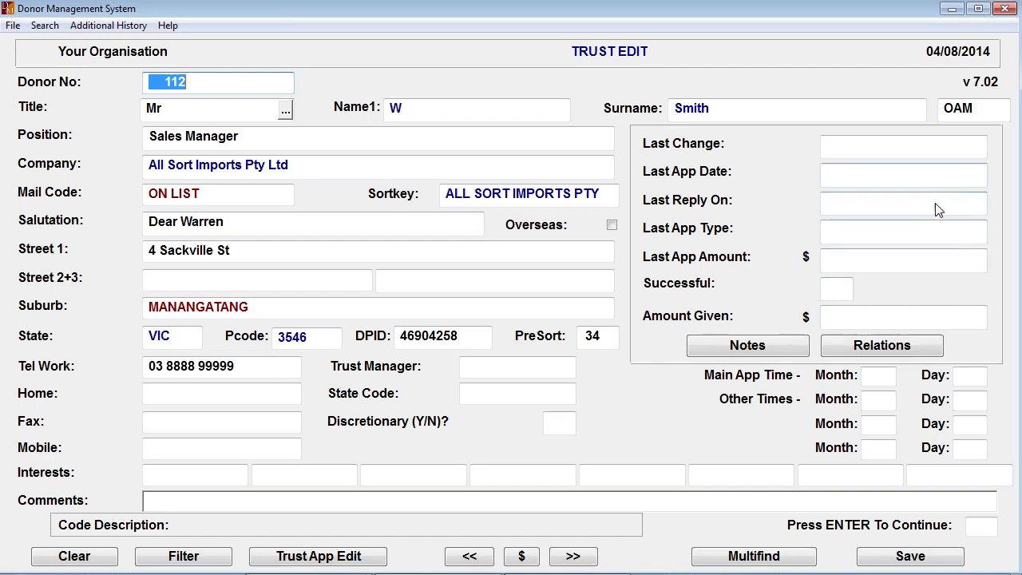
key(Escape)
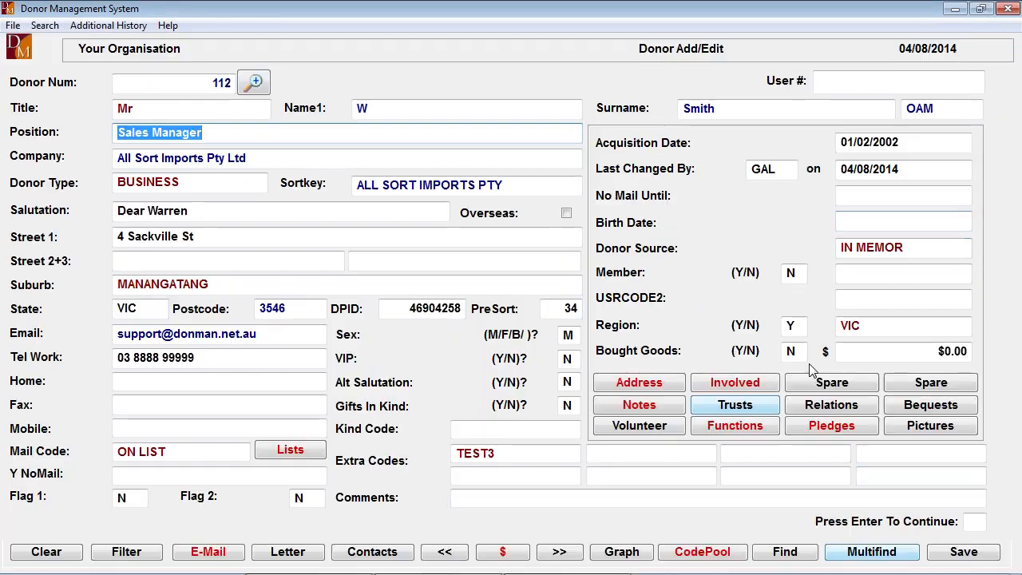
- Start a new relationship entry for the donor with the relationship code EMPLOYER
click(843, 407)
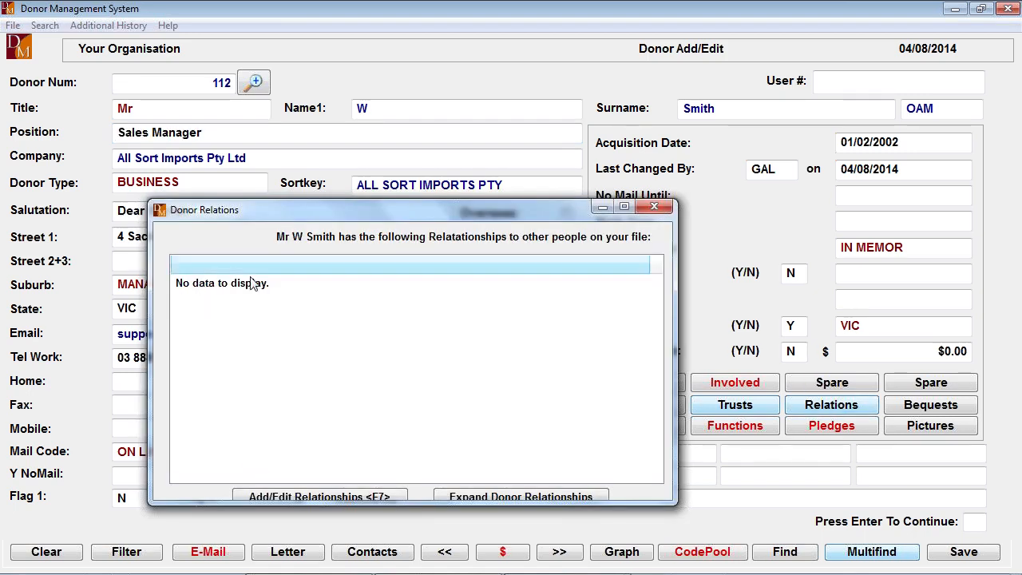
click(343, 497)
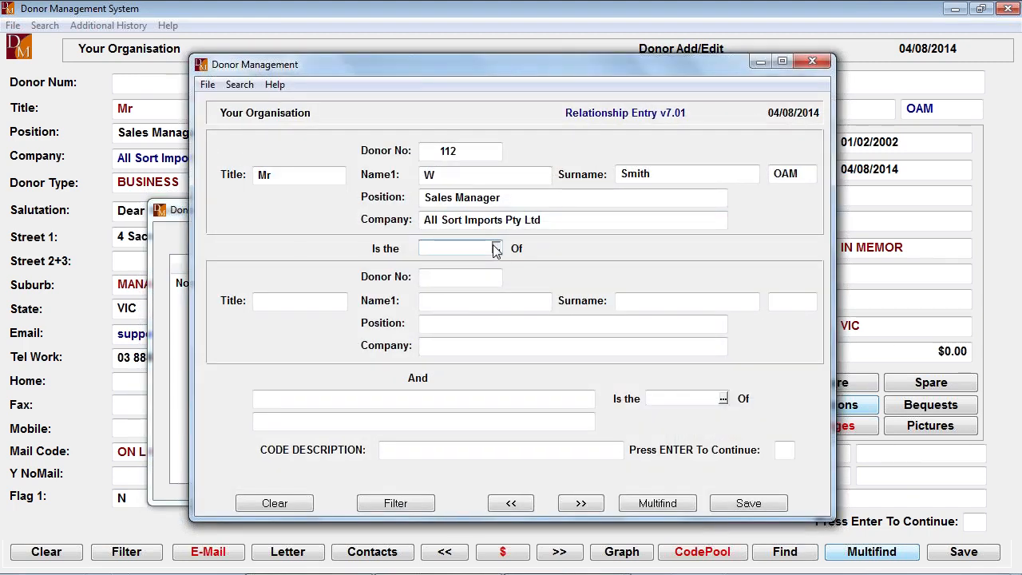
click(496, 249)
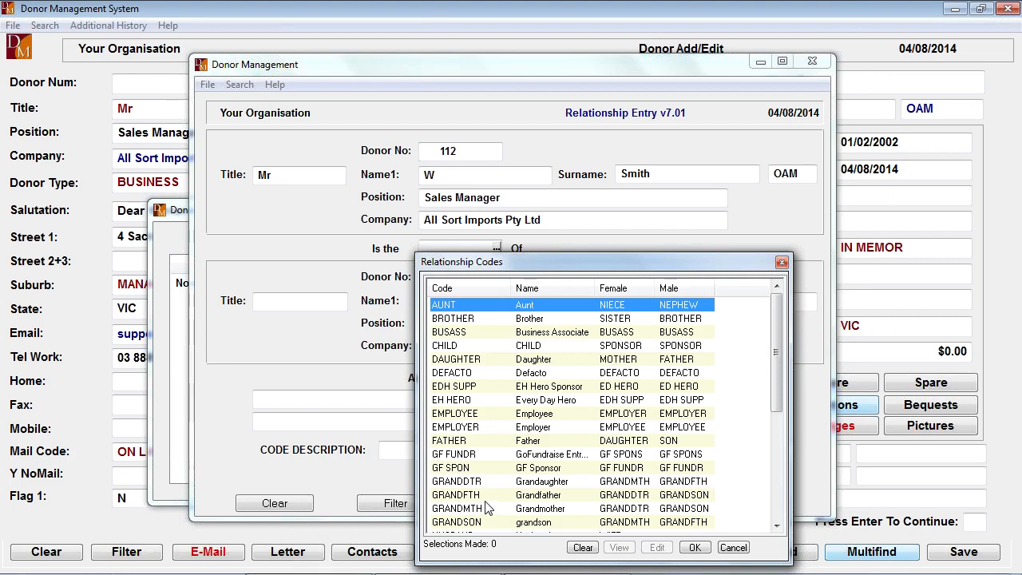
double_click(458, 429)
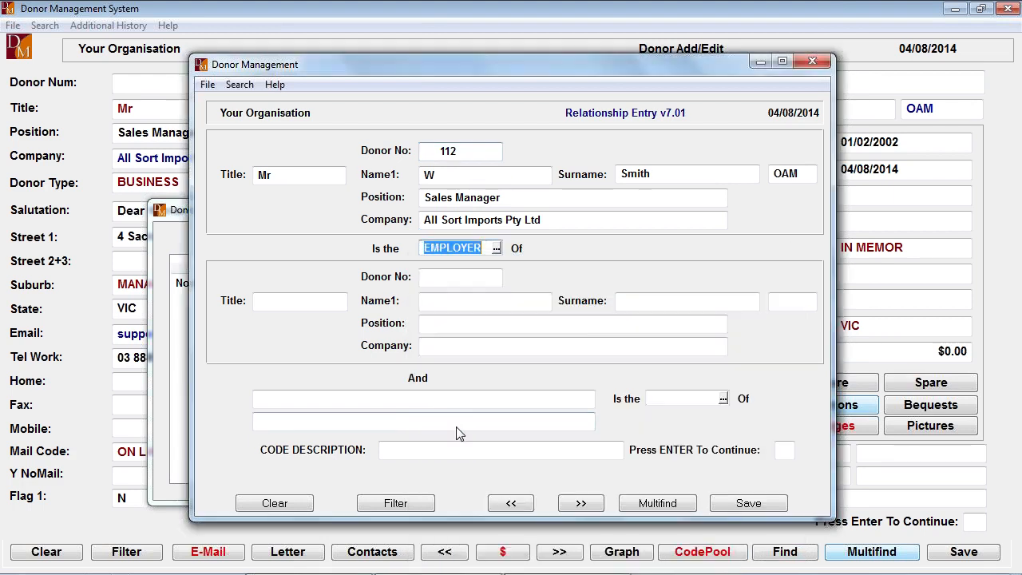
- Look up the related donor by surname, browse the neighbouring records, and choose the donor titled Mrs
click(487, 297)
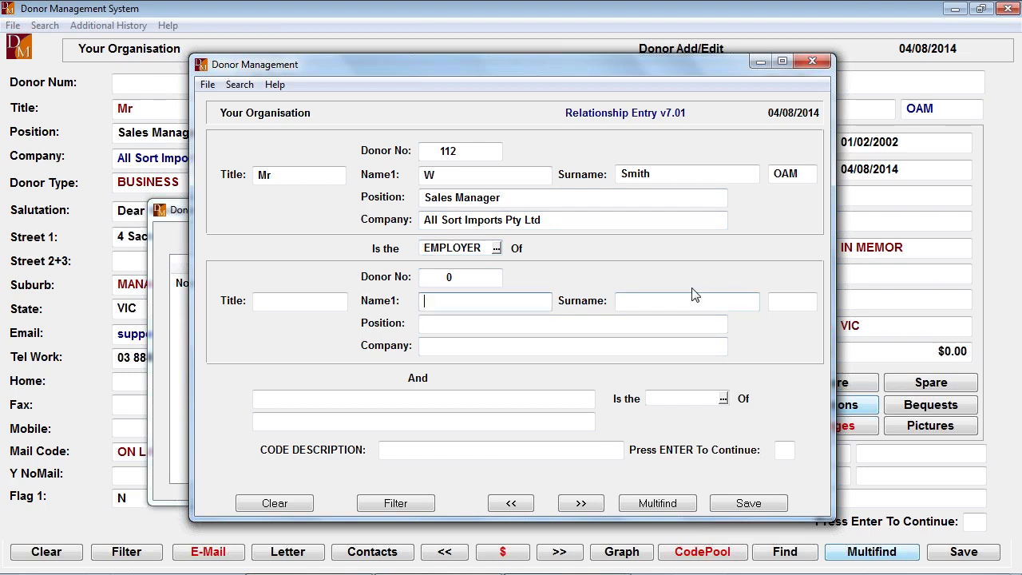
text(Smith)
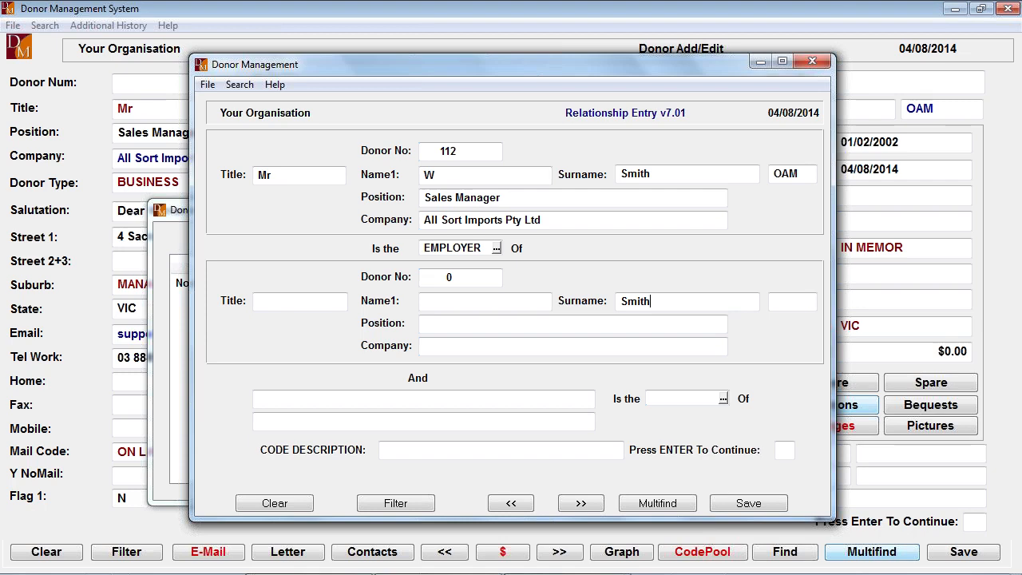
key(Return)
key(F8)
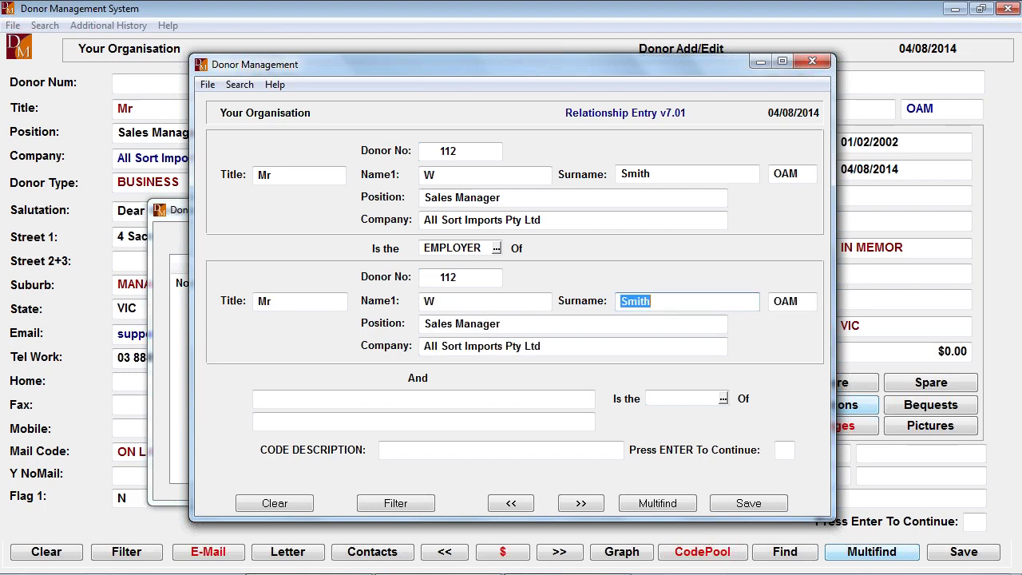
key(F7)
key(F7)
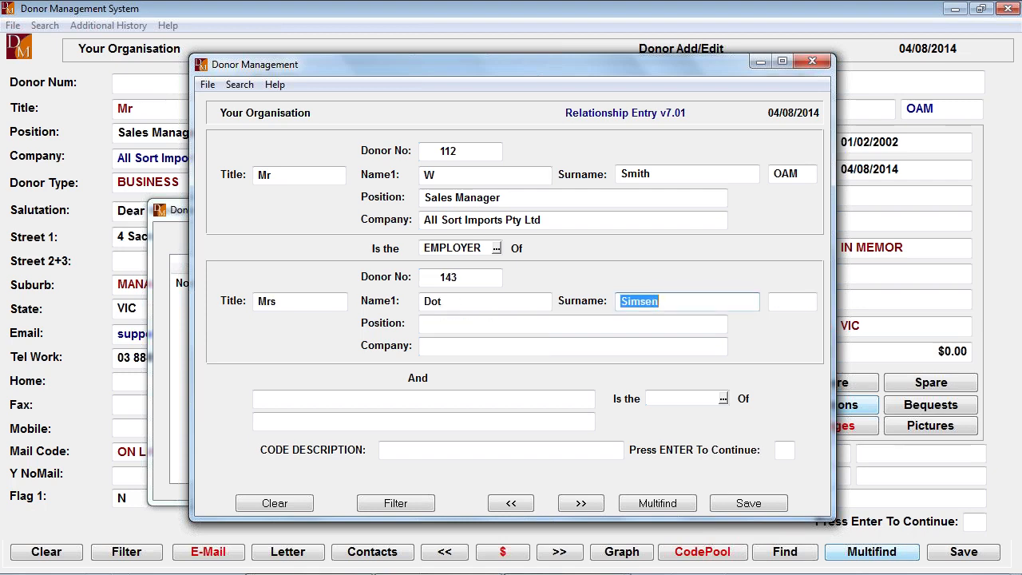
key(Return)
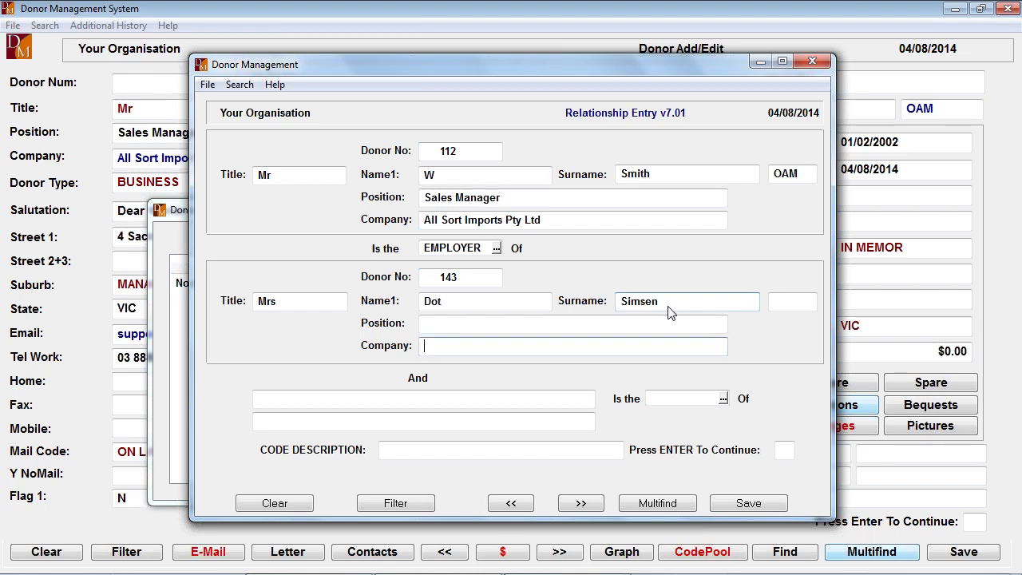
- Accept EMPLOYEE as the reciprocal relationship code and save the relationship
key(Return)
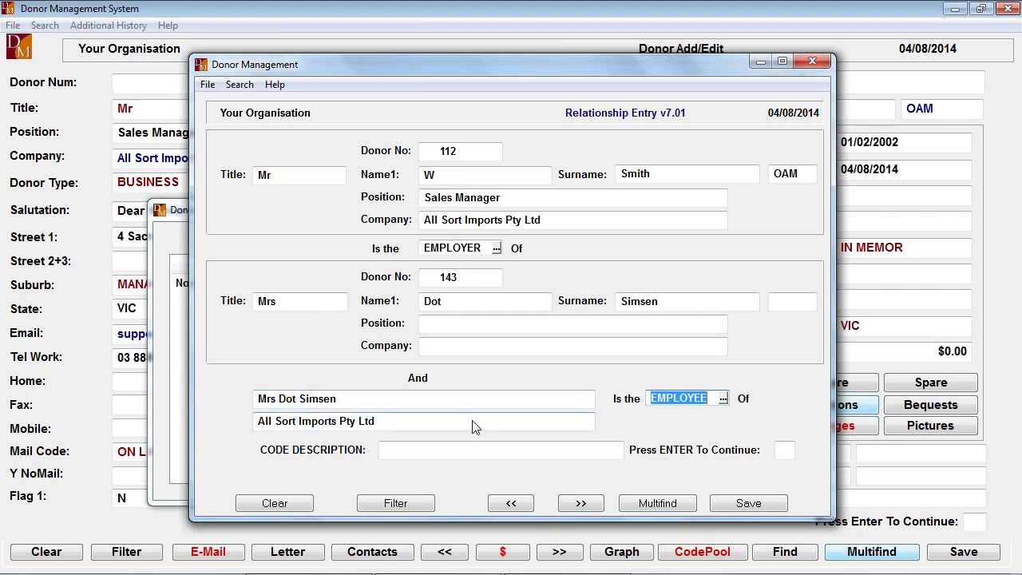
key(Return)
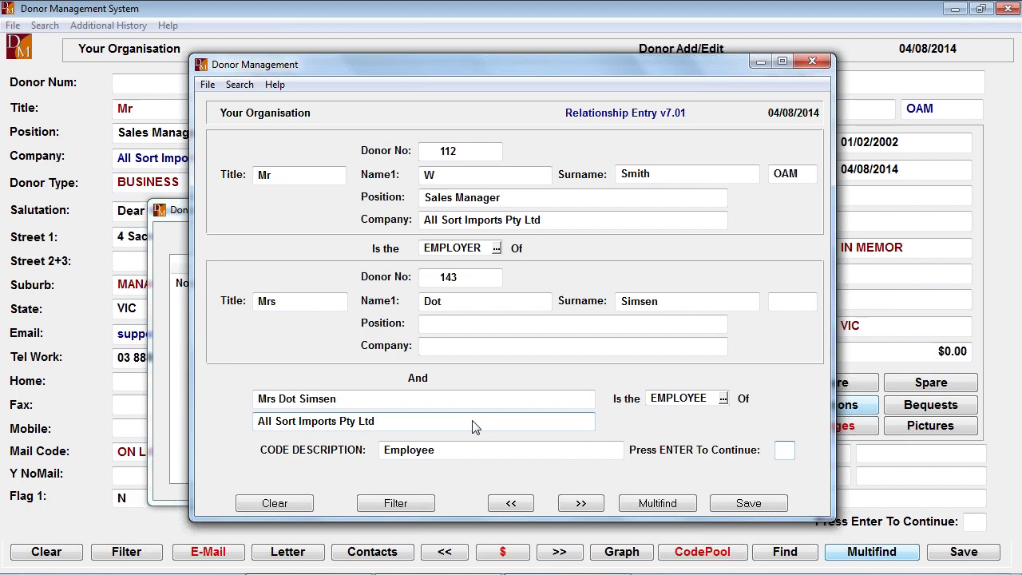
key(Return)
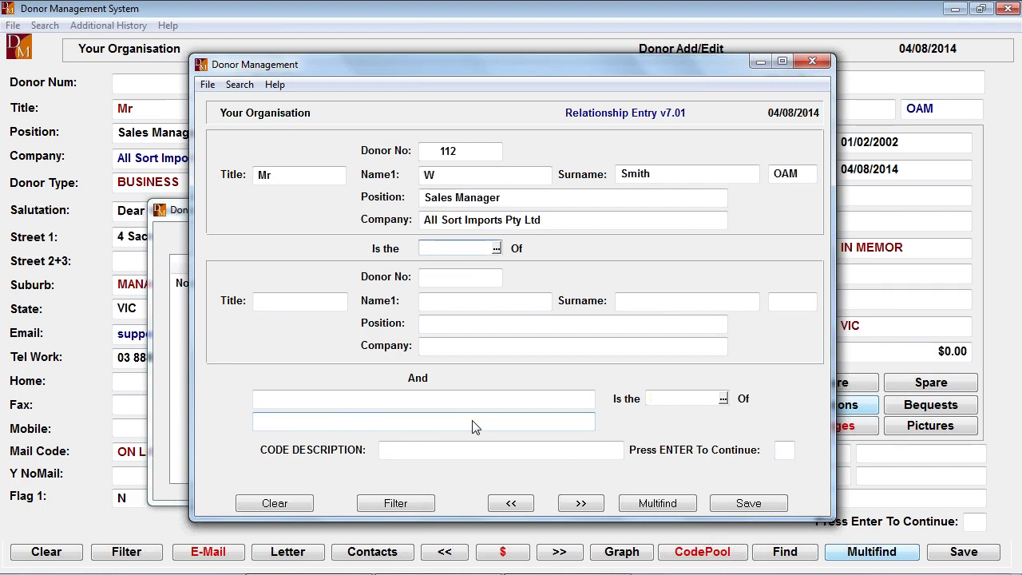
- Review the list of relationship codes with their female and male reciprocals, and close the donor's relationship windows
click(496, 247)
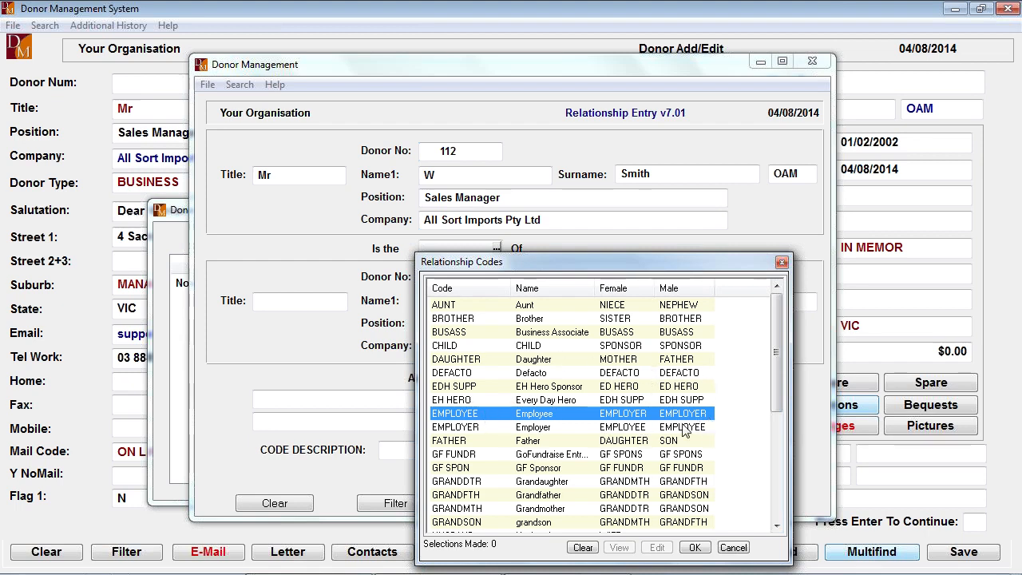
key(Up)
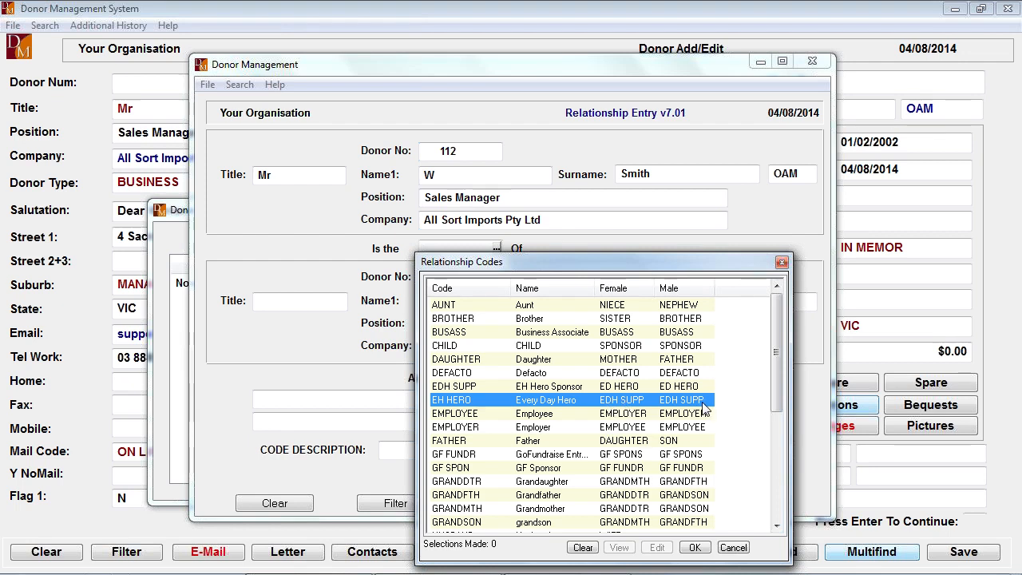
key(Escape)
key(Escape)
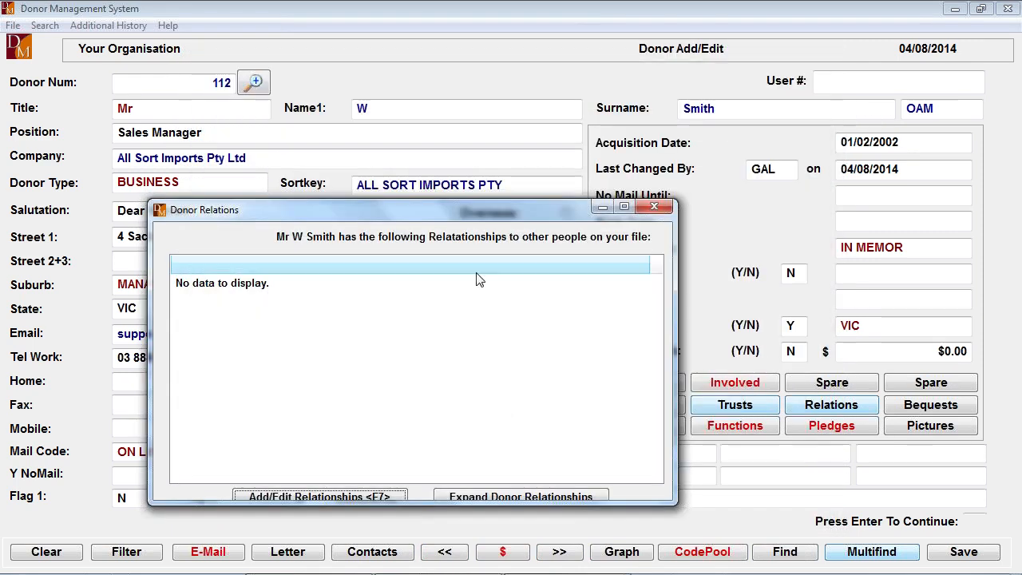
click(653, 209)
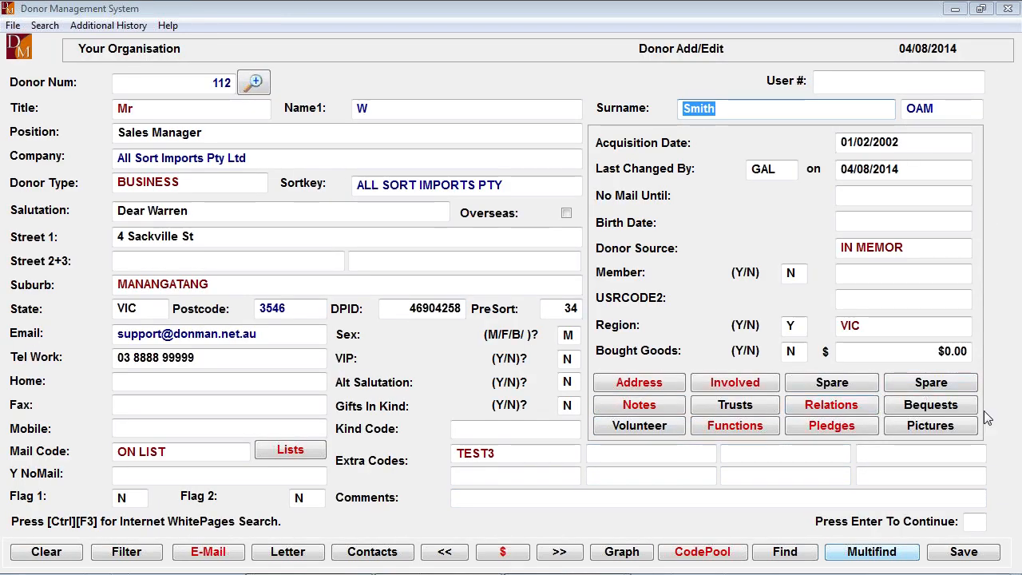
- Start the donor's bequest record with Top Donor N, Bq Prospect Y, bequest code SI and registration date 04/08/2014
click(931, 405)
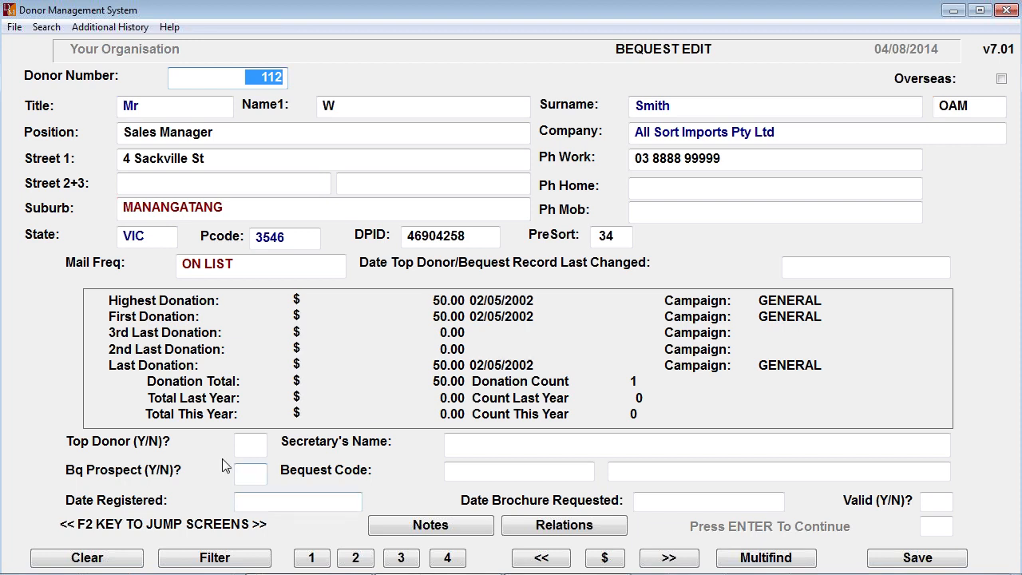
key(Return)
key(Return)
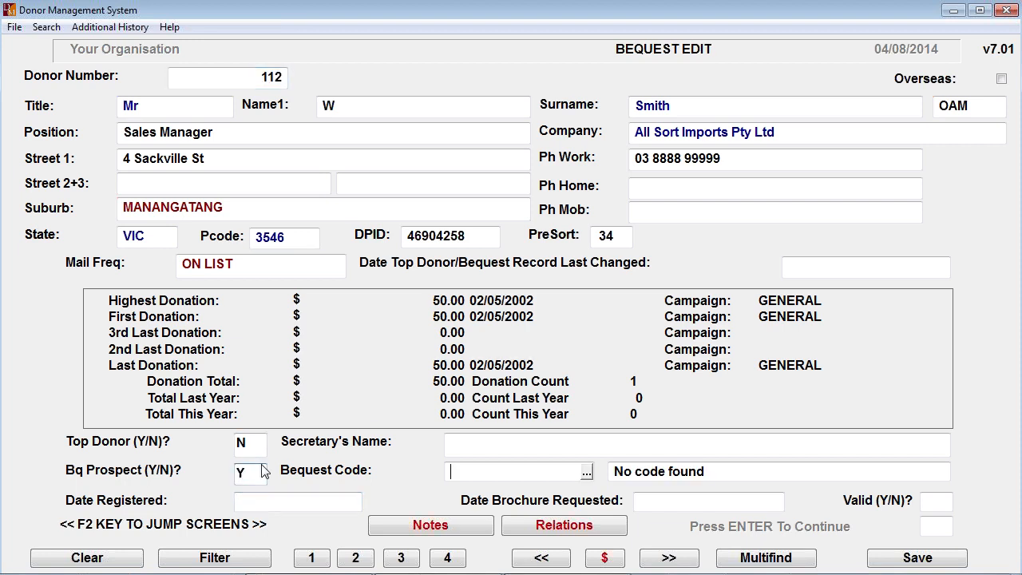
click(587, 472)
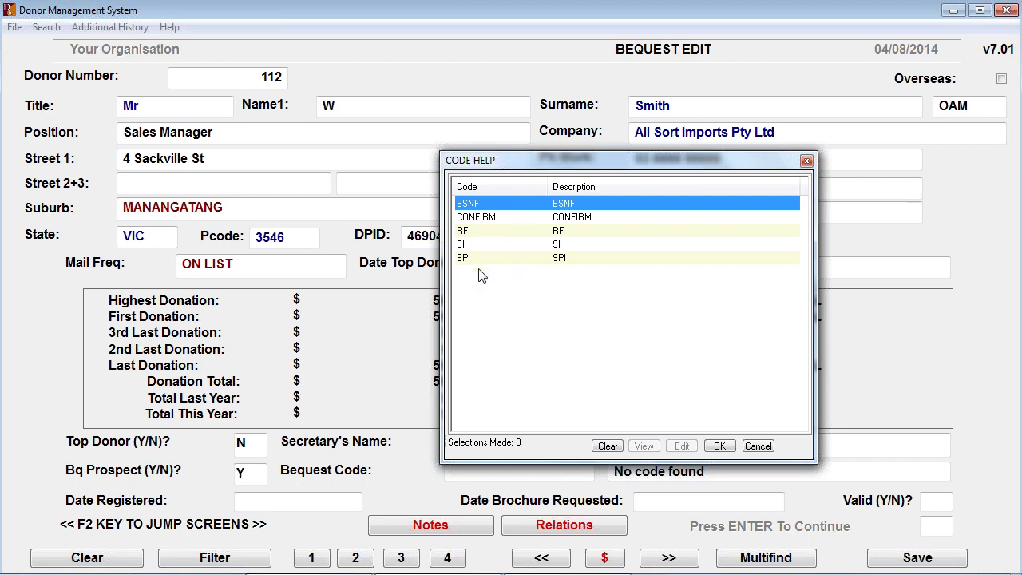
click(472, 246)
key(Return)
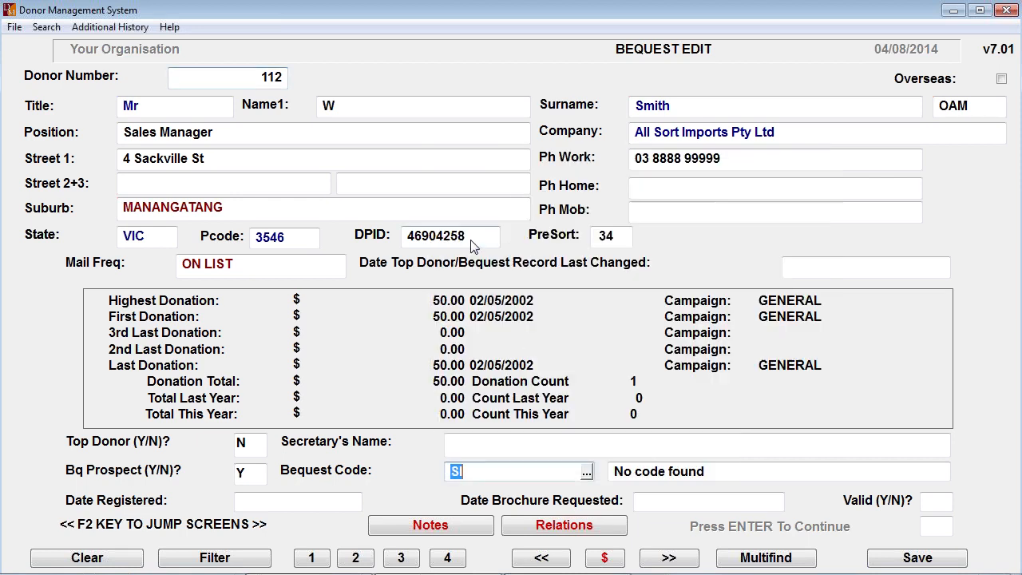
key(Return)
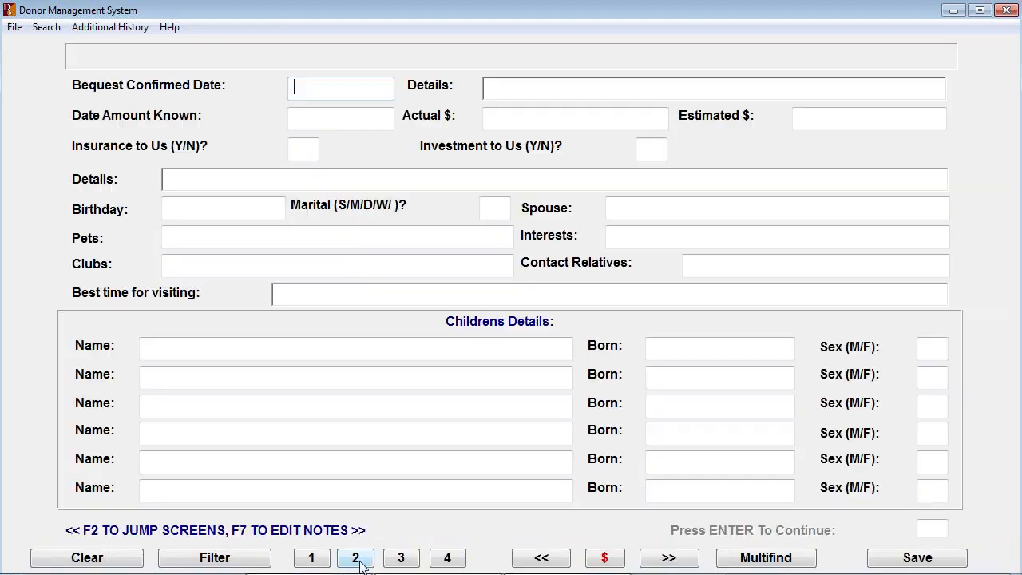
- Look through bequest screens 2, 3 and 4 for confirmation, lawyer and visit details, and exit the bequest record
click(358, 559)
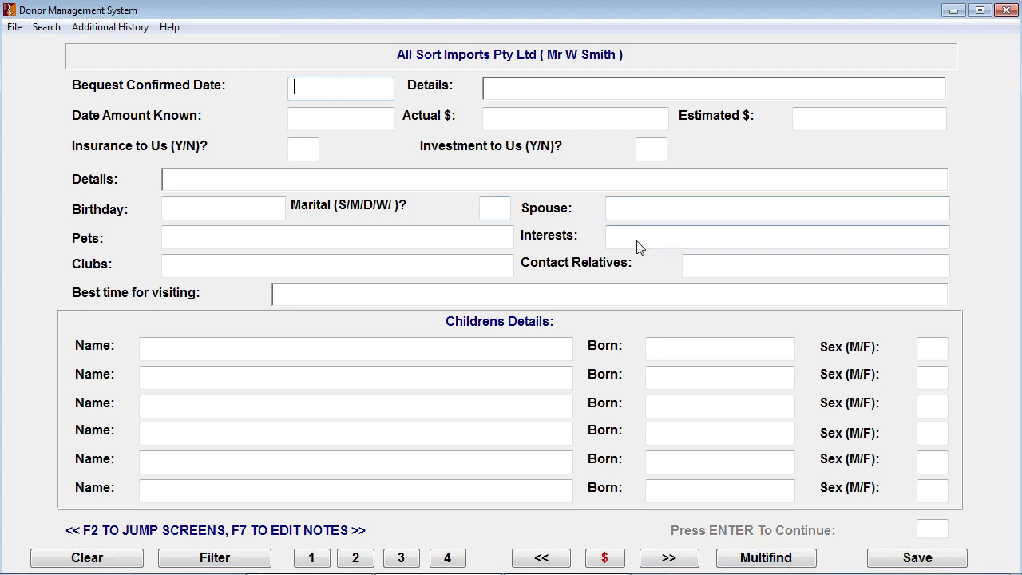
click(402, 558)
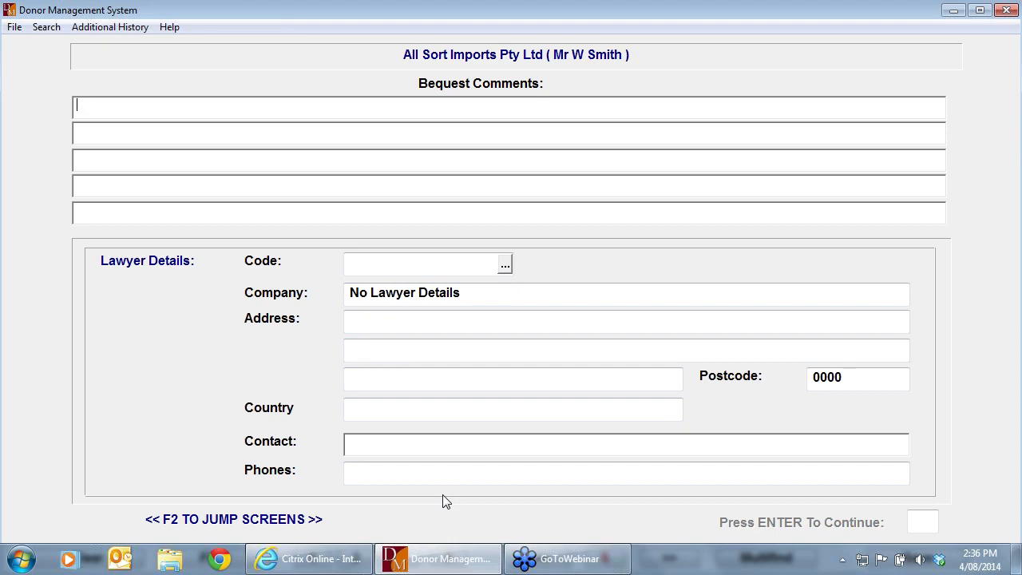
click(449, 557)
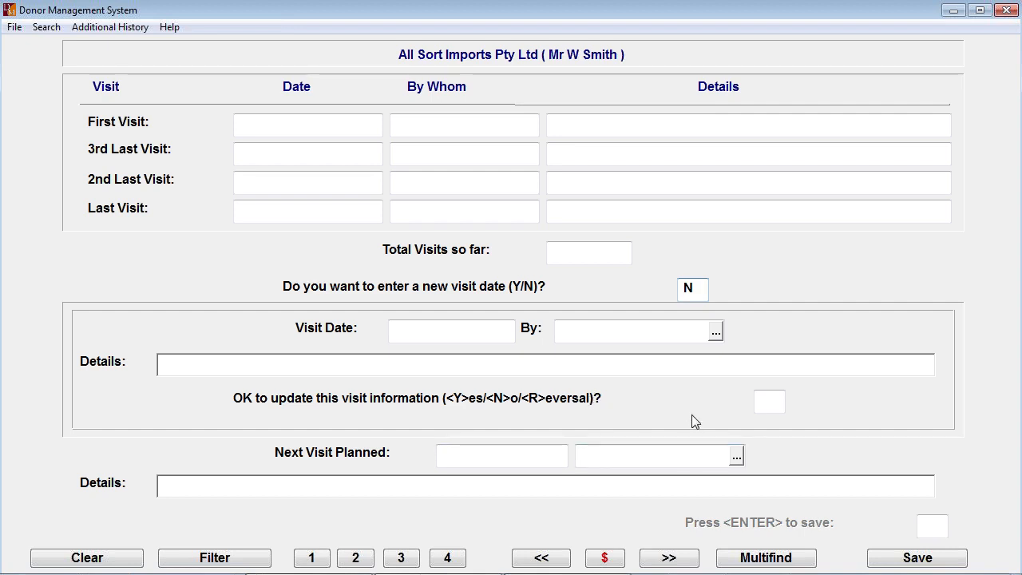
key(Escape)
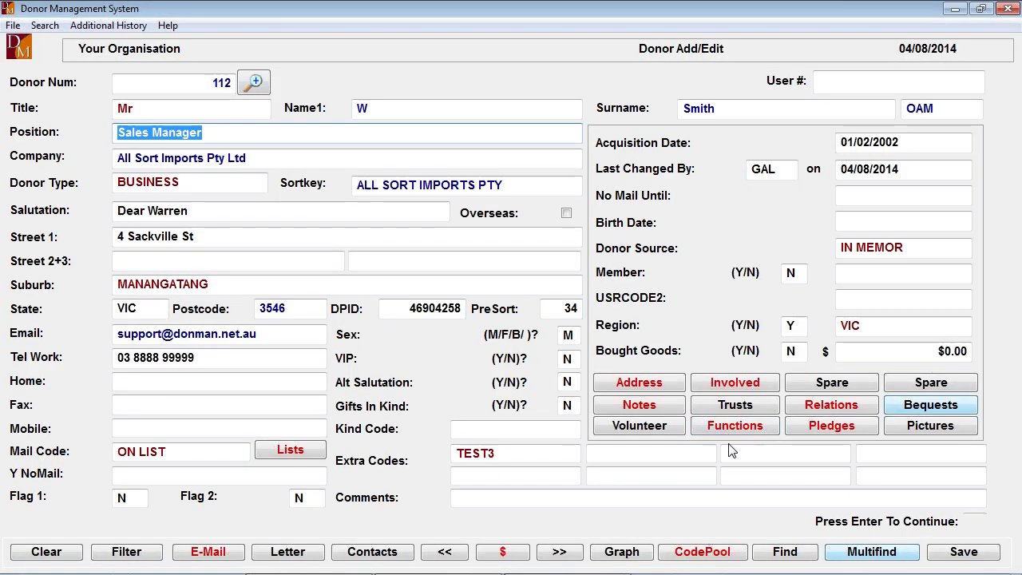
- Start the donor's volunteer record with commencement date 04/08/2014 and Emergency Call set to N
click(639, 428)
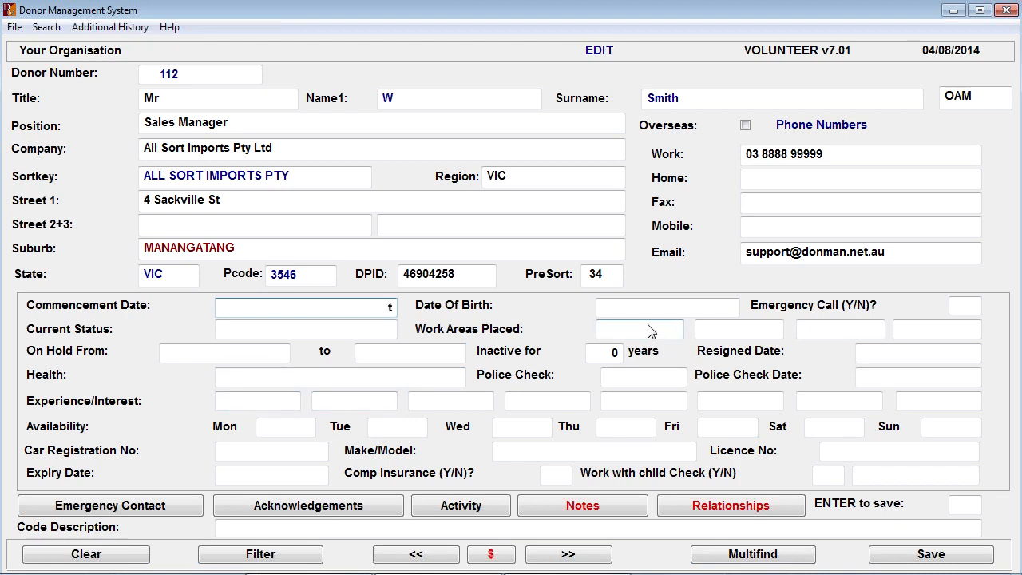
key(Return)
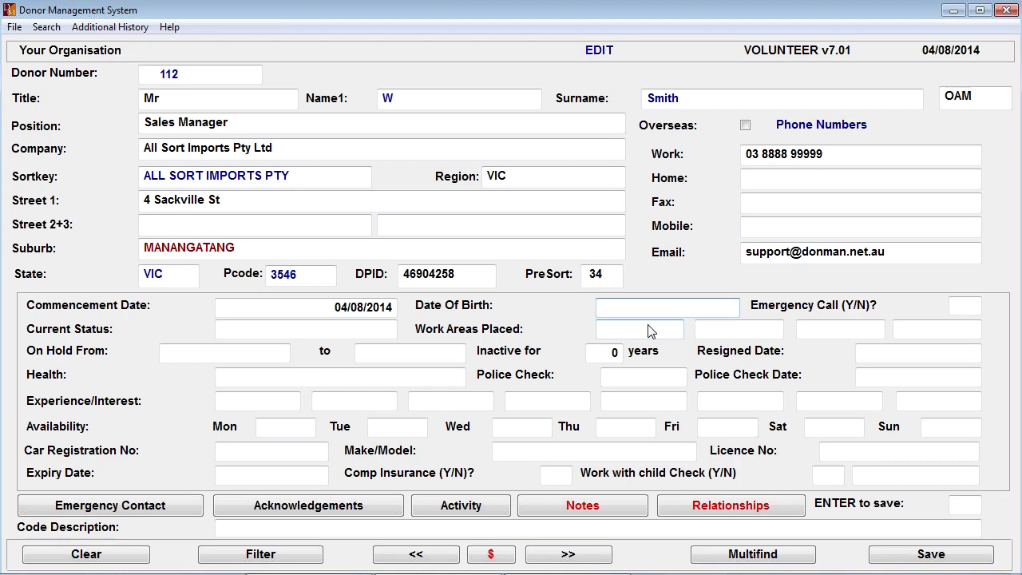
key(Return)
text(N)
key(Return)
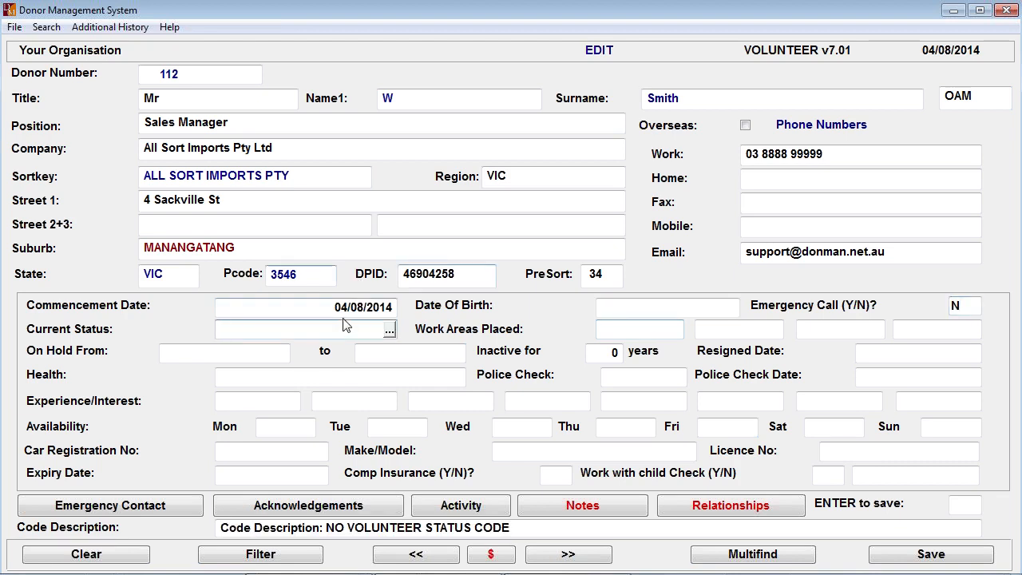
- Examine the available volunteer status codes and work area codes without choosing any
click(389, 329)
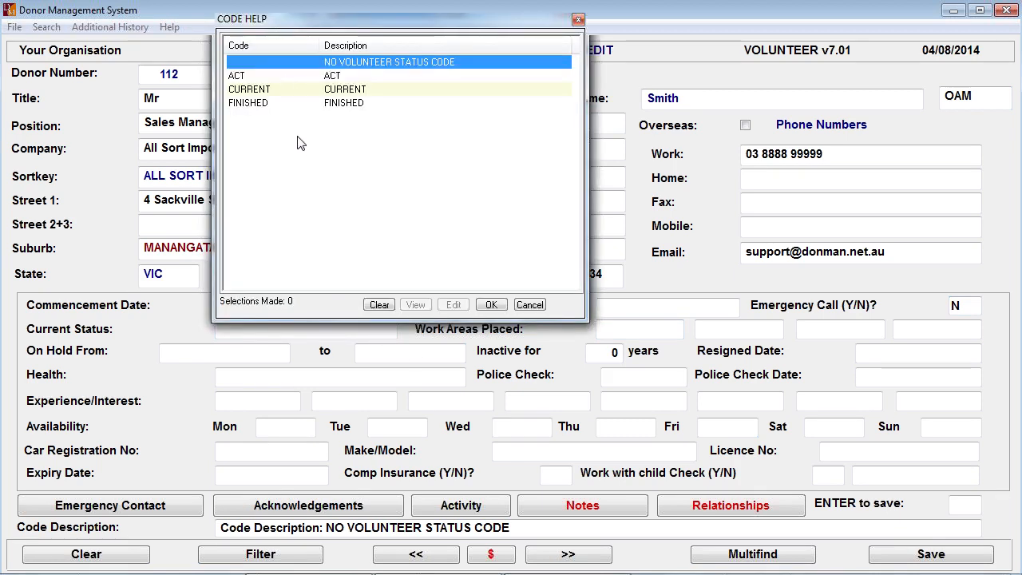
key(Escape)
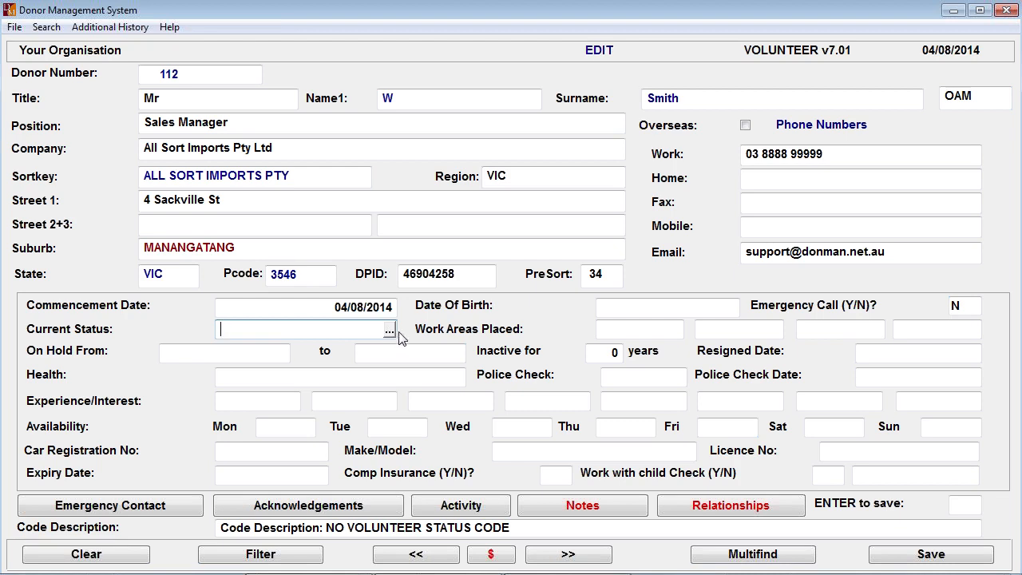
click(647, 338)
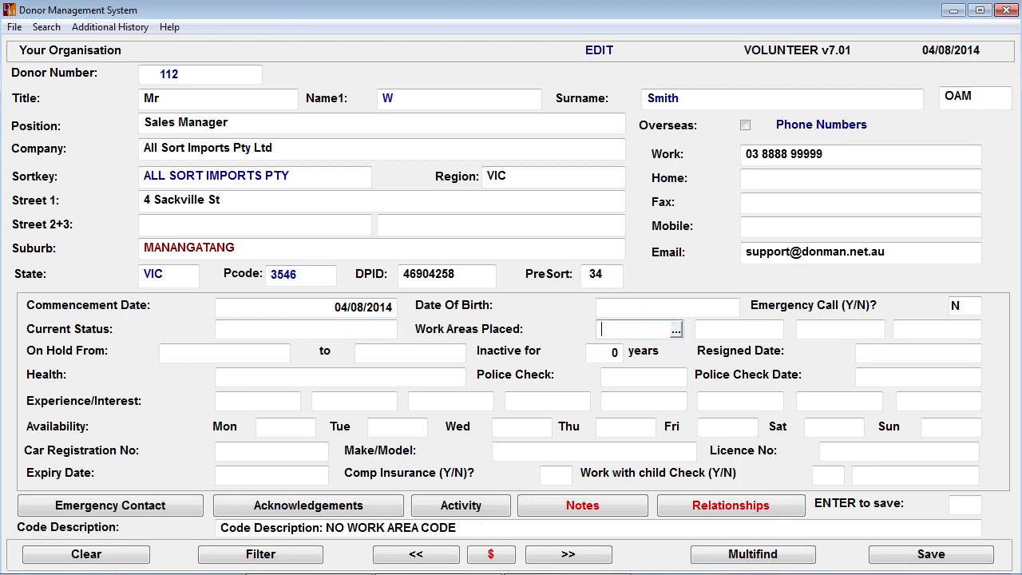
click(675, 327)
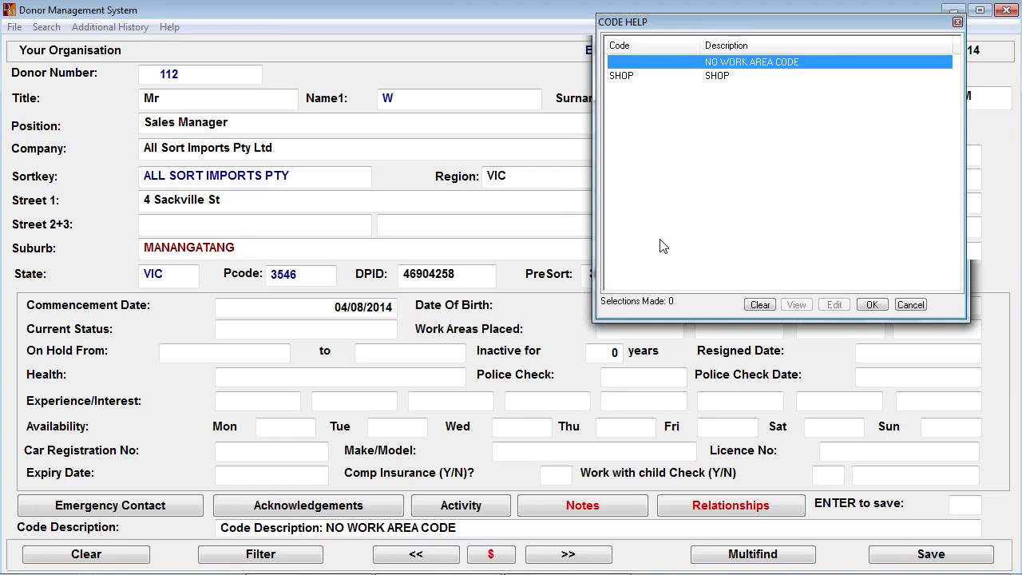
key(Escape)
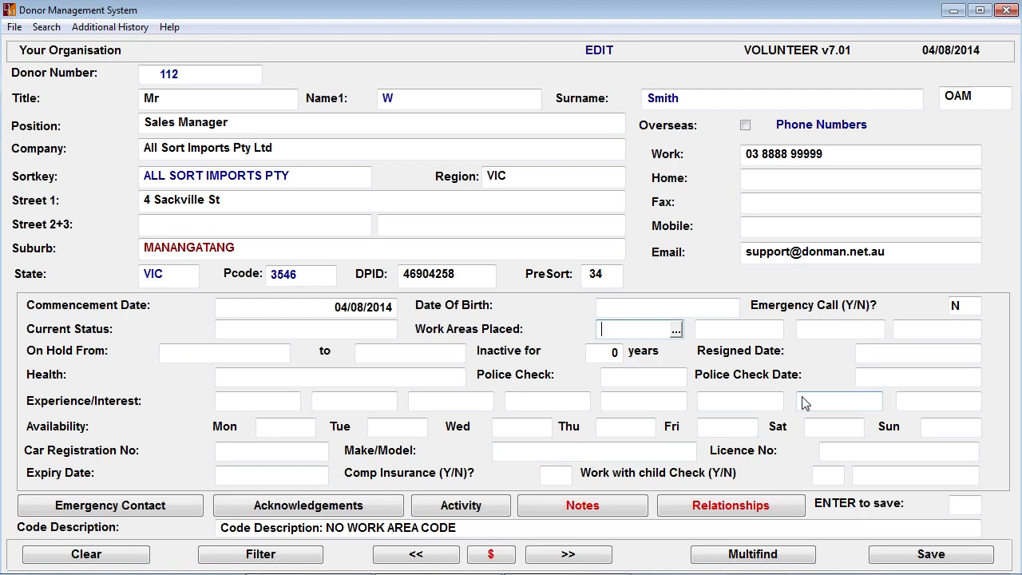
- Go through the police check fields, set Comp Insurance to N, and exit the volunteer record without saving
click(630, 380)
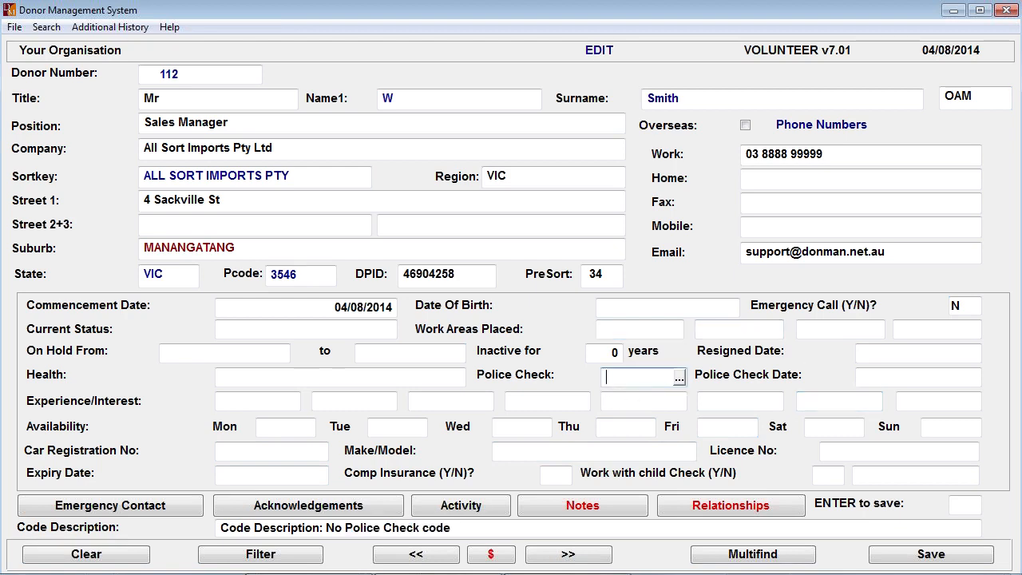
click(888, 380)
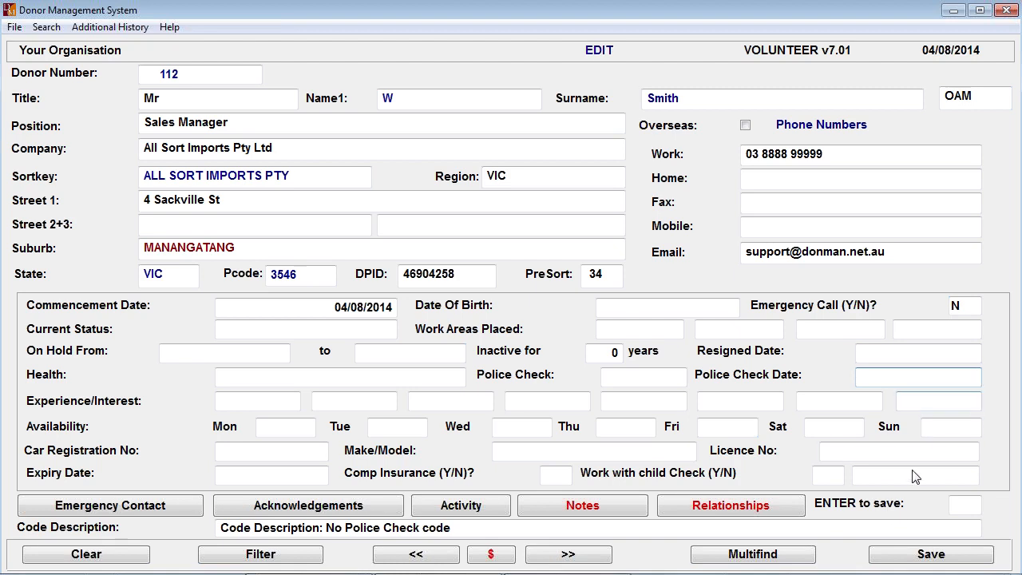
click(829, 483)
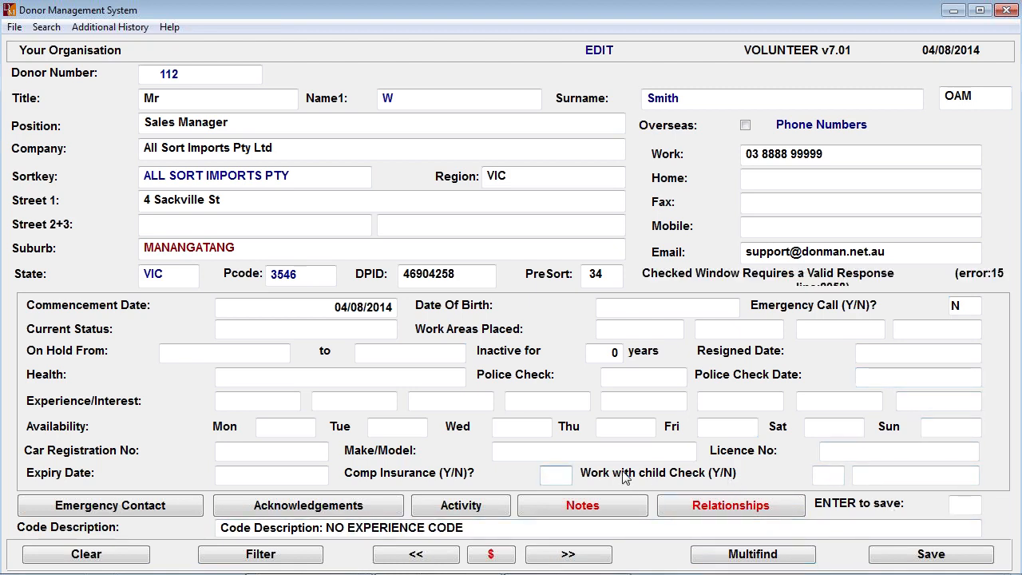
text(N)
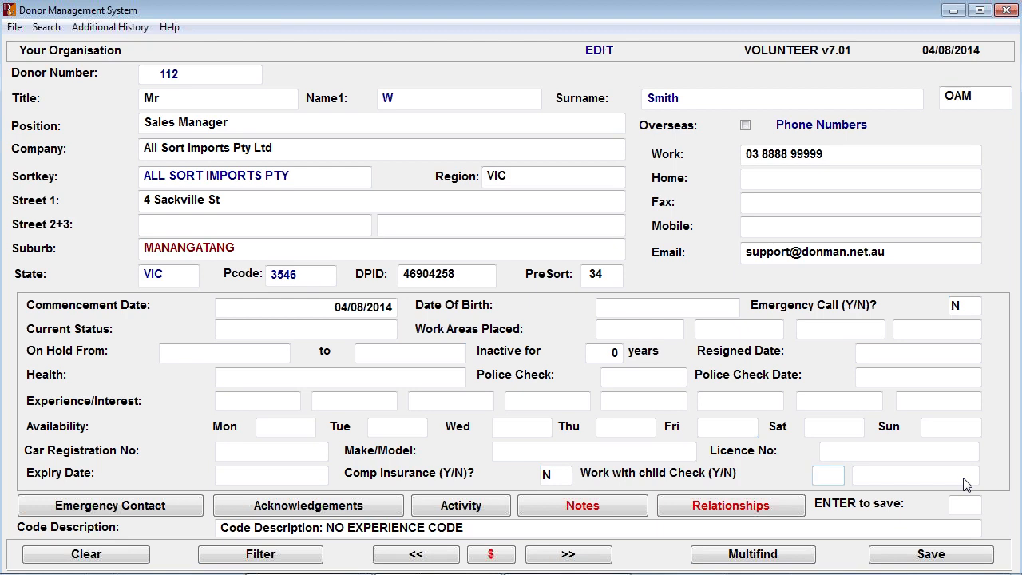
key(Escape)
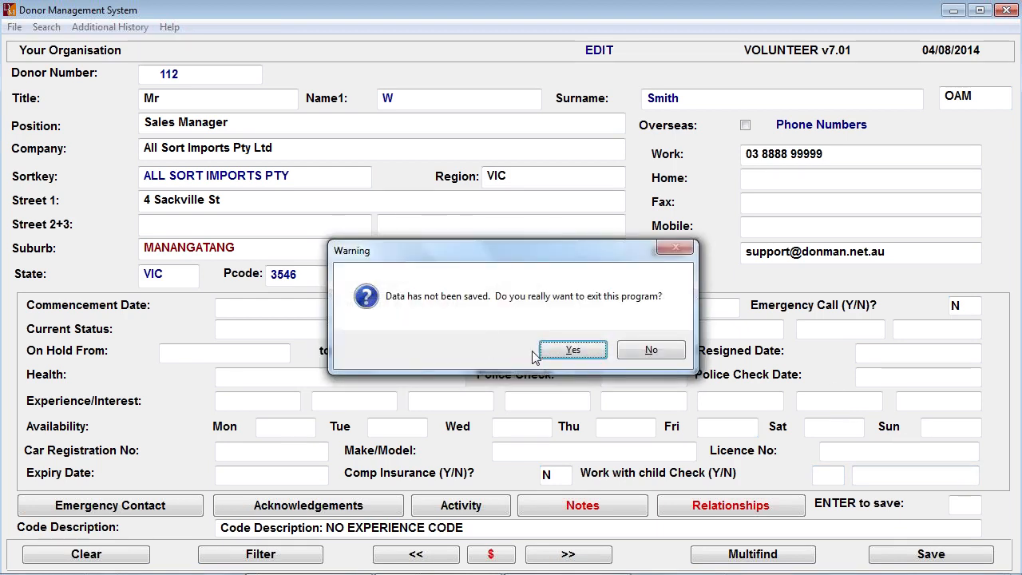
click(569, 353)
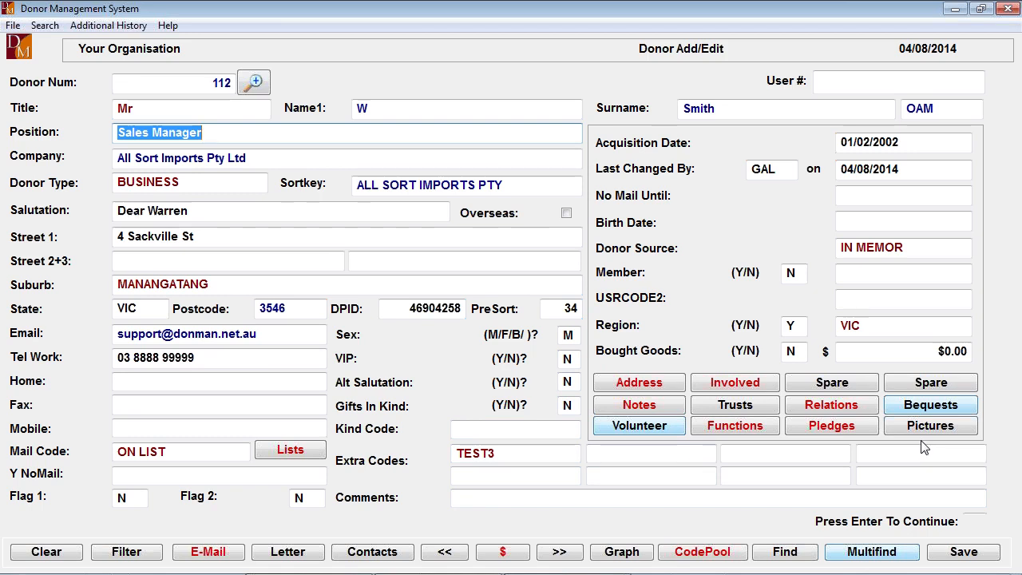
- Open the donor's functions from the donor entry form
click(731, 427)
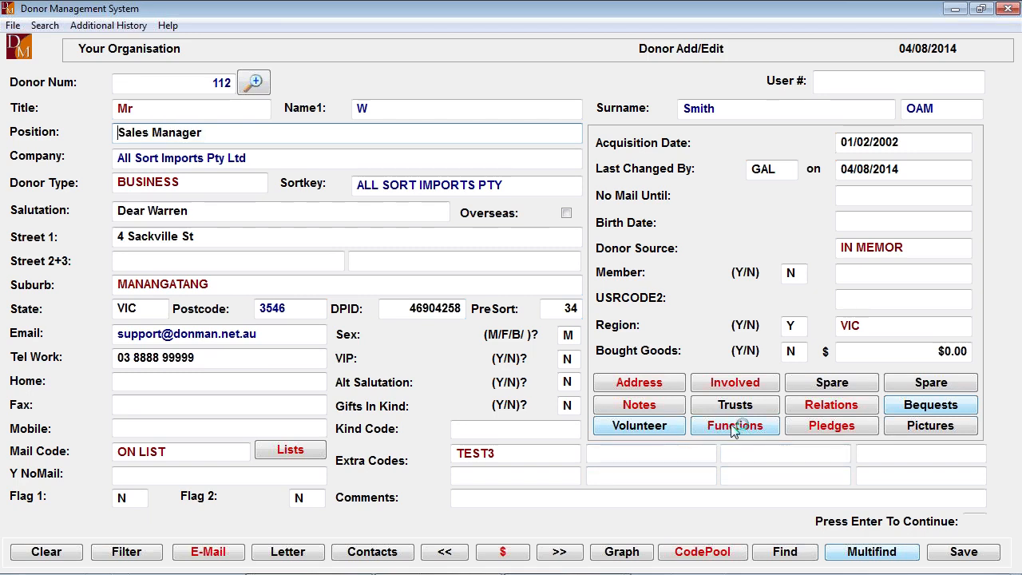
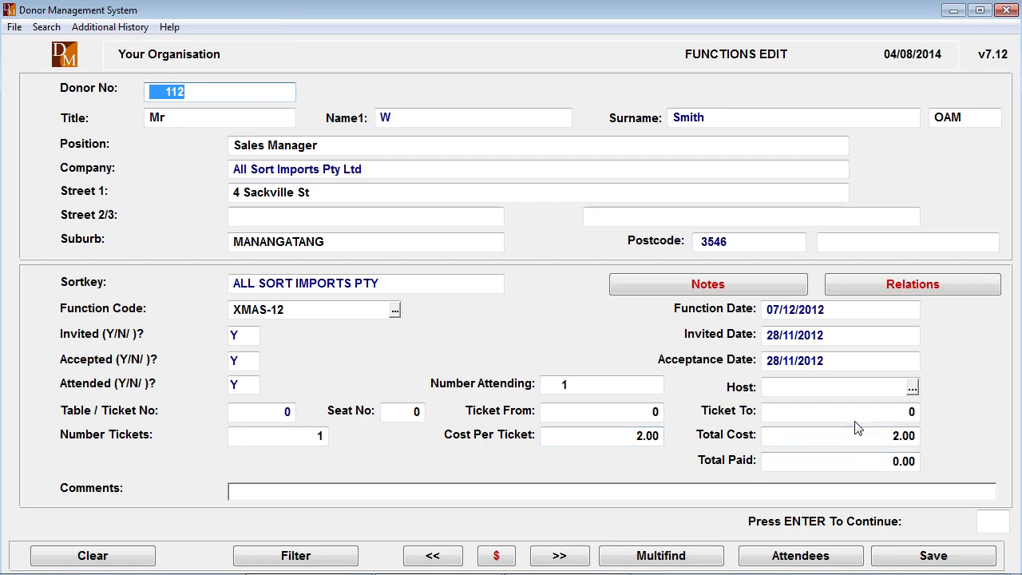
- Exit the functions screen and view the campaign codes available in the donor's pledge record without choosing one
key(Escape)
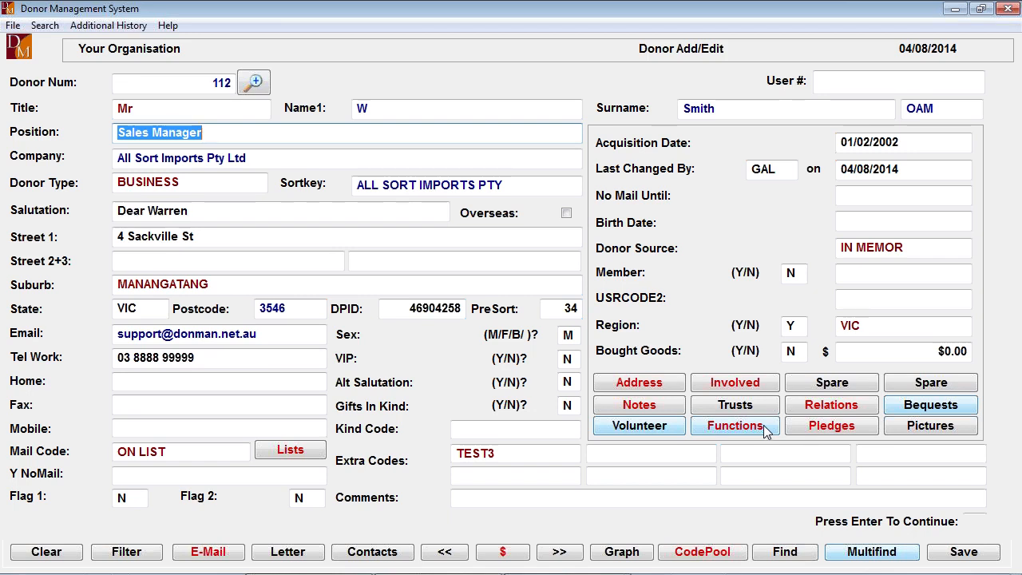
click(832, 425)
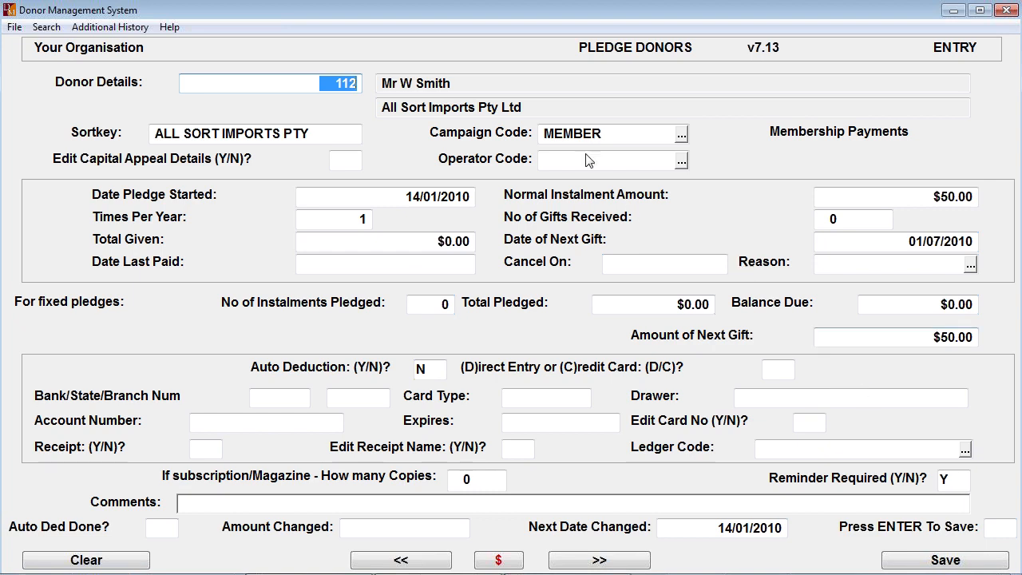
click(956, 486)
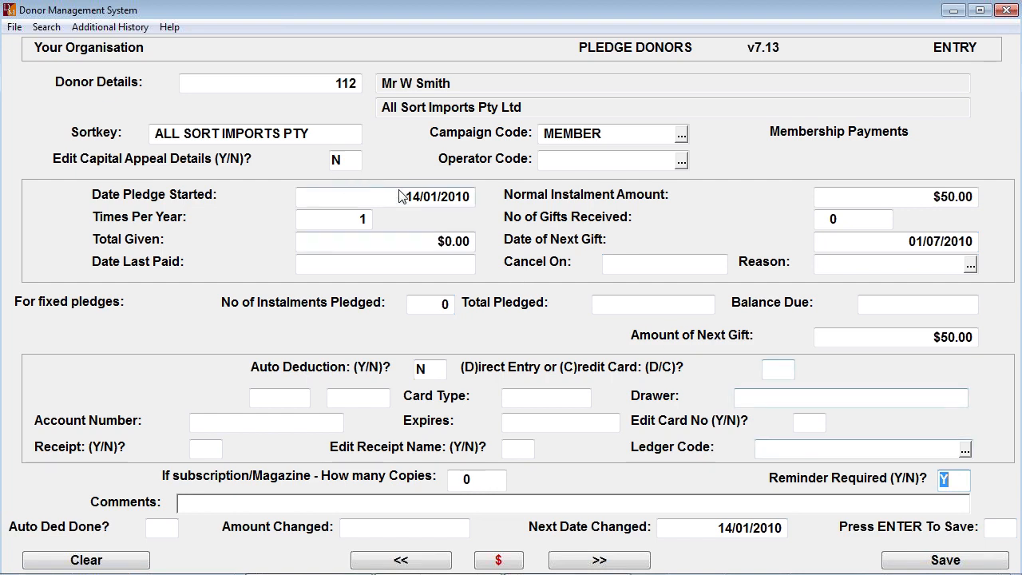
click(681, 134)
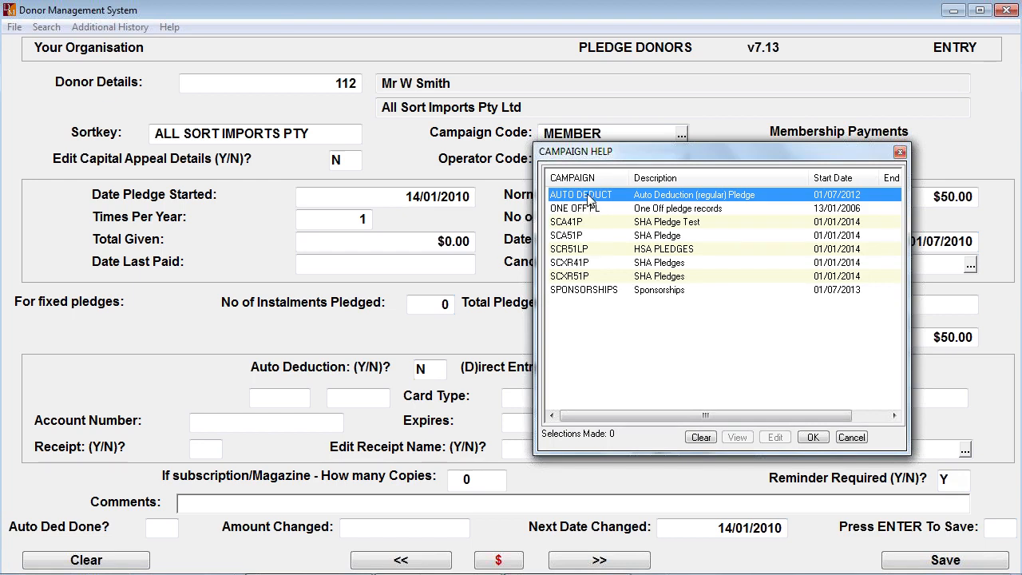
click(900, 152)
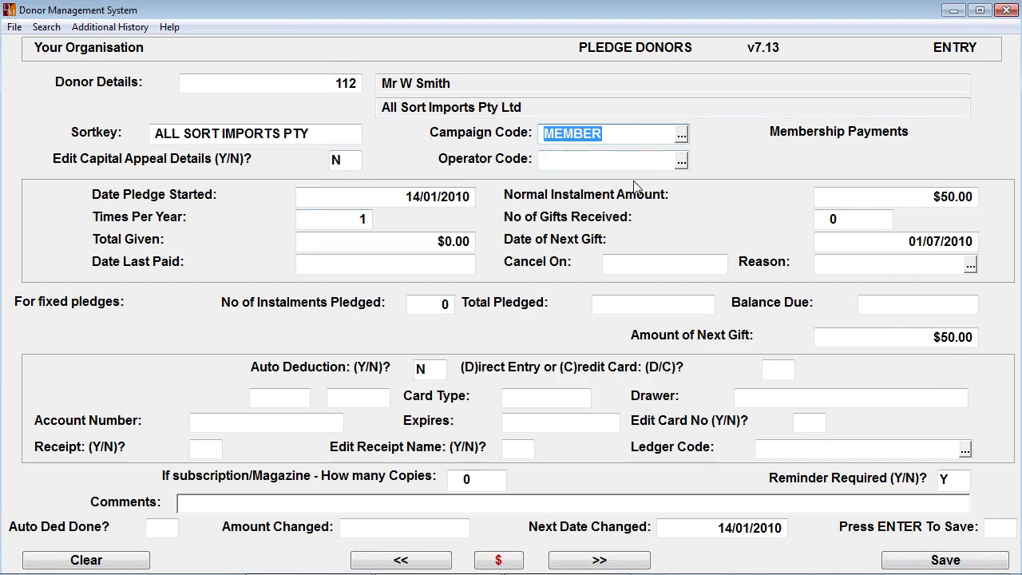
- Start a new pledge with campaign code AUTO DEDUCT, capital appeal details N, a blank operator code and start date 04/08/2014
key(Escape)
key(Return)
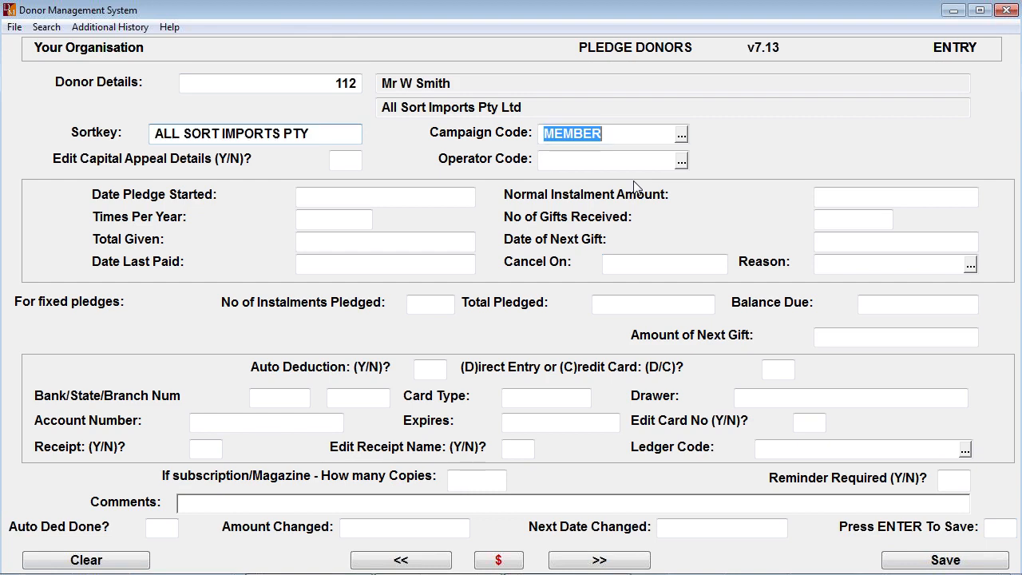
click(678, 135)
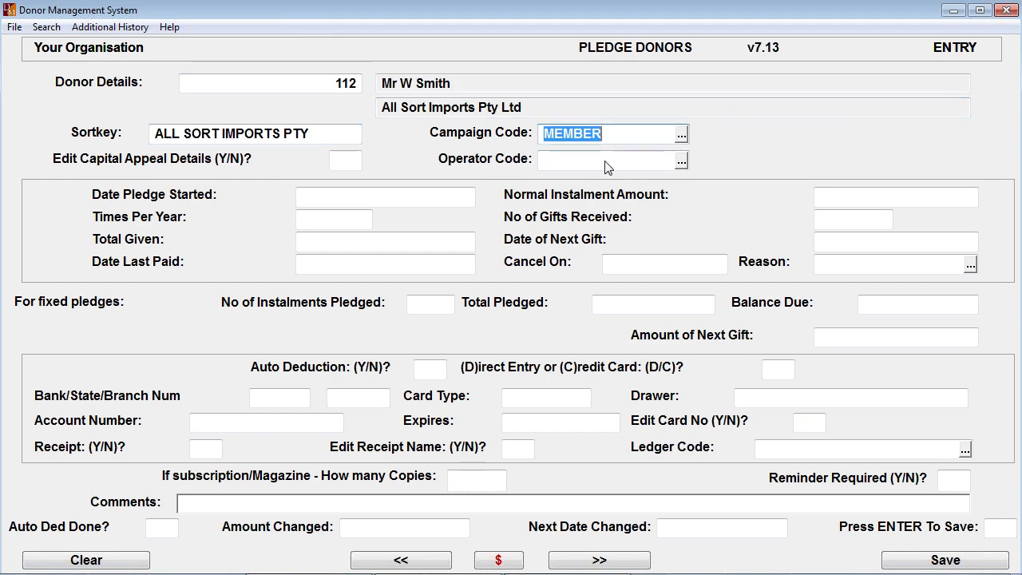
click(681, 136)
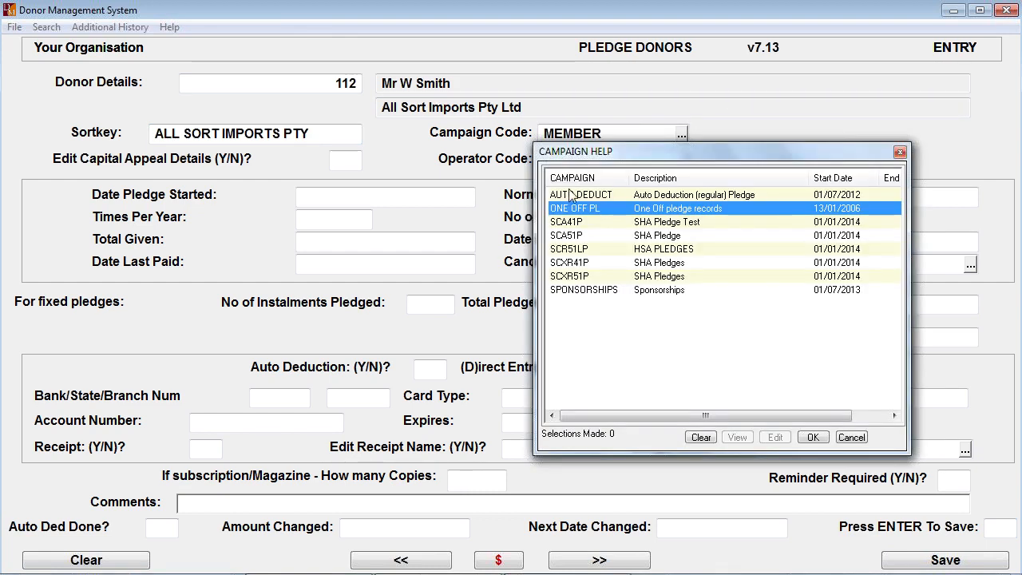
double_click(569, 194)
key(Return)
key(Return)
key(Return)
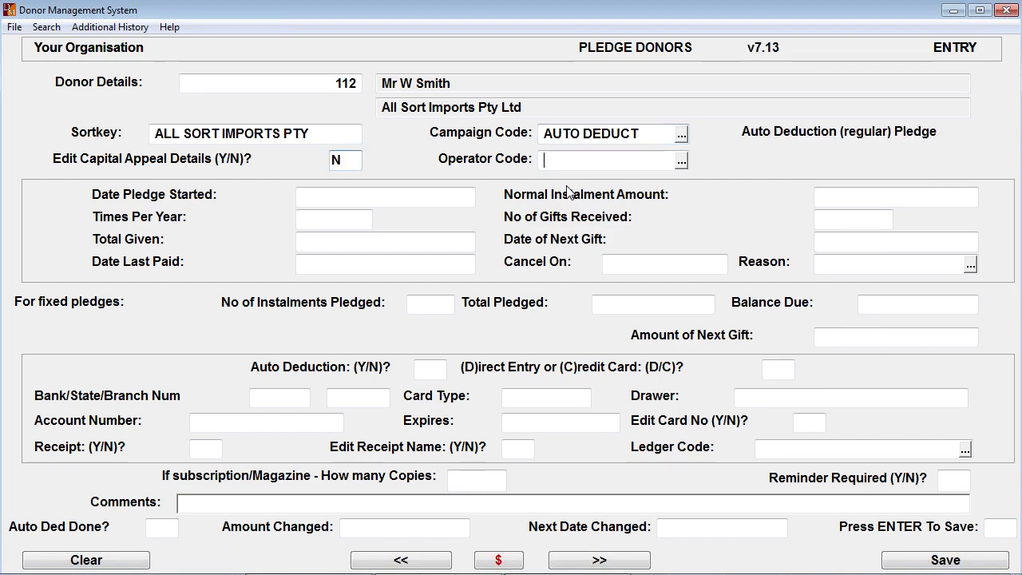
key(Return)
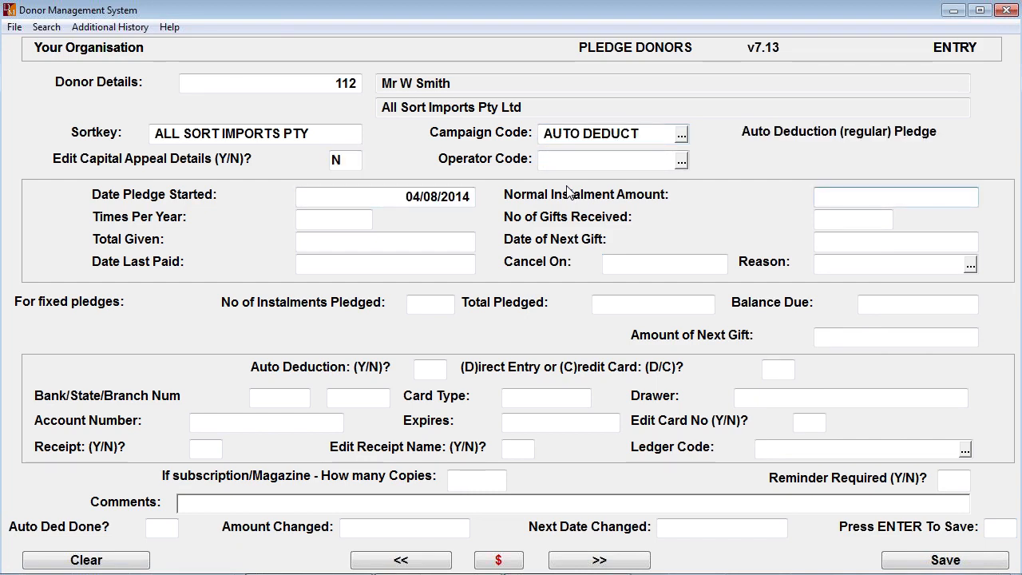
- Set the pledge's normal instalment to $25.00, 12 times per year, with the next gift on 15/08/2014
text(25)
key(Return)
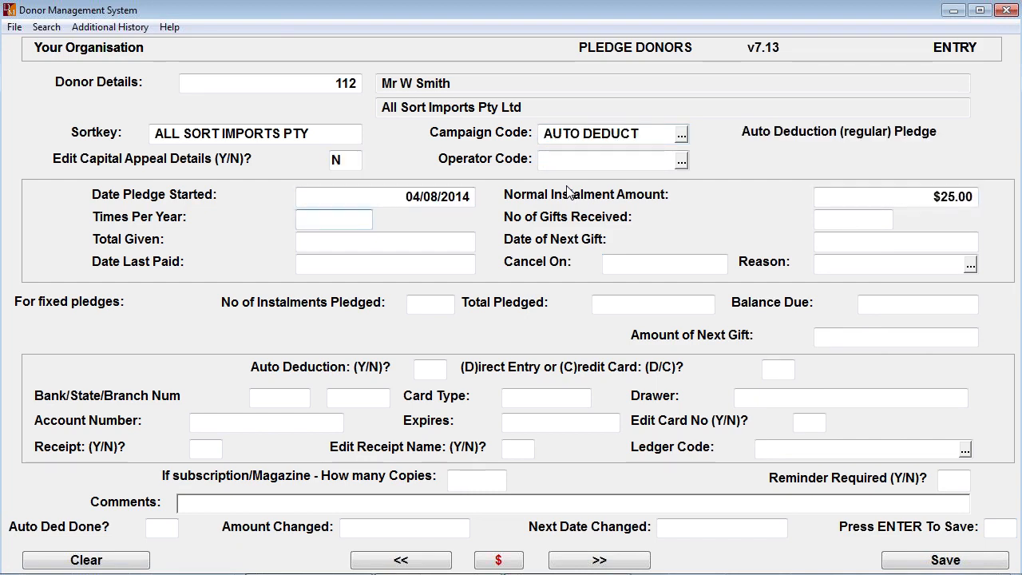
text(12)
key(Return)
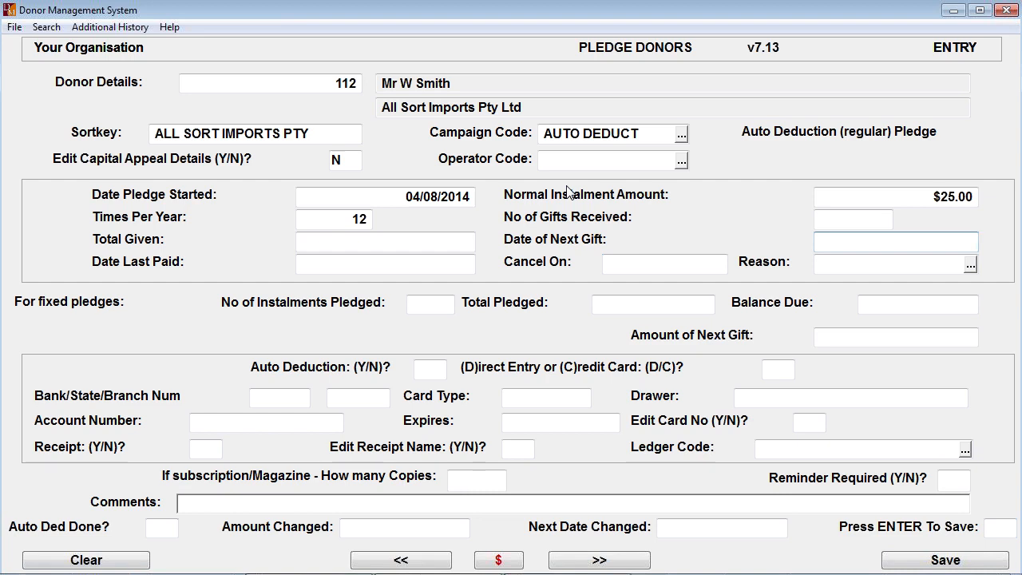
text(150814)
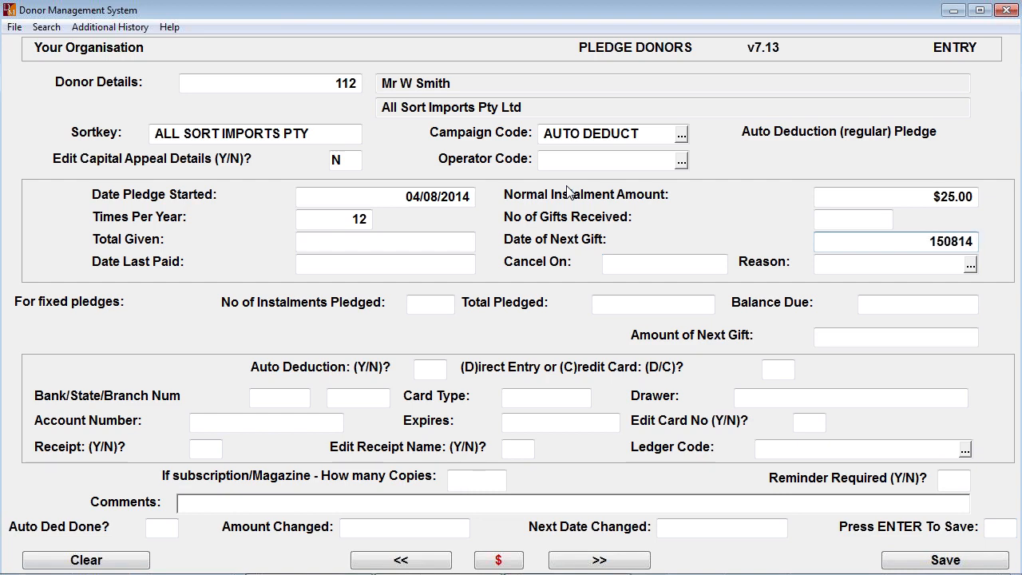
key(Return)
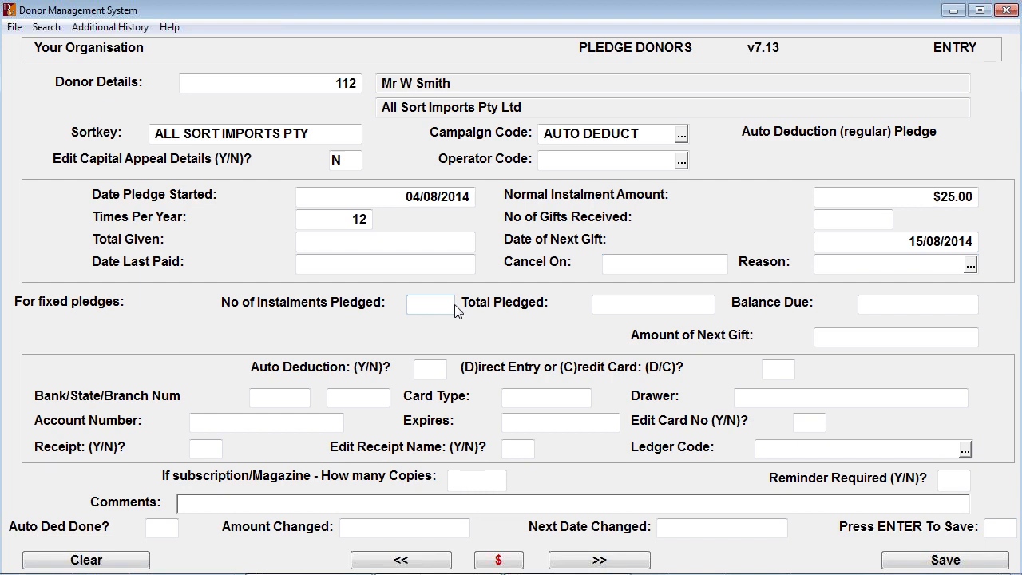
- Try 12 instalments for a fixed pledge and clear the number of instalments again
text(12)
key(Return)
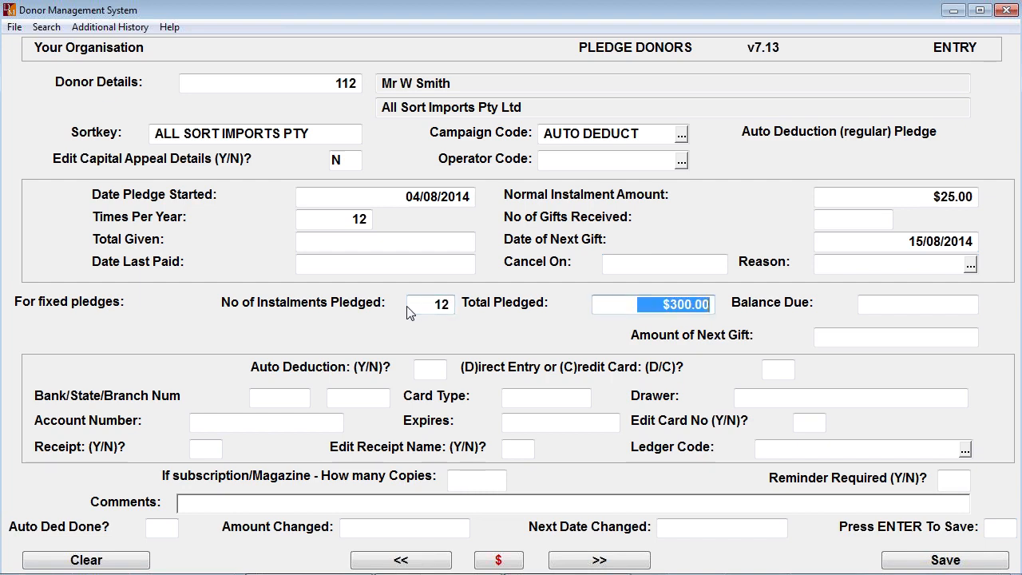
key(Return)
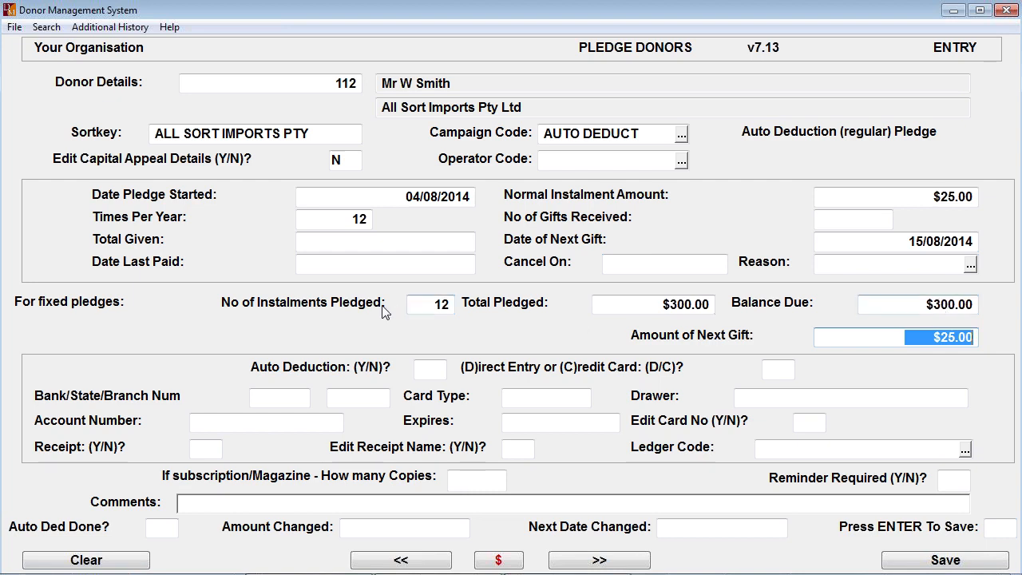
click(439, 310)
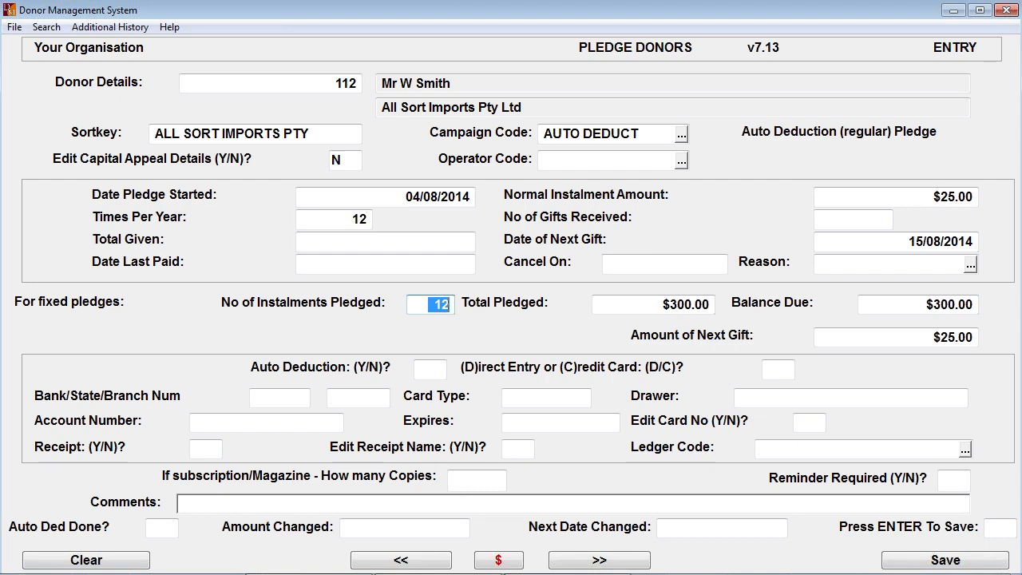
key(BackSpace)
key(Return)
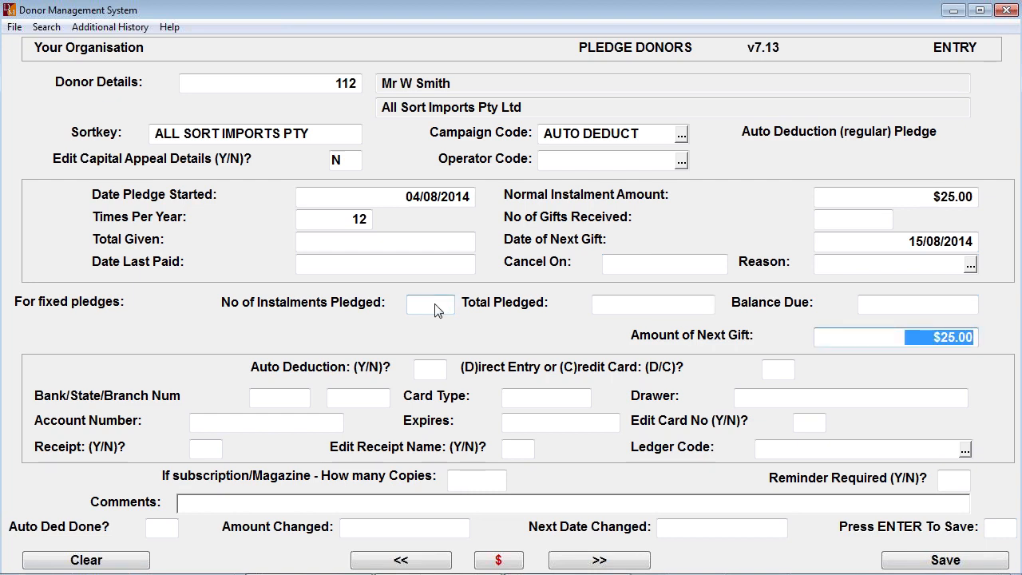
- Accept the next gift amount, set auto deduction to Y by credit card (C), card type VISA and drawer All Sort Imports Pty Ltd
key(Return)
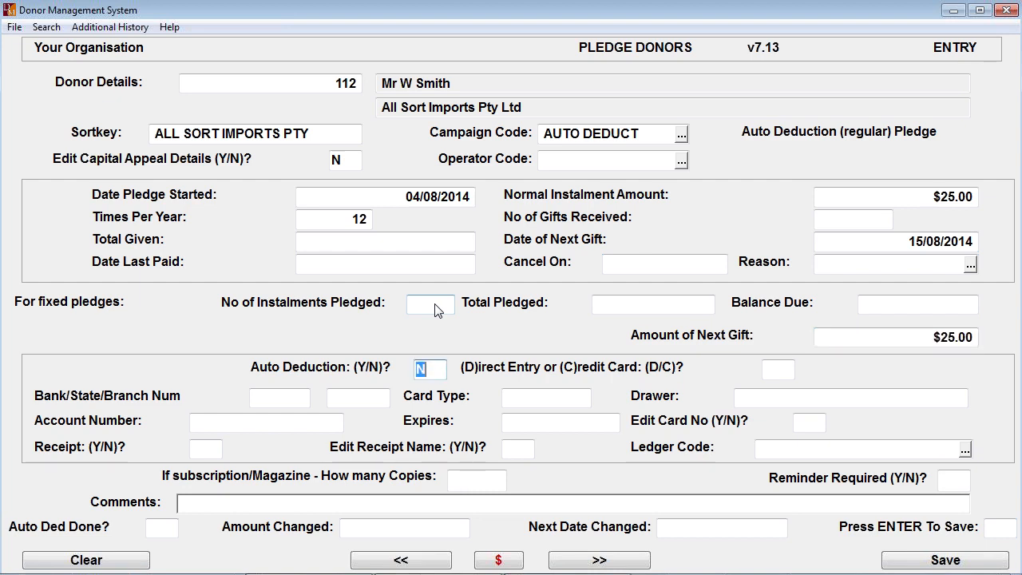
text(Y)
key(Return)
text(C)
key(Return)
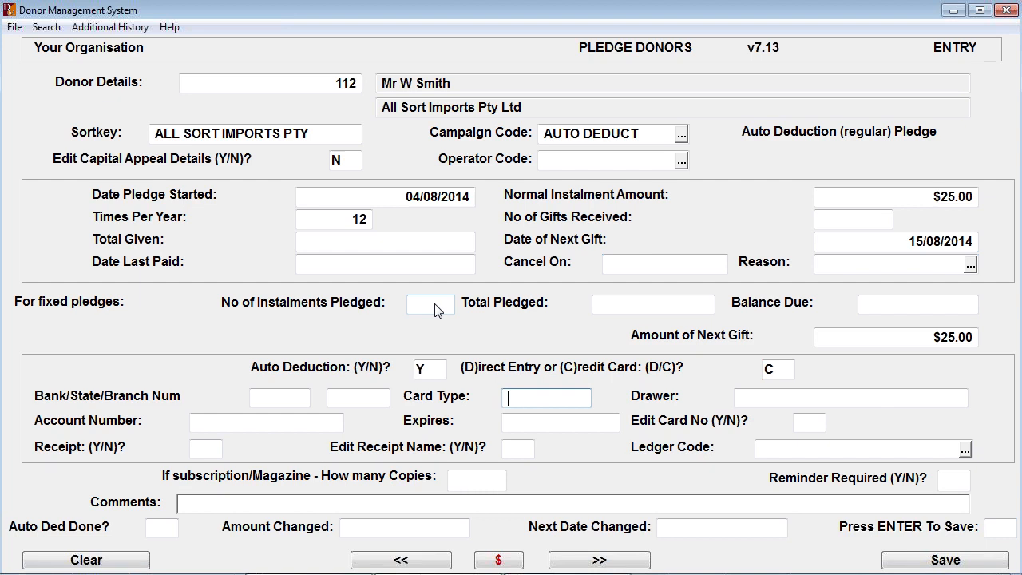
text(VISA)
key(Return)
- Set the card expiry to 09/2015 and enter the credit card number, leaving the card security number blank
key(Return)
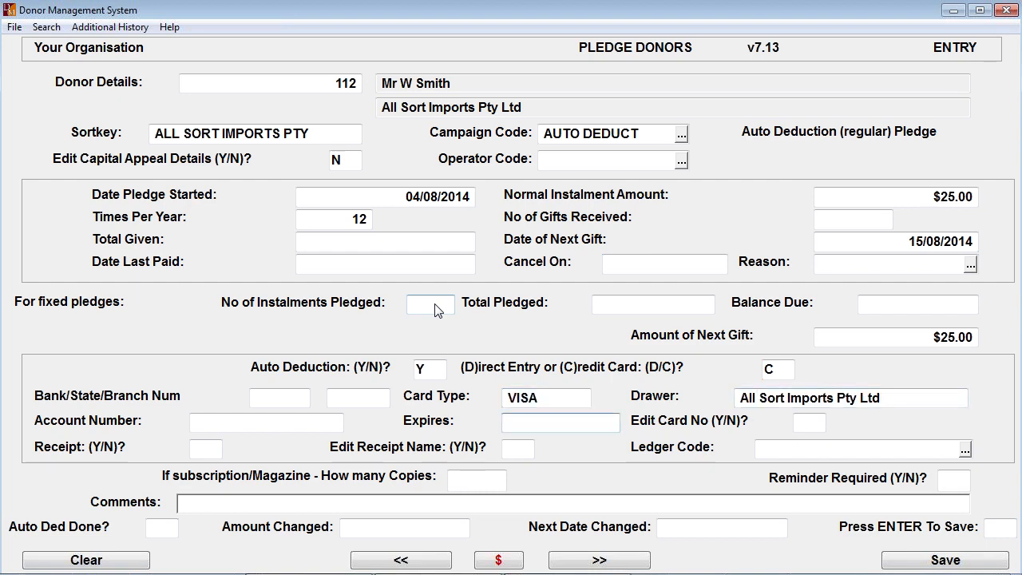
text(0915)
key(Return)
text(4444)
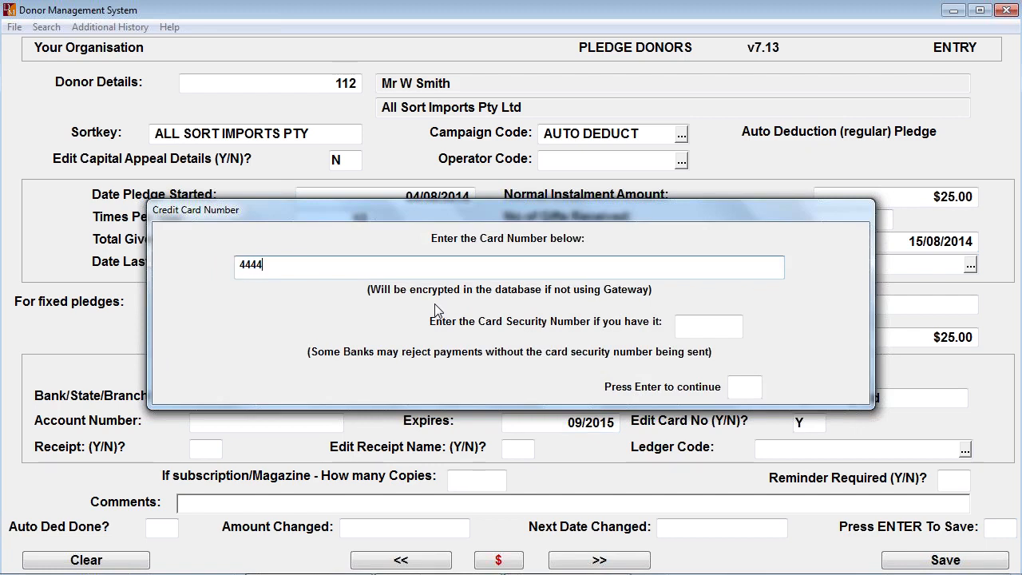
text(333322221111)
key(Return)
key(Return)
key(Return)
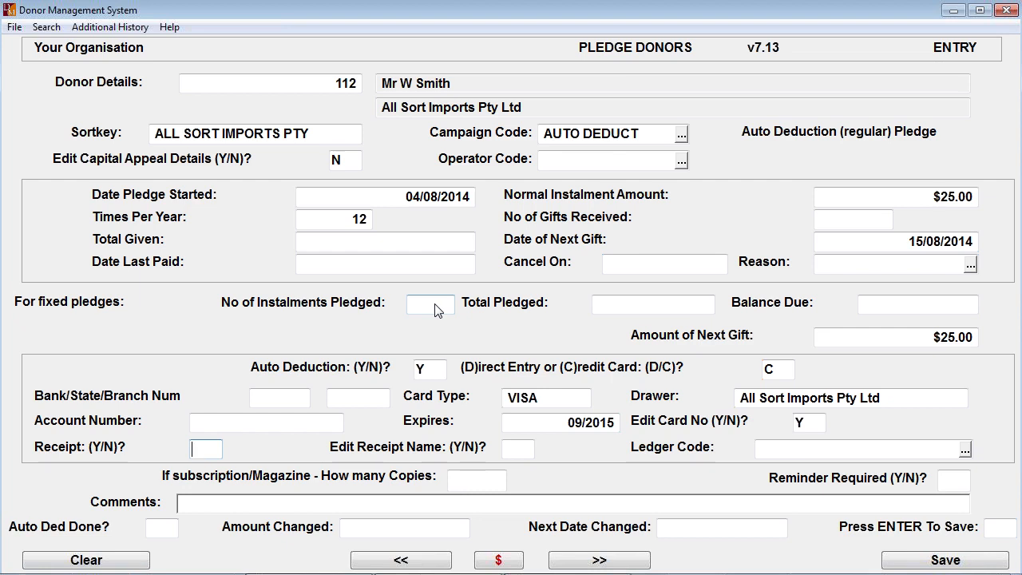
- Set the pledge's receipt and edit receipt name options to N and choose ledger code 4-1400, Donations Received
text(N)
key(Return)
key(Return)
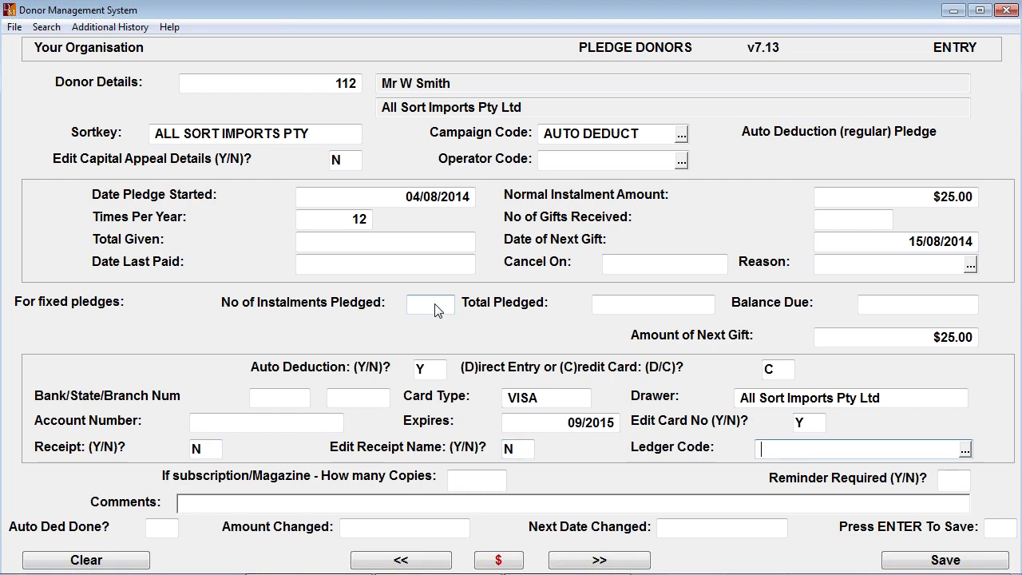
click(965, 451)
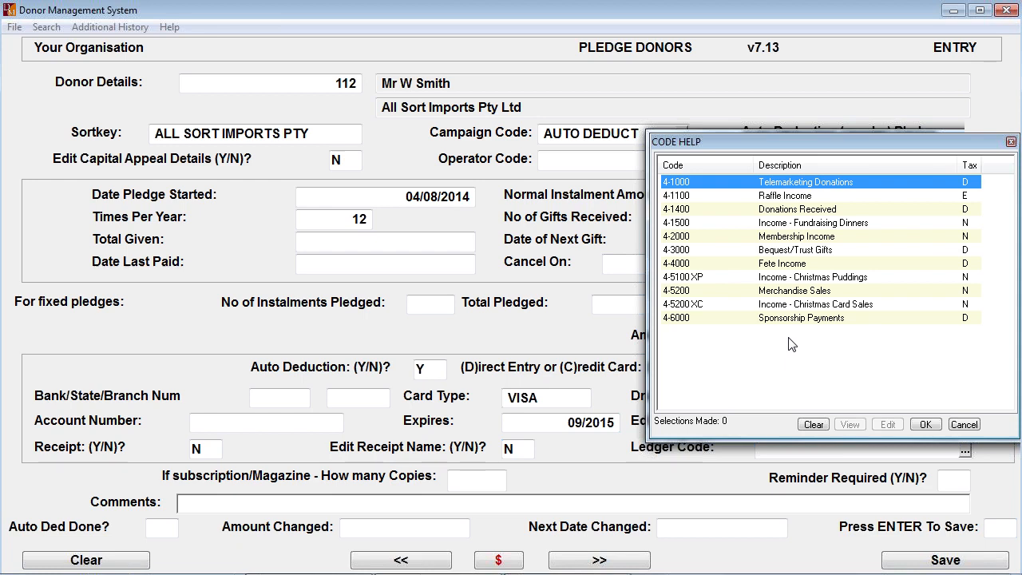
double_click(772, 214)
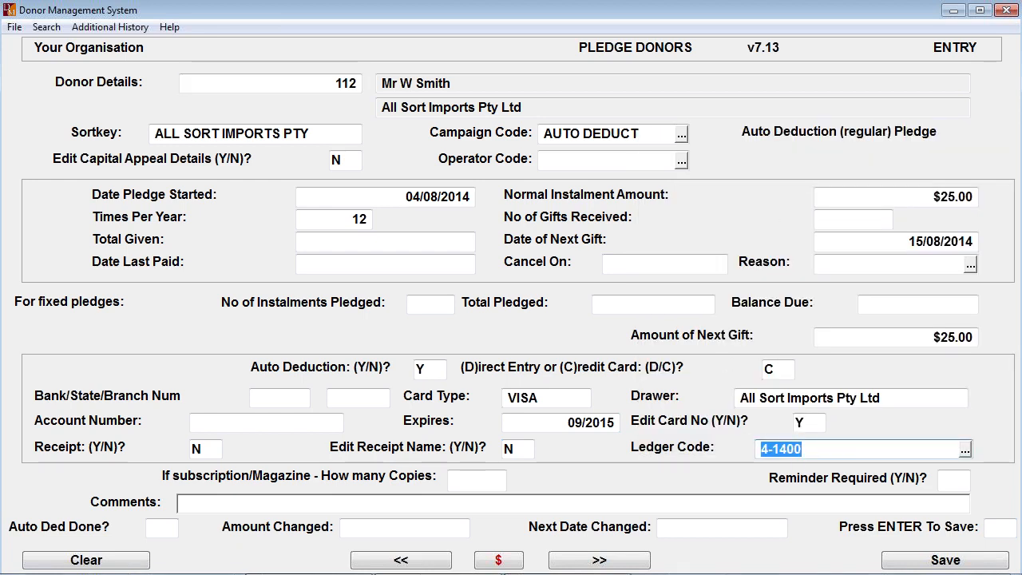
key(Return)
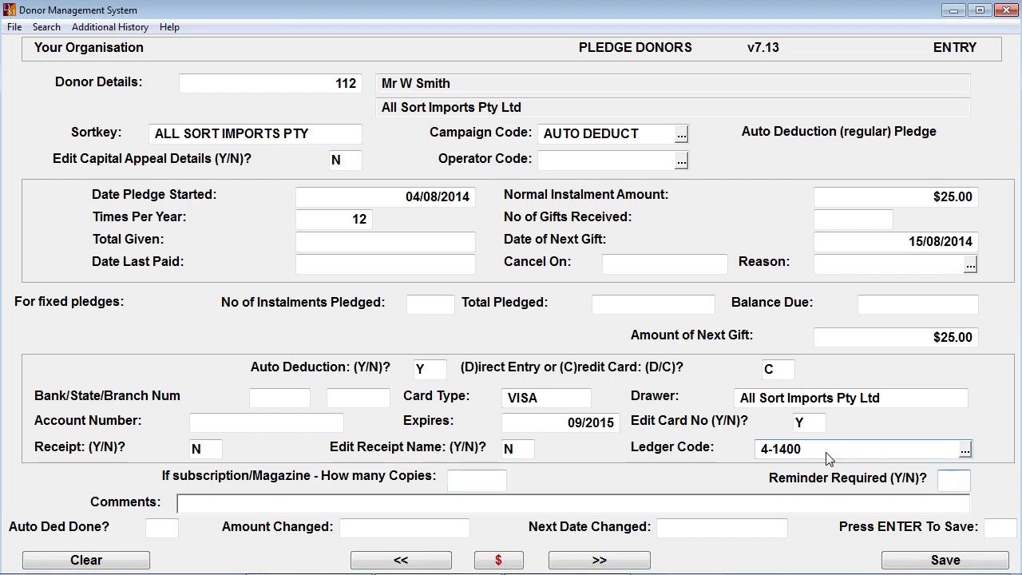
- Set Reminder Required to N, save the pledge and return to the donor entry form
text(N)
key(Return)
key(Return)
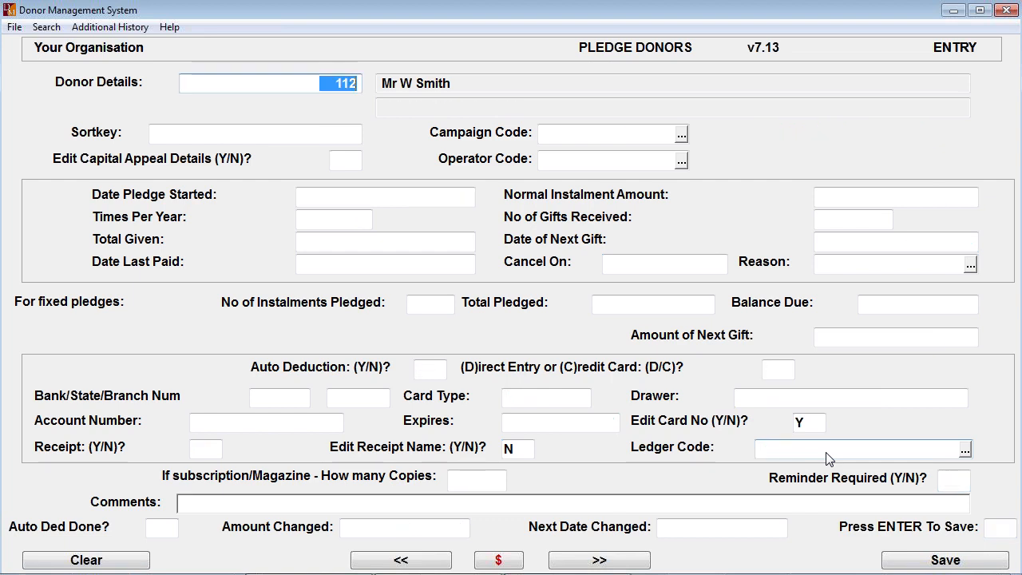
key(Escape)
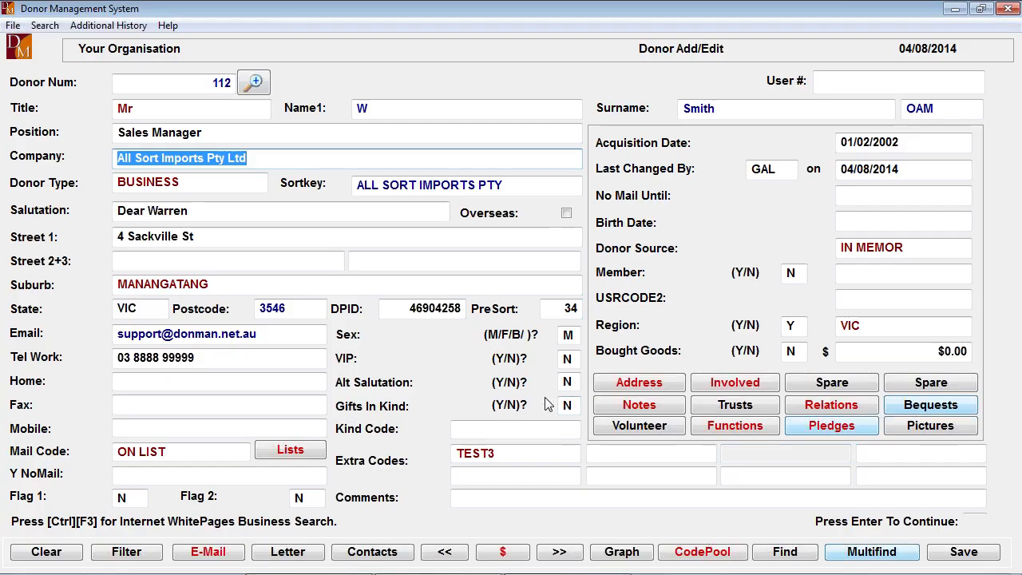
- Reopen the donor's pledges and page forward and back through the pledge records
click(850, 427)
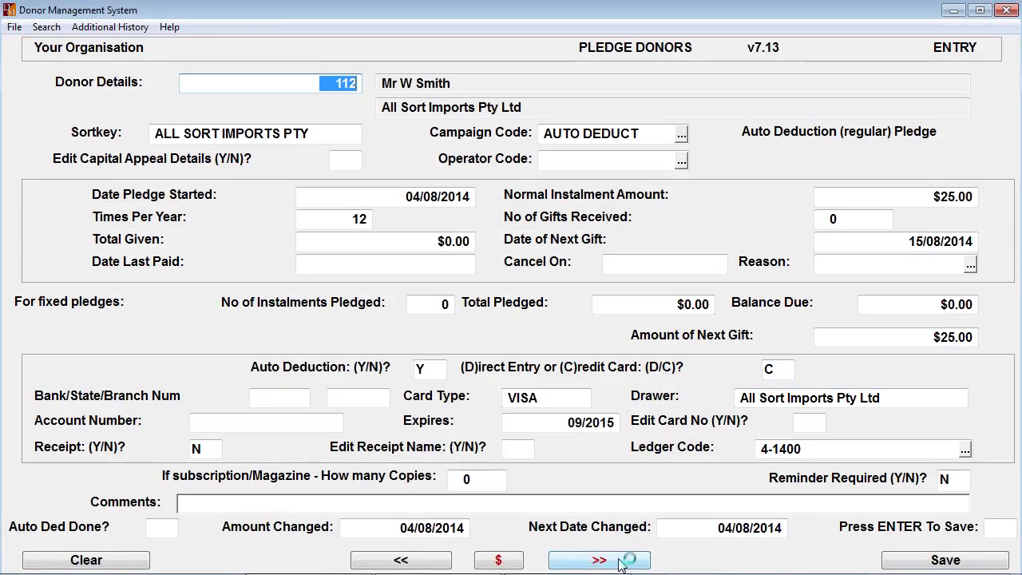
click(621, 563)
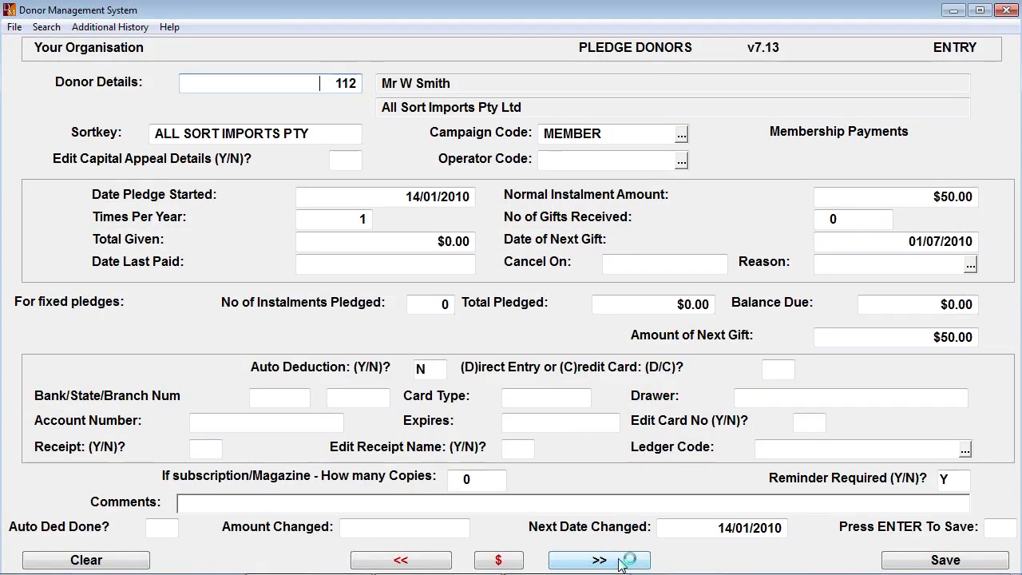
click(424, 561)
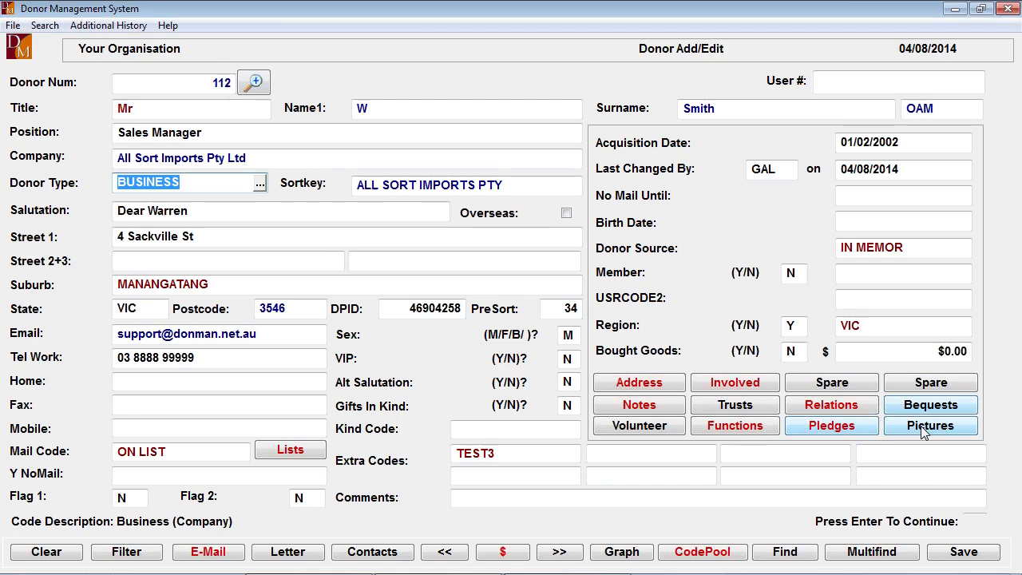
- Open the donor's pictures and view the file chooser for adding a picture, cancelling without selecting a file
click(923, 430)
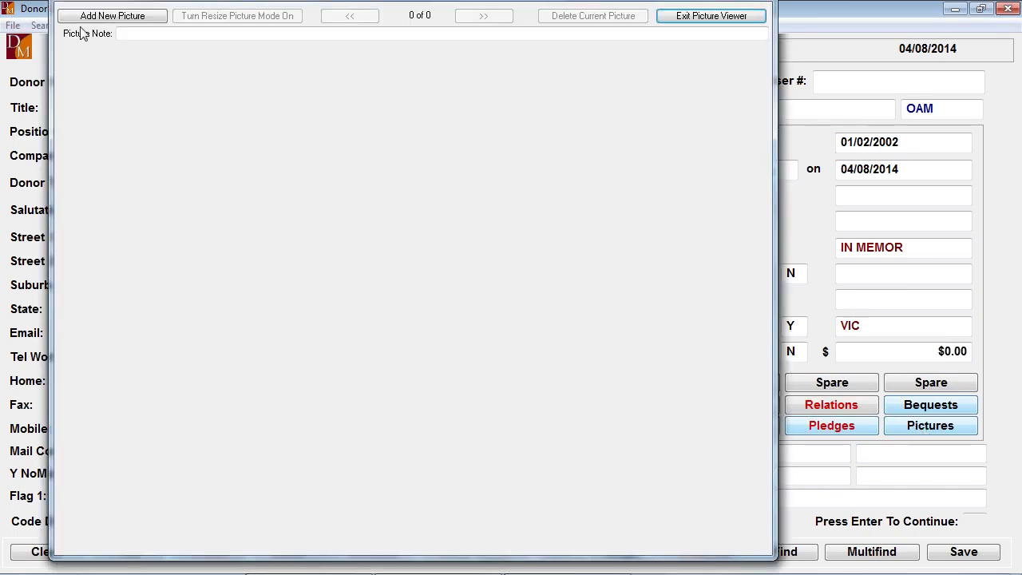
click(110, 18)
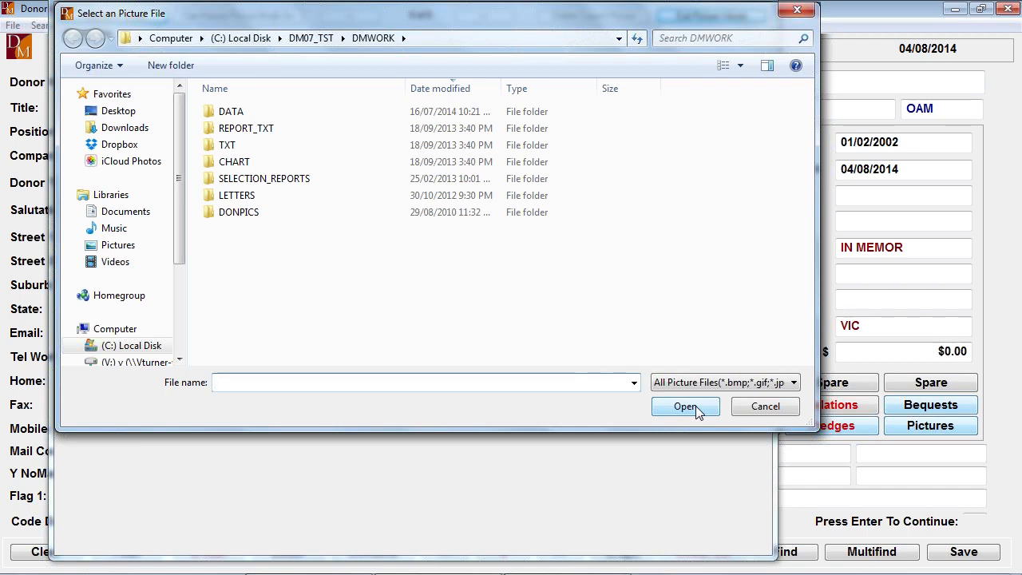
click(764, 406)
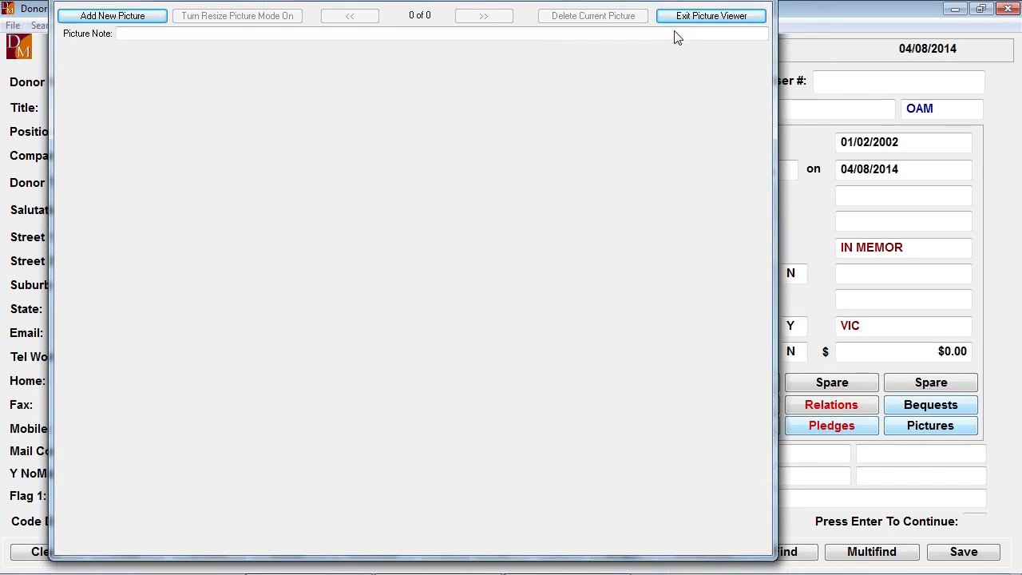
- Leave the picture viewer and set the donor's first two extra codes to BOARD and ED HERO
key(Escape)
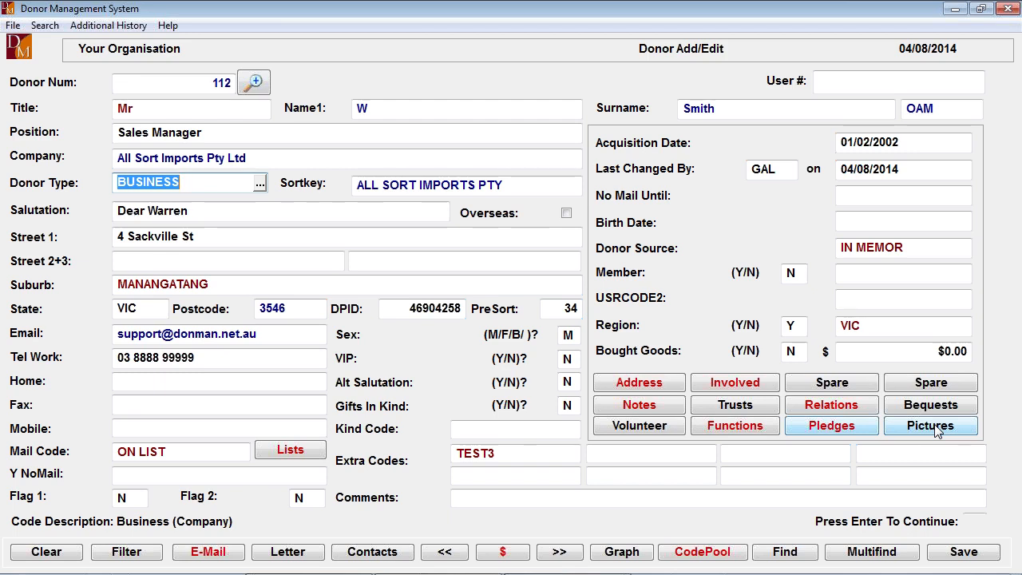
click(515, 455)
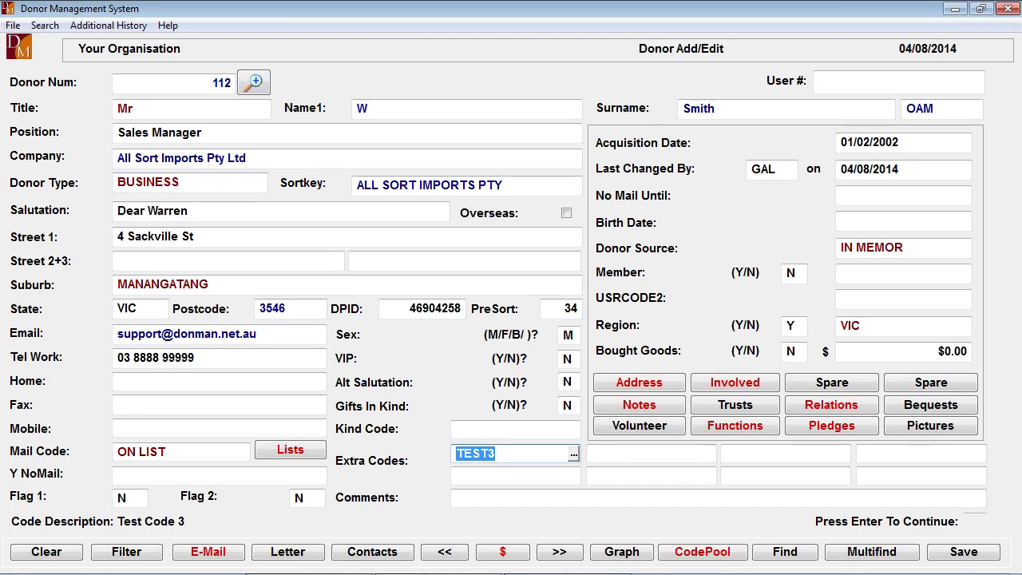
key(Delete)
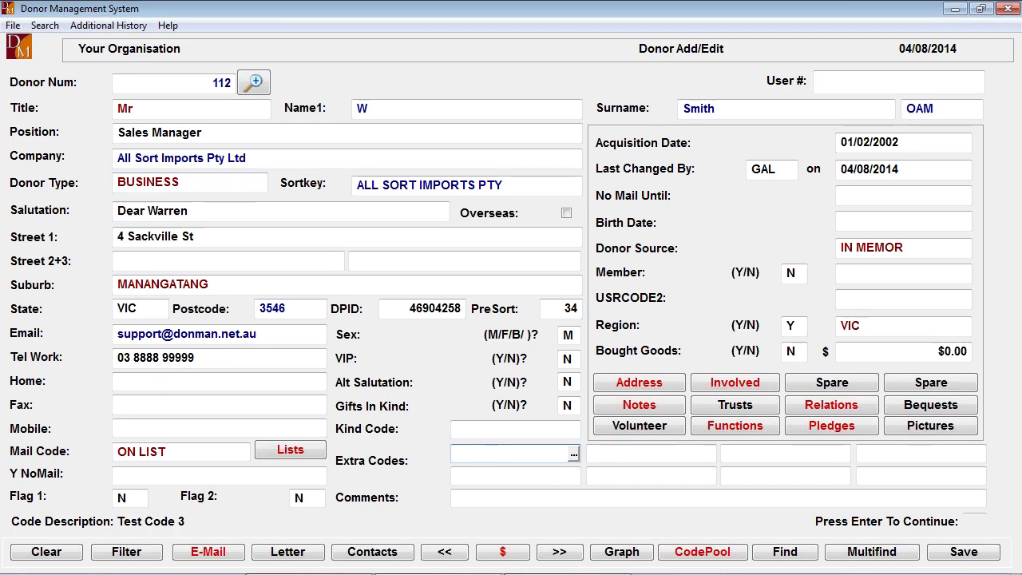
click(573, 454)
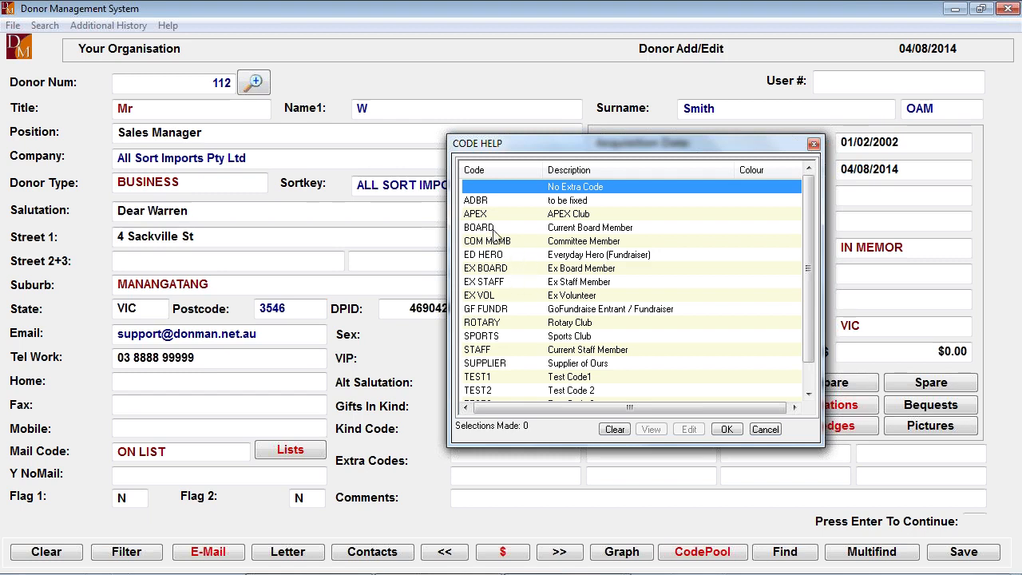
click(481, 229)
double_click(480, 230)
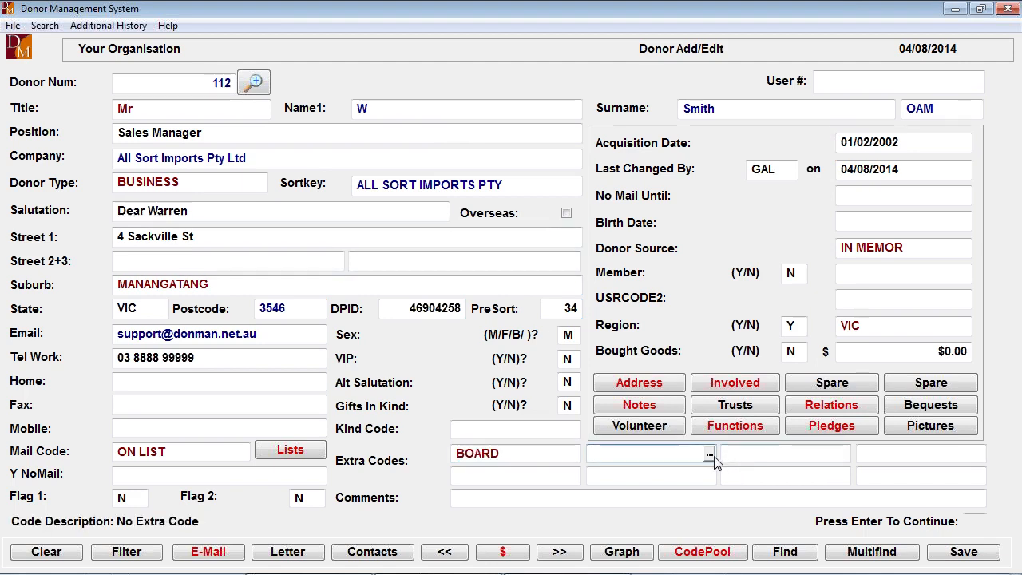
click(709, 454)
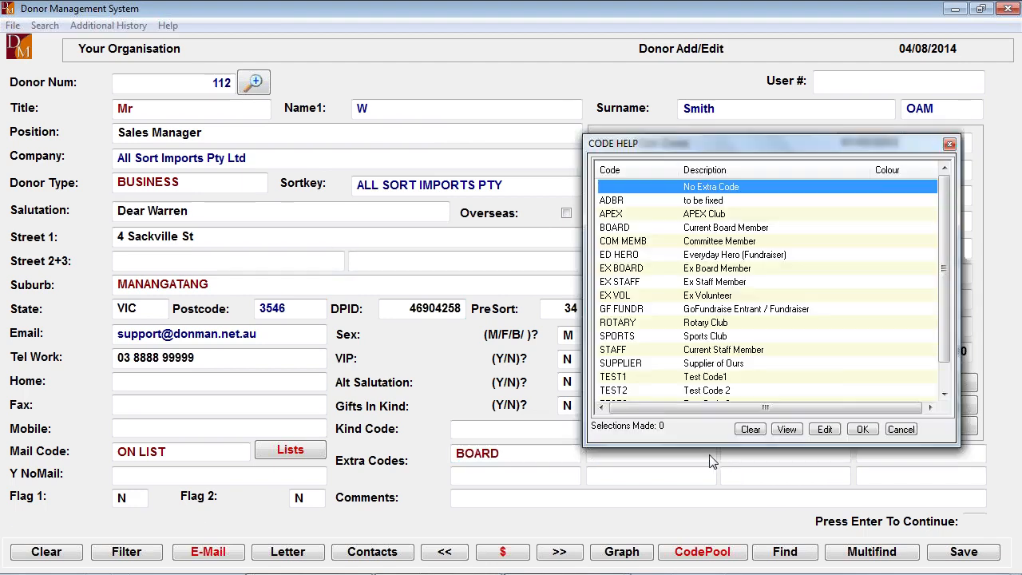
double_click(626, 255)
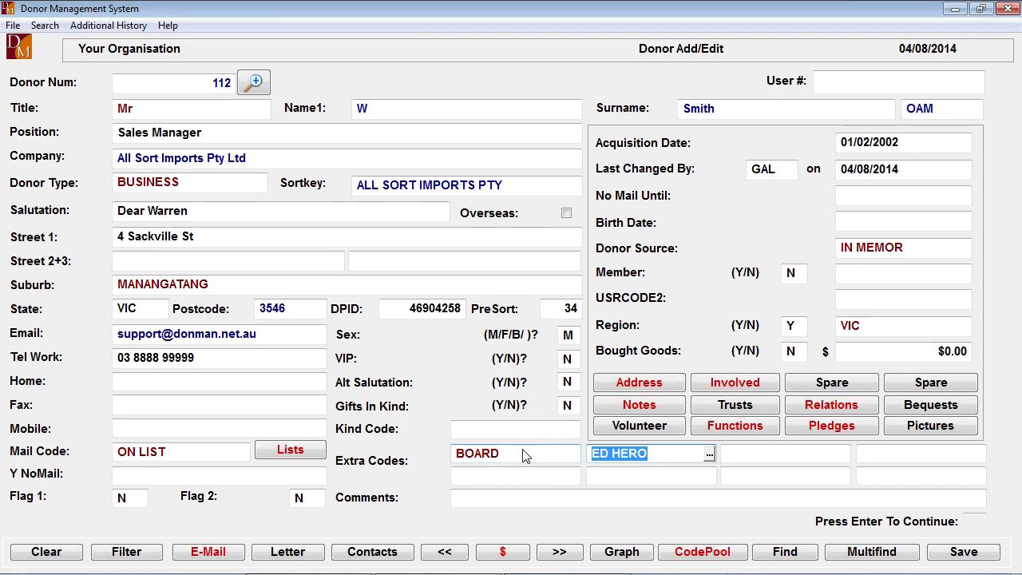
- Continue to the donor's second page to view the donation summary and return to the main donor page
key(Return)
key(Return)
key(Return)
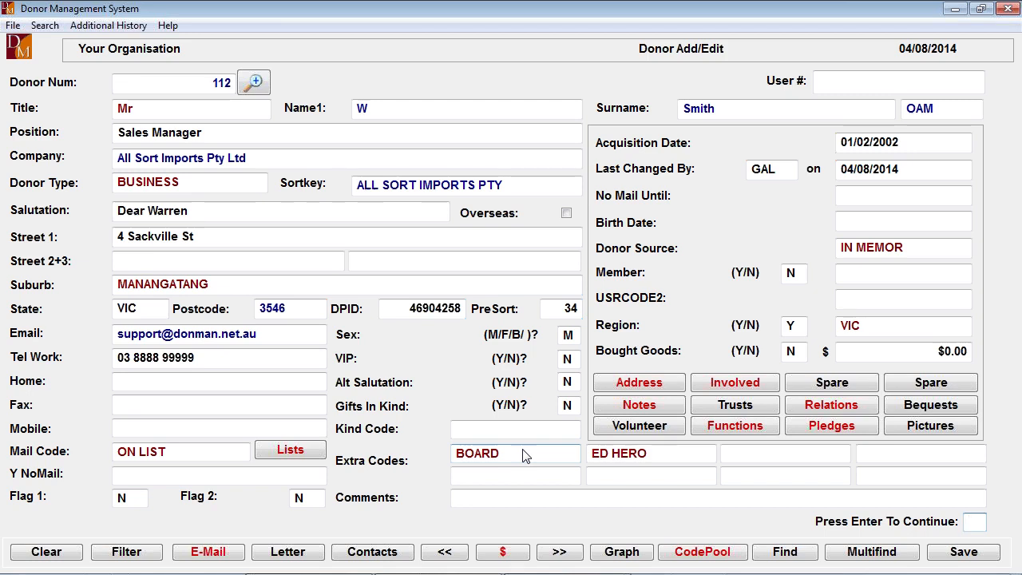
key(Return)
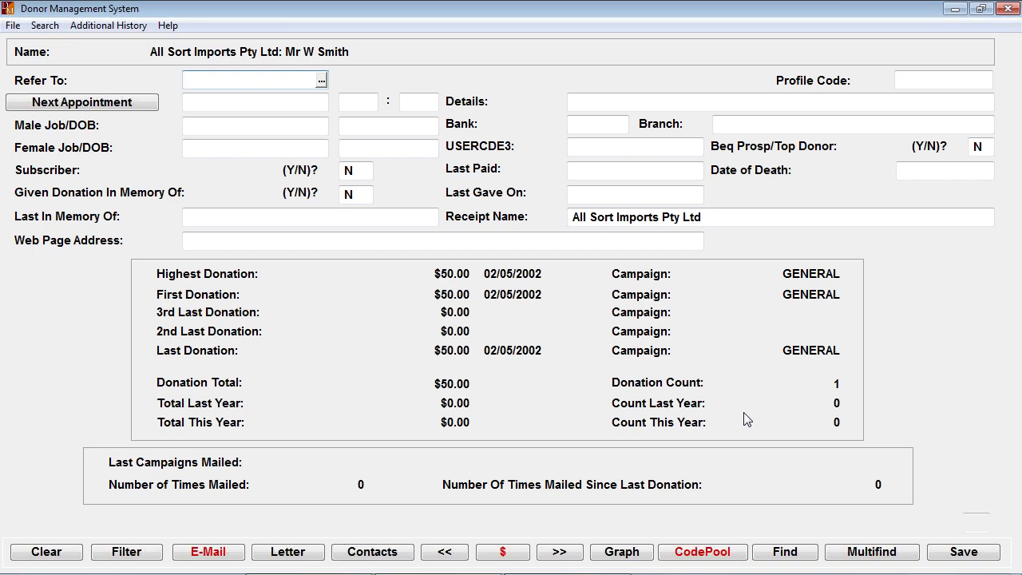
key(Page_Up)
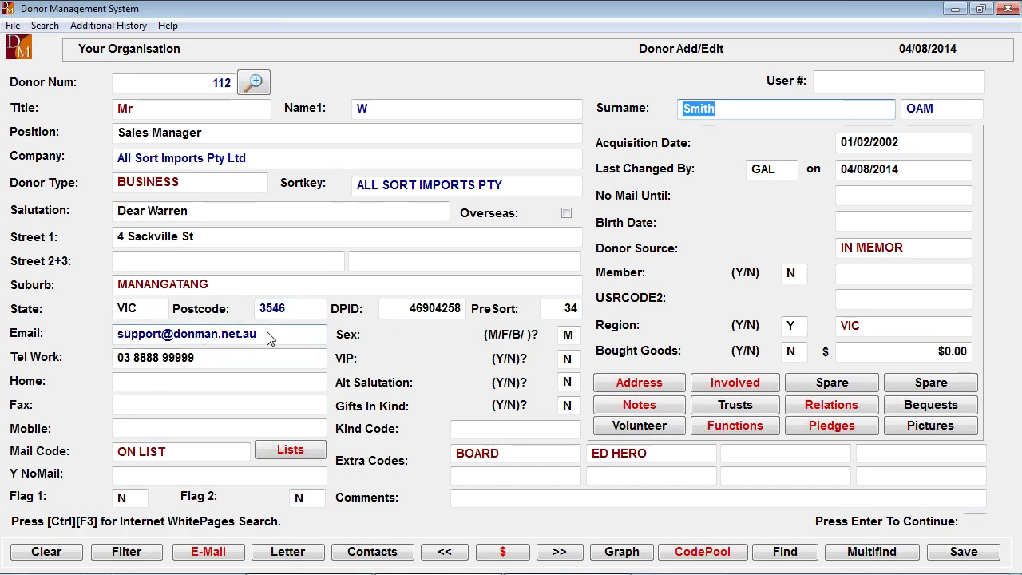
- Create an email to the donor with the topic test and a contact record, and close the draft without saving it
click(209, 552)
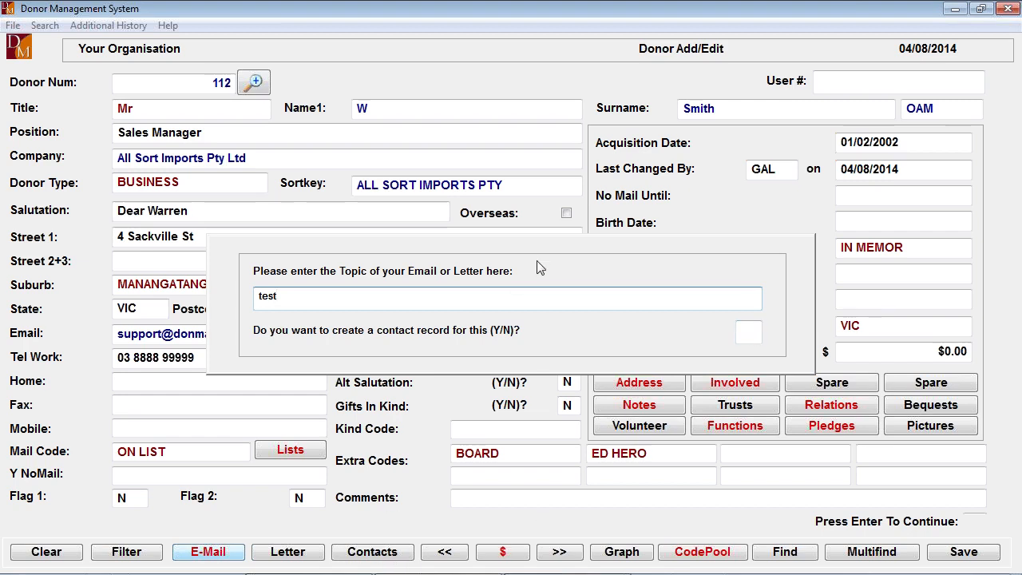
key(Return)
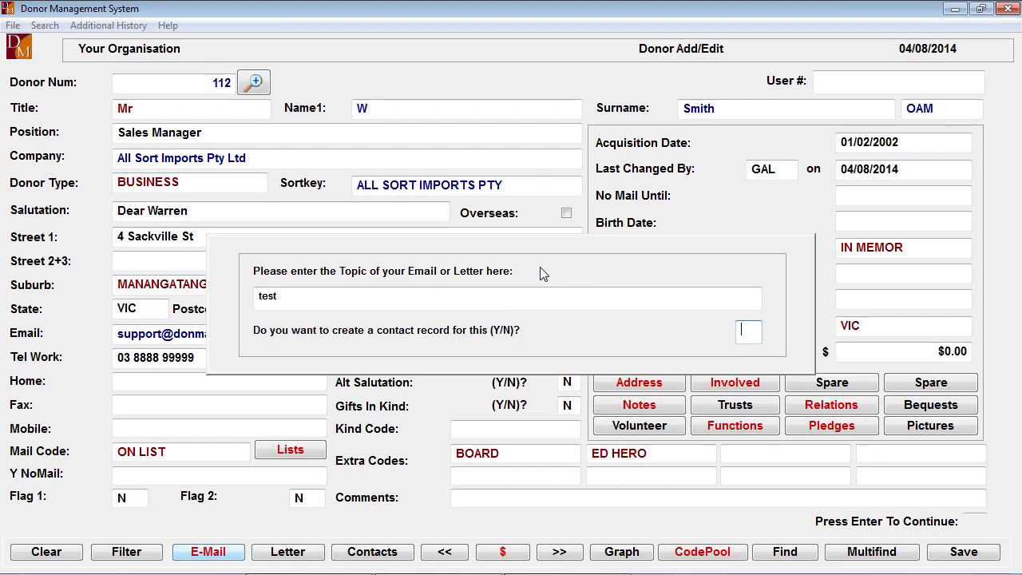
text(Y)
key(Return)
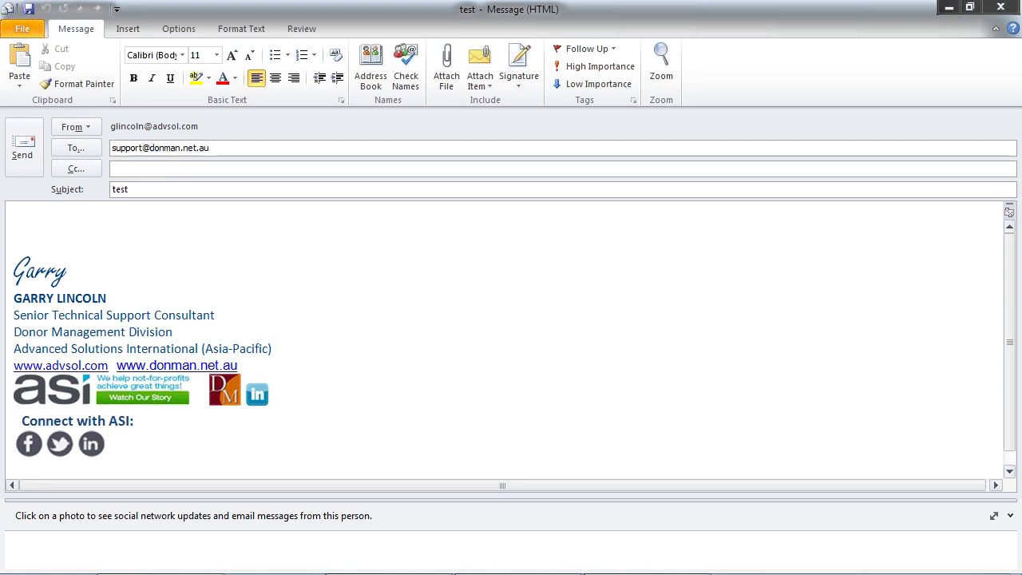
click(999, 8)
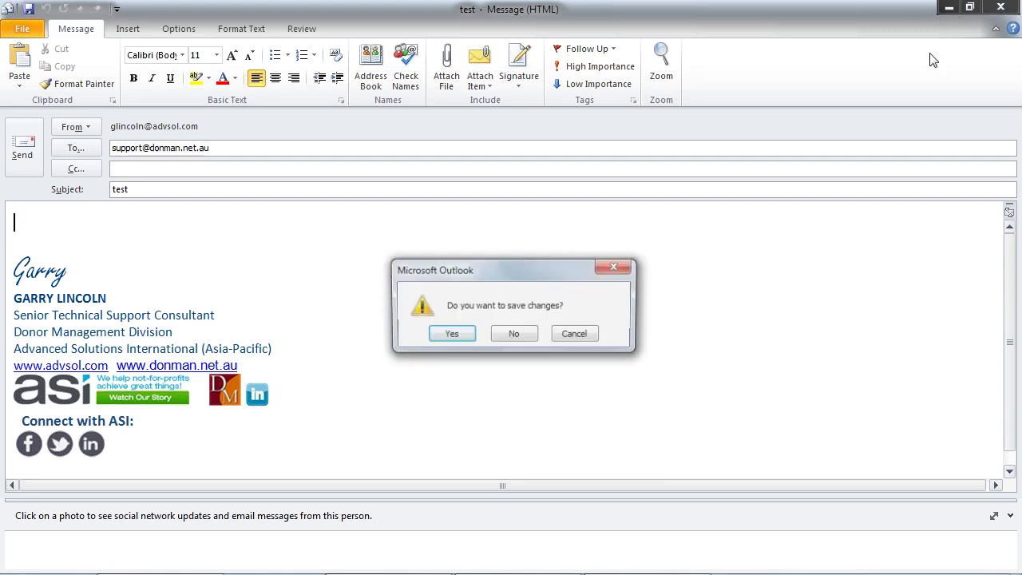
click(515, 336)
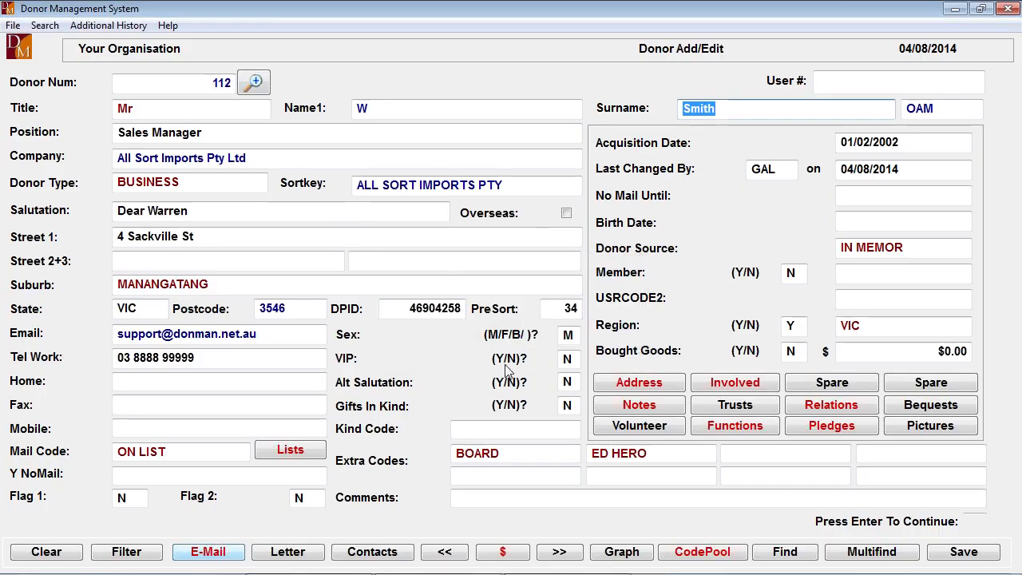
- View the contact records in the donor's full transaction history and return to the donor form
click(515, 553)
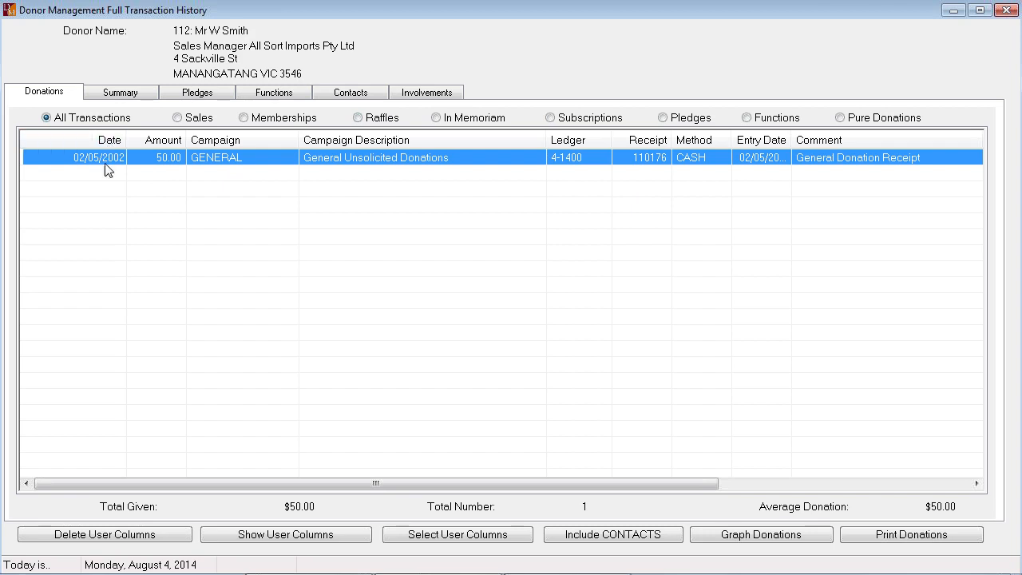
click(353, 94)
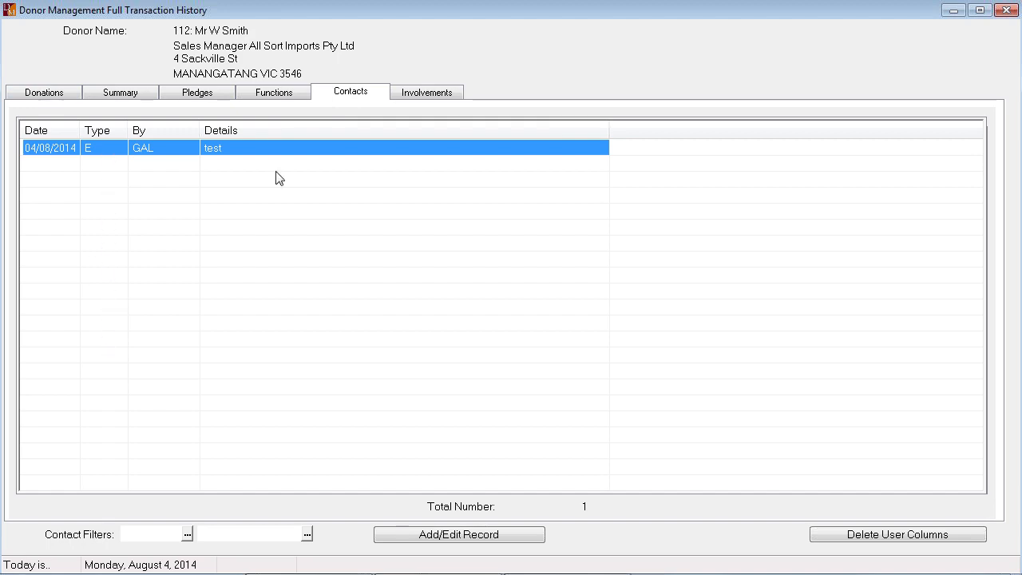
click(1006, 8)
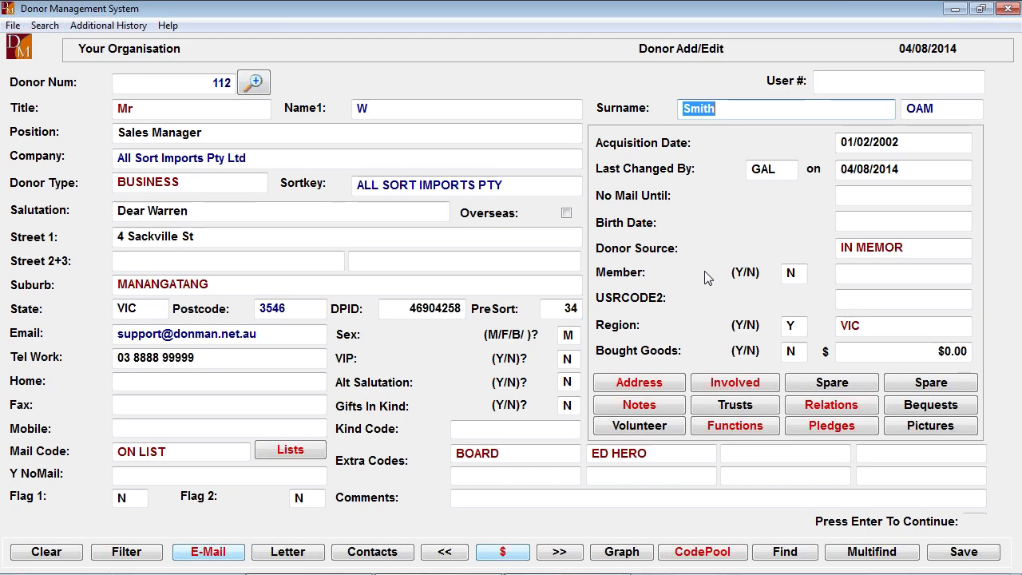
- Generate the donor's letter address details into the clipboard, leaving the letter topic blank
click(290, 553)
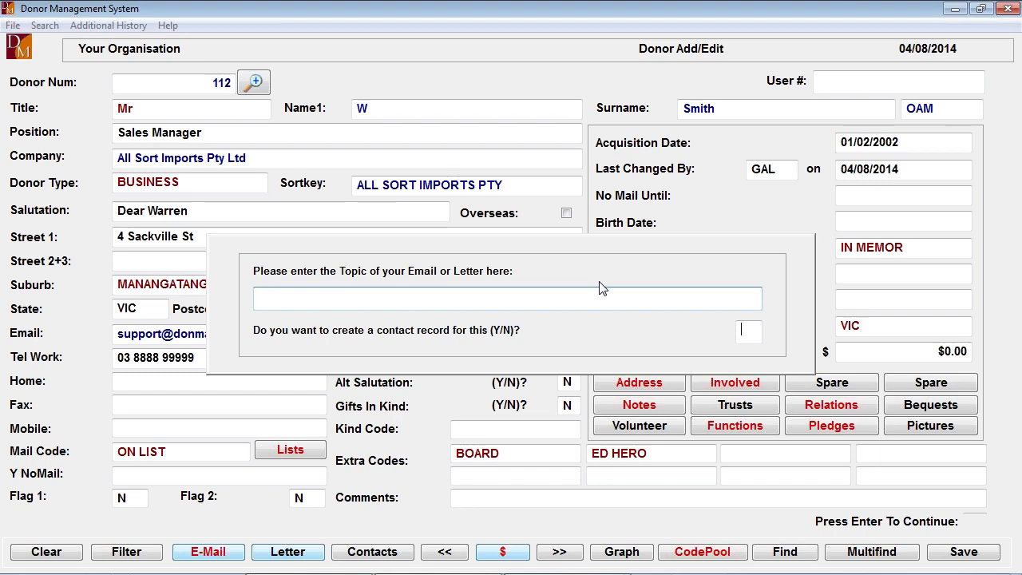
key(Return)
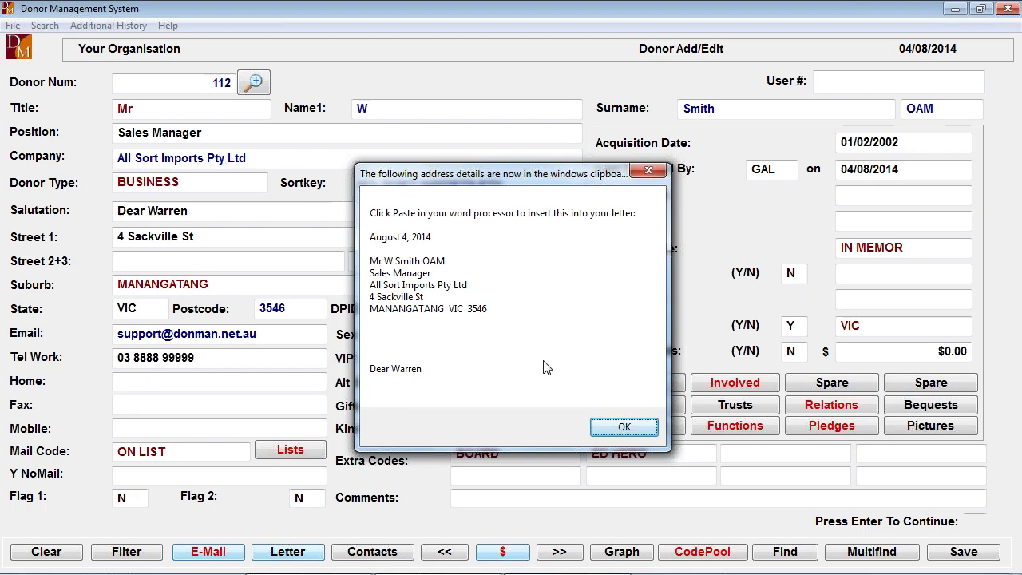
click(617, 426)
- Paste the letter details into the donor's notes and remove the barcode instruction and barcode number lines
click(666, 407)
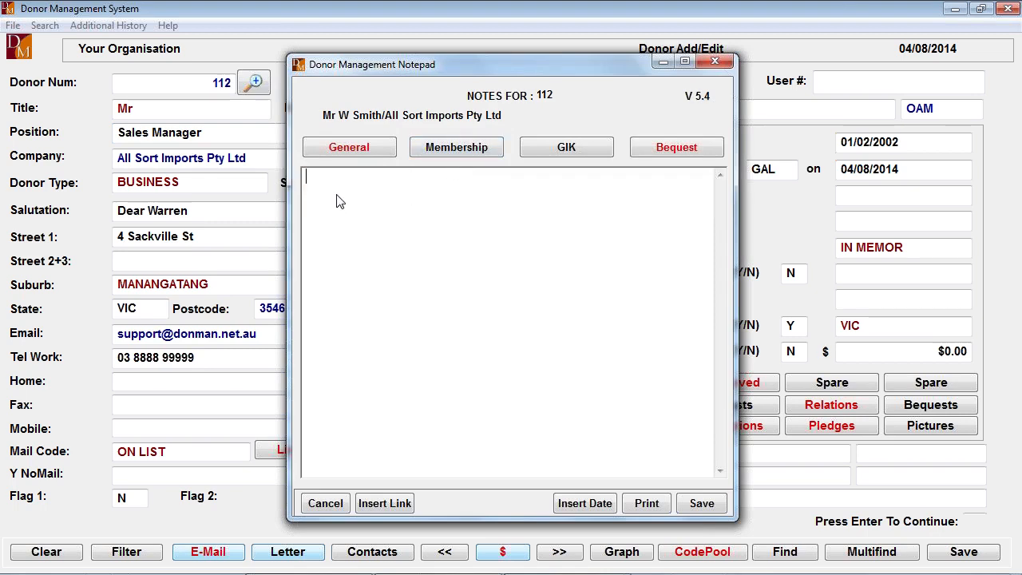
key(ctrl+v)
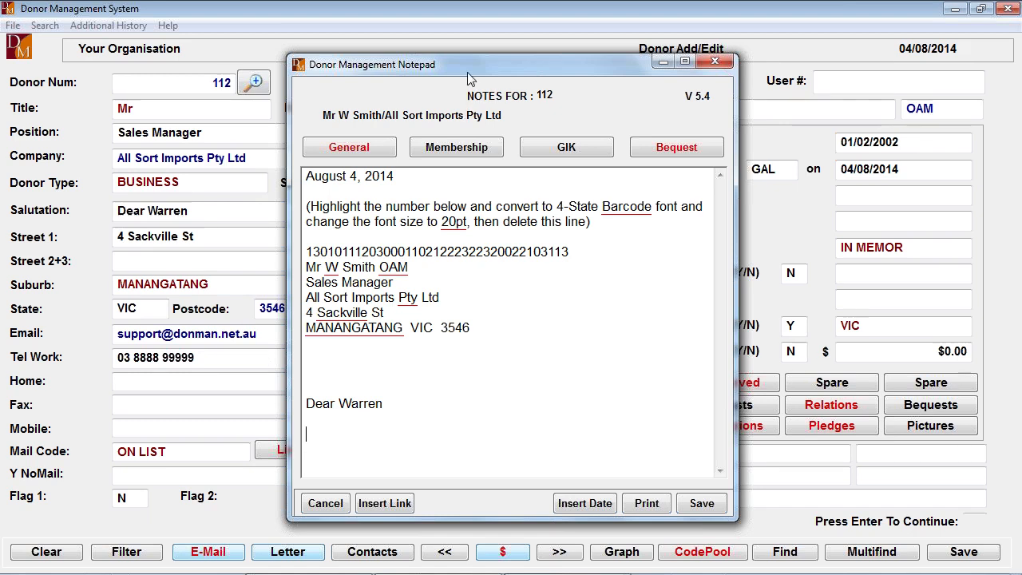
drag(480, 63, 699, 67)
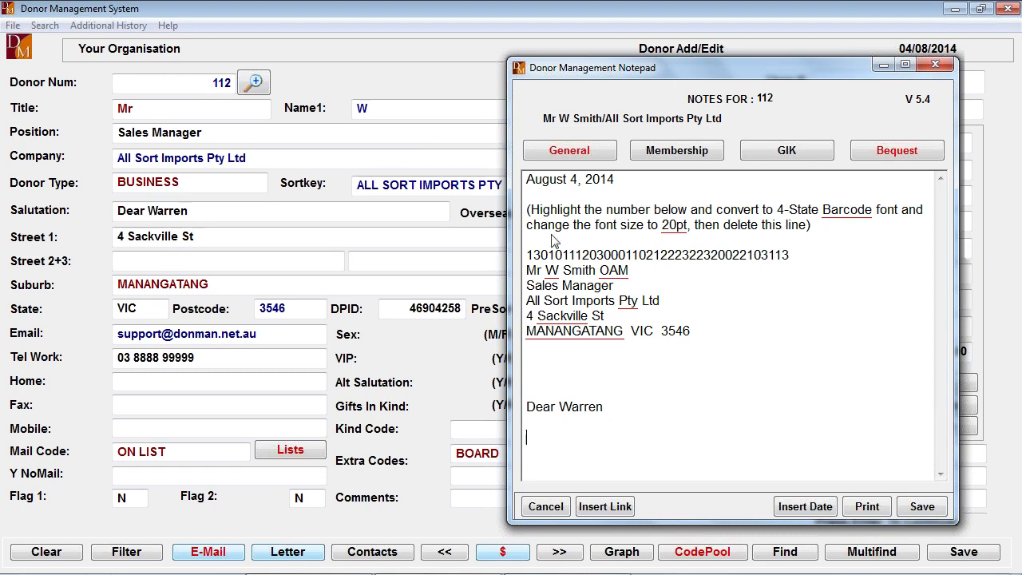
drag(528, 211, 854, 266)
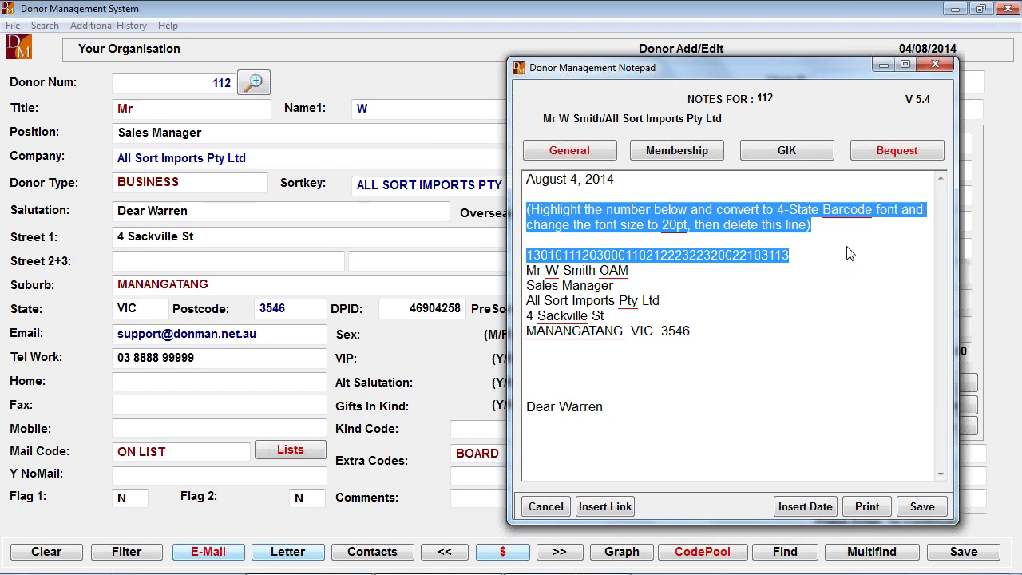
key(Delete)
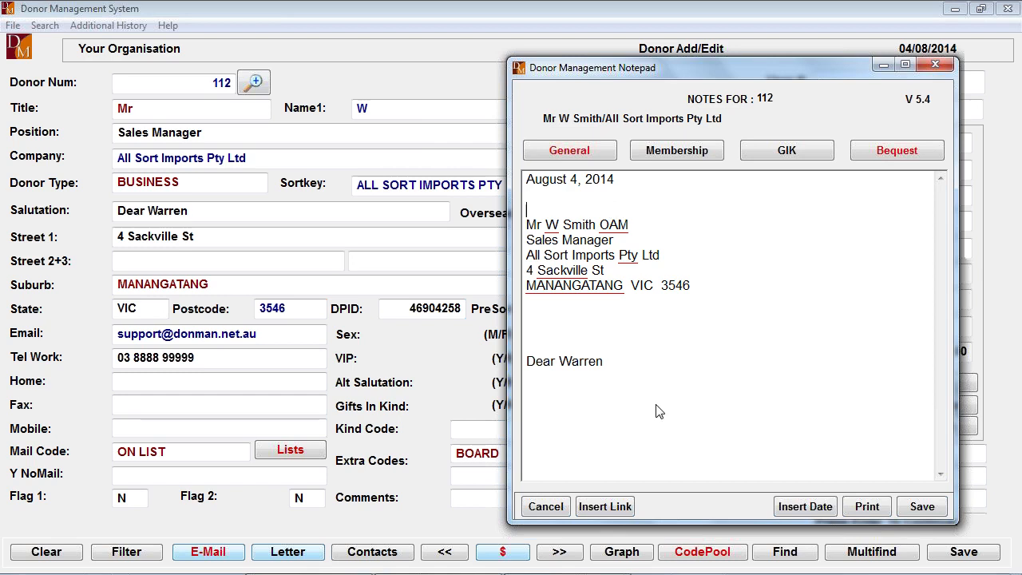
- Clear the remaining pasted text from the notepad and close it without saving the notes
drag(617, 366, 527, 104)
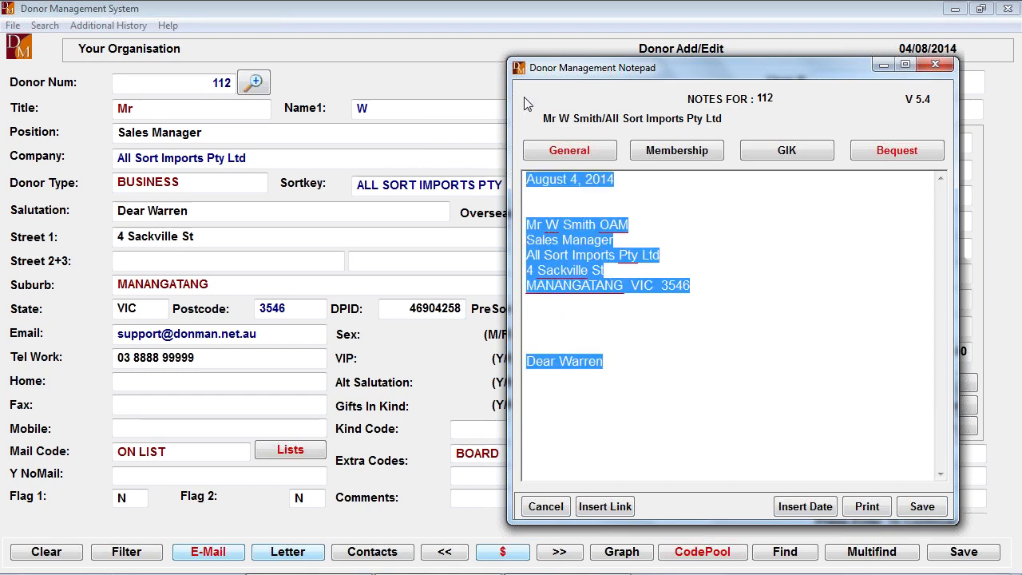
key(Delete)
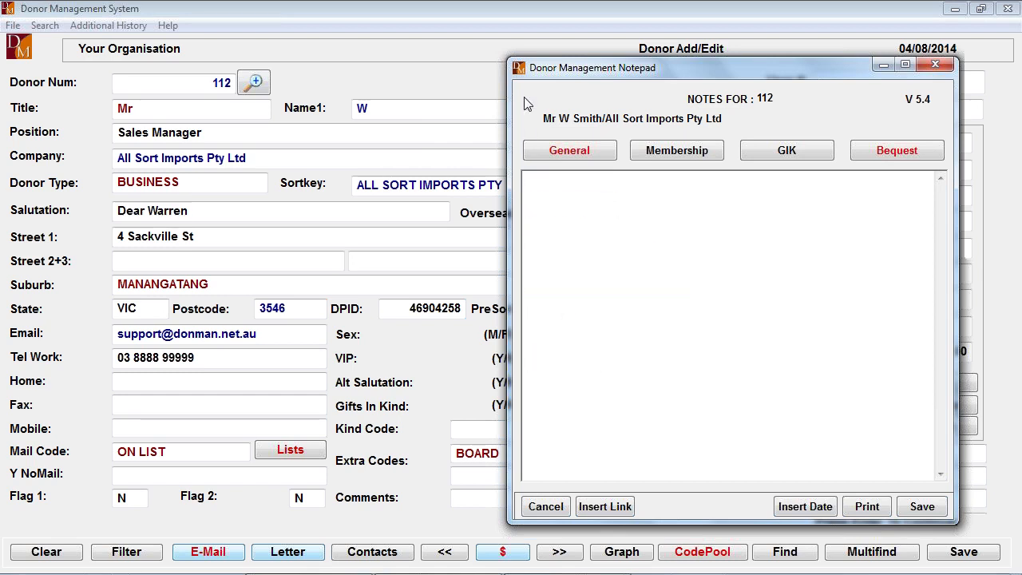
click(938, 64)
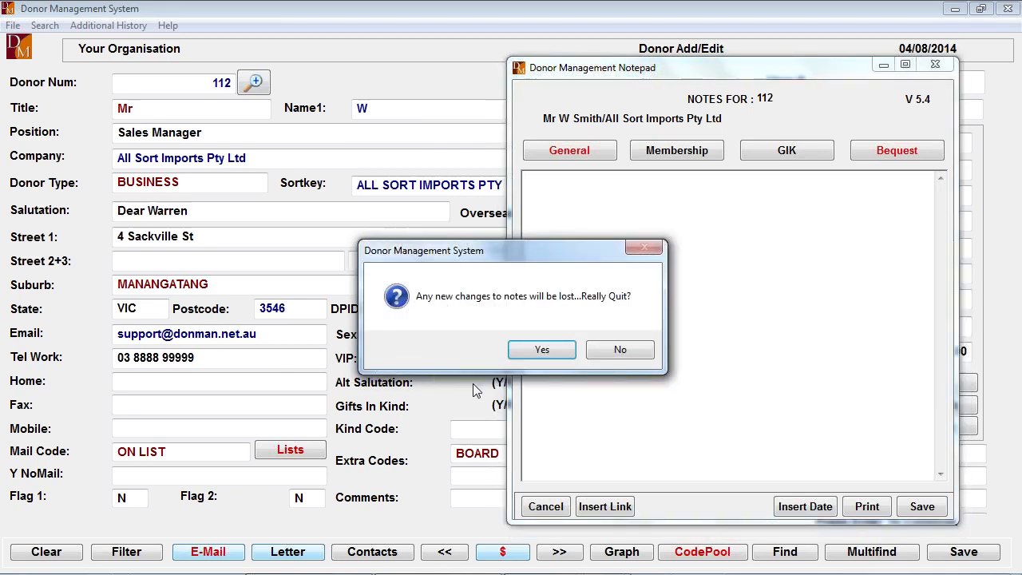
click(543, 350)
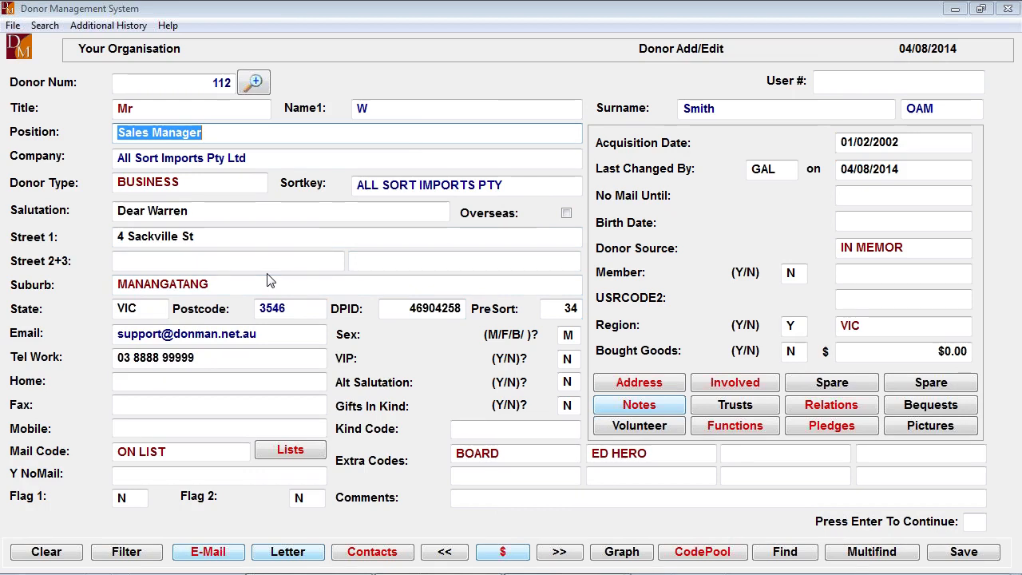
- Check the internet search hints for the surname and company fields, and look up the Street 1 address on the internet map
click(745, 113)
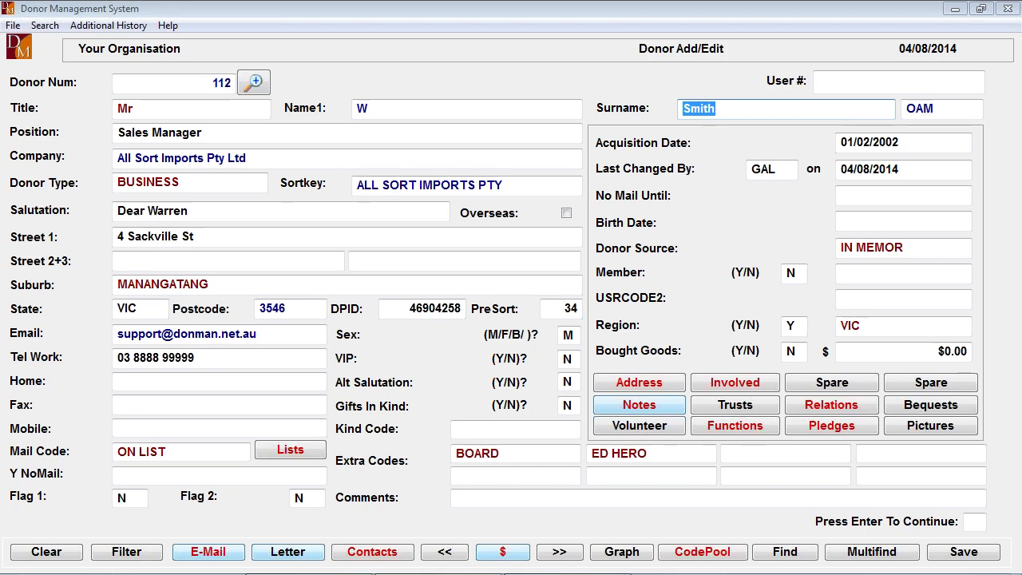
click(259, 158)
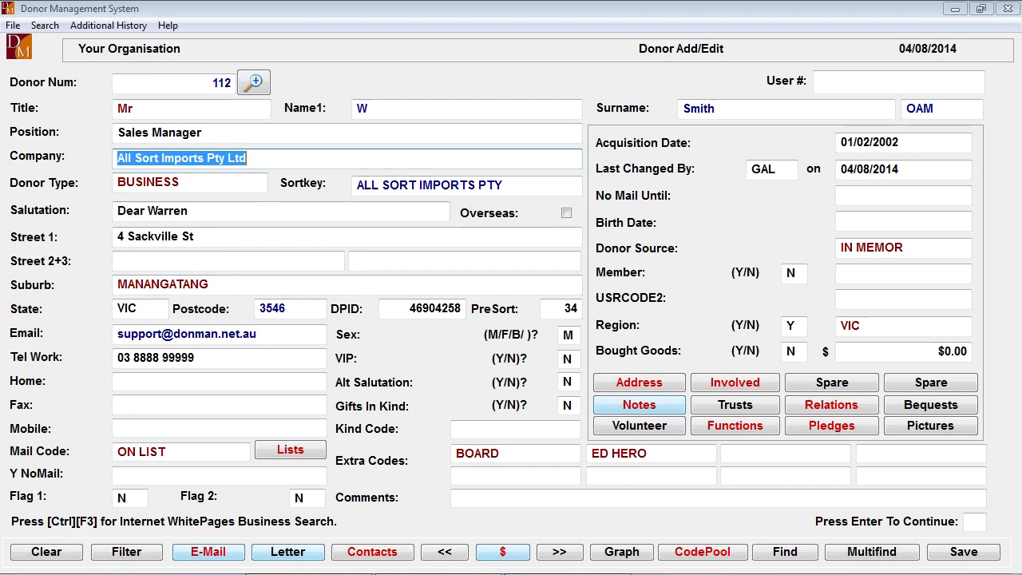
click(214, 238)
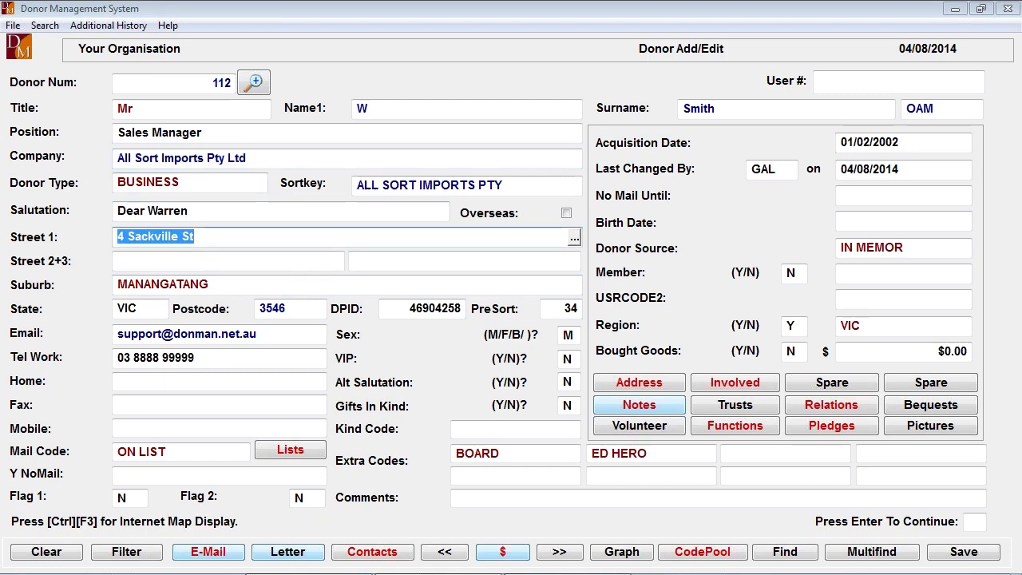
click(233, 234)
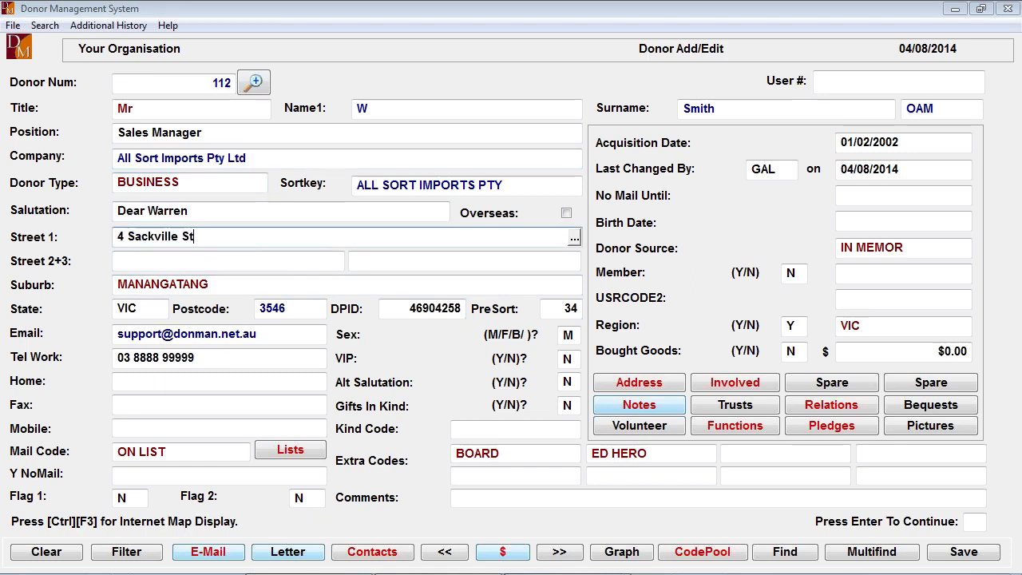
key(ctrl+F3)
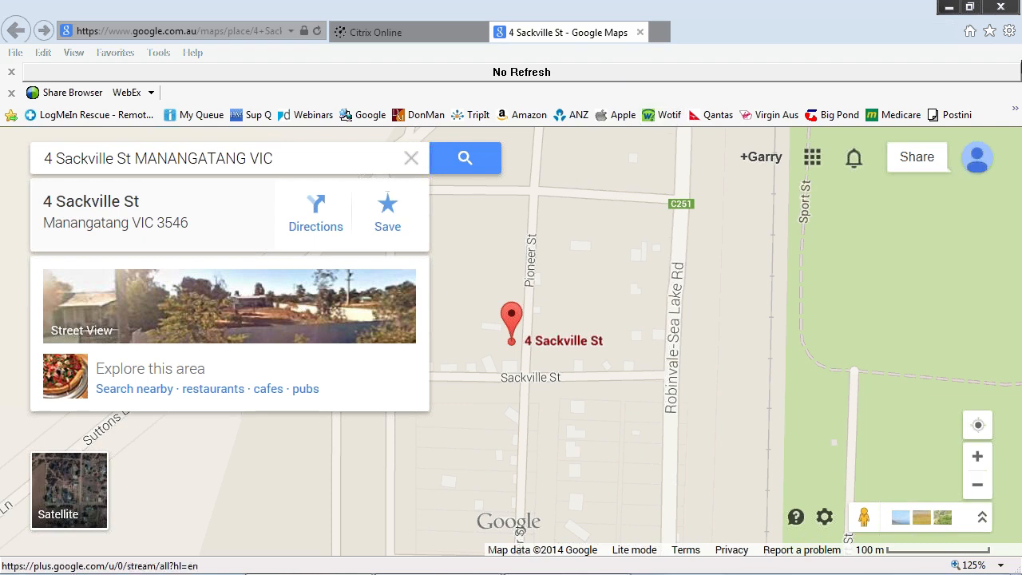
click(949, 10)
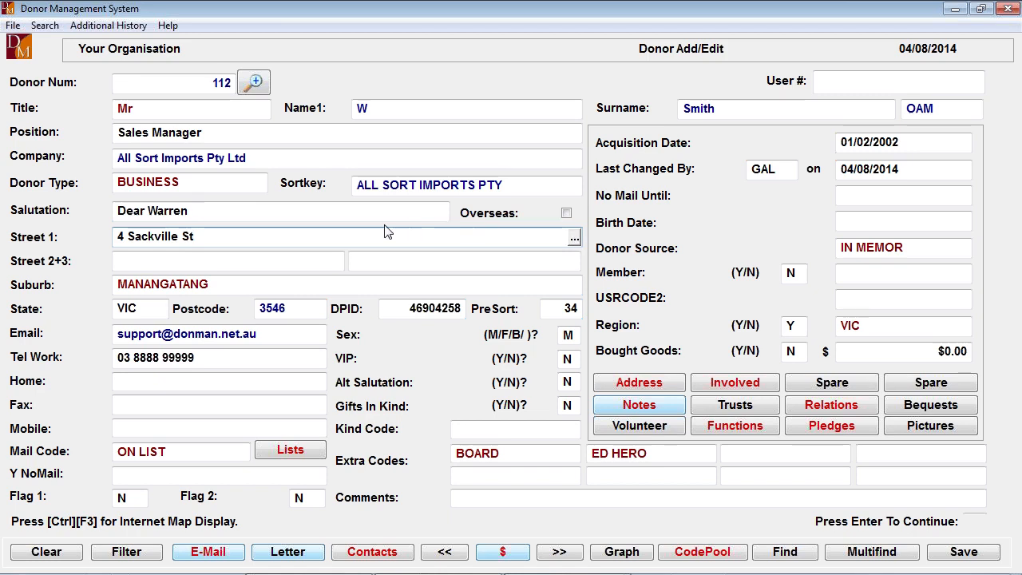
- Mark the donor's address as overseas, check the suburb and country fields, and turn the overseas option back off
click(338, 212)
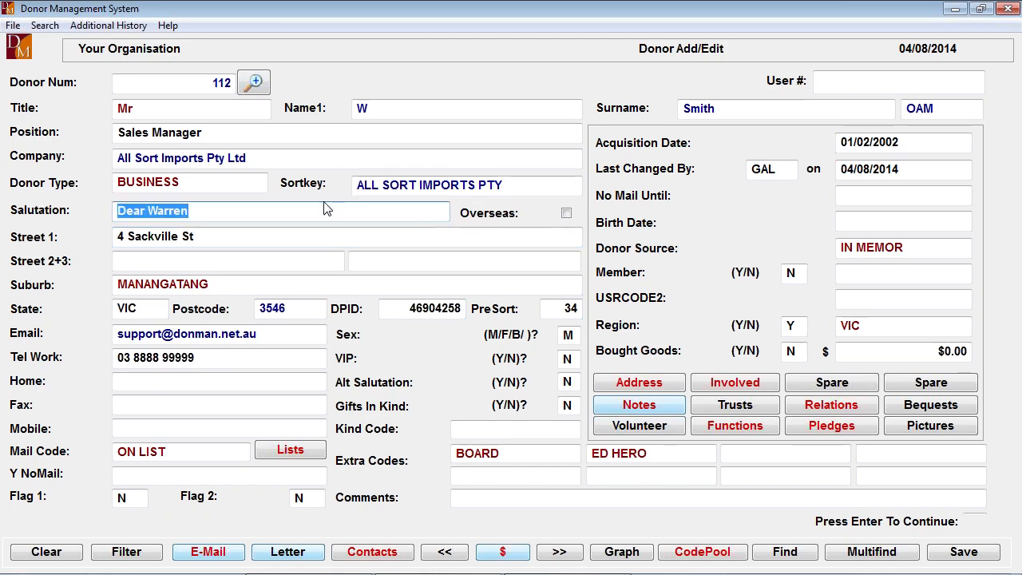
click(566, 215)
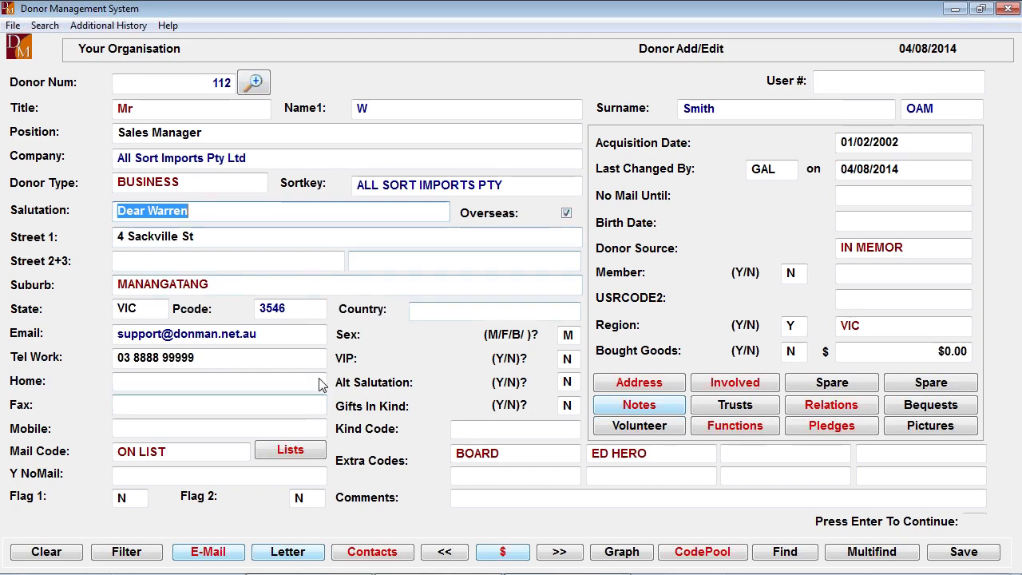
click(229, 287)
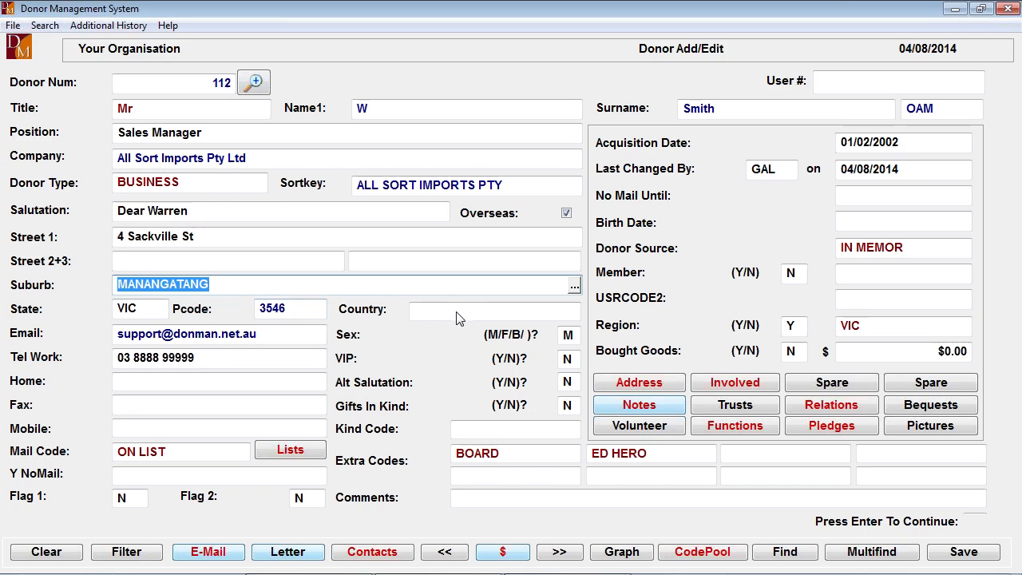
click(566, 213)
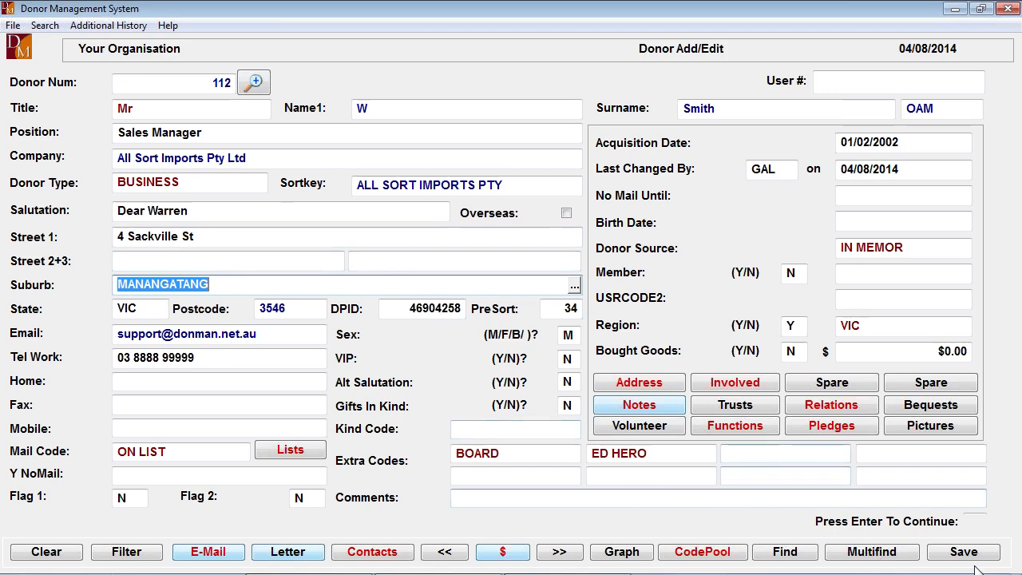
- Save the donor record through both of its entry screens
mouse_move(973, 565)
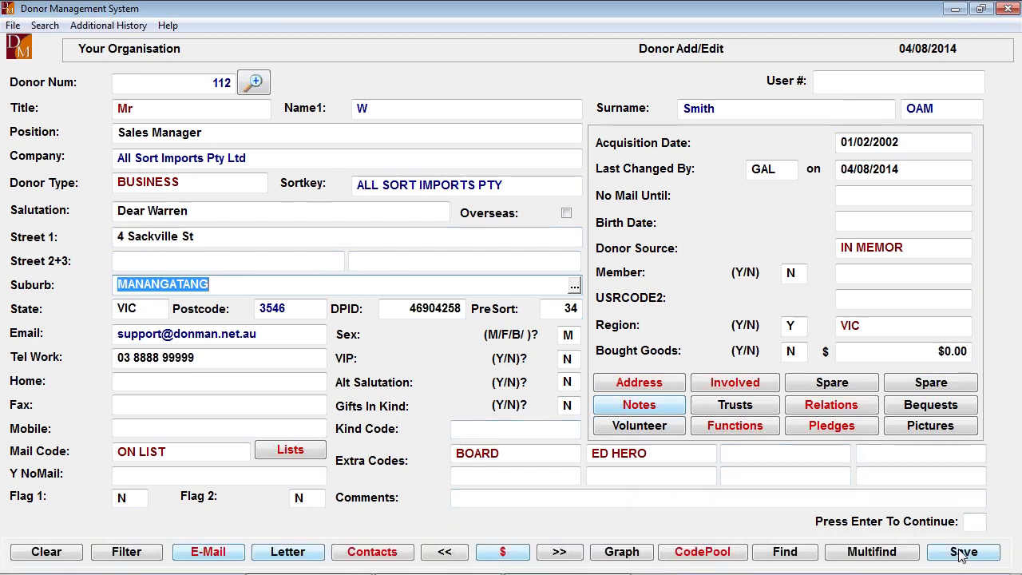
click(964, 553)
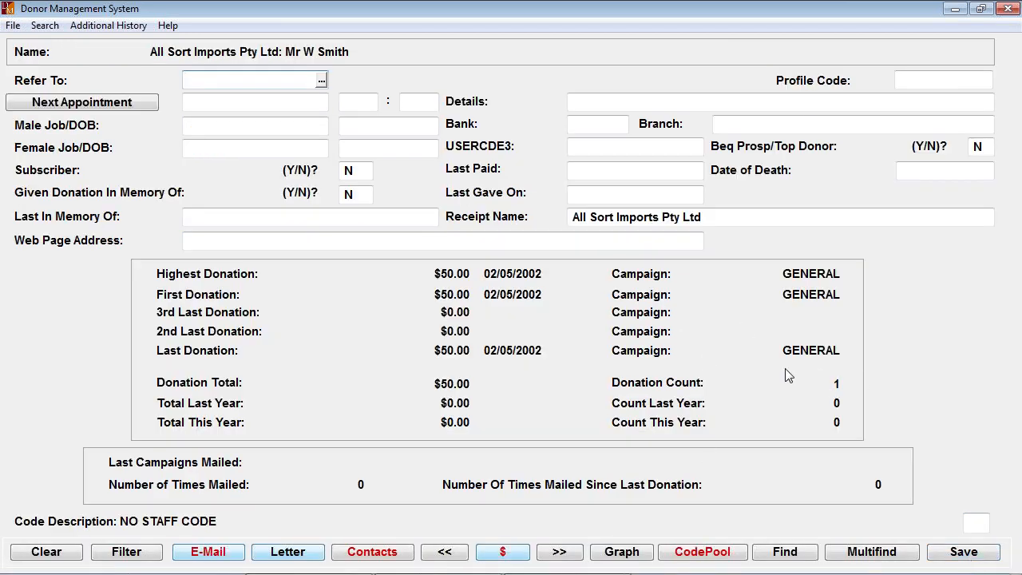
click(948, 553)
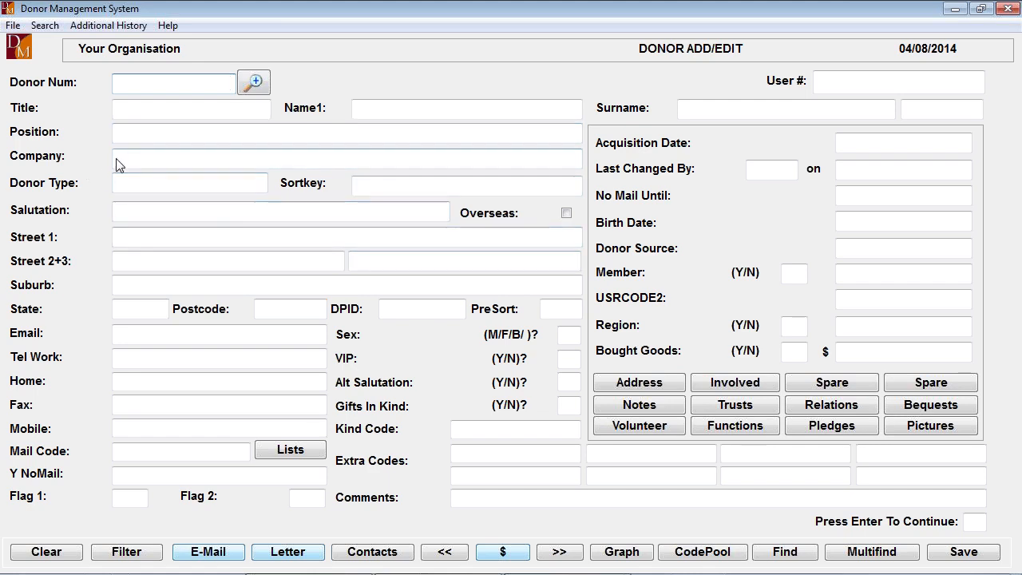
- Load the first donor's record and choose BUSINESS from the donor type code list
text(1)
key(Return)
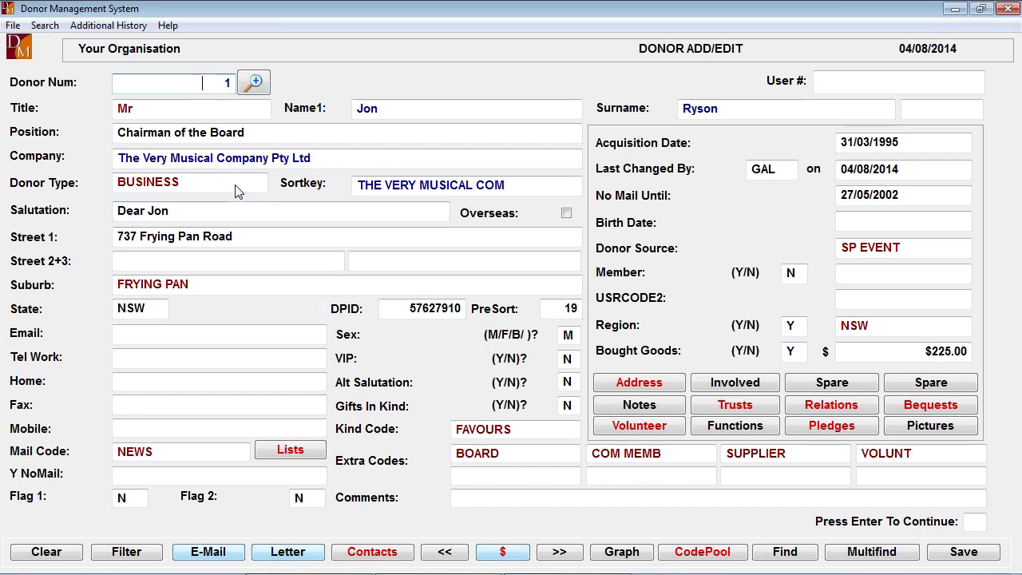
click(260, 185)
click(261, 185)
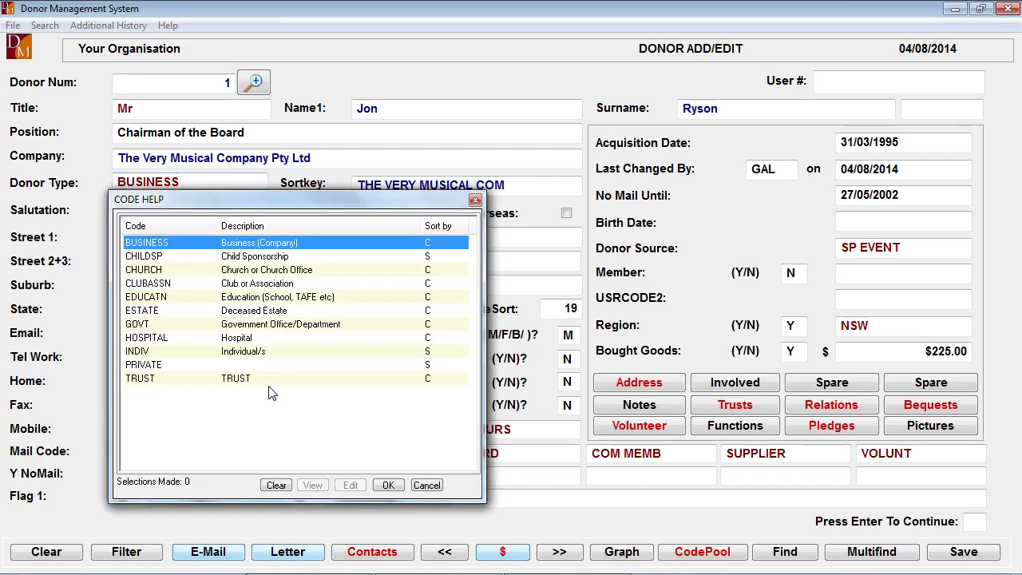
double_click(305, 242)
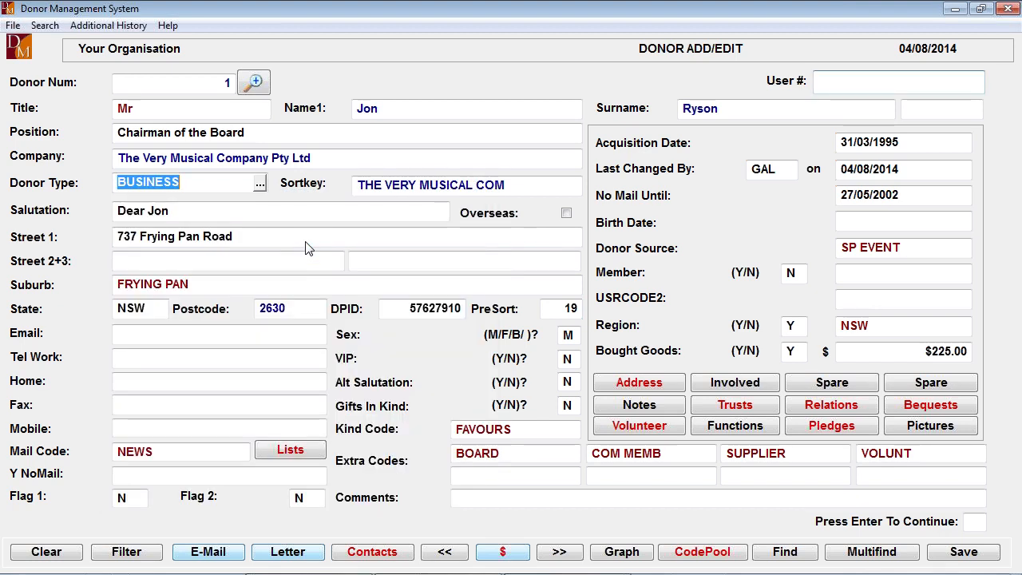
- Exit donor entry without saving the loaded record
key(Escape)
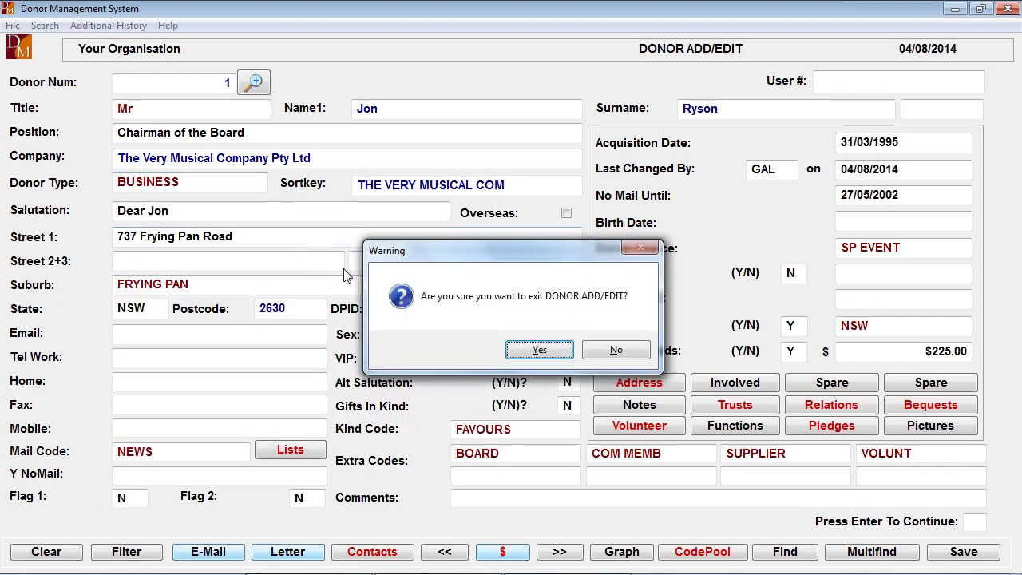
click(538, 349)
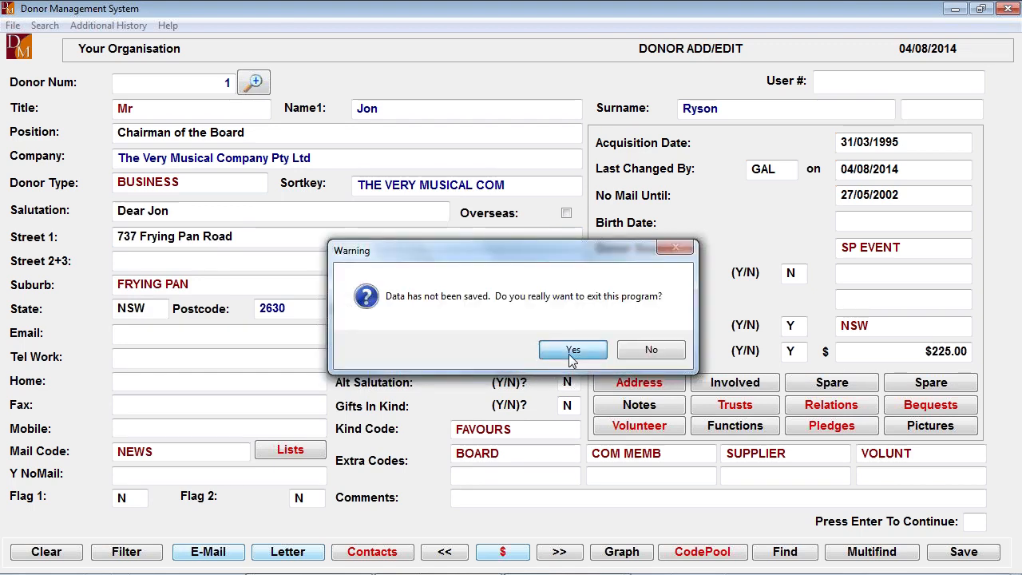
click(569, 354)
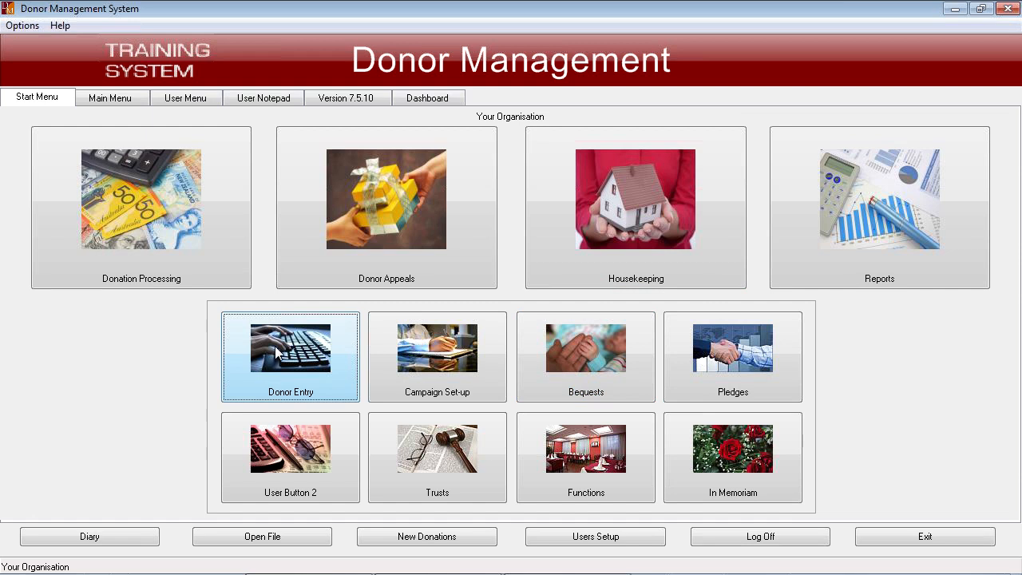
- Look through the Donor Descriptive Codes options in Housekeeping and return to the start screen
click(641, 194)
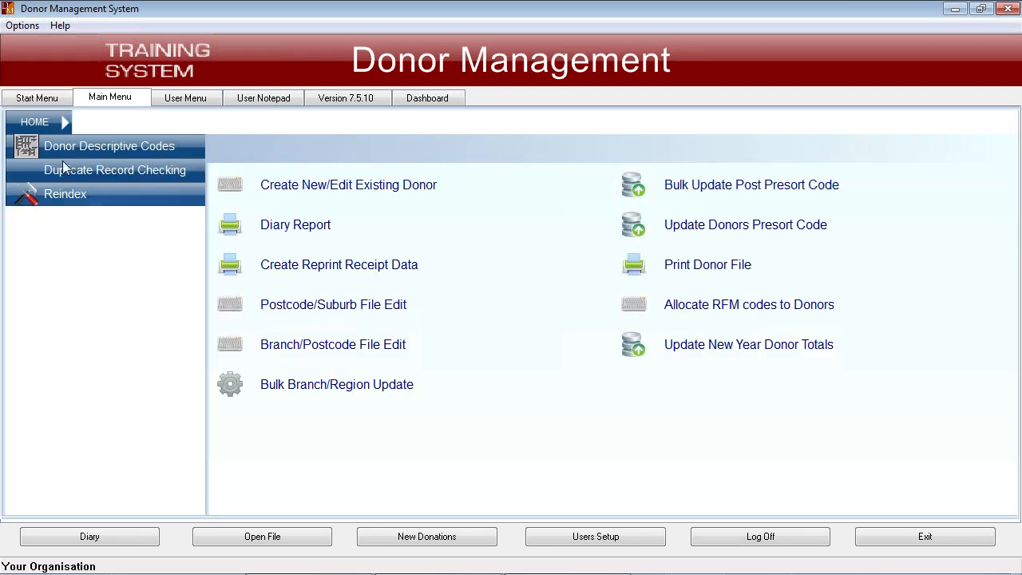
click(130, 143)
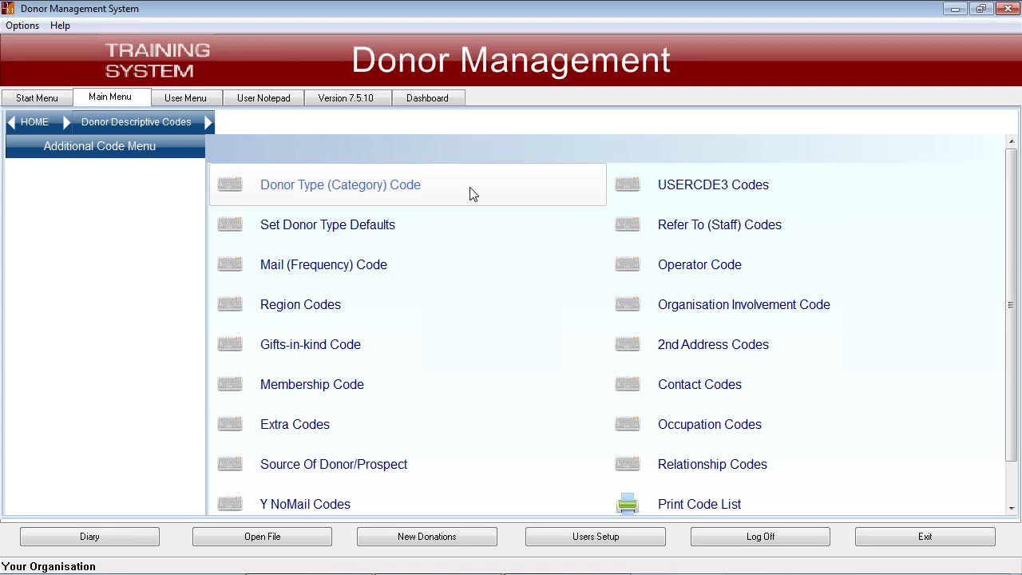
click(29, 122)
click(35, 98)
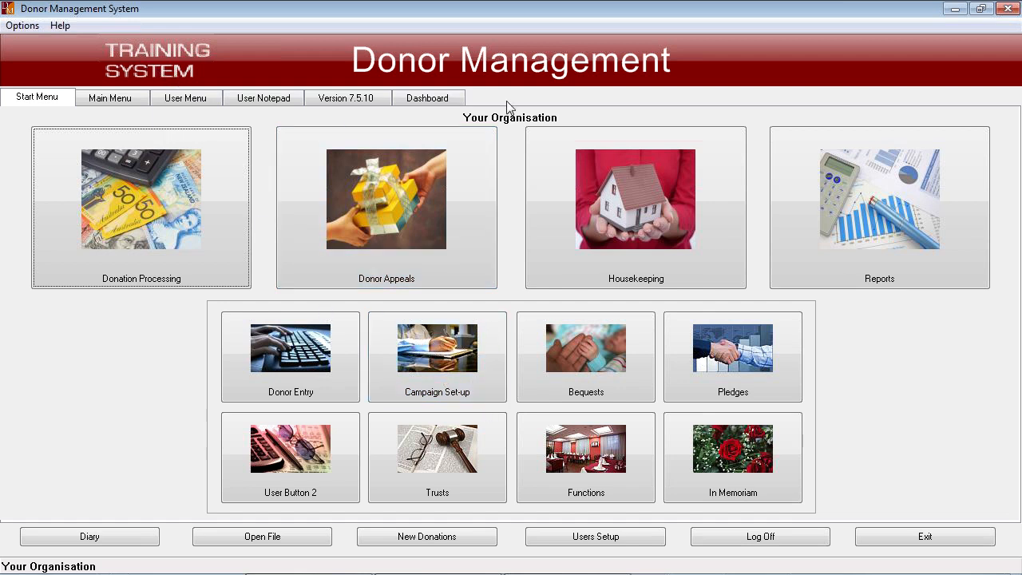
- Go to the Campaign Set-up options in the Fundraising section of Donman Version 7
click(122, 101)
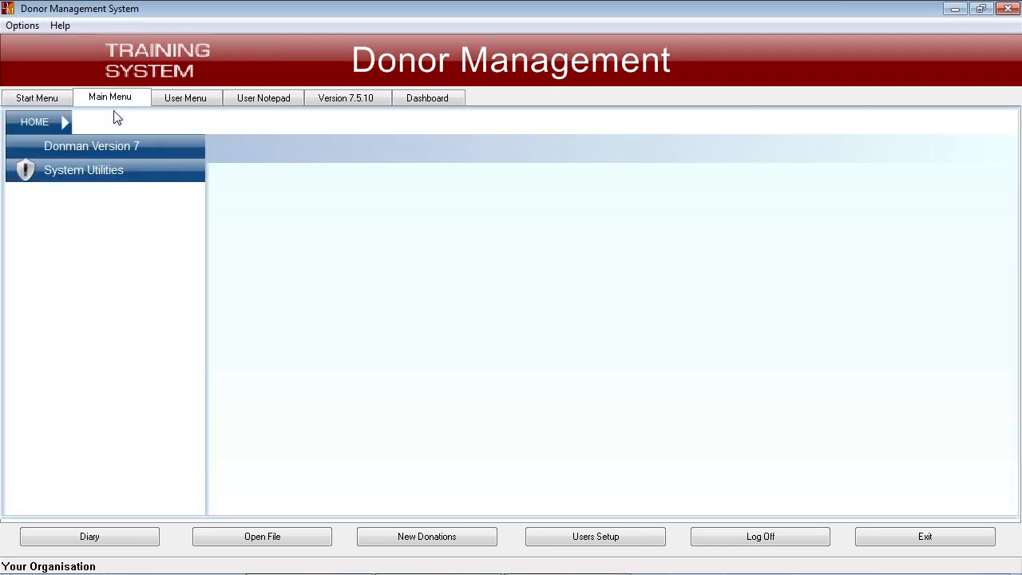
click(121, 147)
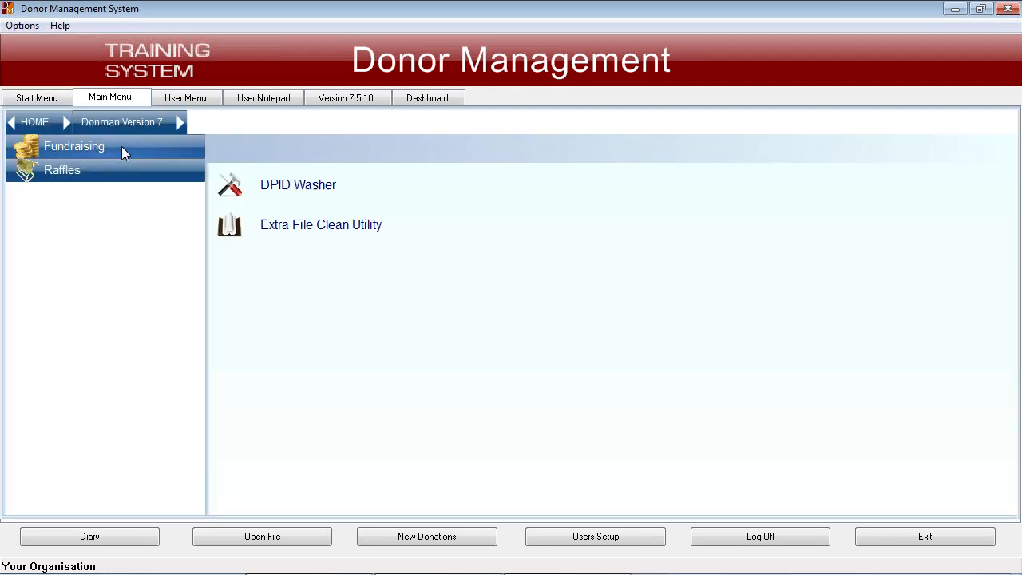
click(124, 148)
click(123, 147)
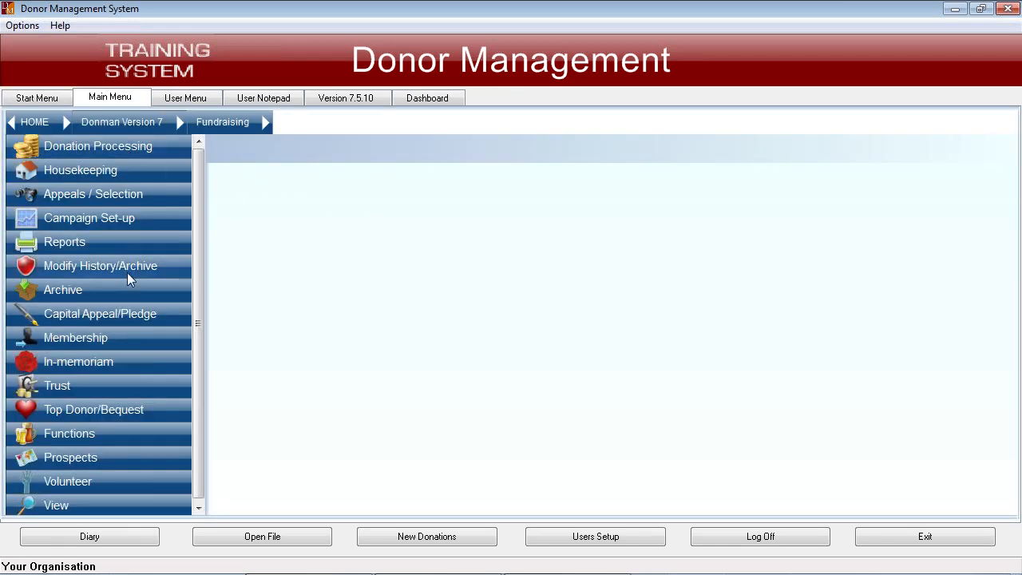
click(165, 216)
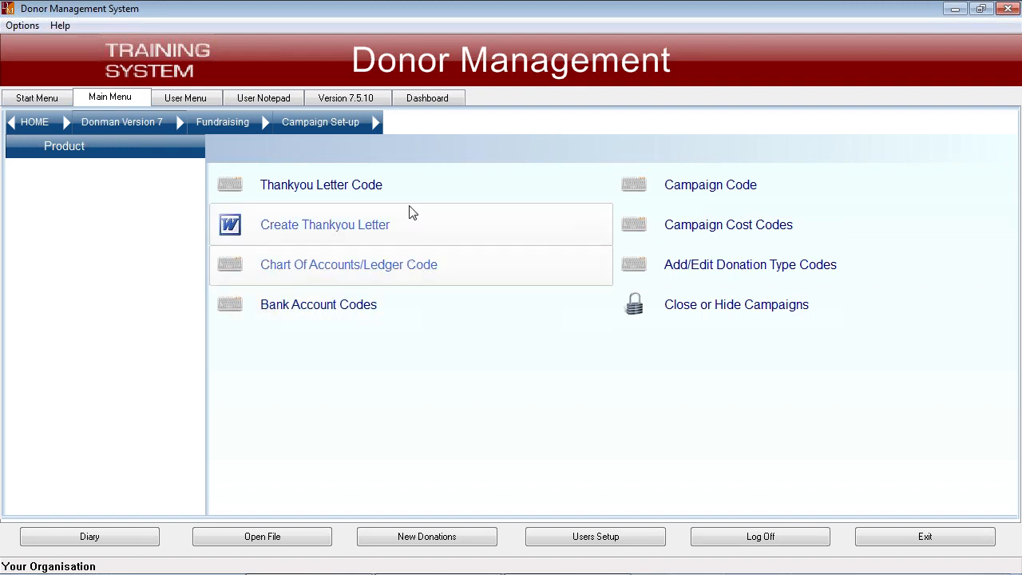
- Open the Thankyou Letter Code entry and review the list of existing letter codes
click(325, 190)
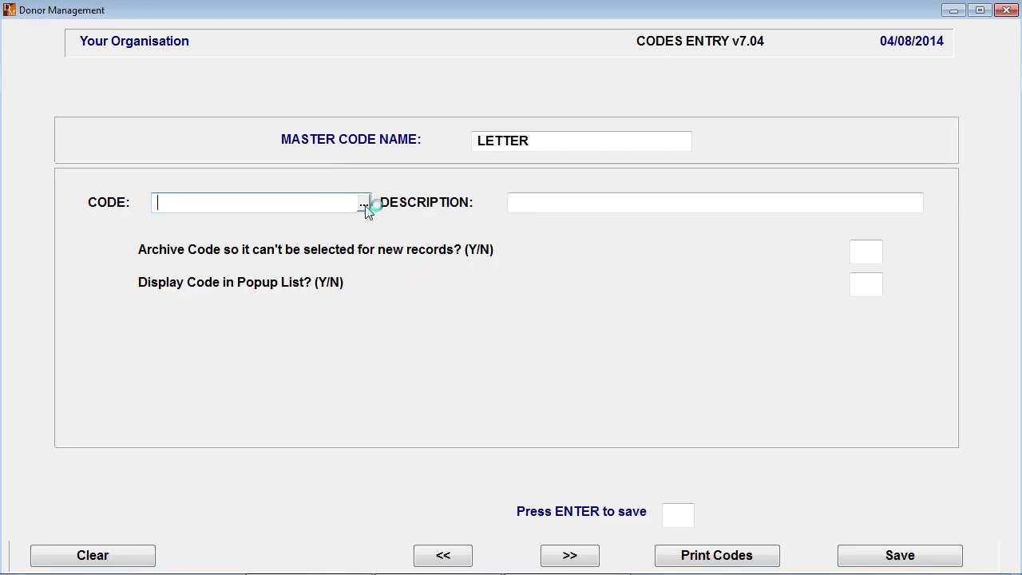
click(364, 203)
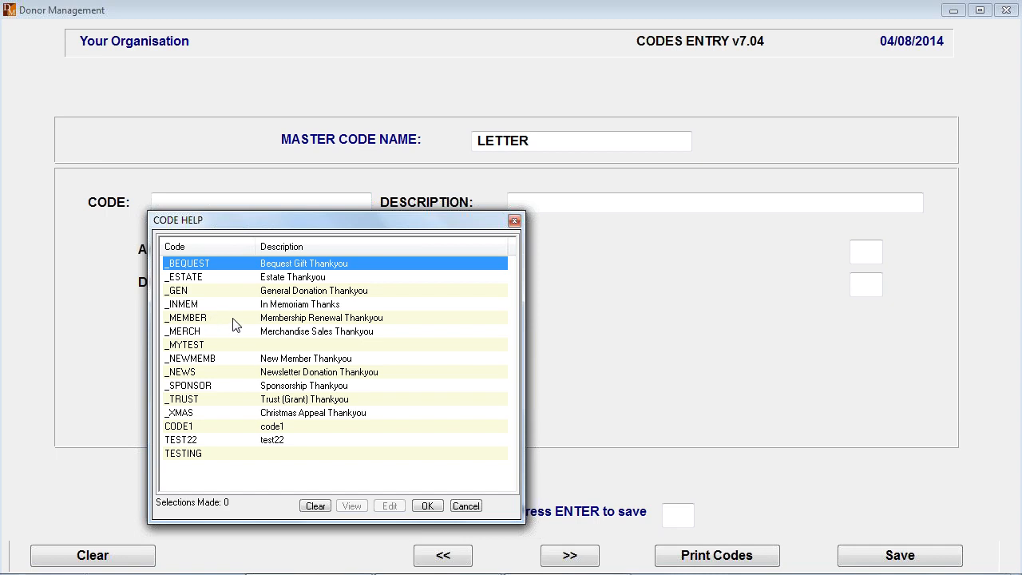
key(Escape)
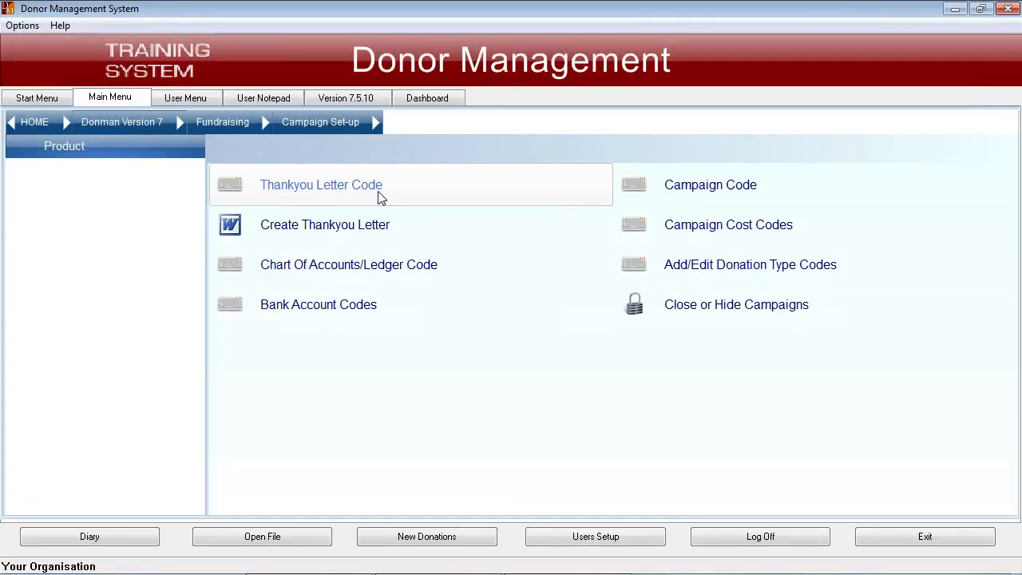
click(331, 188)
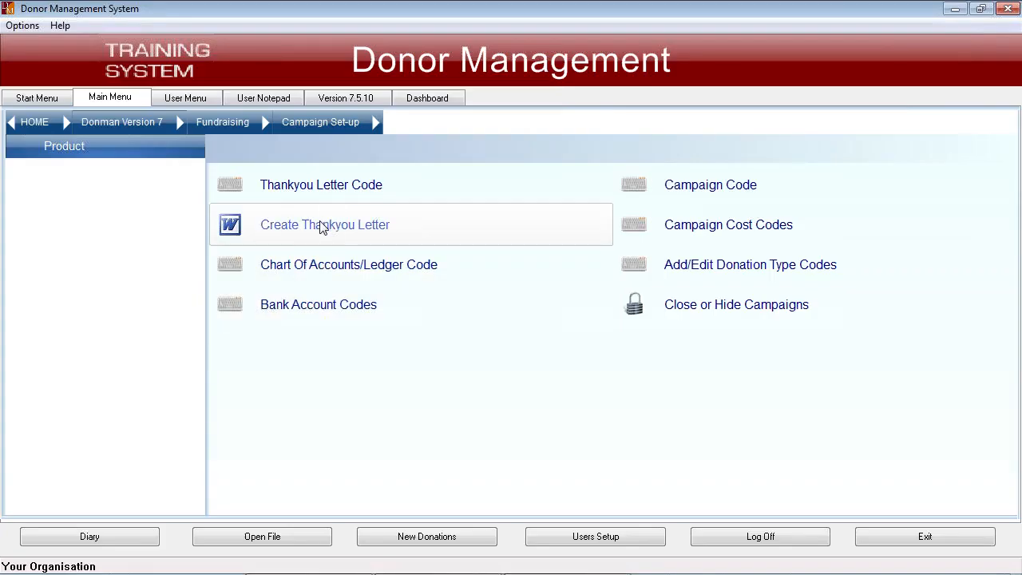
- Start creating a thankyou letter in Microsoft Word and close the blank document without writing anything
click(322, 227)
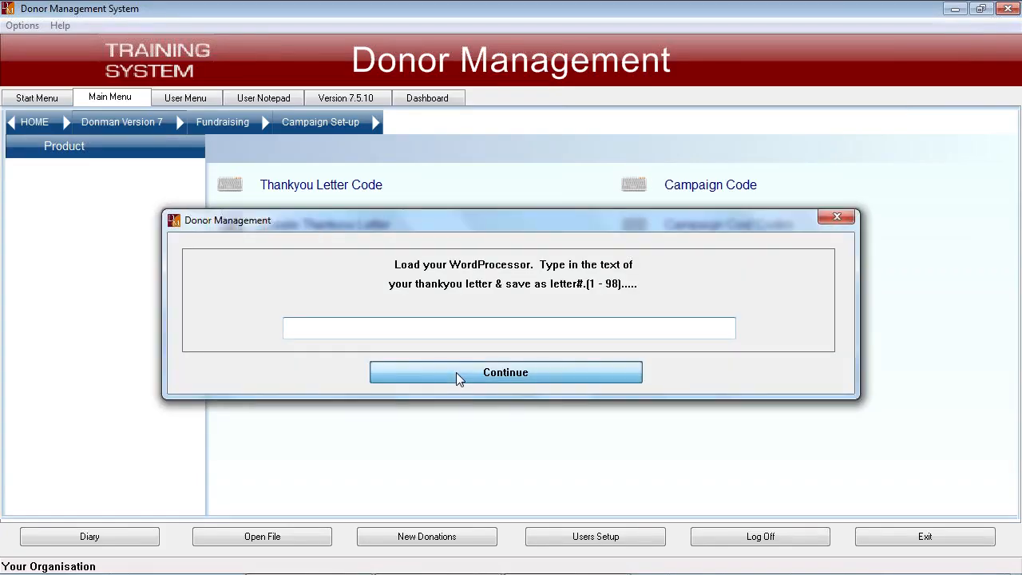
click(458, 375)
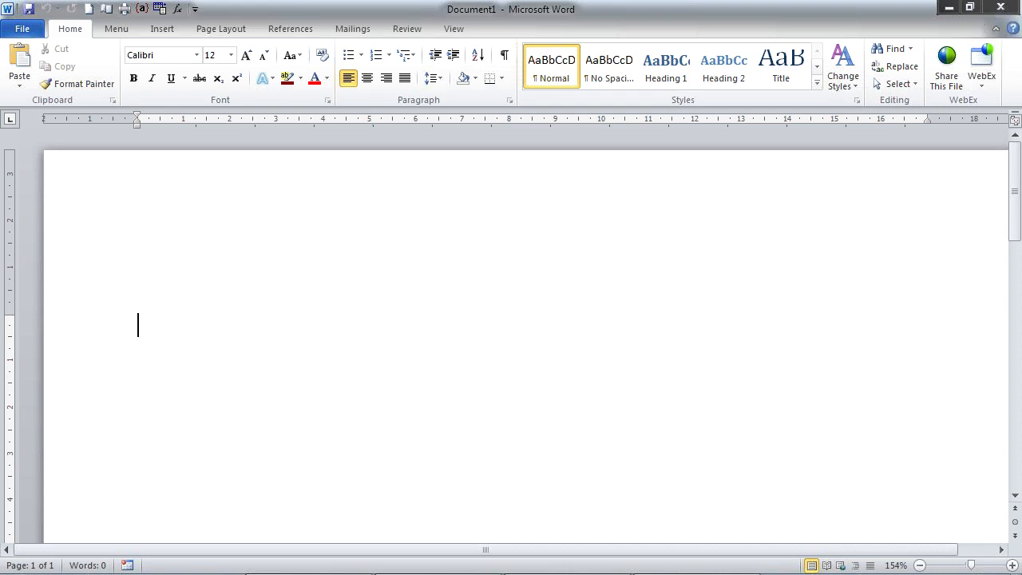
click(1000, 10)
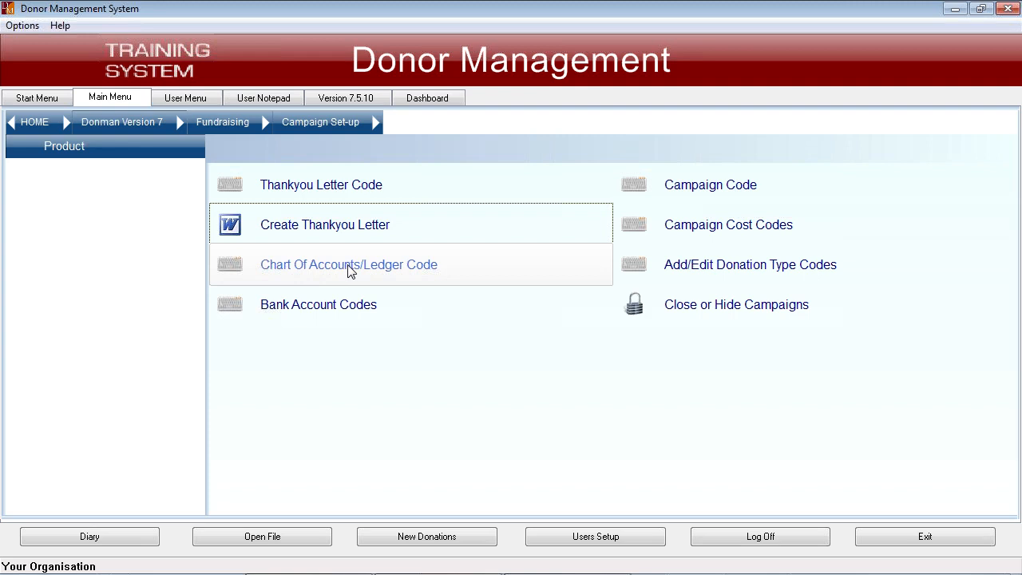
- Load ledger code 4-1400, Donations Received, from the chart of accounts and check its archive and deductible settings
click(349, 269)
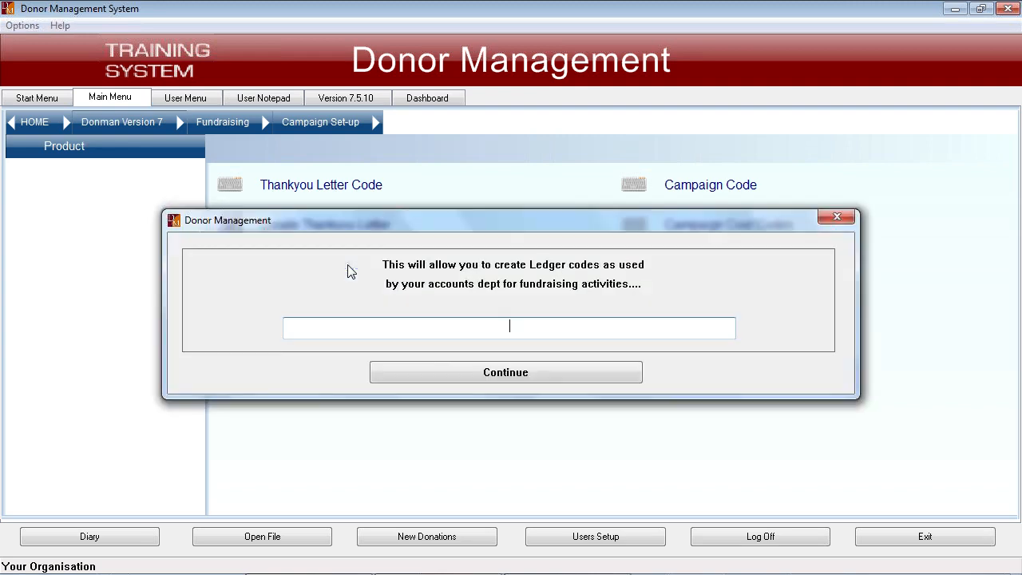
click(451, 373)
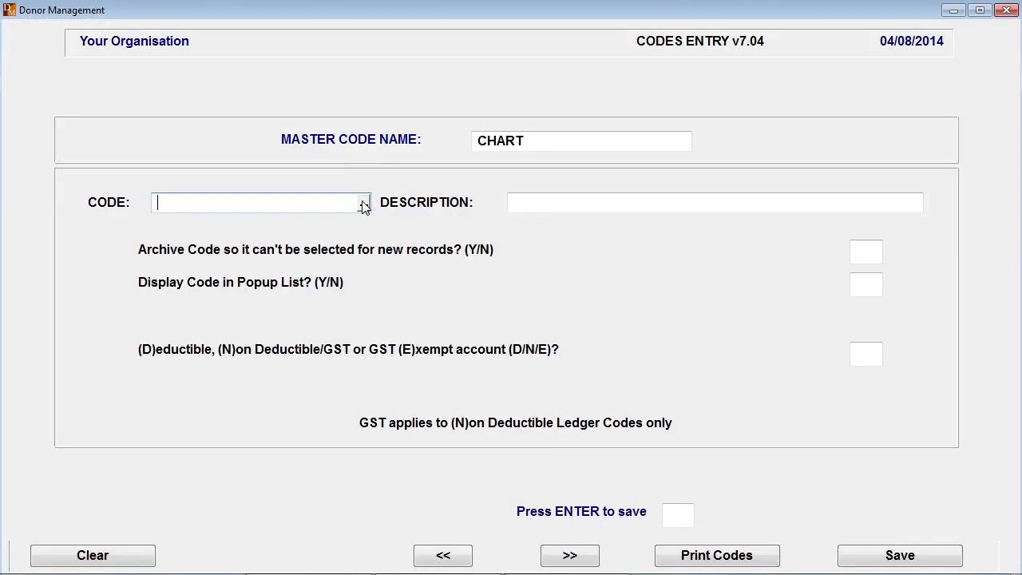
click(366, 203)
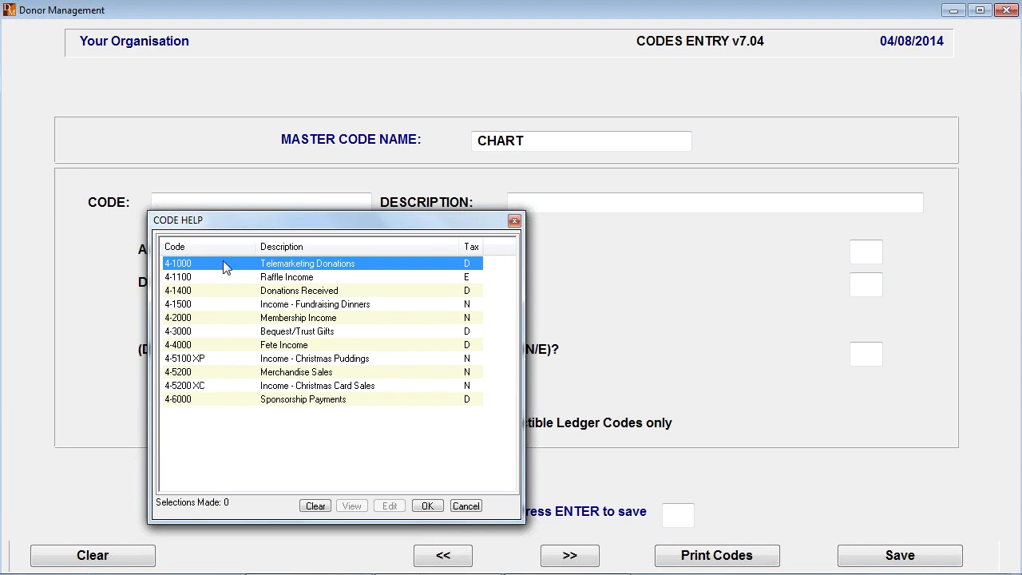
double_click(284, 291)
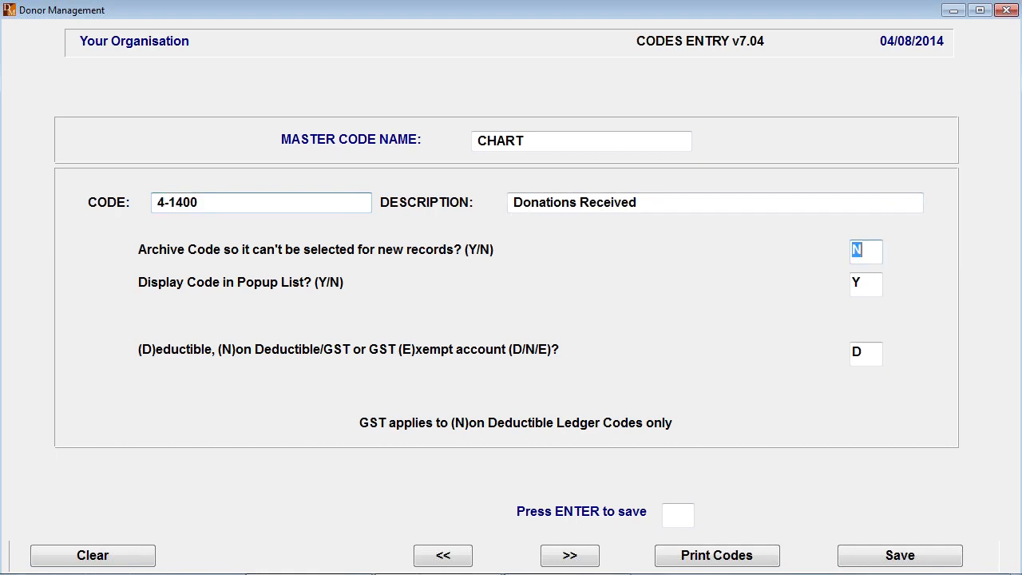
click(873, 254)
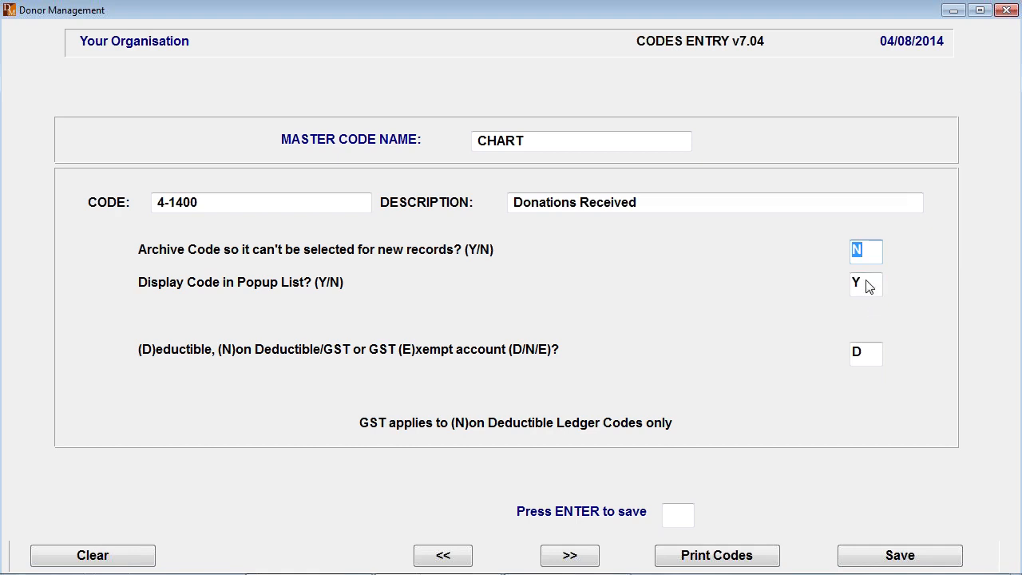
click(871, 356)
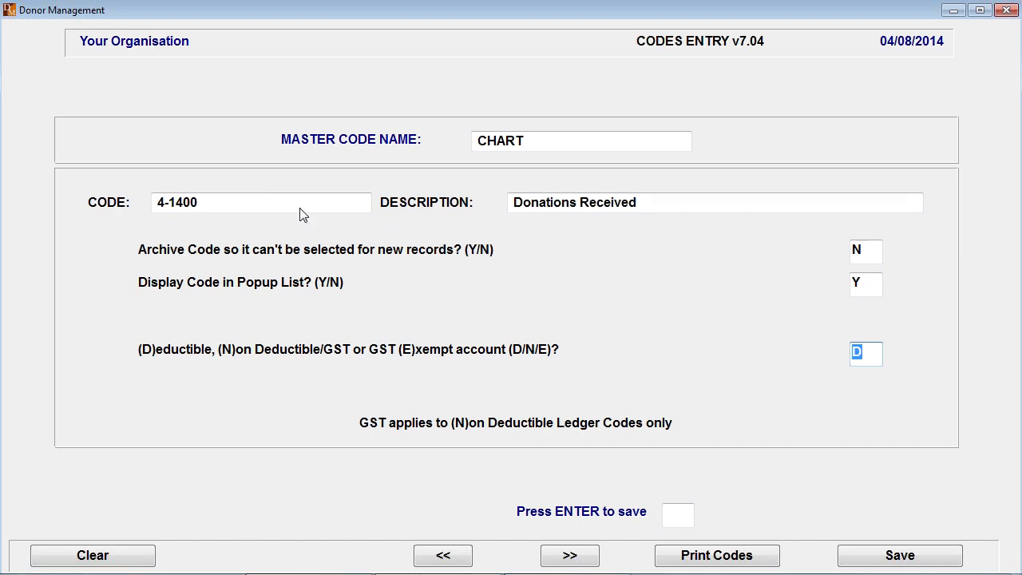
- Load ledger code 4-5200, Merchandise Sales, to compare its deductible and GST setting
click(351, 205)
click(363, 205)
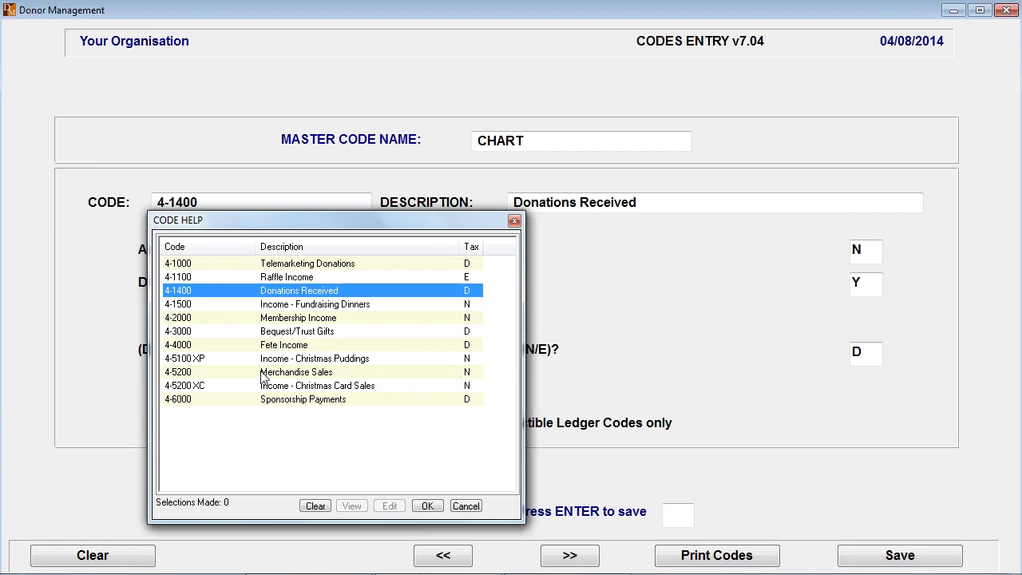
double_click(289, 373)
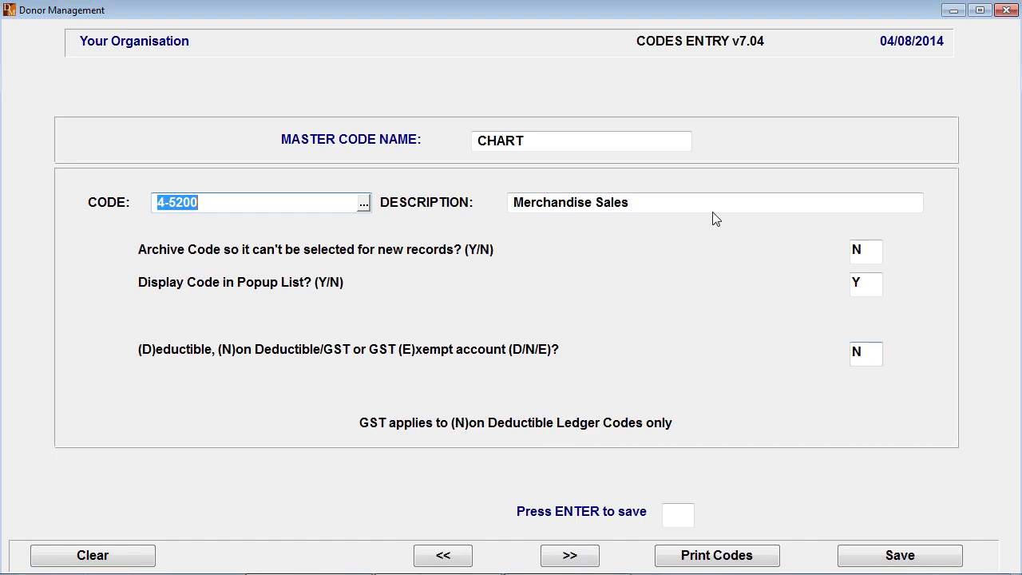
- Open the Bank Account Codes entry and review its bank account and card merchant number fields
key(Escape)
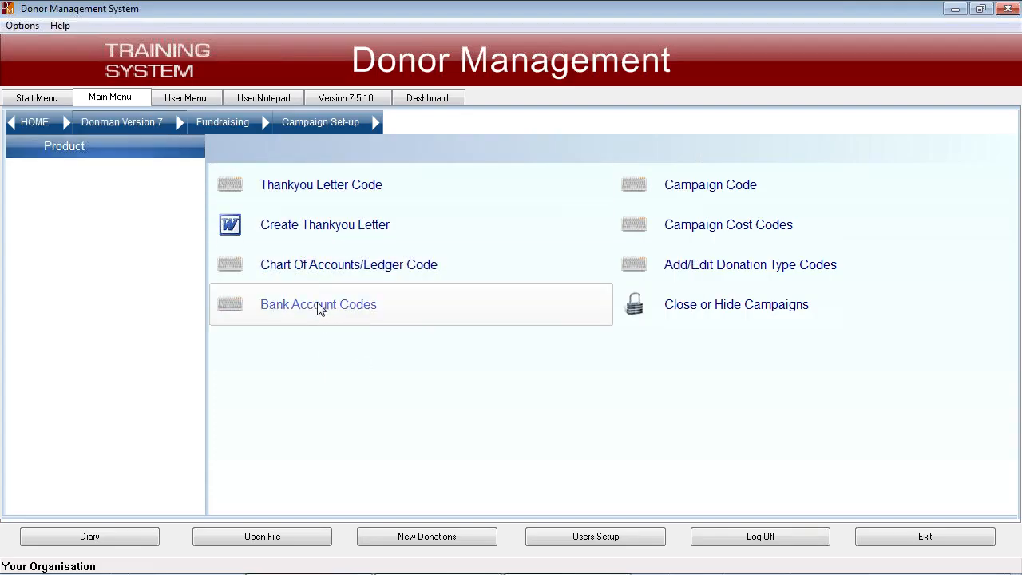
click(318, 306)
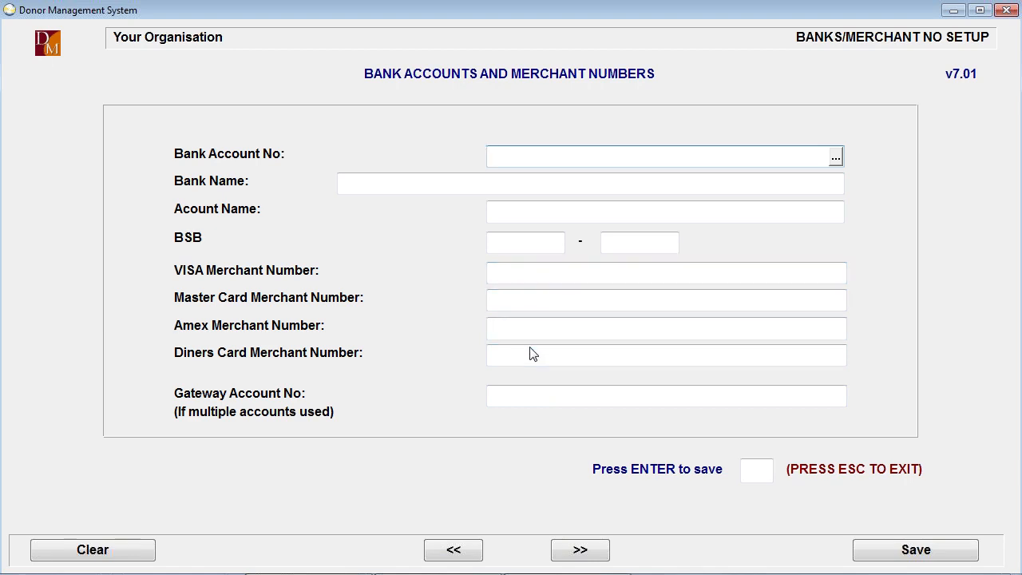
key(Escape)
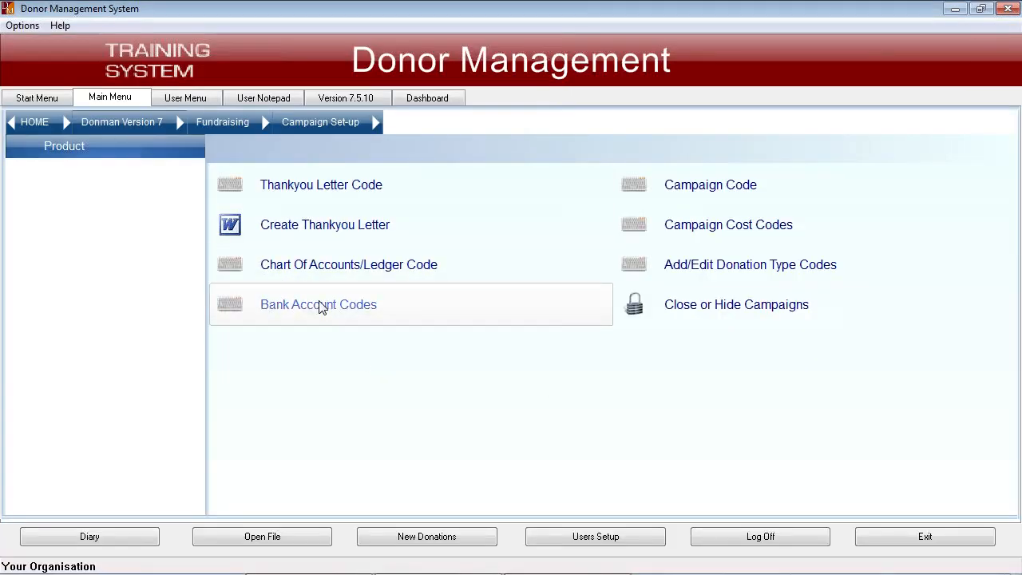
- Open the campaign code setup, browse the list of existing campaigns and load the GENERAL campaign
click(707, 188)
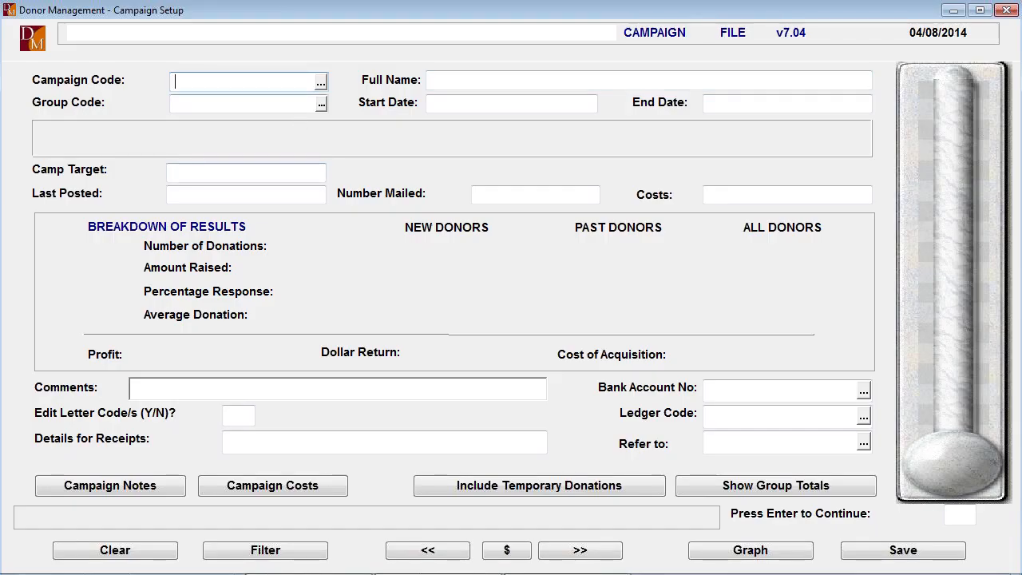
click(320, 82)
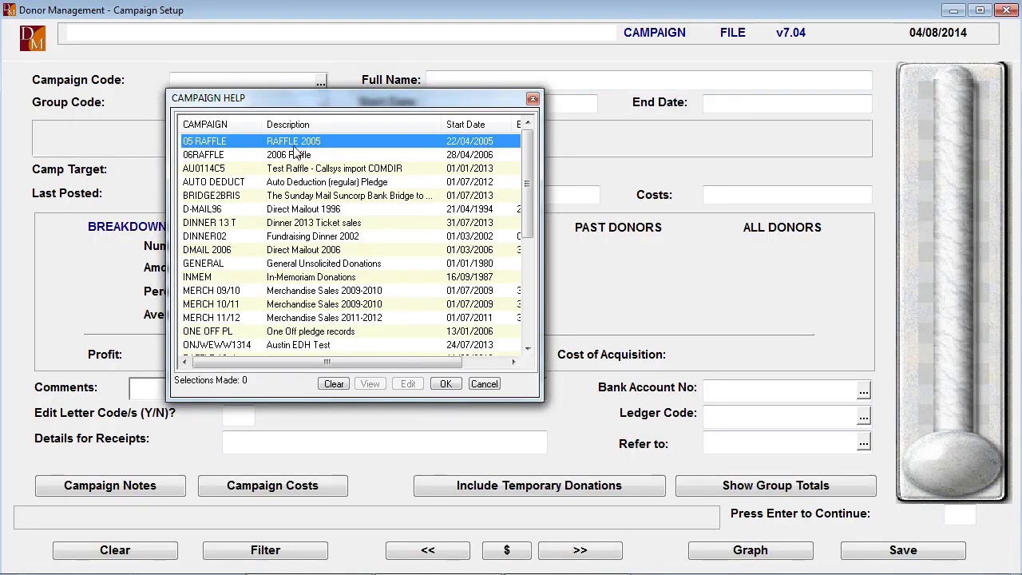
click(527, 349)
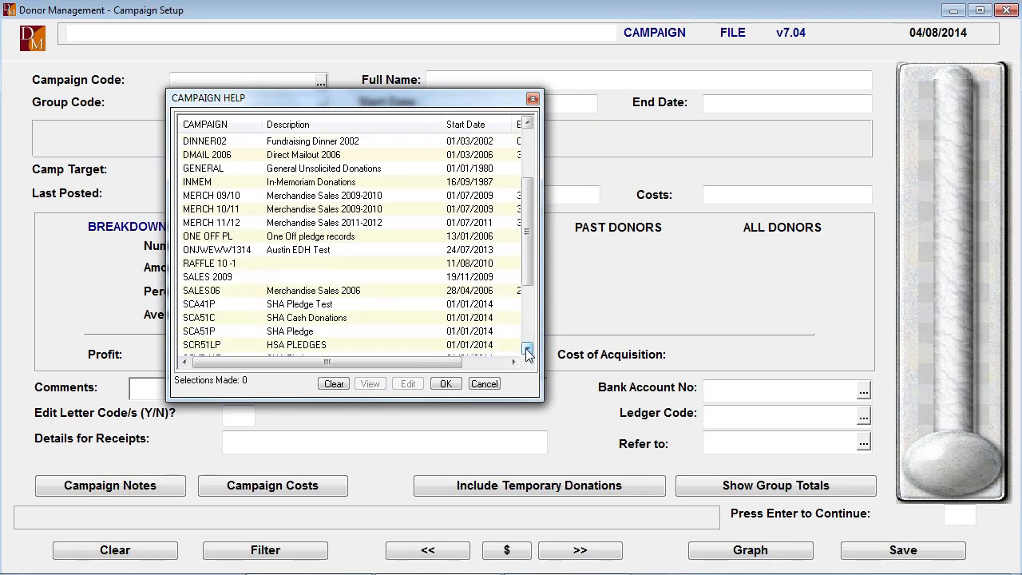
click(527, 350)
click(527, 350)
click(527, 350)
click(527, 350)
click(528, 350)
click(527, 349)
click(527, 349)
click(527, 350)
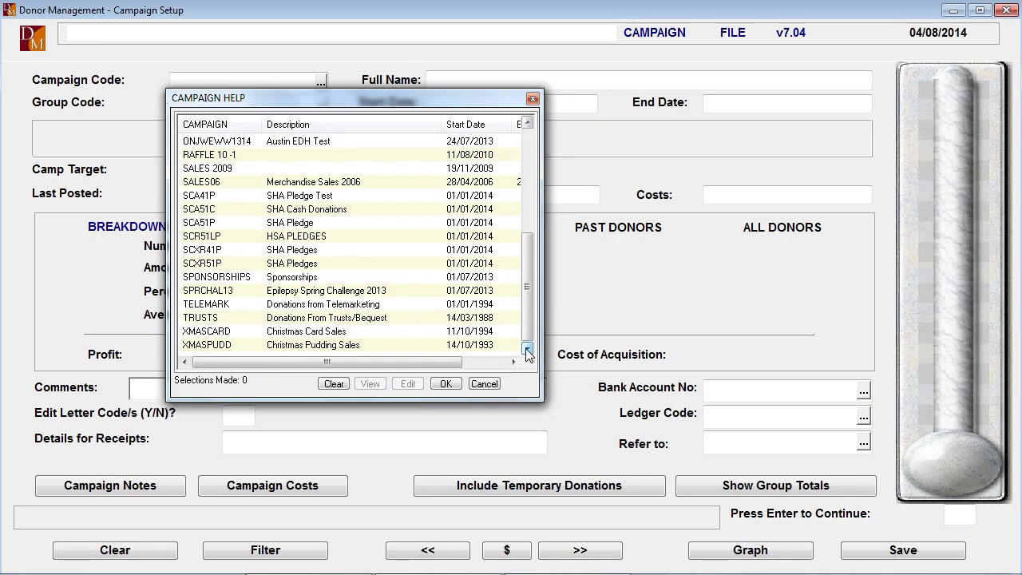
click(527, 143)
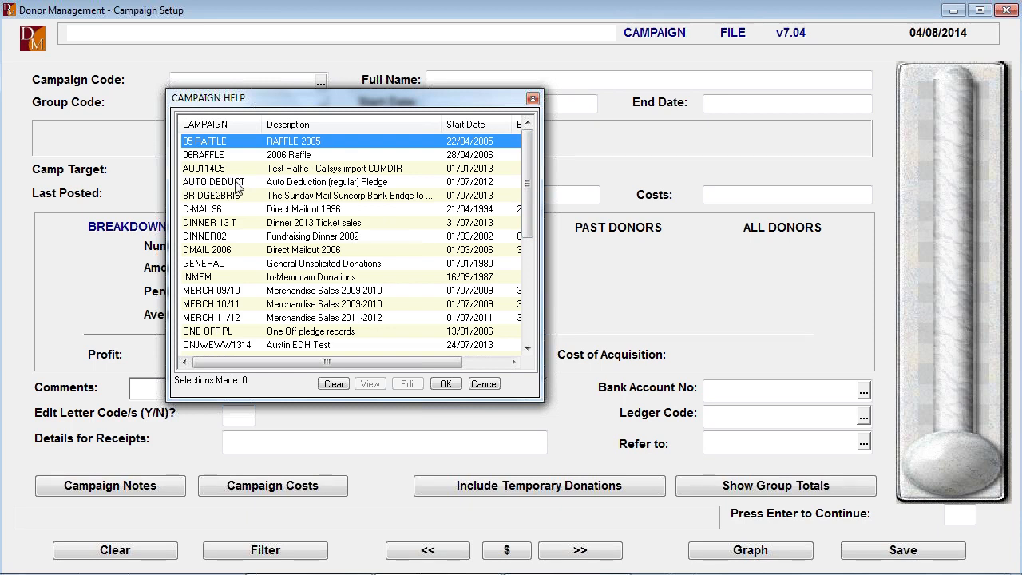
double_click(205, 264)
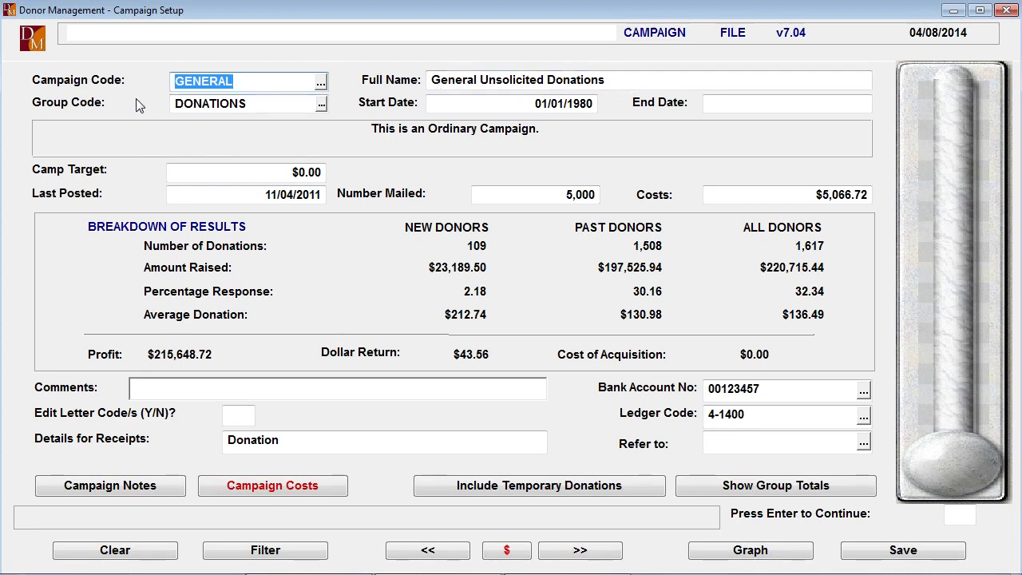
- Set the GENERAL campaign's group code to AUSTIN from the list of campaign groups
key(Return)
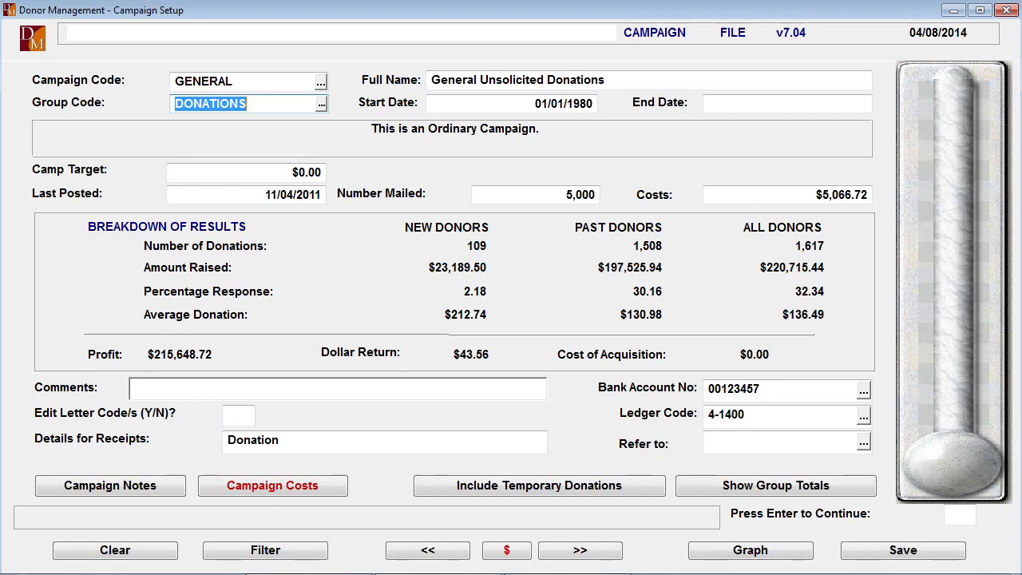
click(321, 104)
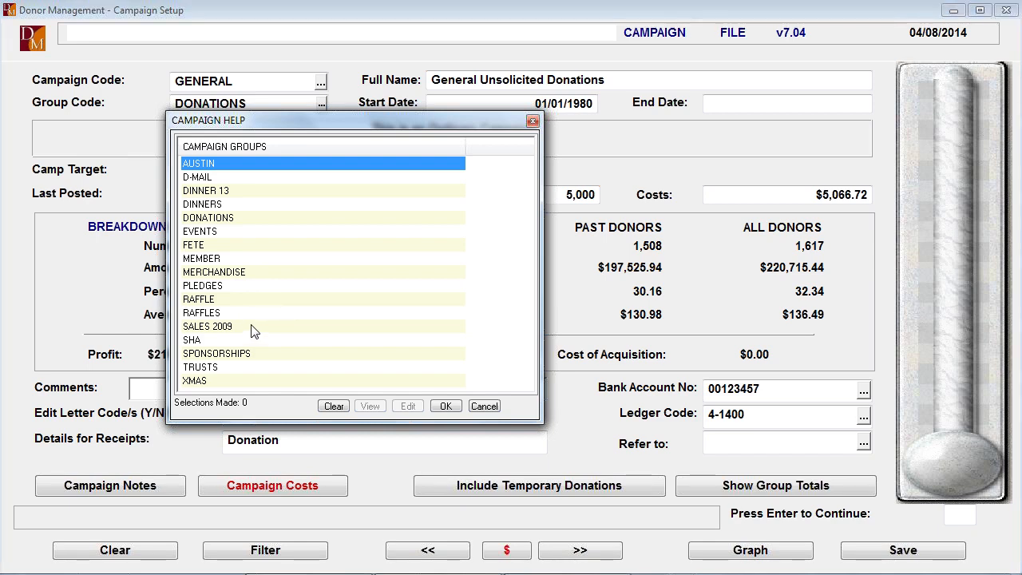
click(444, 406)
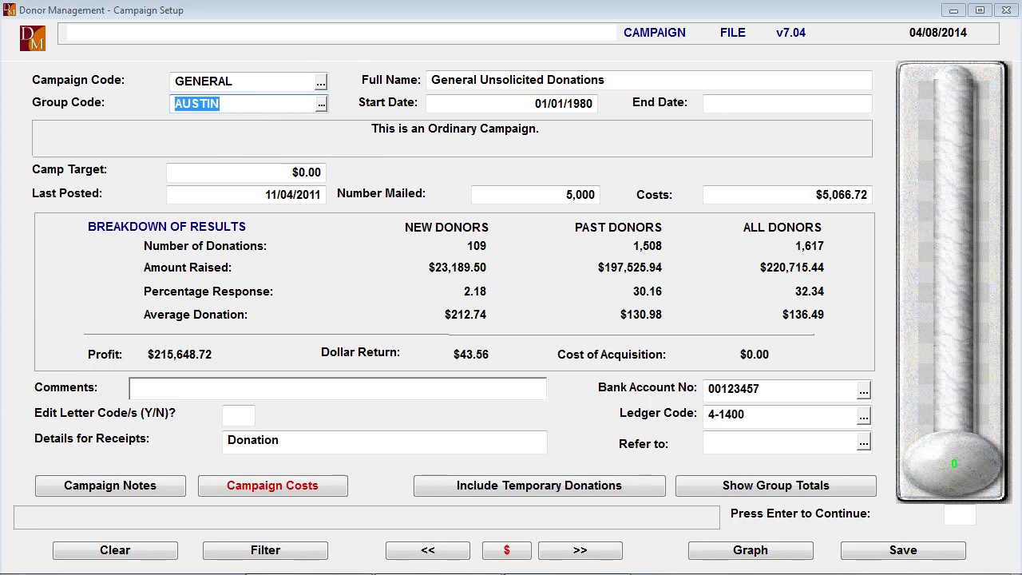
- Check the campaign's start and end dates, and answer N to the campaign type questions from Pledge through Raffle
click(532, 103)
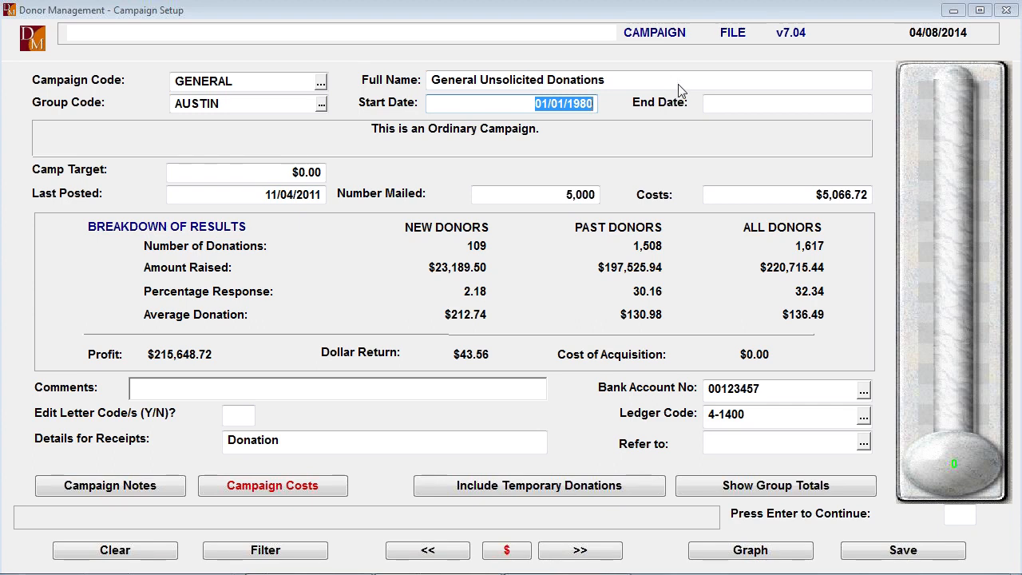
click(739, 104)
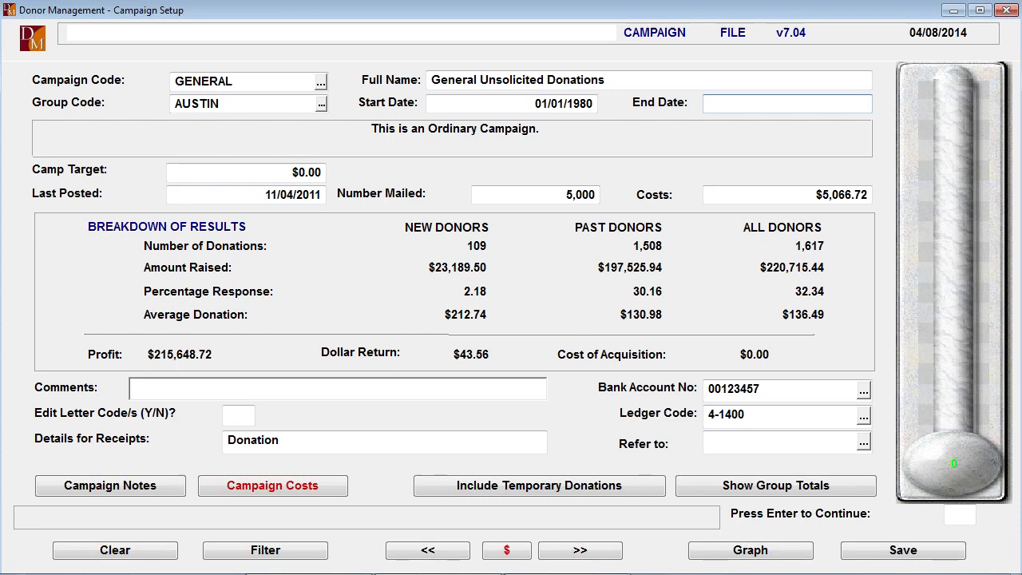
key(Return)
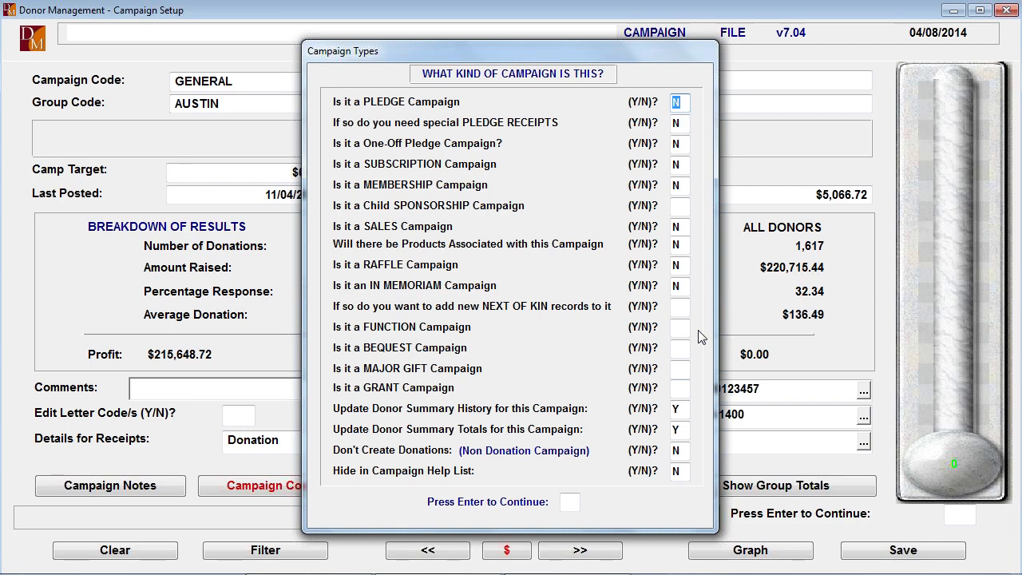
key(Return)
key(Return)
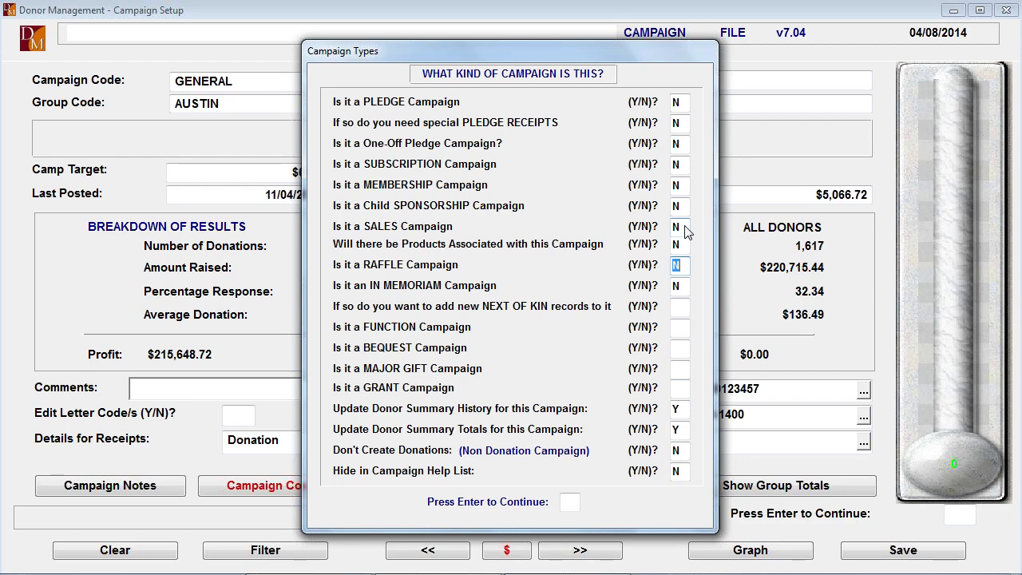
key(Return)
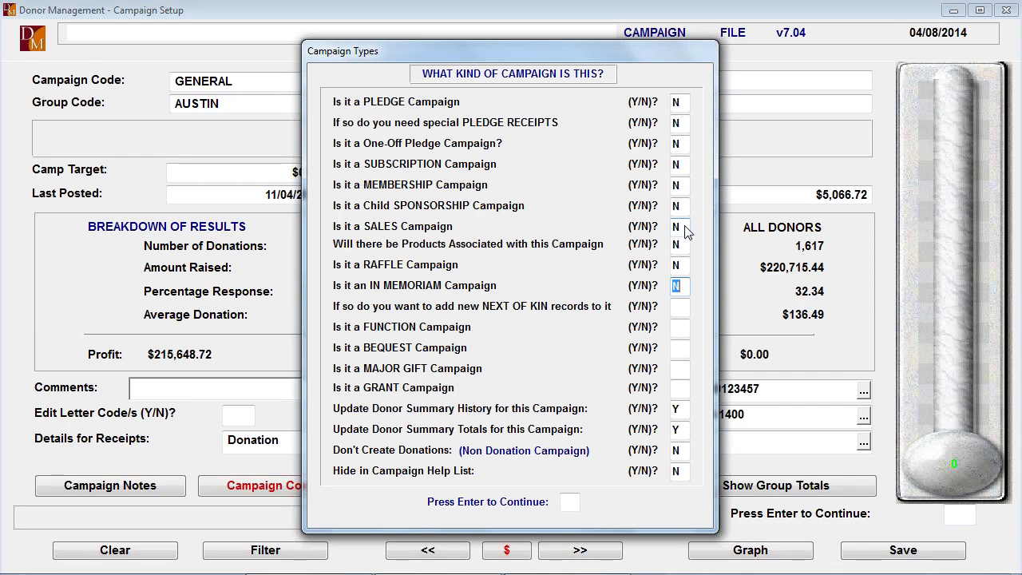
- Answer N to the In Memoriam, Function, Bequest, Major Gift and Grant questions, keep both donor summary updates at Y, and finish the campaign types
key(Return)
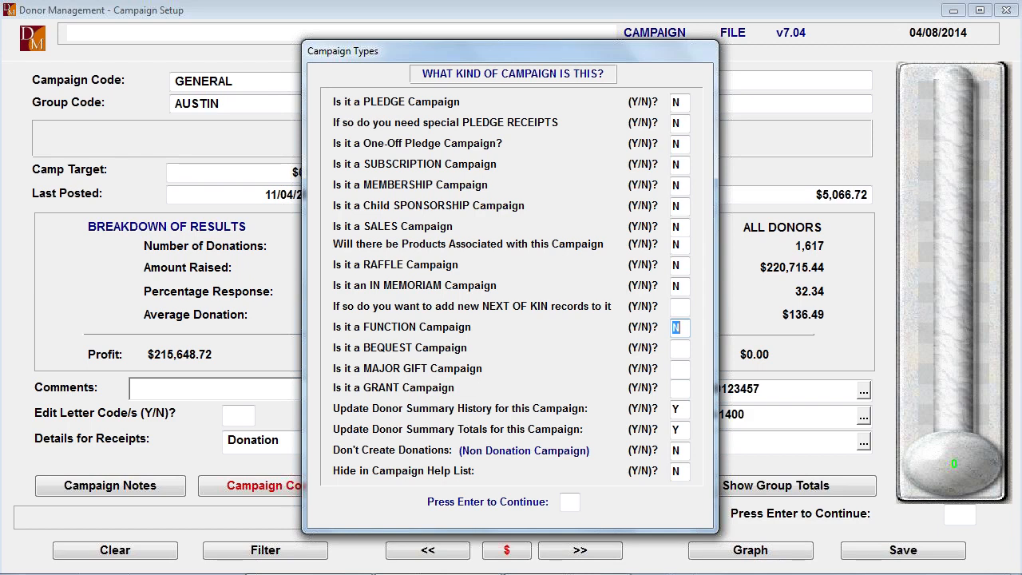
key(Return)
key(Return)
key(Return)
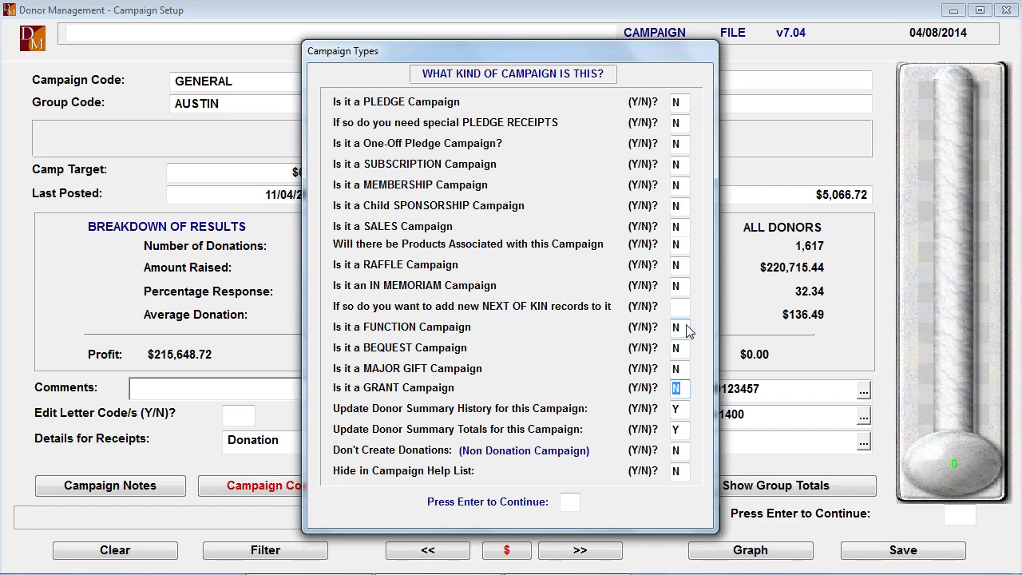
key(Return)
key(Return)
key(Return)
key(Return)
key(Return)
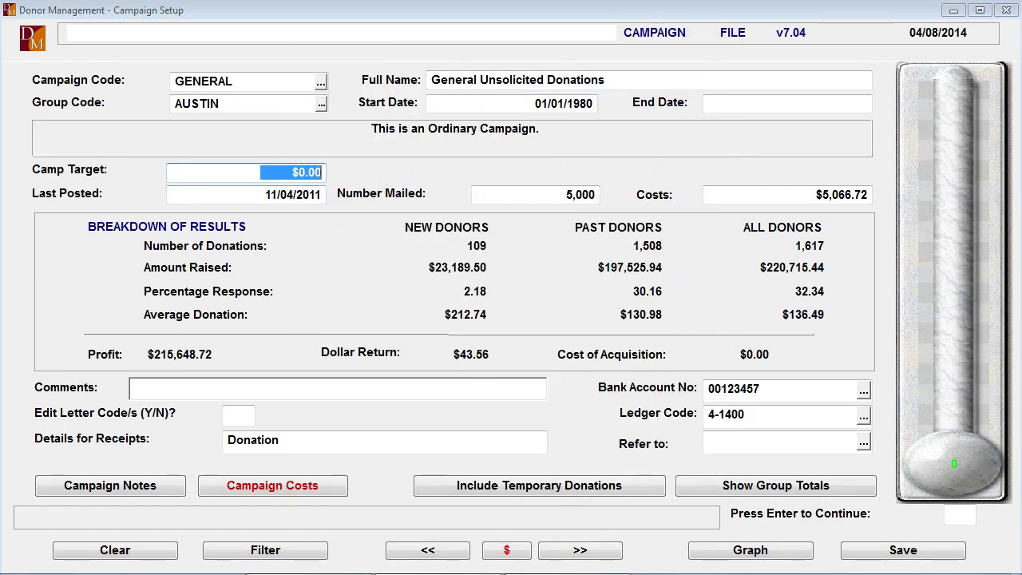
- Try a campaign target of $1,000 and one of $2,000,000 for the GENERAL campaign
text(1000)
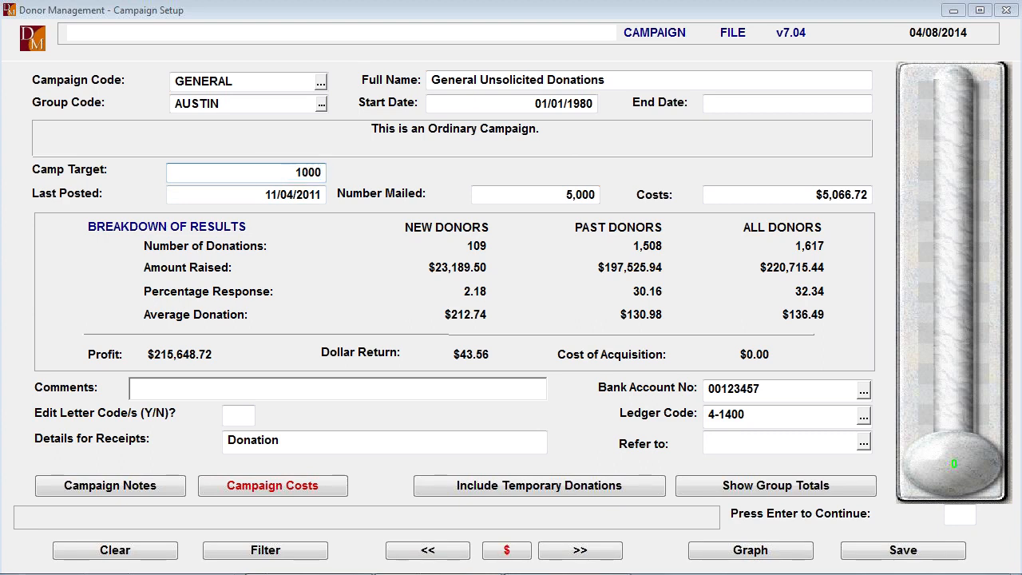
key(Return)
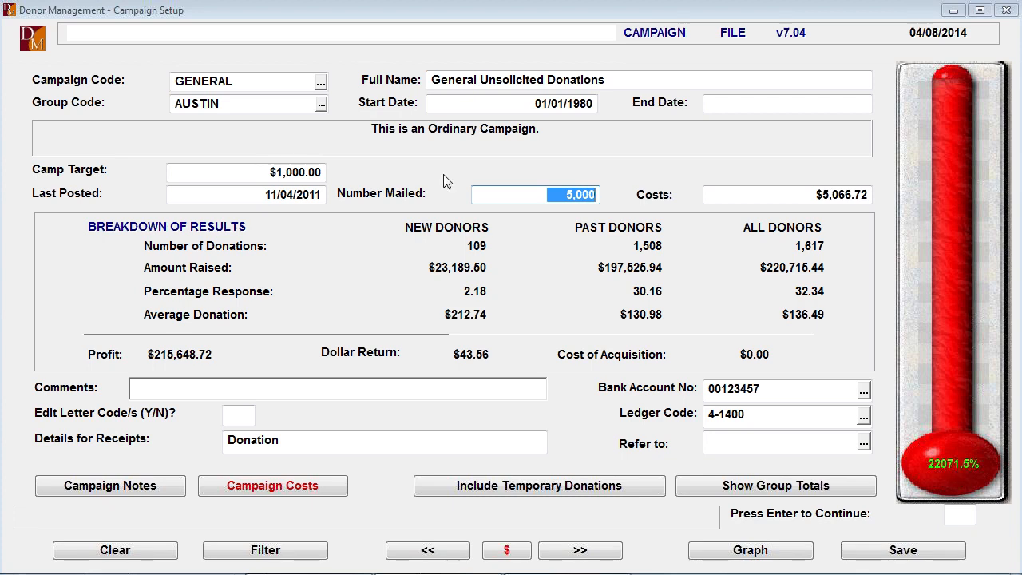
click(298, 174)
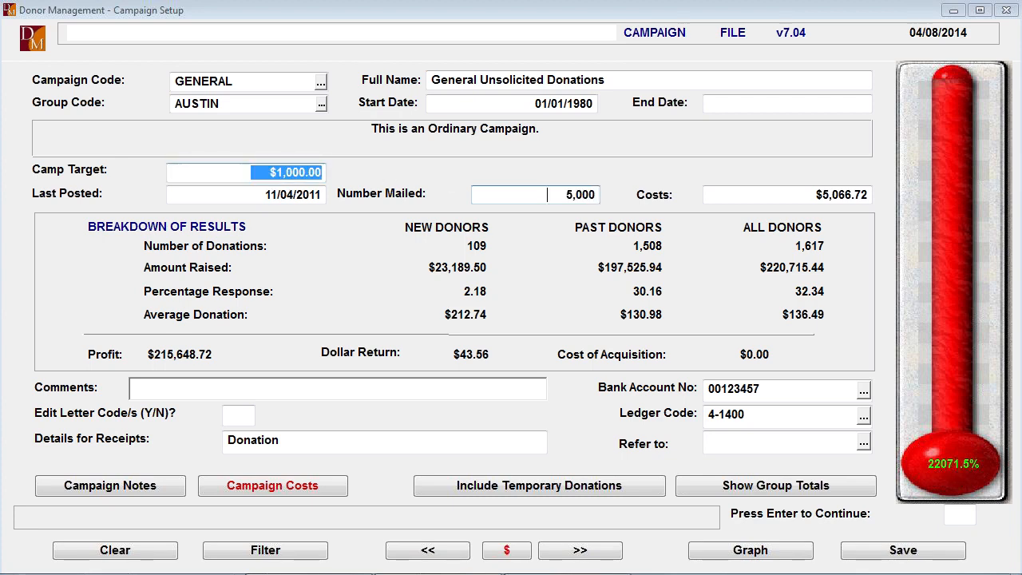
text(2000000)
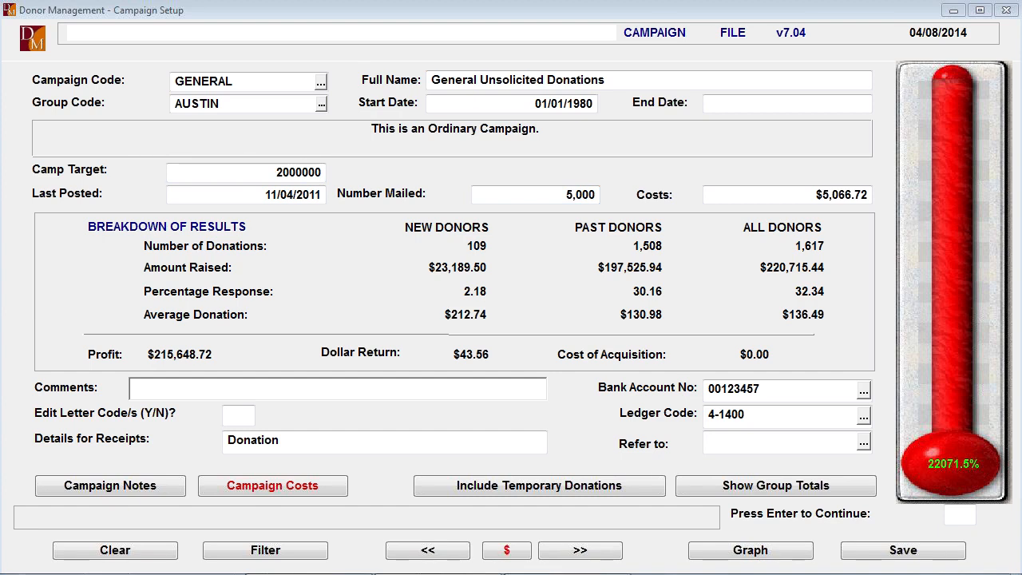
key(Return)
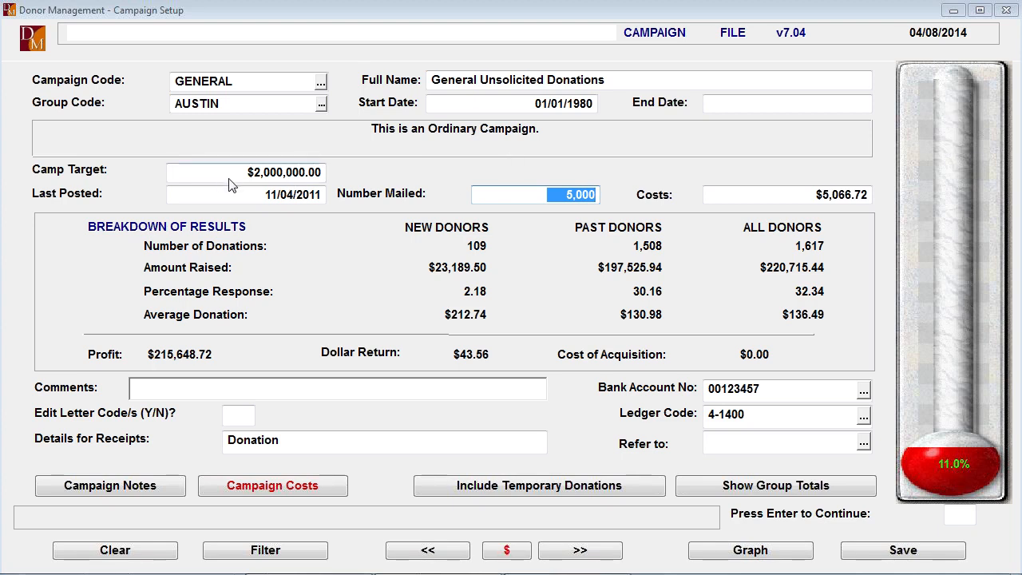
- Set the GENERAL campaign's target to $200,000
click(320, 172)
key(BackSpace)
key(BackSpace)
key(BackSpace)
key(BackSpace)
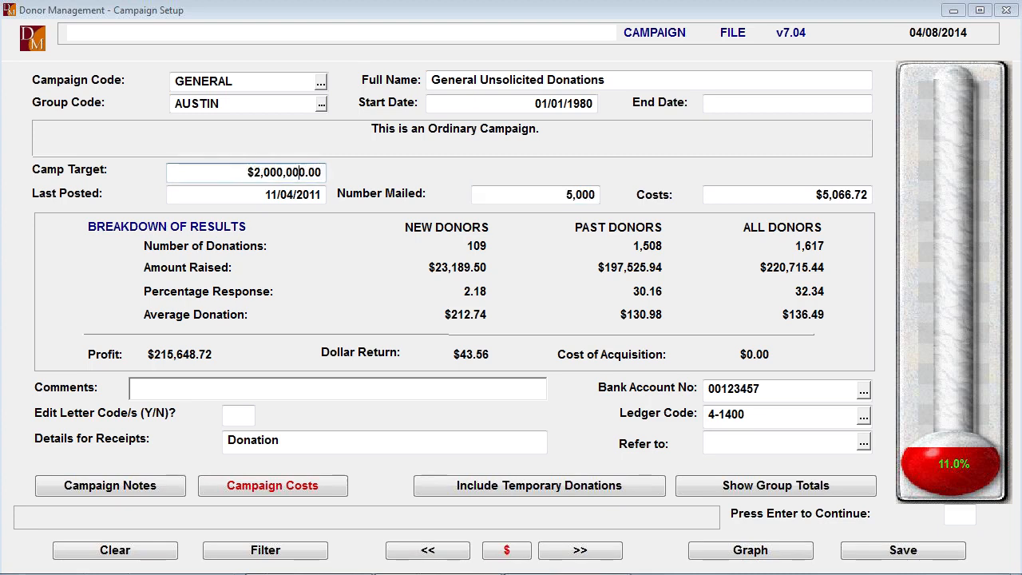
key(Return)
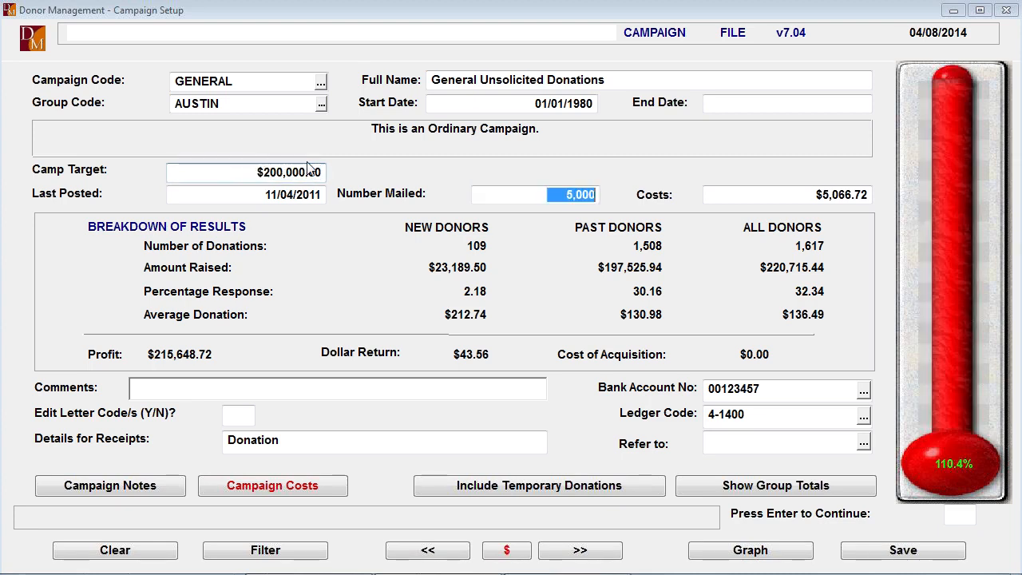
- Review the GENERAL campaign's target, number mailed and costs fields
key(Return)
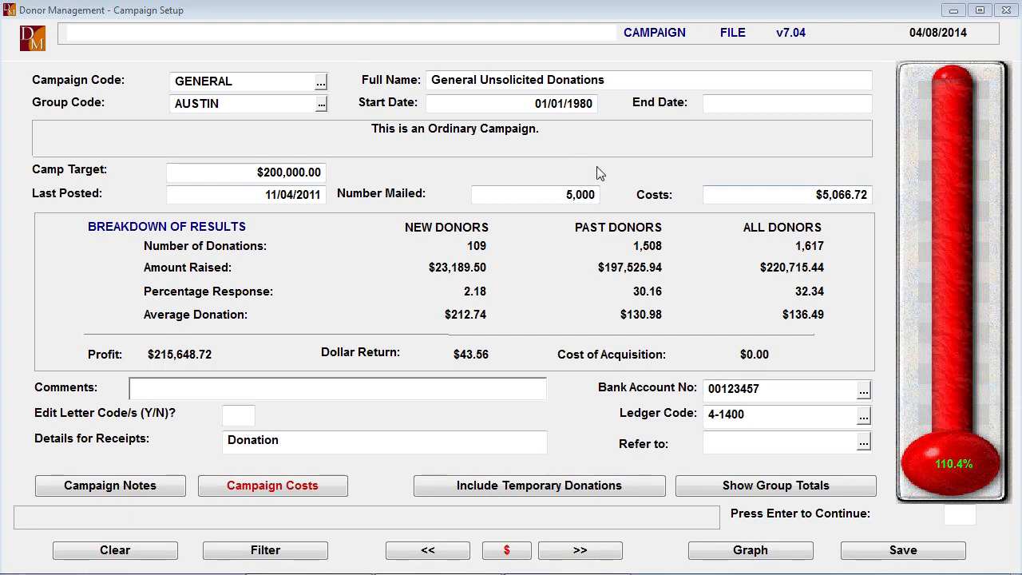
click(569, 196)
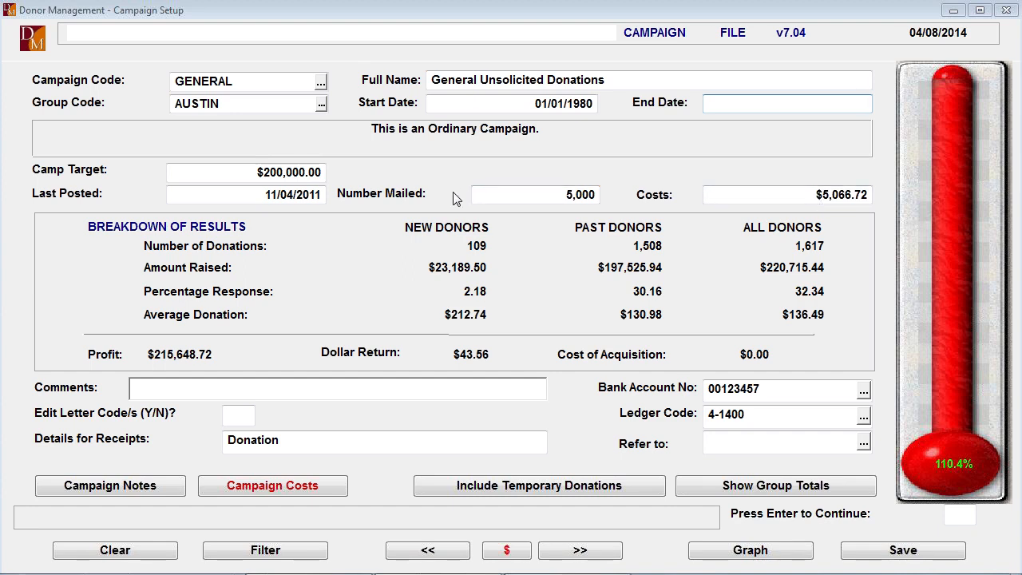
click(235, 180)
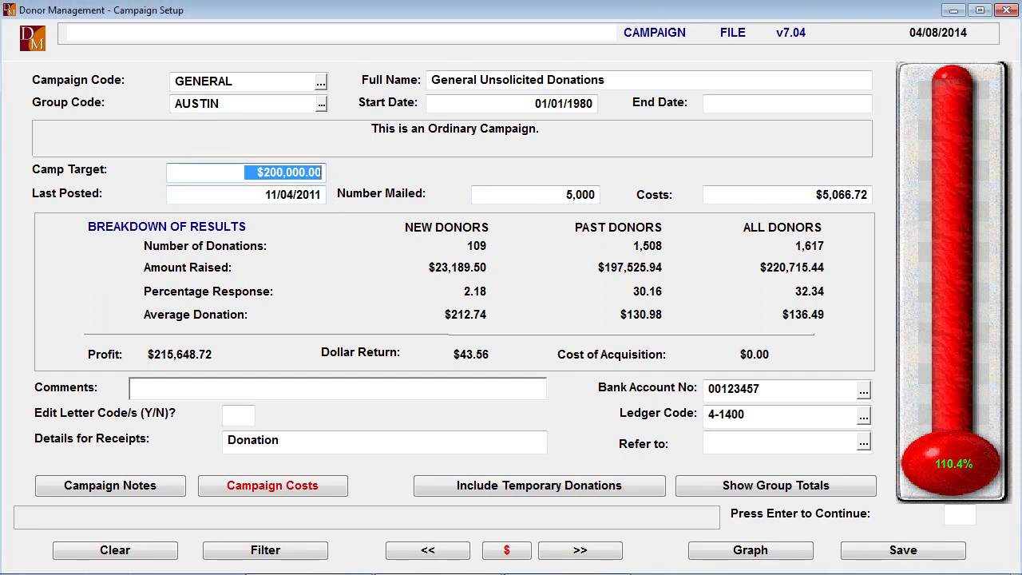
key(Return)
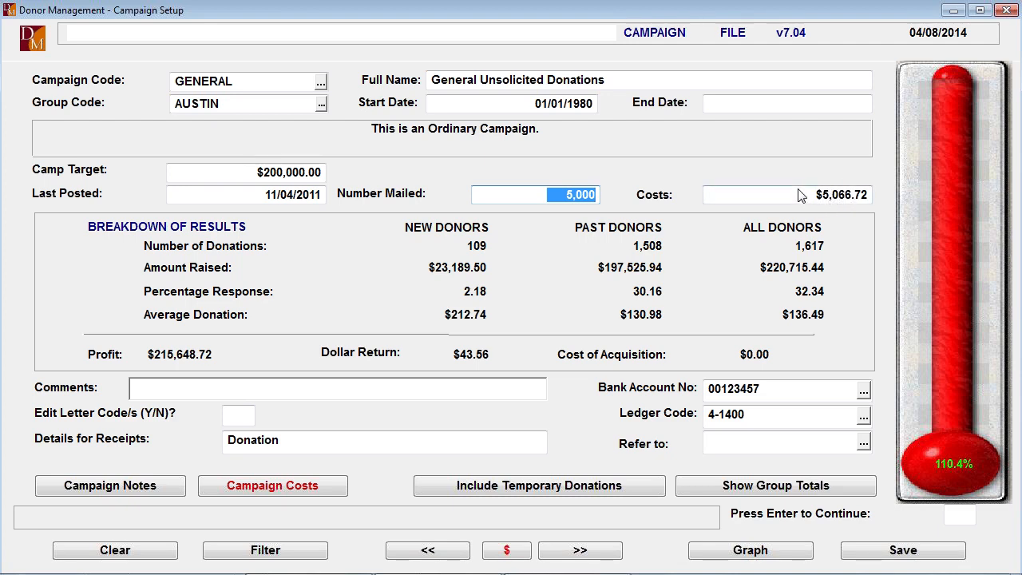
key(Return)
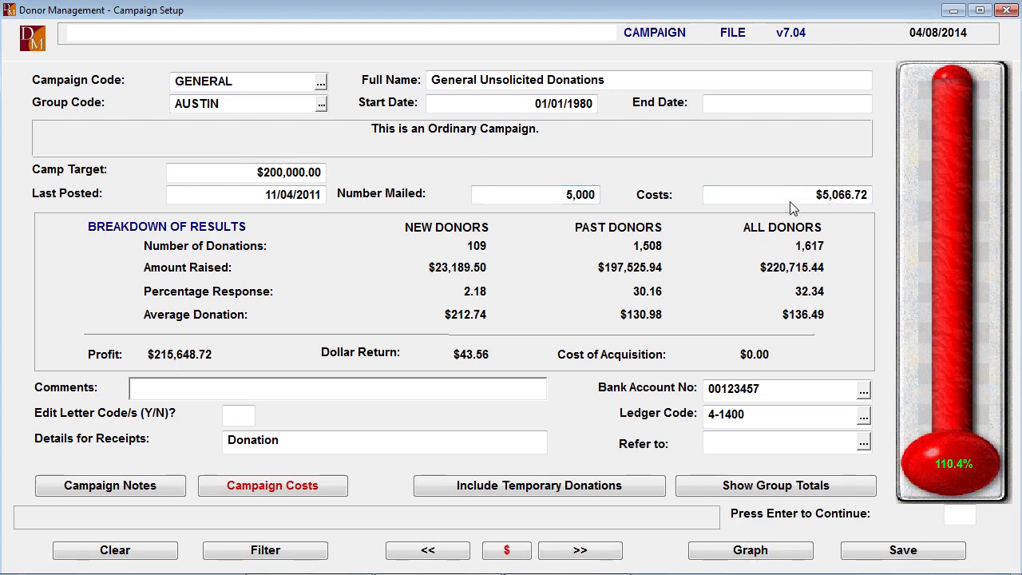
- Answer Y to editing the letter codes and choose _GEN, General Donation Thankyou, as the first-donation letter
key(Return)
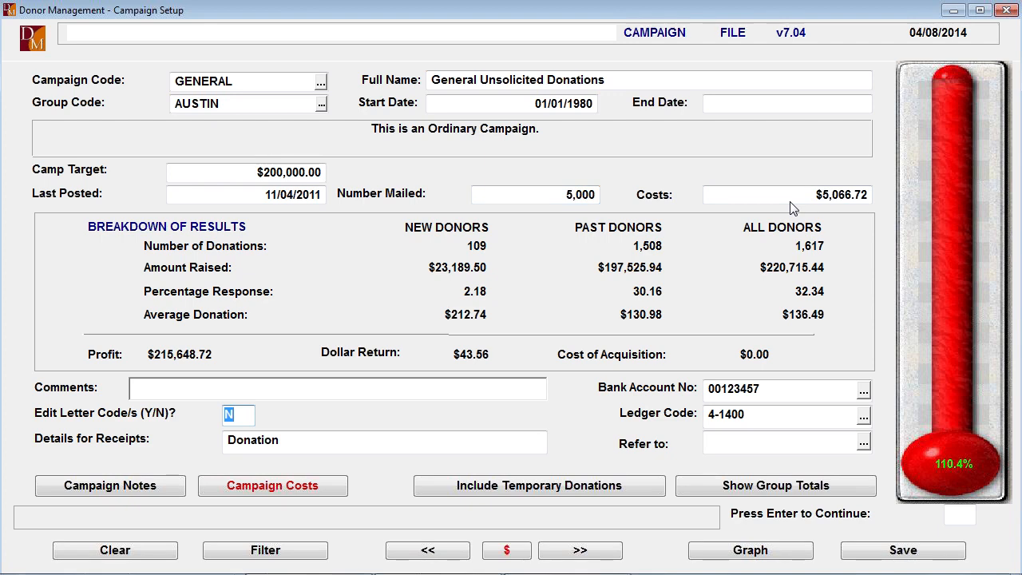
text(Y)
key(Return)
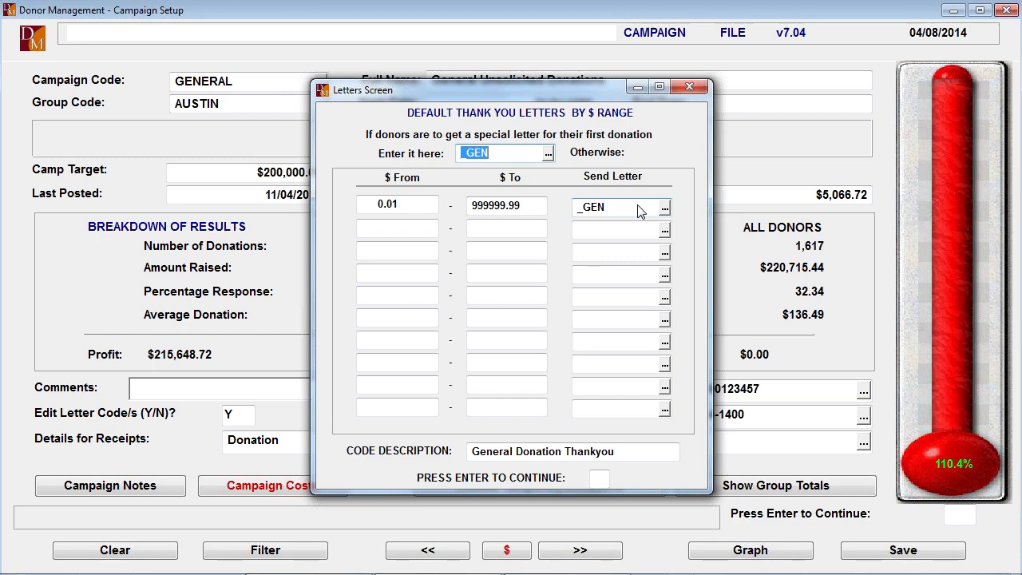
key(F2)
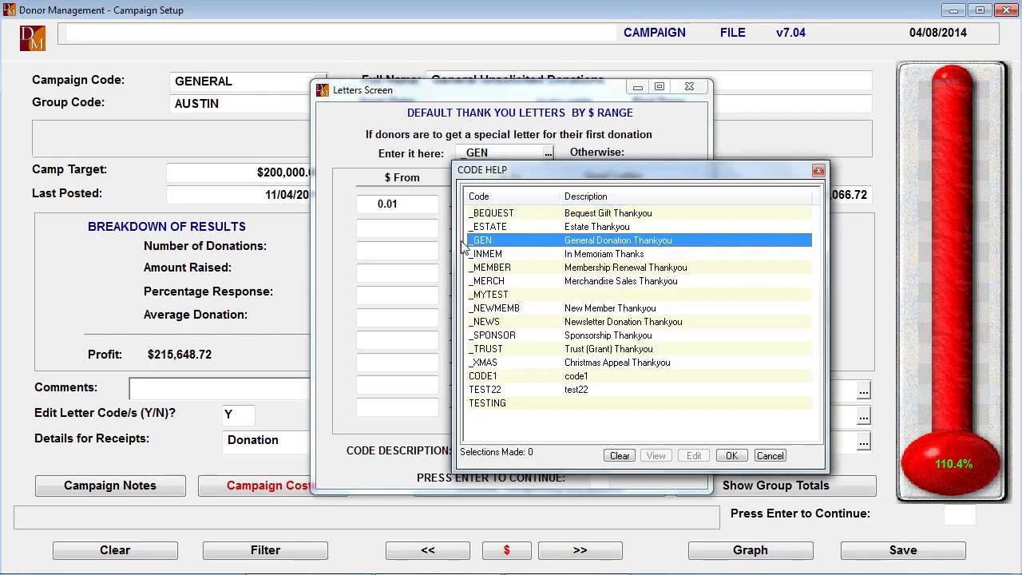
double_click(495, 243)
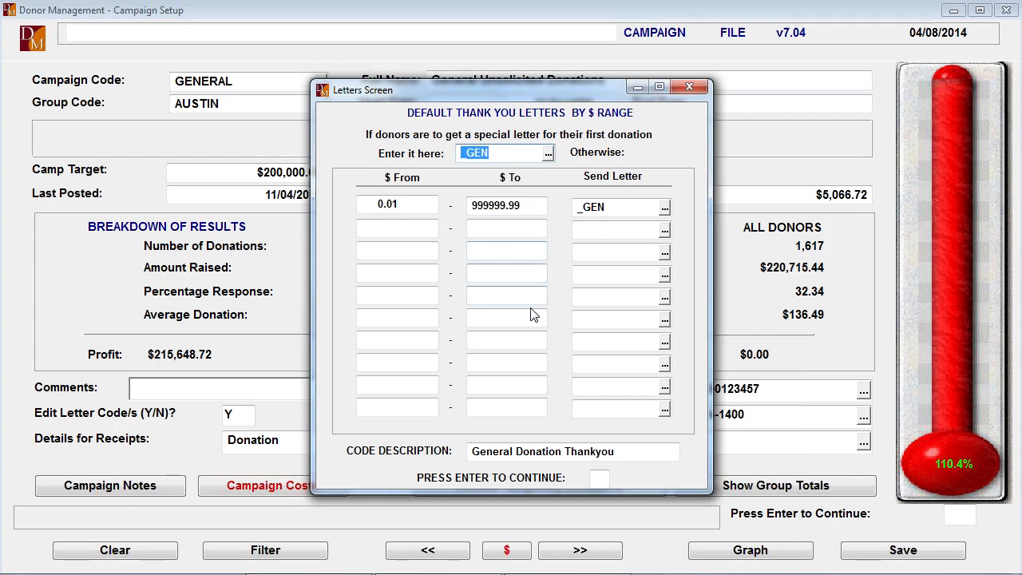
- Keep the _GEN letter for donations from 0.01 to 999999.99 and accept the default thank-you letters
key(Return)
key(Return)
key(Return)
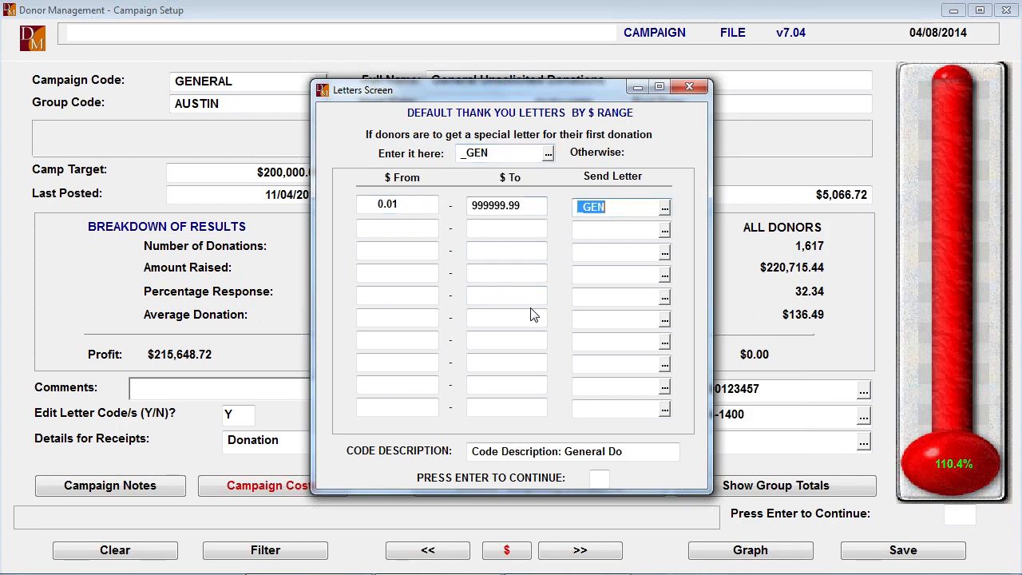
key(Escape)
key(Return)
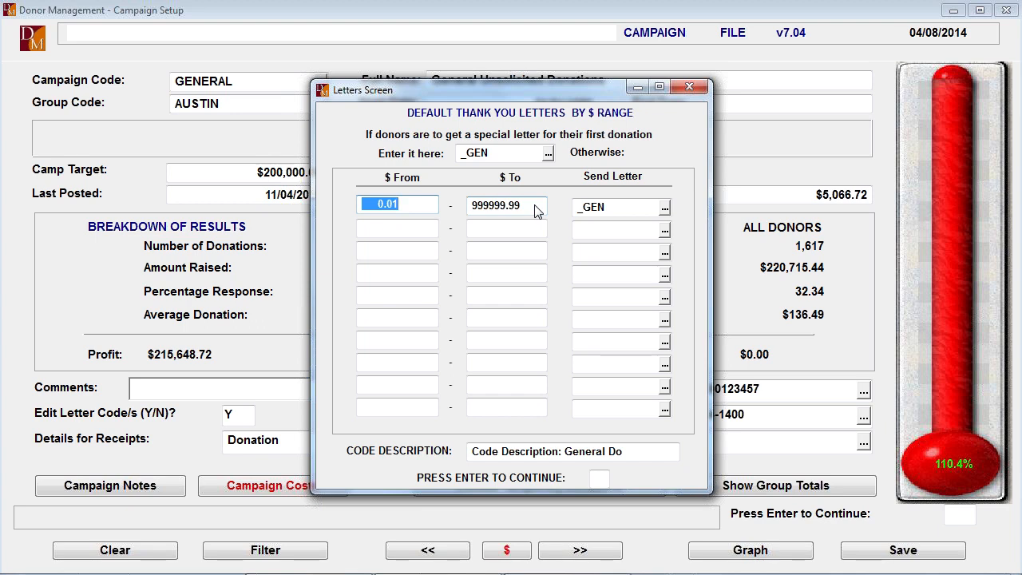
key(Return)
key(Return)
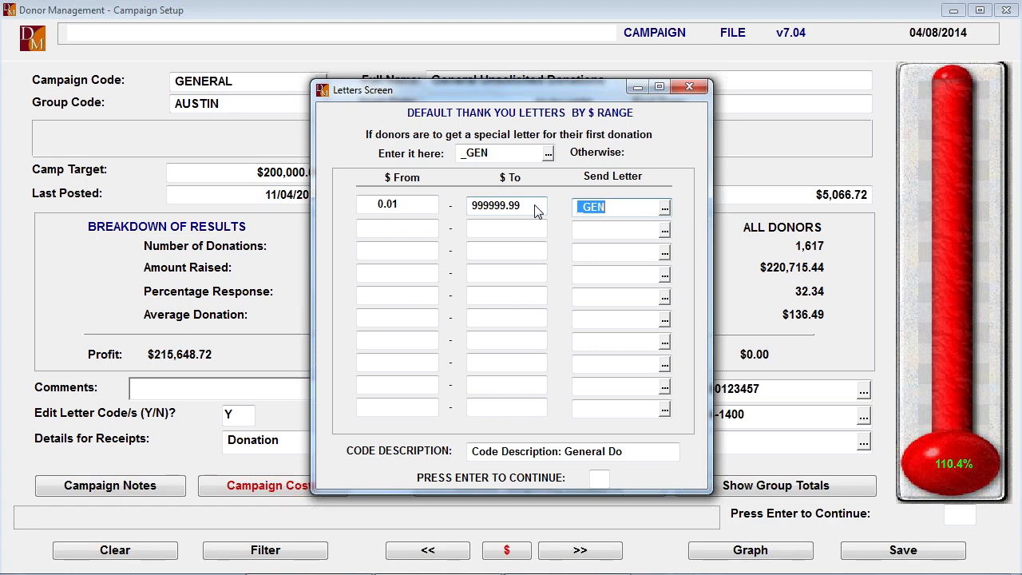
key(Return)
key(Return)
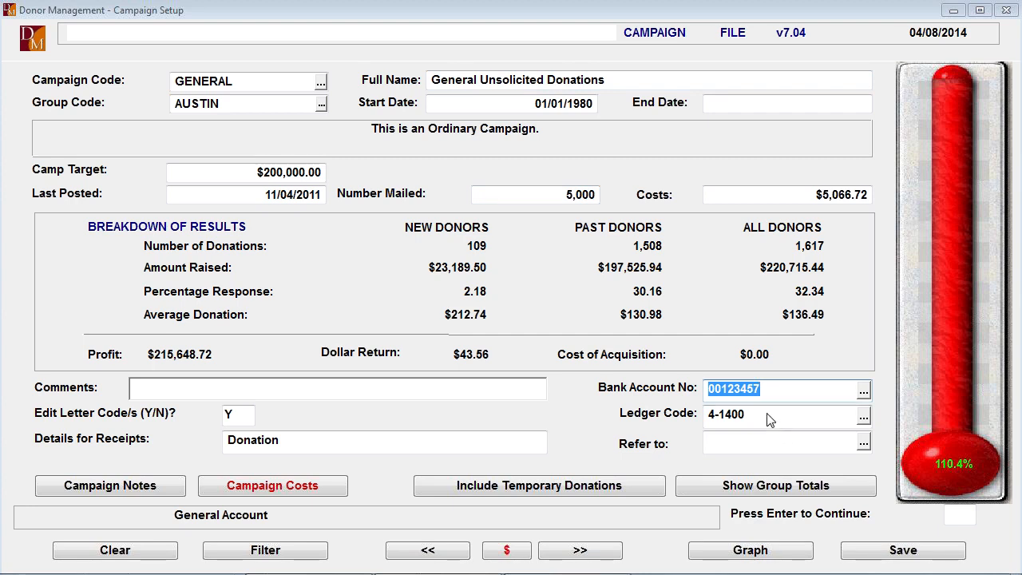
- Keep the bank account, pick ledger code 4-1400 Donations Received, and keep Donation as the details for receipts
key(Return)
click(867, 417)
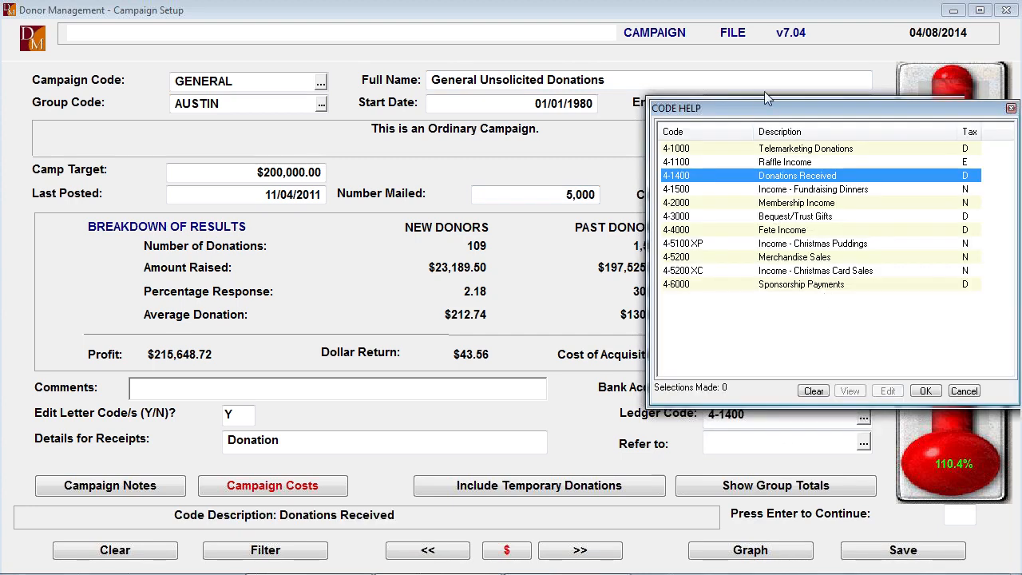
click(928, 390)
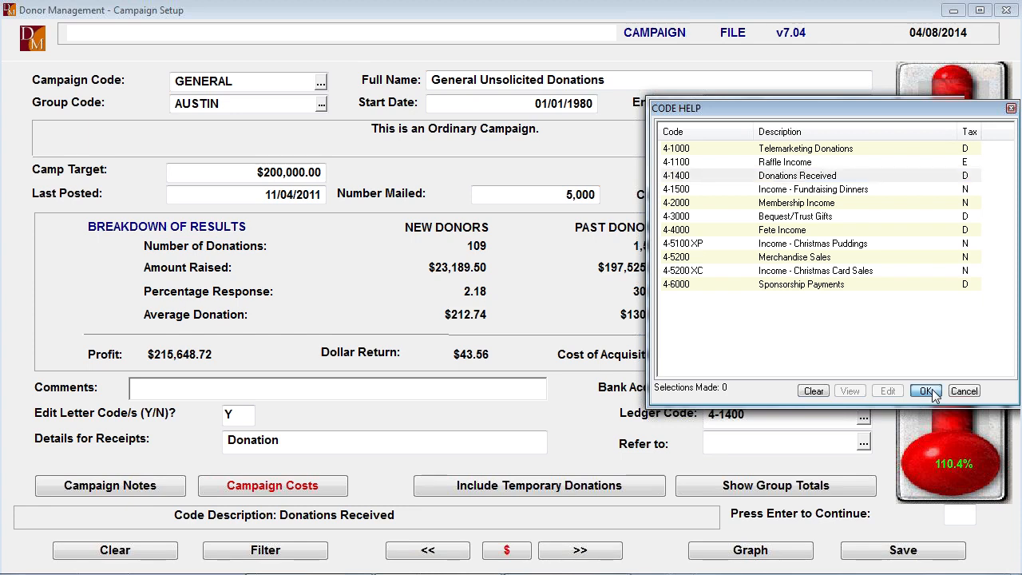
key(Return)
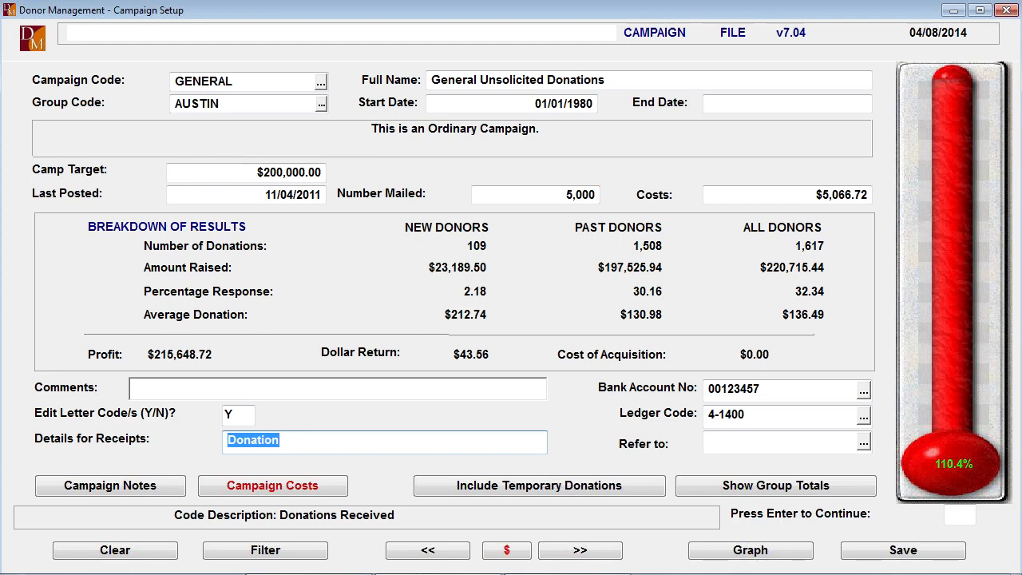
key(End)
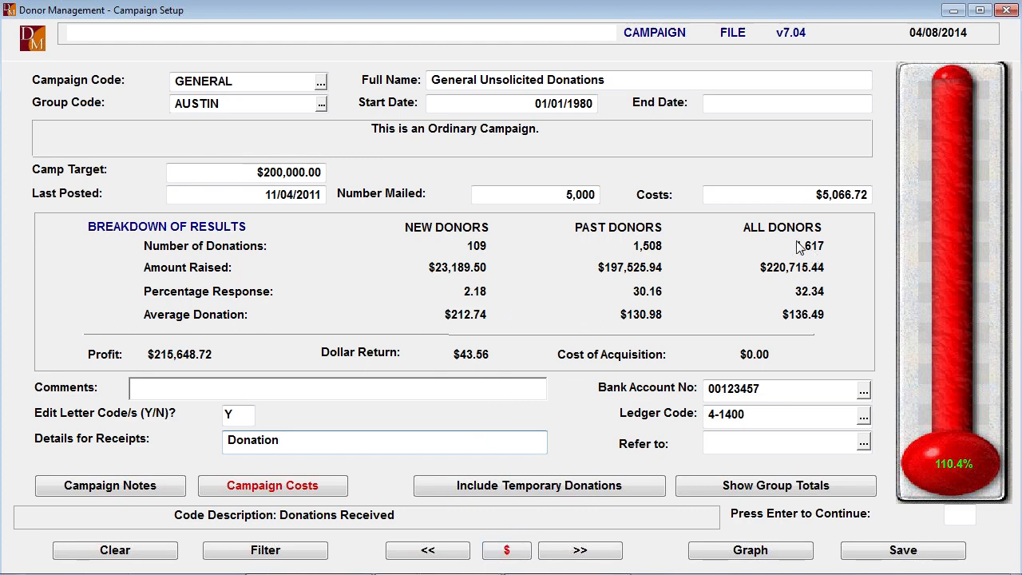
- Open the GENERAL campaign's donation history, sort the donations by amount and look through to the largest gifts
click(505, 551)
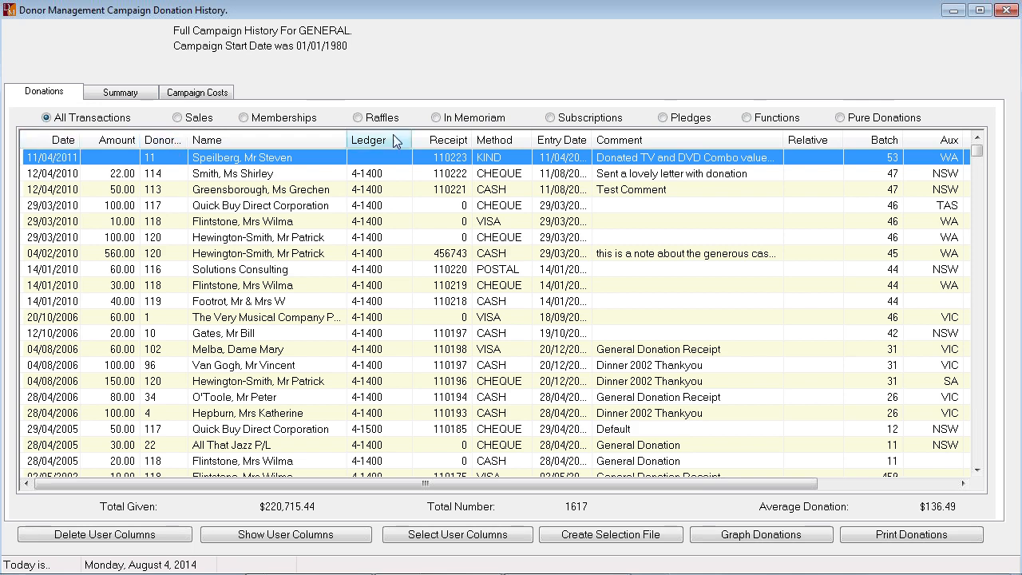
click(117, 144)
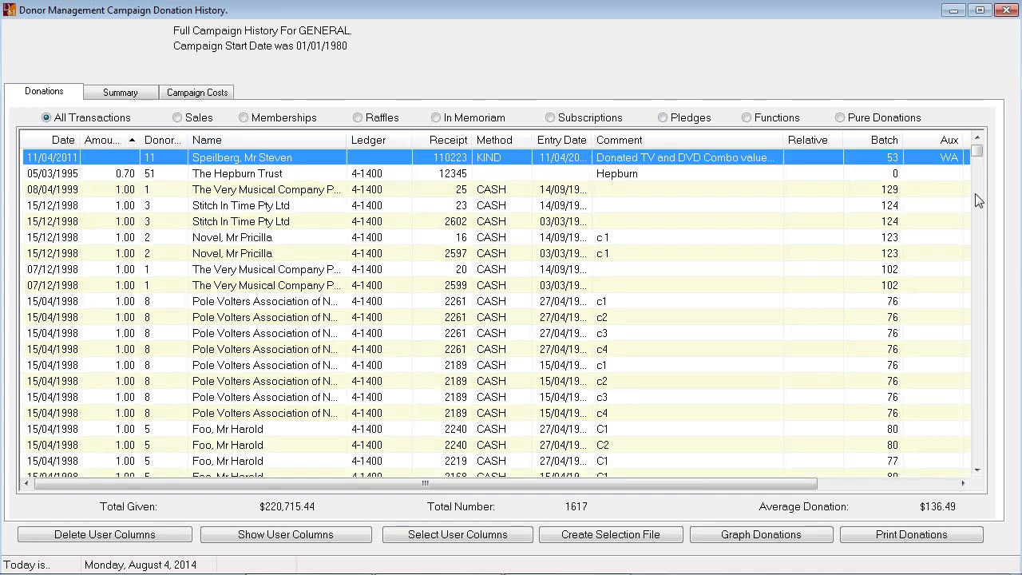
drag(977, 150, 979, 456)
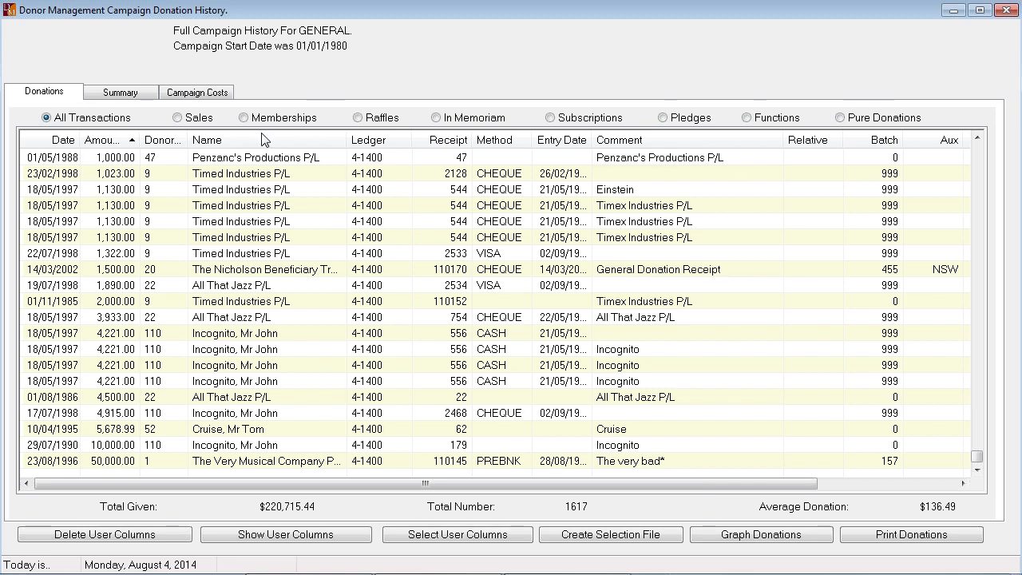
- Review the campaign history's yearly summary and campaign costs, and close the history
click(120, 93)
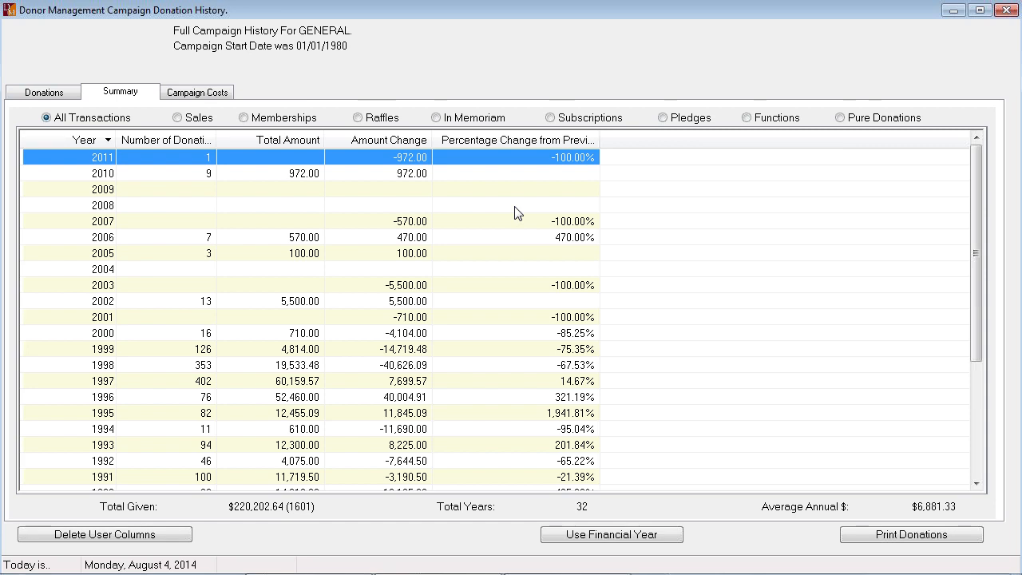
click(210, 94)
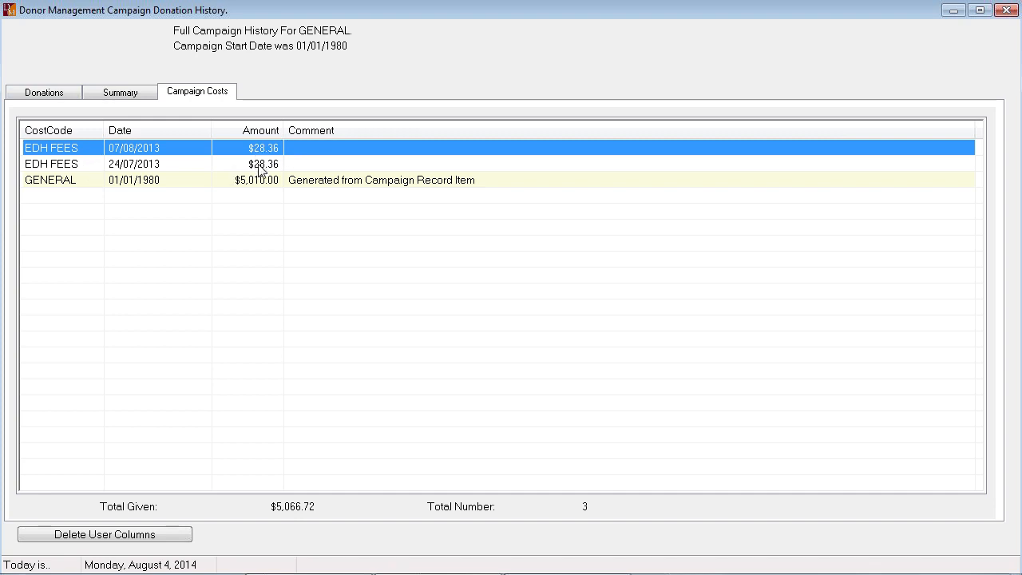
click(1008, 9)
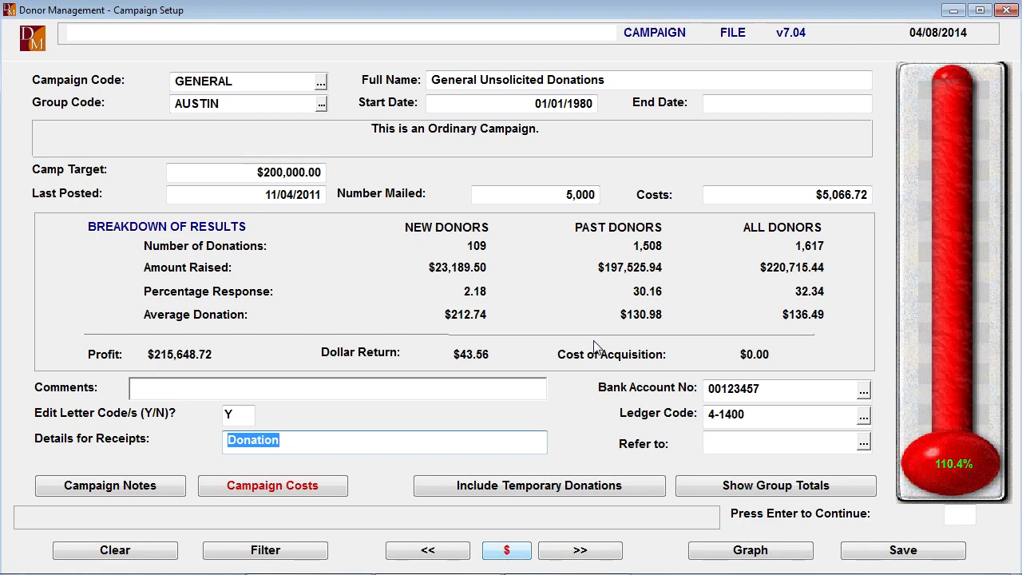
- Return to the campaign code and save the GENERAL campaign
click(249, 86)
key(End)
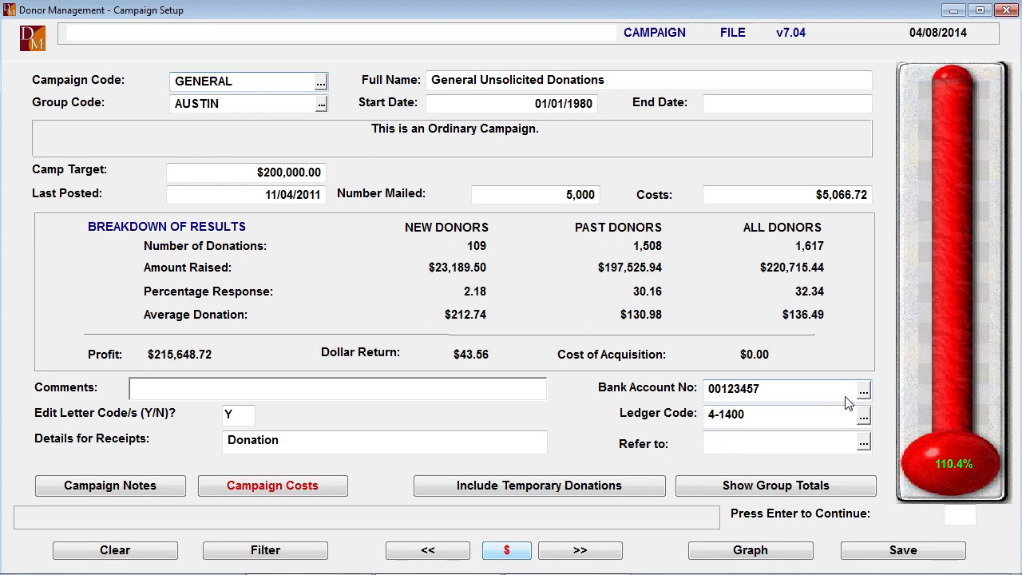
click(895, 555)
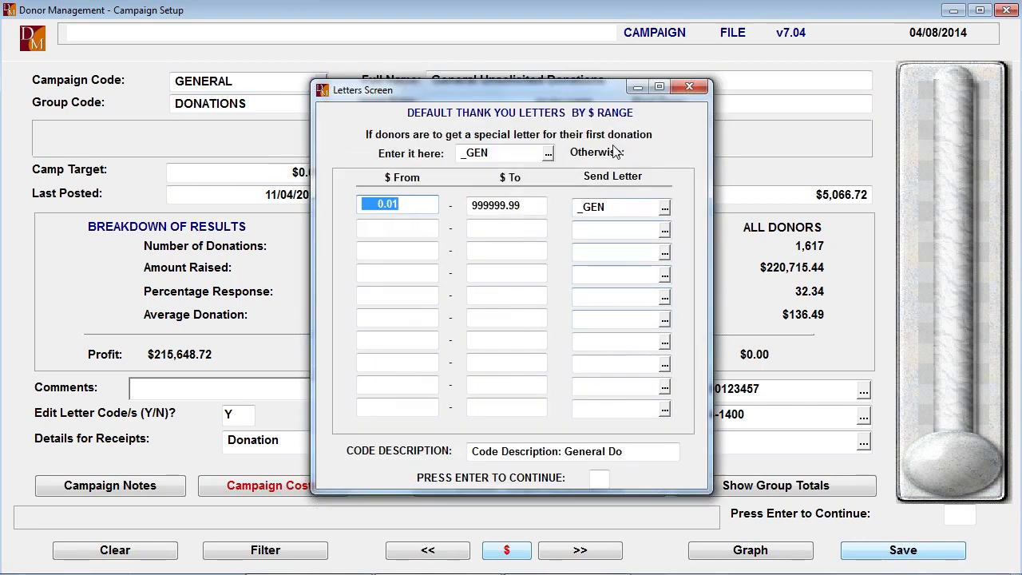
- Accept the GENERAL campaign's default thank-you letters as they are, finish saving the campaign and return to the start menu
key(Return)
key(Return)
key(Return)
key(Return)
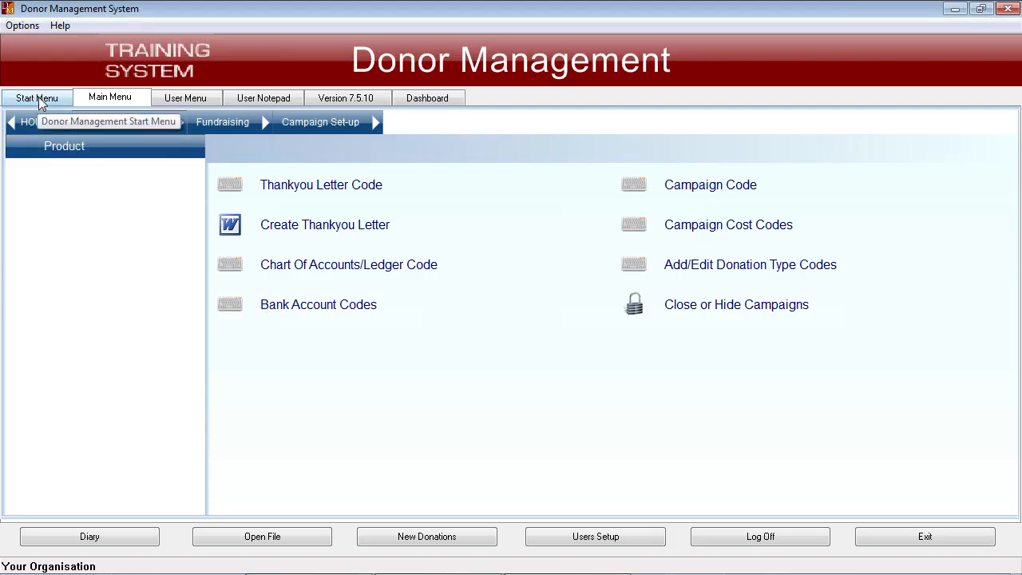
click(38, 98)
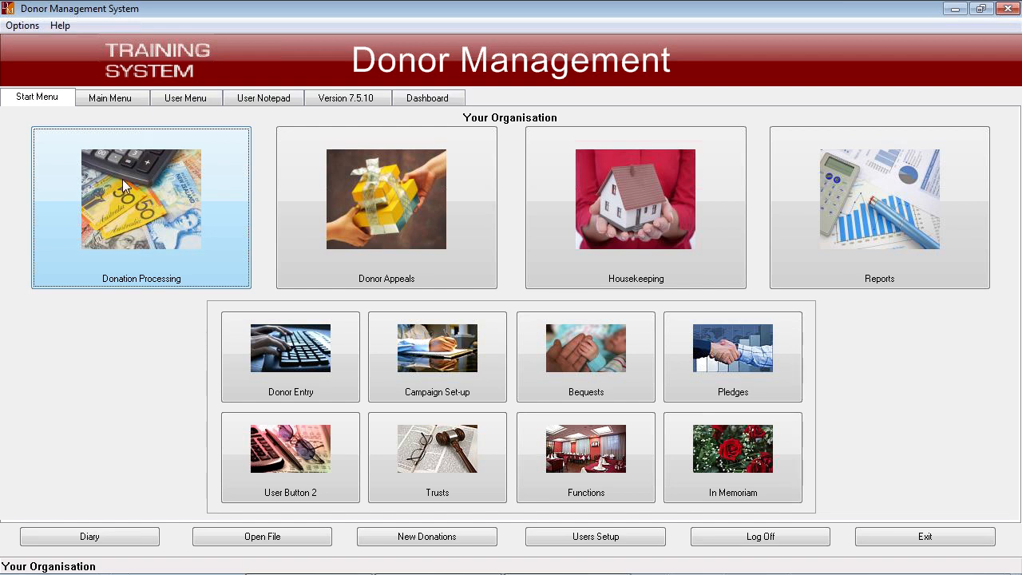
- Open donation processing and look through the Auto Deduct and Web Donations options
click(158, 212)
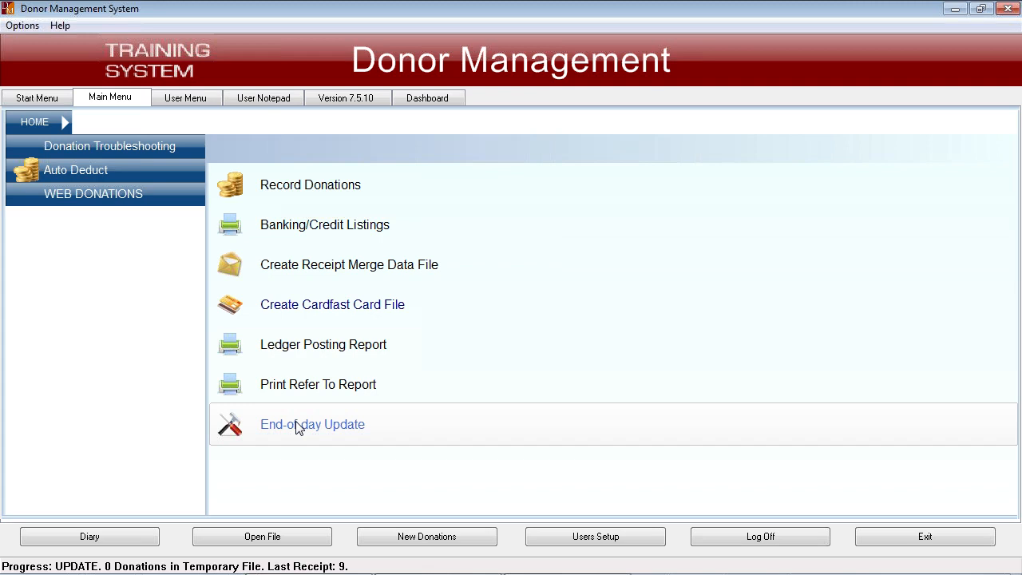
click(117, 169)
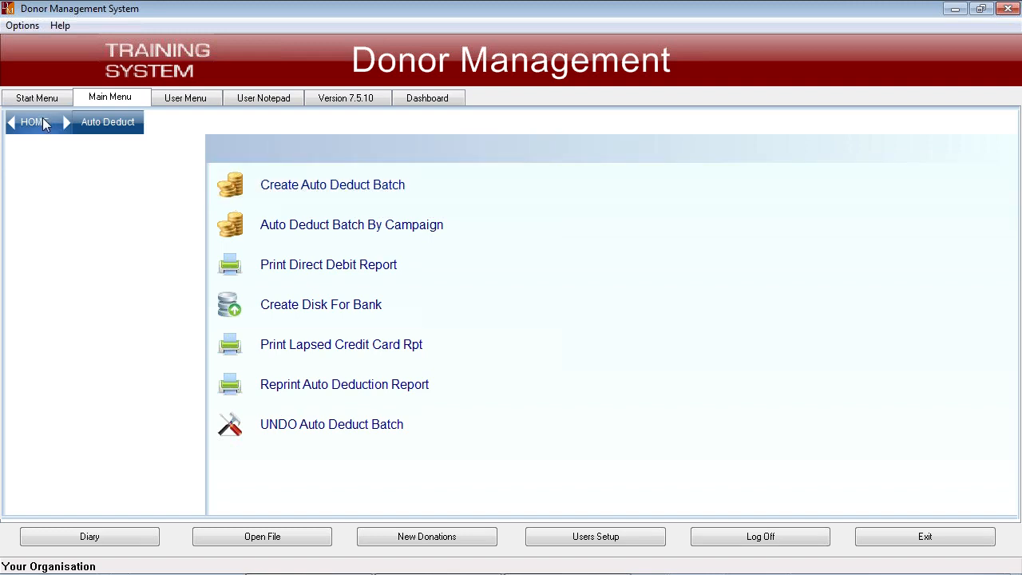
click(12, 122)
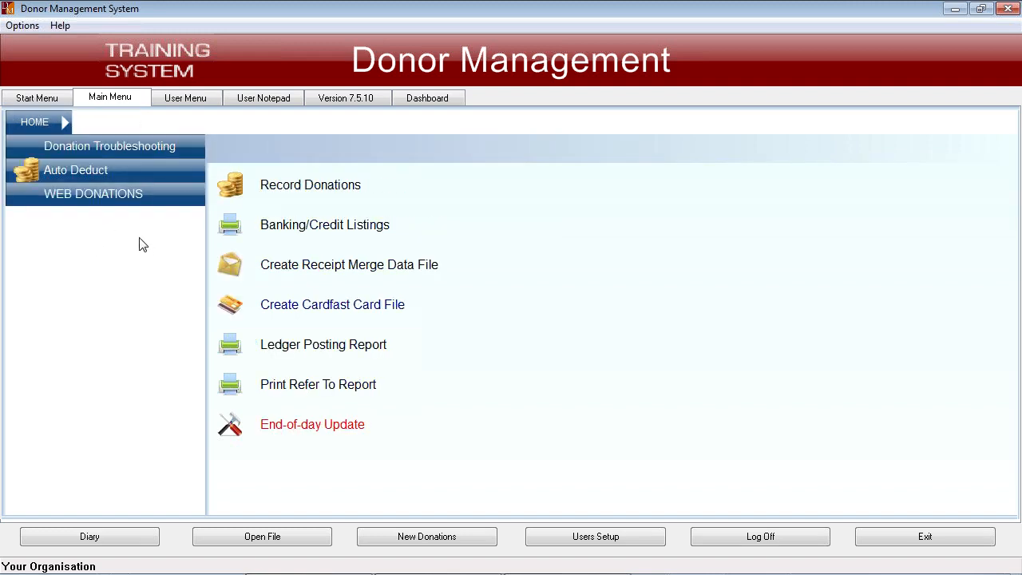
click(91, 192)
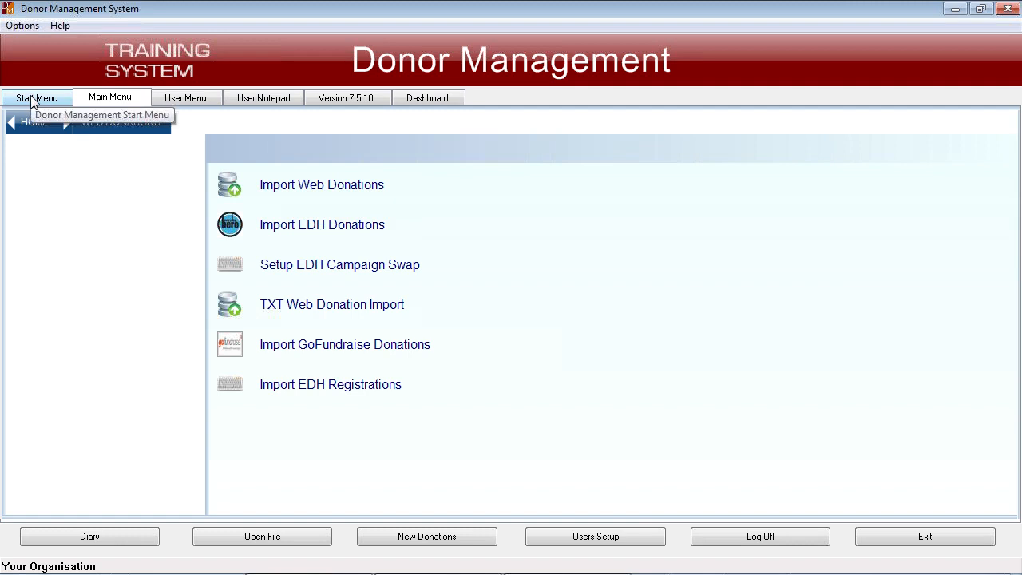
click(31, 125)
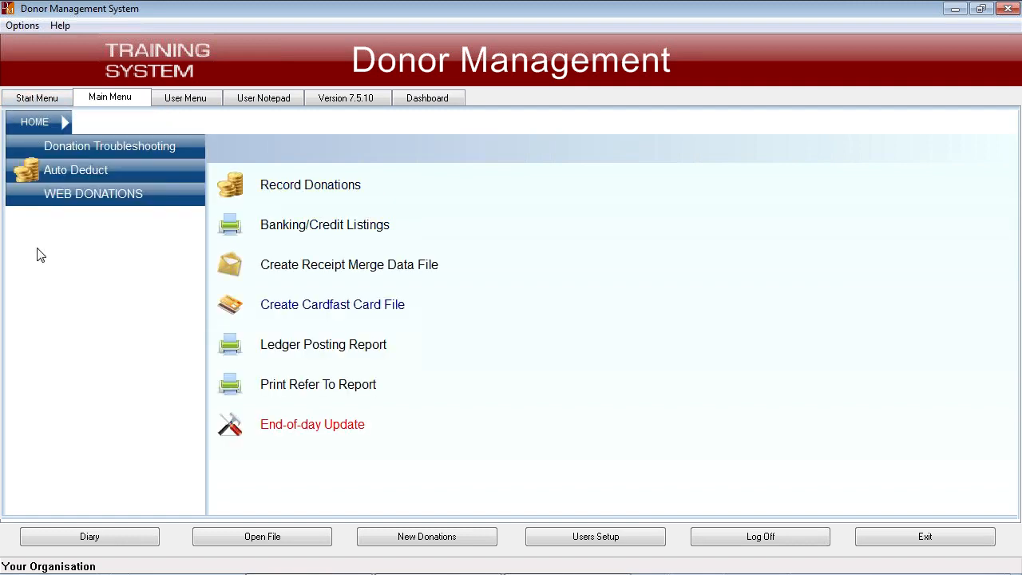
- Start recording donations in a new batch of type D (Donations) with 2 donations expected
click(330, 190)
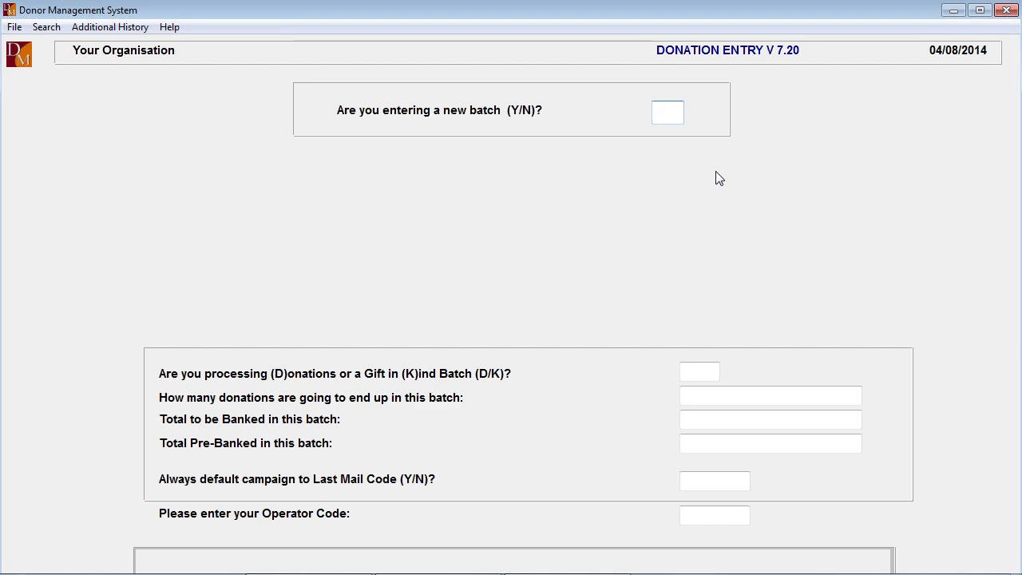
text(Y)
key(Return)
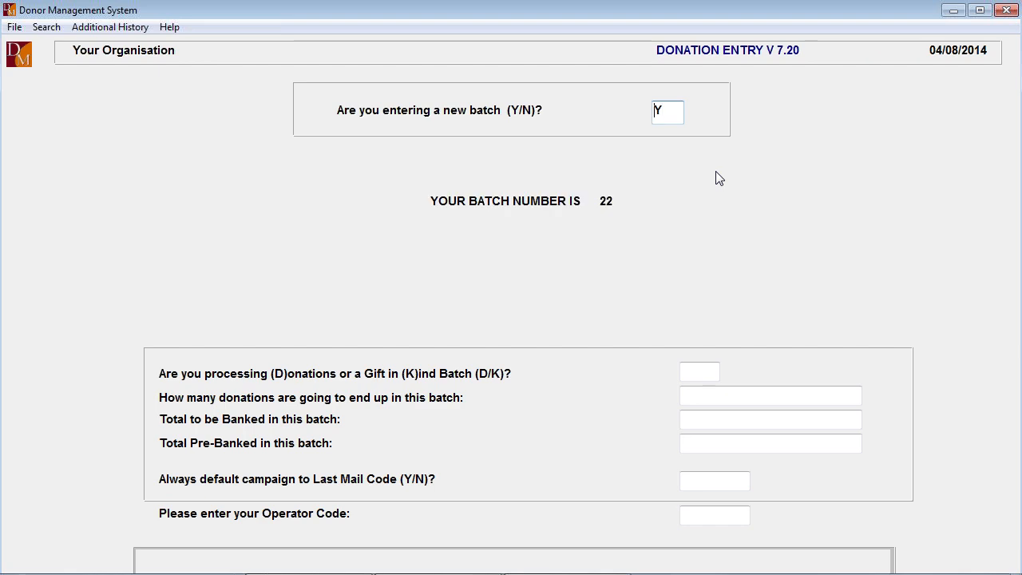
text(D)
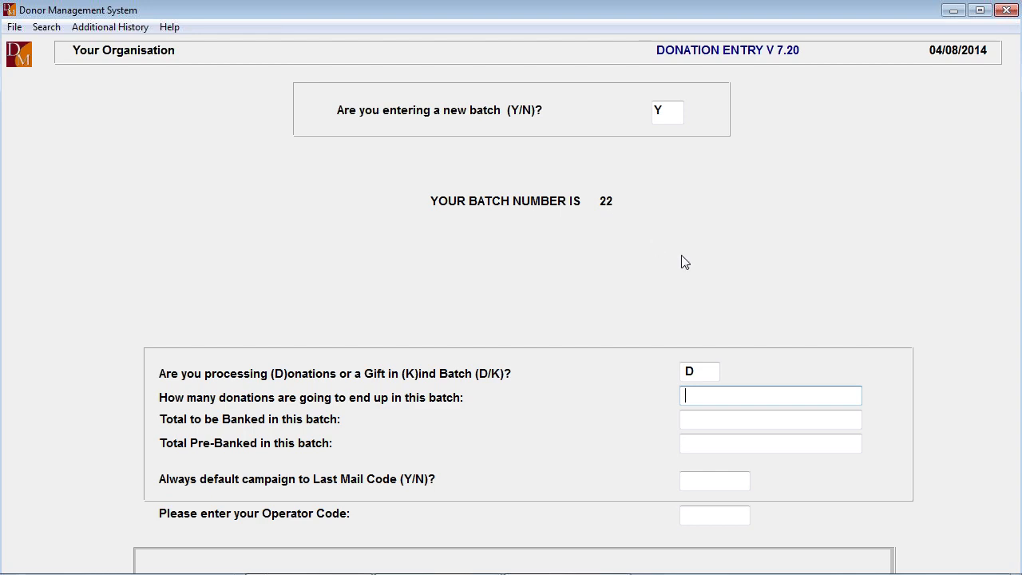
text(2)
key(Return)
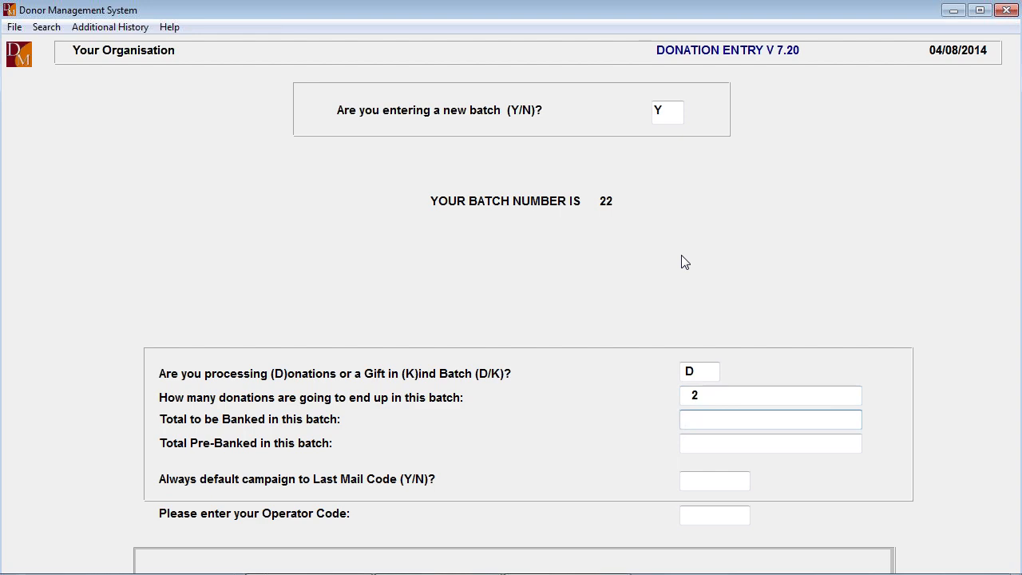
- Set the batch's total to be banked to $300, leave pre-banked empty, keep N for the last mail code default and confirm the batch
text(3000)
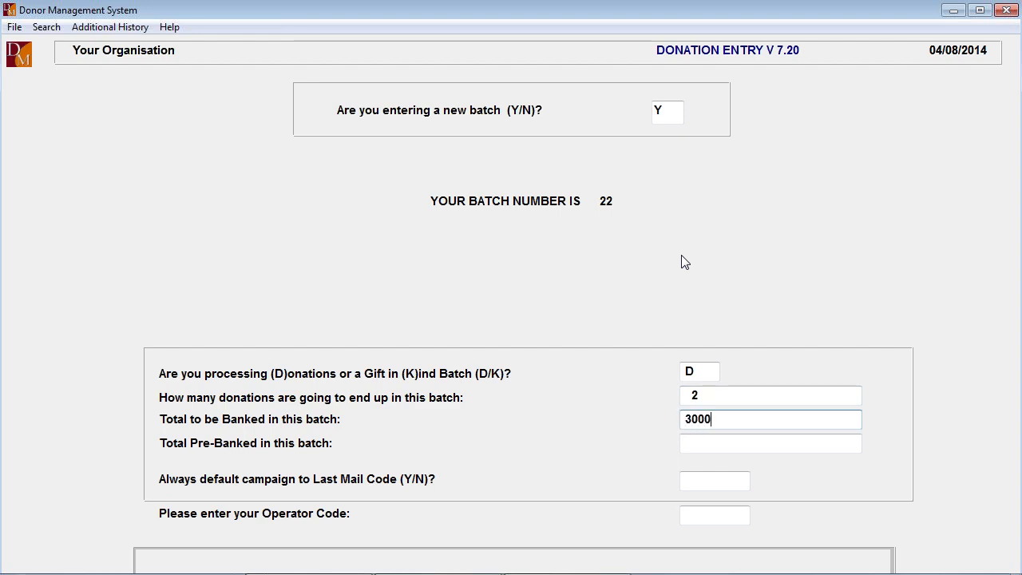
key(BackSpace)
key(Return)
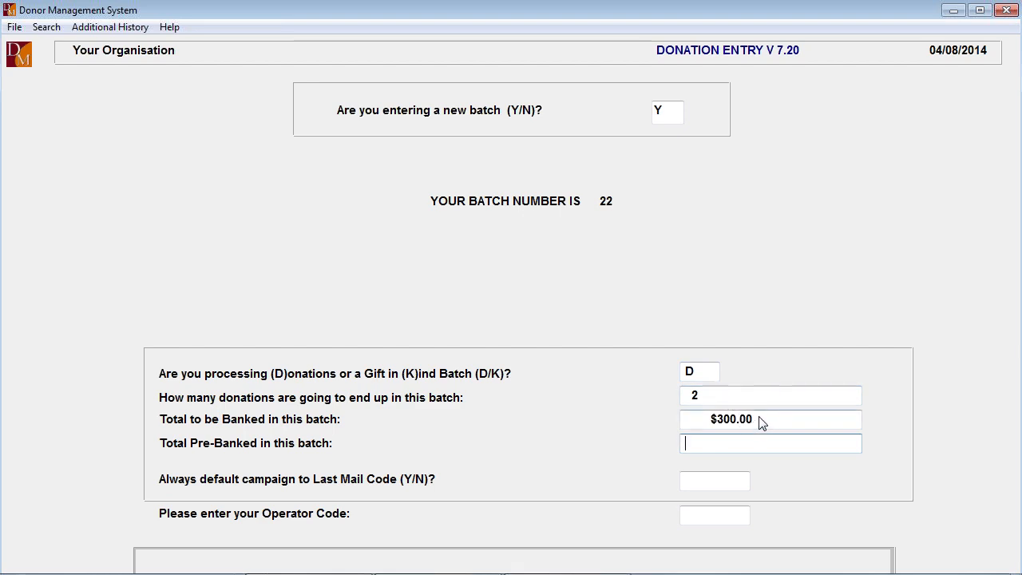
key(Return)
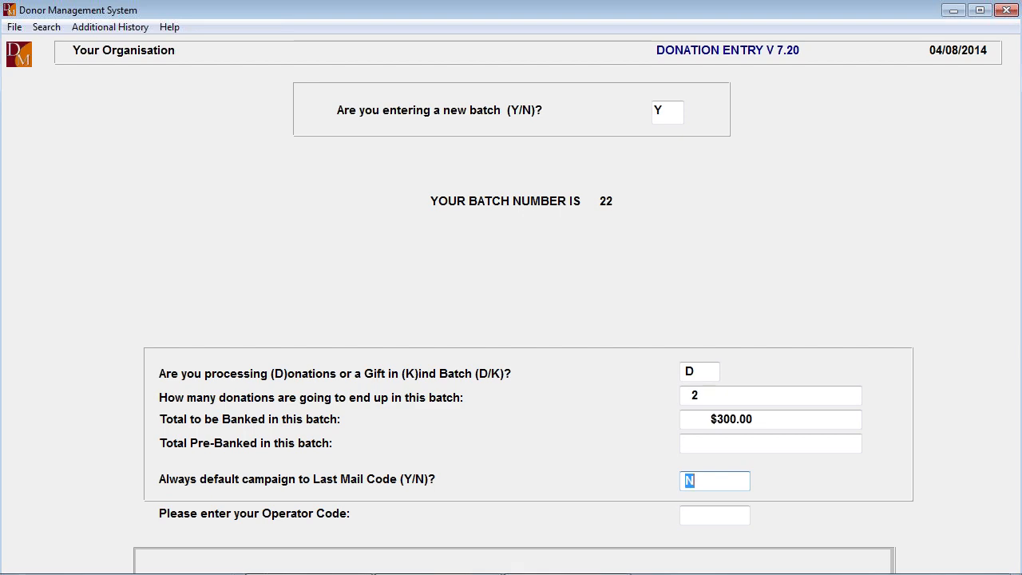
key(Return)
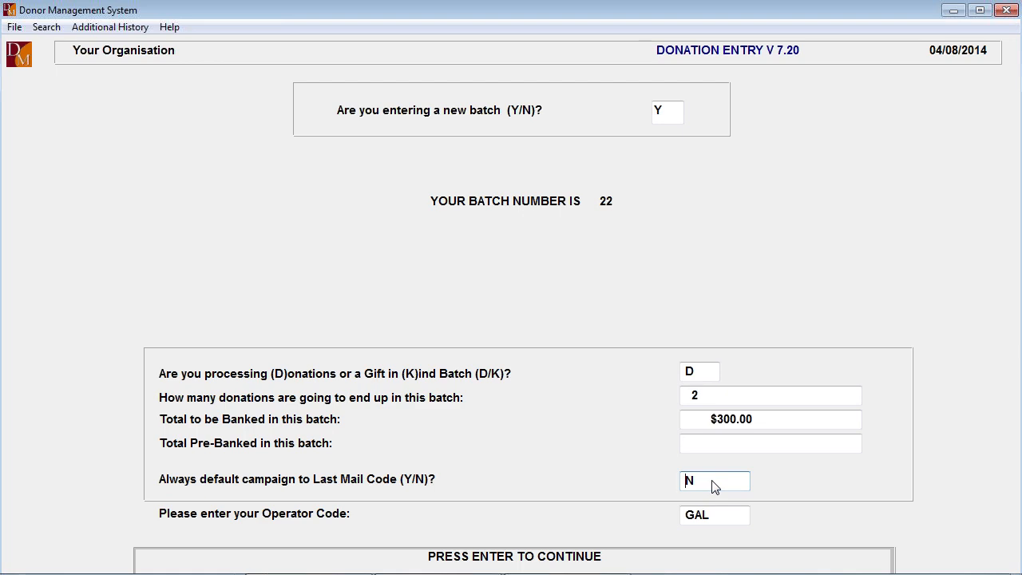
key(Return)
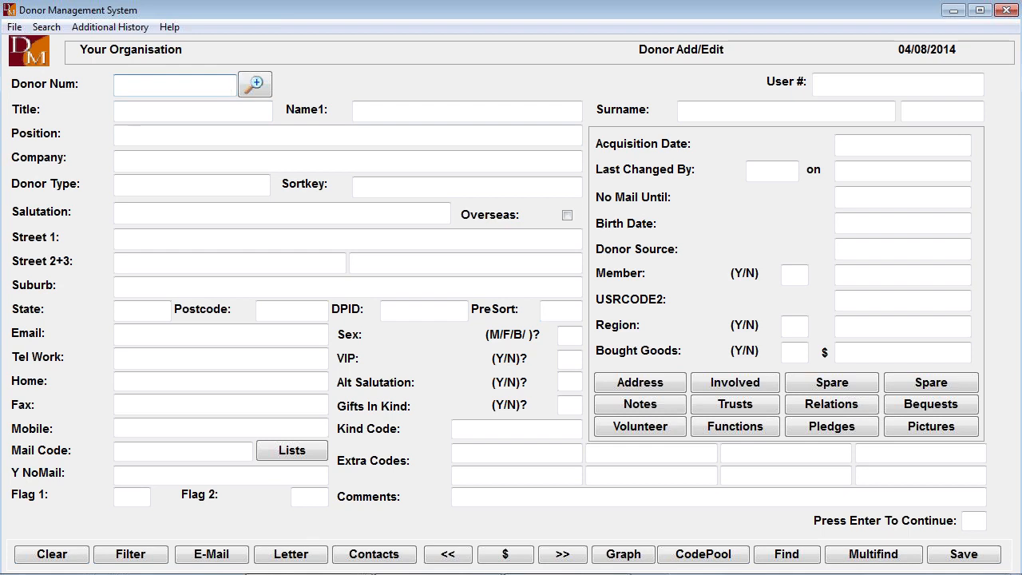
- Search for donors by surname SM, select the first match and continue through the donor record to the donation entry
click(873, 555)
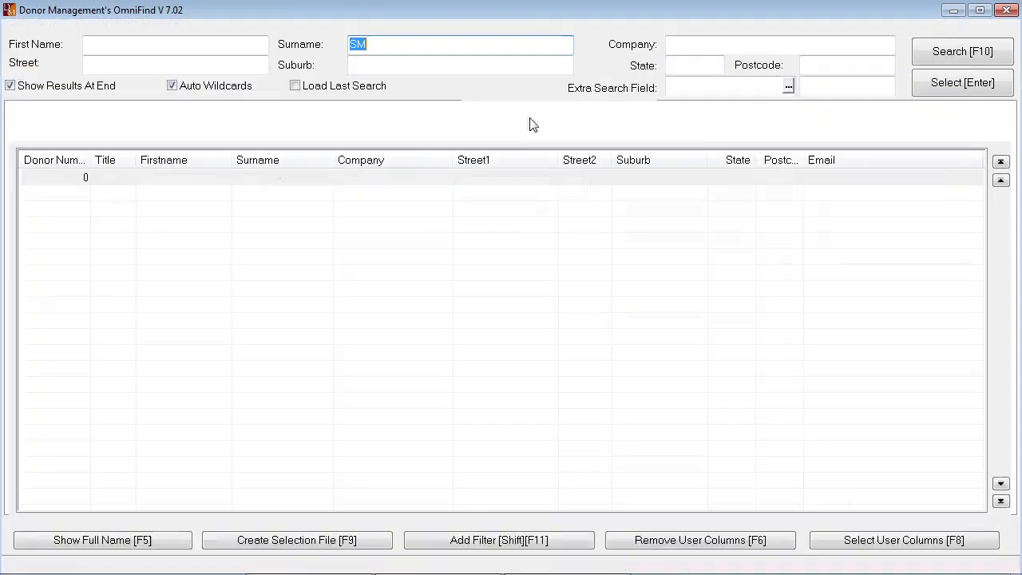
click(956, 54)
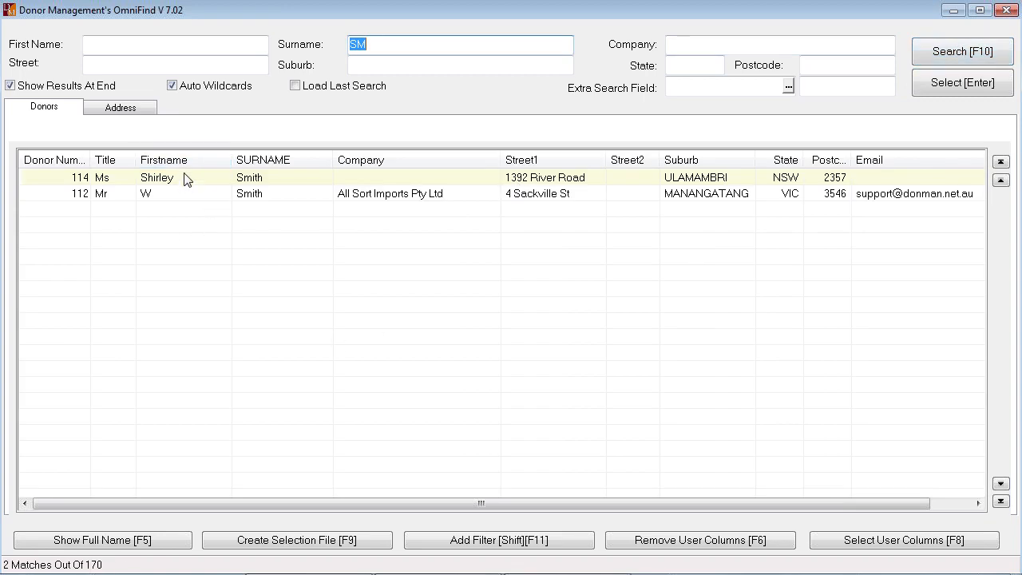
double_click(183, 178)
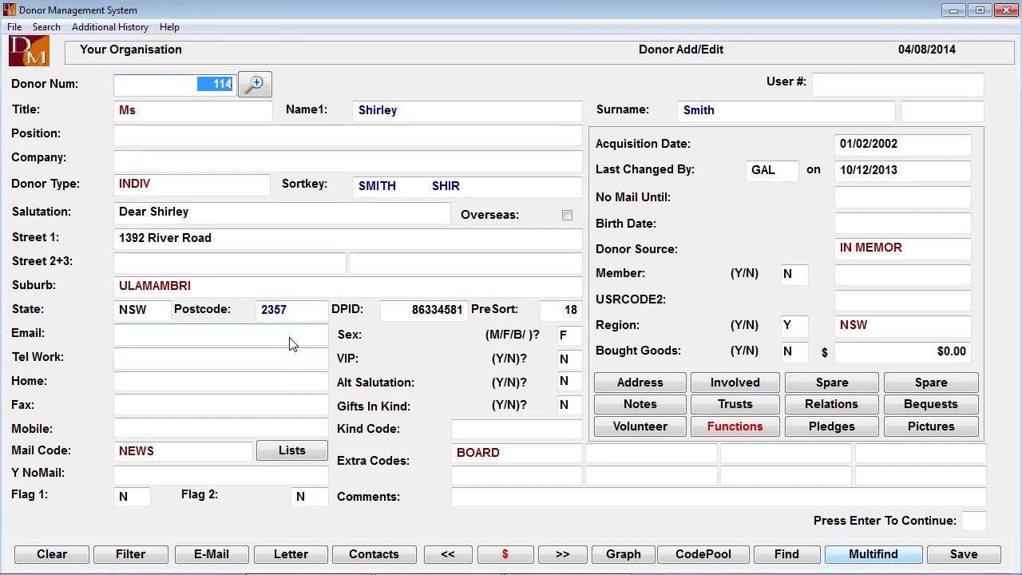
key(Return)
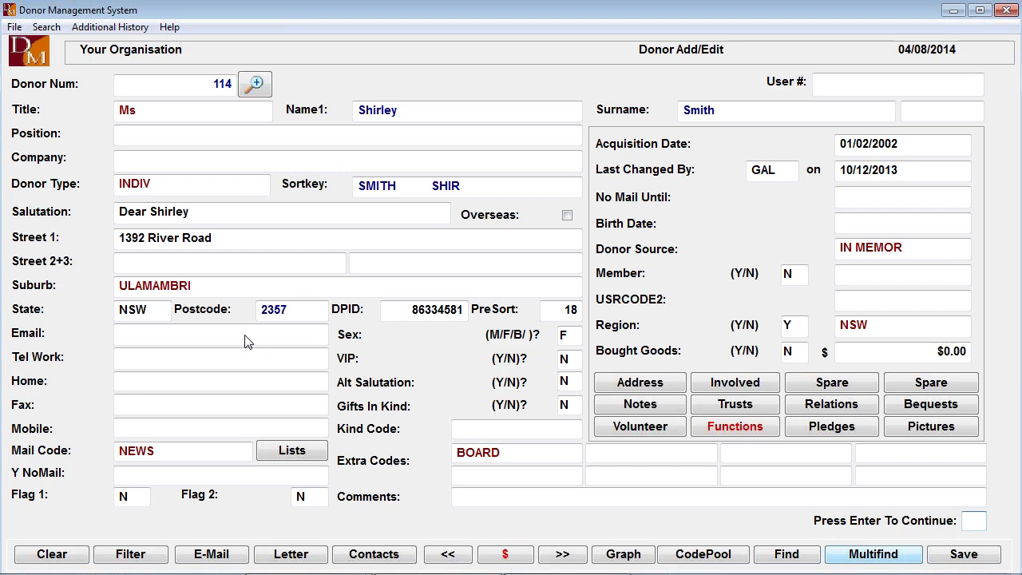
key(Return)
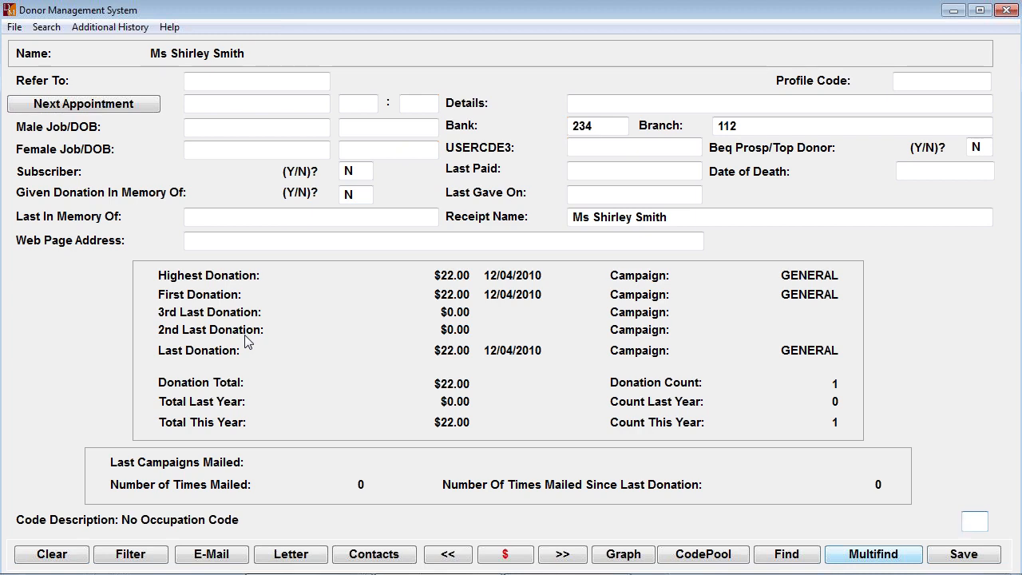
key(Return)
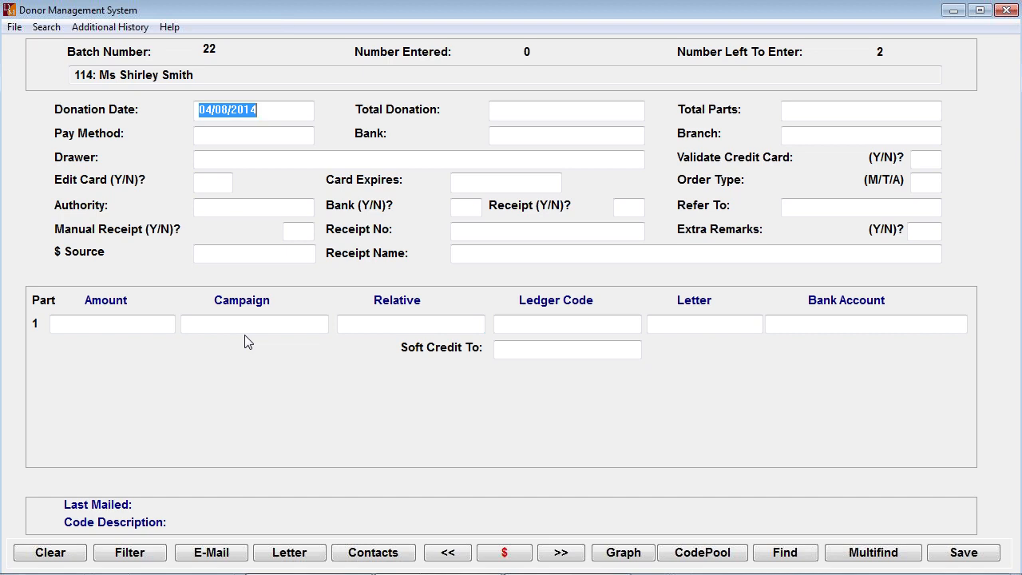
- Enter 01/08/2014 as the donation date and $150 as the total donation
text(01)
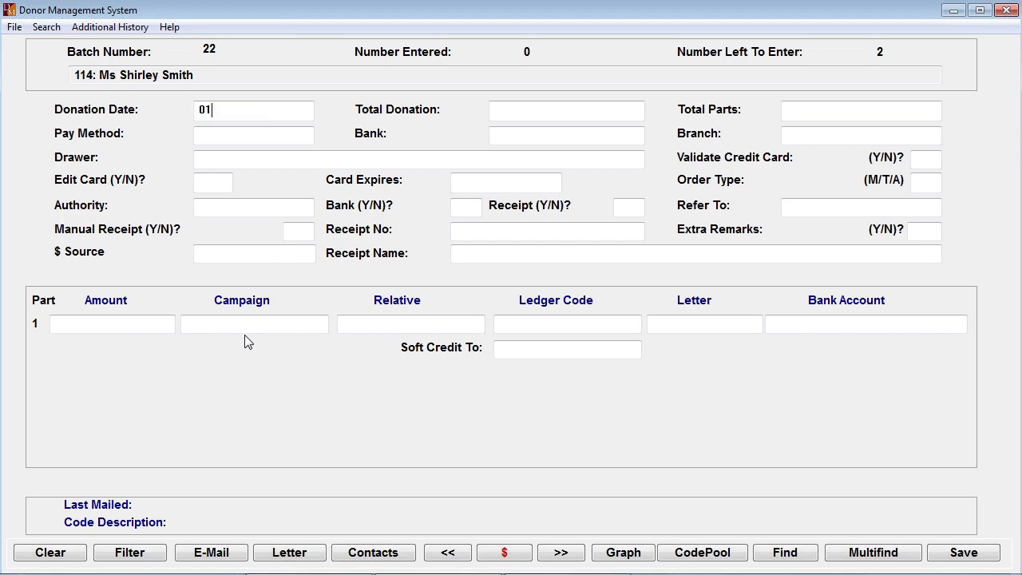
text(081)
text(014)
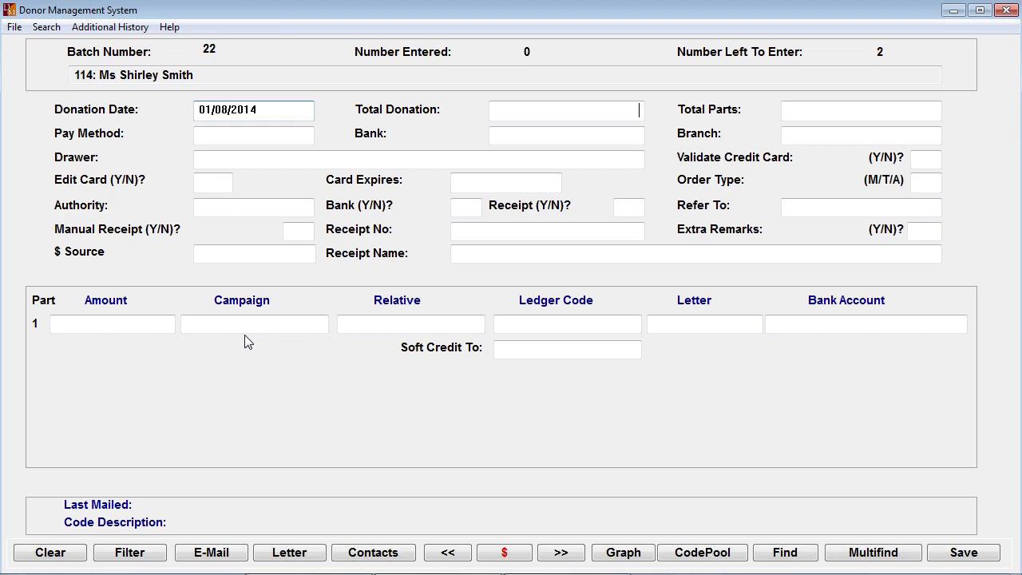
key(Tab)
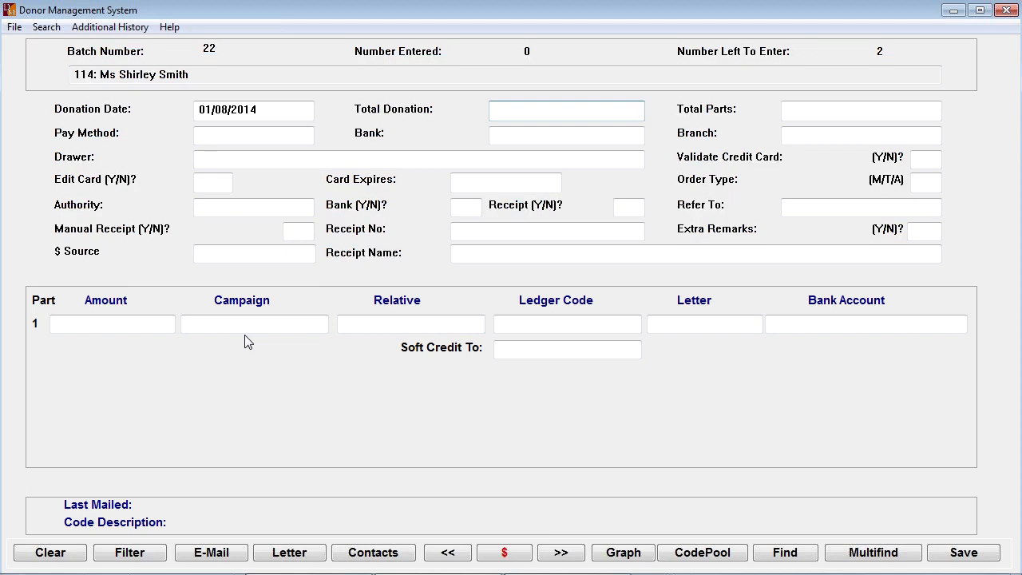
text(50)
key(Tab)
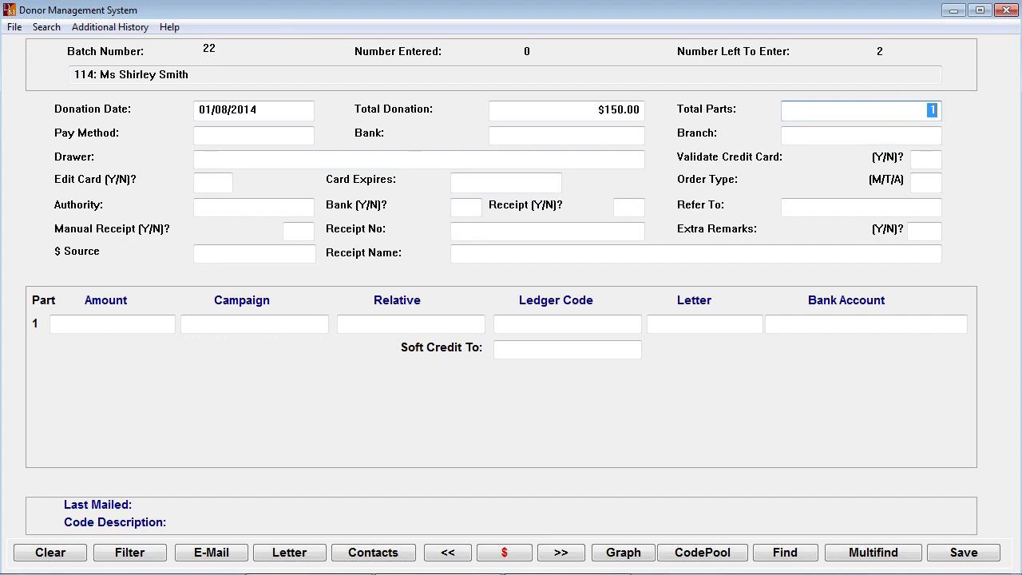
- Try splitting the donation into 2 parts, and set the total parts back to 1
text(2)
key(Tab)
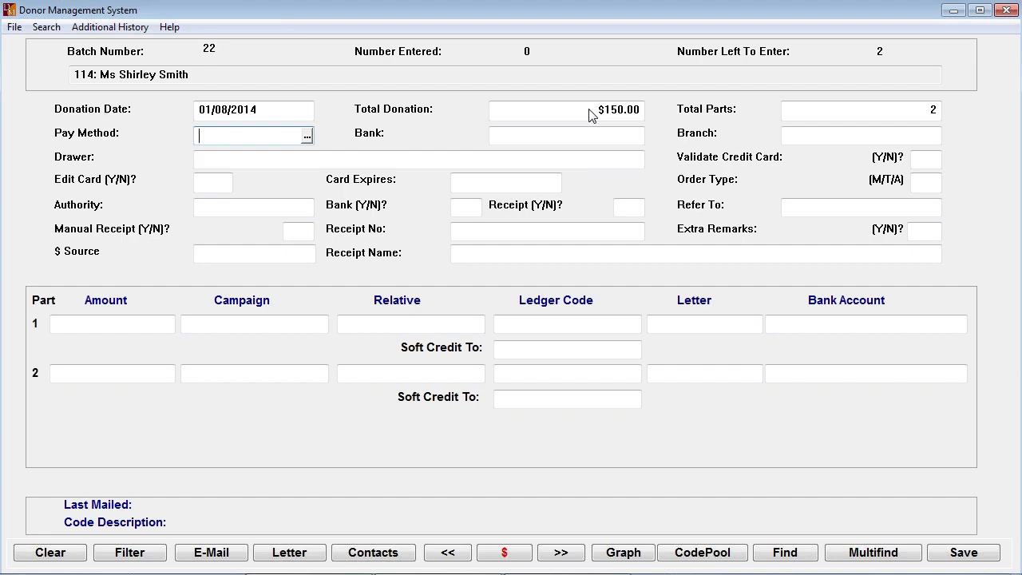
double_click(931, 111)
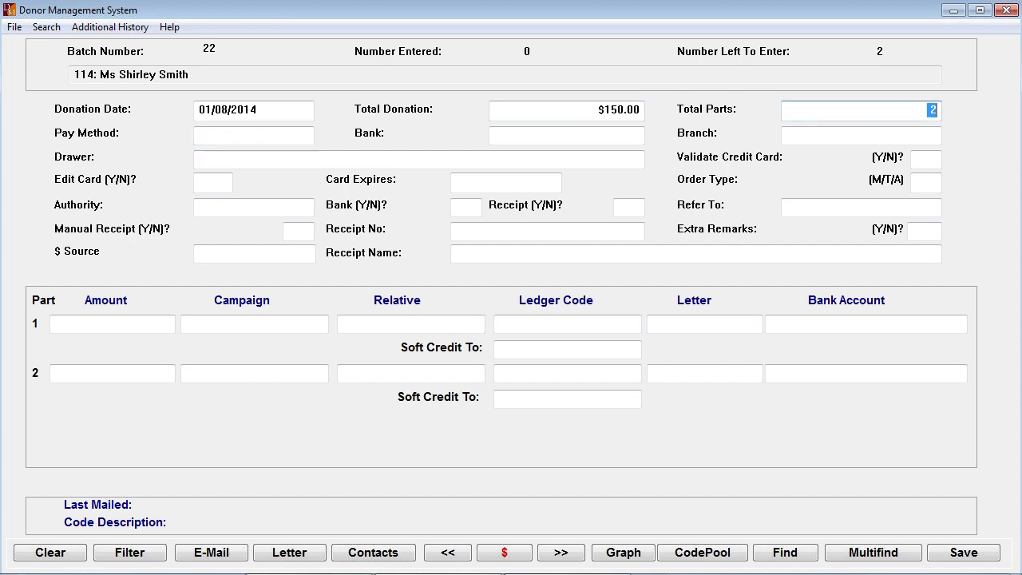
text(1)
key(Tab)
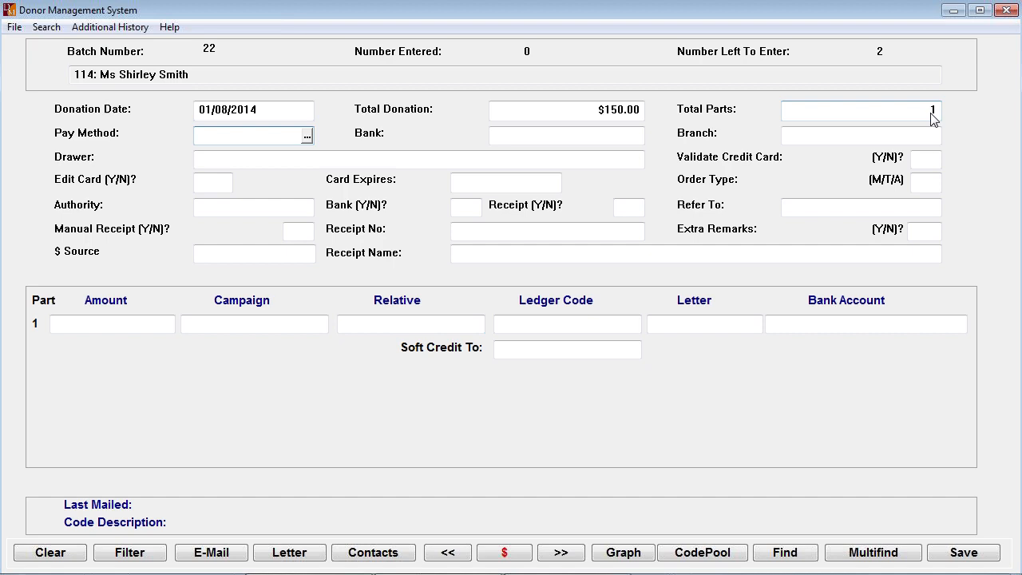
- Look through the available pay methods and set the donation's pay method to CHEQUE
click(307, 136)
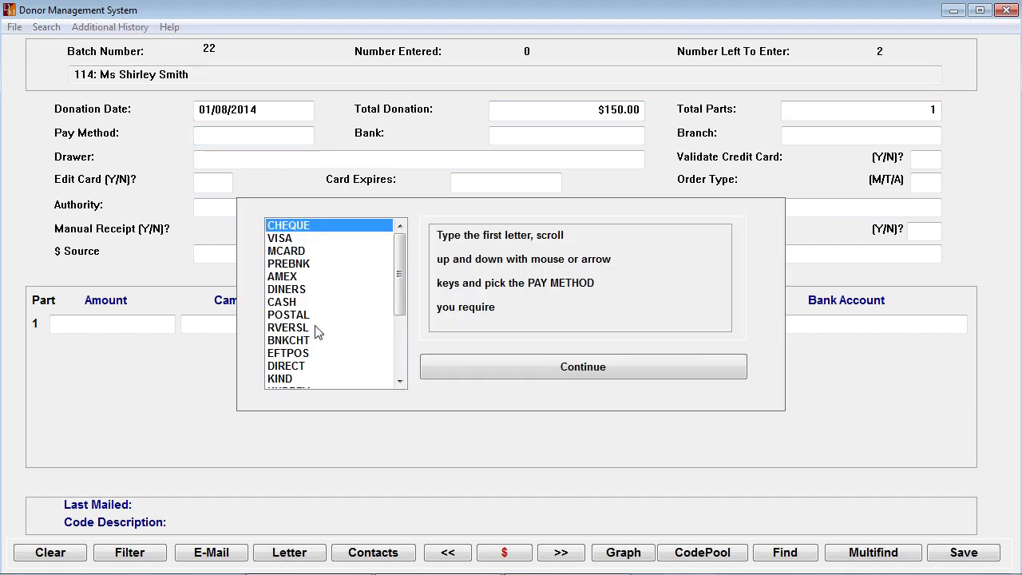
drag(398, 293, 403, 246)
key(Escape)
text(C)
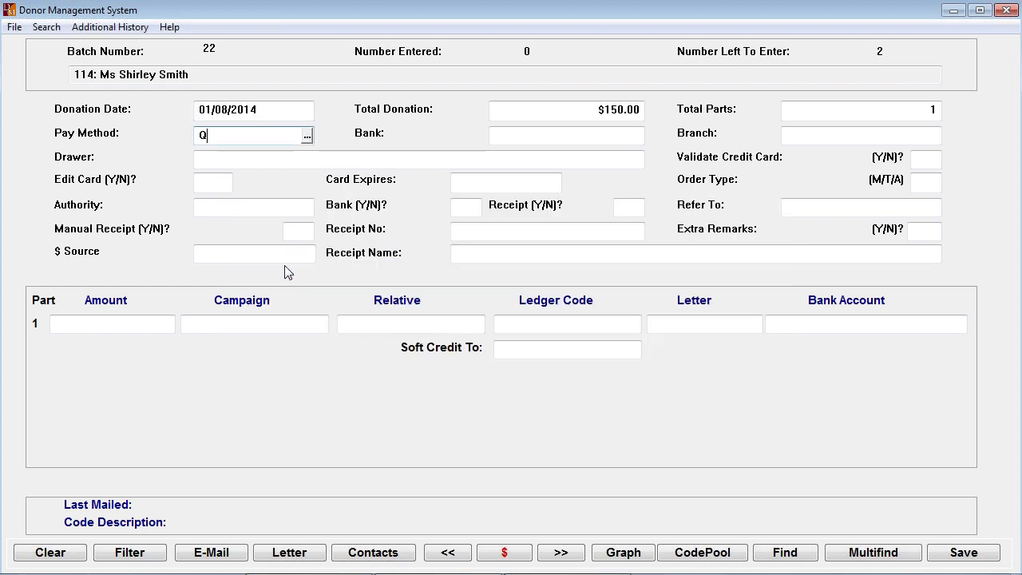
key(Tab)
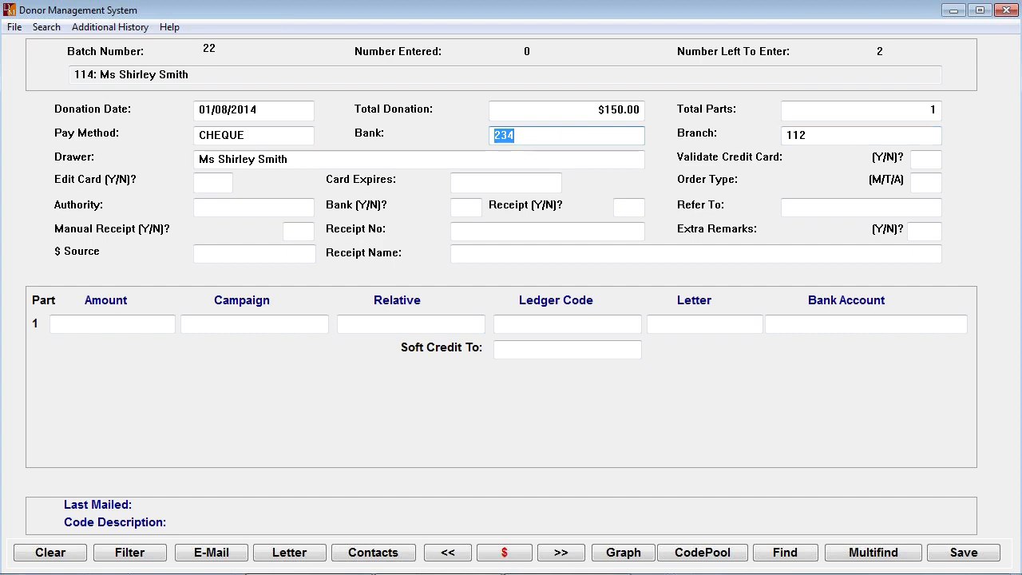
- Enter ANZ as the cheque's bank and replace it with the bank code 031
text(ANZ)
key(Tab)
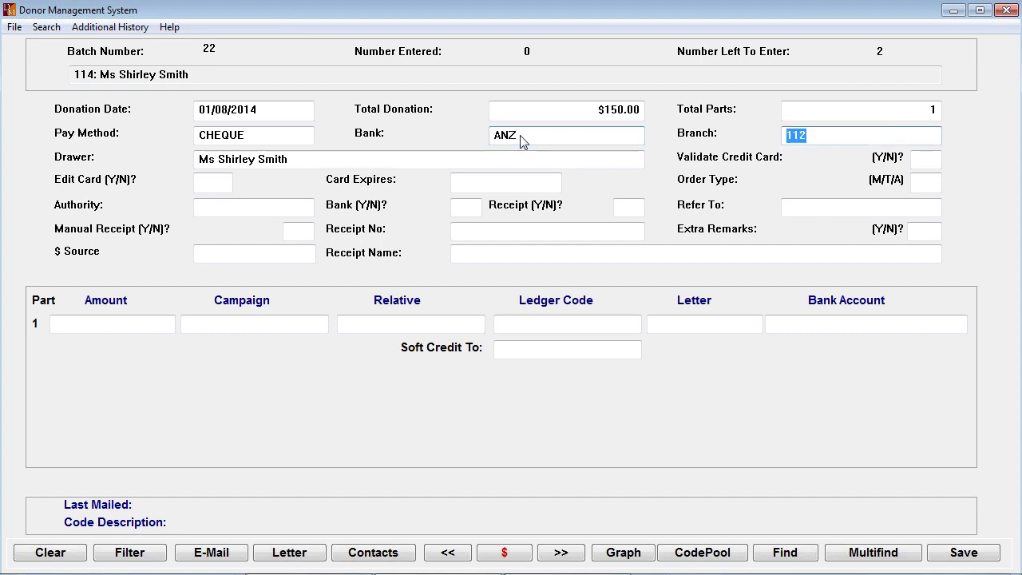
key(shift+Tab)
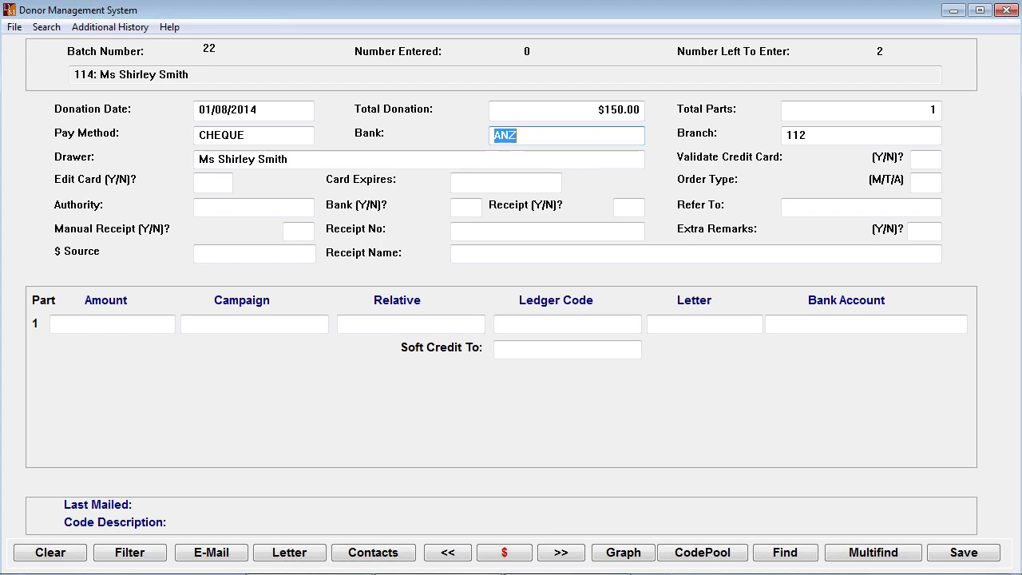
text(031)
key(Tab)
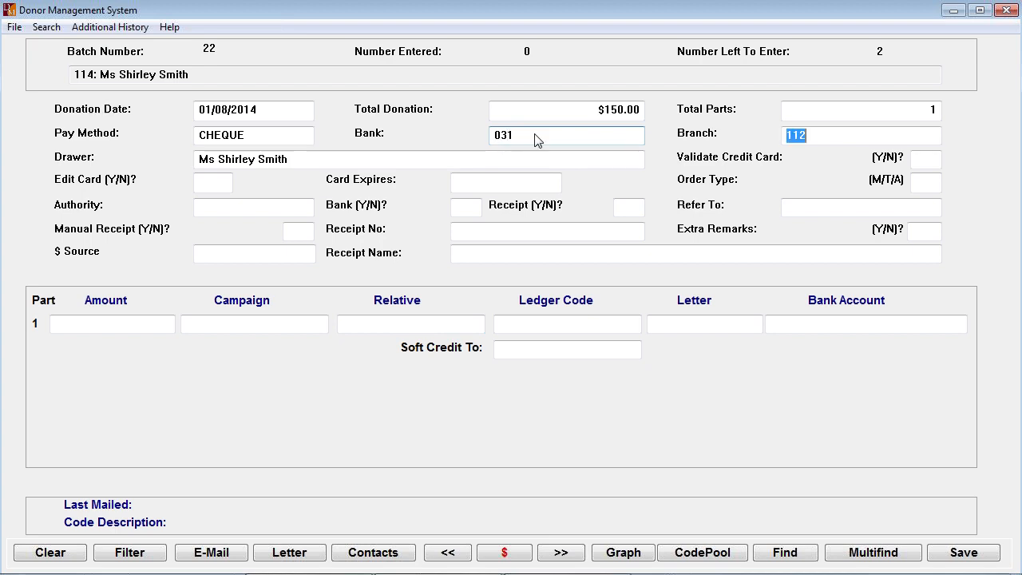
- Accept branch 112 and edit the cheque's drawer name, removing the title and adding the donor's middle initial
key(Tab)
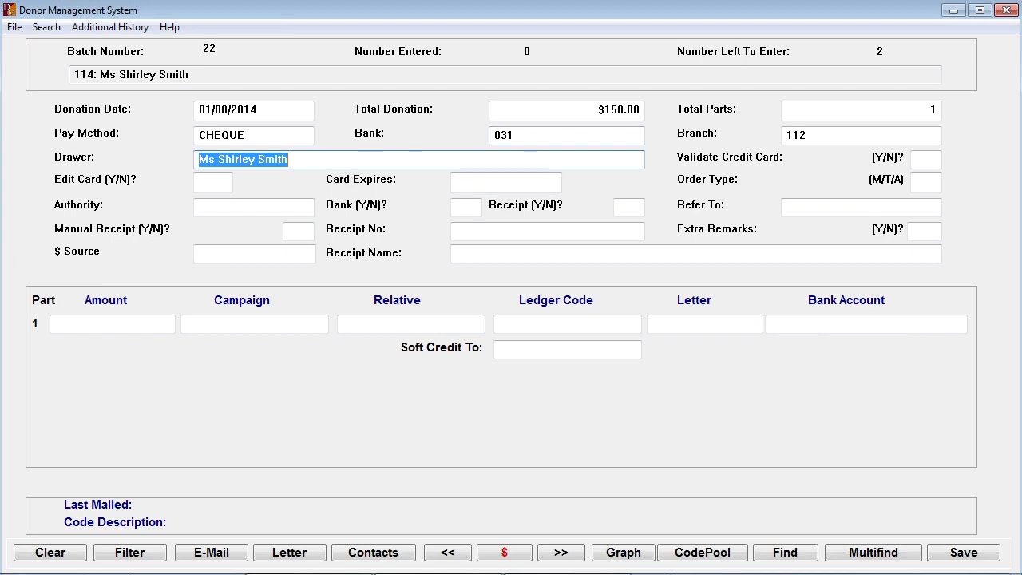
drag(215, 159, 160, 163)
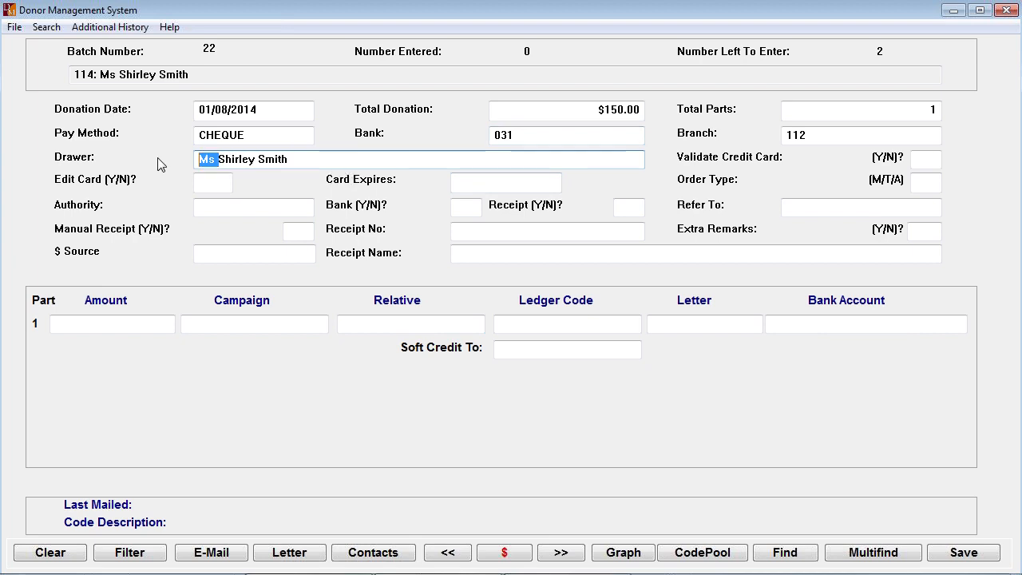
key(BackSpace)
key(Right)
key(Right)
key(Right)
key(Right)
key(Right)
key(Right)
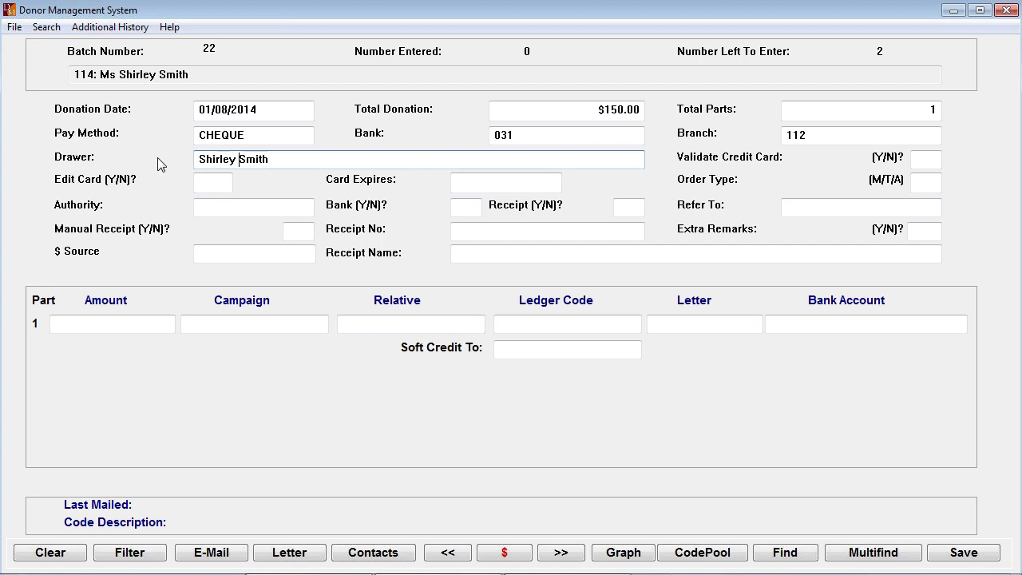
text(R)
key(Tab)
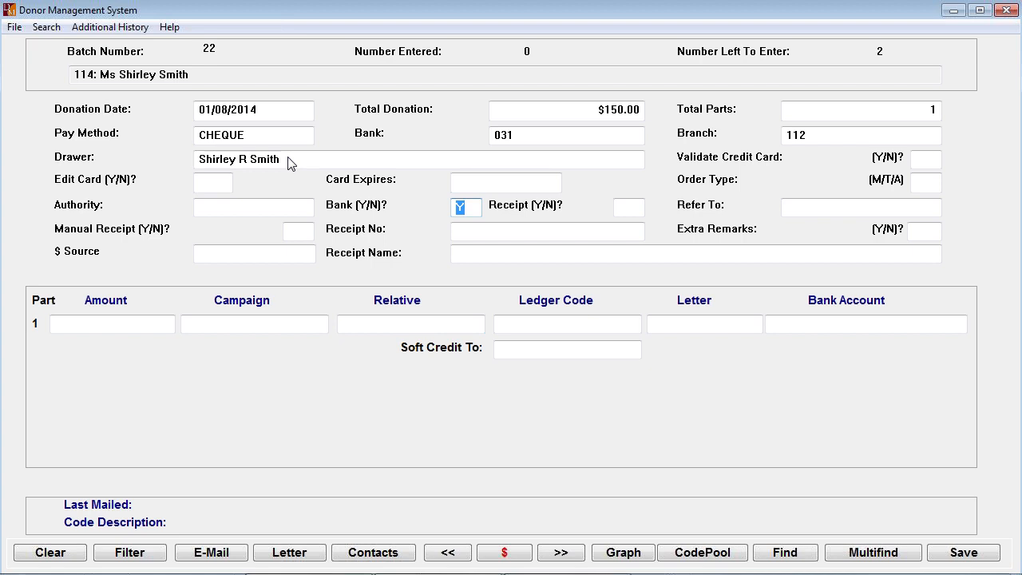
- Set both the Bank and Receipt options of the donation to Y
text(N)
key(BackSpace)
text(Y)
key(Tab)
text(Y)
key(Tab)
- Try setting the Receipt option to N, and set it back to Y
key(shift+Tab)
key(shift+Tab)
text(N)
key(Tab)
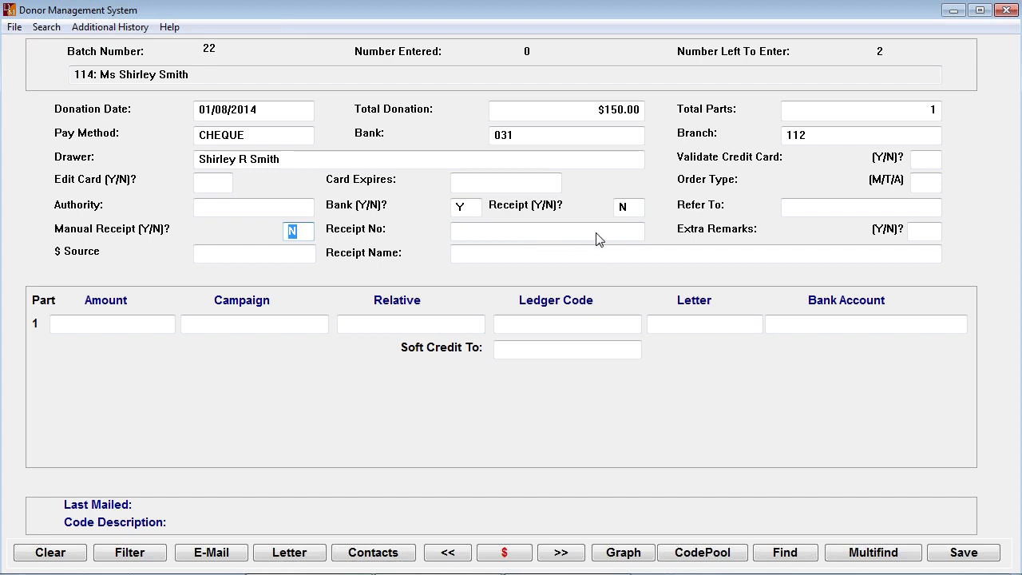
key(shift+Tab)
text(Y)
key(Tab)
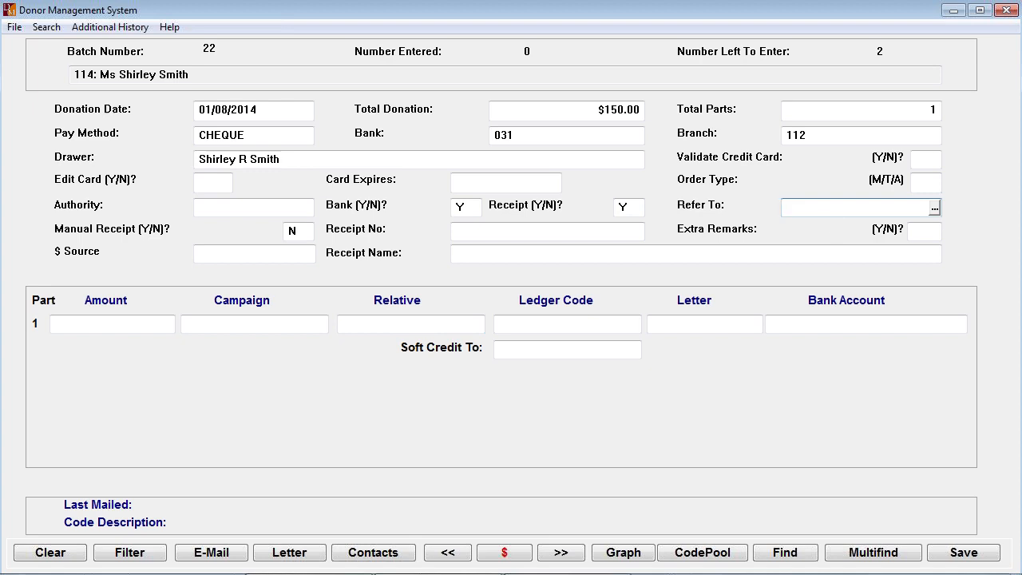
- View the Refer To codes without choosing one, and accept N for extra remarks
click(934, 209)
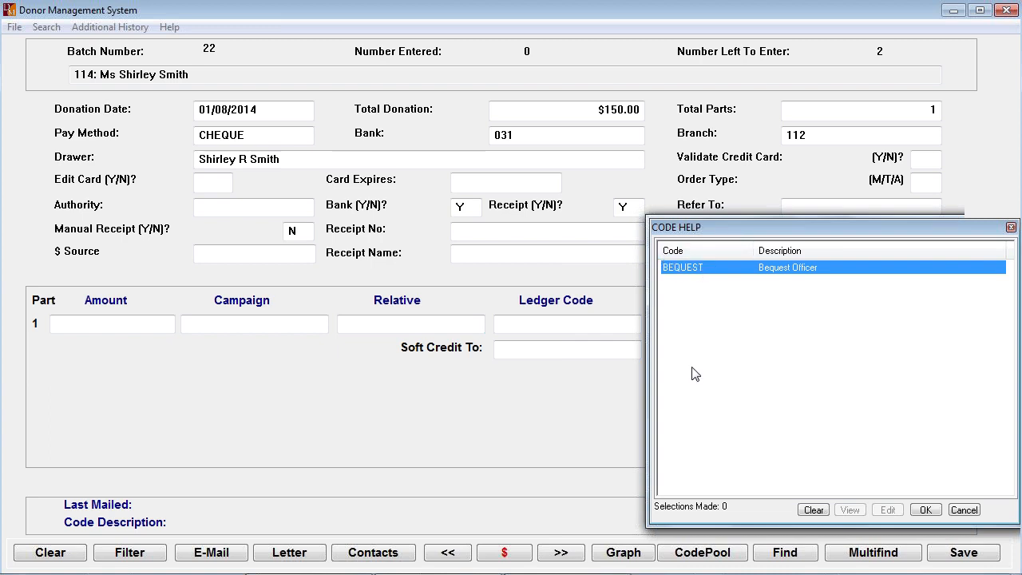
click(966, 511)
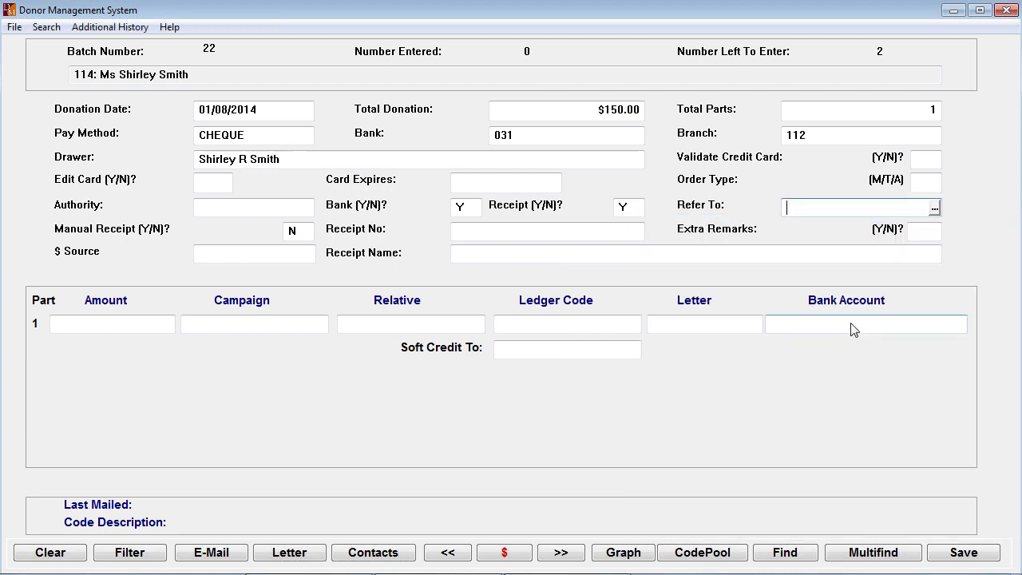
key(Tab)
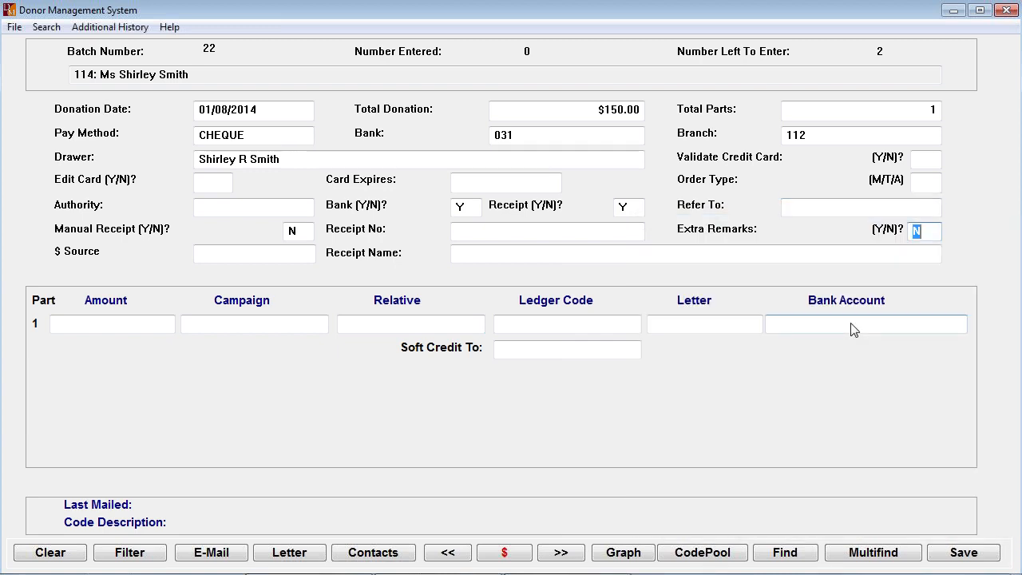
key(Tab)
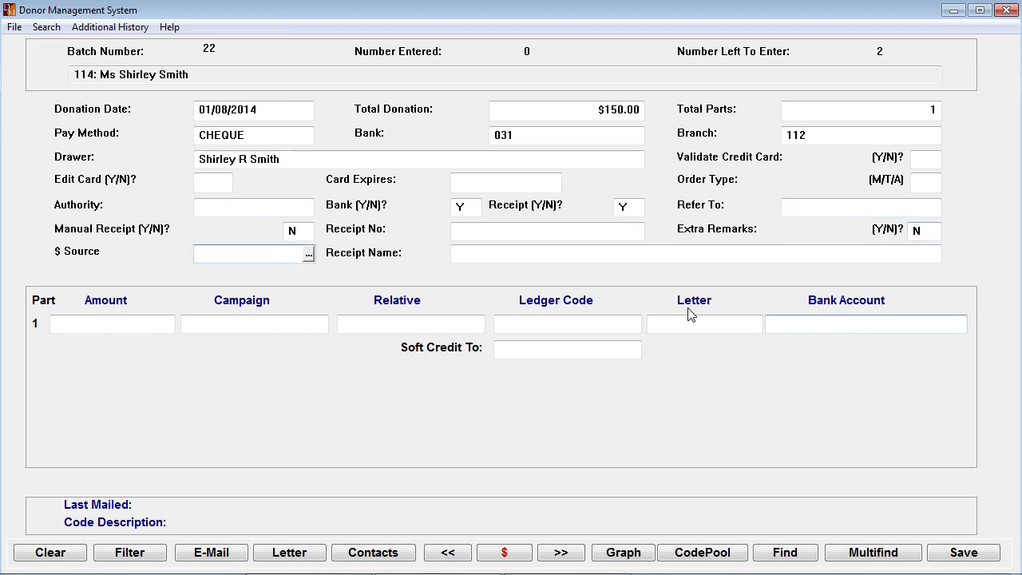
- Choose NO DONATION TYPE as the donation's $ source and accept the default receipt name
click(310, 256)
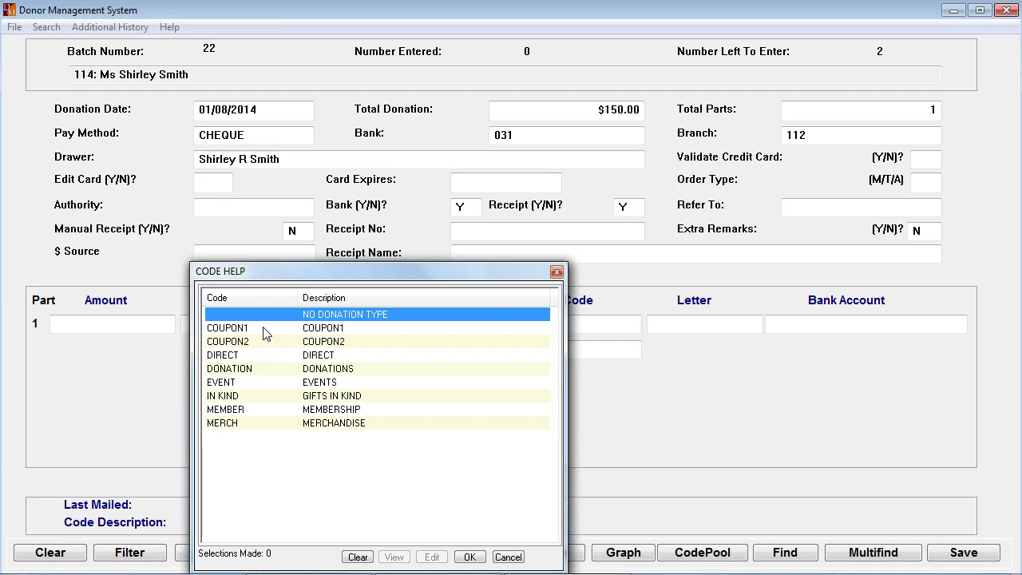
key(Return)
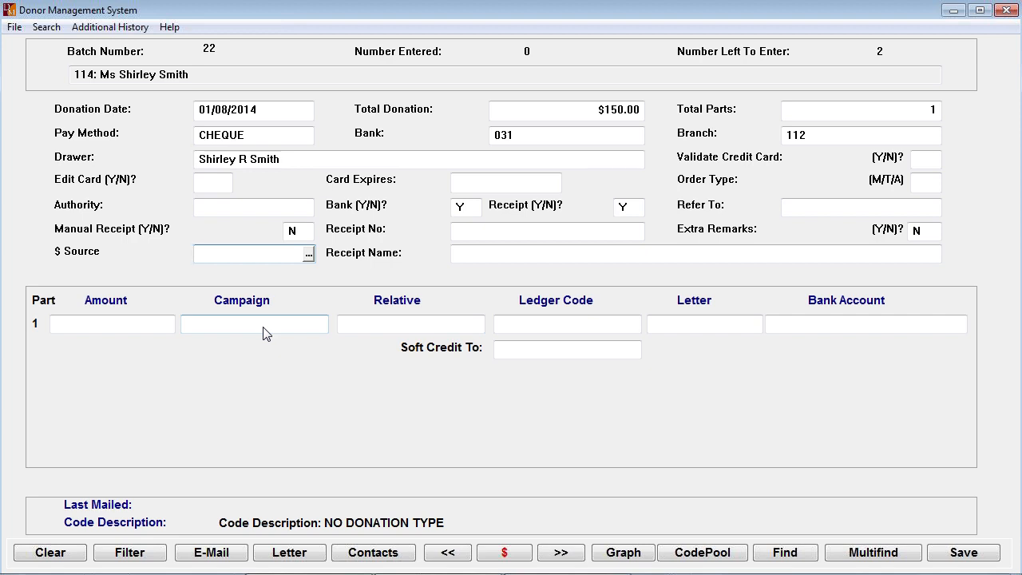
key(Tab)
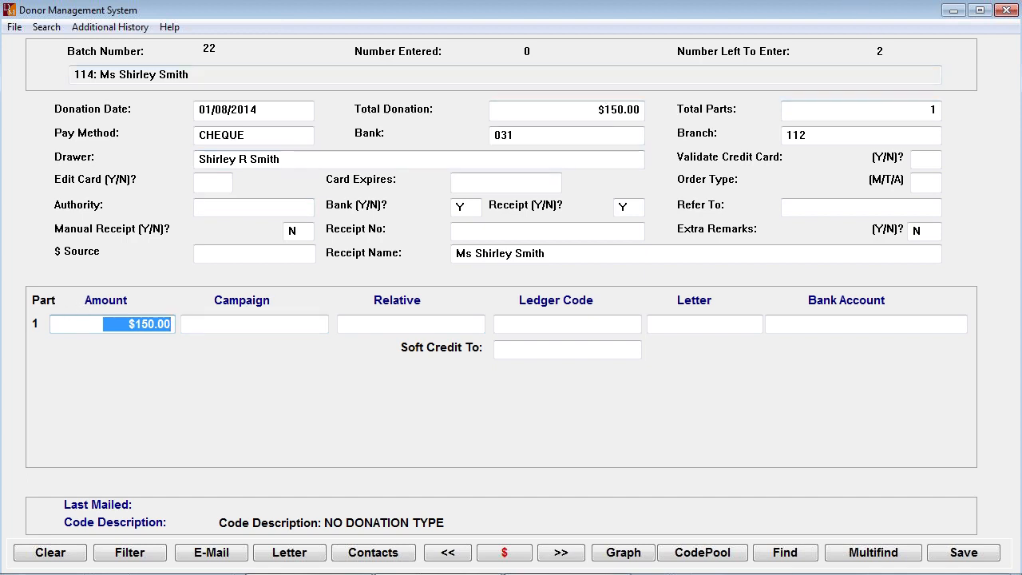
- Choose GENERAL as the campaign for part 1 of the donation
click(213, 329)
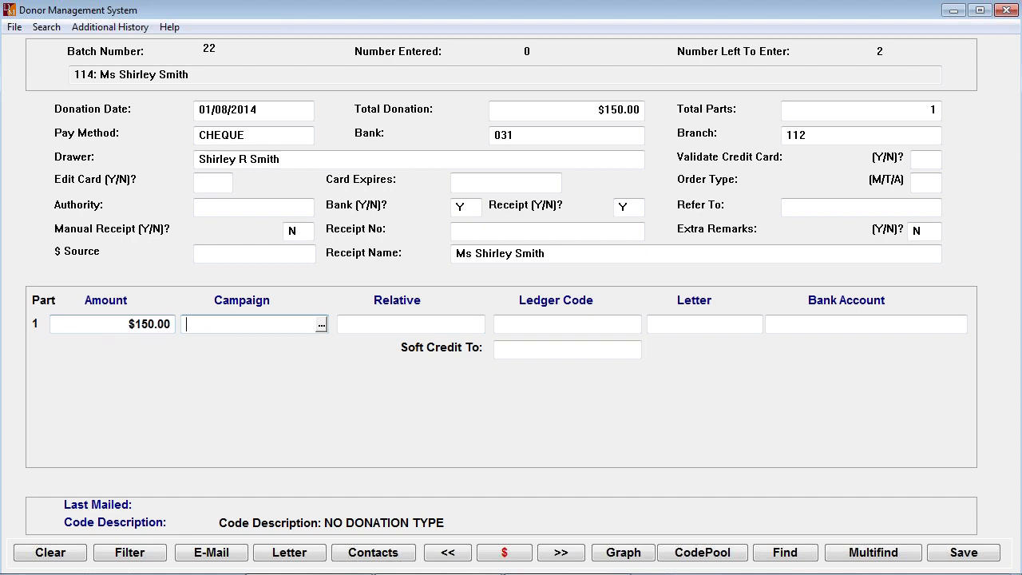
click(322, 325)
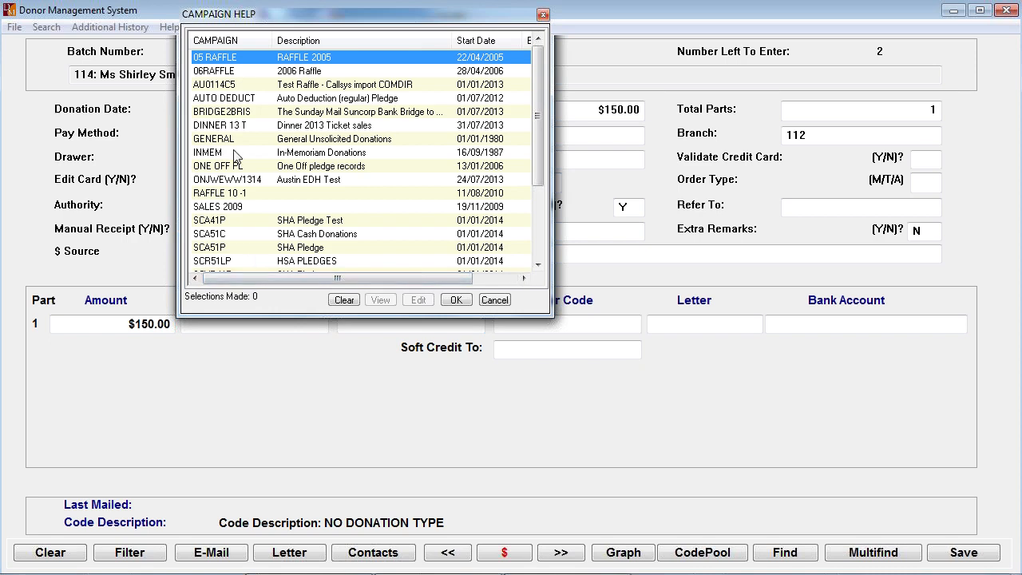
click(209, 140)
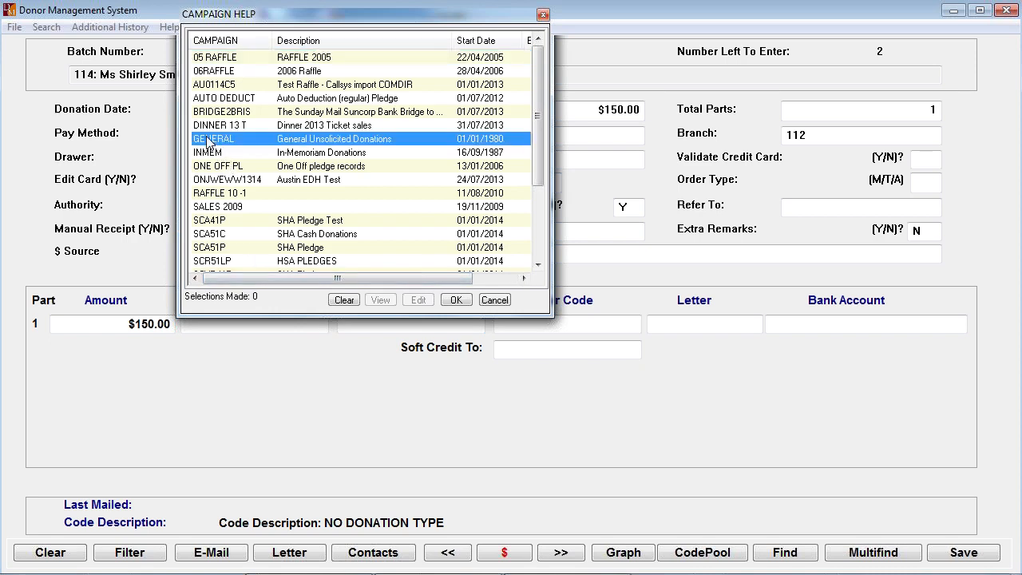
double_click(210, 141)
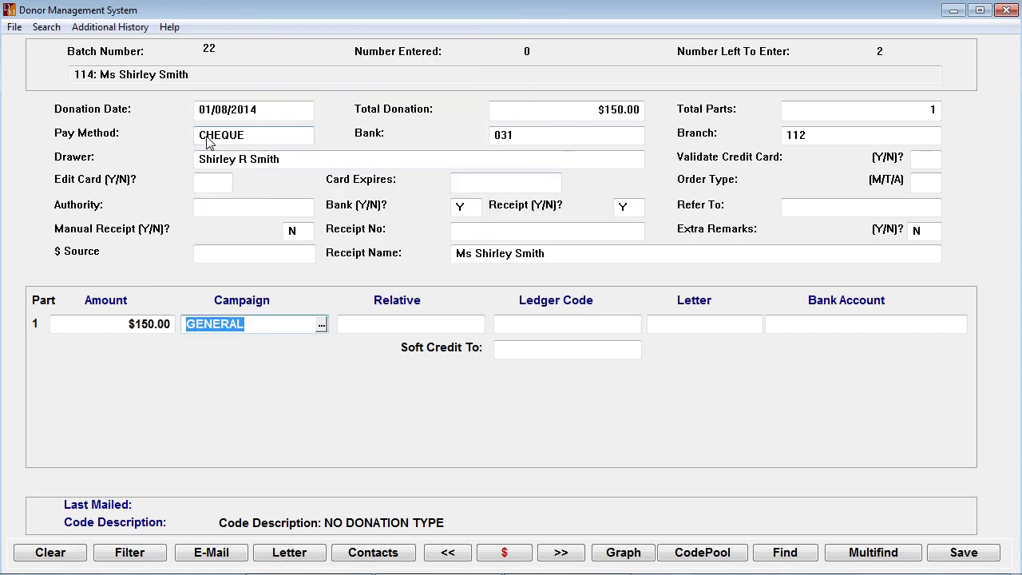
key(Tab)
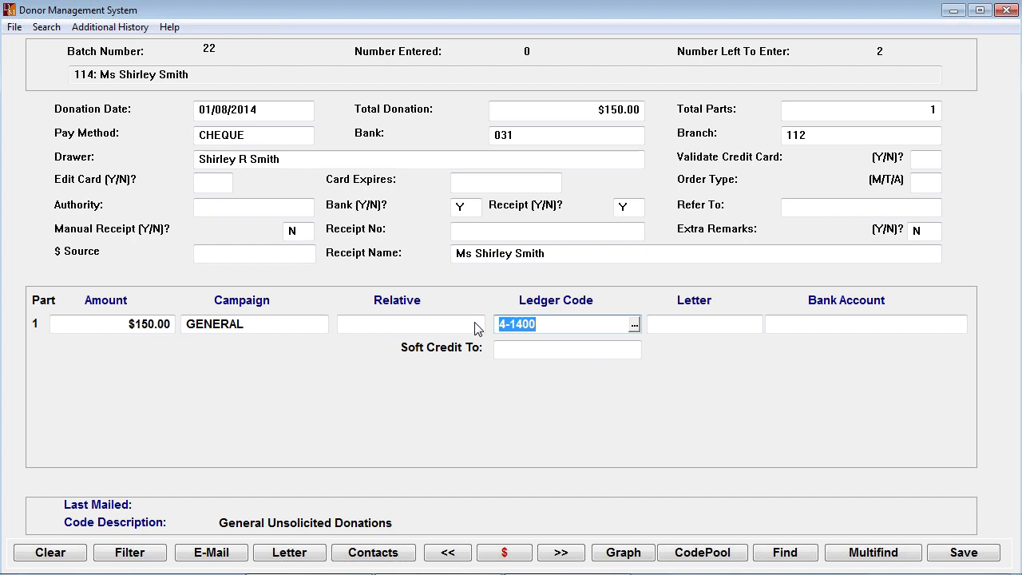
- Try the INMEM campaign and view its list of deceased relatives, and set the campaign back to GENERAL
click(265, 330)
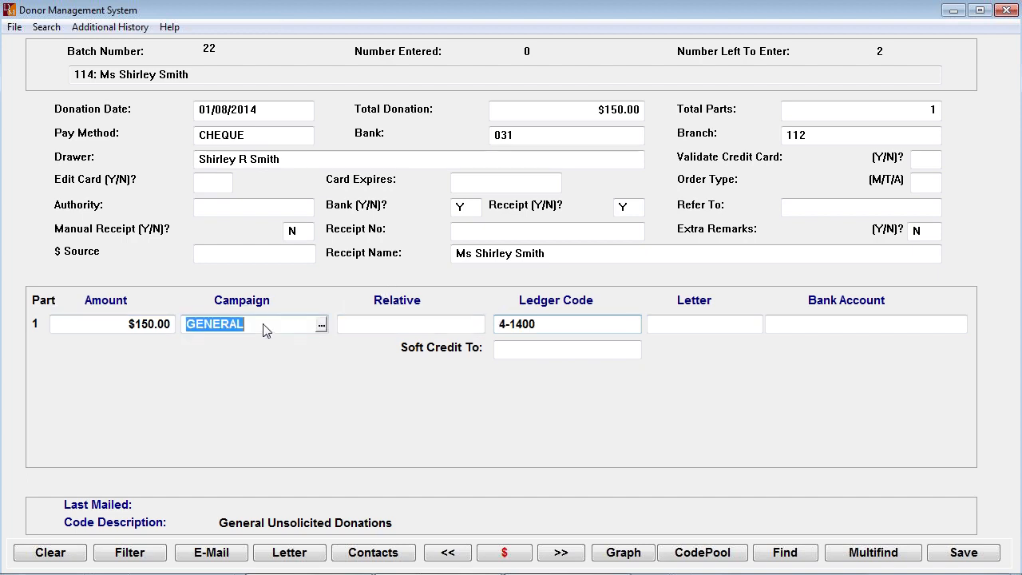
click(322, 325)
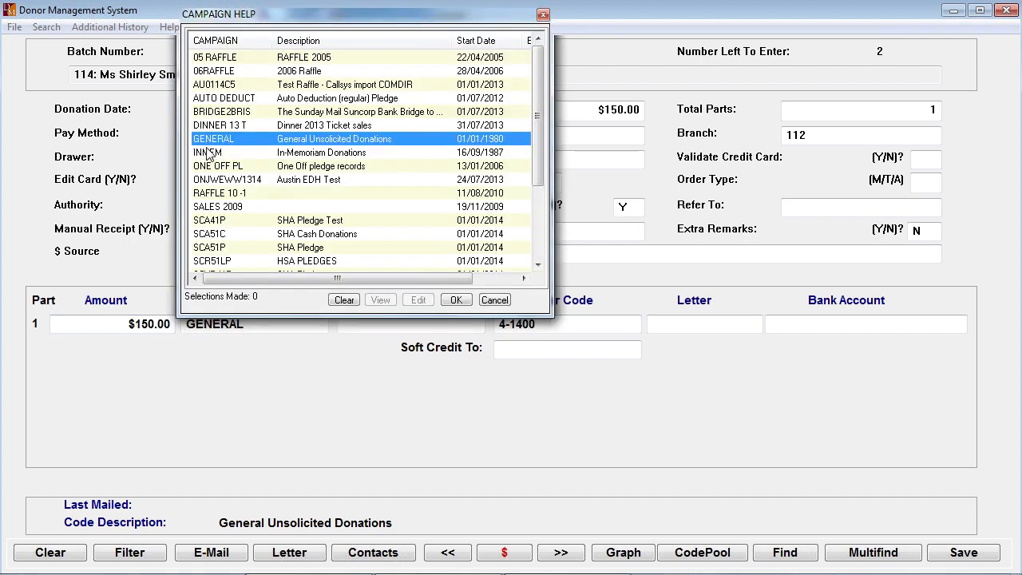
double_click(207, 153)
key(Tab)
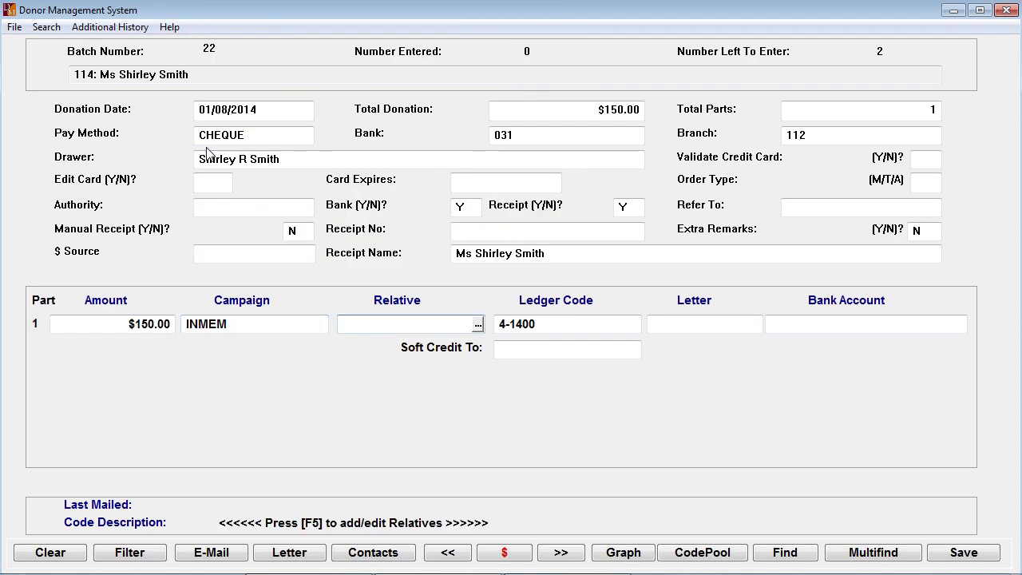
click(477, 323)
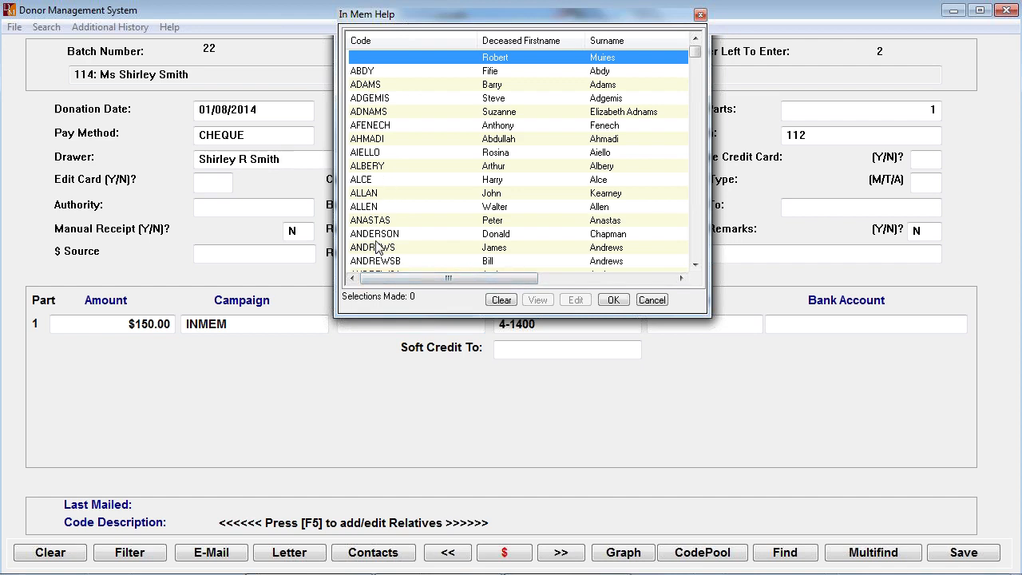
click(652, 300)
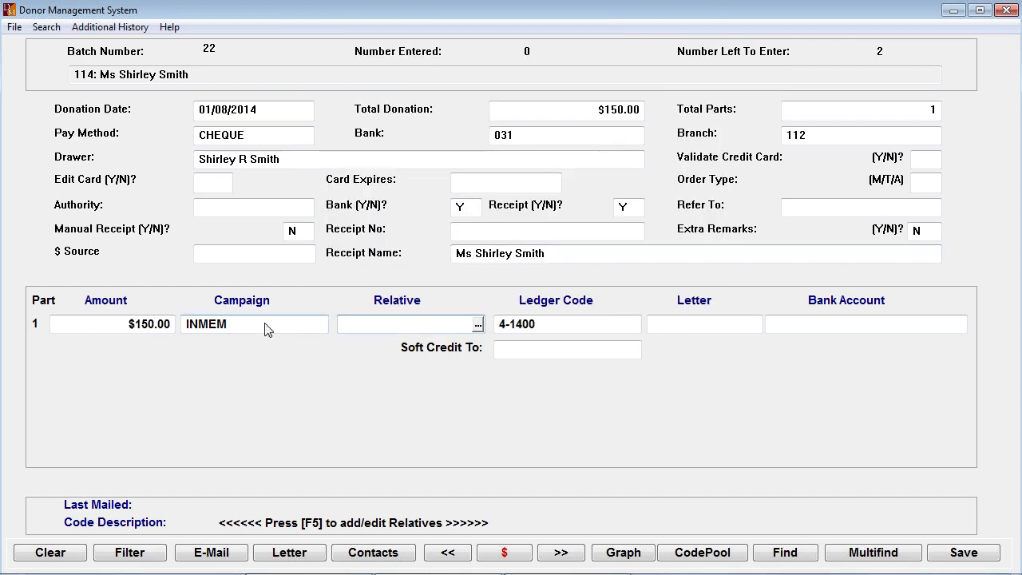
key(shift+Tab)
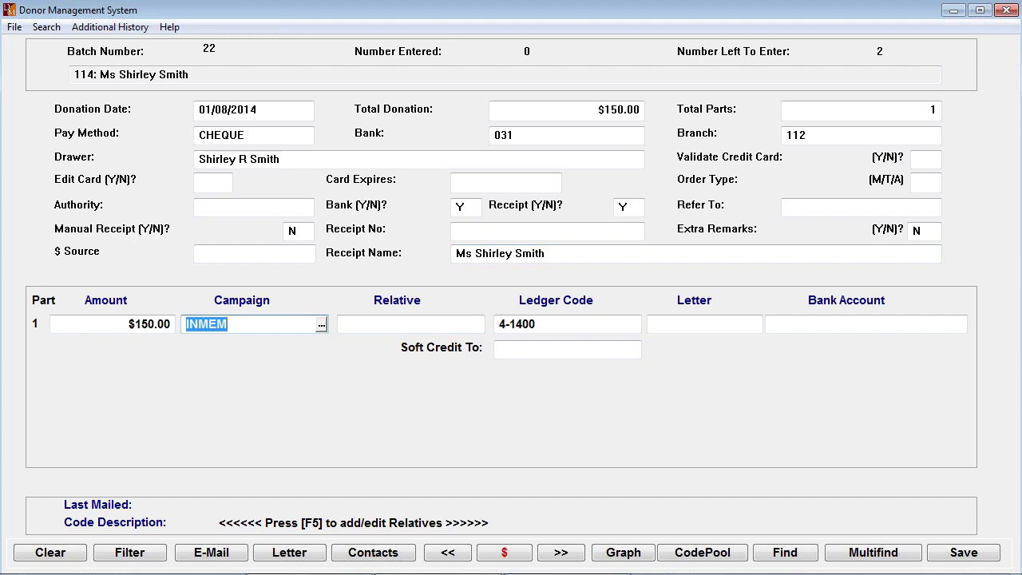
text(GENERAL)
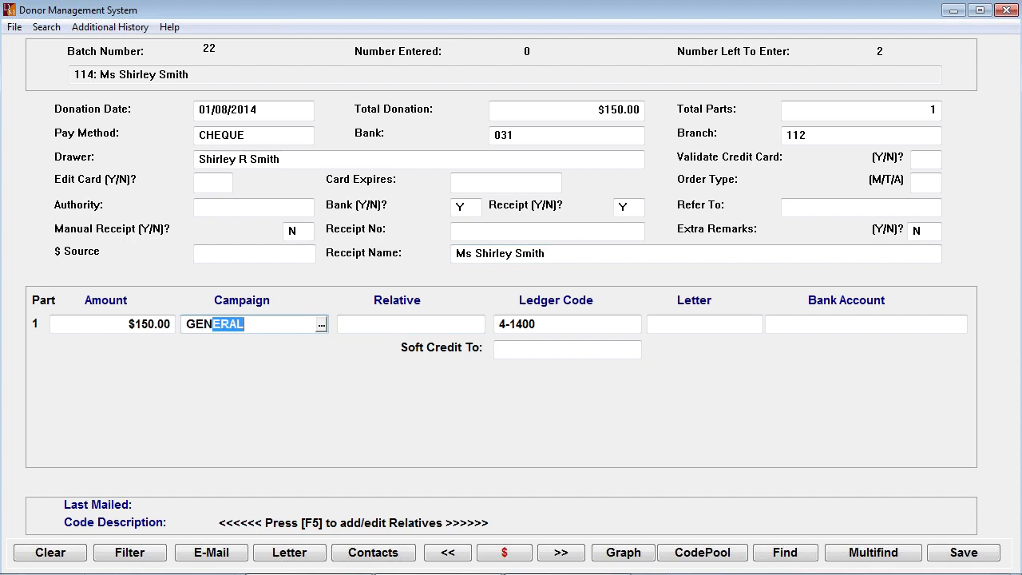
key(Tab)
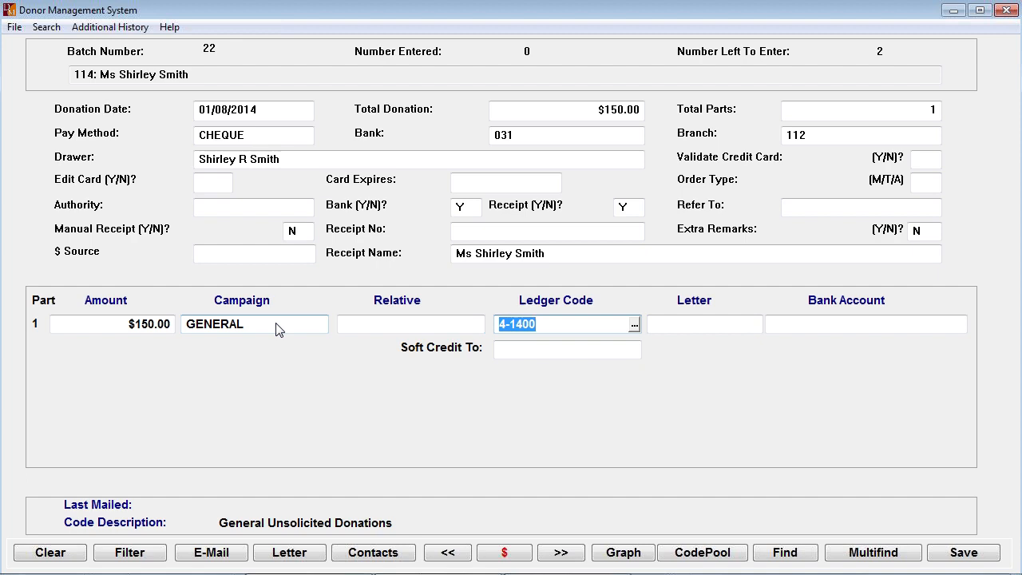
- Accept ledger code 4-1400 and thank-you letter _GEN for part 1 of the donation
key(Tab)
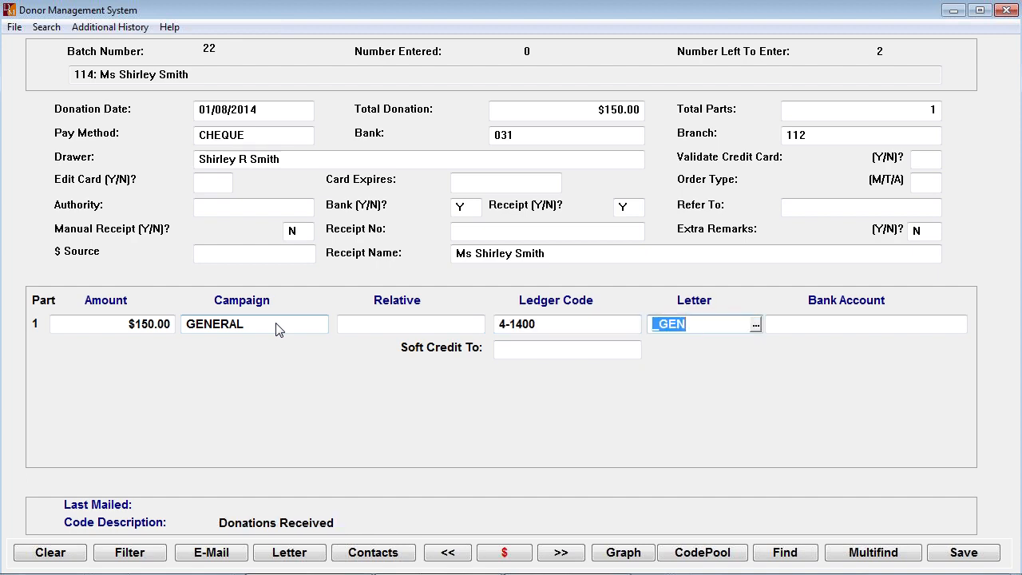
key(Tab)
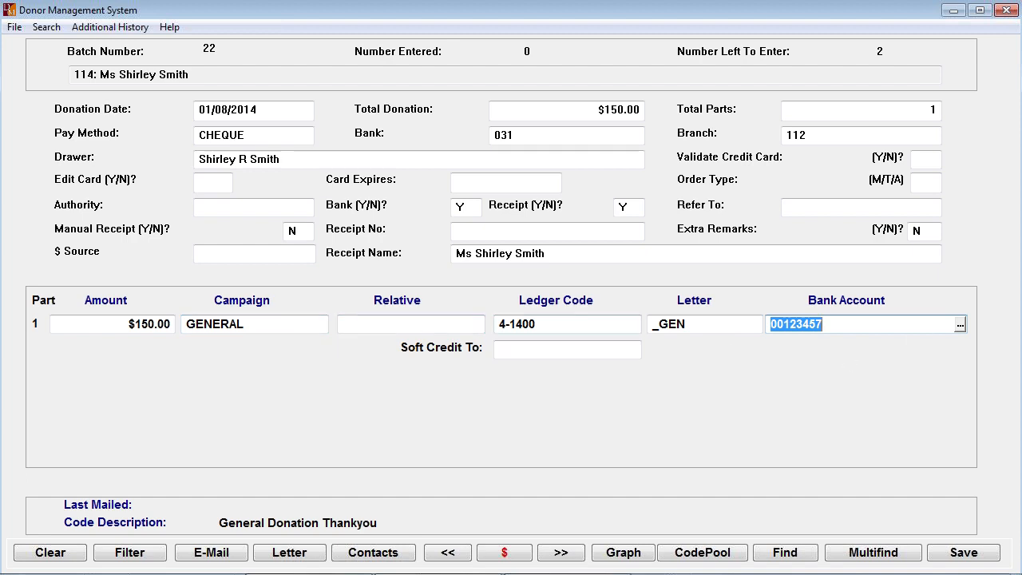
click(277, 325)
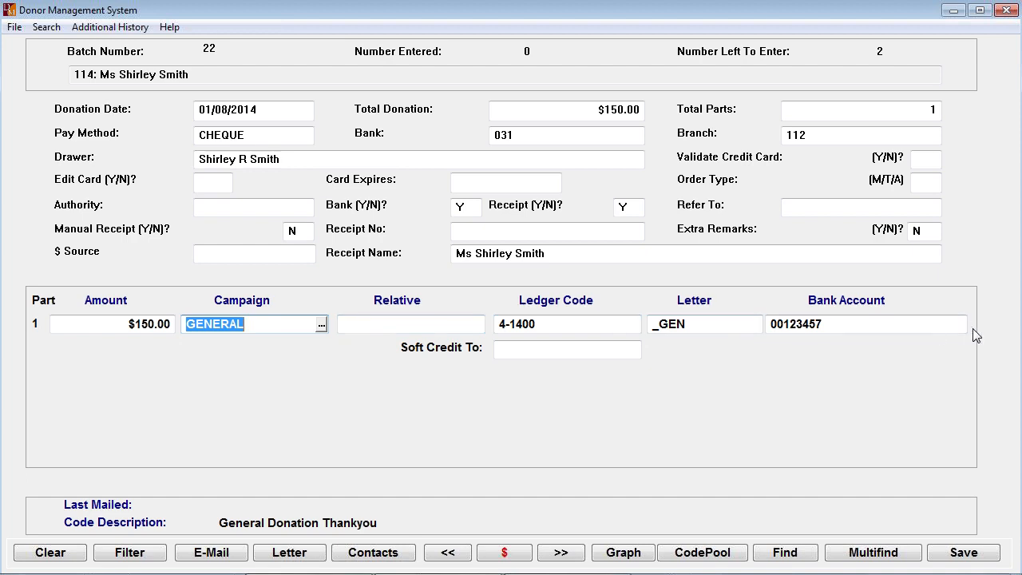
key(Tab)
key(Tab)
key(Tab)
key(Tab)
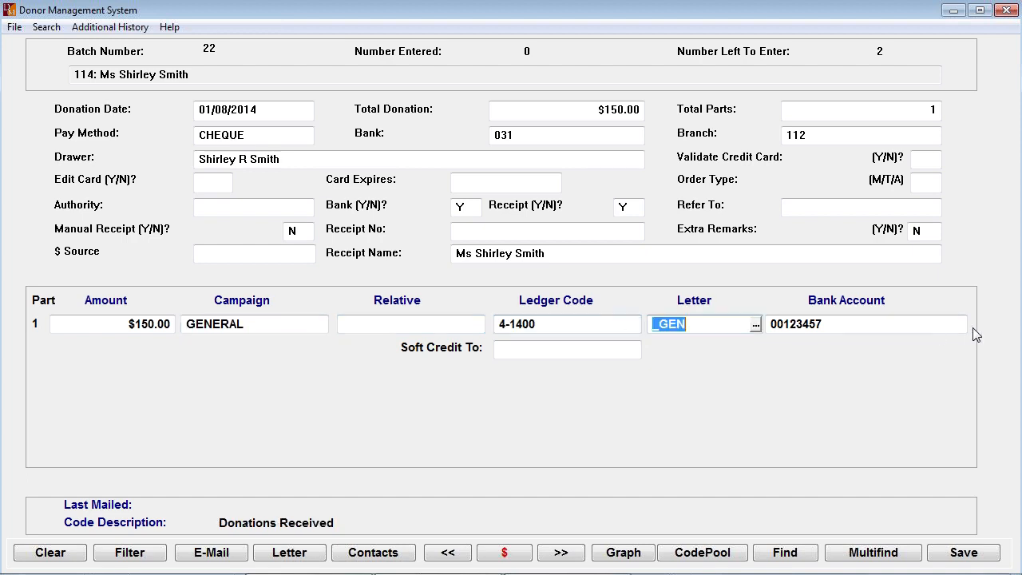
- Accept the default bank account and complete the $150 donation without donation comments
key(Tab)
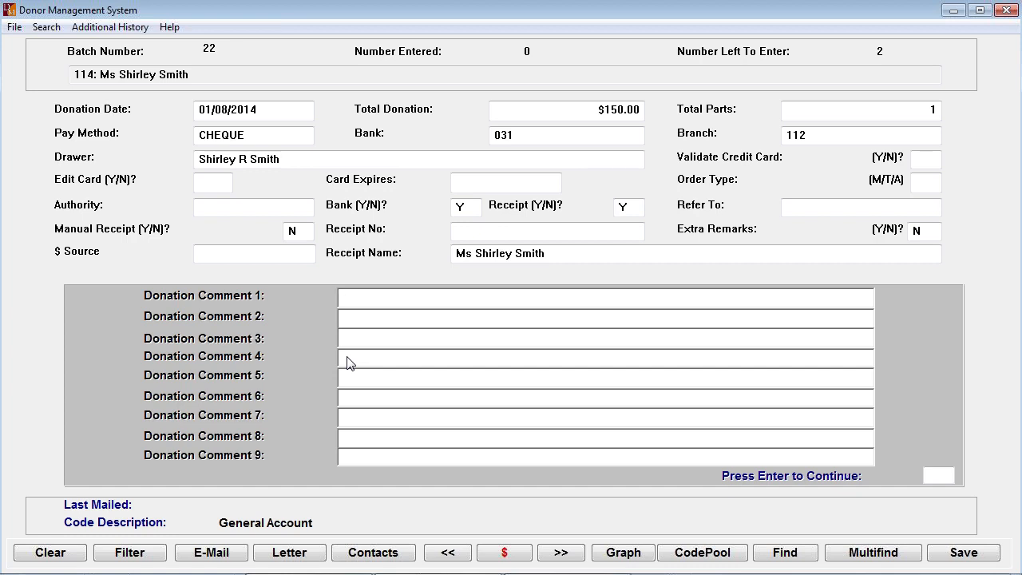
key(Return)
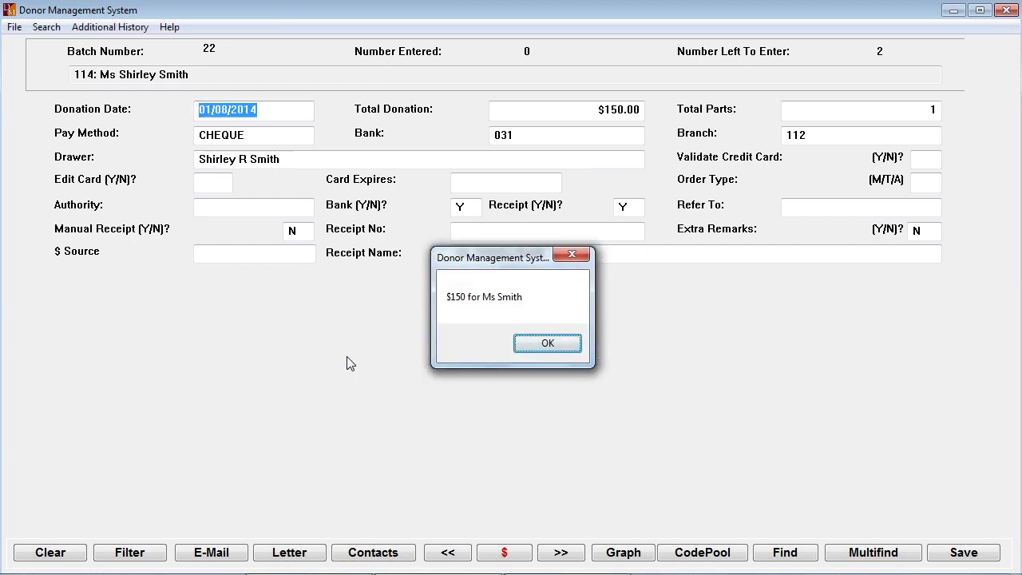
key(Return)
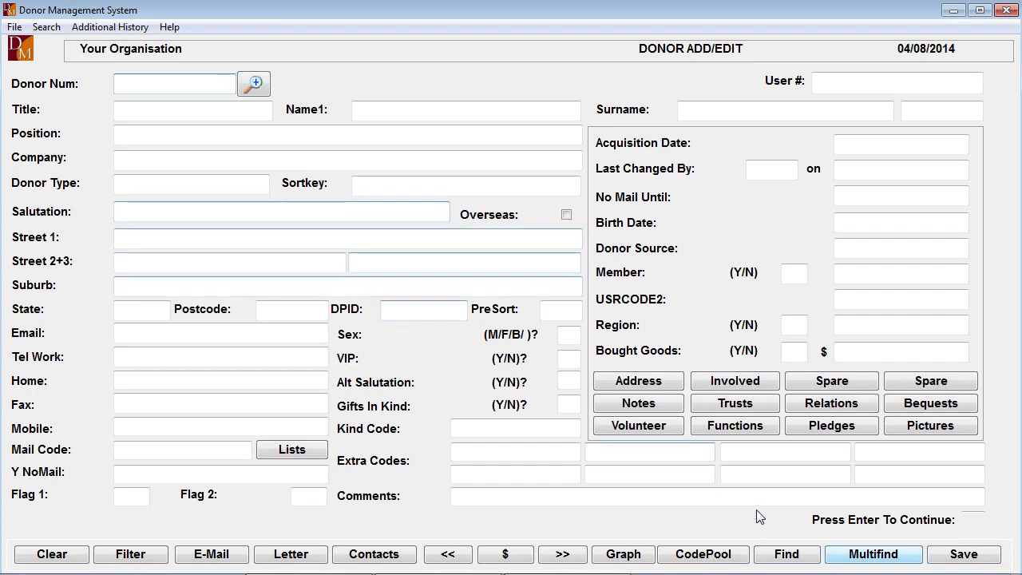
- Search the donors by surname with GR and open the record of the matching donor in Victoria
click(886, 558)
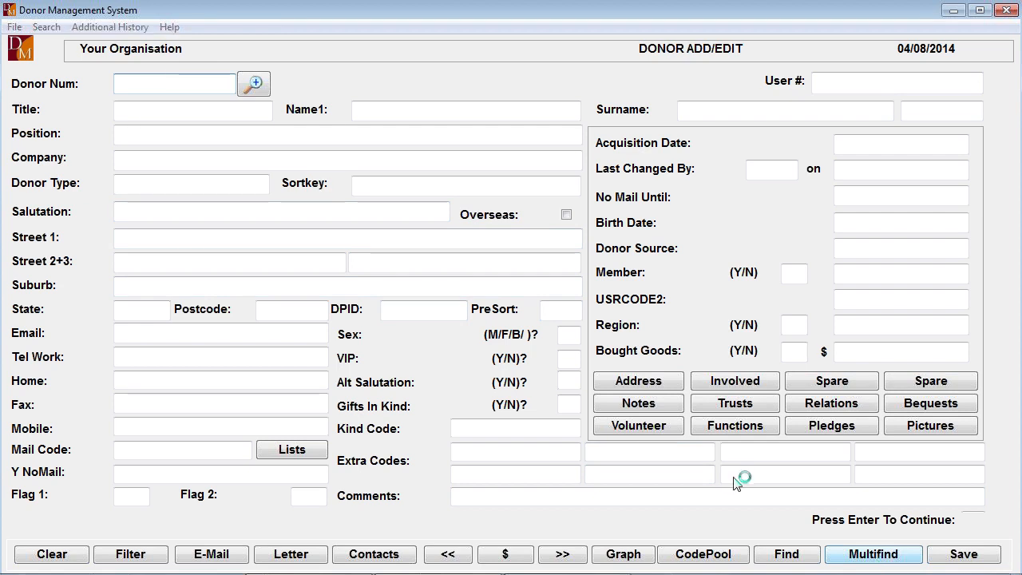
text(GR)
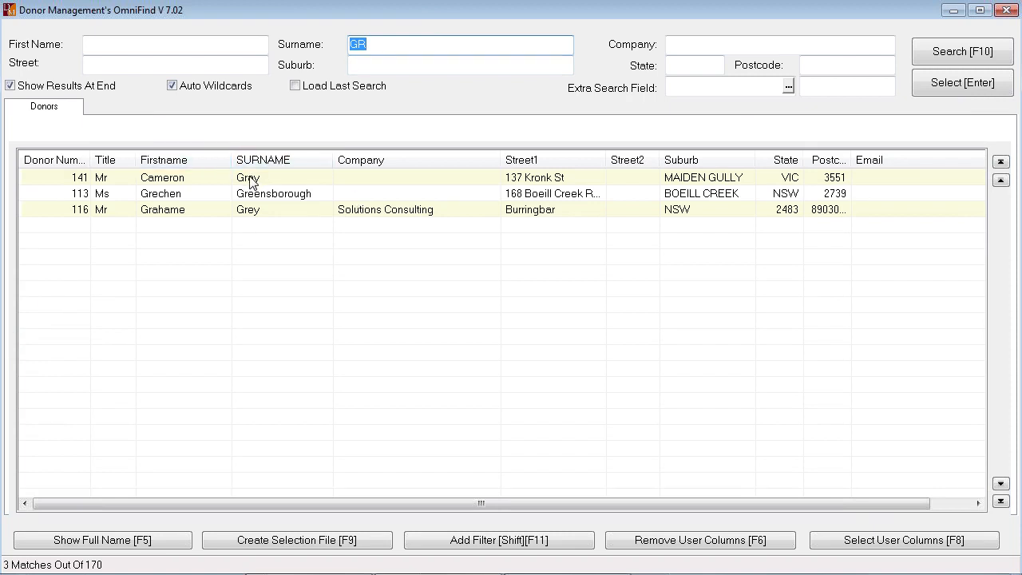
double_click(248, 181)
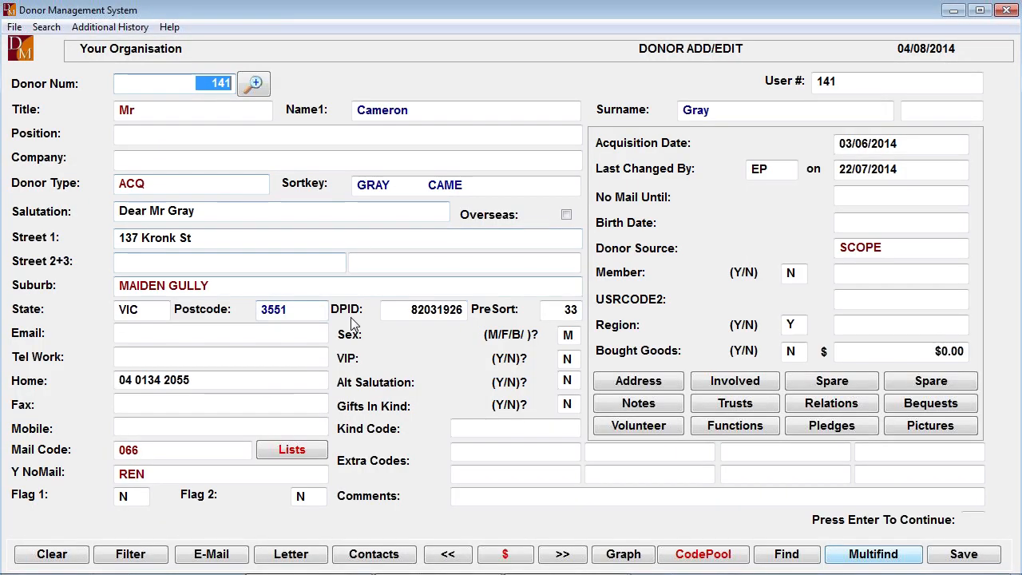
- Change the donor's invalid donor type to INDIV
key(Return)
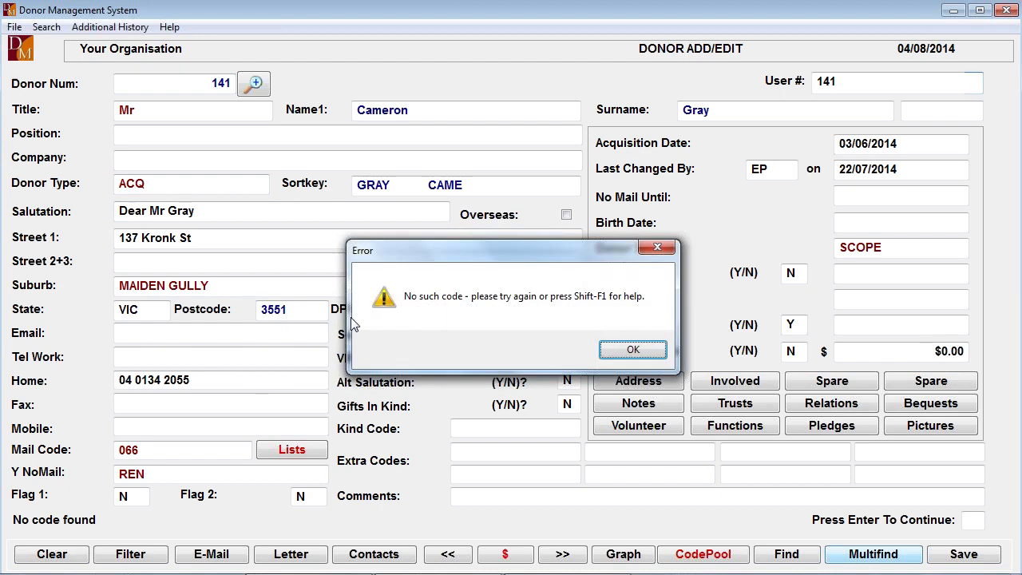
key(Return)
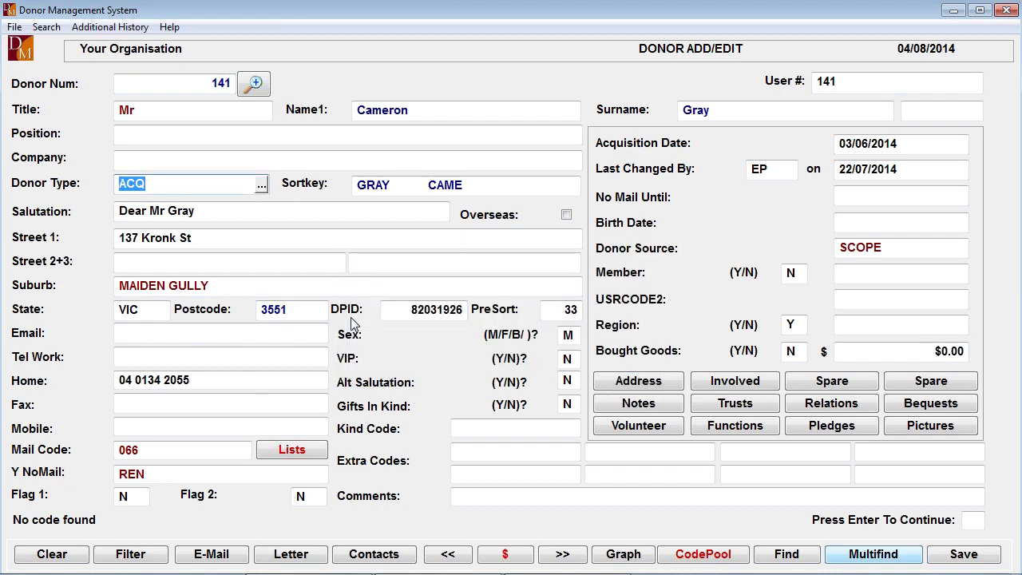
click(262, 190)
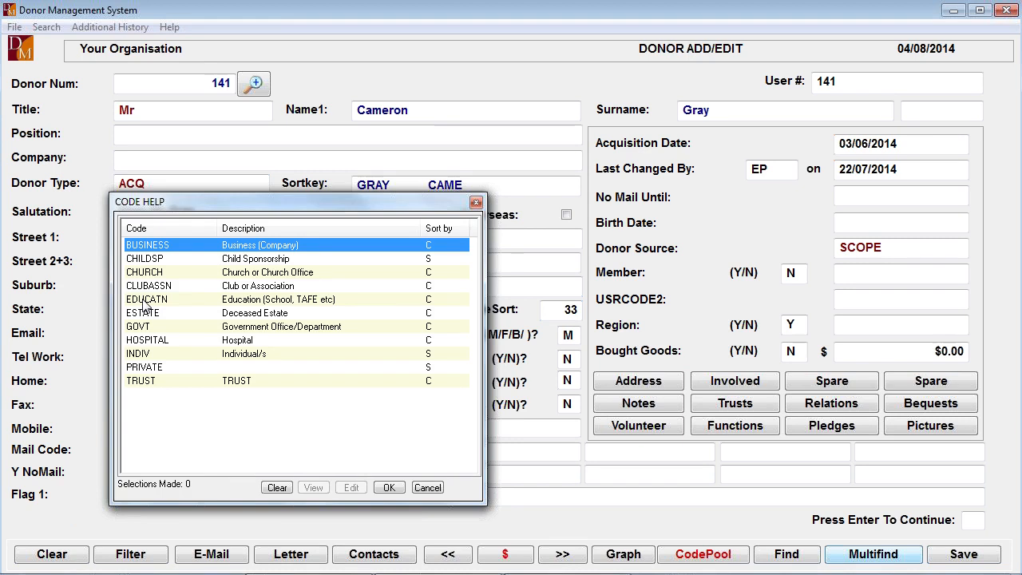
double_click(145, 355)
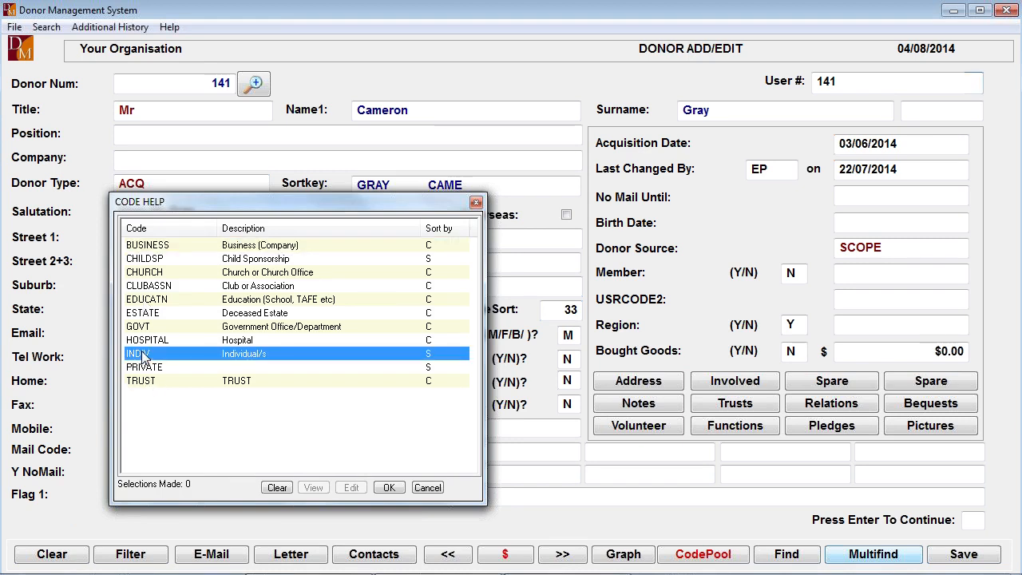
key(Return)
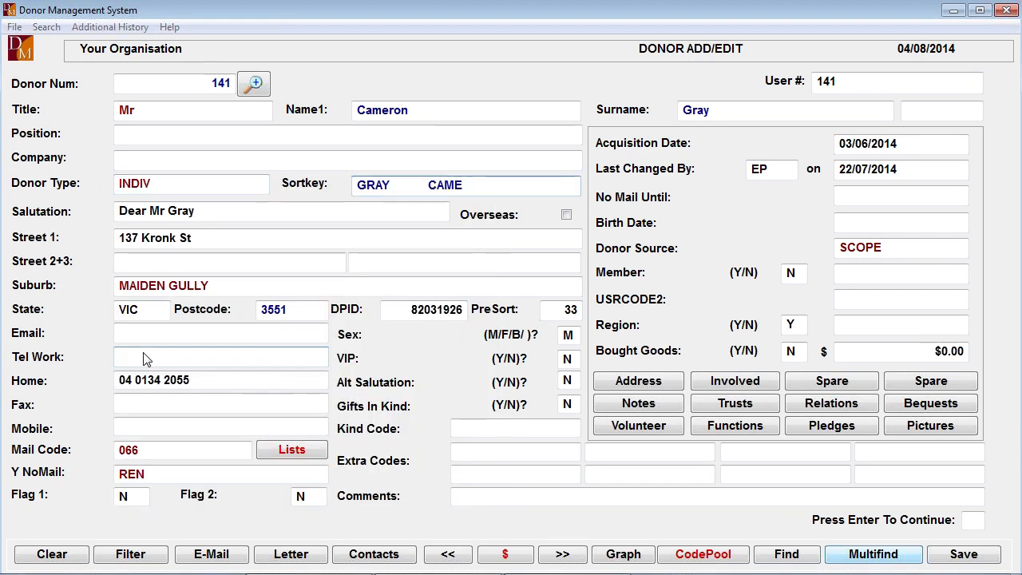
- Accept the first-name salutation and set the donor's mail code to ALL
key(Return)
key(Return)
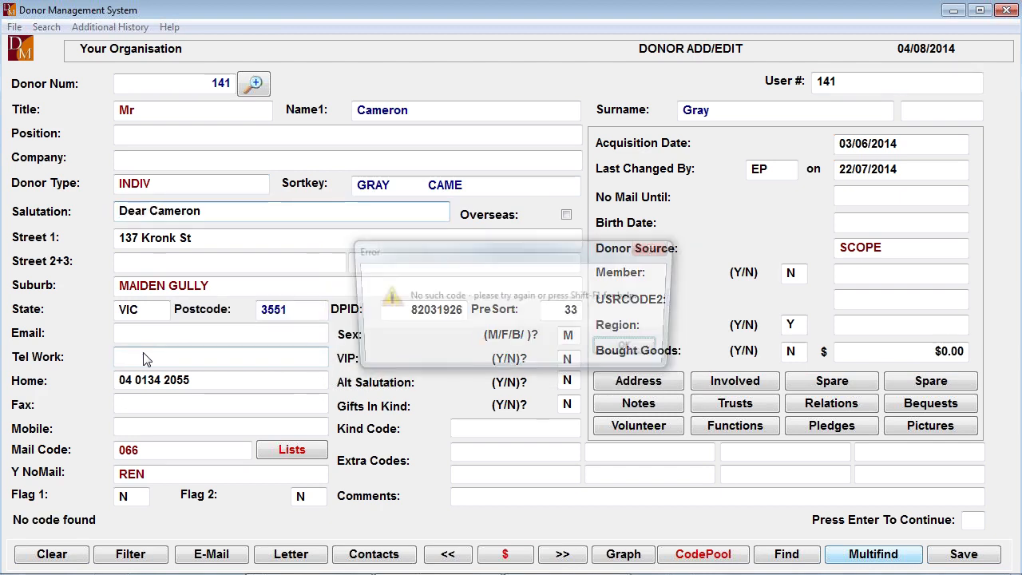
key(Return)
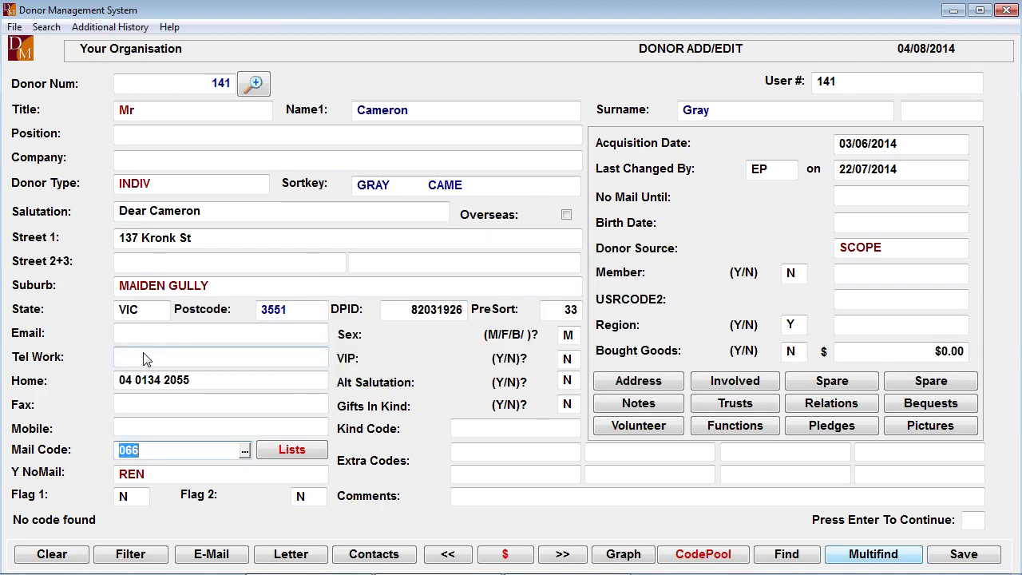
key(F1)
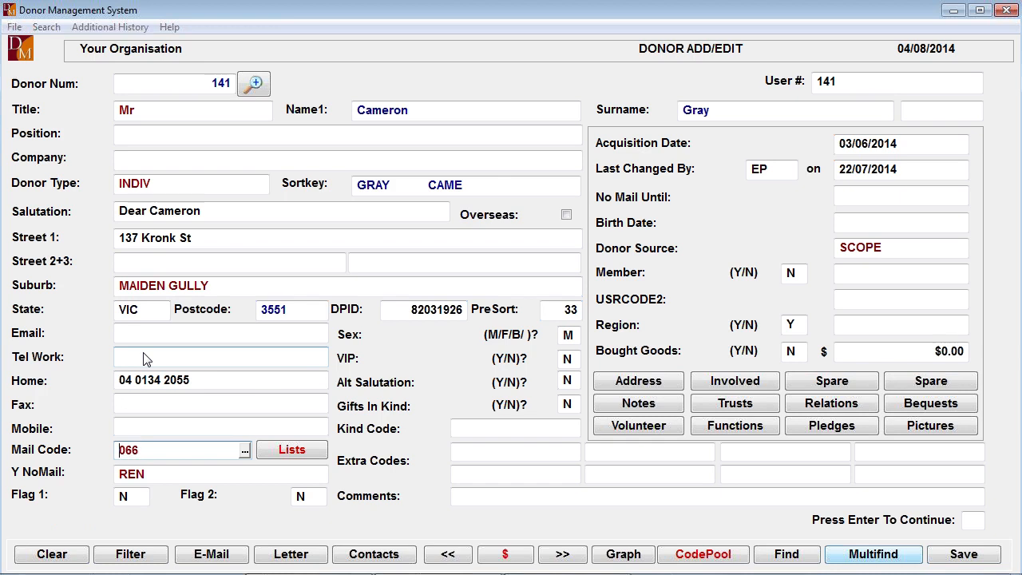
key(Down)
key(Down)
key(Down)
key(Down)
key(Down)
key(Up)
key(Up)
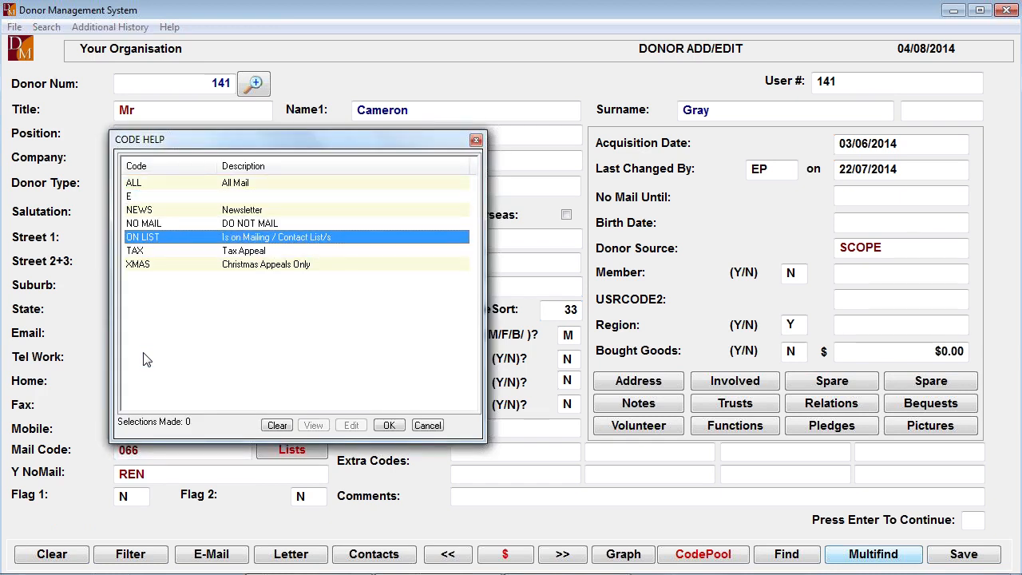
key(Down)
key(Up)
key(Up)
key(Up)
key(Up)
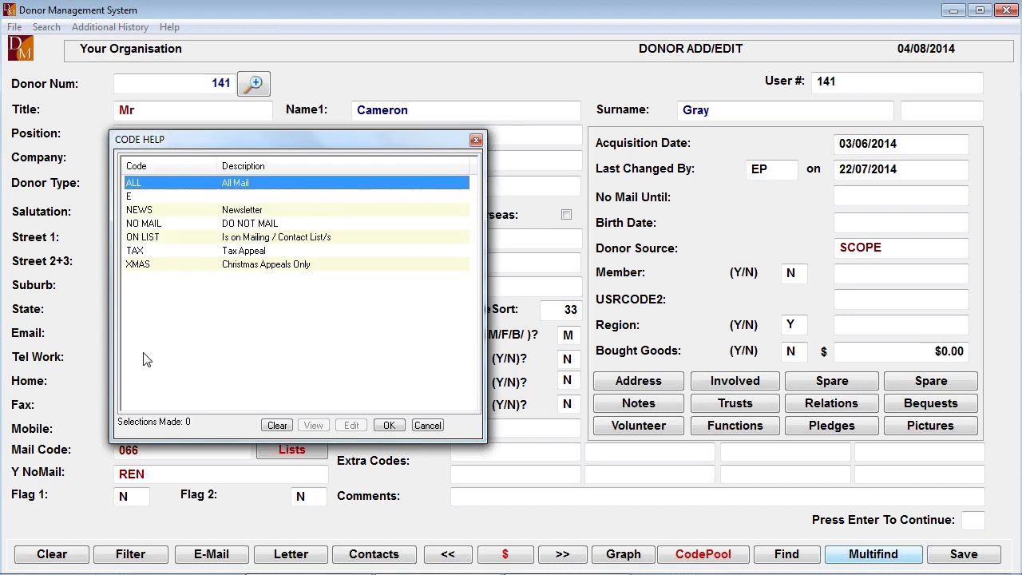
key(Return)
key(Return)
- Clear the invalid REN code from the donor's no-mail reason
key(Return)
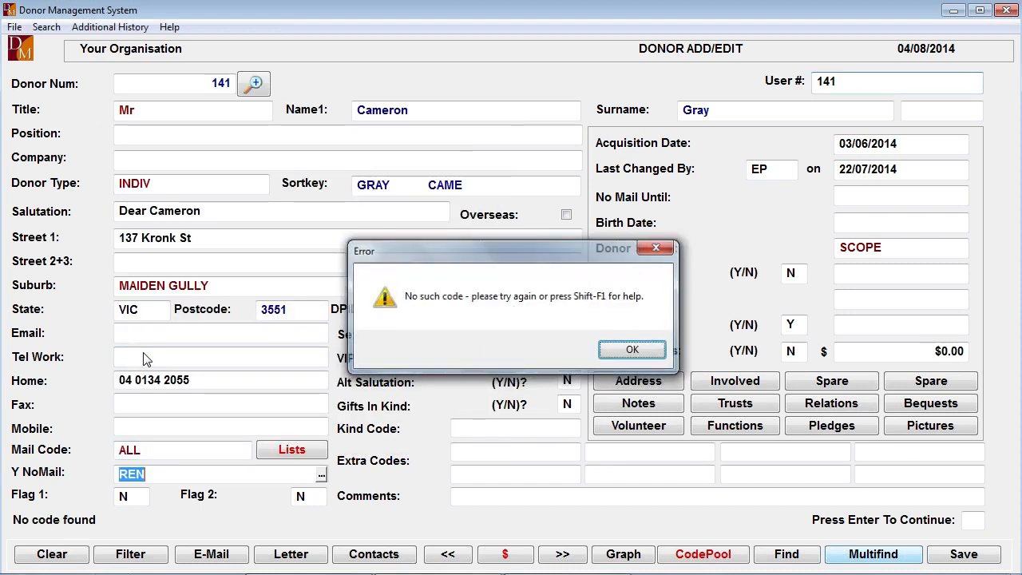
key(BackSpace)
key(Return)
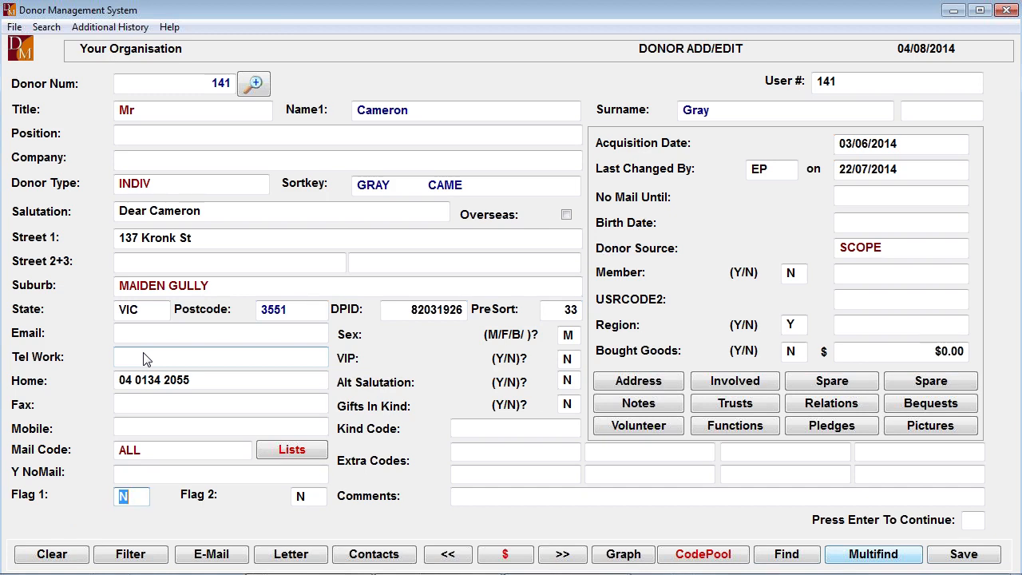
- Accept the donor's existing flags, sex, VIP, alternate salutation and gifts-in-kind settings
key(Return)
key(Return)
key(Return)
key(Return)
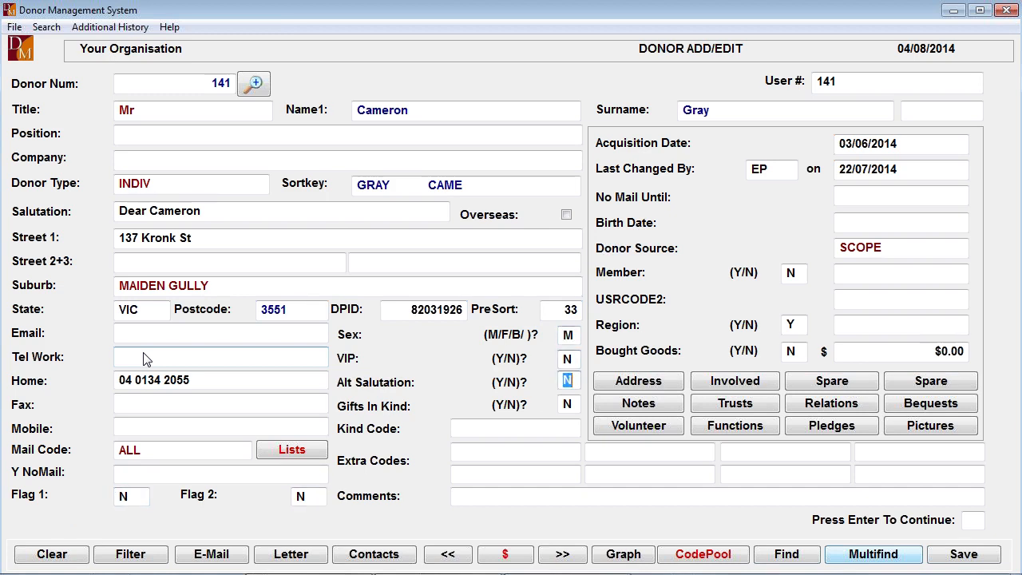
key(Return)
key(Return)
key(Return)
key(Return)
key(Return)
- Replace the donor source SCOPE with DIR MAIL from the list of source codes
key(Return)
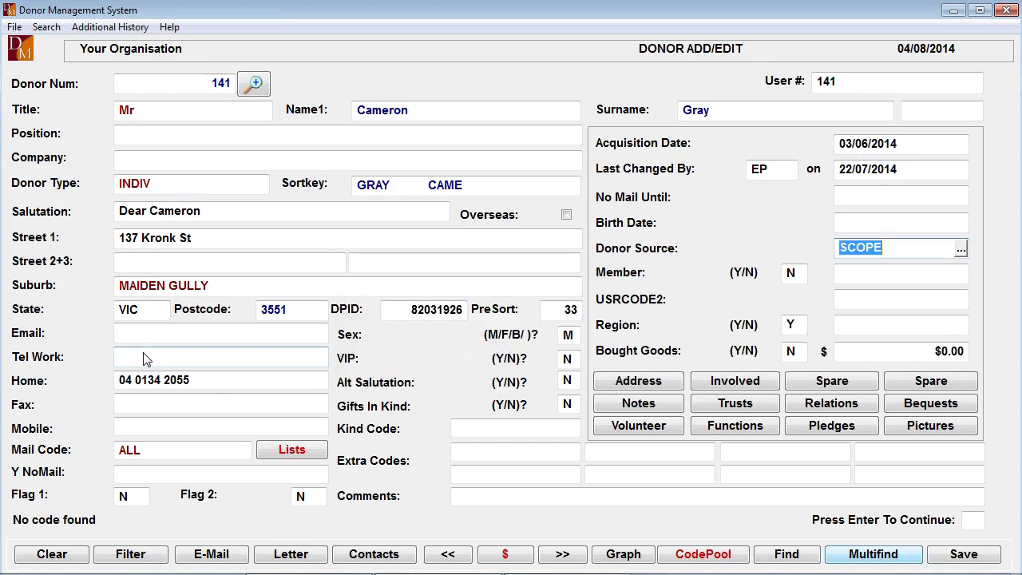
key(Delete)
key(Return)
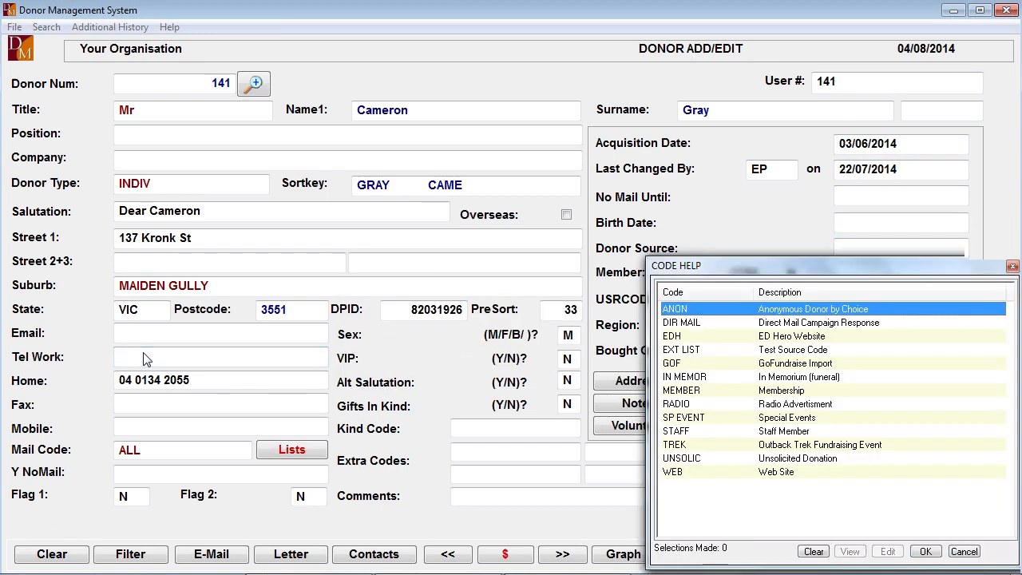
key(Down)
key(Down)
key(Down)
key(Down)
key(Down)
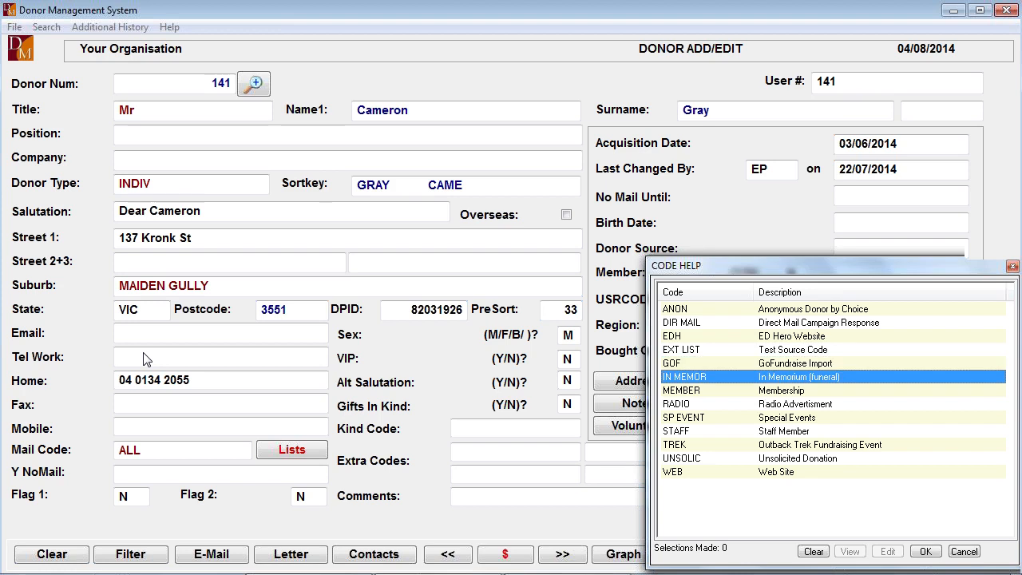
key(Down)
key(Down)
key(Down)
key(Down)
key(Up)
key(Up)
key(Up)
key(Up)
key(Up)
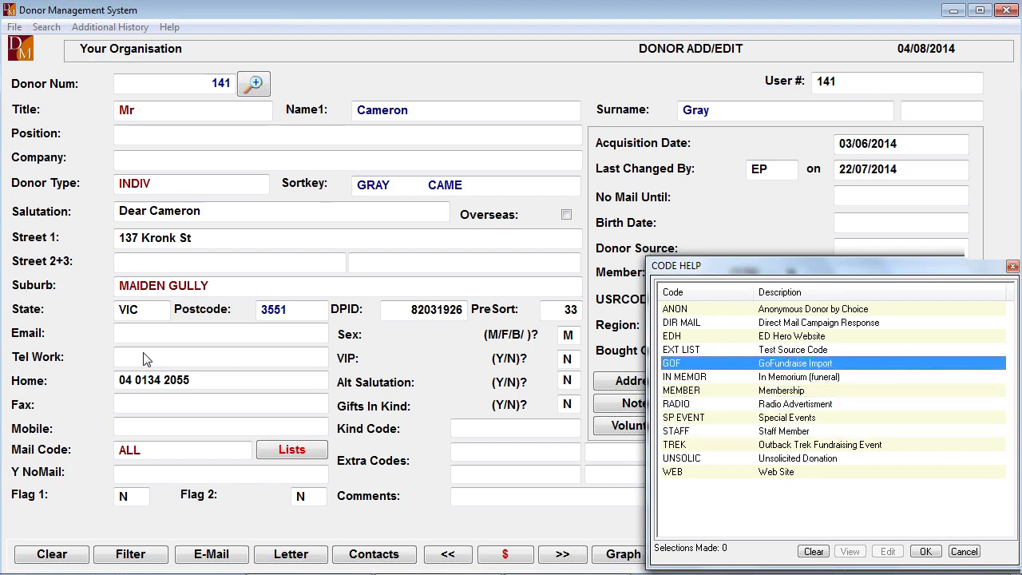
key(Up)
key(Up)
key(Up)
key(Return)
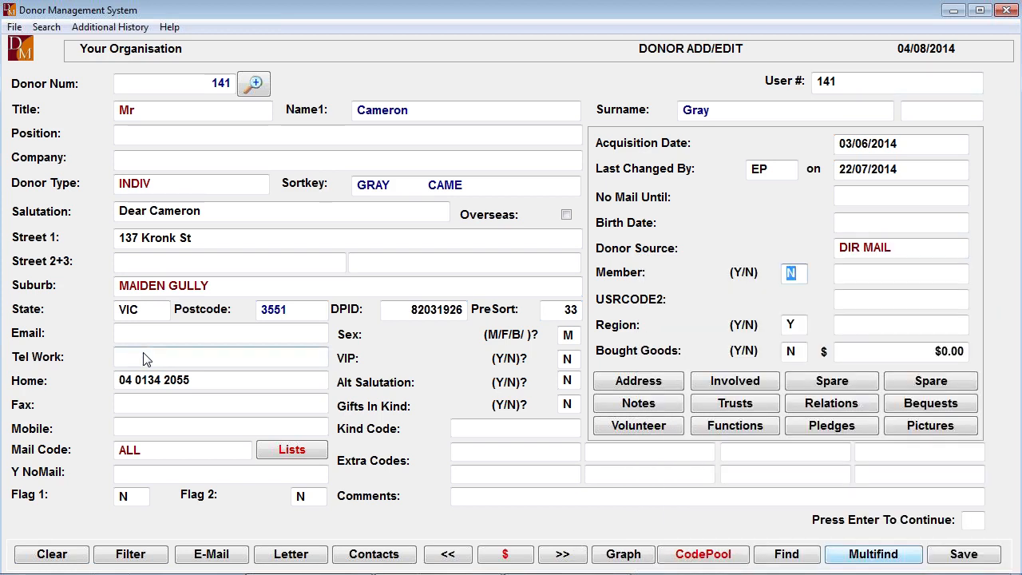
- Accept the remaining donor details on both pages and continue to the donation entry for batch 22
key(Return)
key(Return)
key(Return)
key(Return)
key(Return)
key(Return)
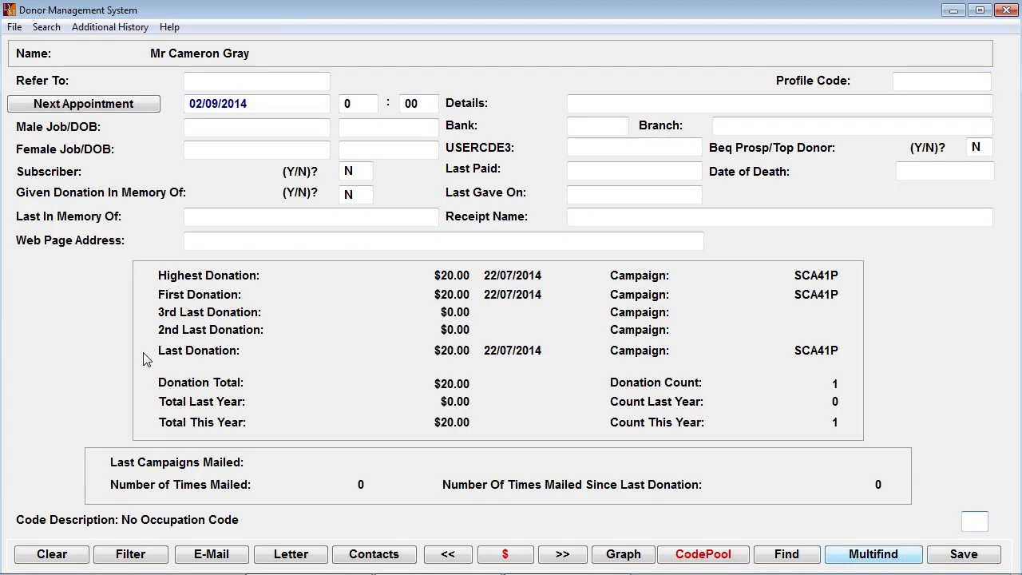
key(Return)
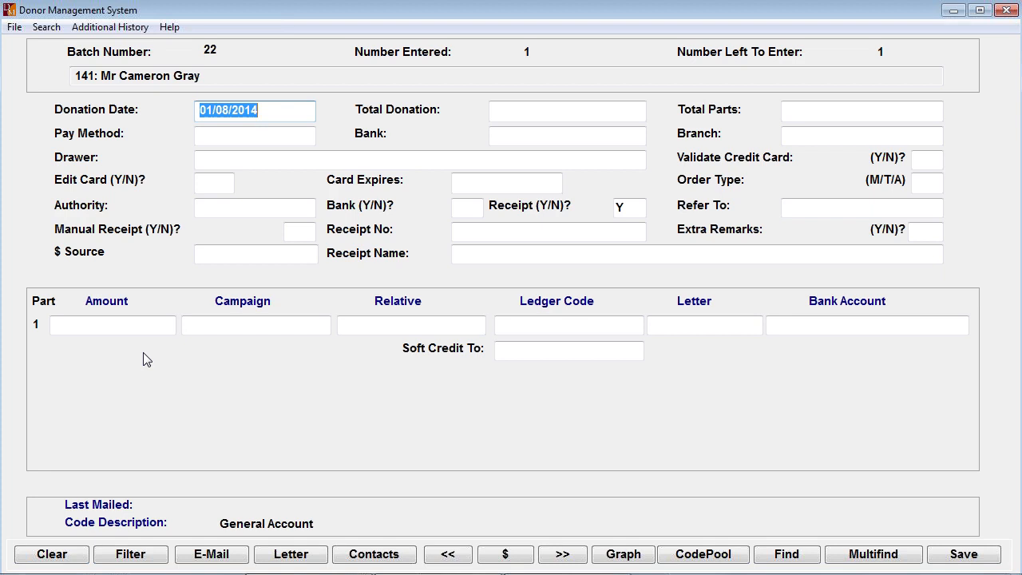
- Set the donation date to today, 04/08/2014, with a total donation of $150 in 2 parts
text(t)
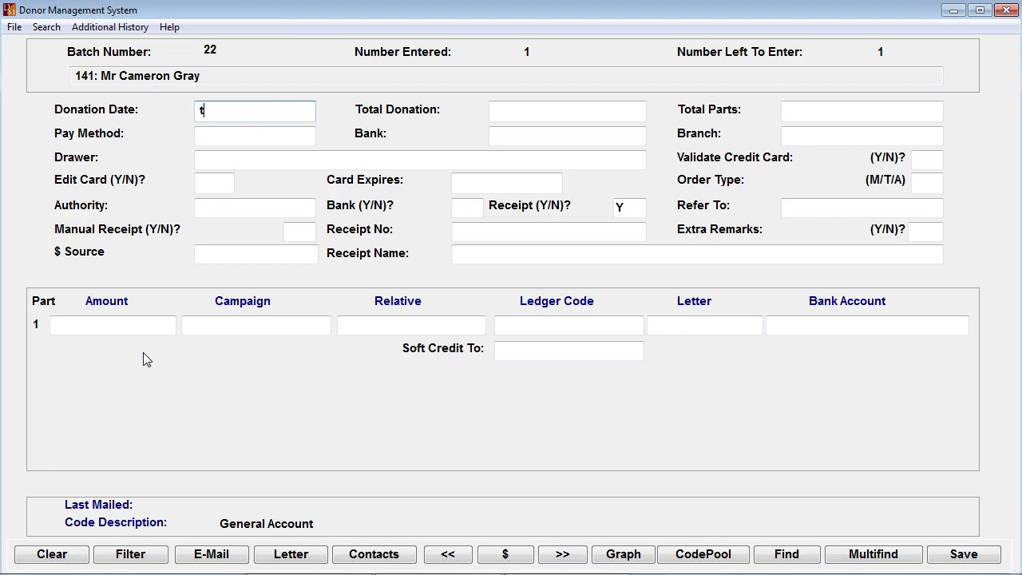
key(Tab)
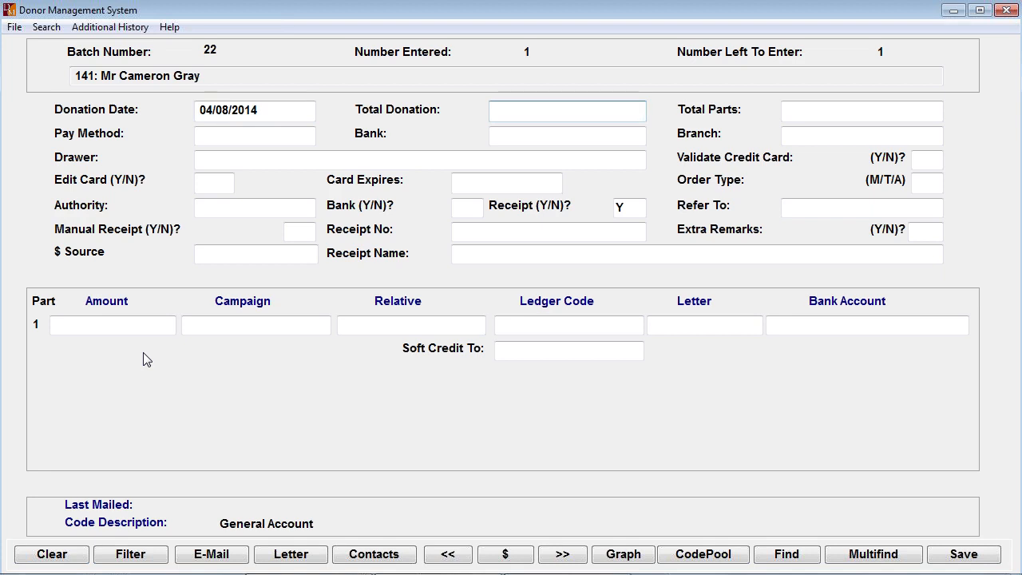
text(150)
key(Tab)
text(2)
key(Tab)
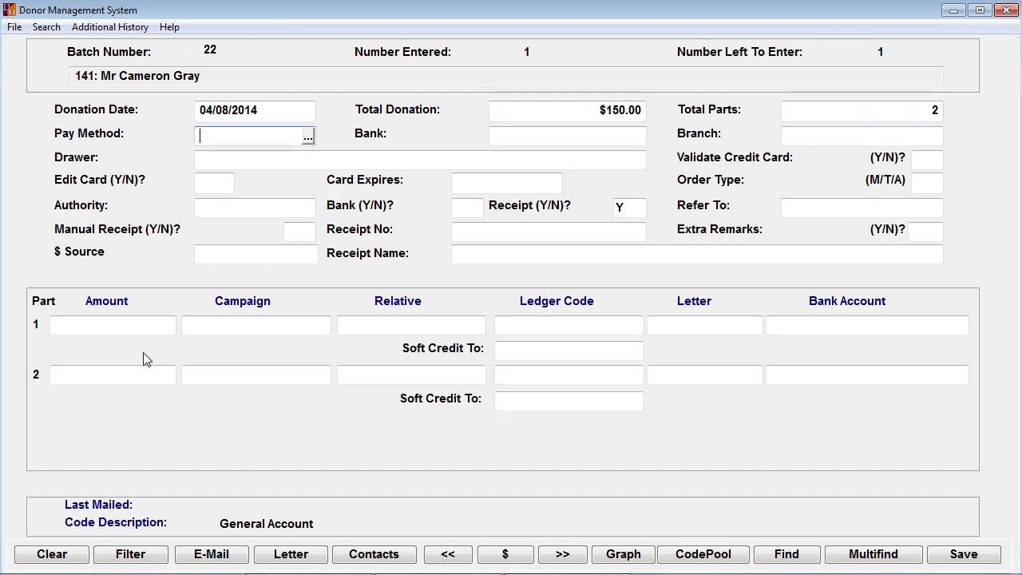
- Set the pay method to CASH and accept the default banking, receipt and remarks options, leaving the source blank
text(C)
key(Tab)
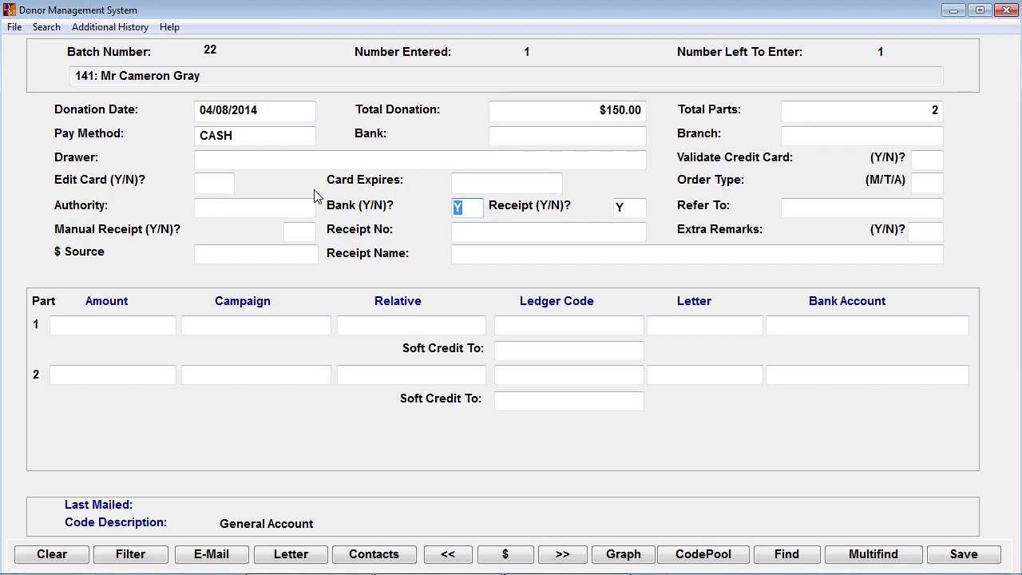
key(Tab)
key(Tab)
key(Tab)
key(Tab)
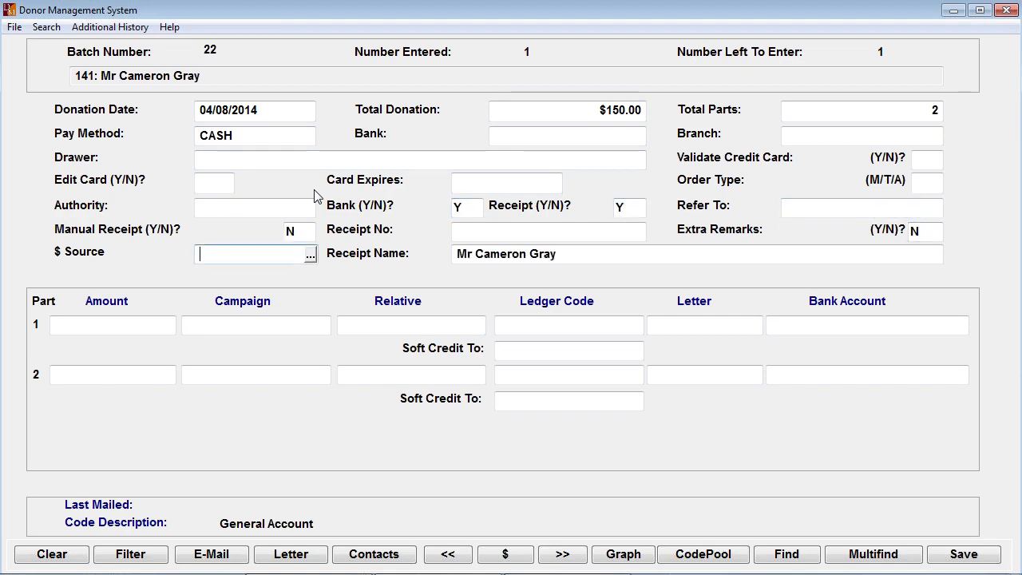
key(Tab)
key(Tab)
key(Return)
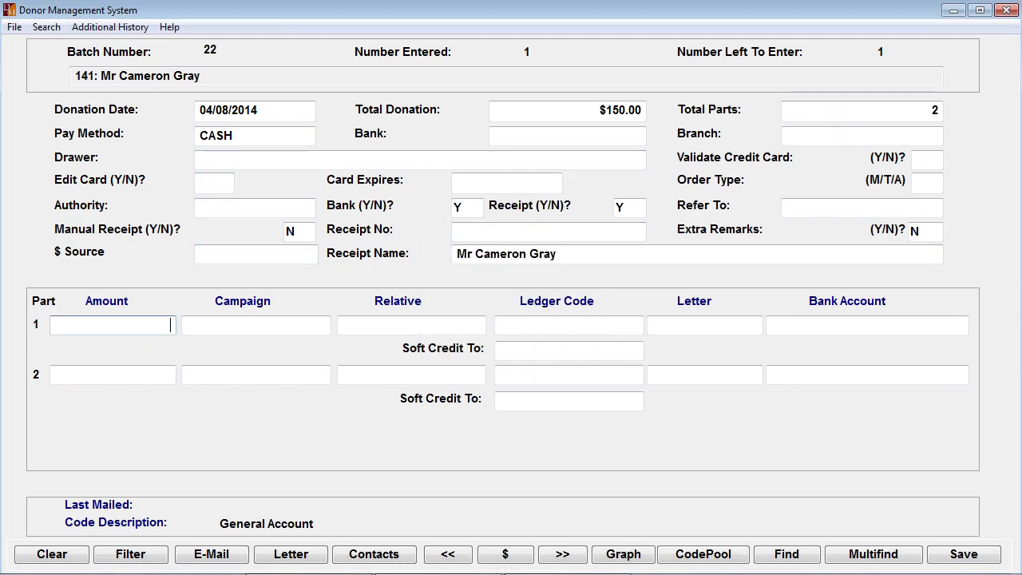
- Enter $100 for part 1 and accept campaign GENERAL, ledger code 4-1400, letter _GEN and the default bank account
text(100)
key(Tab)
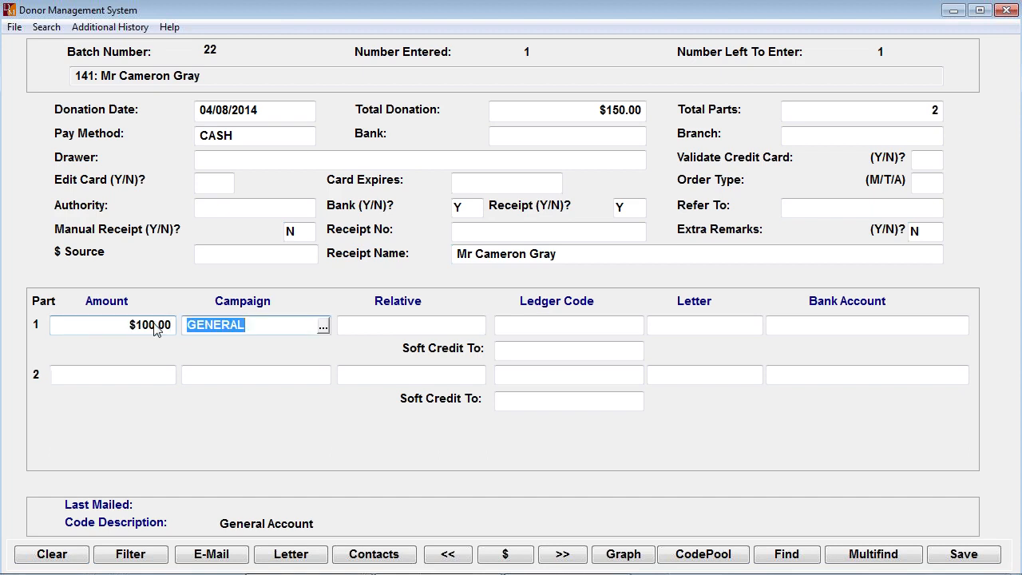
key(Tab)
key(Tab)
key(Tab)
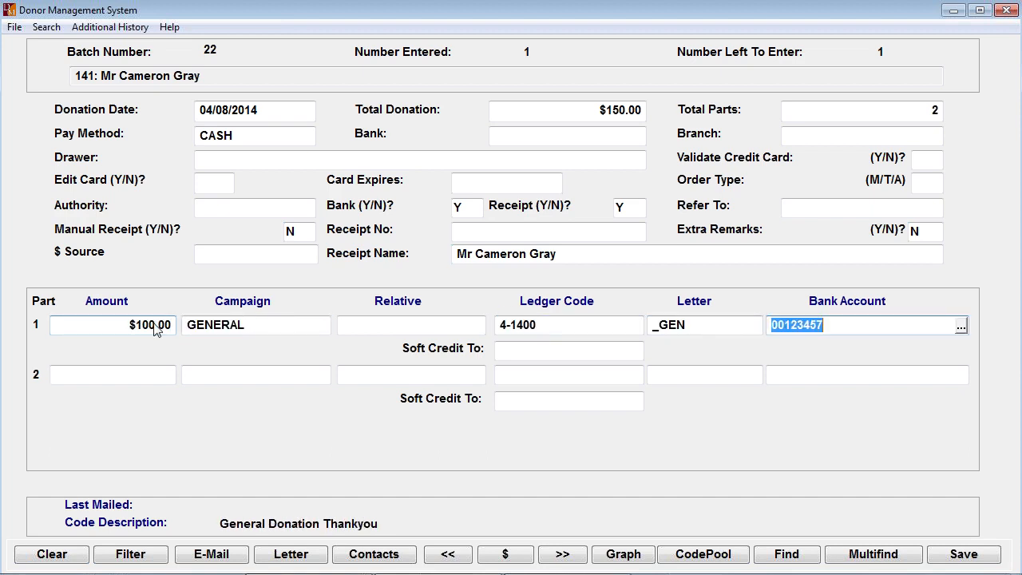
key(Tab)
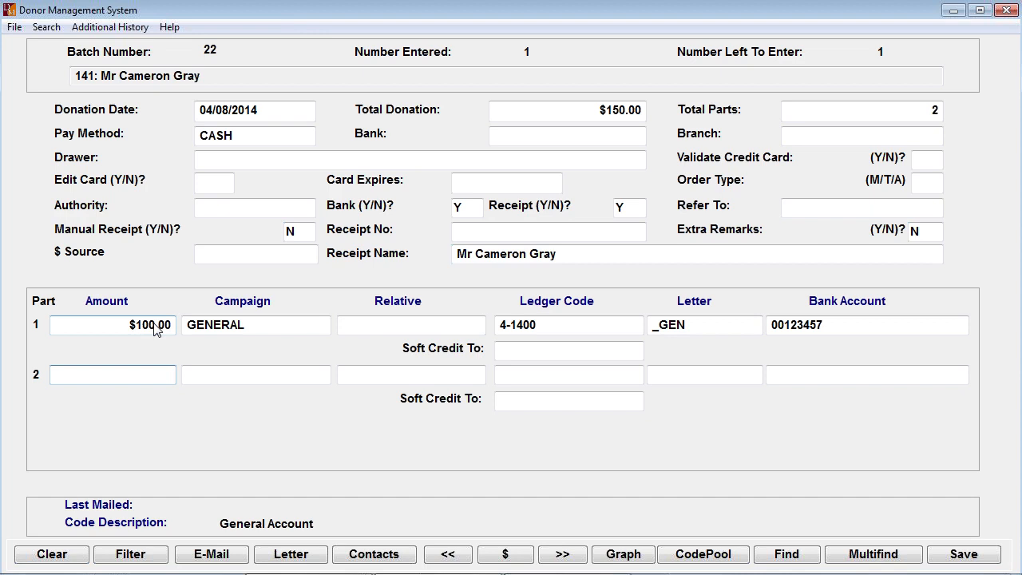
- Enter $50 as the amount for part 2 of the donation
text(50)
key(Tab)
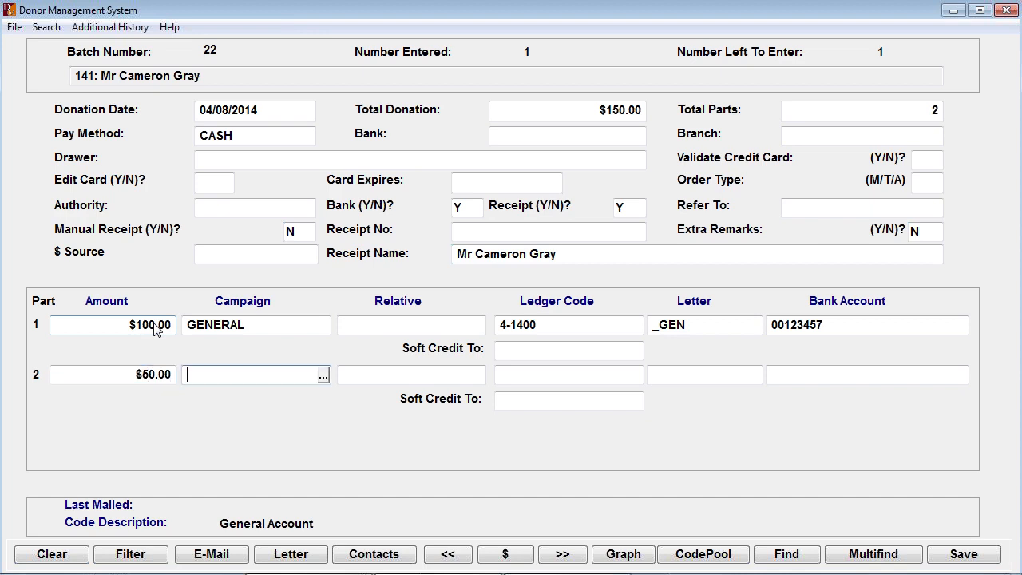
- Look up the campaigns for part 2 and choose XMASCARD, Christmas Card Sales, continuing to its product allocation
key(F1)
key(i)
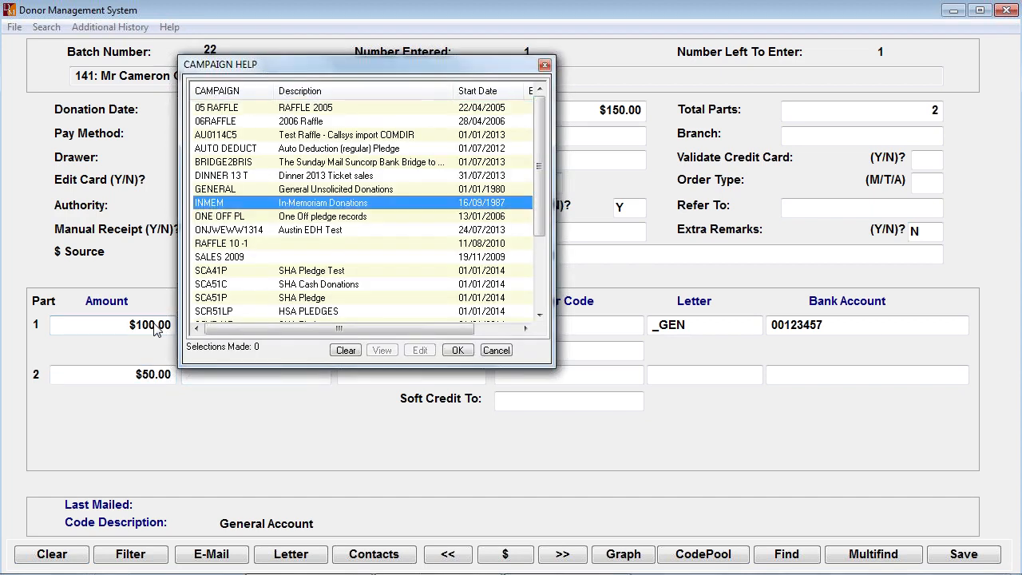
key(Down)
key(Down)
key(Down)
key(Down)
key(Down)
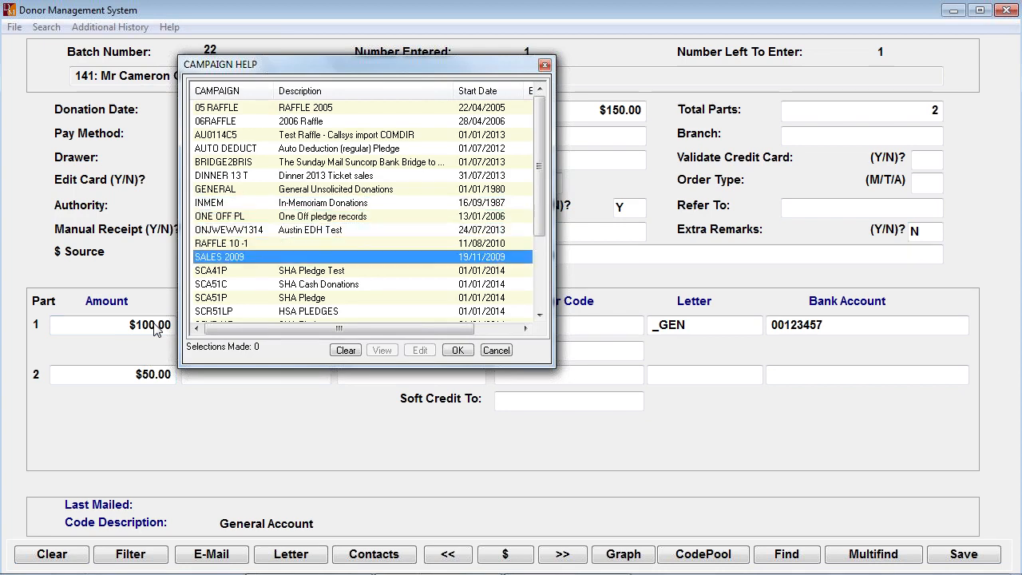
key(Down)
key(Down)
key(Down)
key(Down)
key(Down)
key(Down)
key(Down)
key(Down)
key(Down)
key(Down)
key(Down)
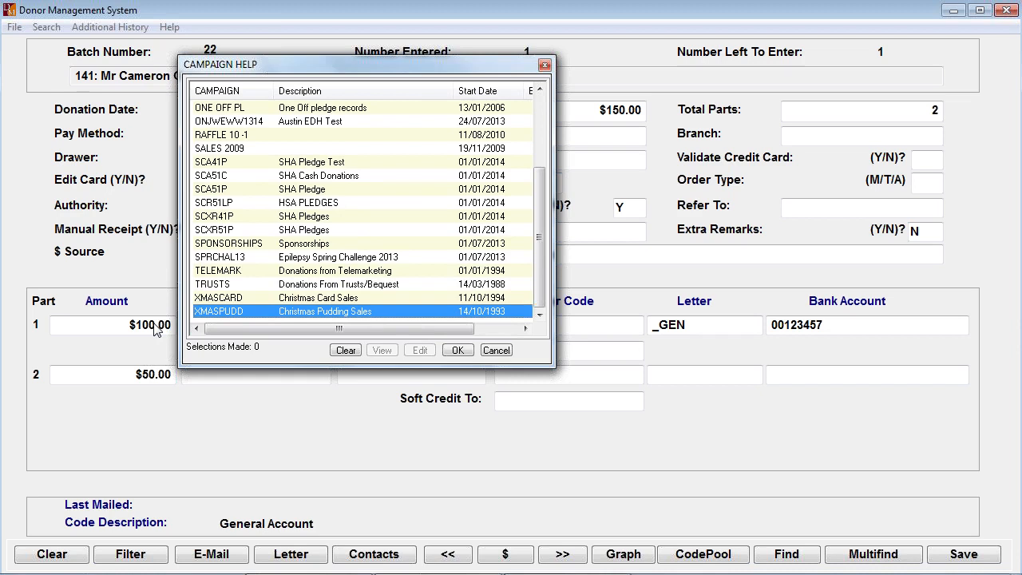
key(Up)
key(Up)
key(Up)
key(Up)
key(Up)
key(Up)
key(Down)
key(Down)
key(Down)
key(Down)
key(Down)
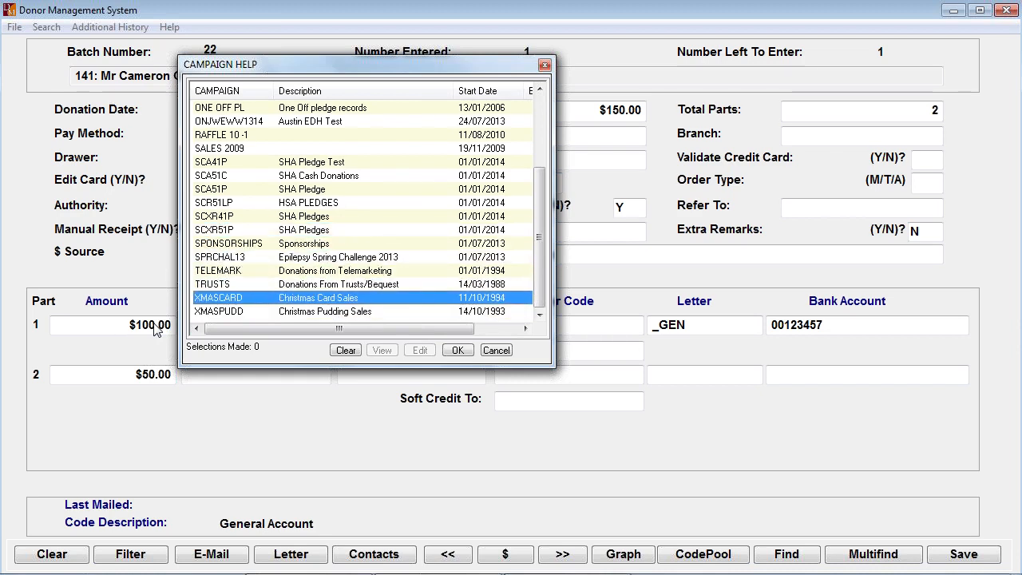
key(Return)
key(Return)
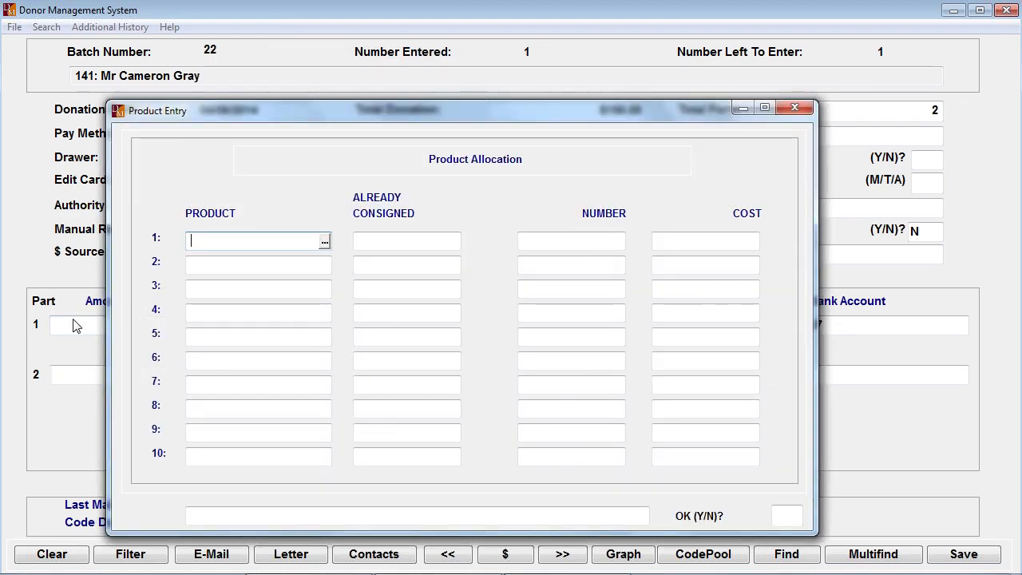
- Allocate 2 of product 09 XC-04, 2009 Christmas Angel - Large, on the first product line
click(324, 241)
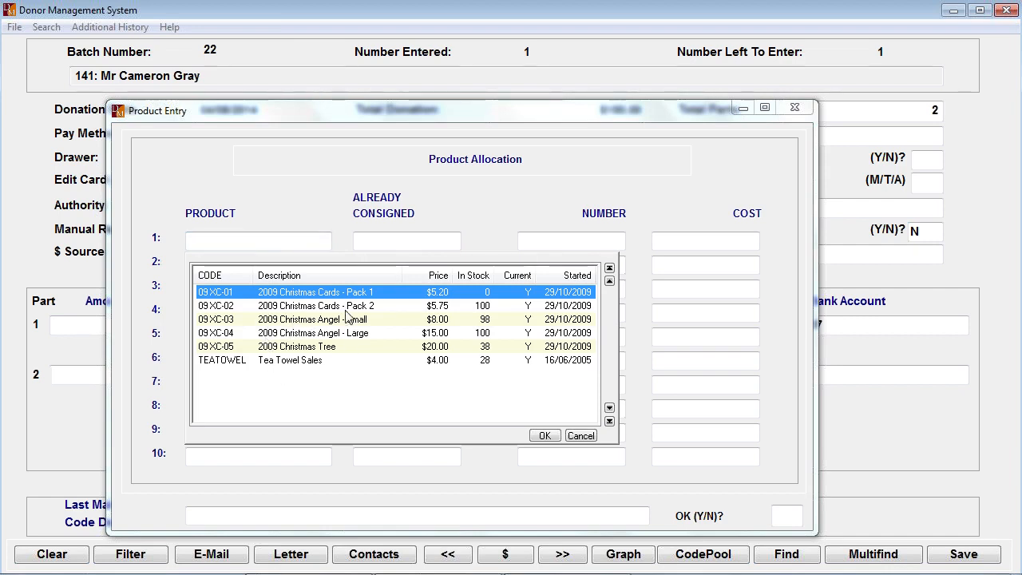
double_click(275, 336)
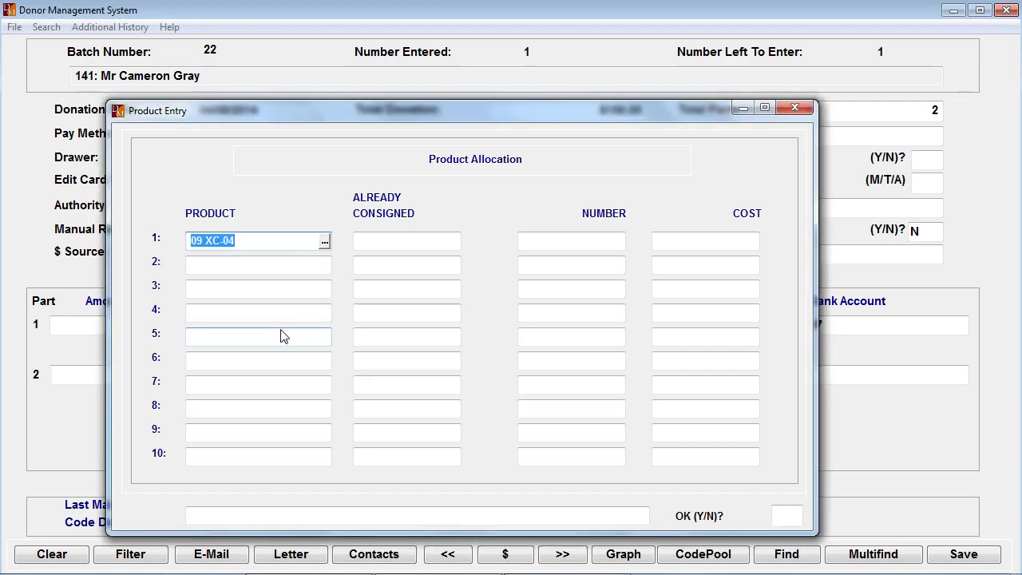
key(Return)
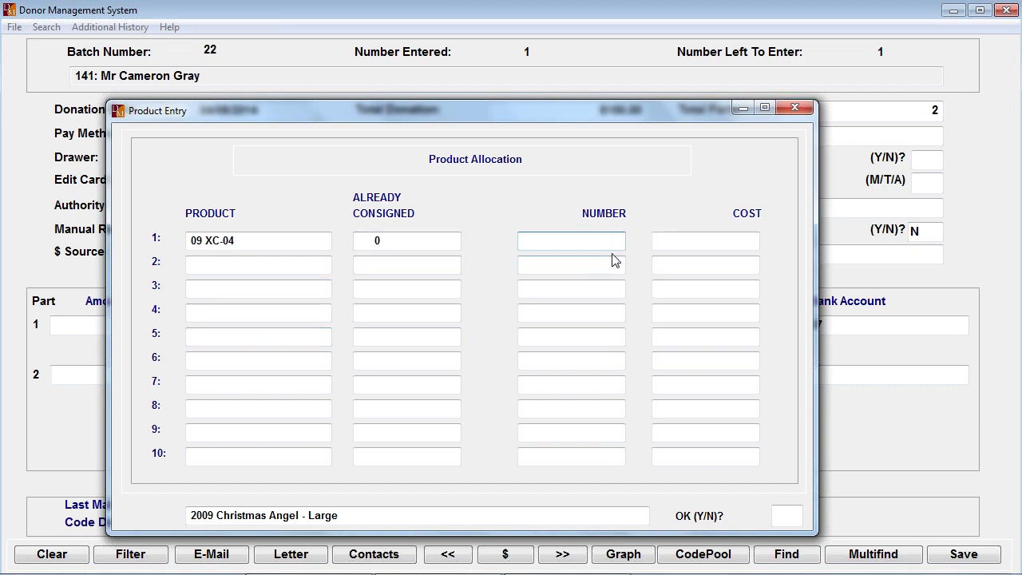
text(2)
key(Return)
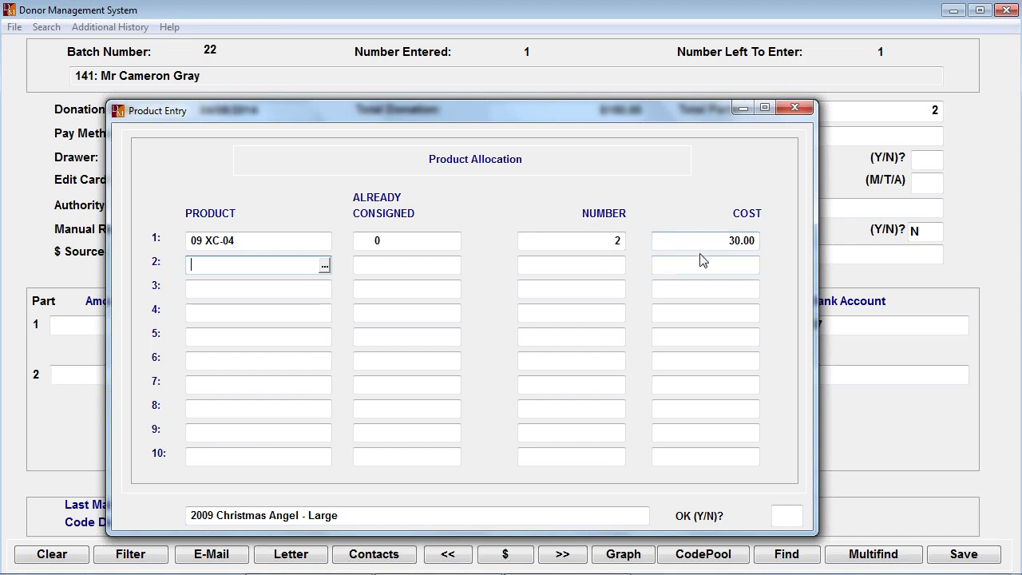
- Allocate 8 of product 09 XC-03, 2009 Christmas Angel - Small, on the second product line
mouse_move(472, 110)
mouse_down()
mouse_move(647, 112)
mouse_move(677, 128)
mouse_move(474, 107)
mouse_up()
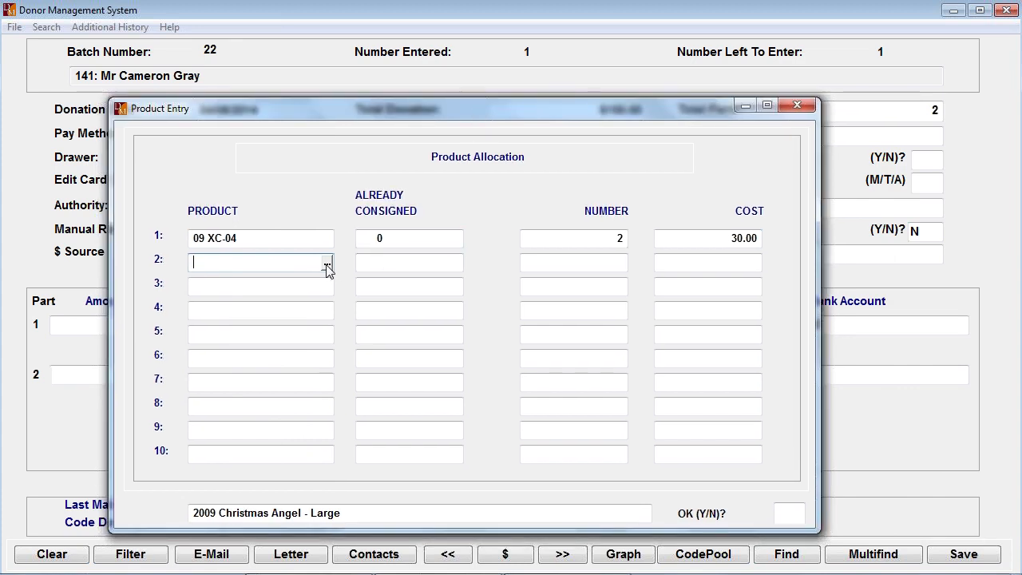
click(326, 263)
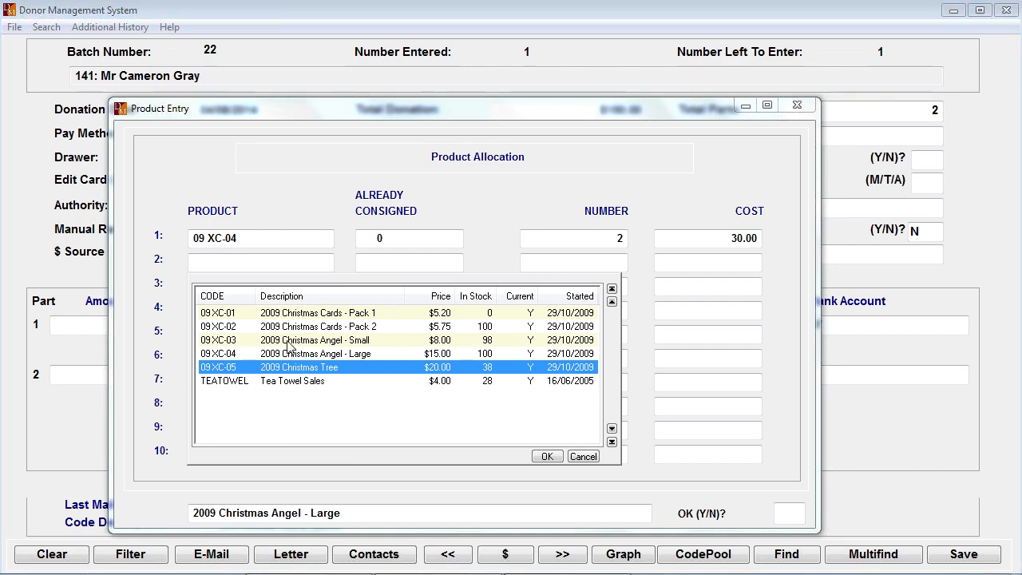
double_click(290, 341)
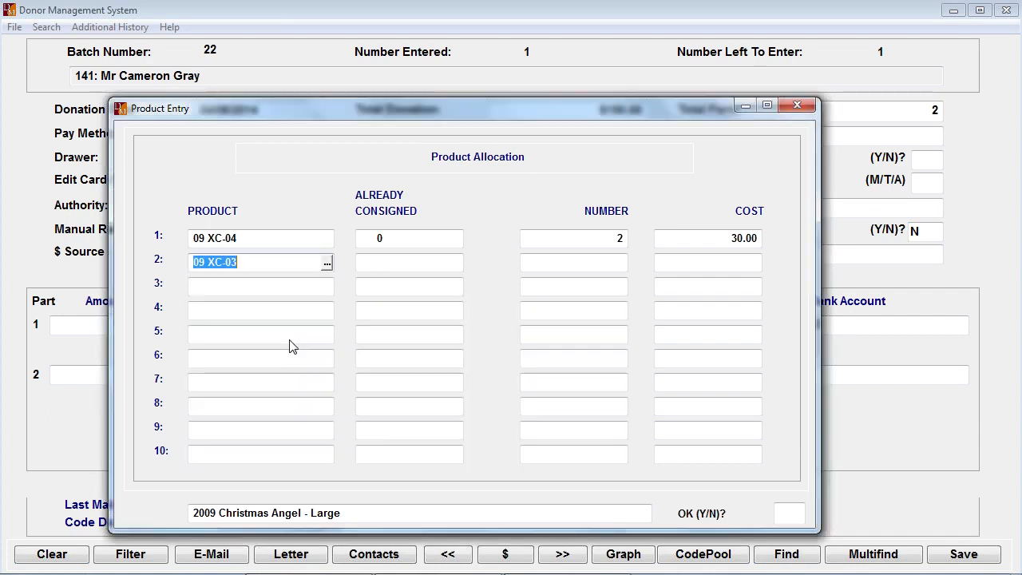
key(Return)
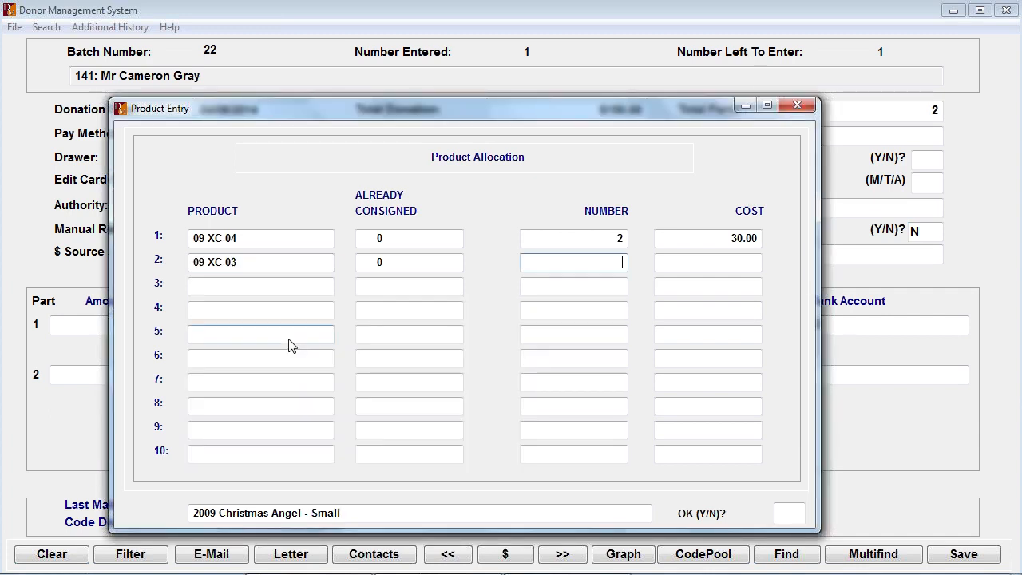
text(8)
key(Return)
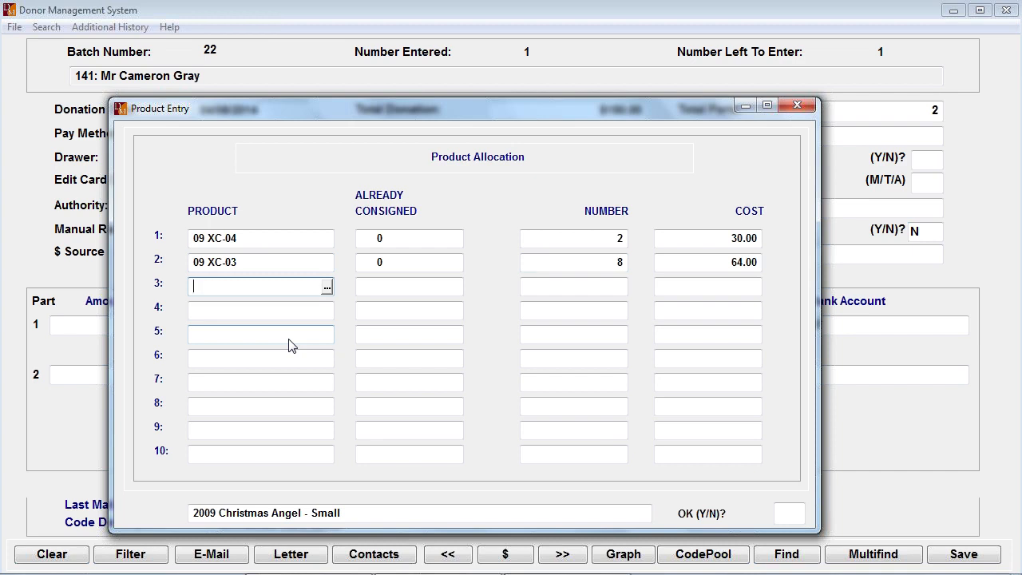
- Try to accept the product allocation with the two entered product lines
key(Return)
key(Return)
key(Return)
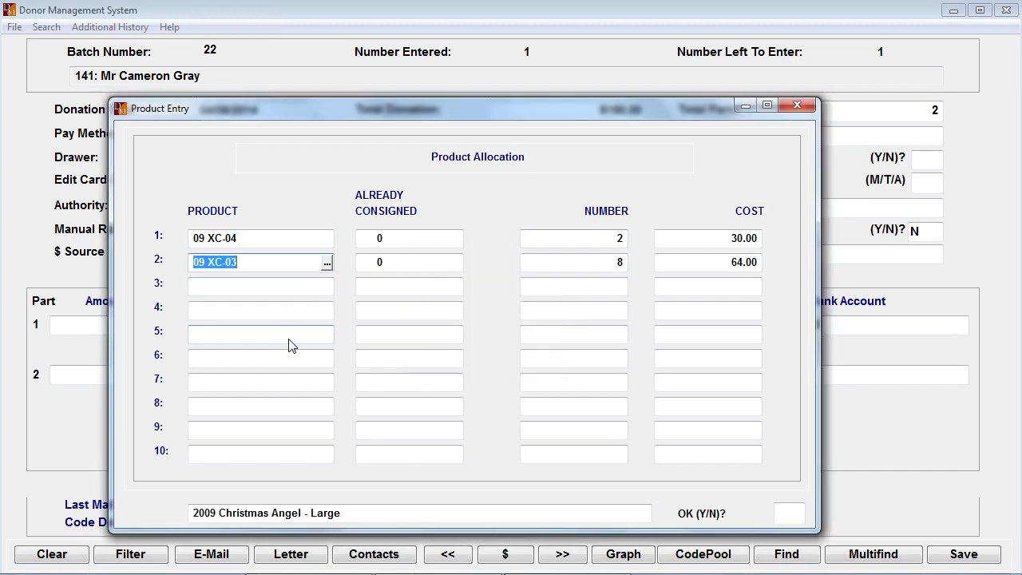
key(Return)
key(Return)
key(Return)
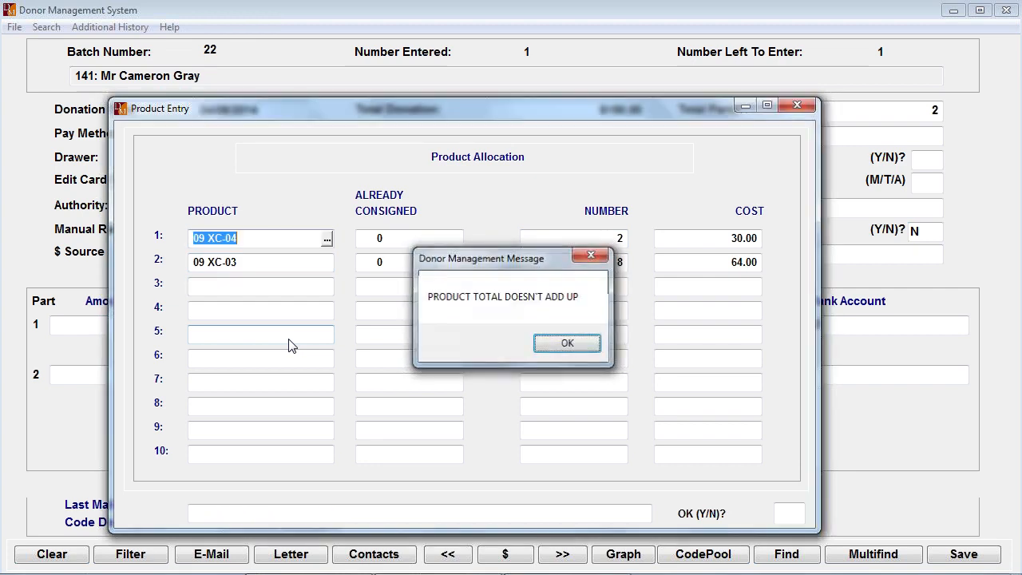
key(Return)
key(Return)
key(Return)
key(Return)
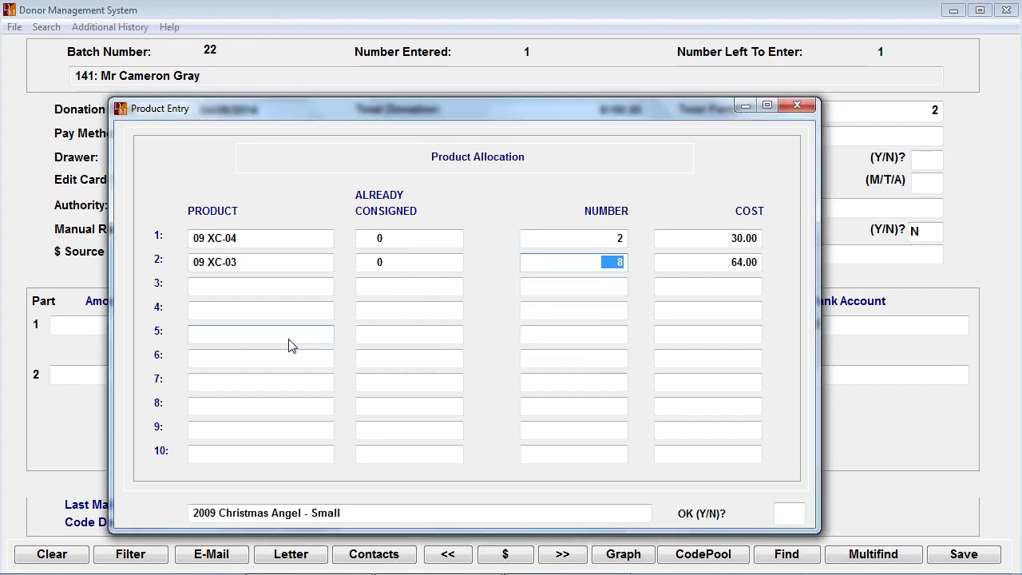
- Reopen the product allocation and clear the number for product 09 XC-03 on the second line
key(Up)
key(Escape)
key(Return)
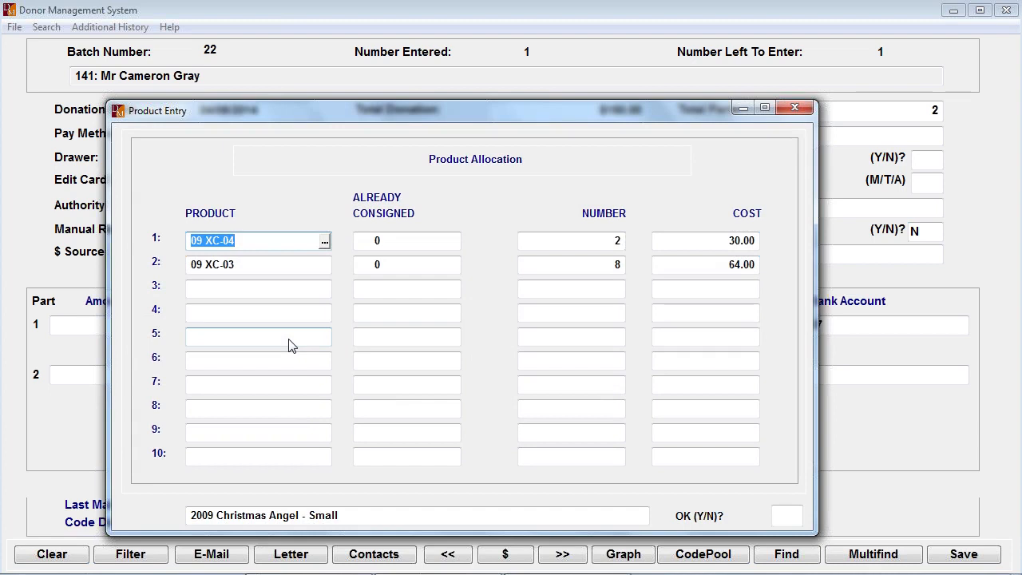
key(Return)
key(Return)
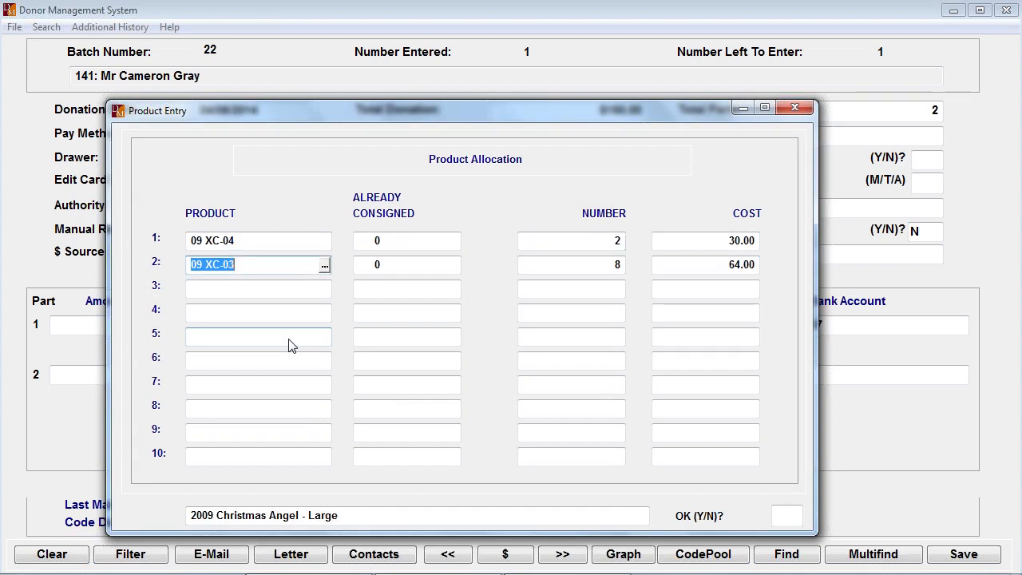
key(Return)
key(Return)
key(Return)
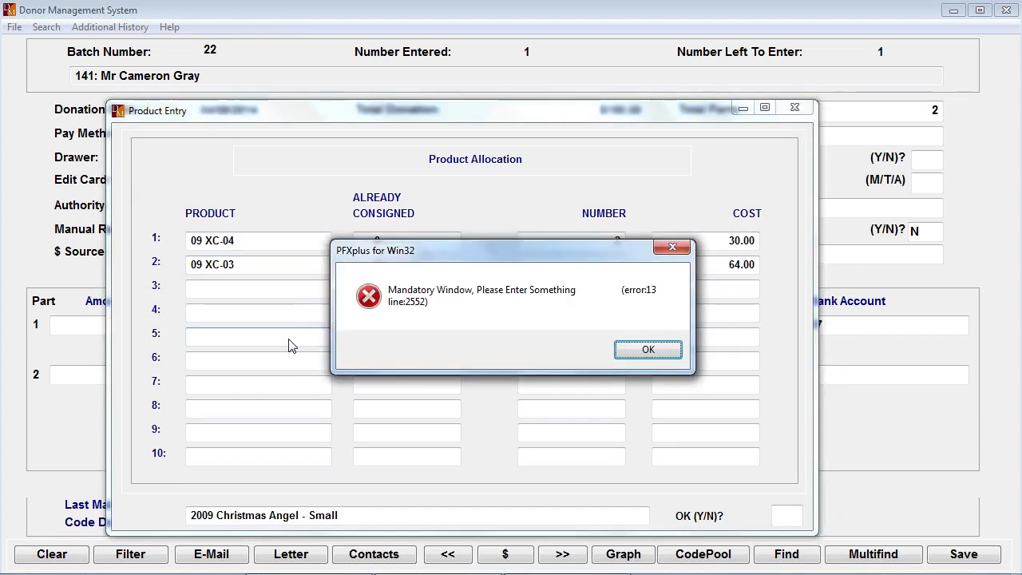
key(Return)
key(Up)
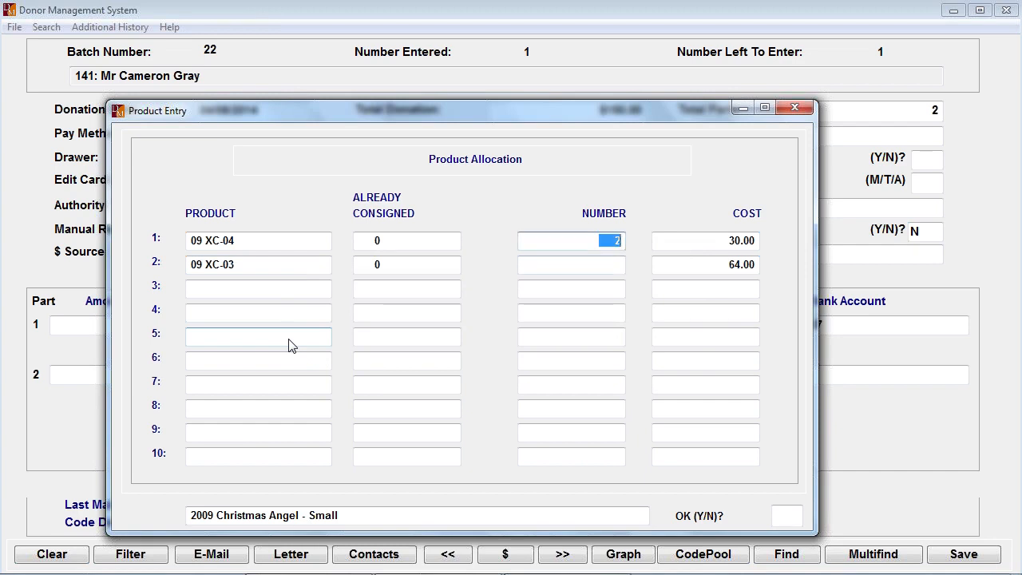
- Set the number for product 09 XC-04 on the first line to 5
key(BackSpace)
key(Return)
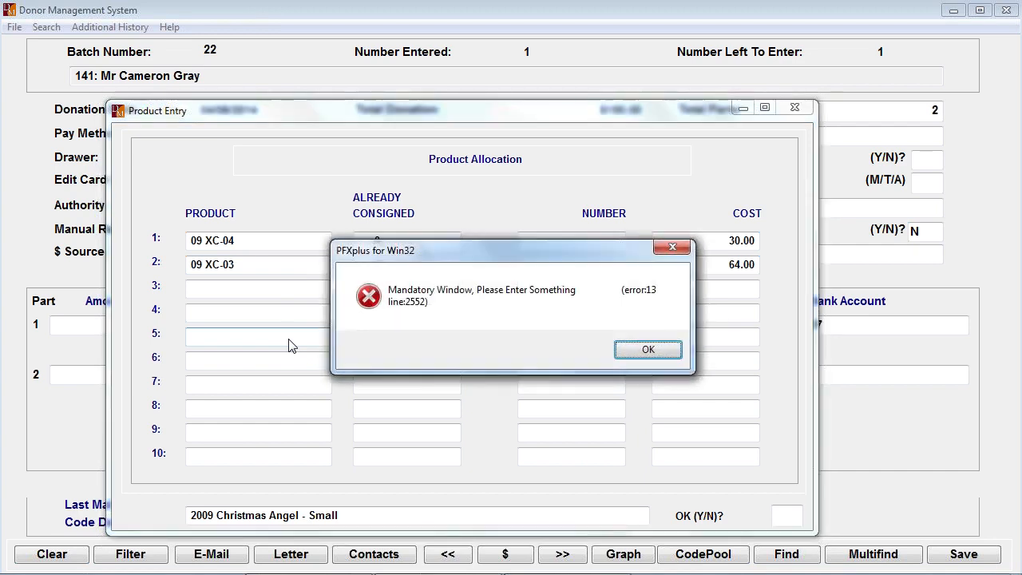
key(Return)
key(Return)
key(Return)
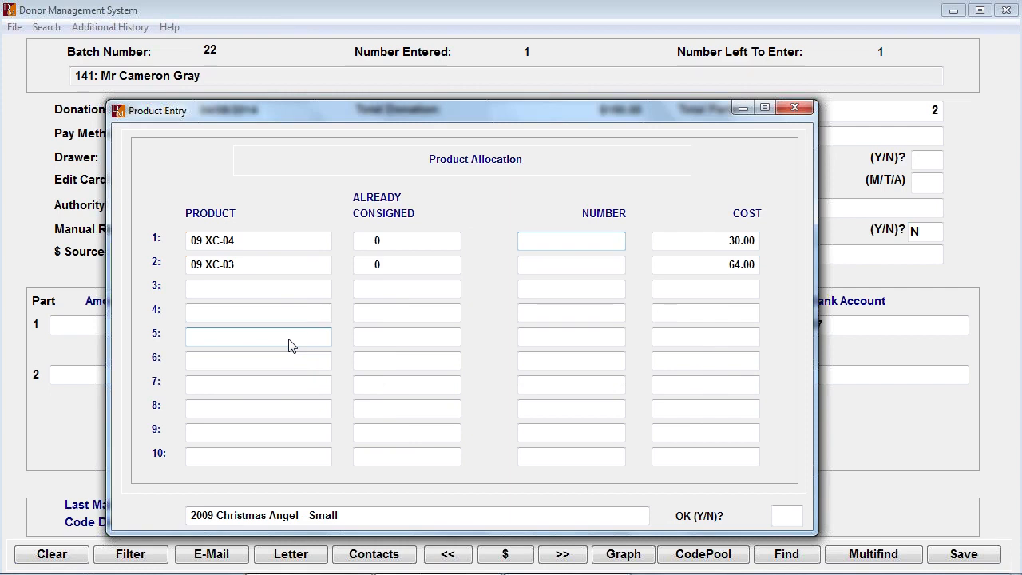
key(Return)
key(Return)
text(5)
key(Return)
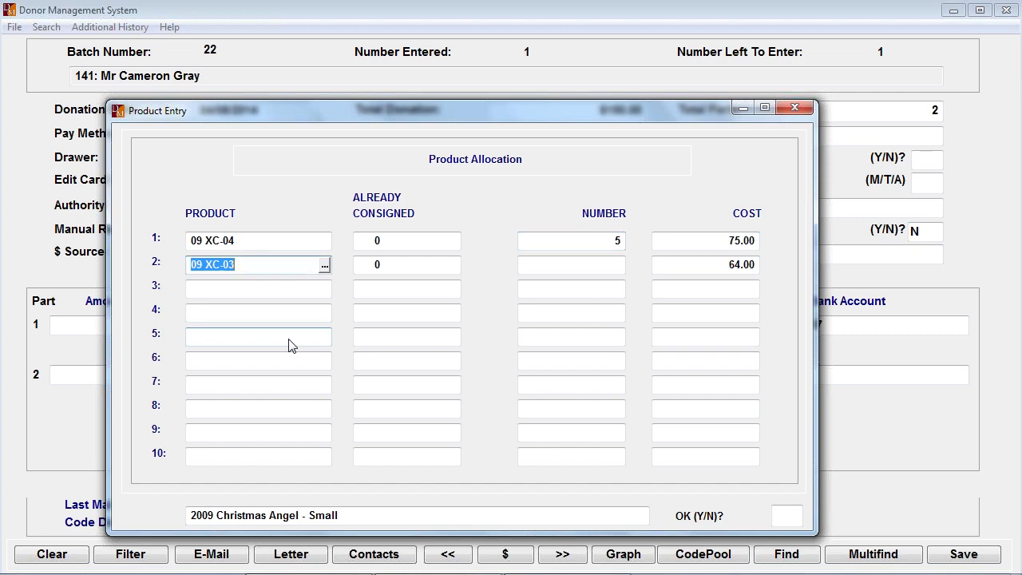
- Abandon the product allocation and return to the campaign of part 2
key(Escape)
key(Escape)
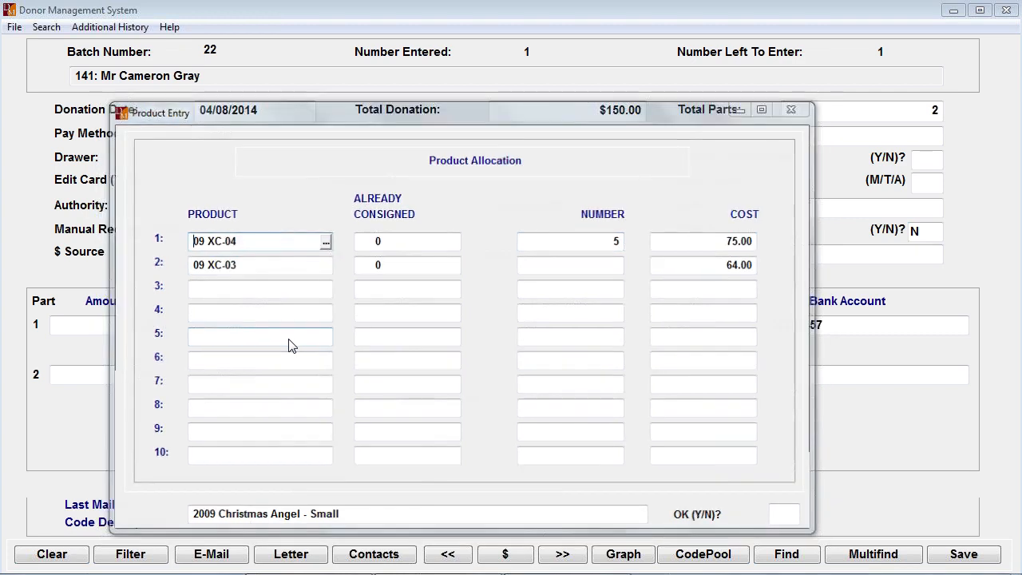
key(Return)
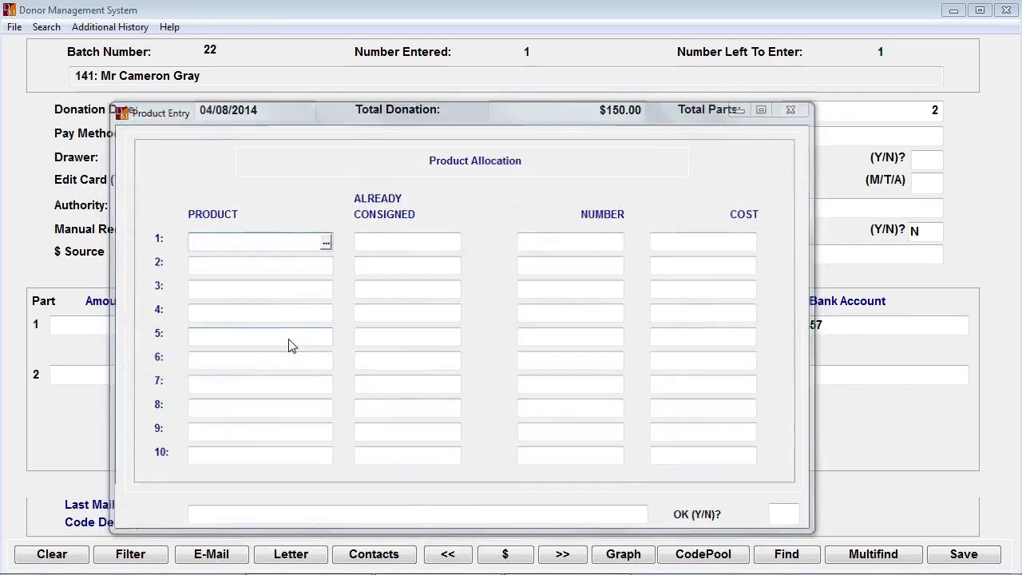
key(Escape)
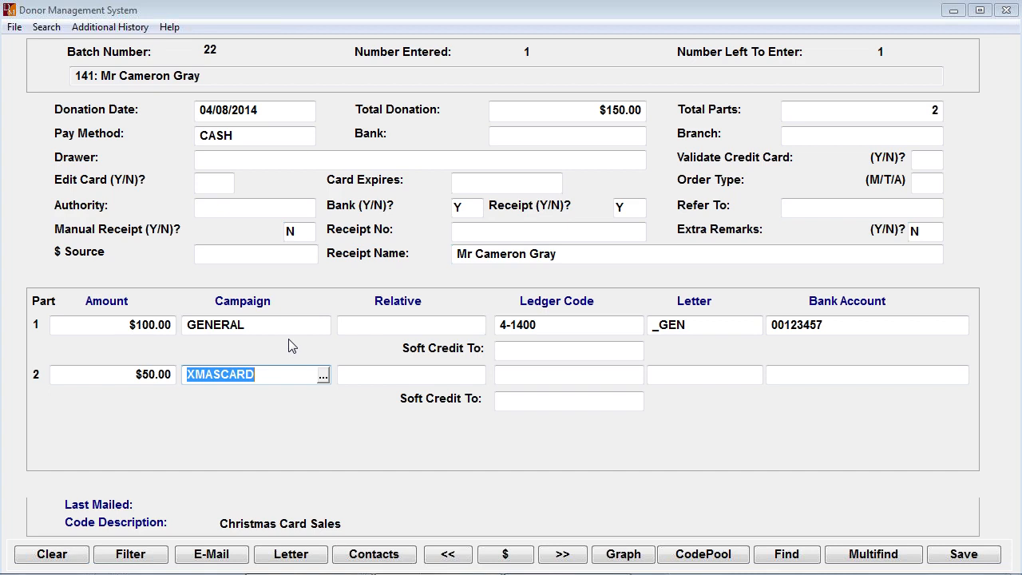
- Change the campaign of part 2 to INMEM, In-Memoriam Donations, and continue to the relative
click(324, 375)
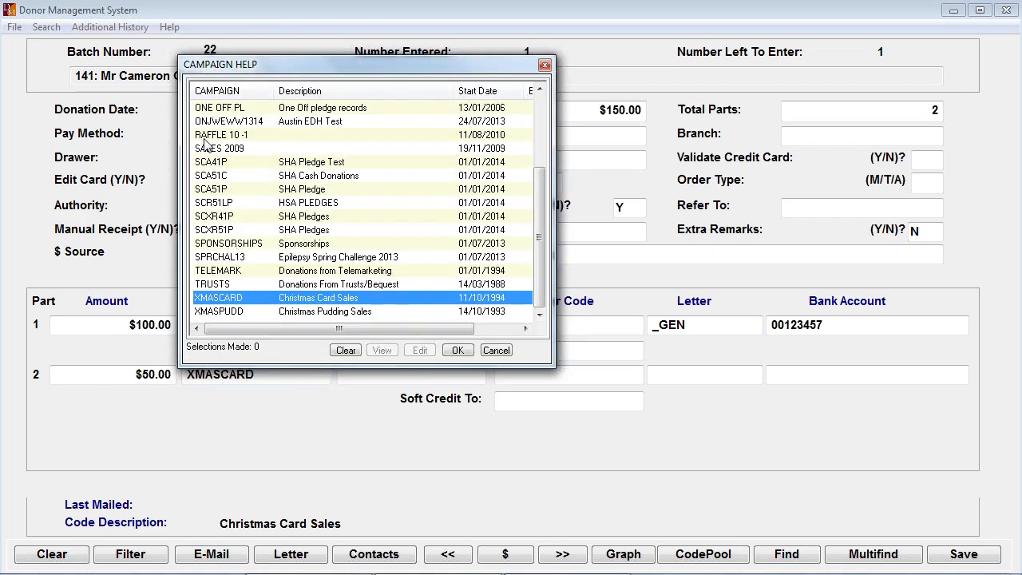
click(539, 91)
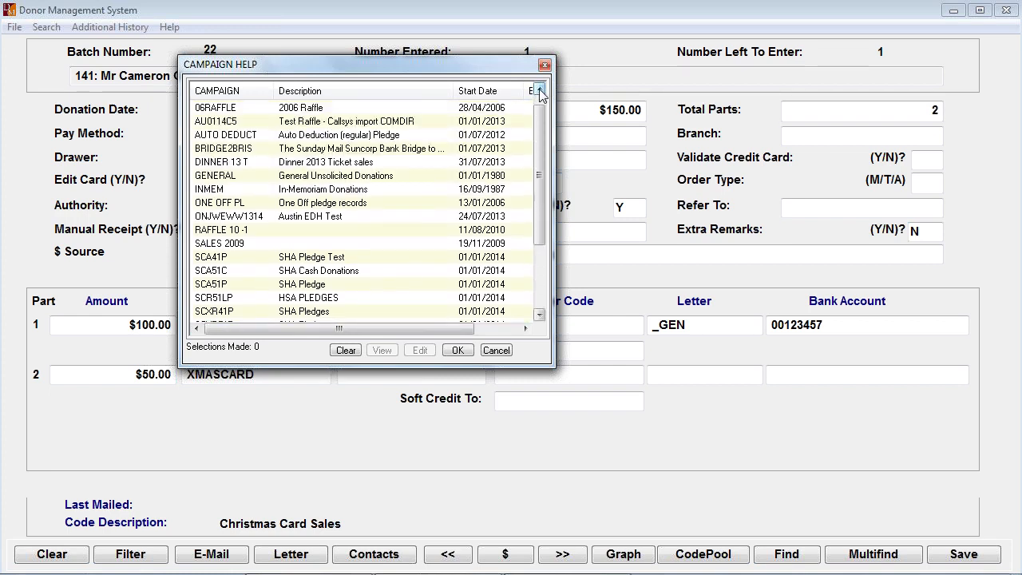
click(540, 91)
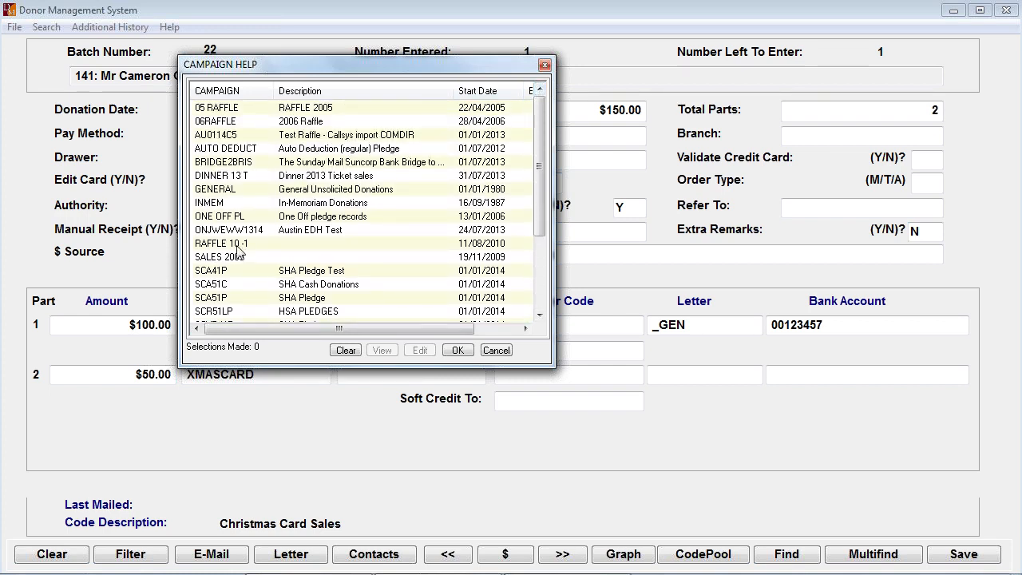
click(212, 204)
double_click(213, 204)
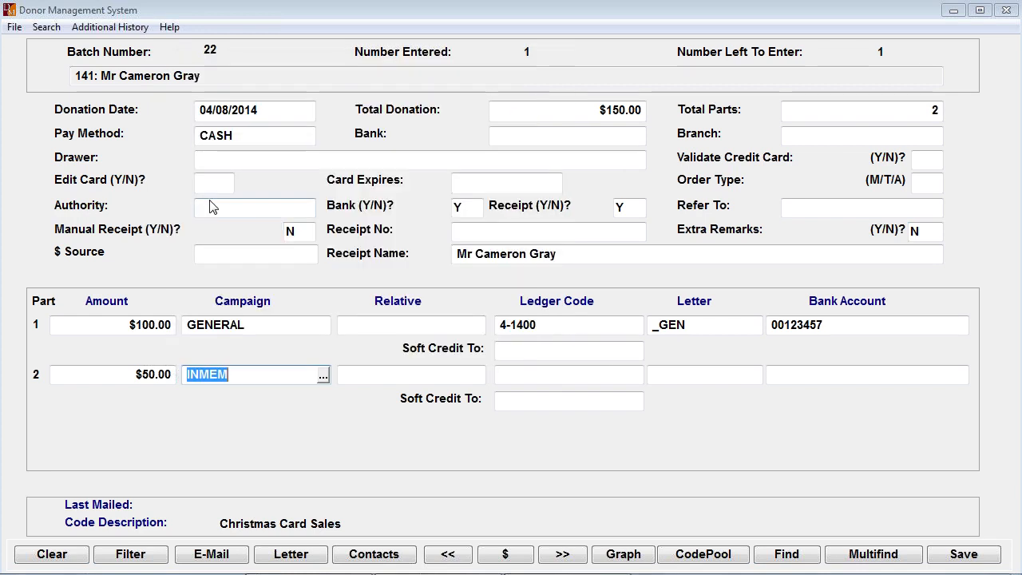
key(Tab)
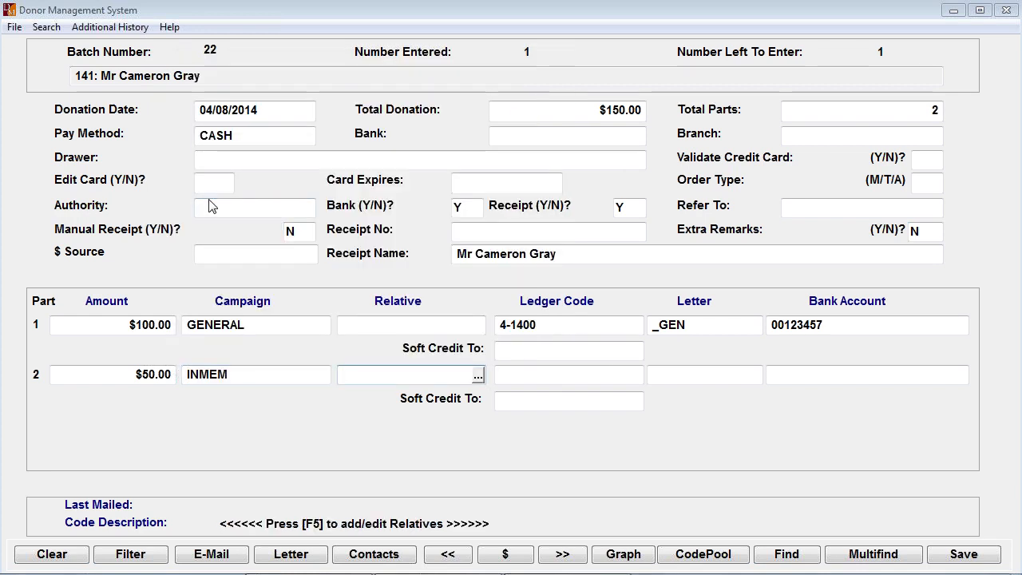
- Pick the second entry in the In Mem Help list as part 2's relative and accept the suggested in-memory text
key(F5)
key(Down)
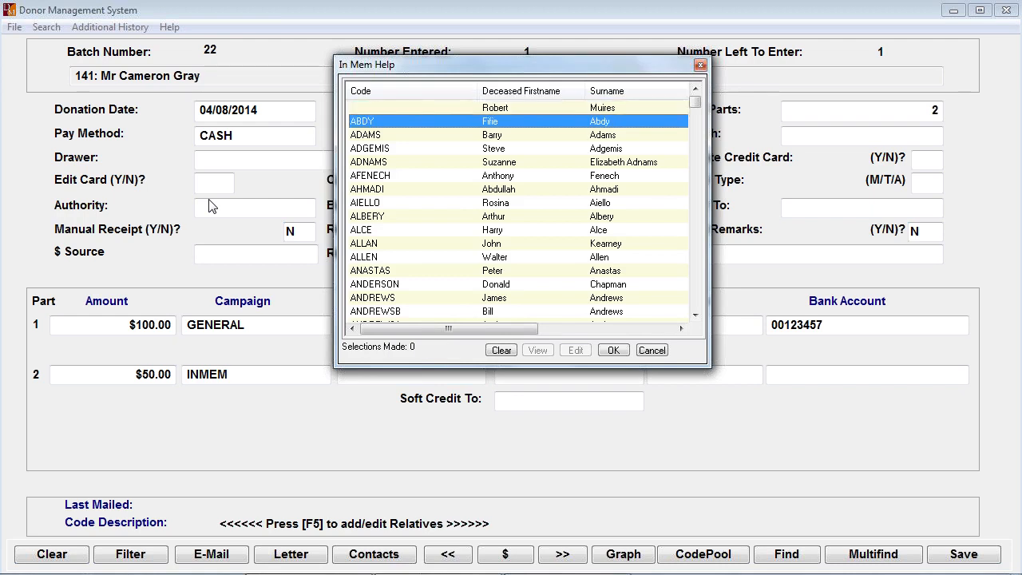
key(Return)
key(Tab)
key(Return)
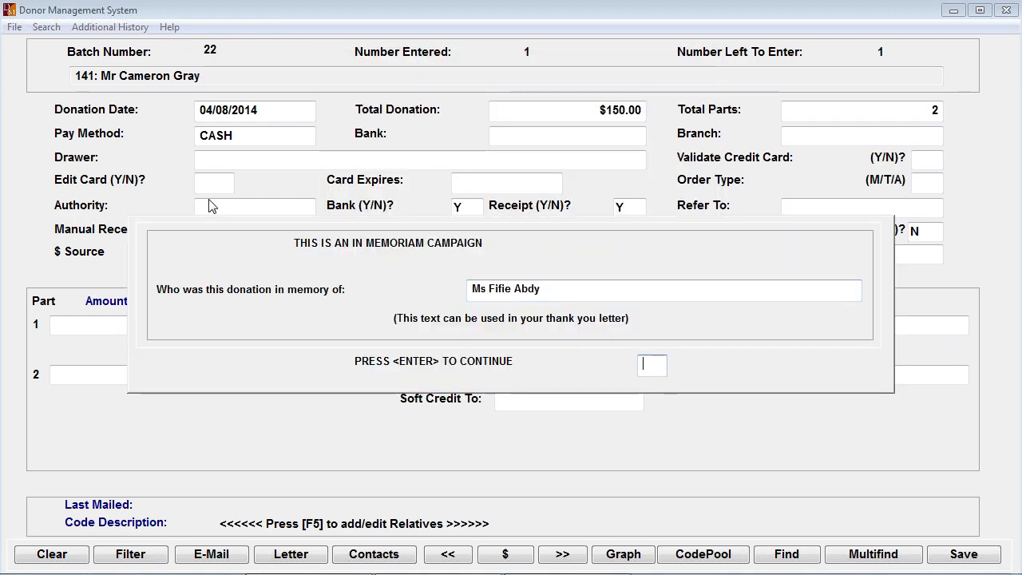
key(Return)
- Accept part 2's default coding with no donation comments to complete the donation, and check and close the batch
key(Return)
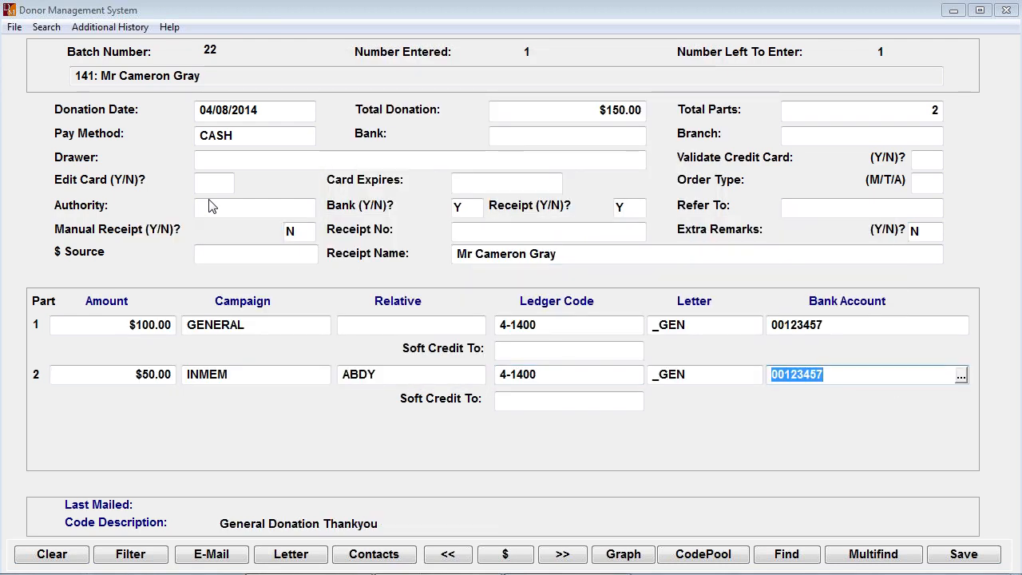
key(Return)
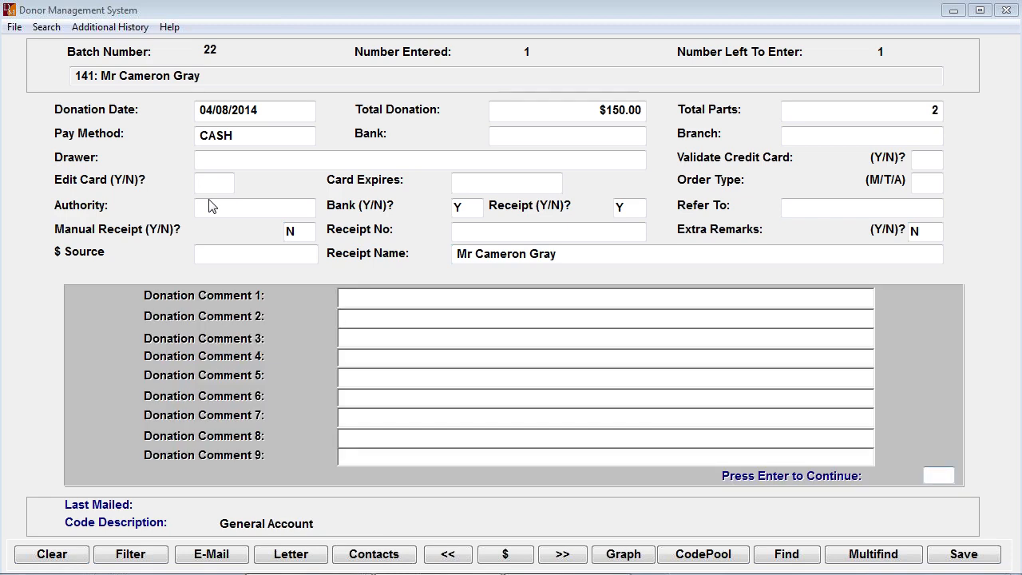
key(Return)
key(Return)
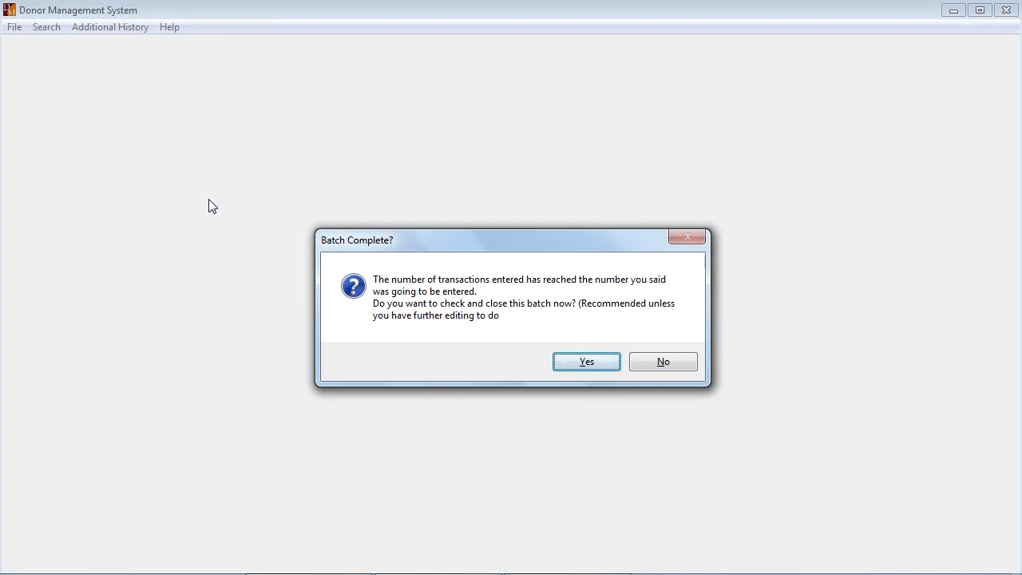
click(587, 362)
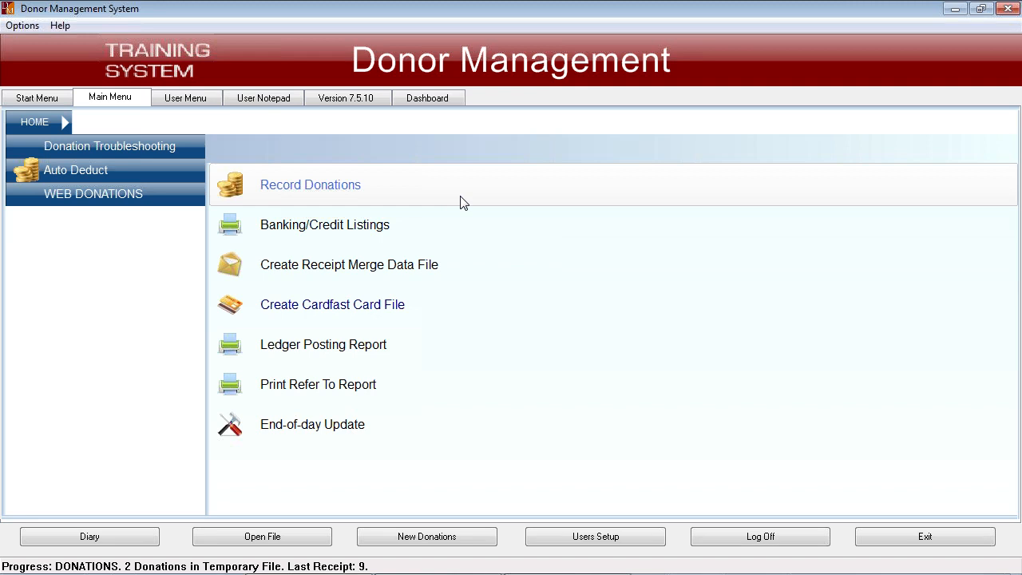
- Open the Banking/Credit Listings for the recorded donations
click(402, 190)
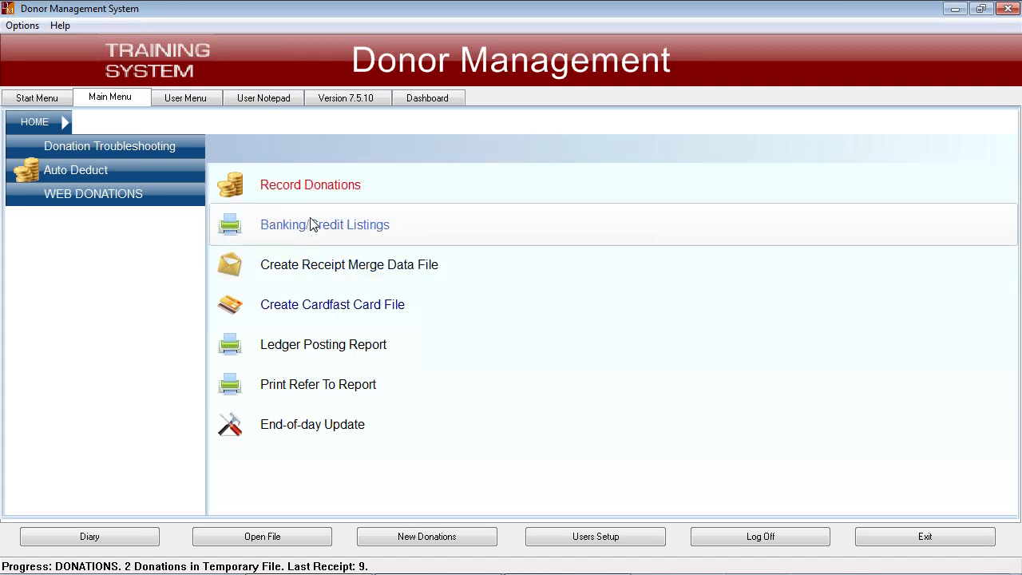
click(348, 189)
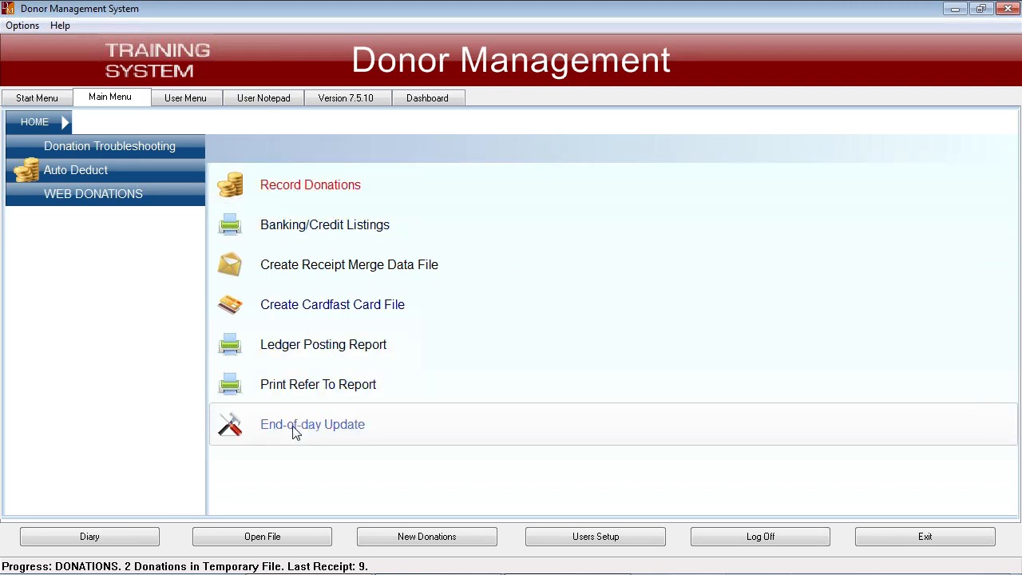
mouse_move(171, 571)
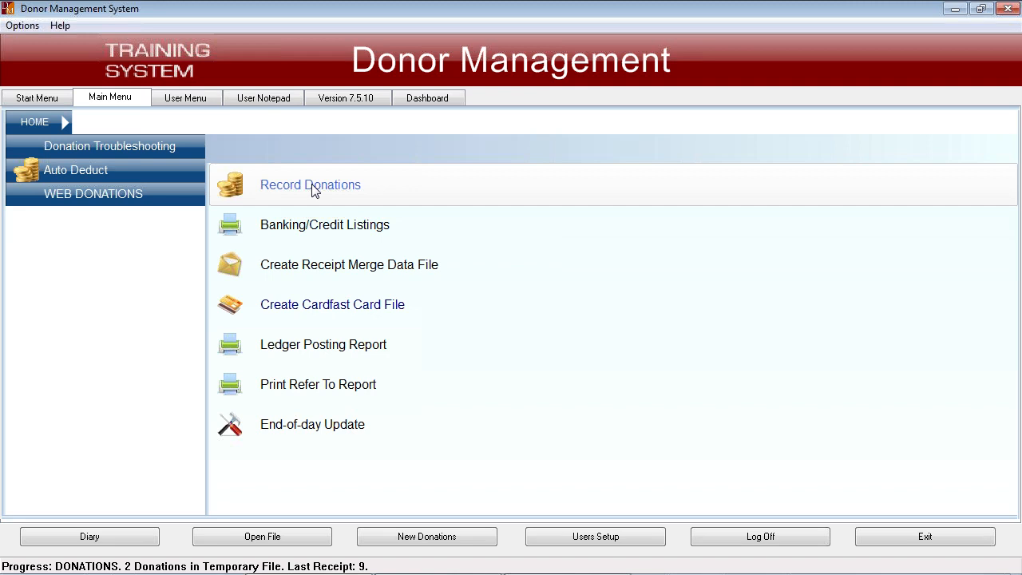
click(345, 229)
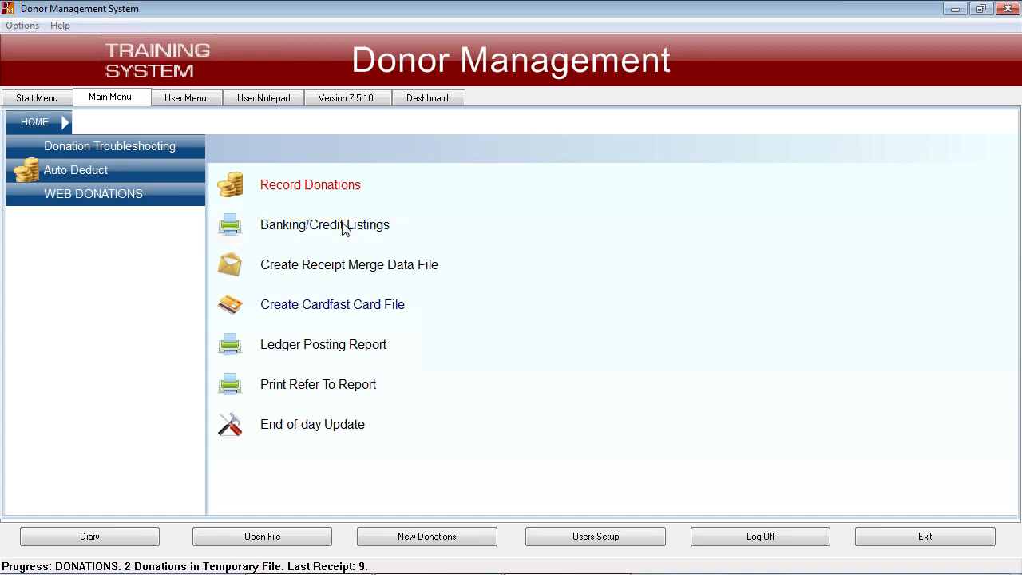
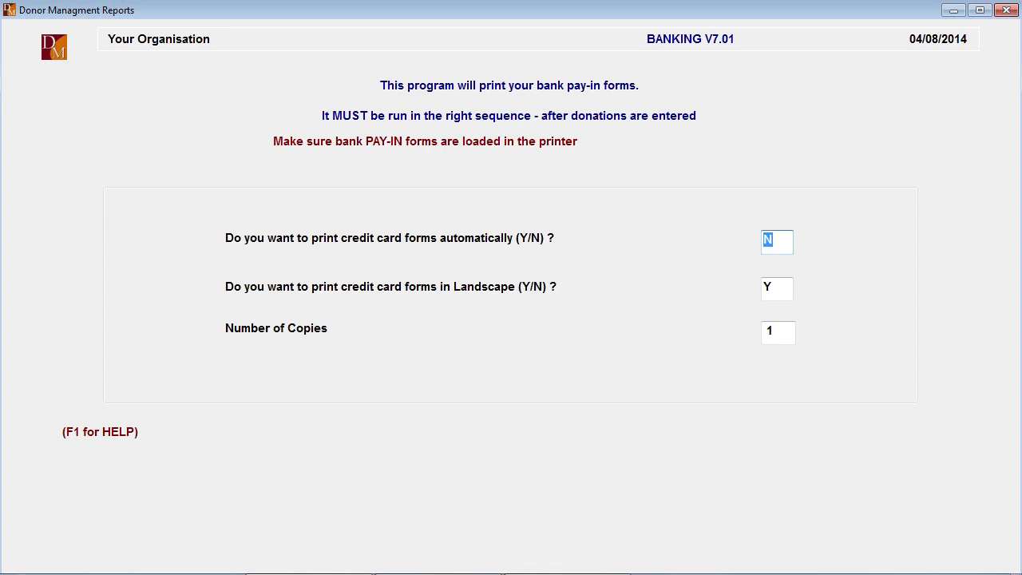
- Preview the bank pay-in report with the default answers of N, Y and 1 copy, and exit the banking program
key(Return)
key(Return)
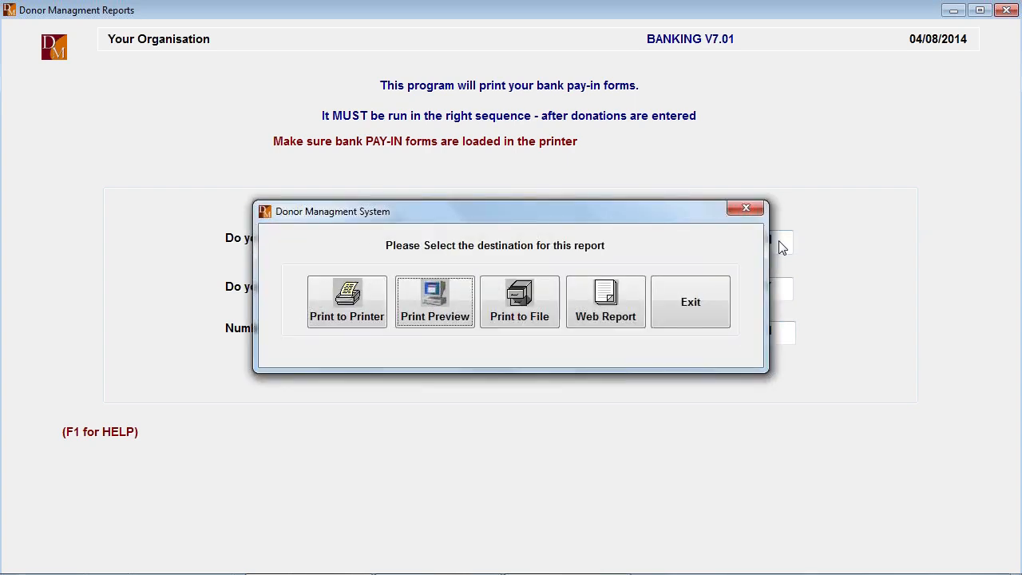
key(Return)
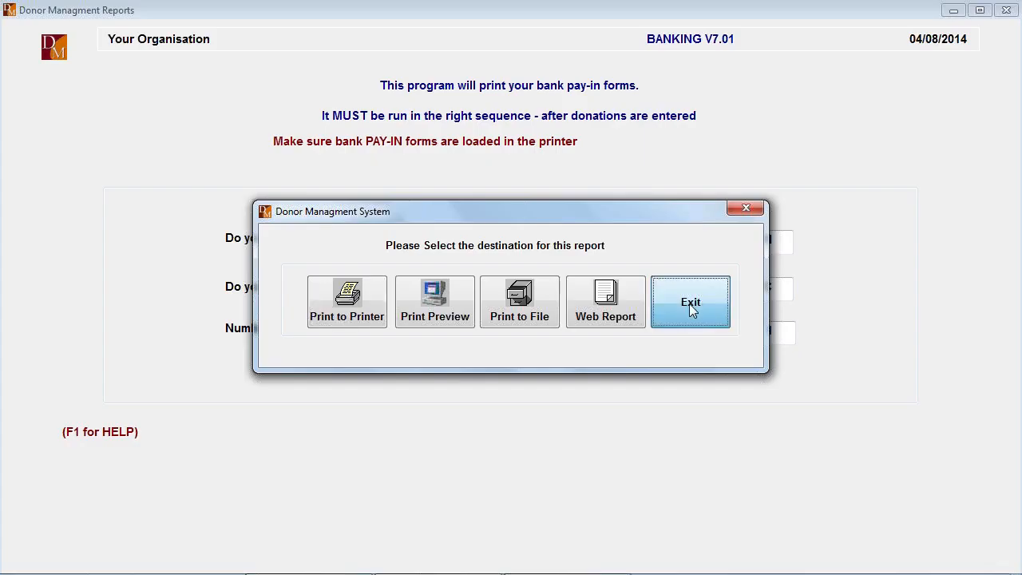
click(686, 305)
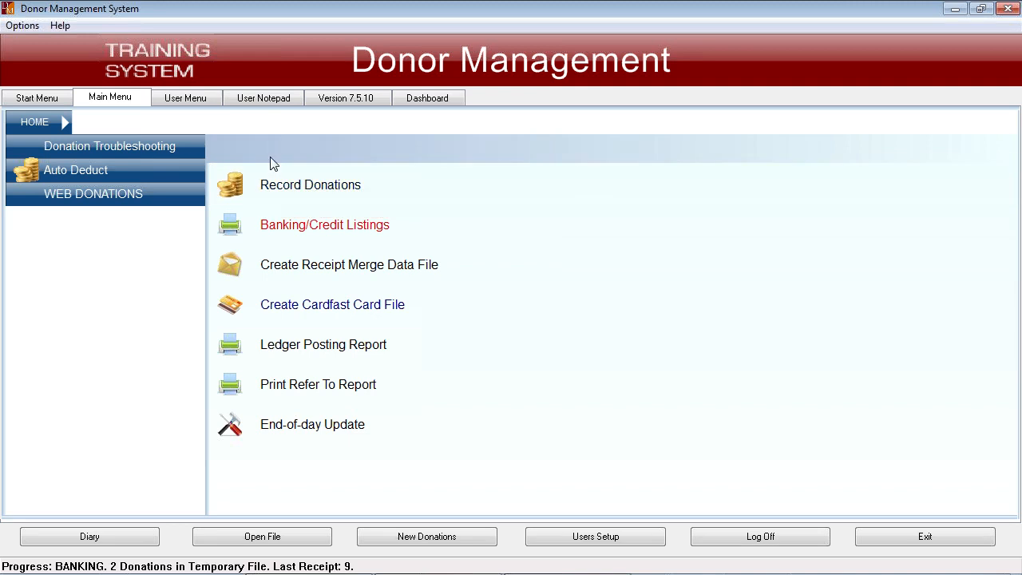
- Look over the Donation Troubleshooting options and return to the home menu
click(121, 146)
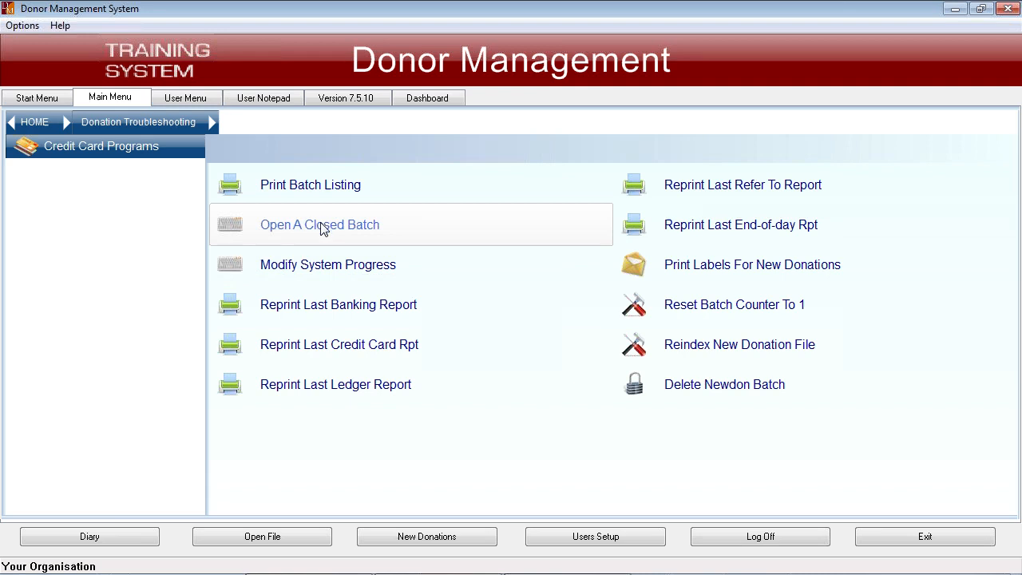
click(34, 122)
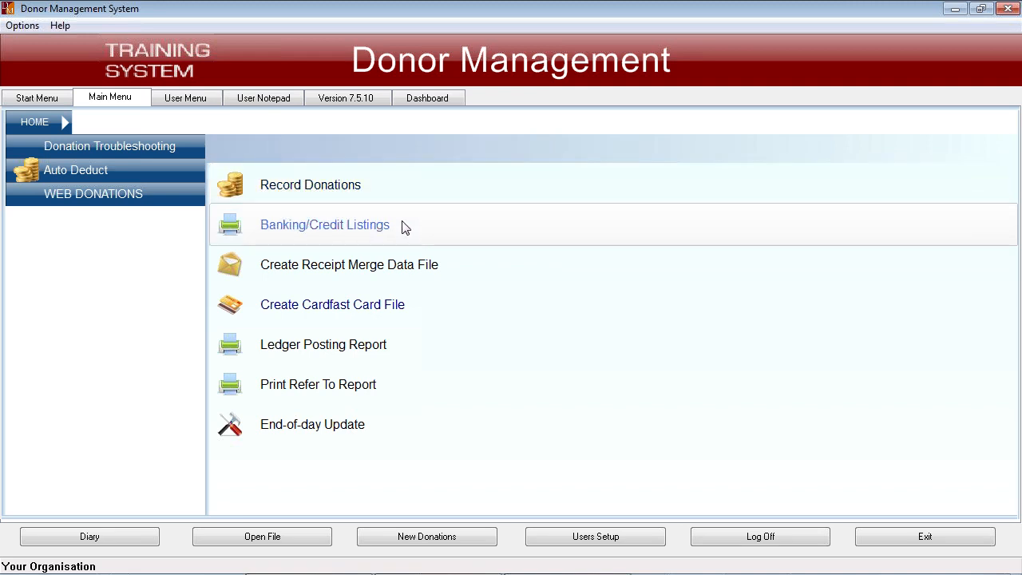
- Start creating the receipt merge data file NAMES.TXT, keeping the next receipt number and N for the salutation, bar code and address options
click(331, 269)
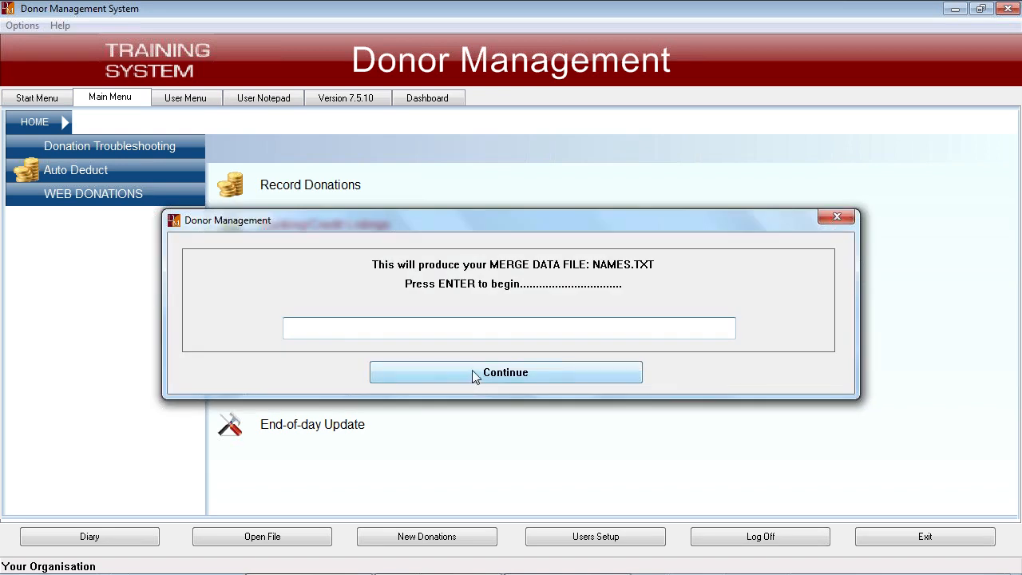
click(472, 372)
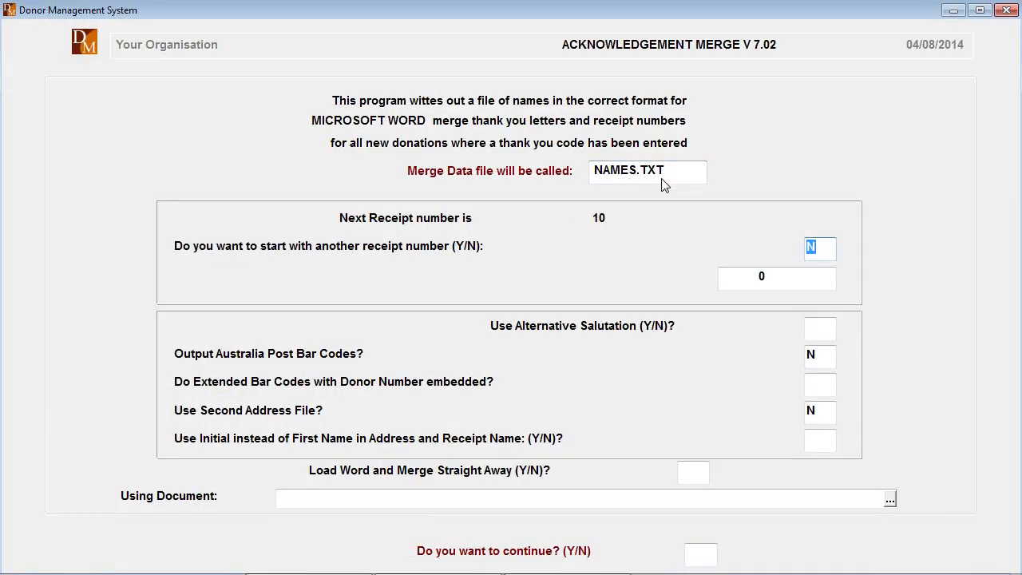
key(Return)
key(Return)
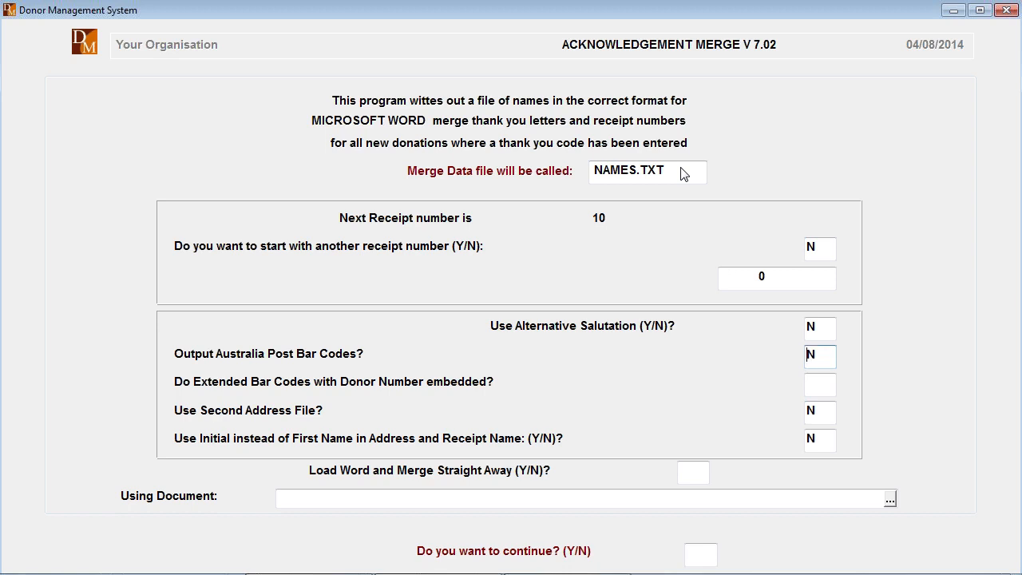
key(Return)
key(Return)
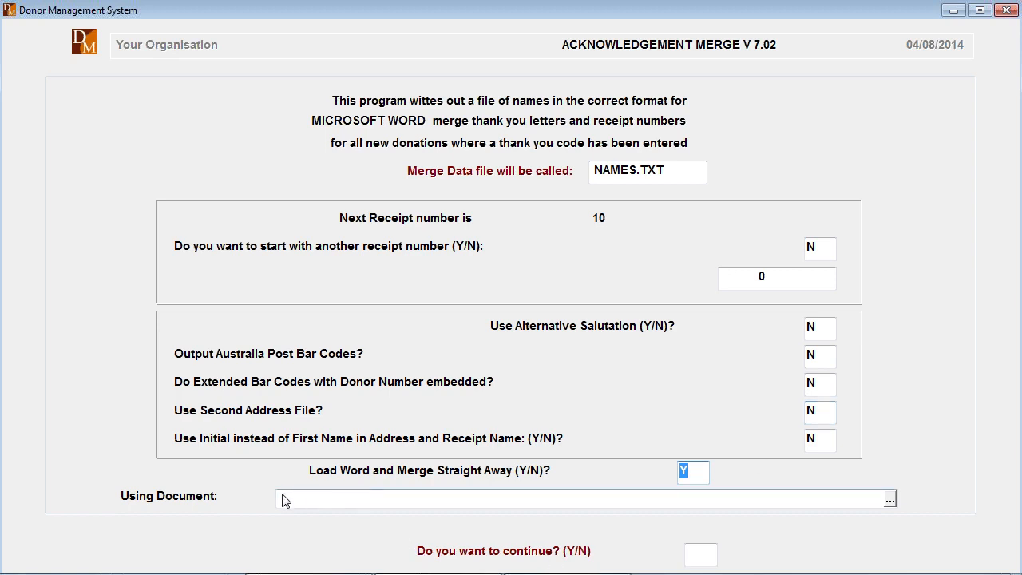
- Choose RECEIPT.DOC in the DMTRAIN folder as the document for the immediate Word merge and confirm continuing with Y
click(337, 507)
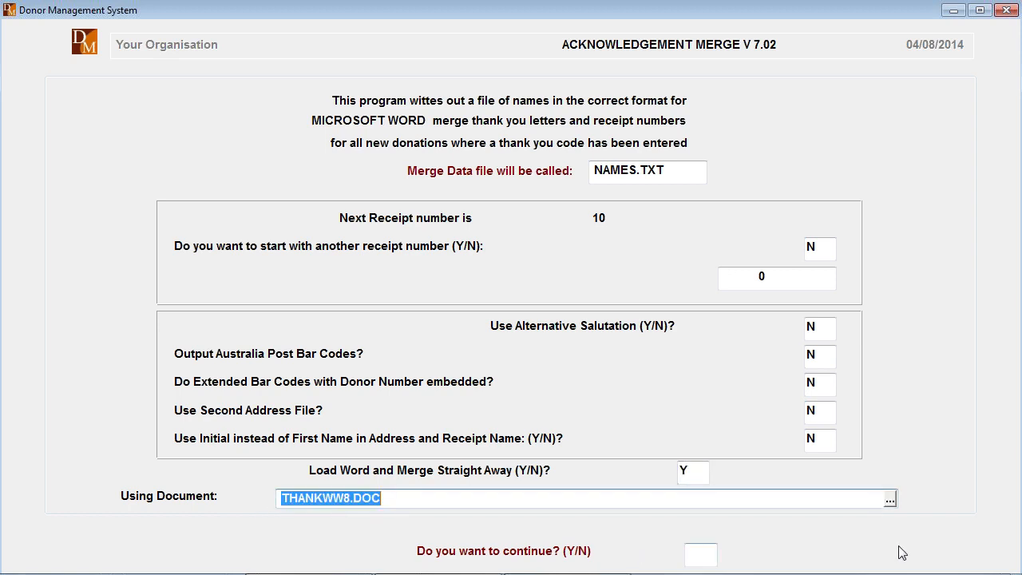
click(891, 500)
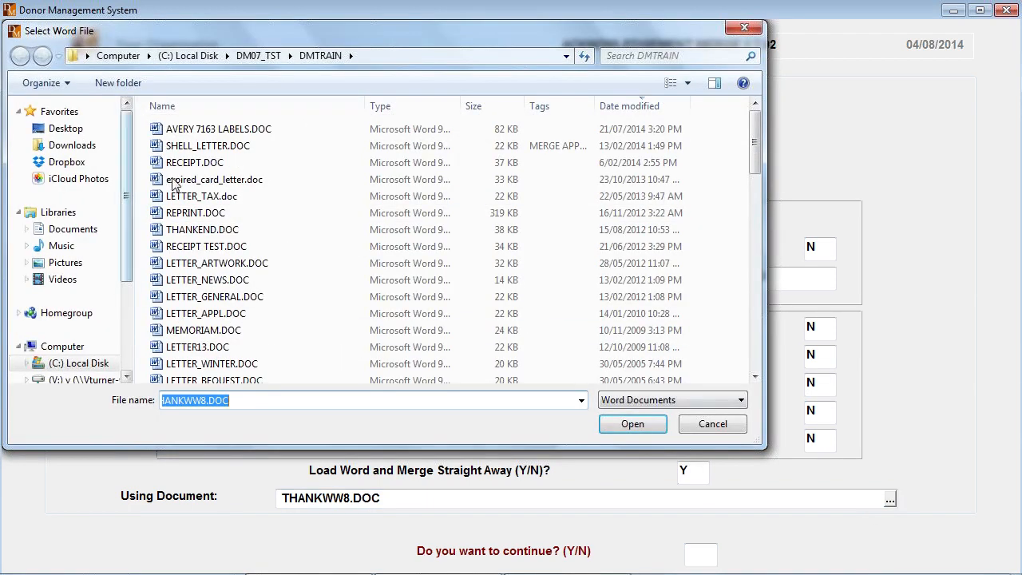
double_click(194, 162)
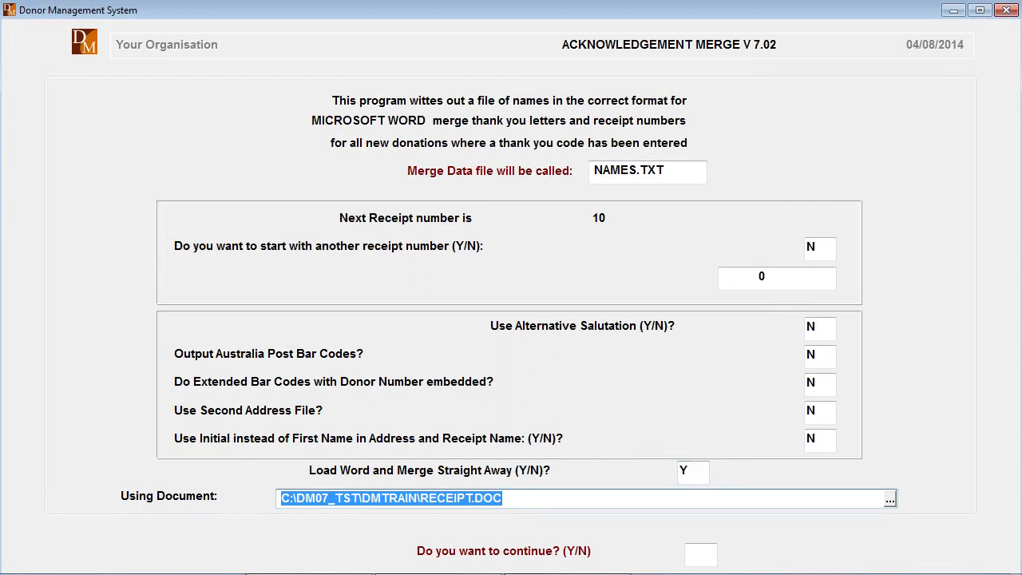
key(Return)
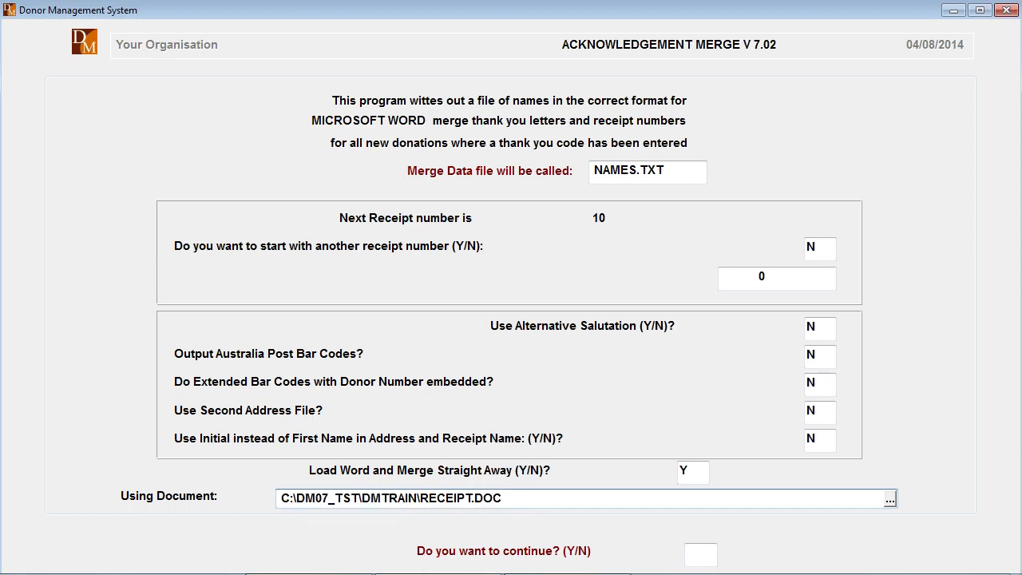
text(Y)
key(Return)
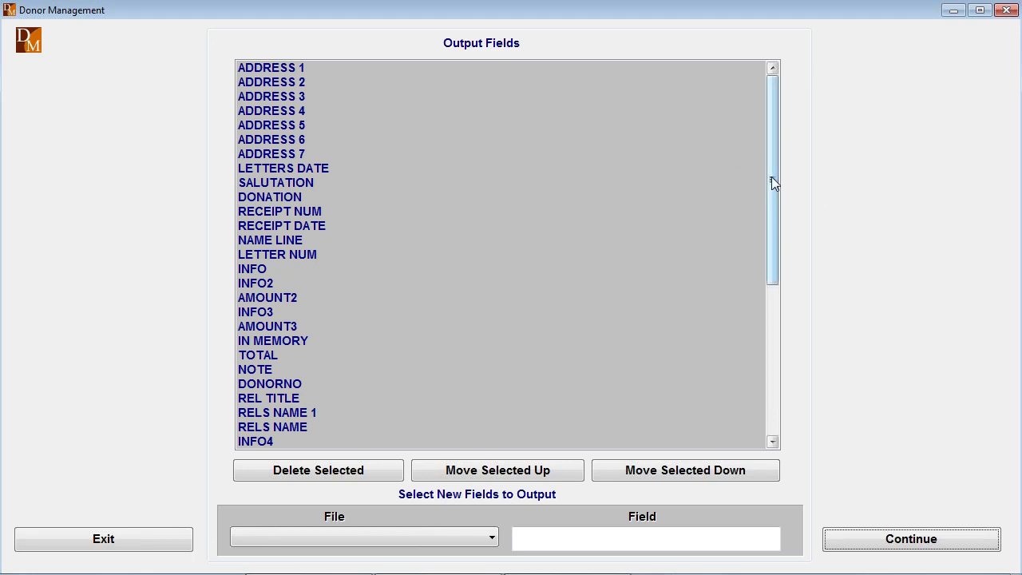
- Review the merge output fields and browse the additional fields available in the NEWDON file without adding any
drag(771, 177, 791, 155)
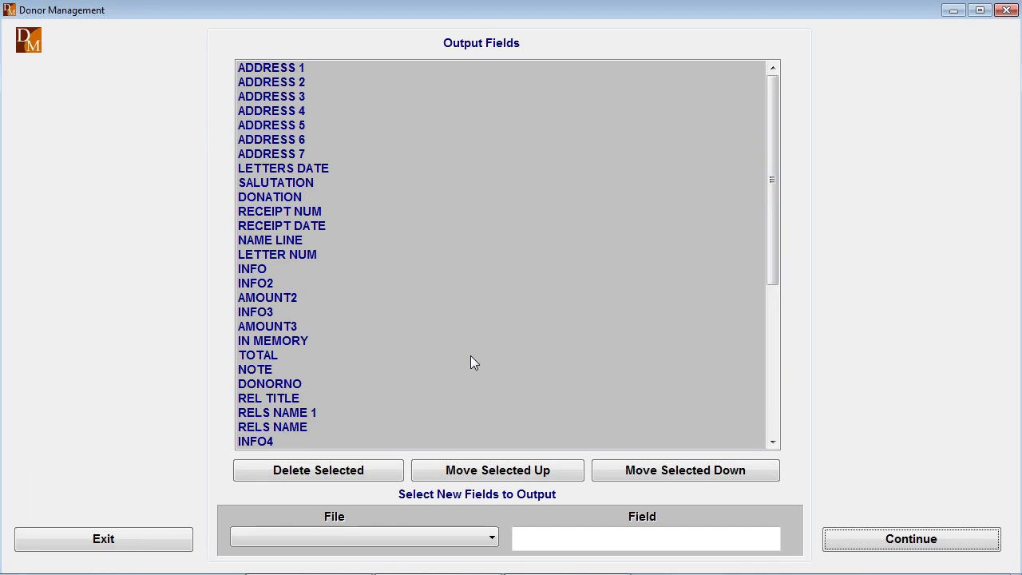
click(771, 428)
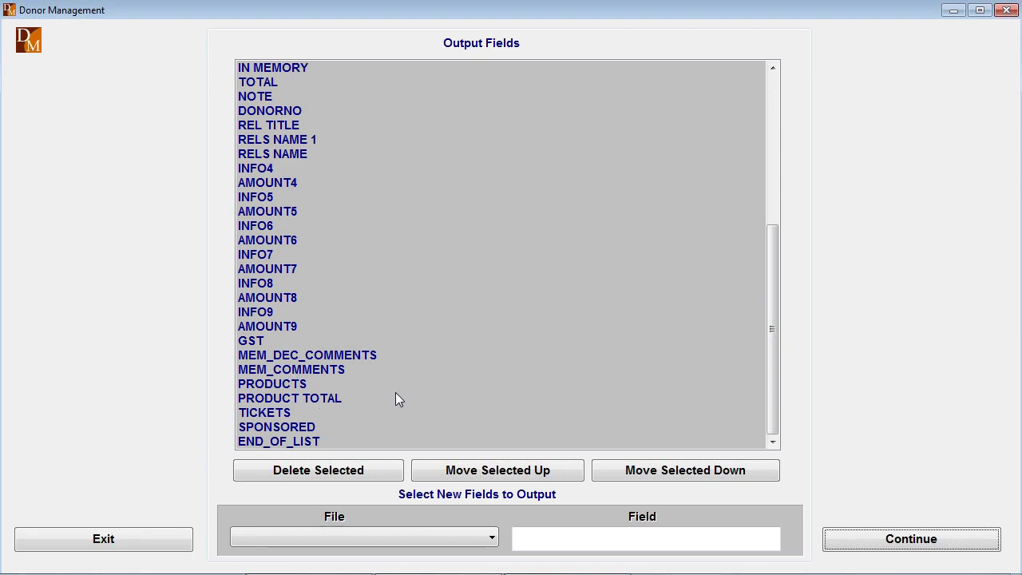
click(490, 540)
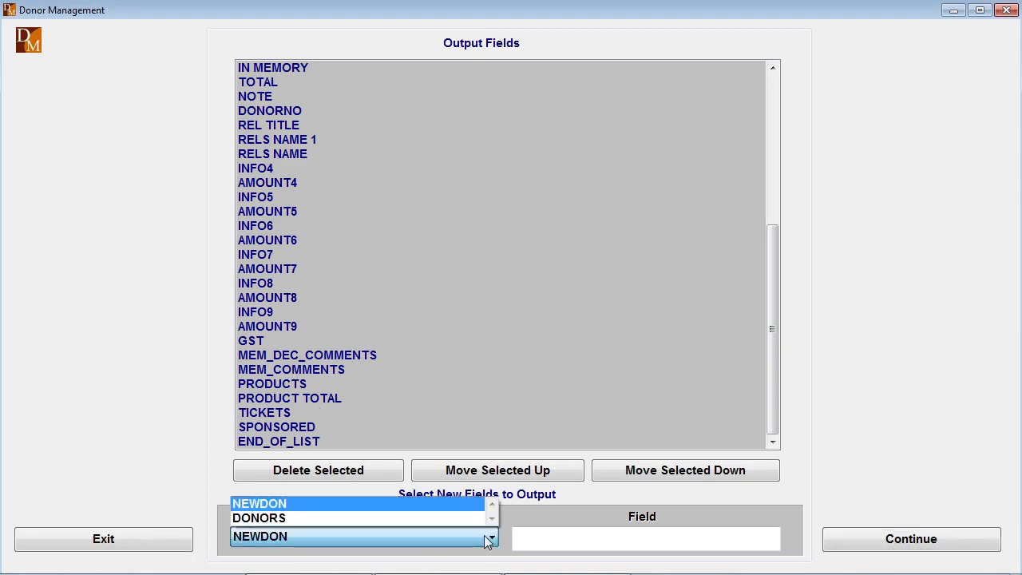
click(271, 504)
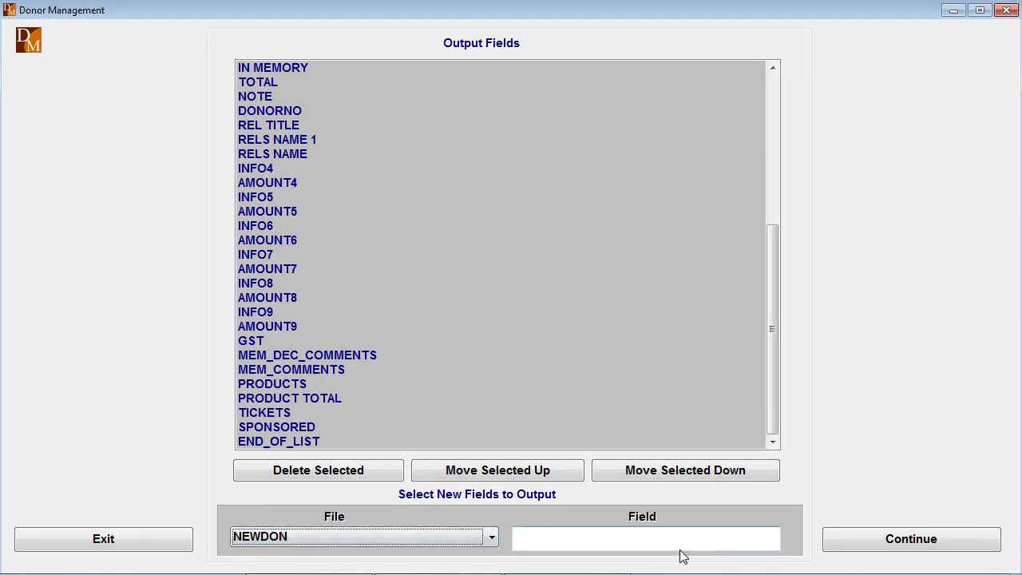
click(773, 544)
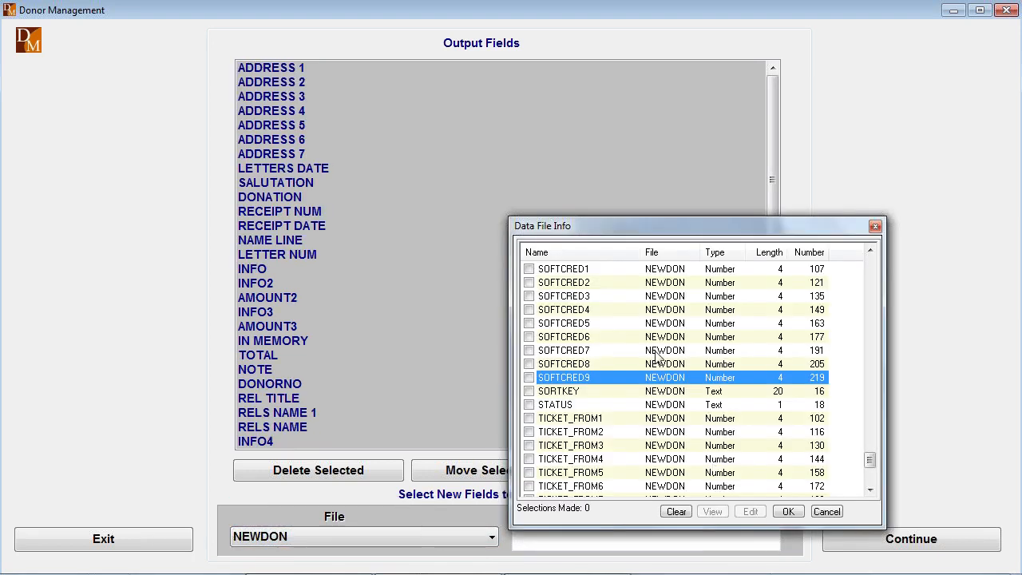
scroll(659, 355, up, 15)
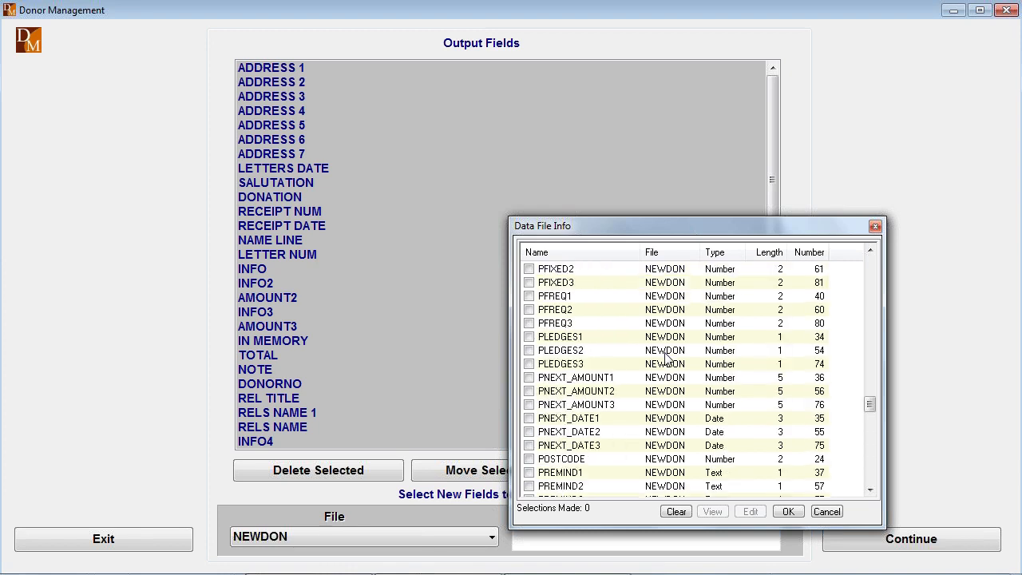
scroll(666, 357, up, 20)
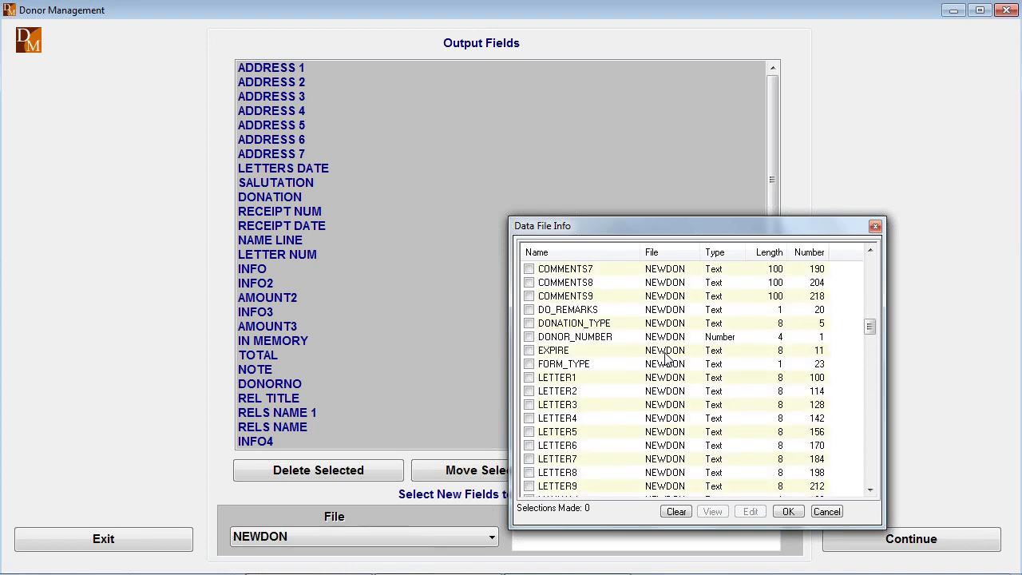
scroll(666, 357, up, 15)
scroll(665, 357, down, 17)
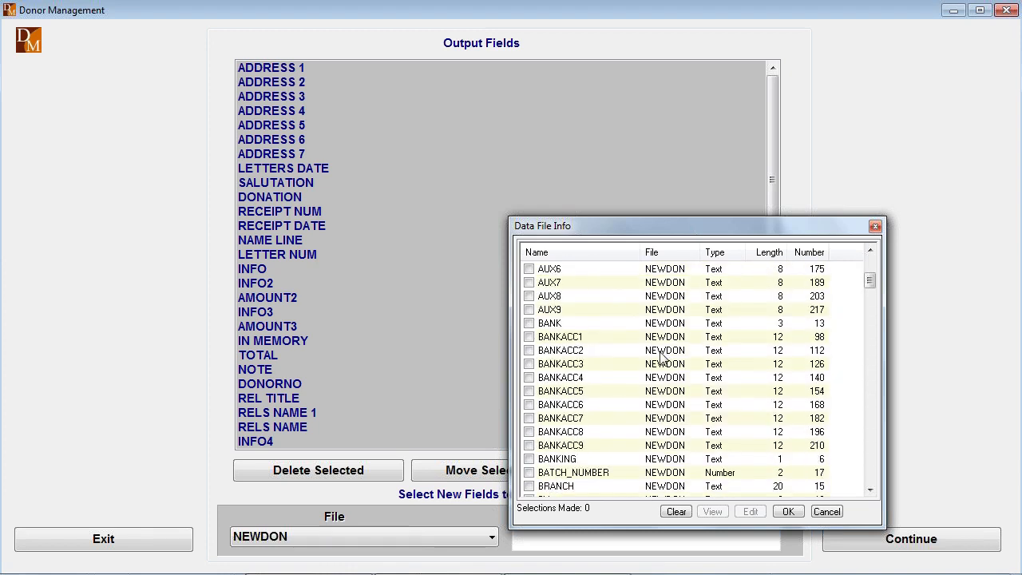
scroll(639, 367, down, 1)
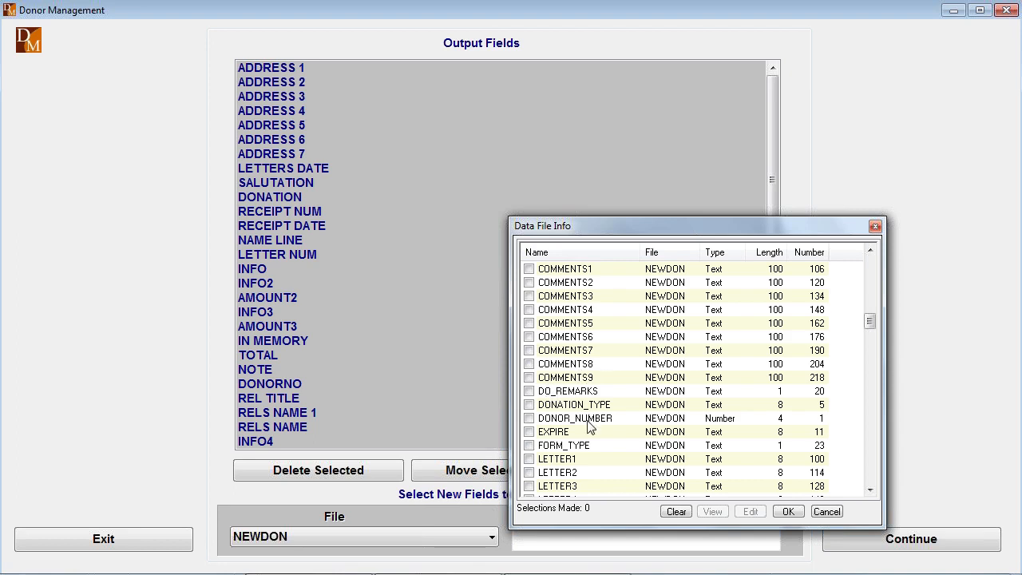
scroll(602, 455, down, 3)
scroll(603, 452, down, 2)
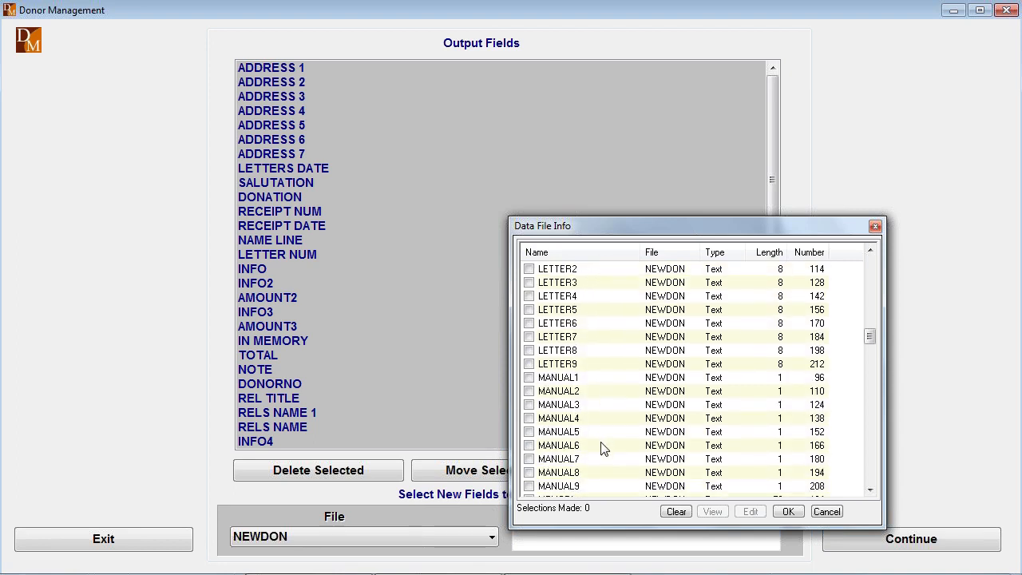
scroll(603, 447, down, 4)
scroll(603, 446, down, 10)
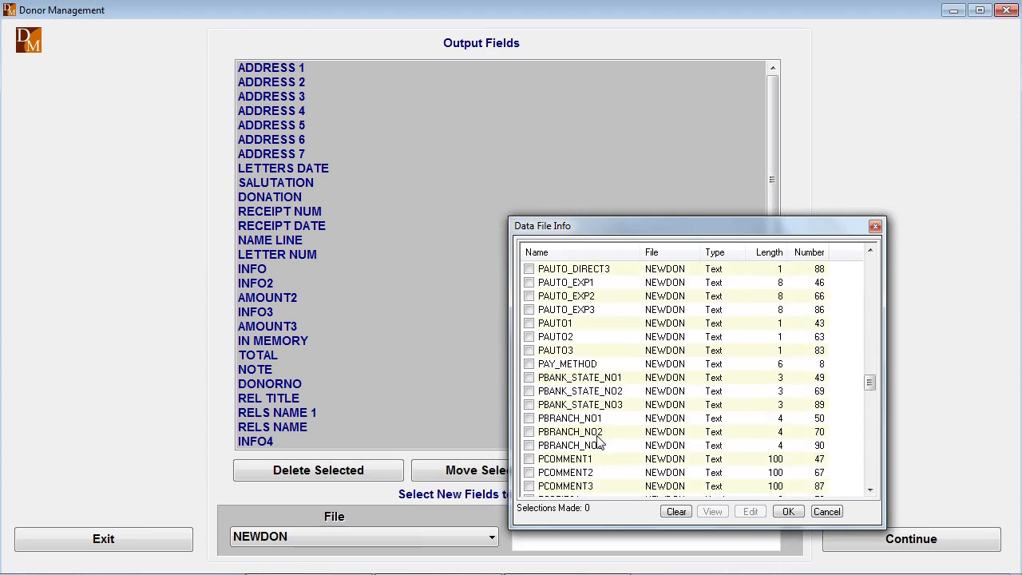
scroll(599, 439, up, 6)
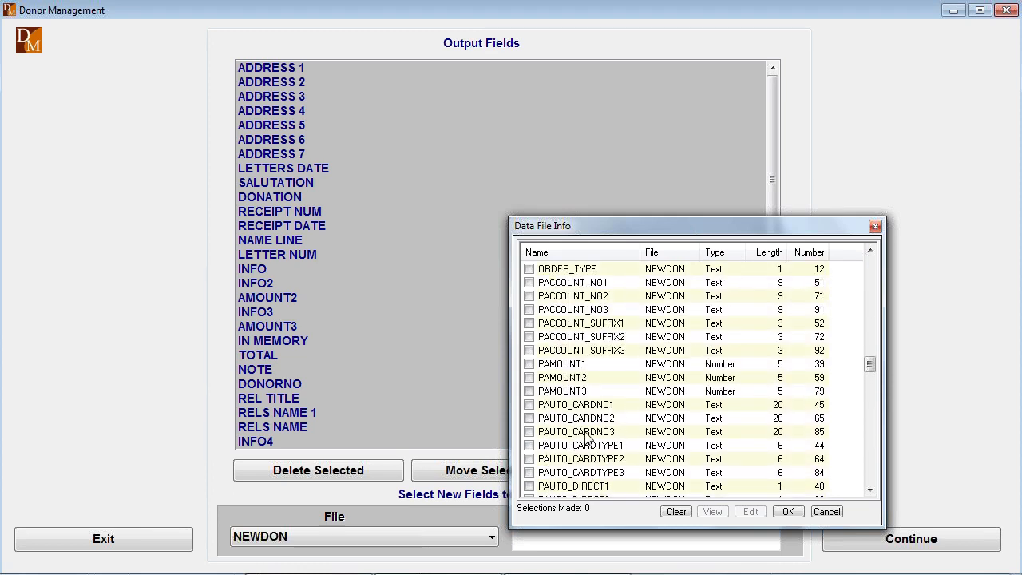
scroll(588, 440, up, 1)
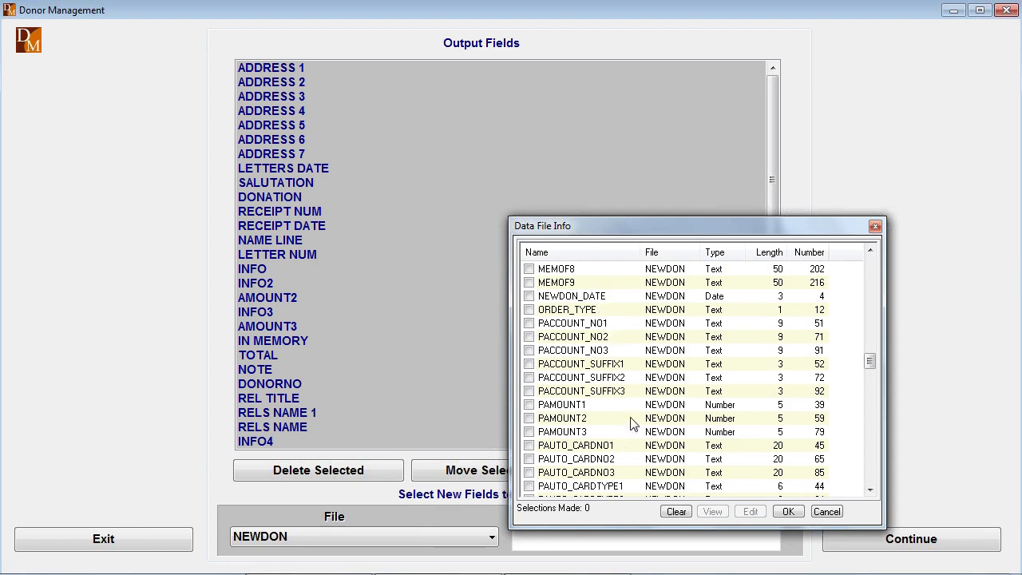
click(839, 515)
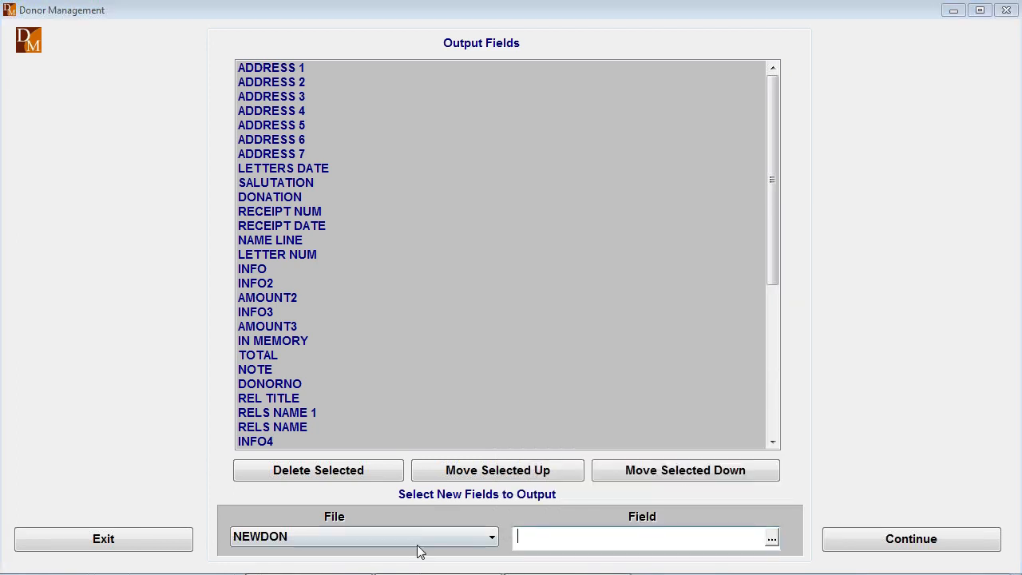
- Examine the additional fields available in the DONORS file, sorted by number, and close the list without adding any
click(489, 537)
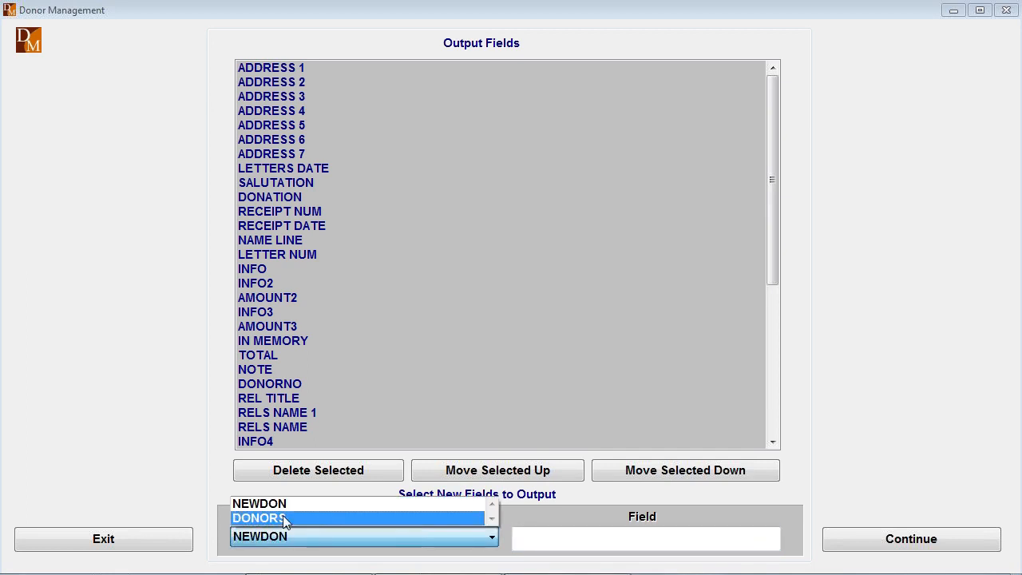
click(283, 517)
click(645, 544)
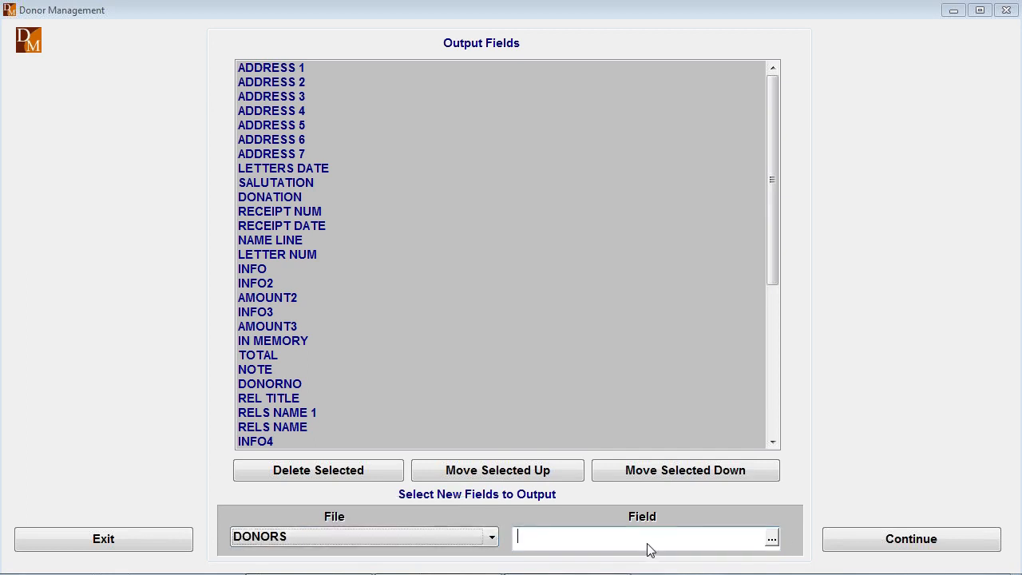
click(772, 540)
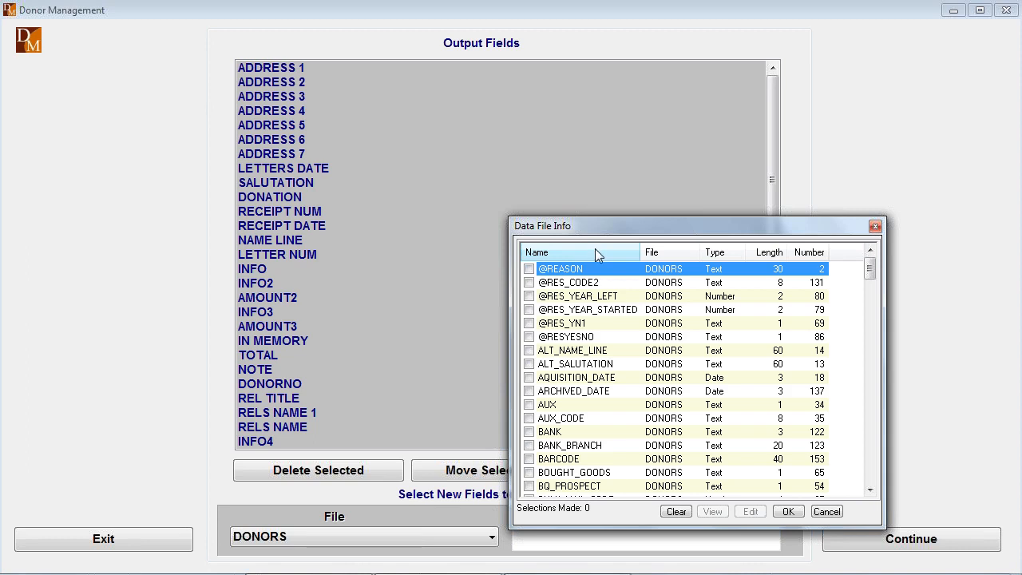
click(812, 254)
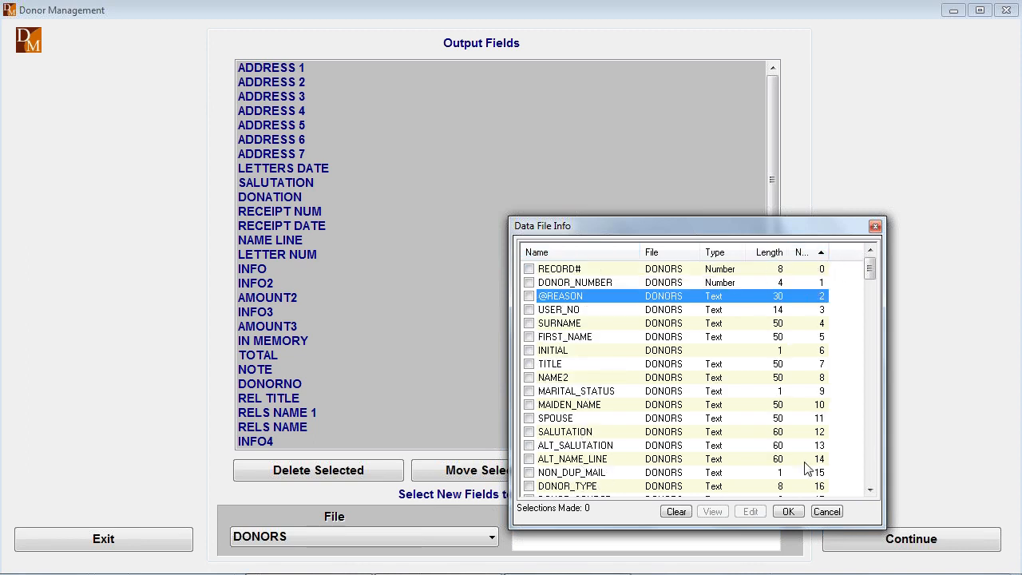
click(827, 512)
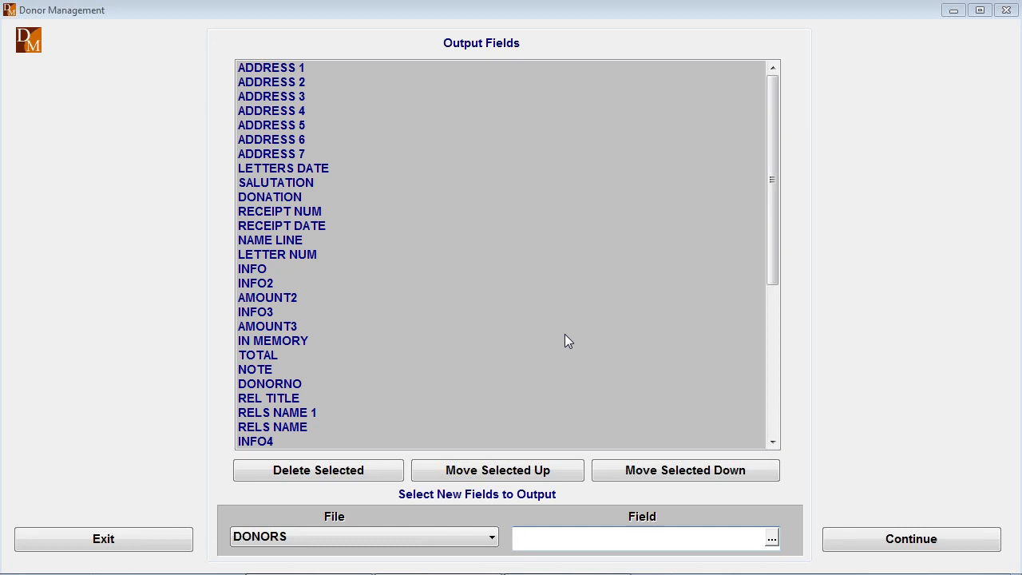
- Continue with the existing output fields and open RECEIPT.DOC in Word for editing rather than as read-only
click(914, 543)
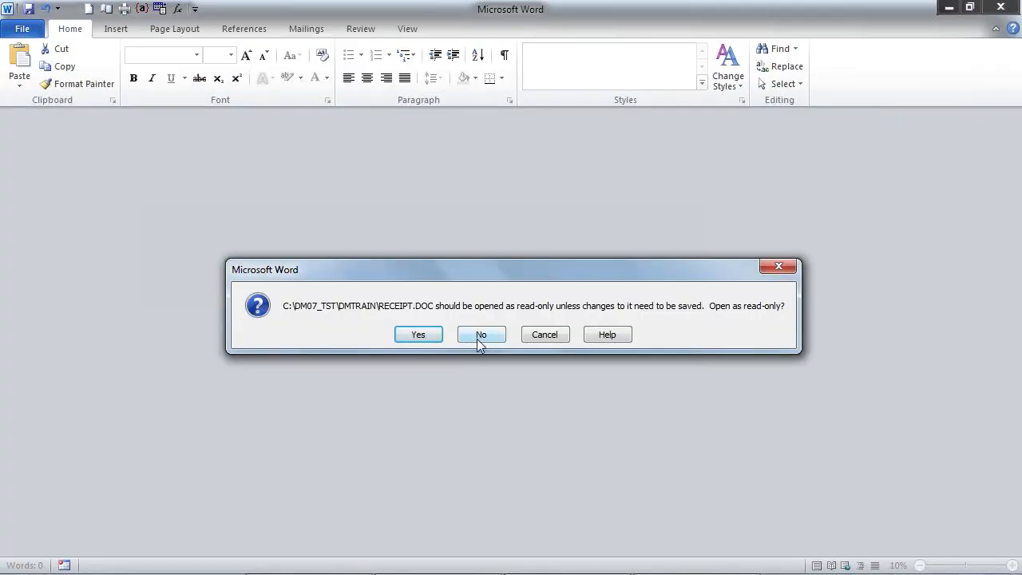
click(481, 334)
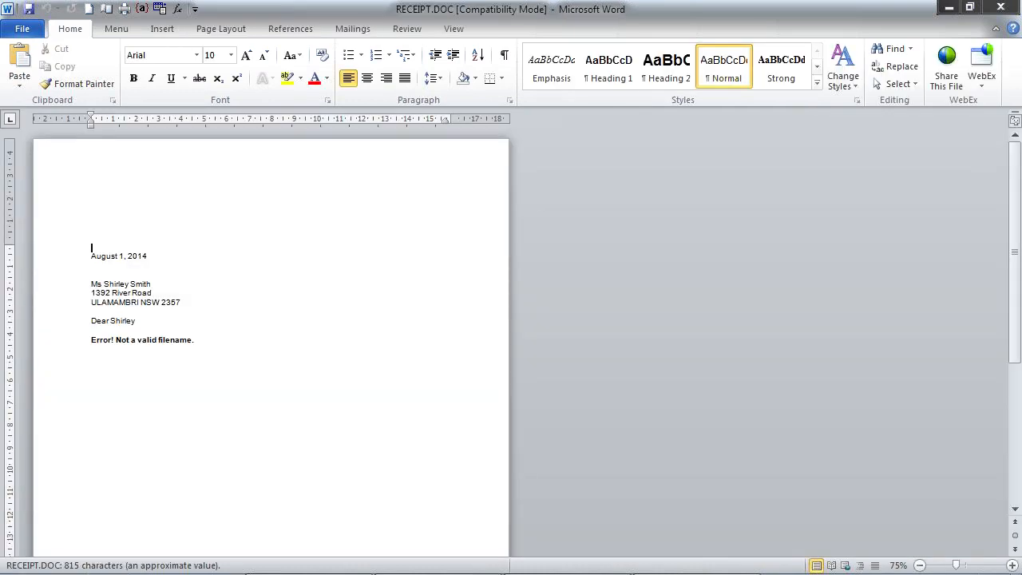
- Merge all records of RECEIPT.DOC into individual letters in a new document and dismiss the field calculation errors
scroll(272, 431, down, 8)
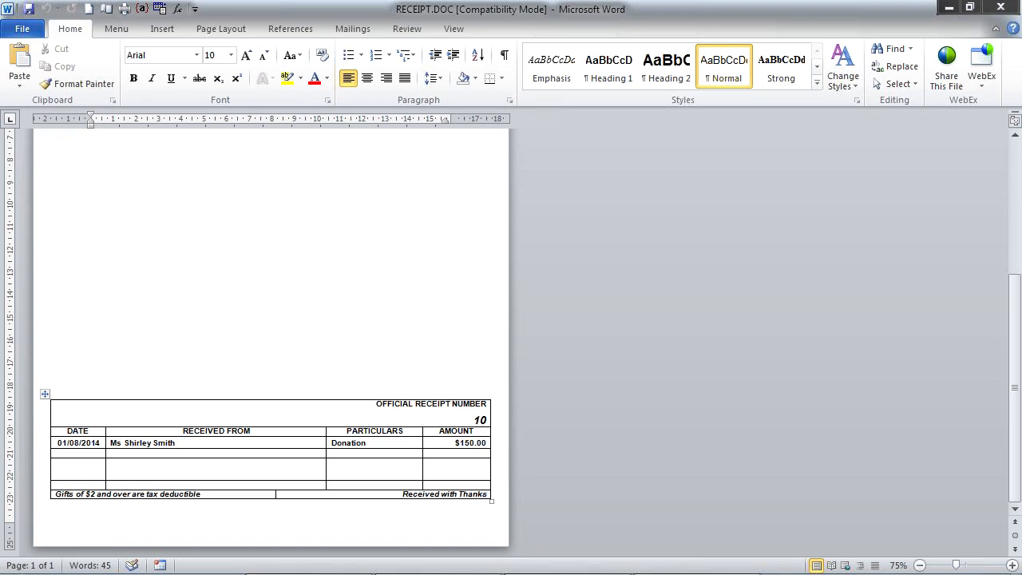
scroll(271, 335, up, 10)
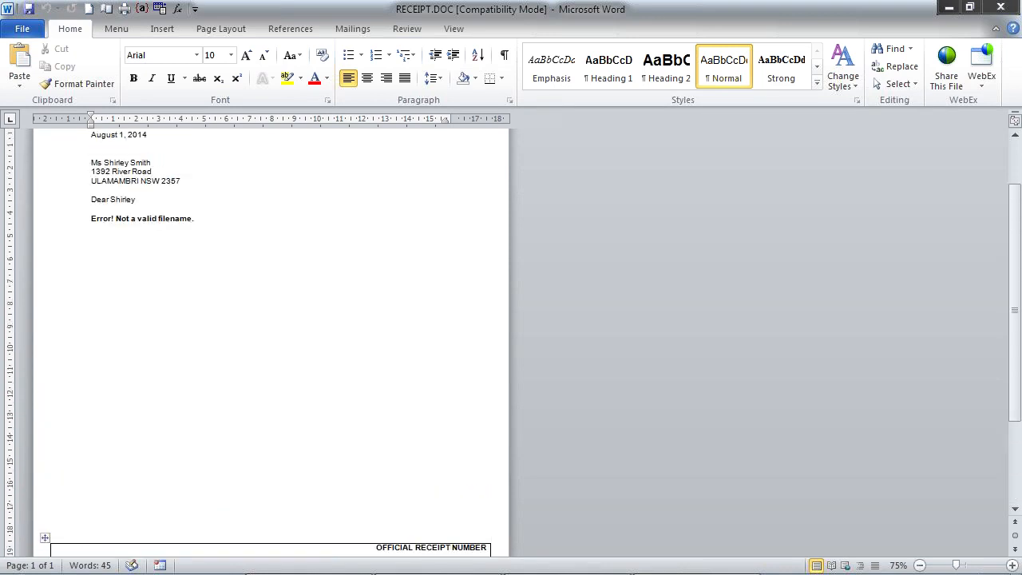
scroll(272, 336, up, 1)
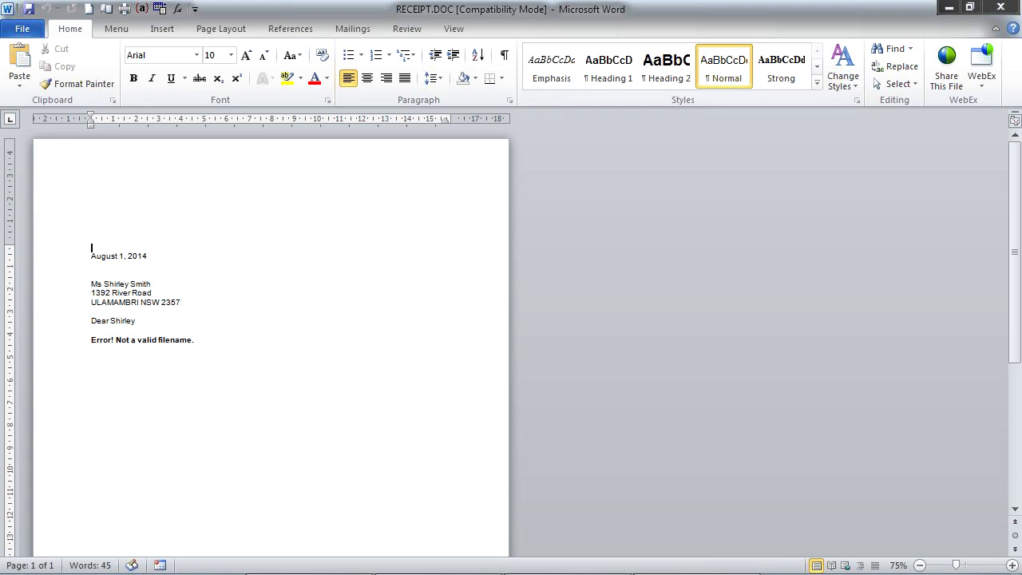
click(357, 30)
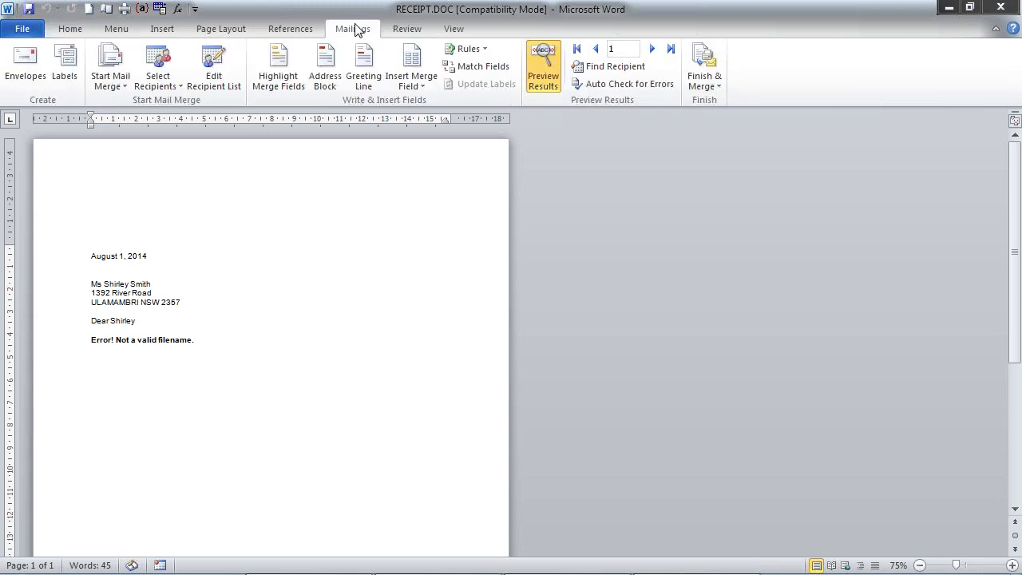
click(705, 78)
click(735, 104)
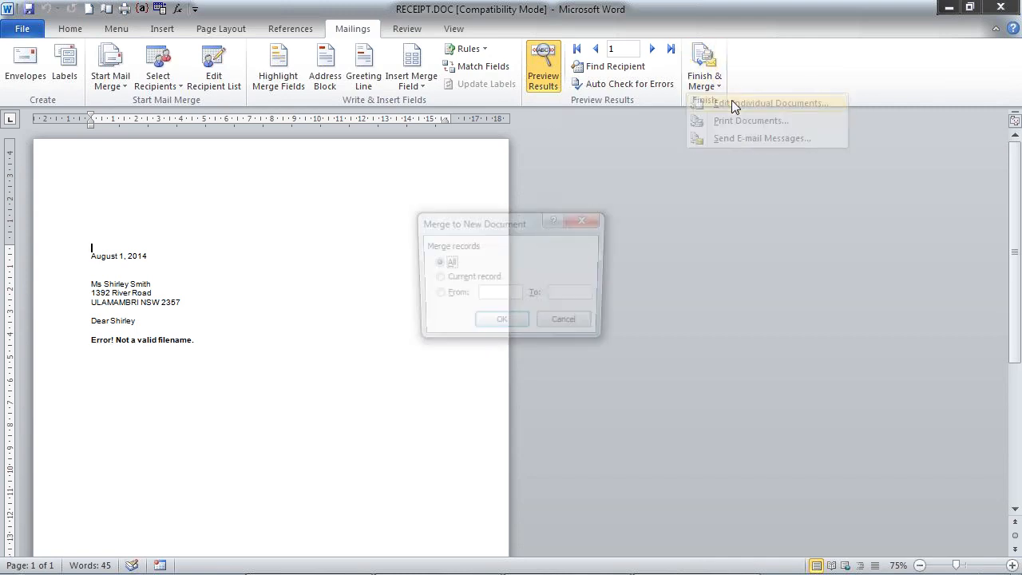
click(497, 324)
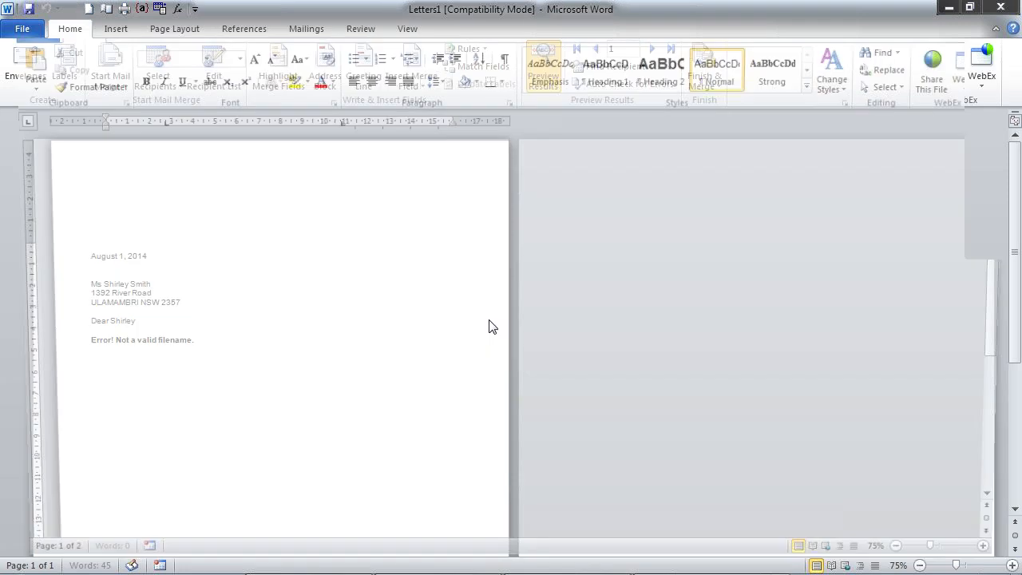
click(479, 336)
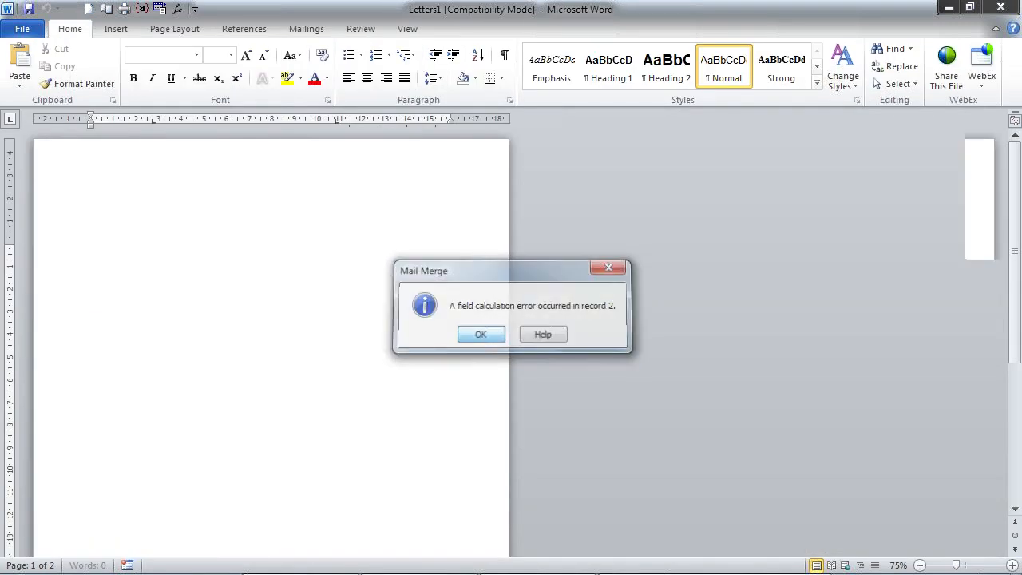
click(481, 336)
- Examine the merged receipts and the field codes in their letter text, and close Letters1 without saving
scroll(511, 335, down, 6)
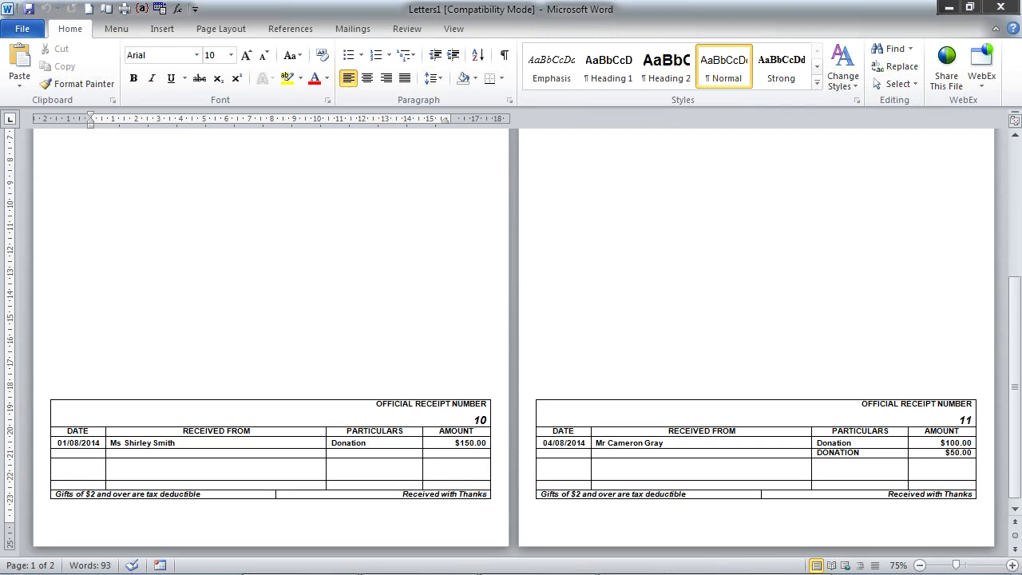
scroll(511, 335, up, 6)
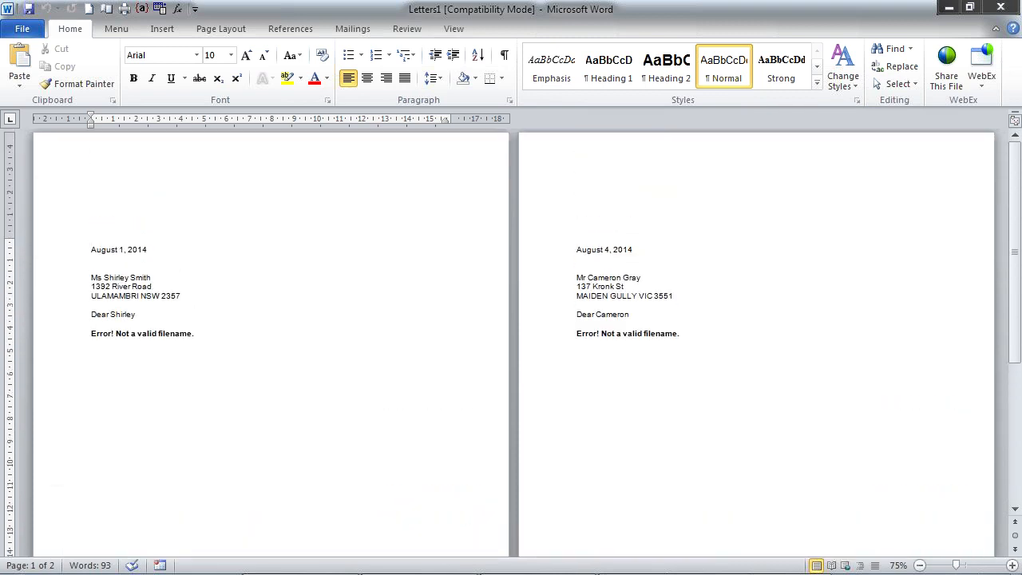
click(142, 8)
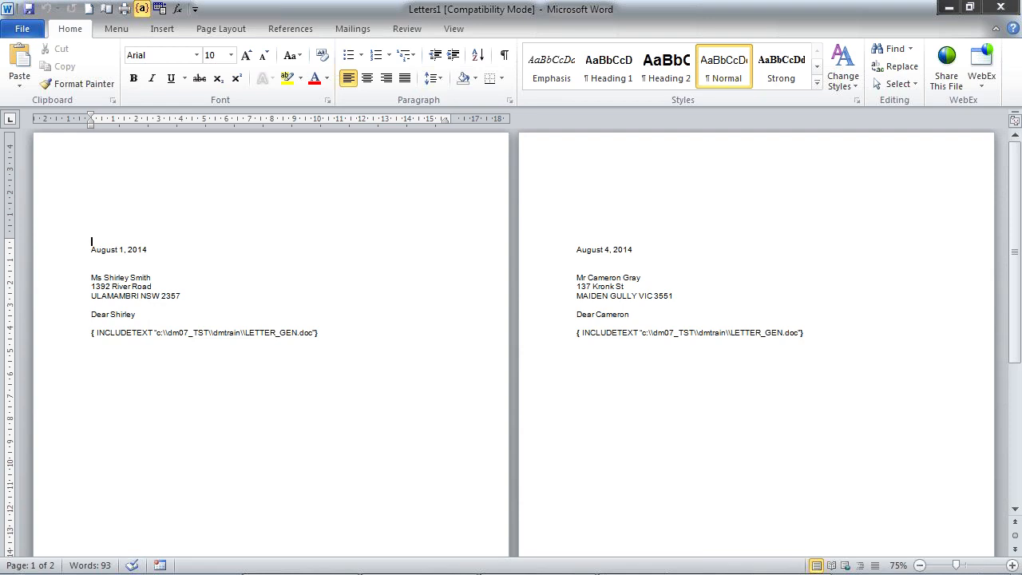
click(313, 333)
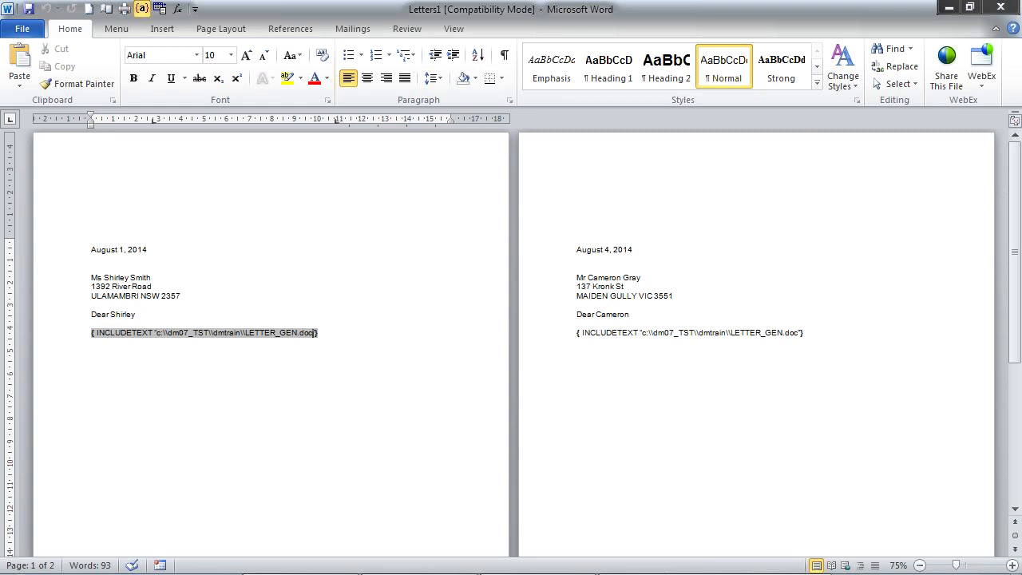
click(999, 8)
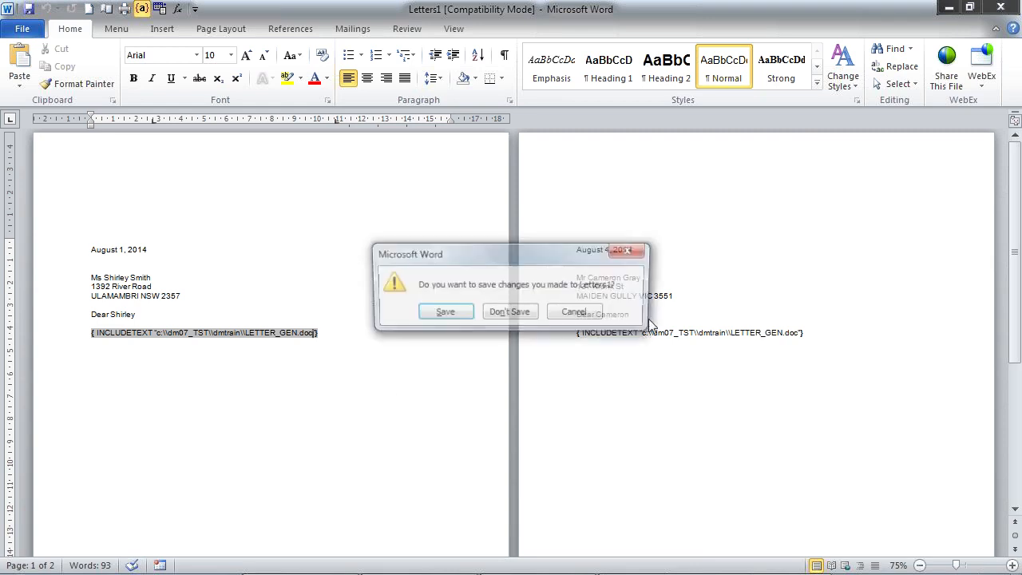
click(512, 312)
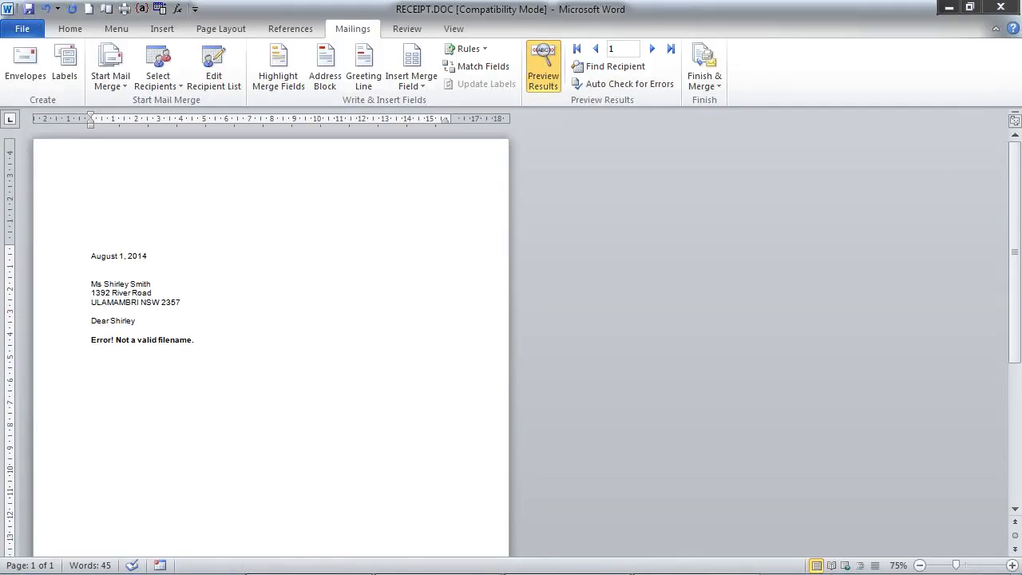
- Review the mail merge recipient list across to its donation, receipt number and LETTERNO columns
scroll(71, 212, down, 5)
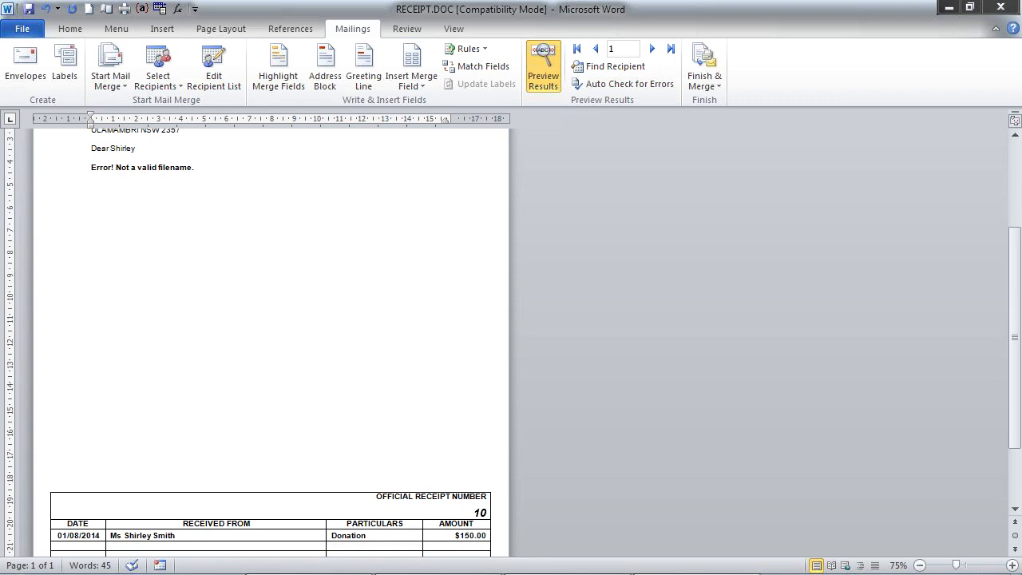
click(214, 71)
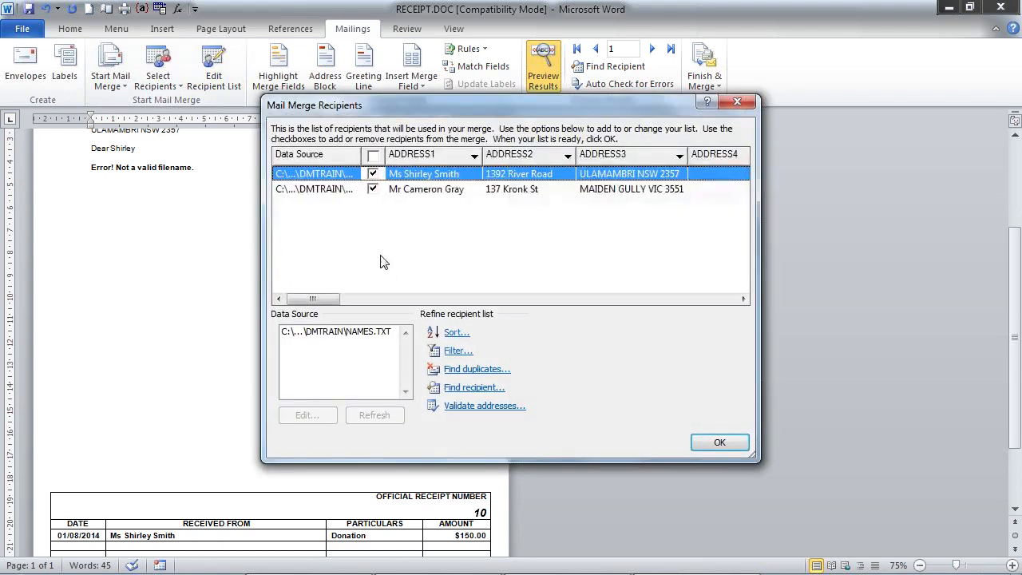
click(673, 299)
click(673, 298)
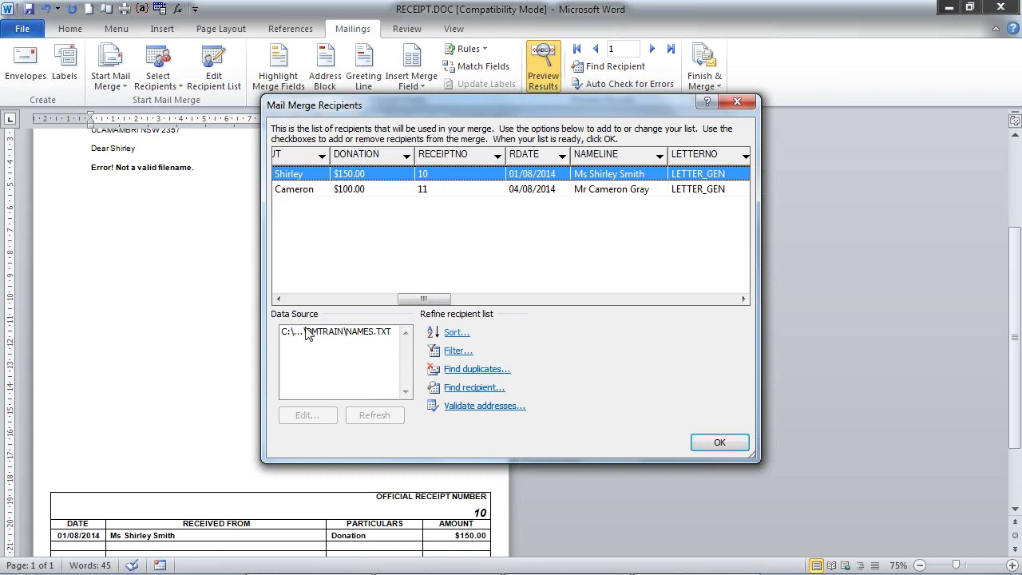
- Examine the first record's LETTERNO and other fields in the NAMES.TXT data form, and close the form and recipient list
click(362, 336)
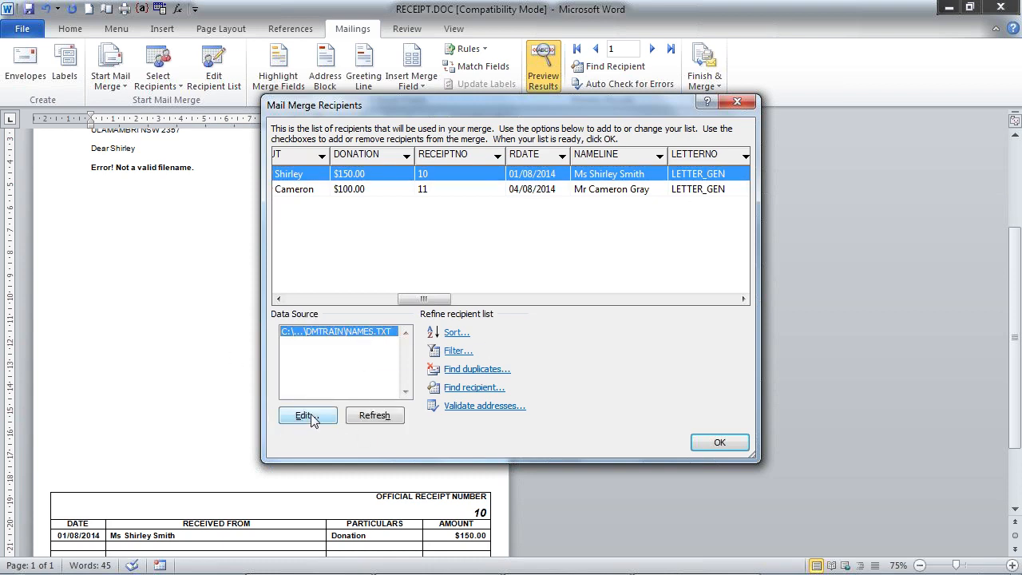
click(315, 416)
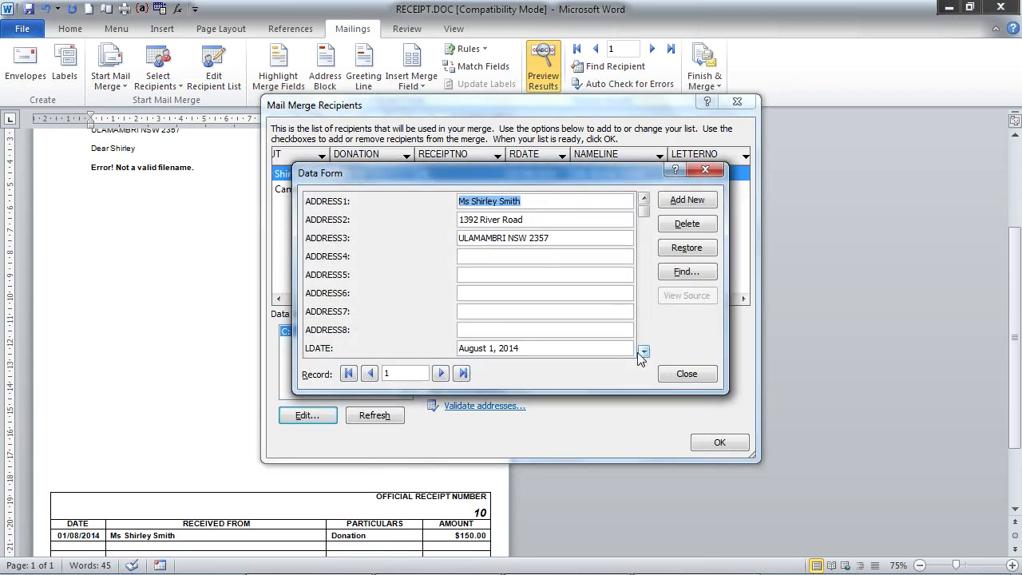
click(643, 353)
click(644, 352)
click(644, 352)
click(644, 352)
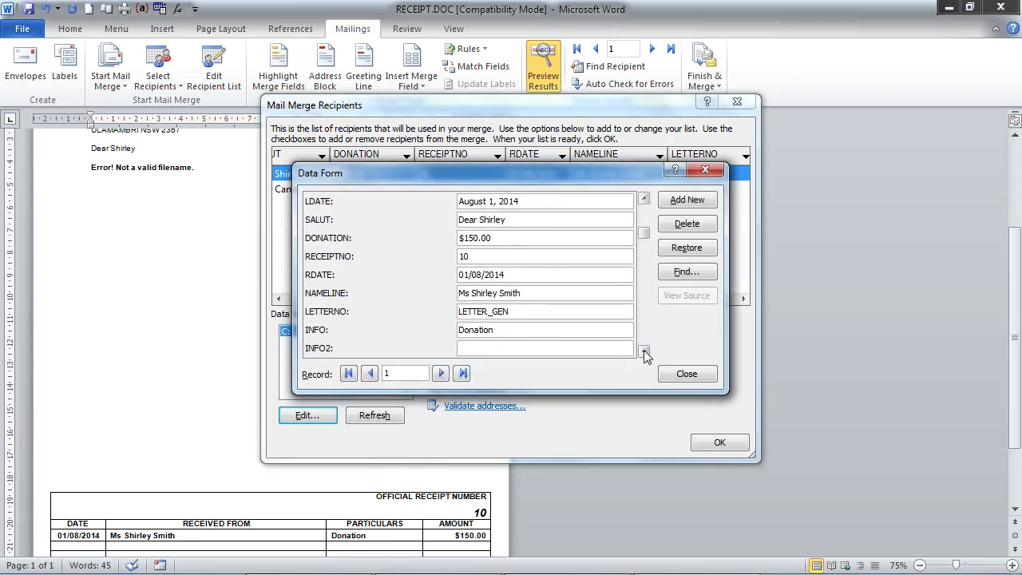
click(644, 352)
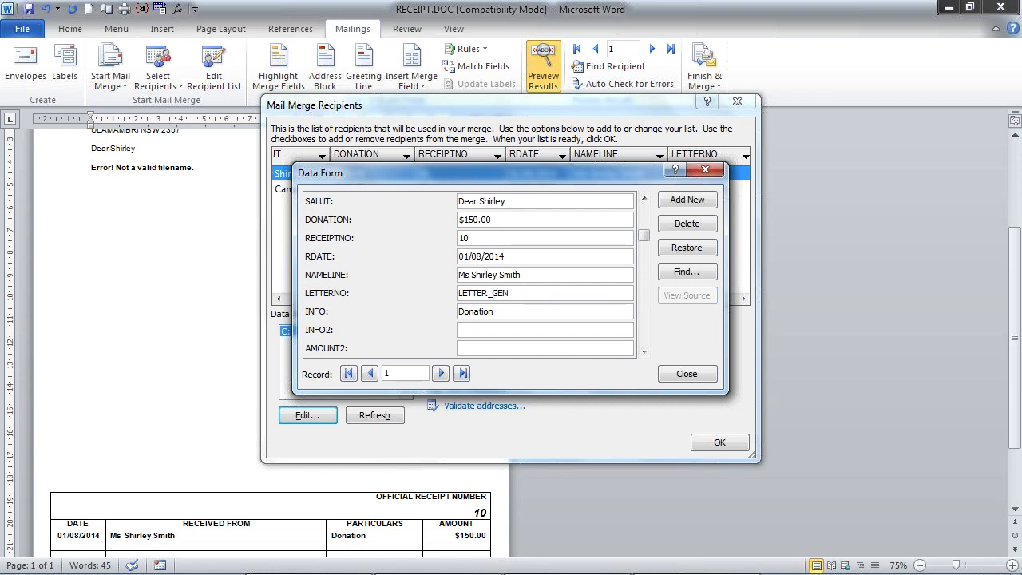
click(706, 173)
click(718, 443)
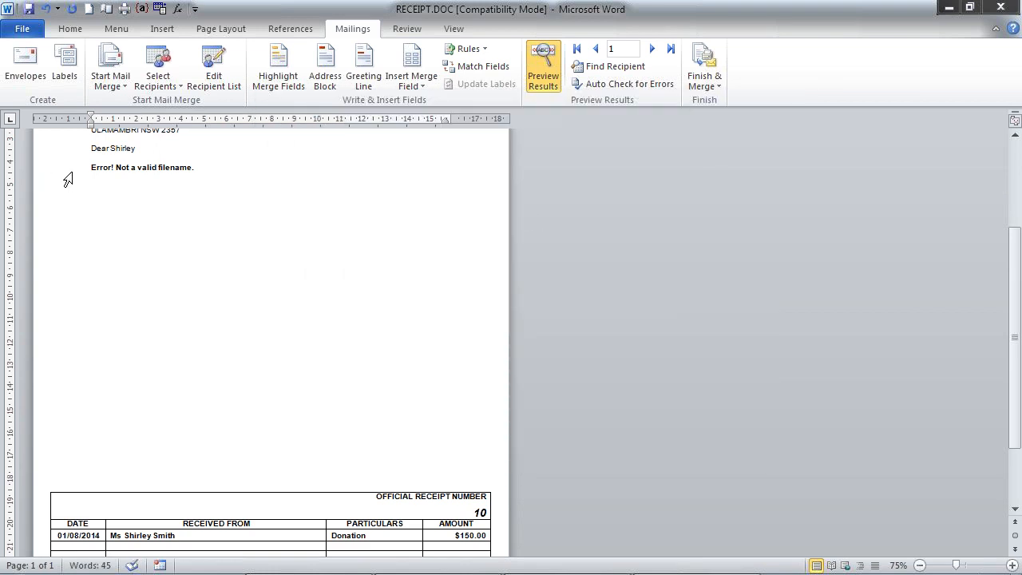
- Examine the merge field codes in RECEIPT.DOC and the options for finishing the merge, and hide the codes again
scroll(41, 224, up, 2)
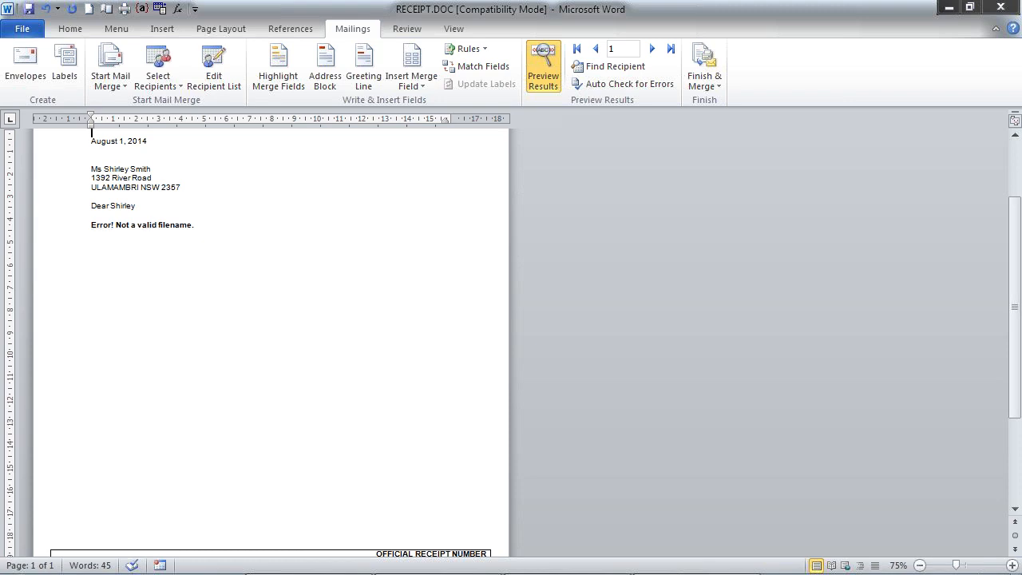
click(142, 9)
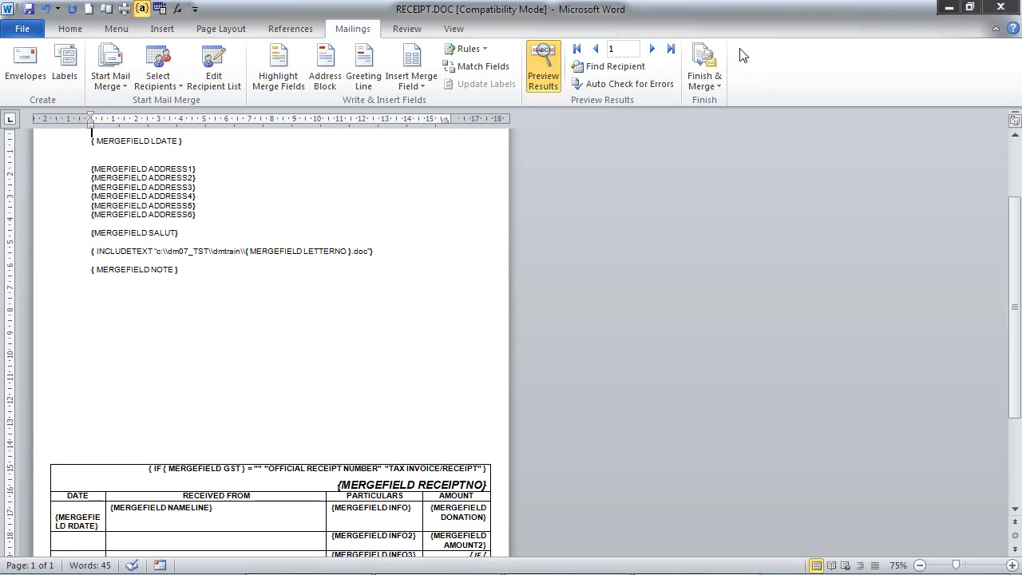
click(709, 71)
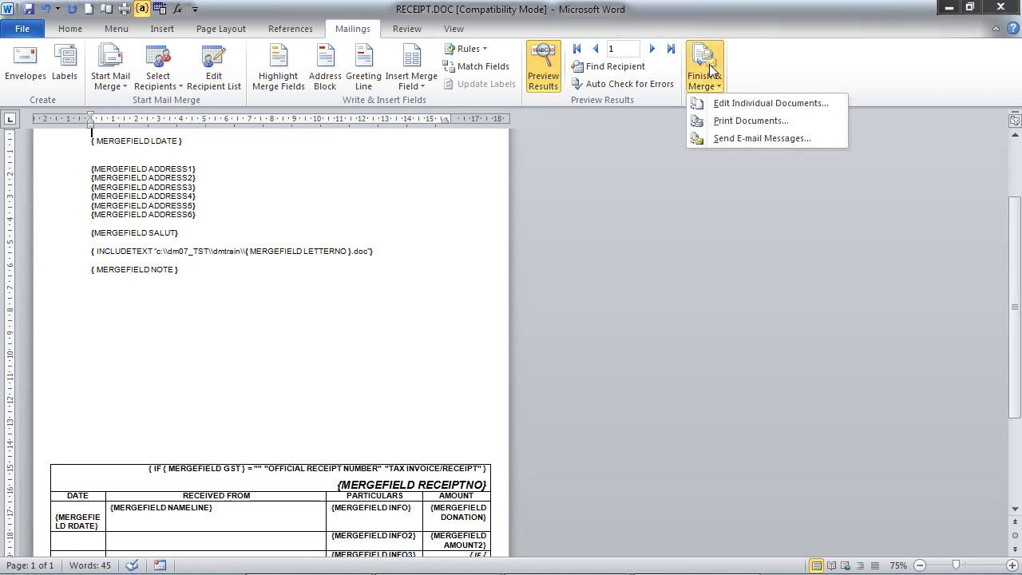
click(718, 177)
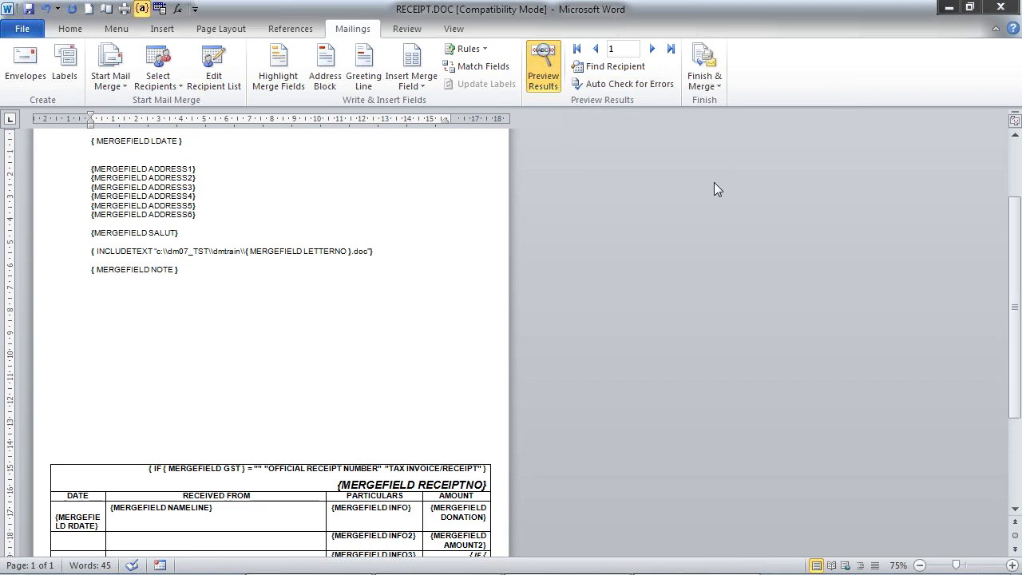
click(142, 9)
- Close RECEIPT.DOC after checking the receipt, saving neither the NAMES.TXT data source nor the document changes
scroll(272, 335, down, 3)
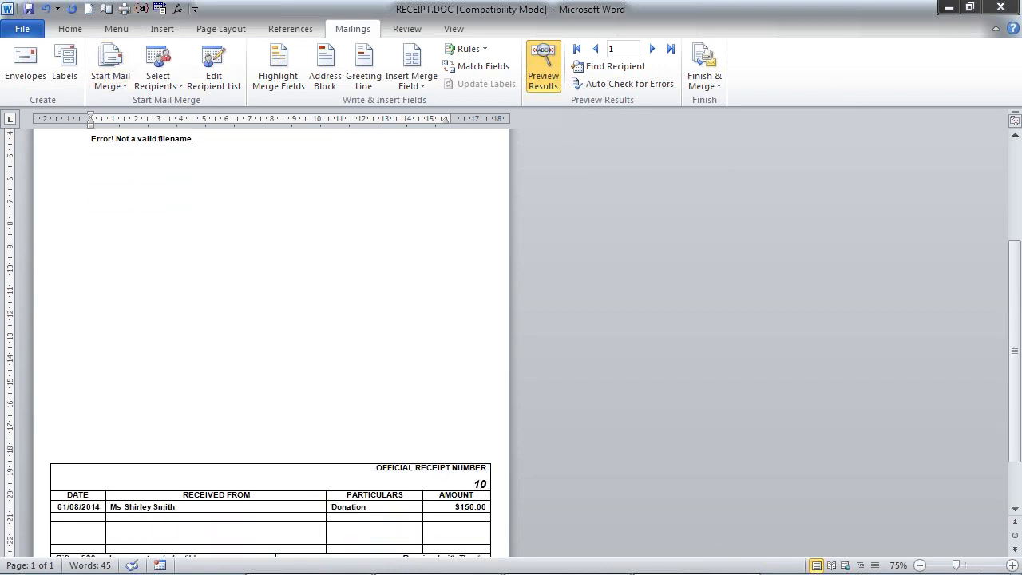
scroll(271, 336, down, 1)
scroll(272, 335, up, 3)
scroll(272, 336, up, 1)
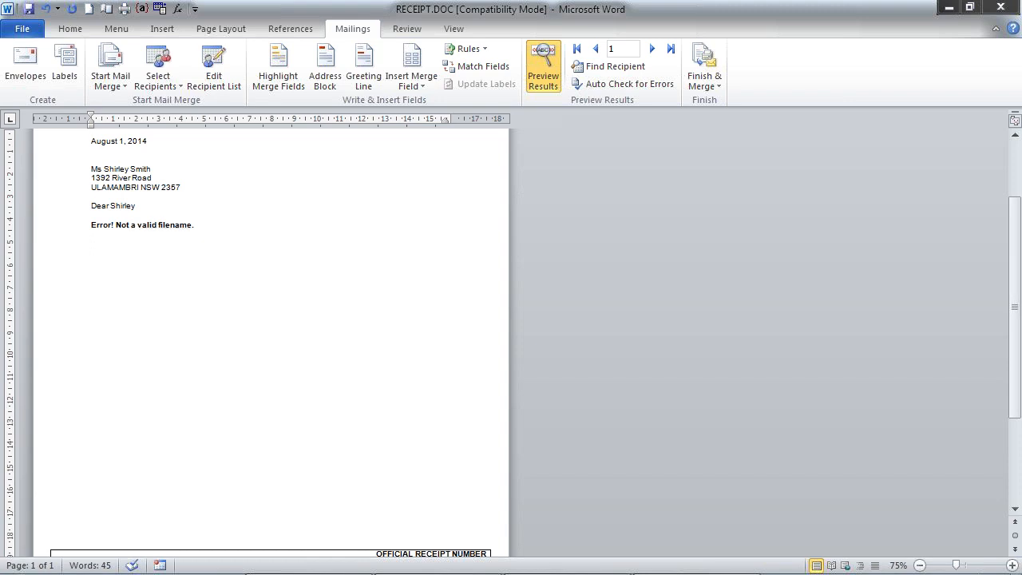
click(1002, 8)
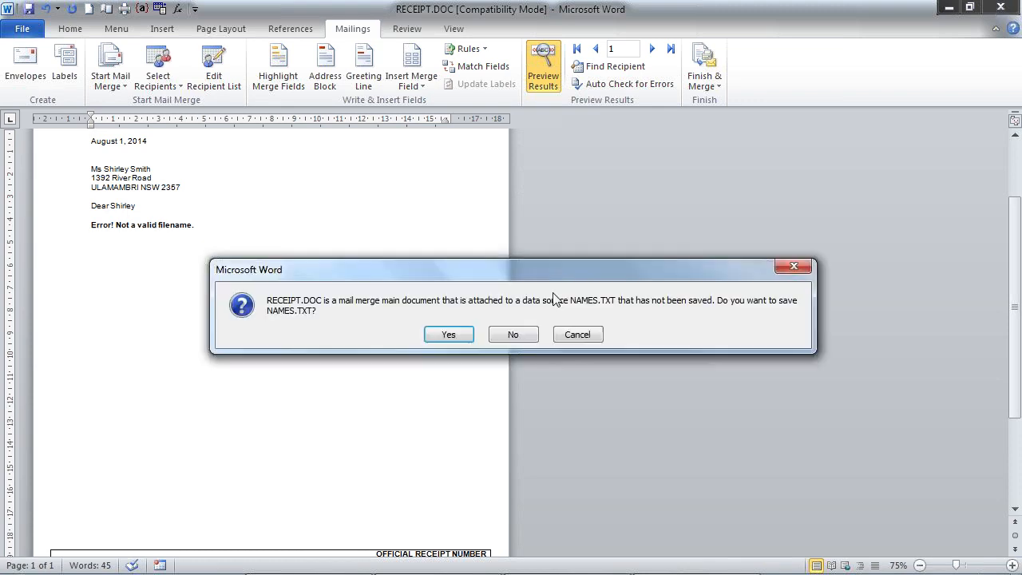
click(516, 332)
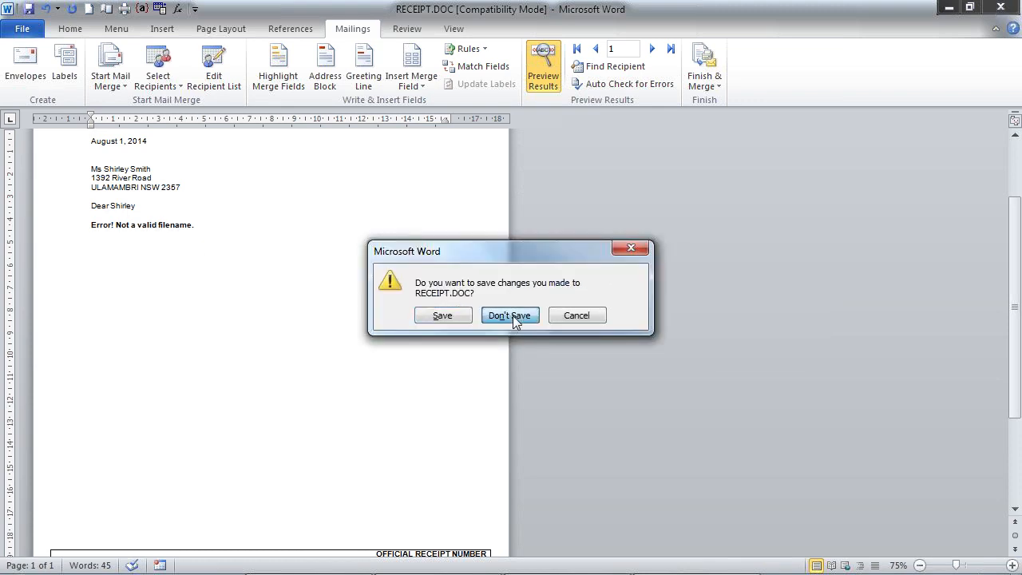
click(512, 315)
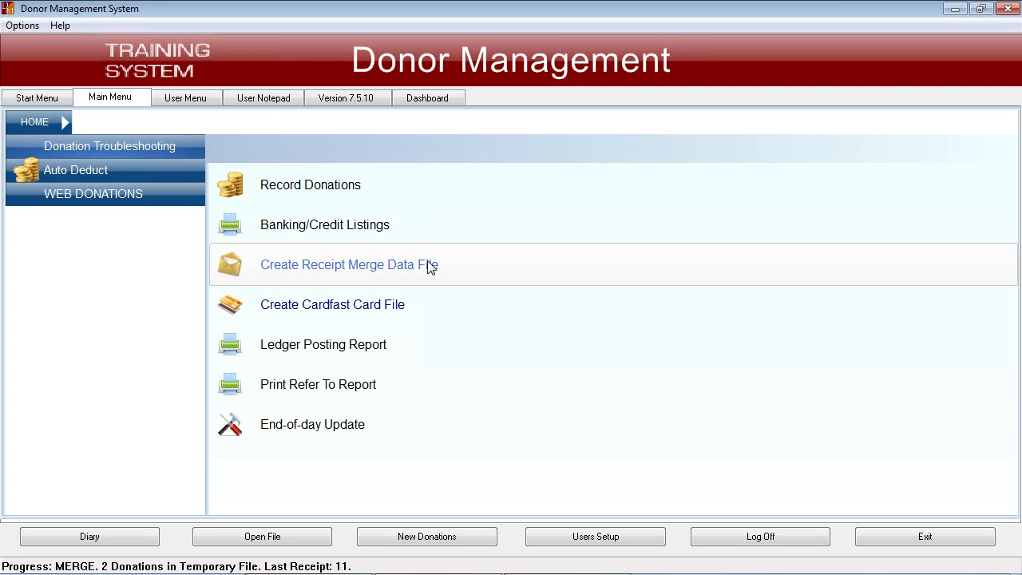
- Switch to Word and browse to the C:\DM07_TST\DMTRAIN folder for opening a document
click(404, 275)
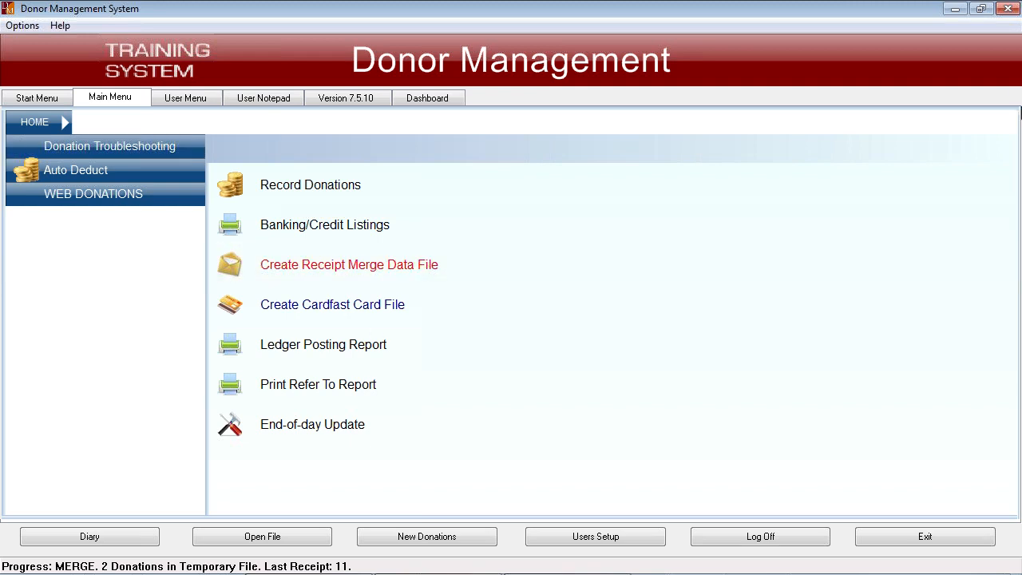
click(954, 9)
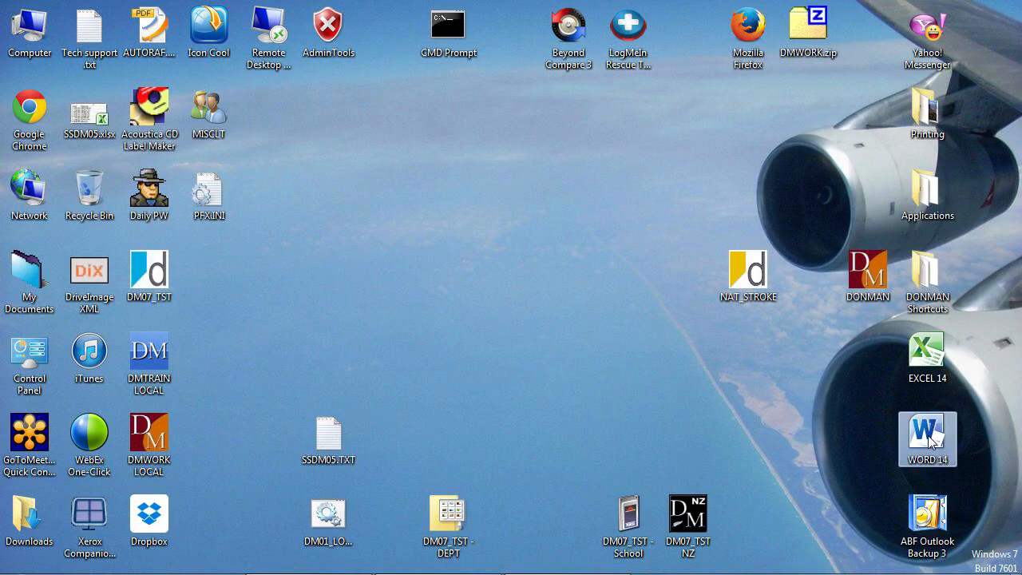
double_click(928, 437)
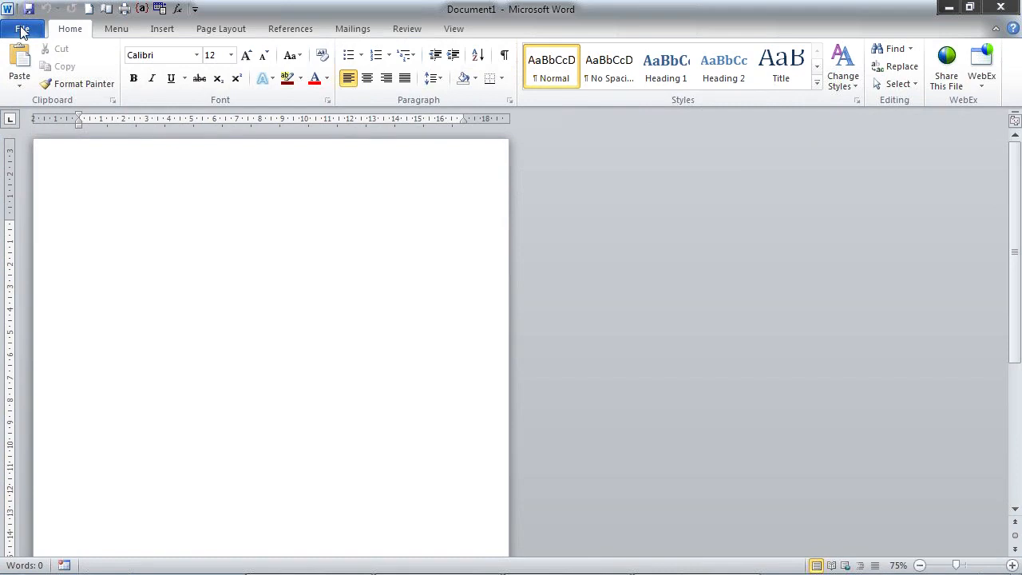
click(24, 31)
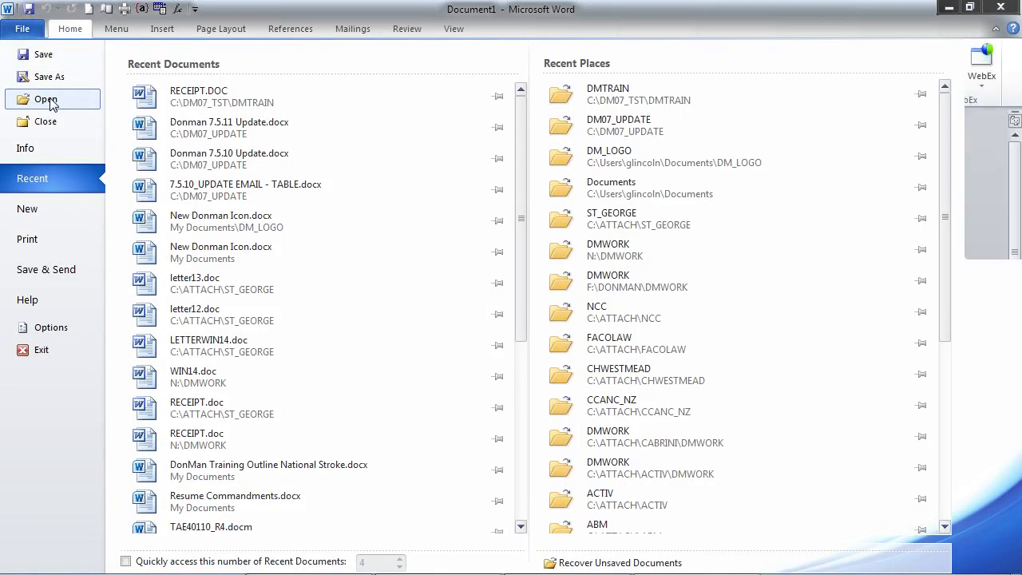
click(46, 100)
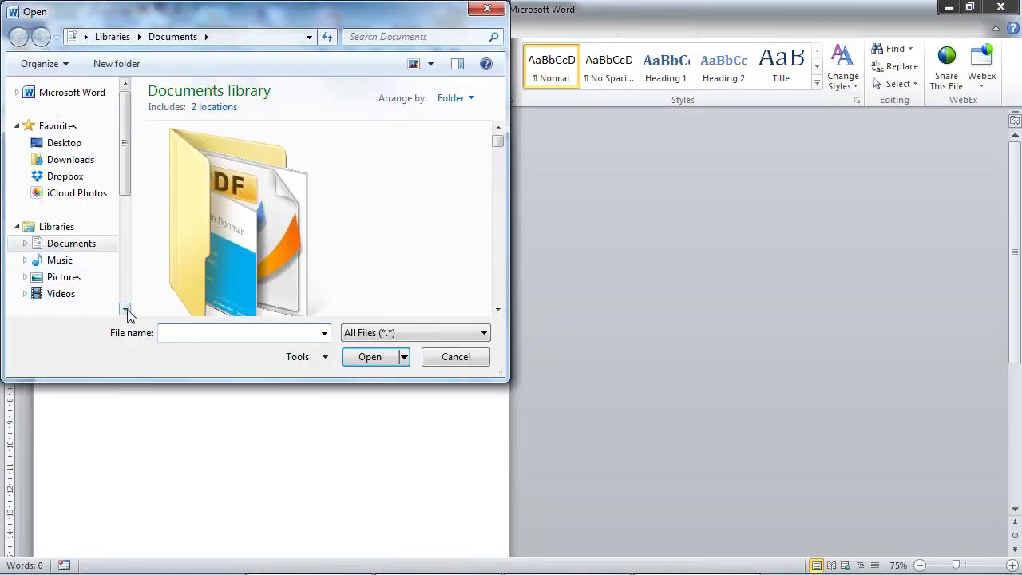
scroll(126, 311, down, 2)
click(88, 288)
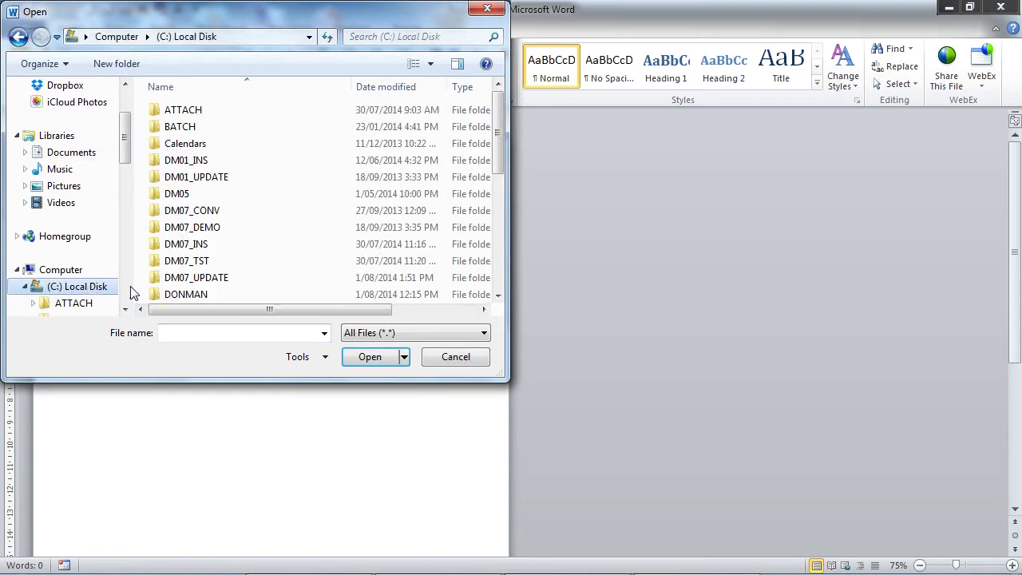
click(182, 266)
double_click(182, 266)
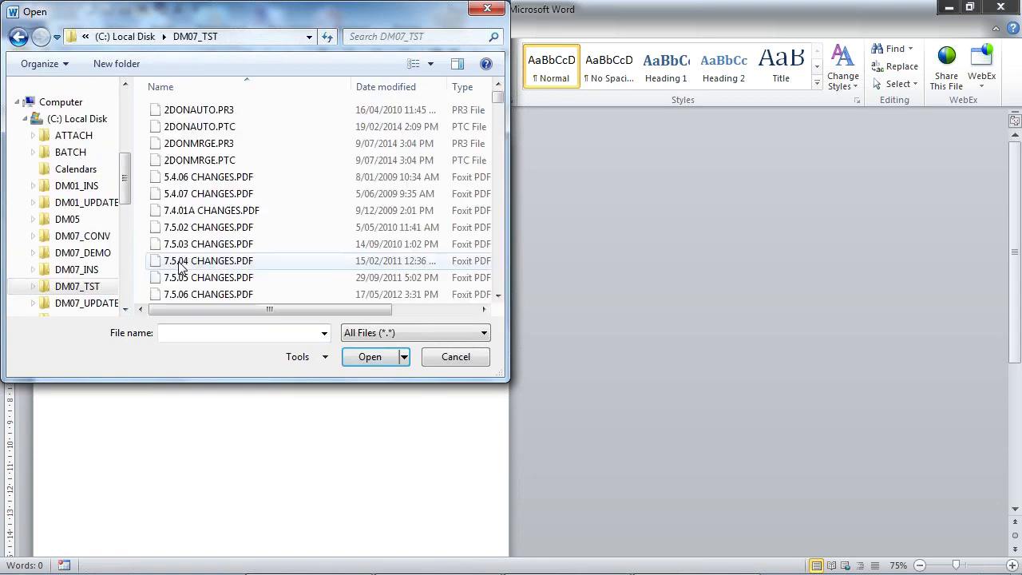
click(182, 232)
double_click(182, 228)
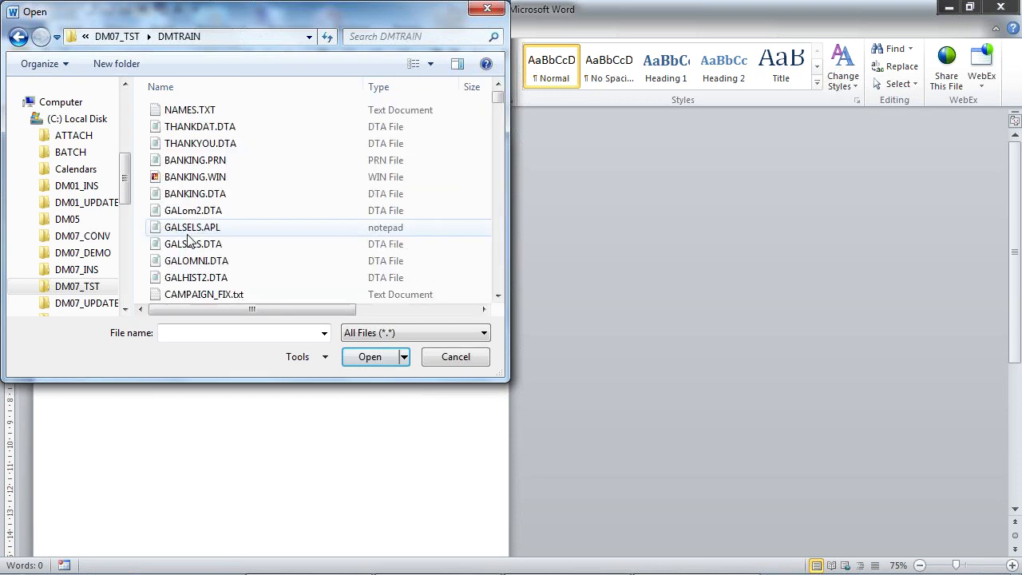
- Locate the LETTER documents in the DMTRAIN folder and sort the file list by name
click(192, 228)
key(l)
key(e)
key(t)
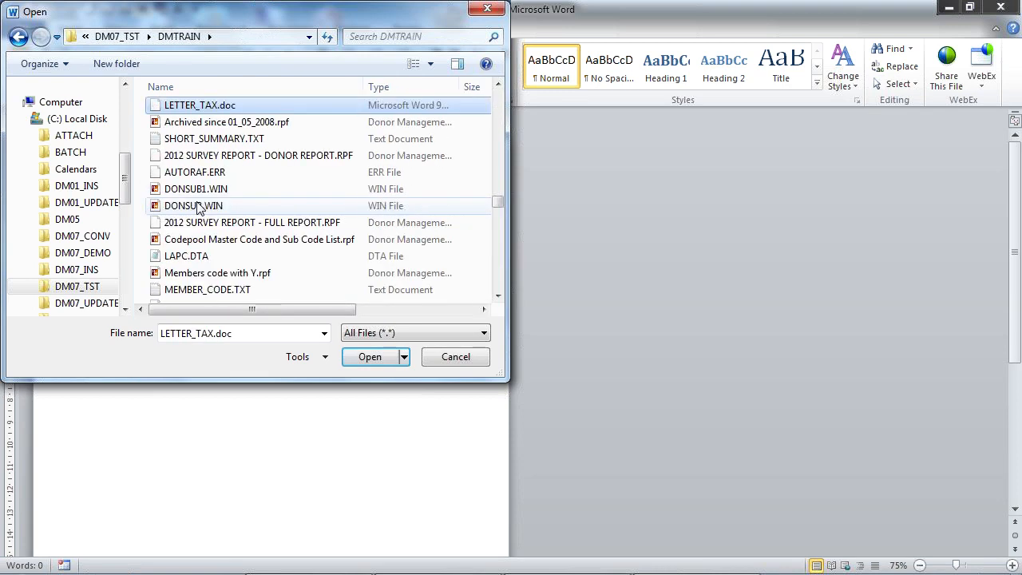
click(248, 81)
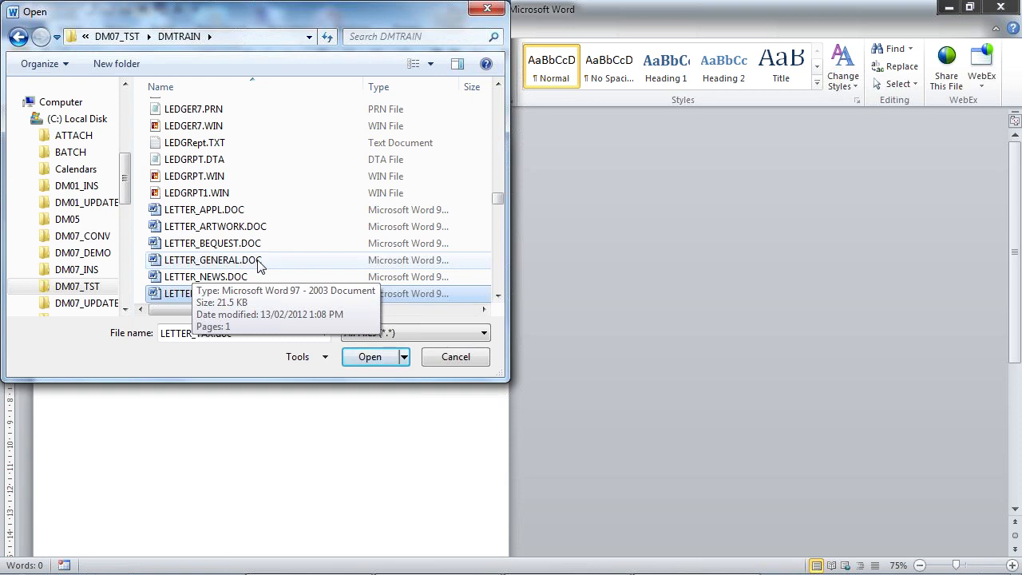
- Rename LETTER_GENERAL.DOC as LETTER_GEN.DOC in the DMTRAIN folder, and leave the file dialog without opening a document
click(224, 266)
click(222, 265)
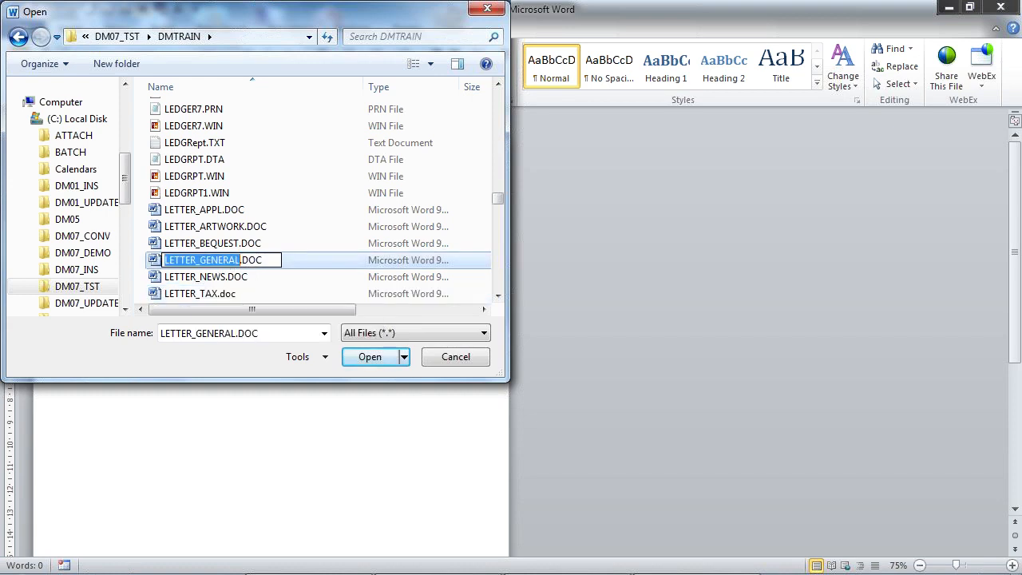
click(217, 260)
drag(217, 261, 241, 260)
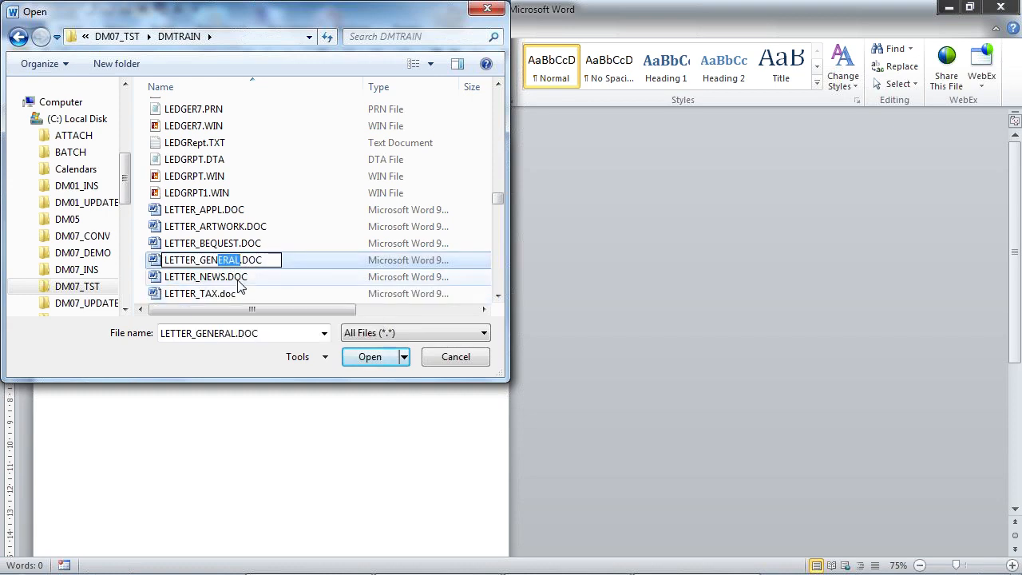
key(BackSpace)
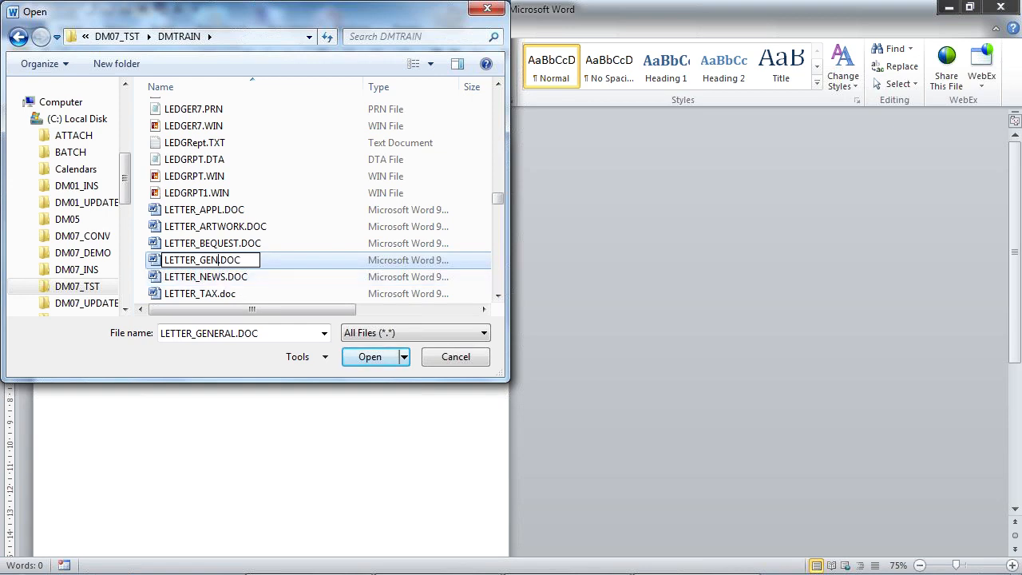
click(374, 360)
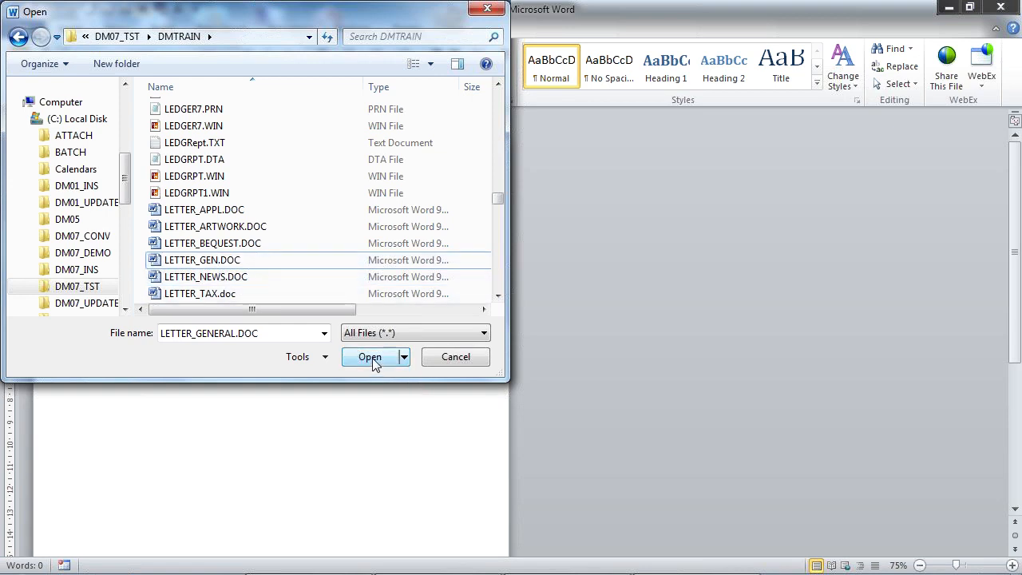
click(260, 266)
click(457, 361)
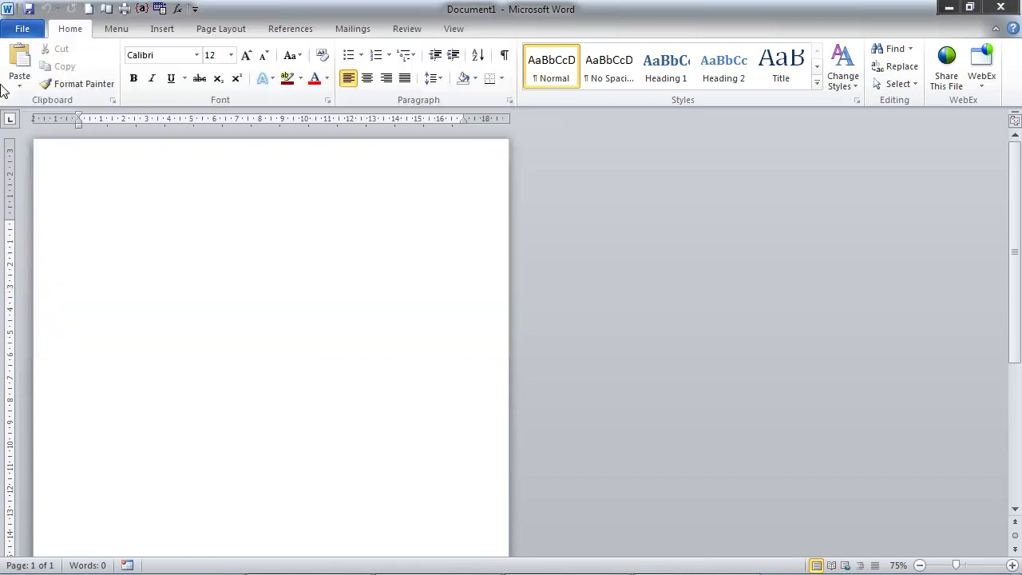
- Open the recent document RECEIPT.DOC from C:\DM07_TST\DMTRAIN as read-only
click(21, 28)
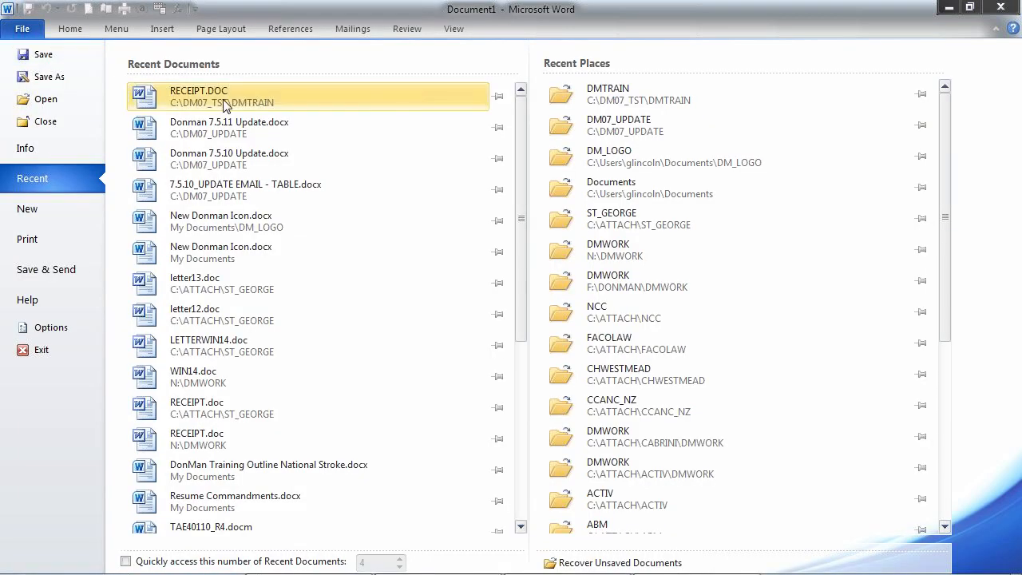
click(204, 90)
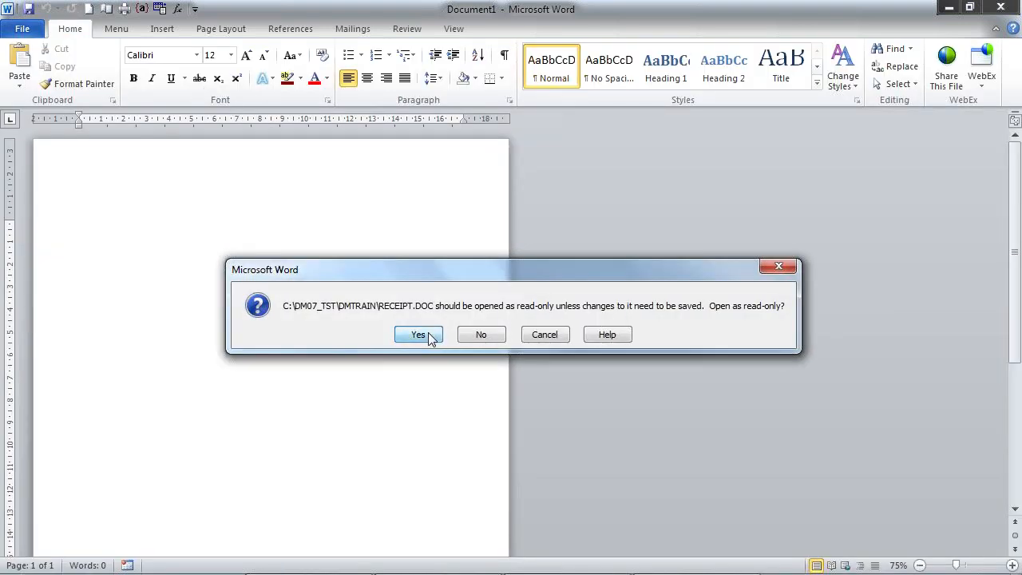
click(420, 335)
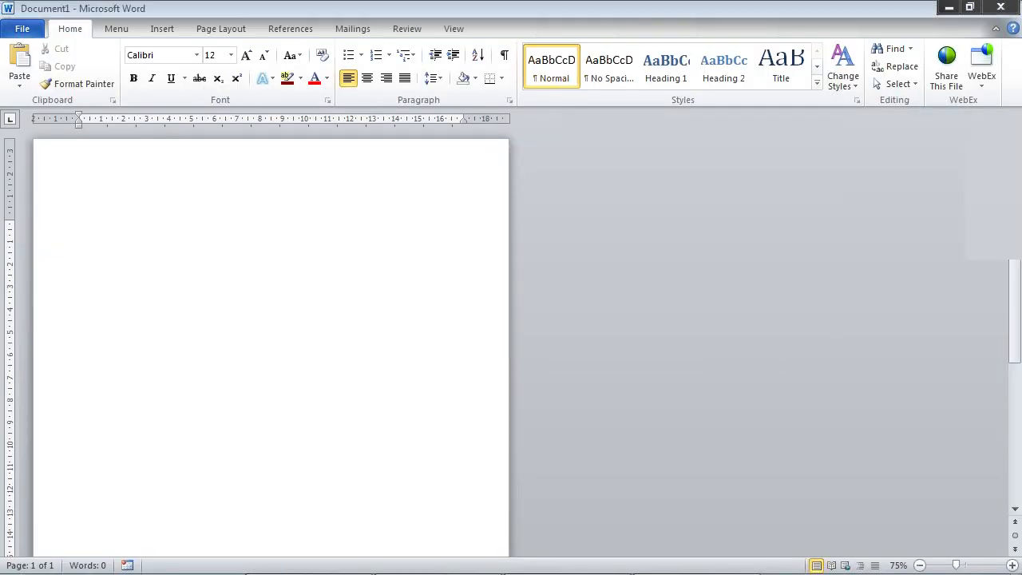
- Merge all records of RECEIPT.DOC into a new document of individual letters
click(352, 28)
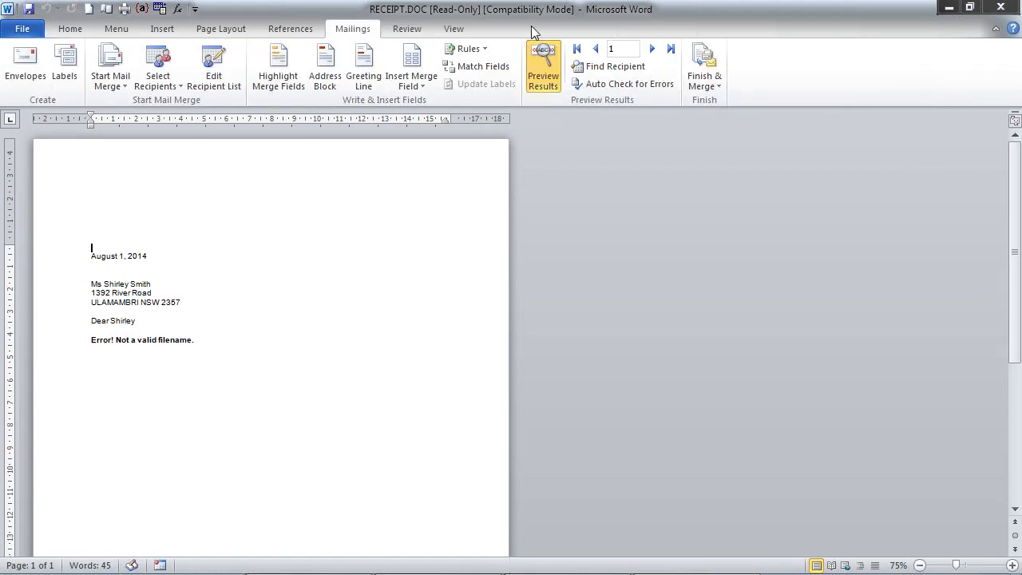
click(709, 58)
click(739, 103)
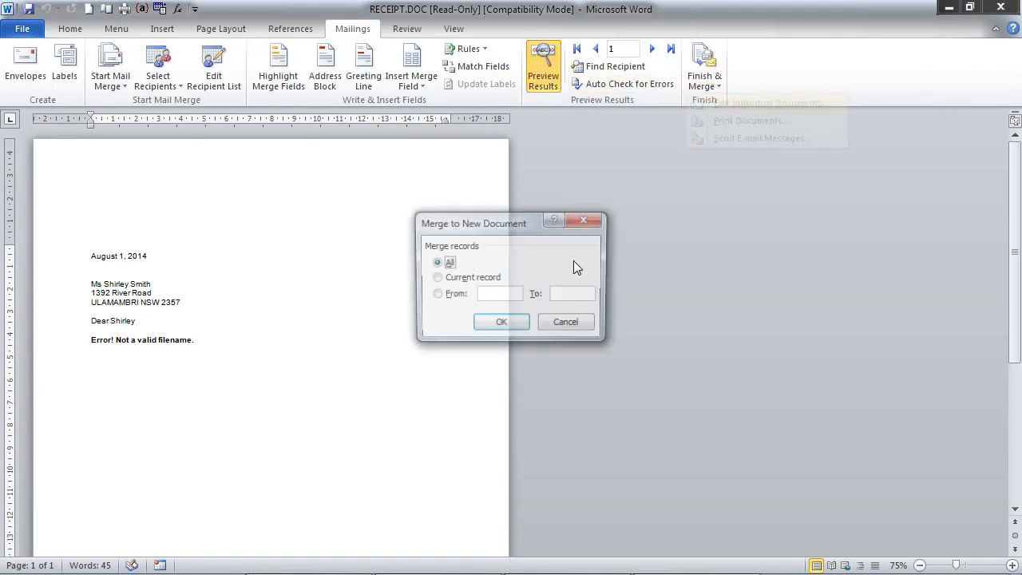
click(504, 323)
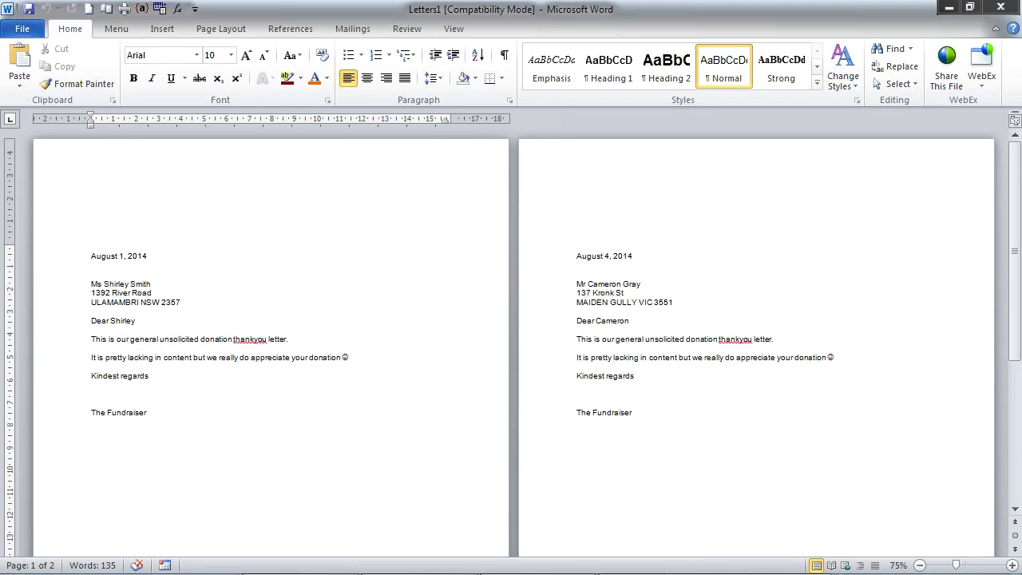
- Check the merged letters' thank-you text and official receipt tables, and close them and RECEIPT.DOC without saving
scroll(511, 343, down, 8)
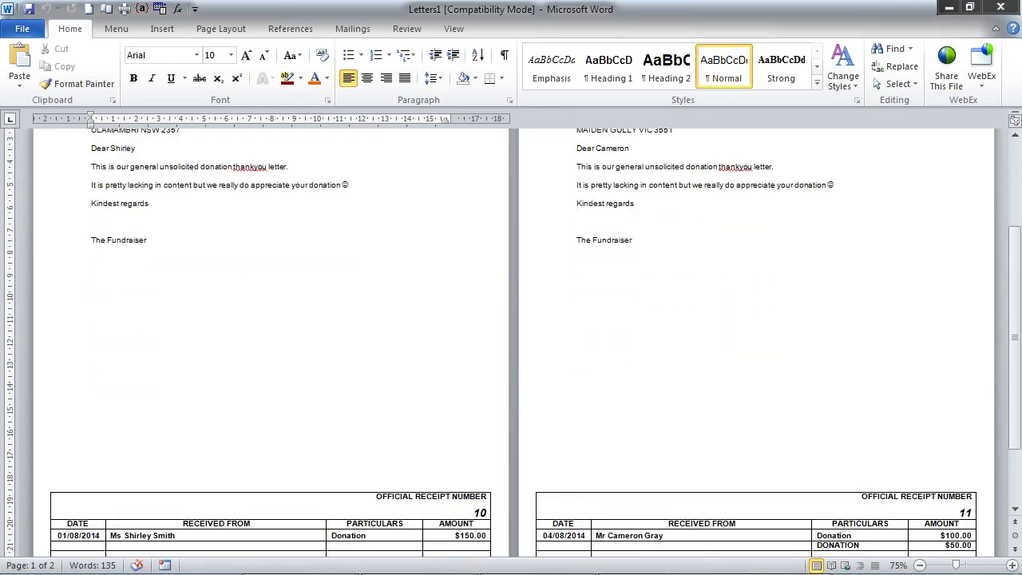
scroll(511, 343, up, 2)
scroll(511, 343, up, 6)
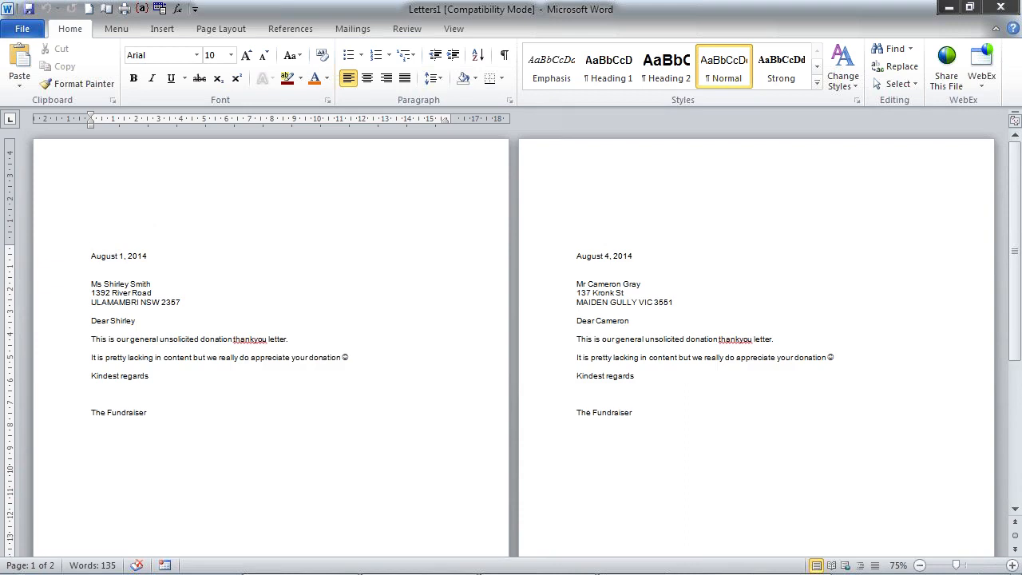
scroll(511, 344, down, 8)
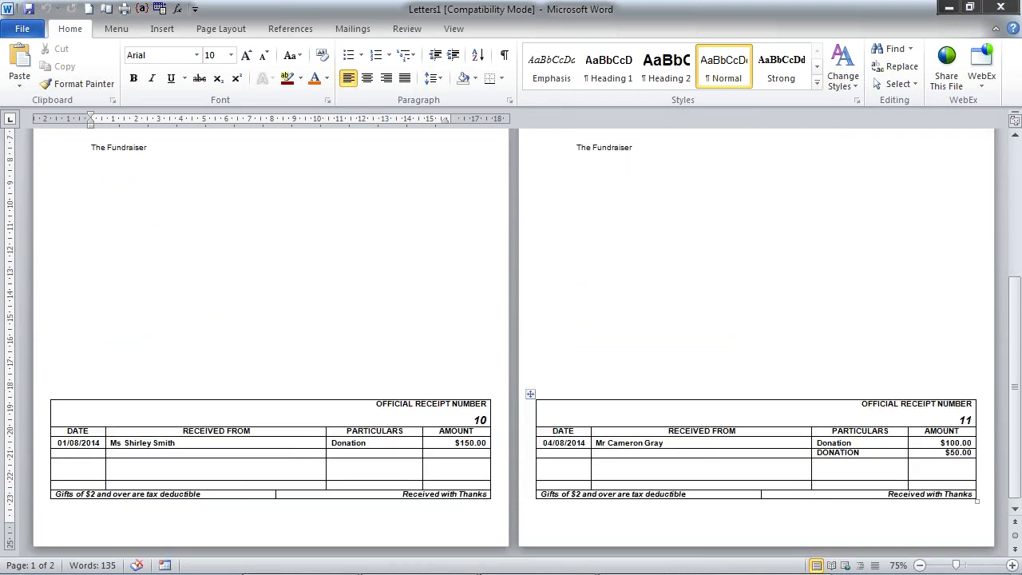
click(1004, 7)
click(517, 312)
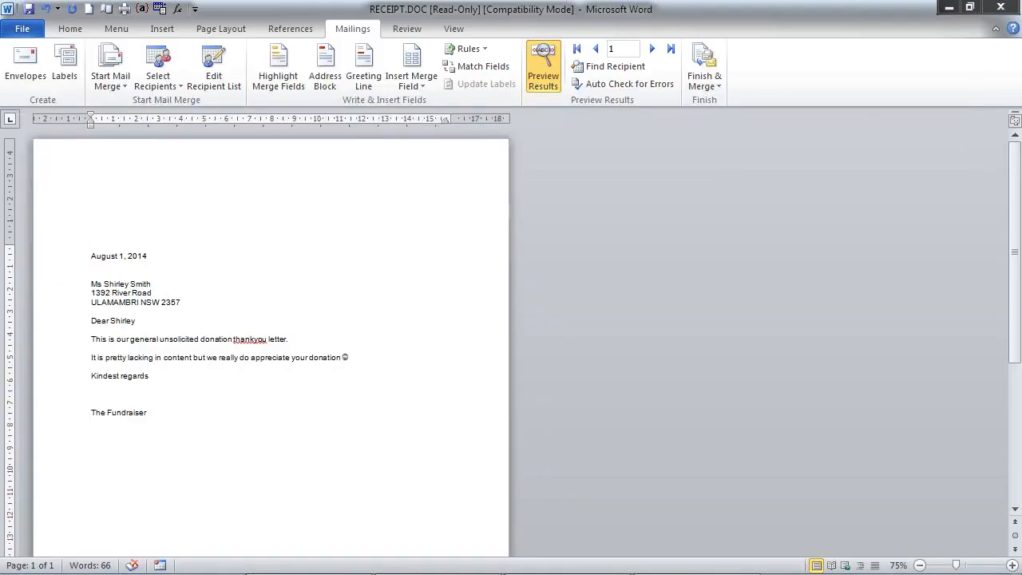
click(1010, 8)
click(523, 316)
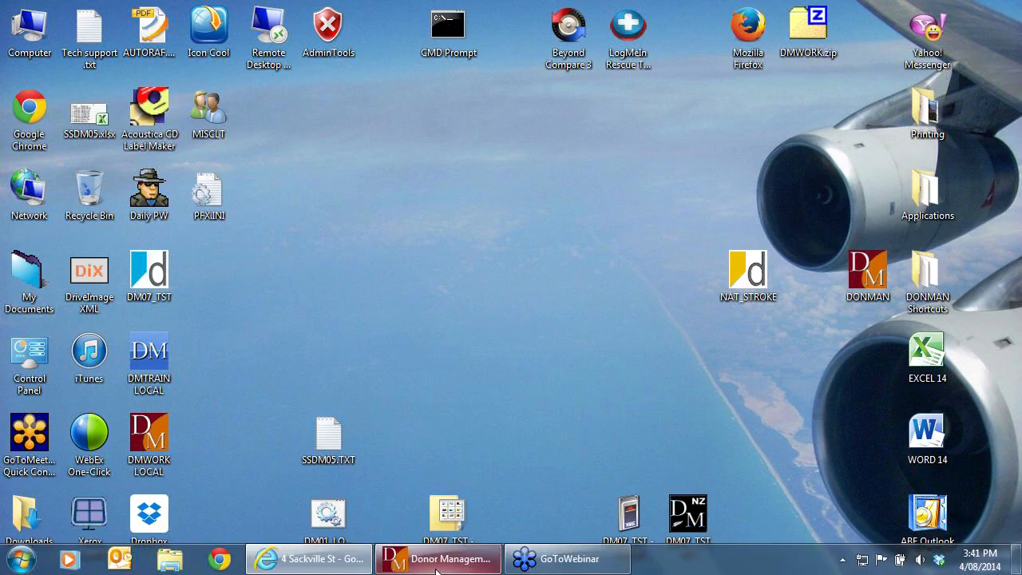
- Return to the maximized Donor Management System, view the CardFAST export options and close them without exporting
click(442, 559)
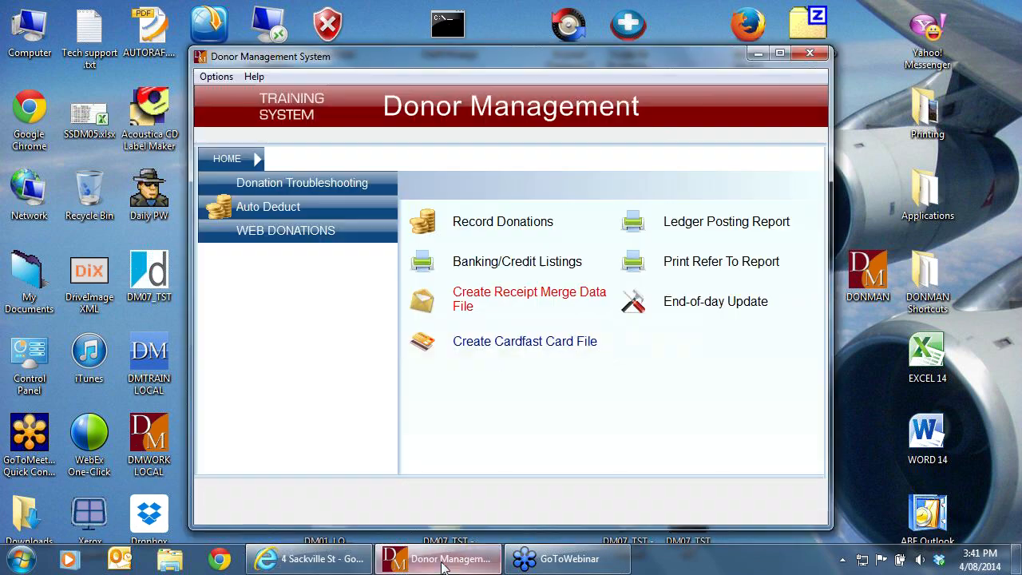
click(781, 54)
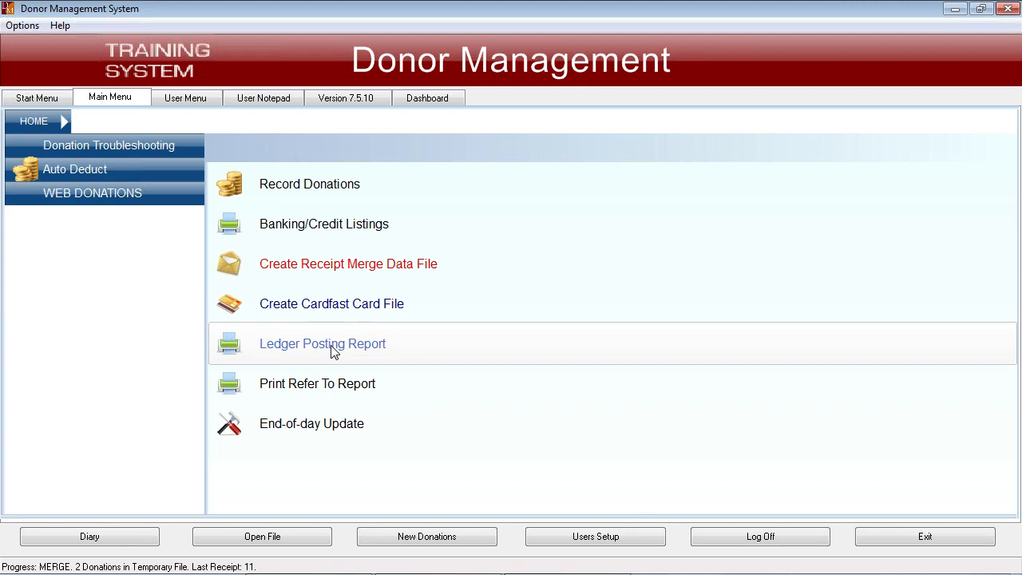
click(329, 312)
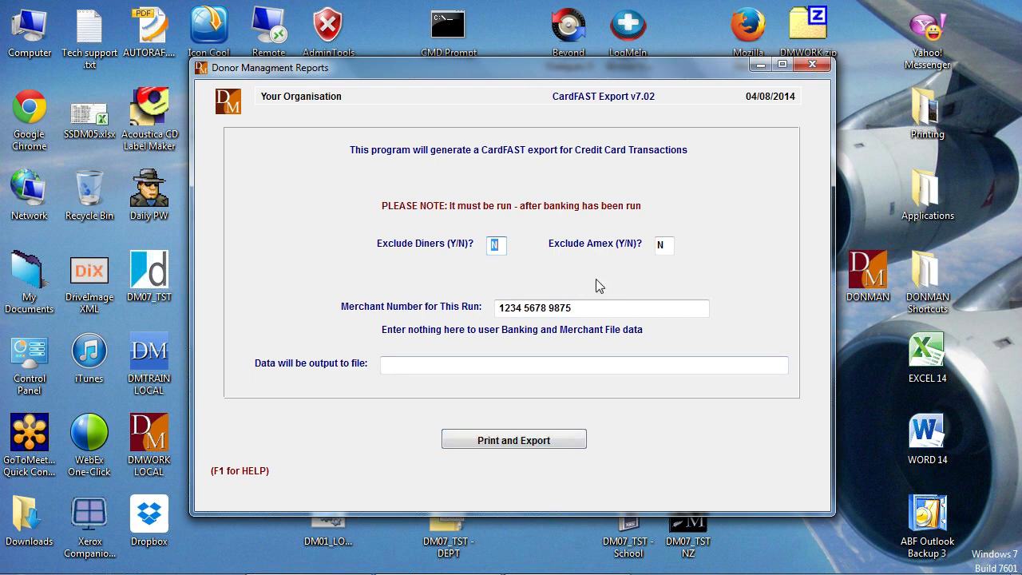
click(813, 65)
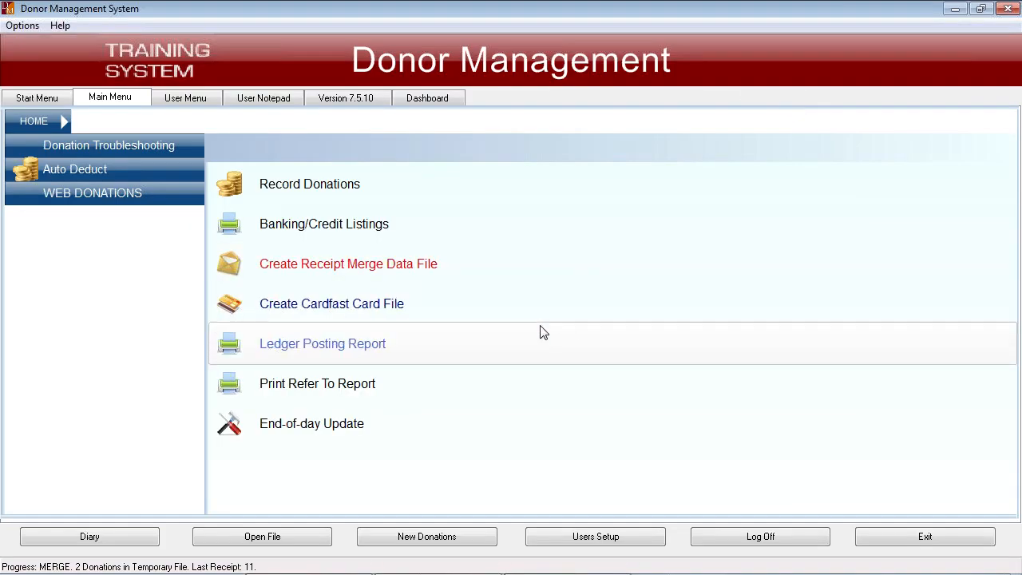
- Run the Ledger Posting Report with 1 copy, review the chart of accounts posting preview and close it
click(329, 352)
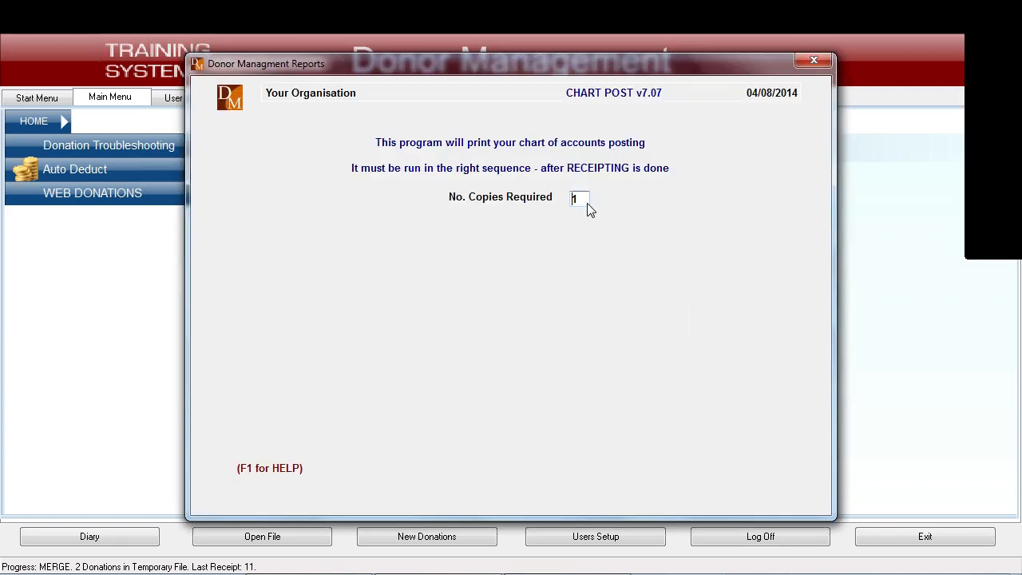
key(Return)
click(491, 289)
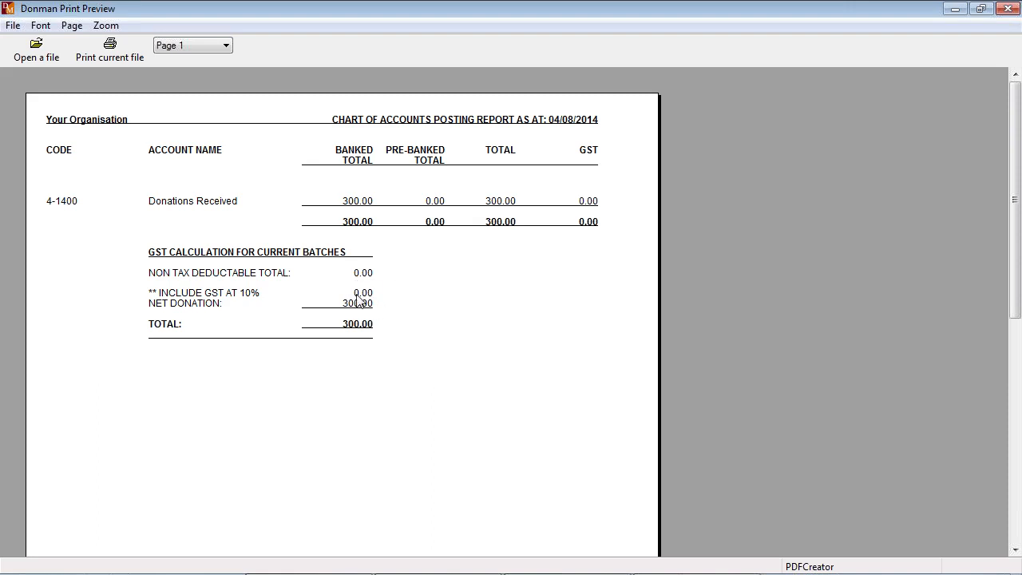
click(1006, 8)
click(683, 293)
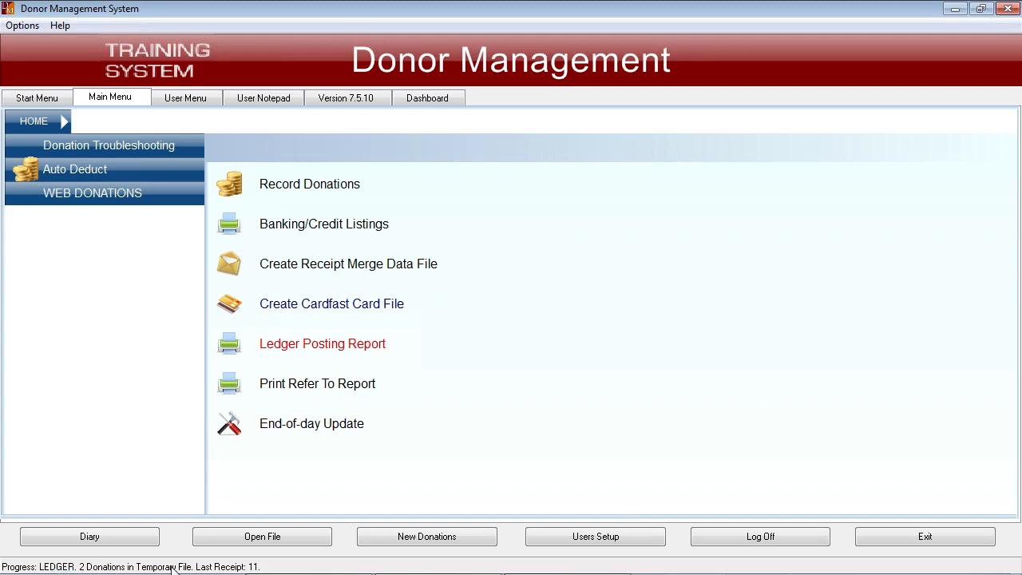
- Run the end-of-day update with a wide, condensed report in 1 copy sent to the printer
click(327, 431)
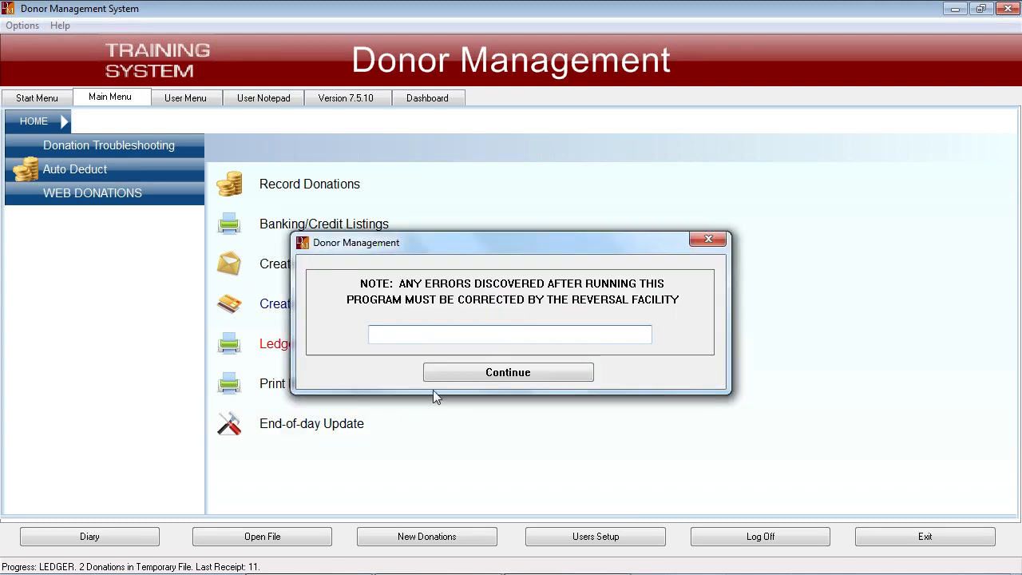
click(496, 373)
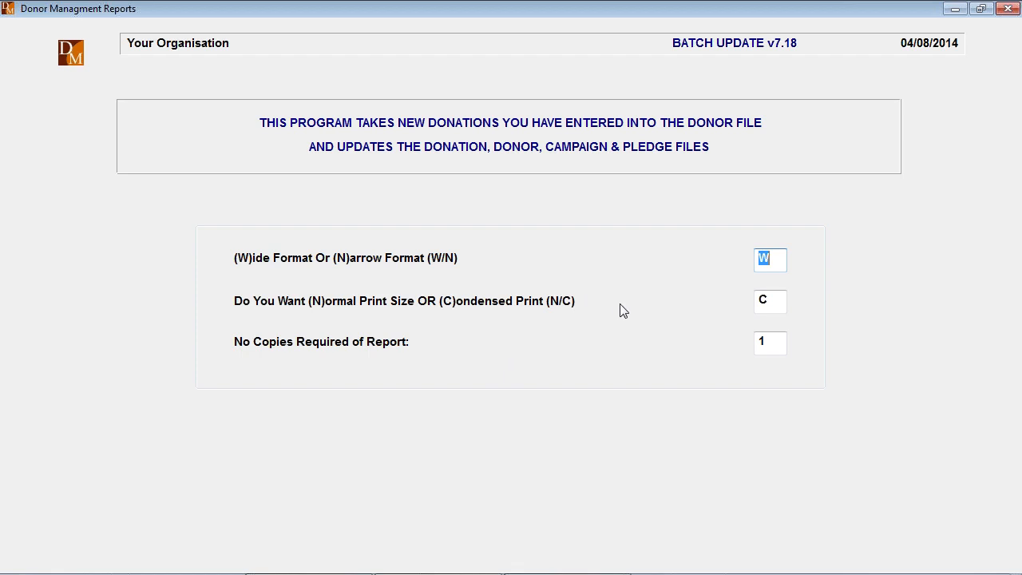
key(Return)
key(Return)
key(Return)
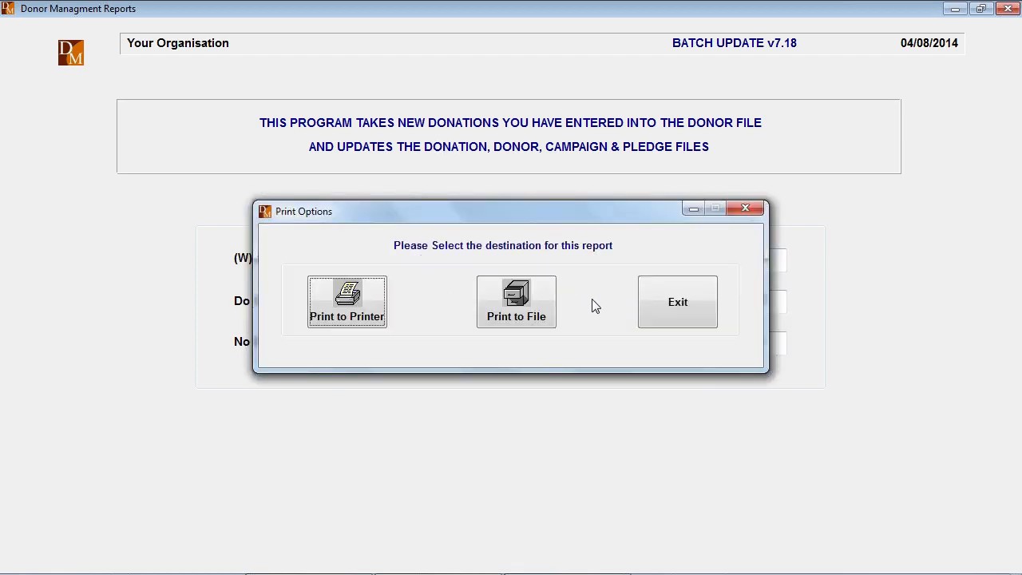
click(356, 300)
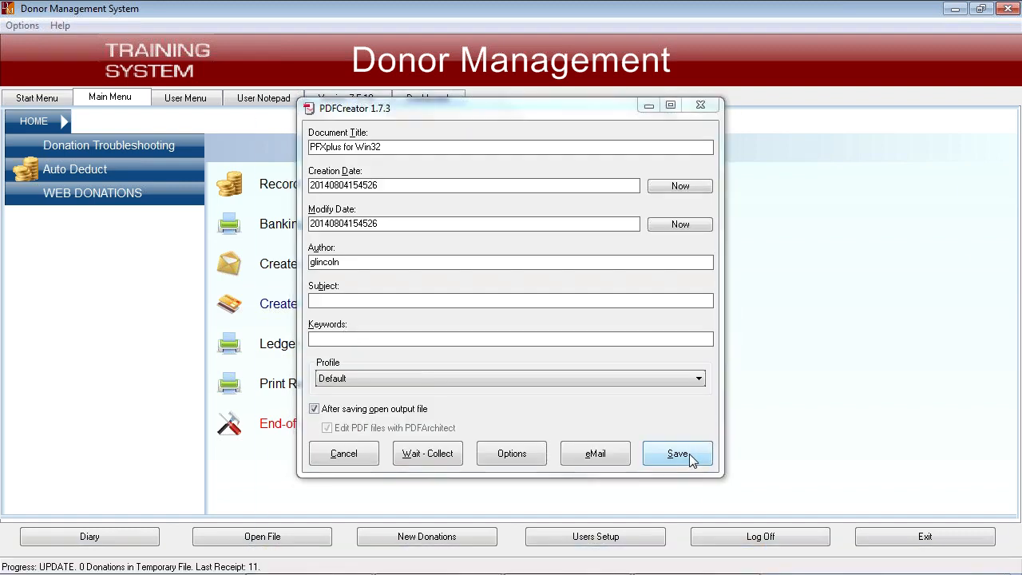
- Save the donors updated report as PFXplus for Win32.pdf on the Desktop, review it and close it
click(688, 454)
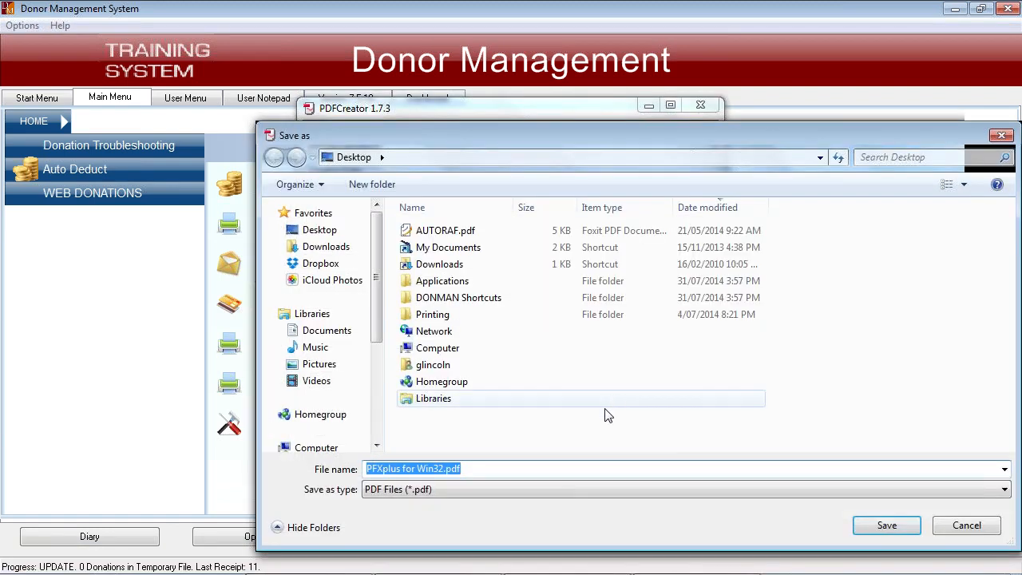
click(887, 526)
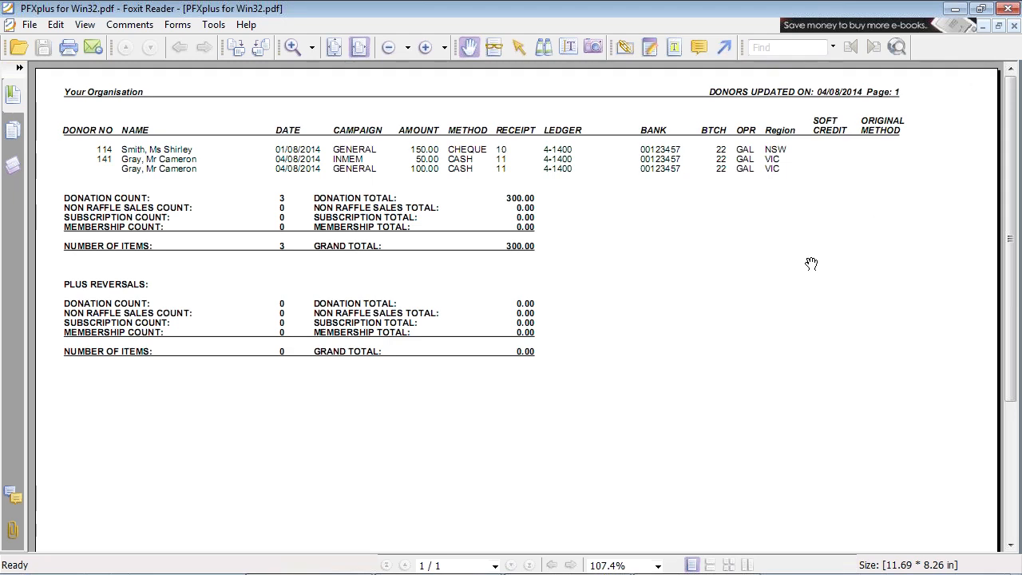
click(1008, 8)
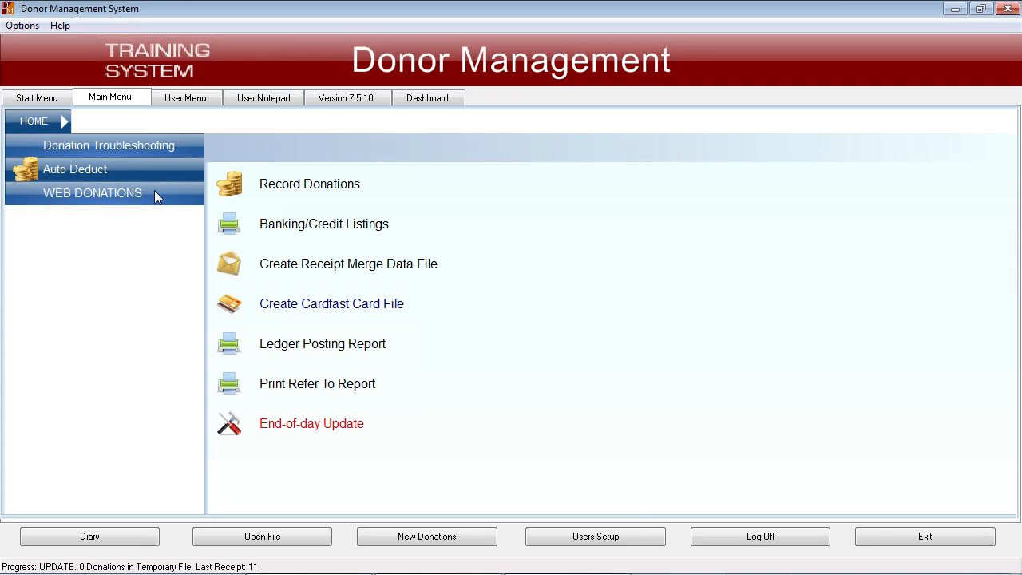
- Start a single donor selection file for Donor Appeals and name it August 2014 Newsletter
click(32, 100)
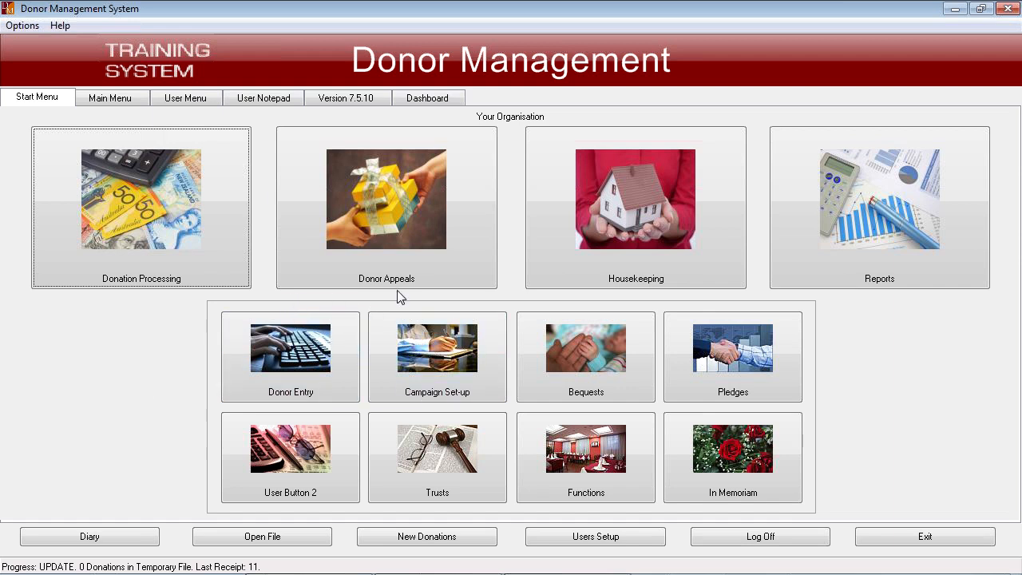
click(405, 206)
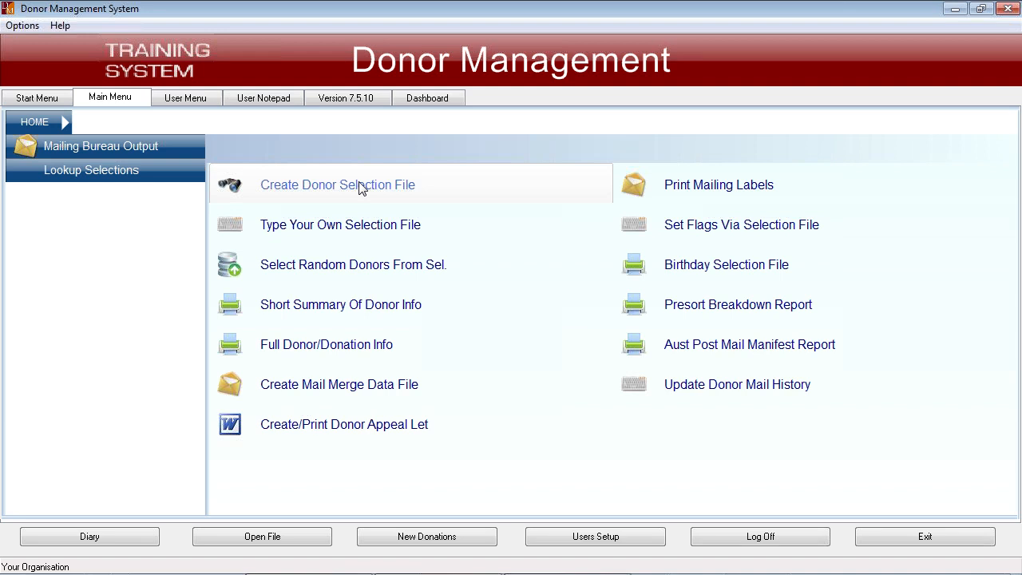
click(349, 191)
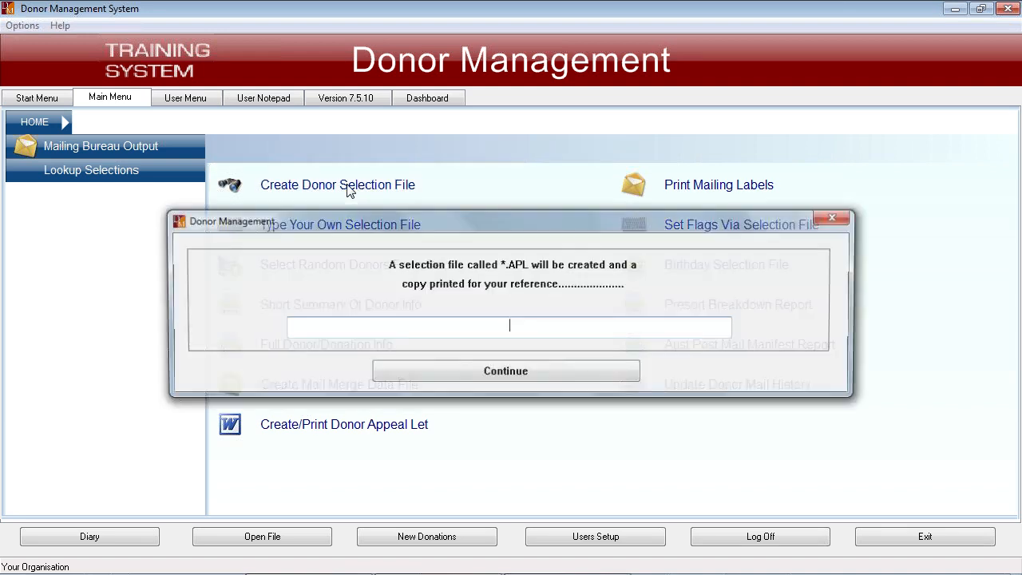
click(459, 373)
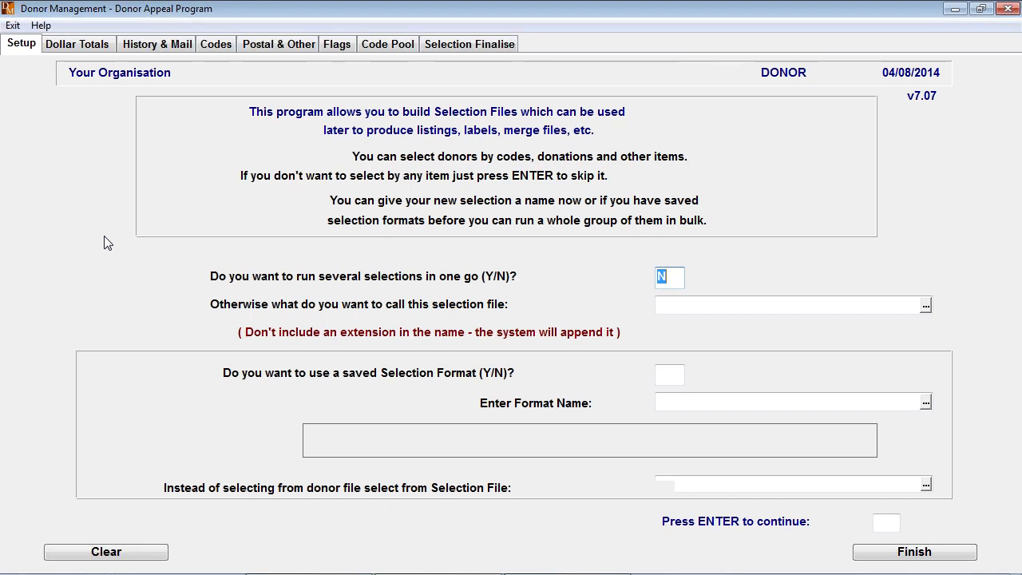
key(Return)
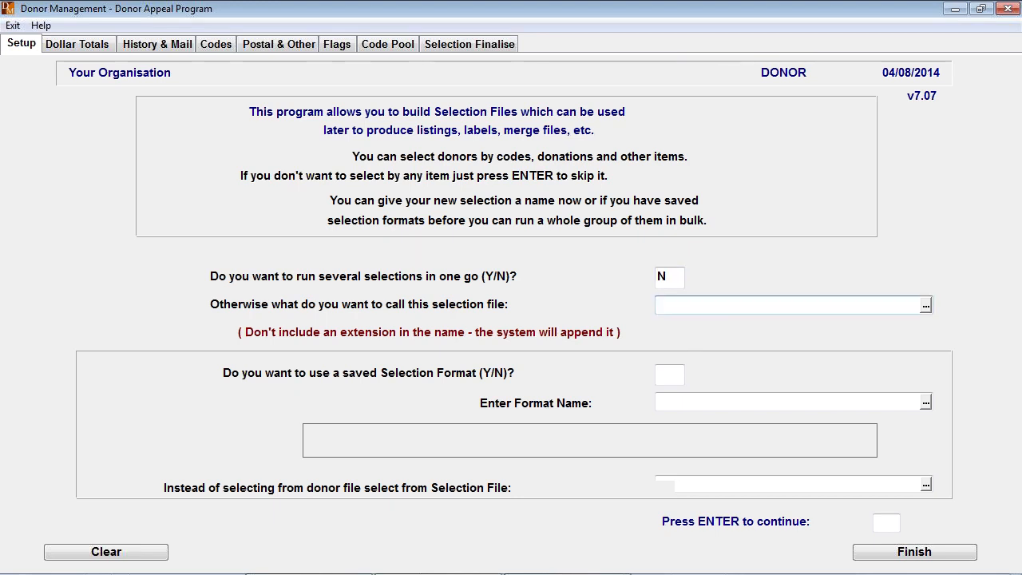
text(August 2014 Newsletter)
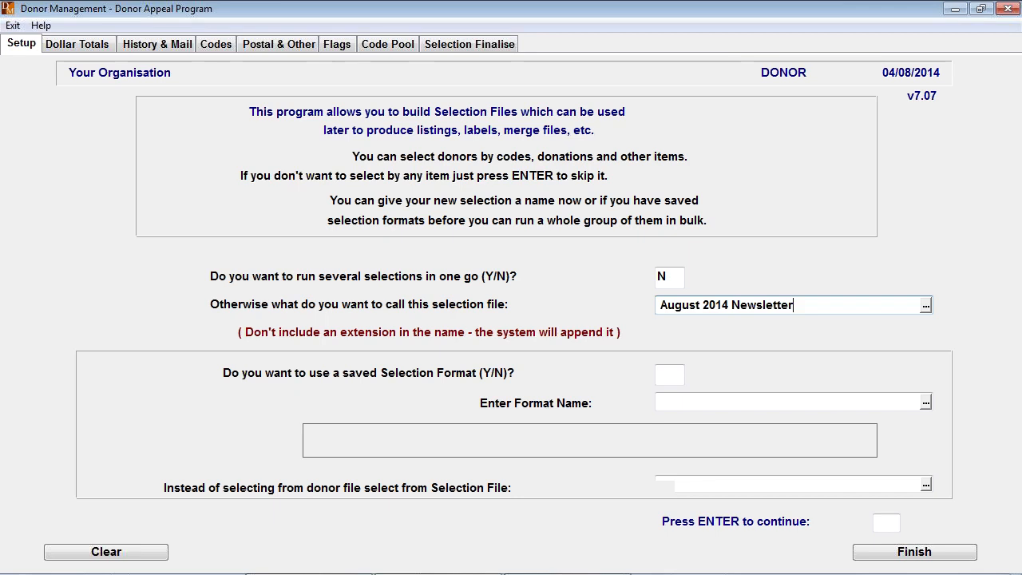
key(Return)
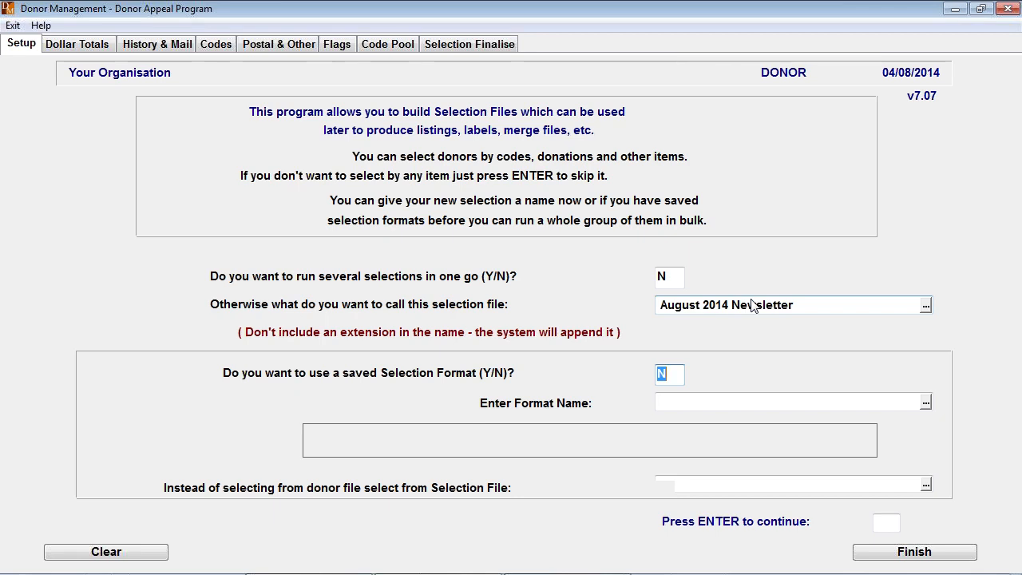
- View the saved selection formats, close the list without choosing one, and set the use of a saved format to N
text(Y)
key(Return)
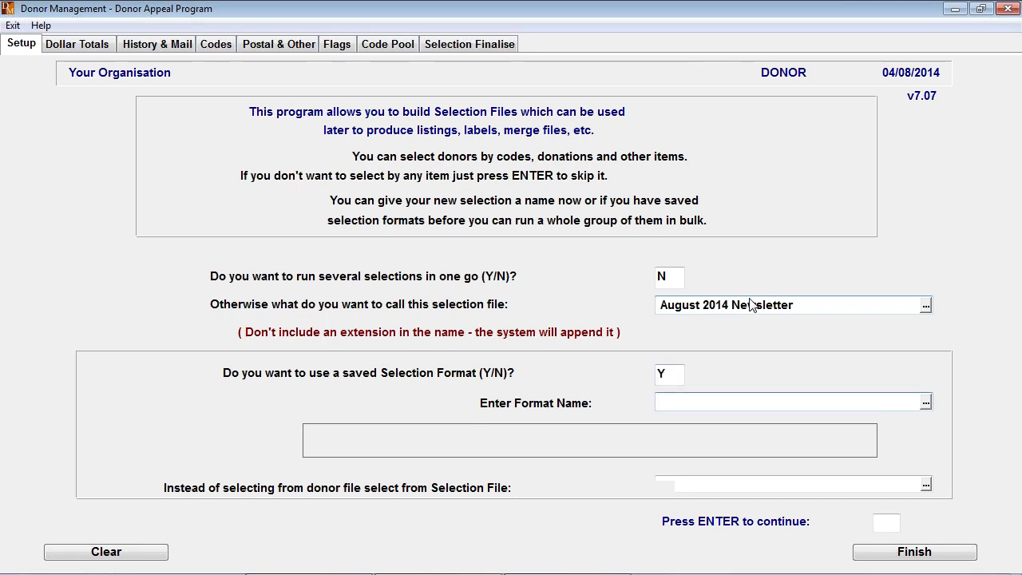
click(927, 404)
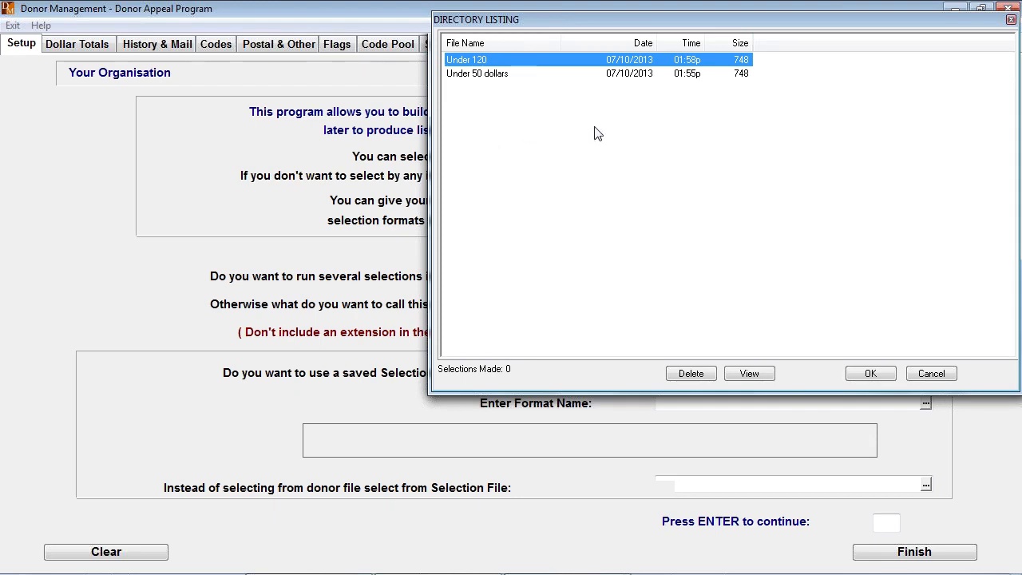
key(Escape)
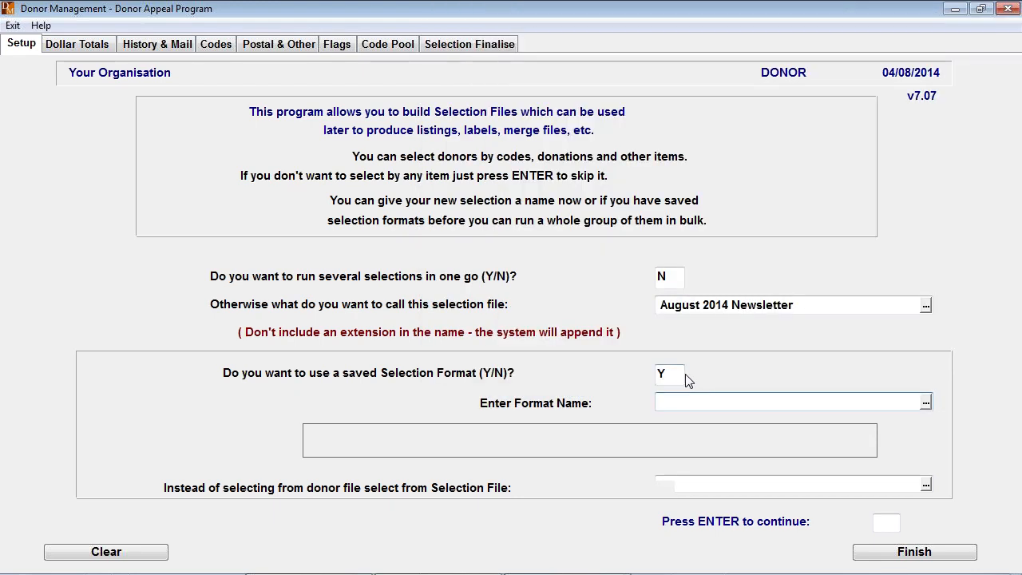
click(677, 376)
text(N)
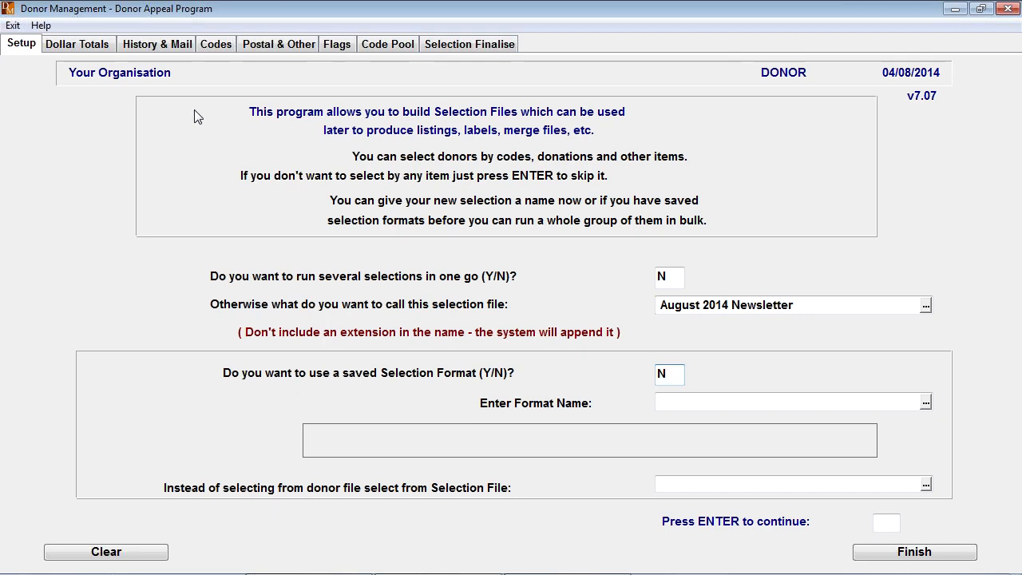
- Leave the dollar total criteria blank and limit the last donation date to between 01/01/2012 and 04/08/2014
key(Return)
key(Return)
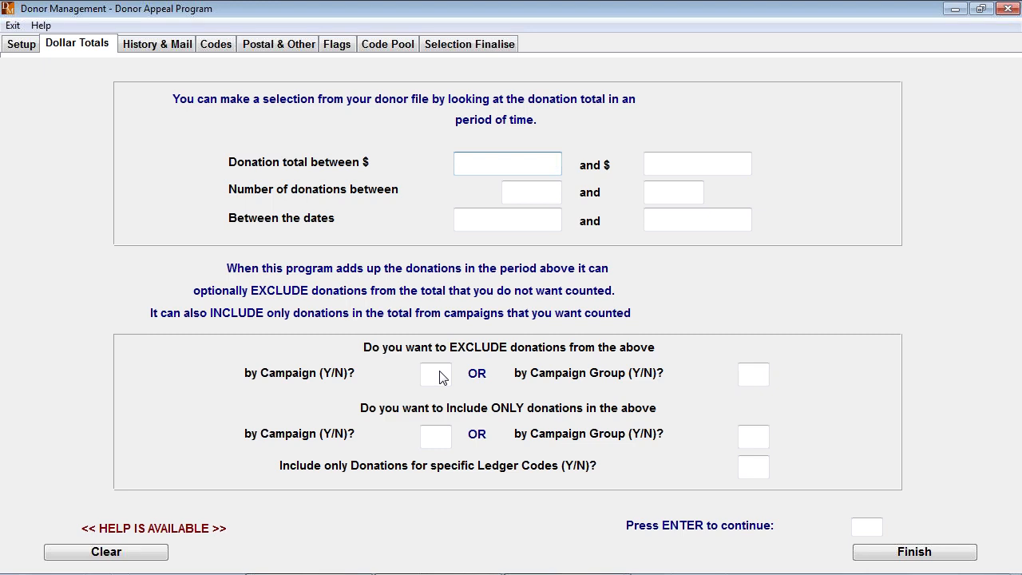
key(Return)
key(Return)
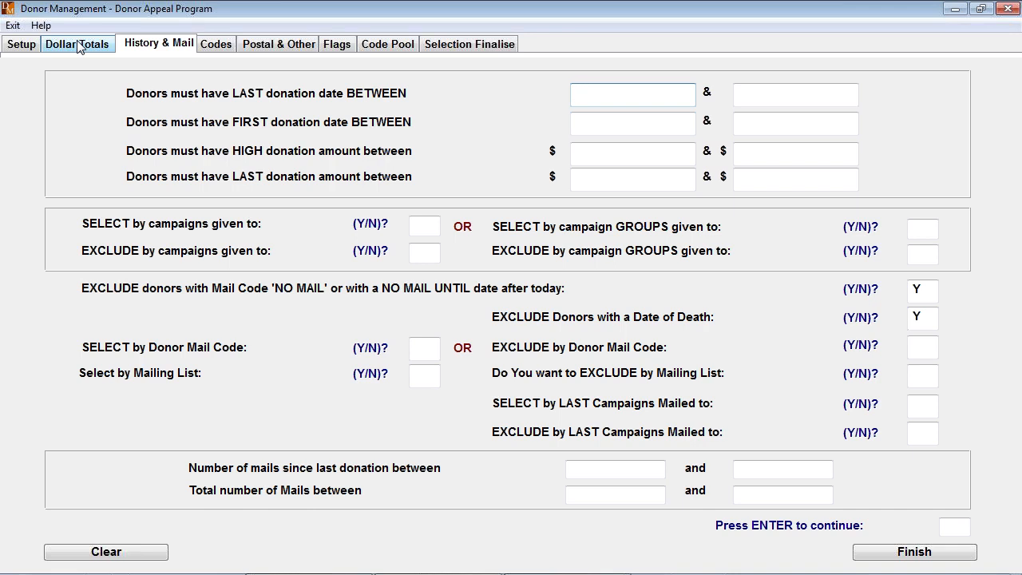
text(01/01/2012)
key(Return)
text(t)
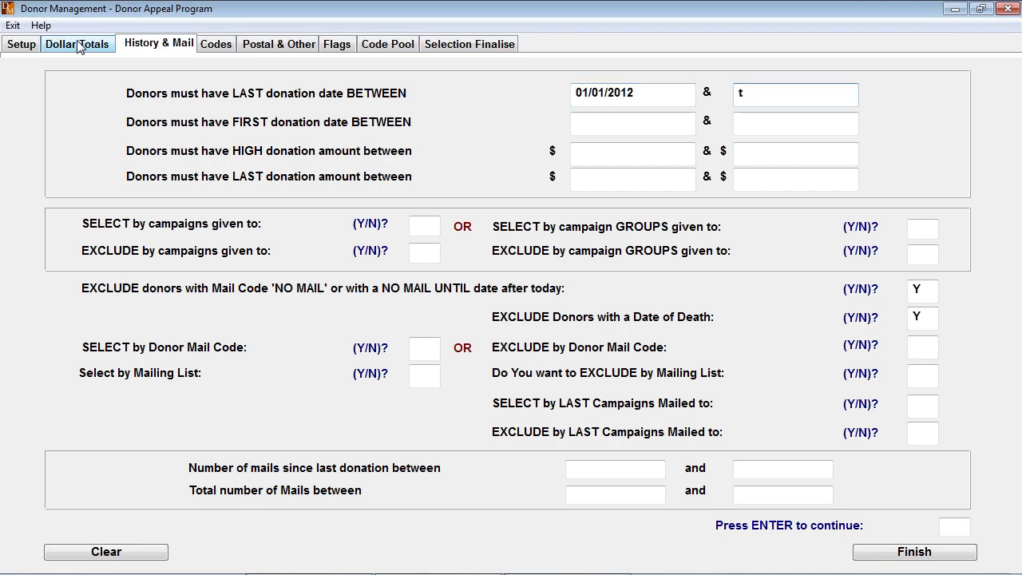
key(Return)
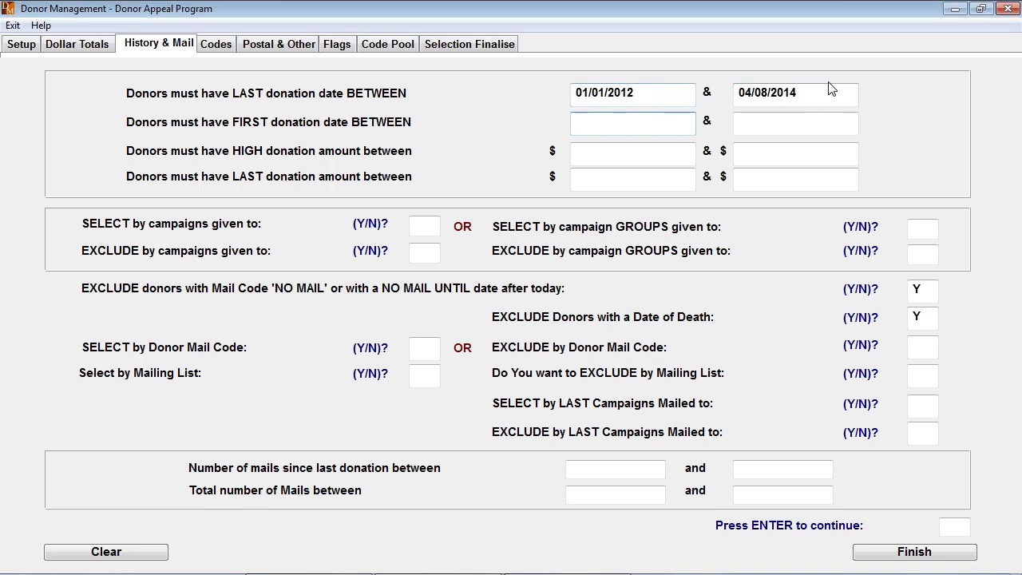
- Leave the first donation date and donation amount ranges blank and set all campaign and campaign group criteria to N
key(Tab)
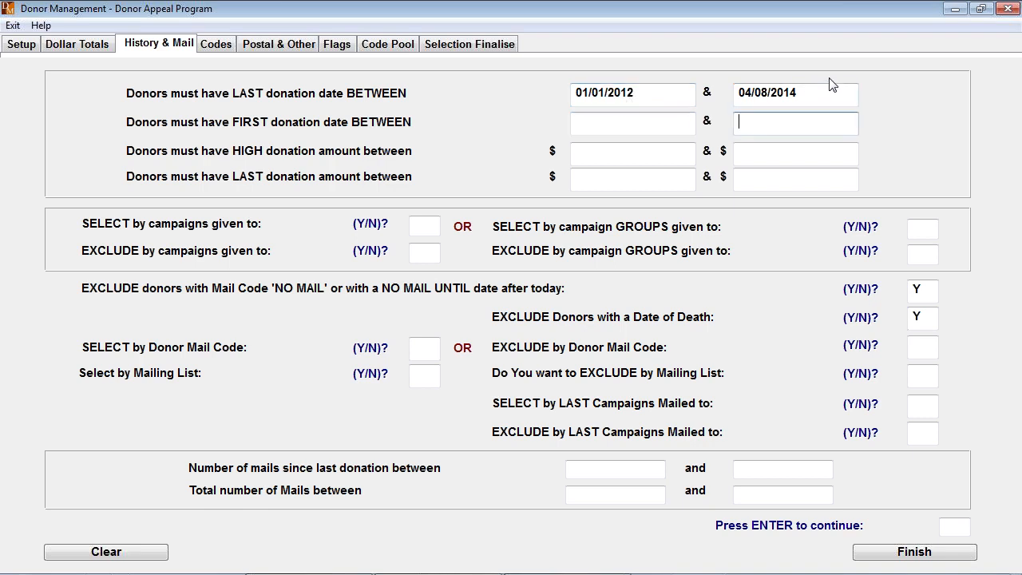
key(Tab)
key(Tab)
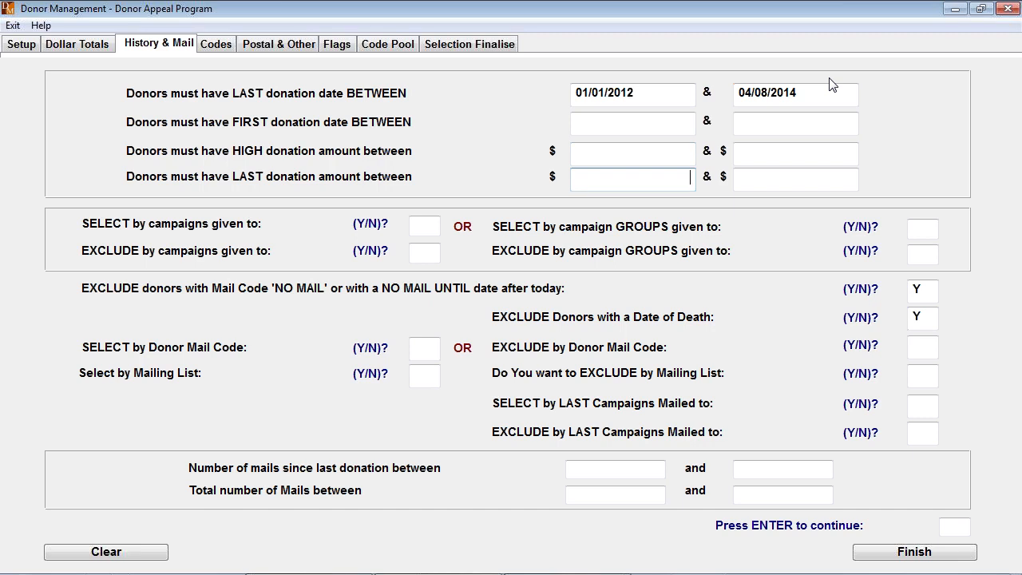
key(Tab)
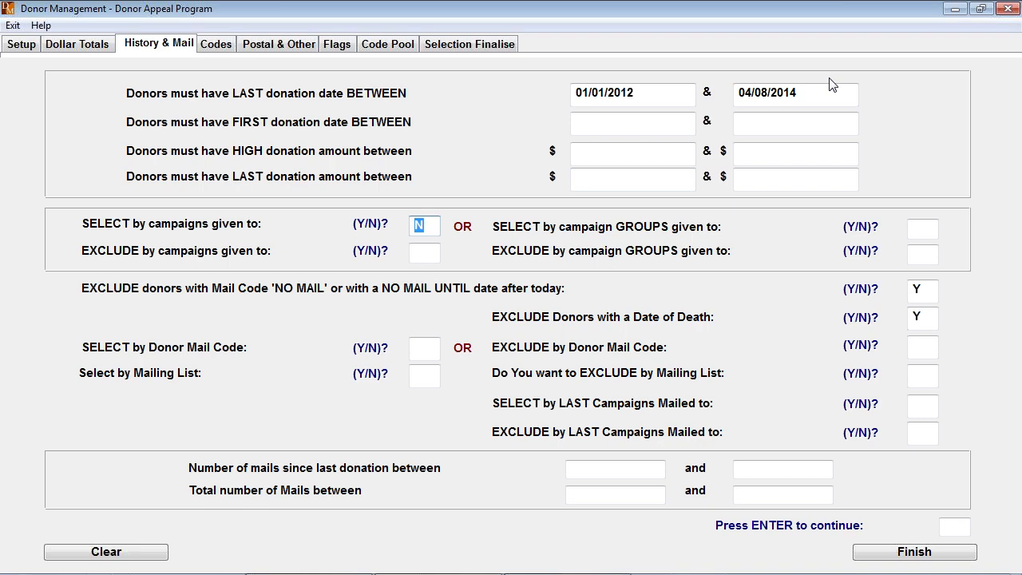
key(Tab)
key(Tab)
key(Tab)
key(Tab)
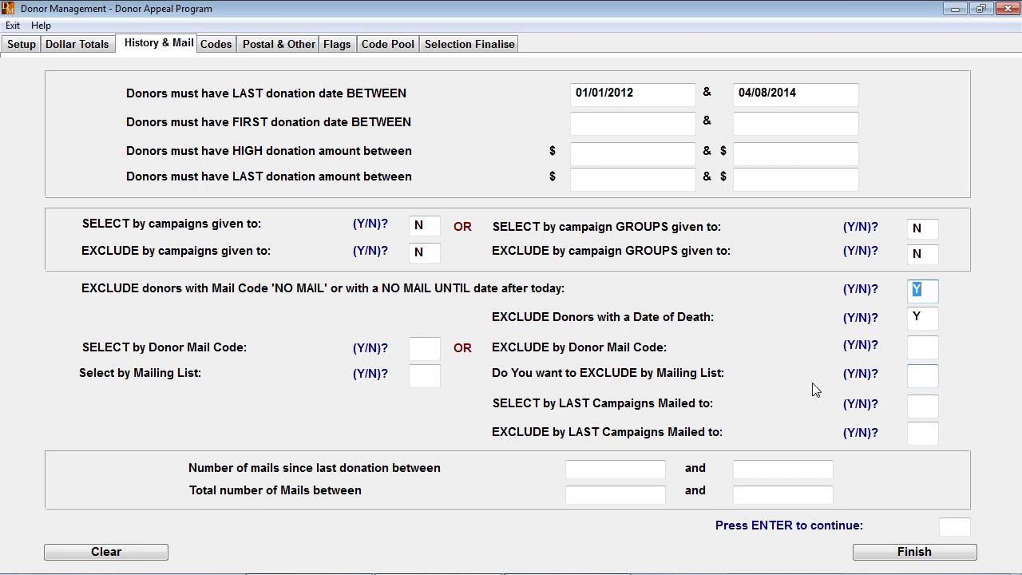
- Set the donor mail code criteria to N and select donors by the NEWSLET mailing list with a minimum of 1 match
click(426, 348)
click(422, 377)
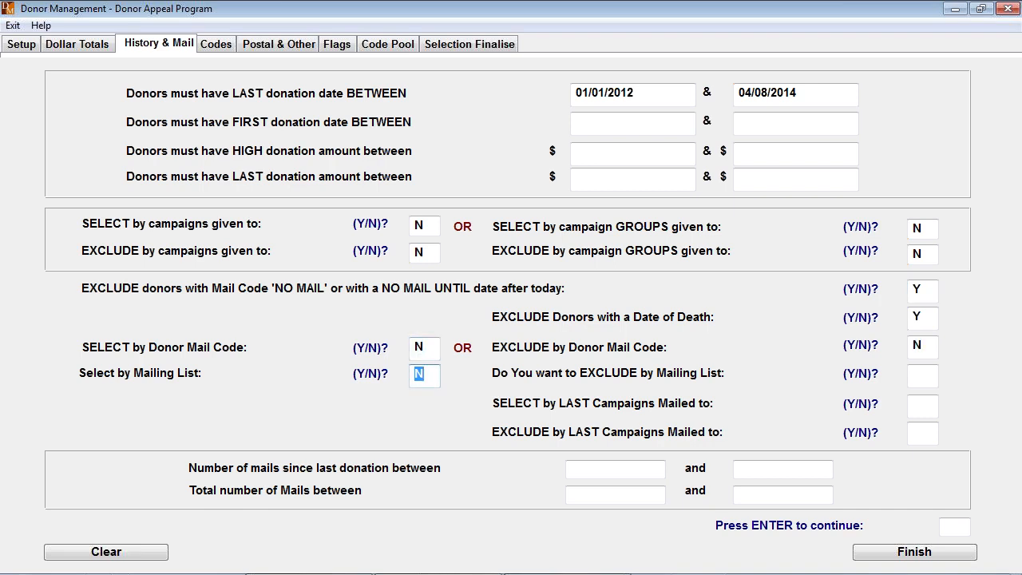
text(Y)
key(Return)
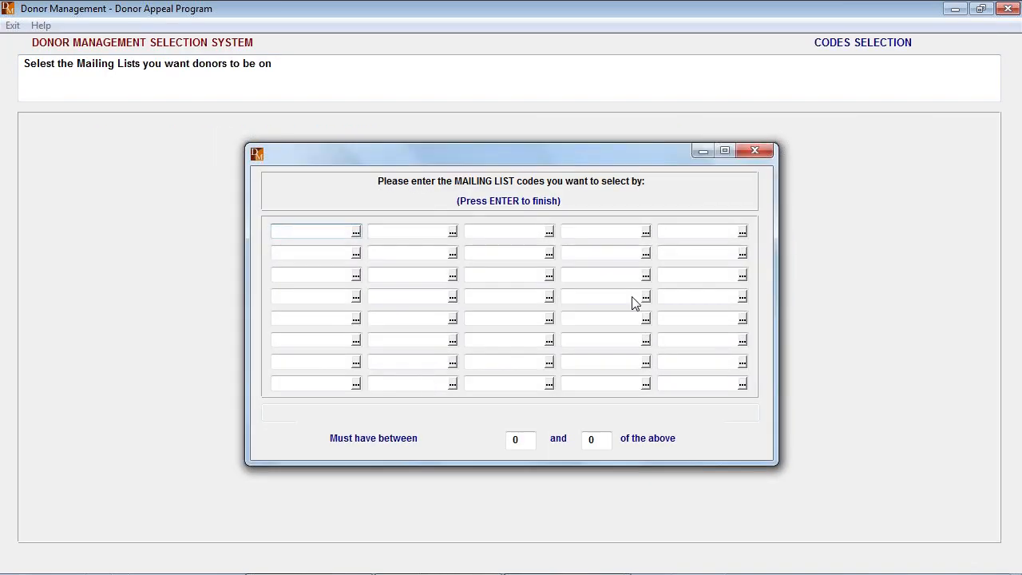
click(357, 232)
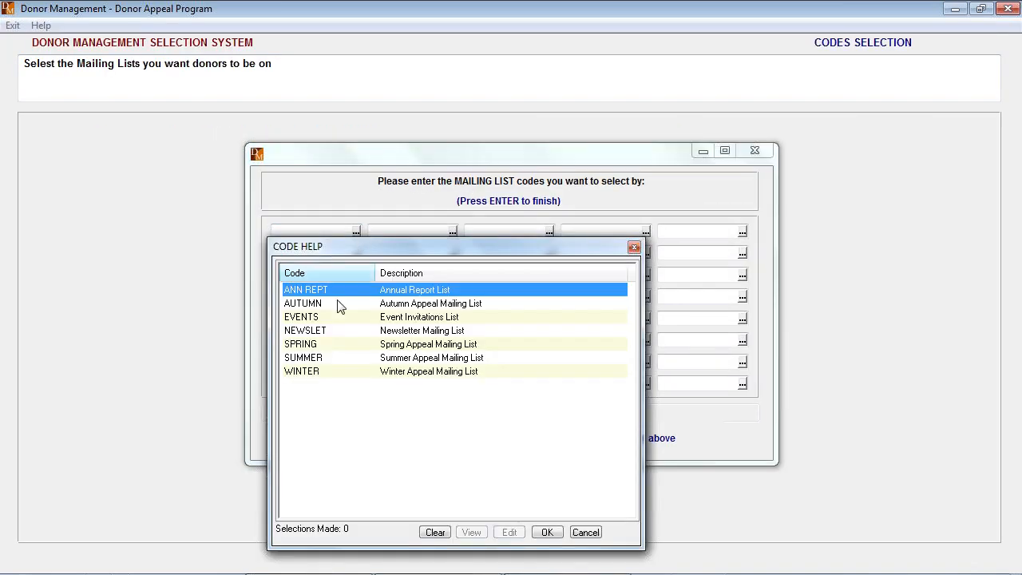
click(308, 332)
double_click(307, 332)
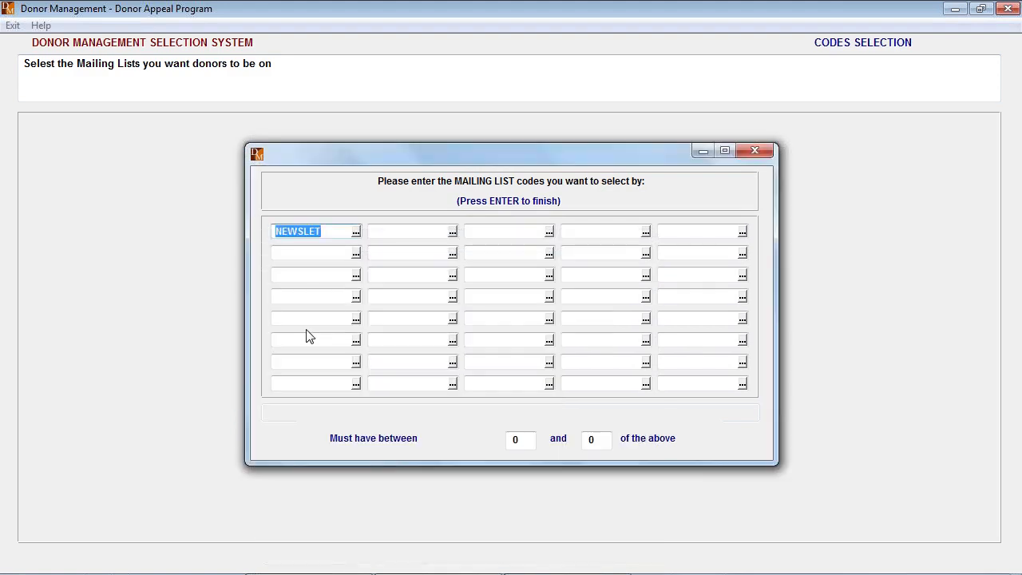
key(Tab)
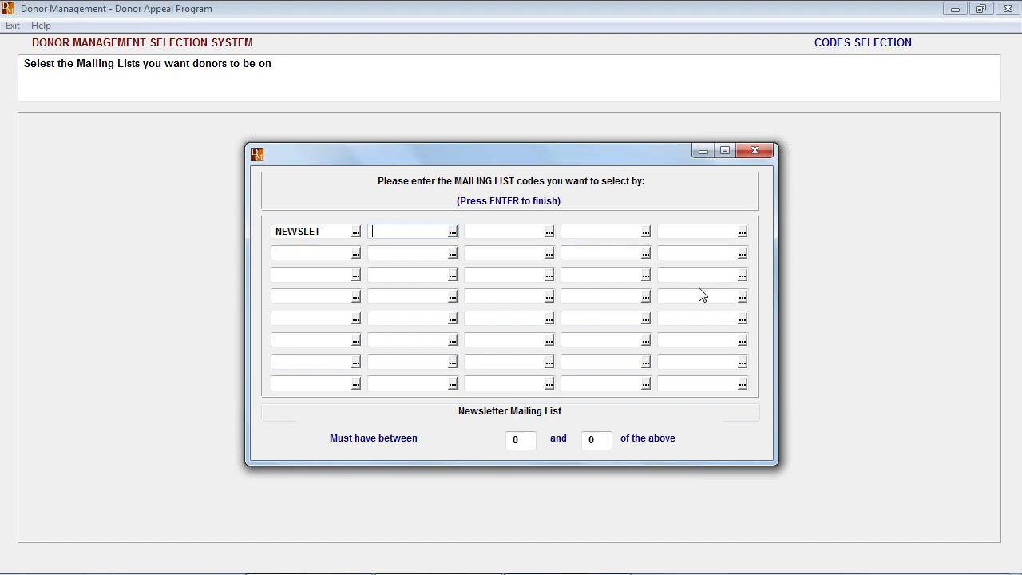
key(Return)
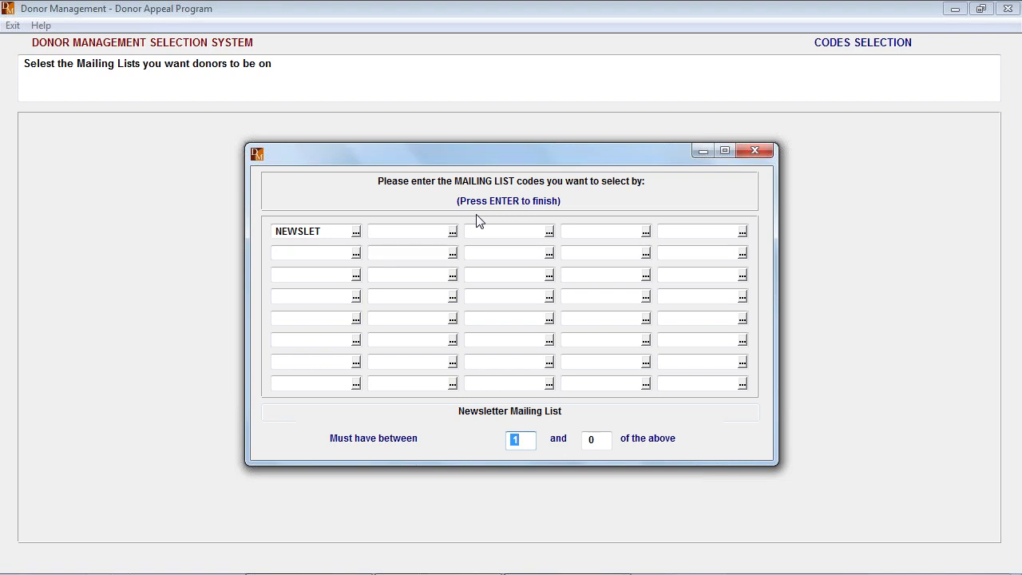
key(Return)
key(Return)
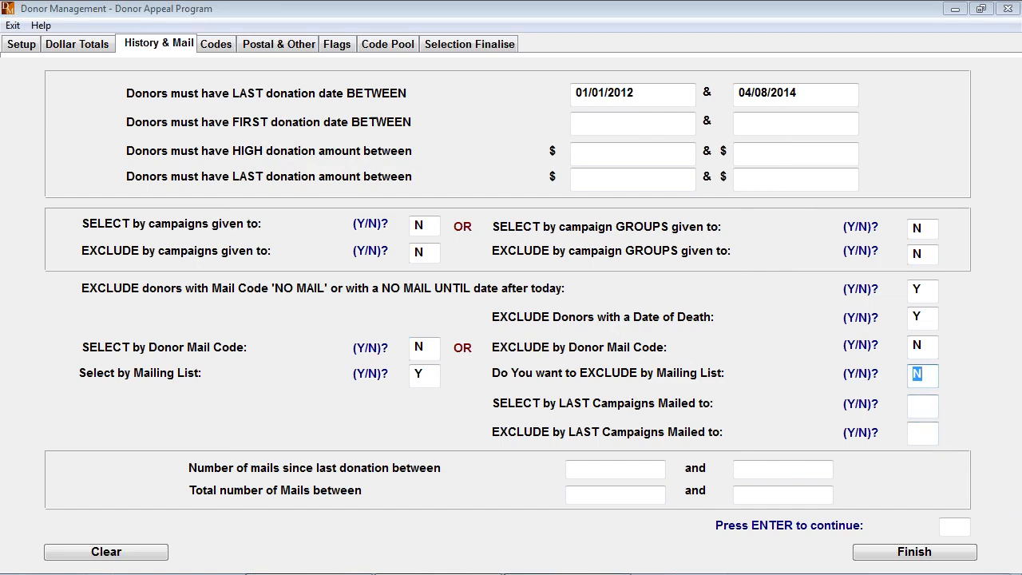
- Set exclusion by mailing list to N and open the criteria for selecting by donor codes
key(Return)
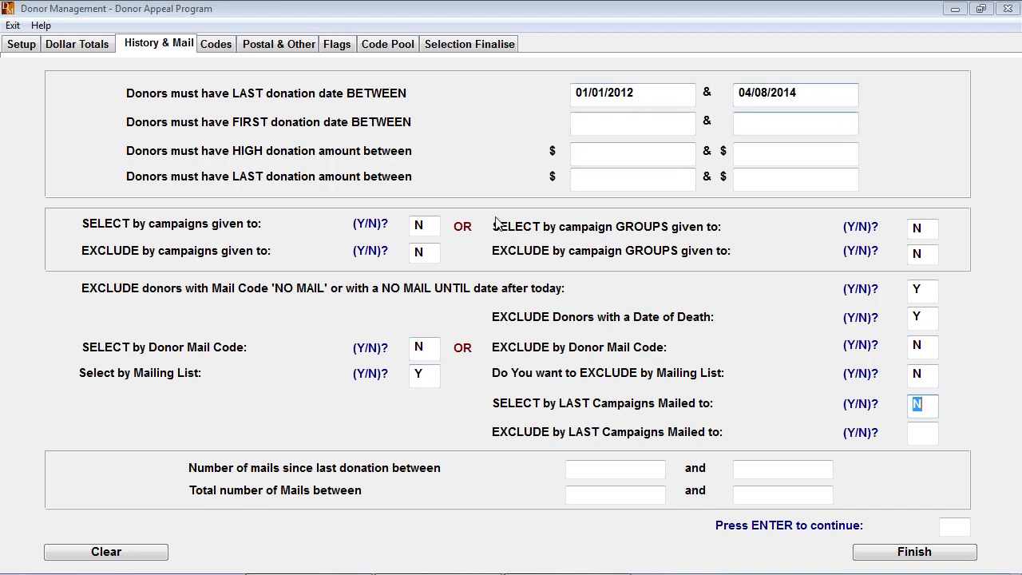
click(216, 46)
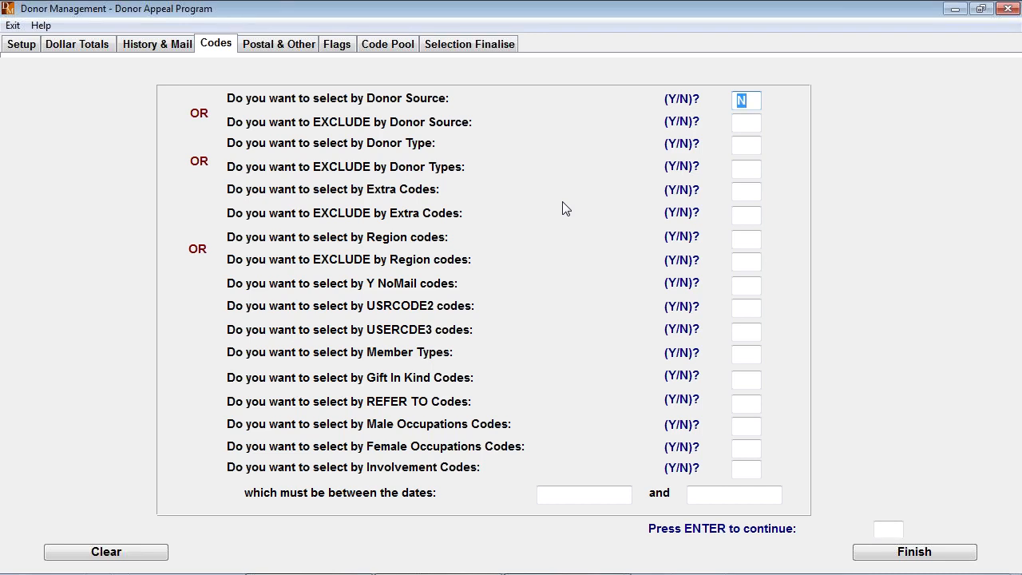
- Leave the donor code, postal and flag criteria at their defaults and go to the final selection settings
click(292, 48)
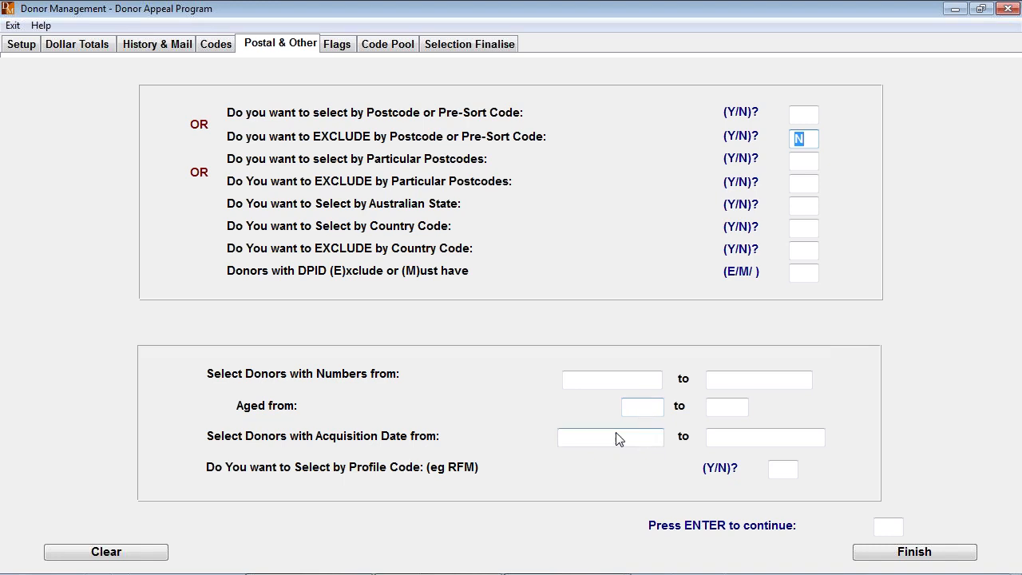
click(335, 46)
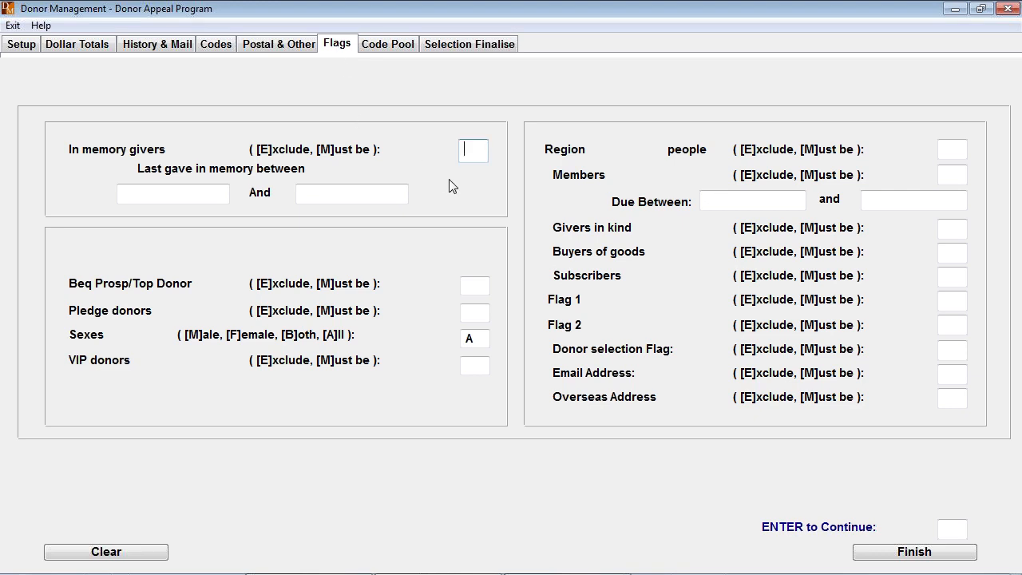
click(462, 45)
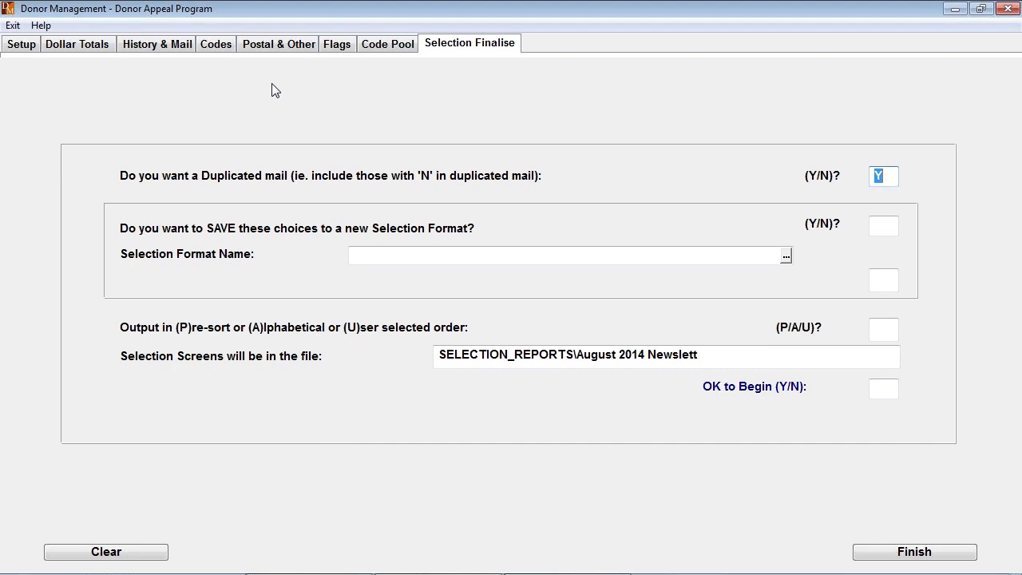
- Keep duplicated mail at Y, save no selection format (N), set the output order to P for pre-sort, and run the selection
key(Return)
key(Return)
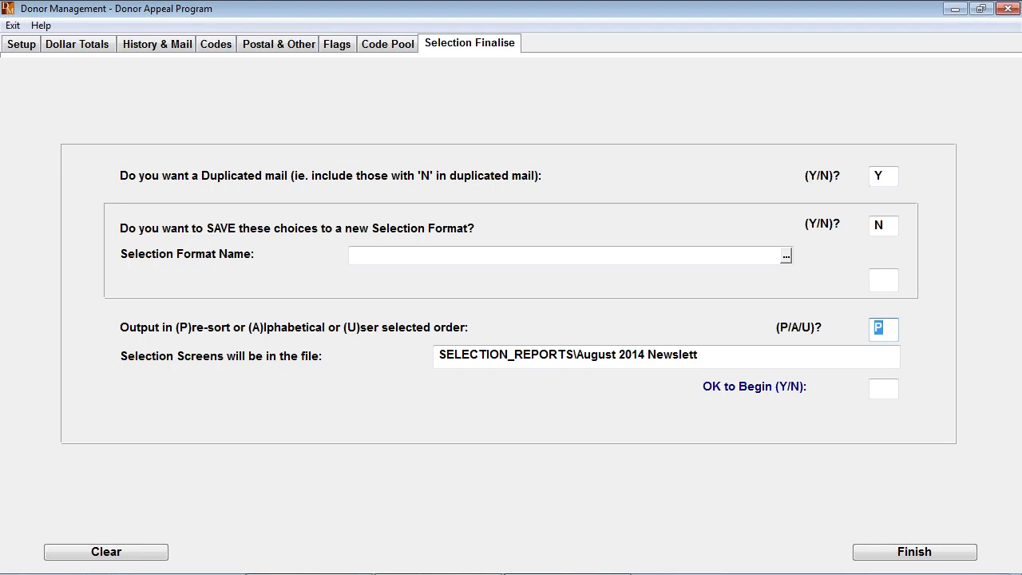
text(A)
key(BackSpace)
text(P)
key(Return)
key(Return)
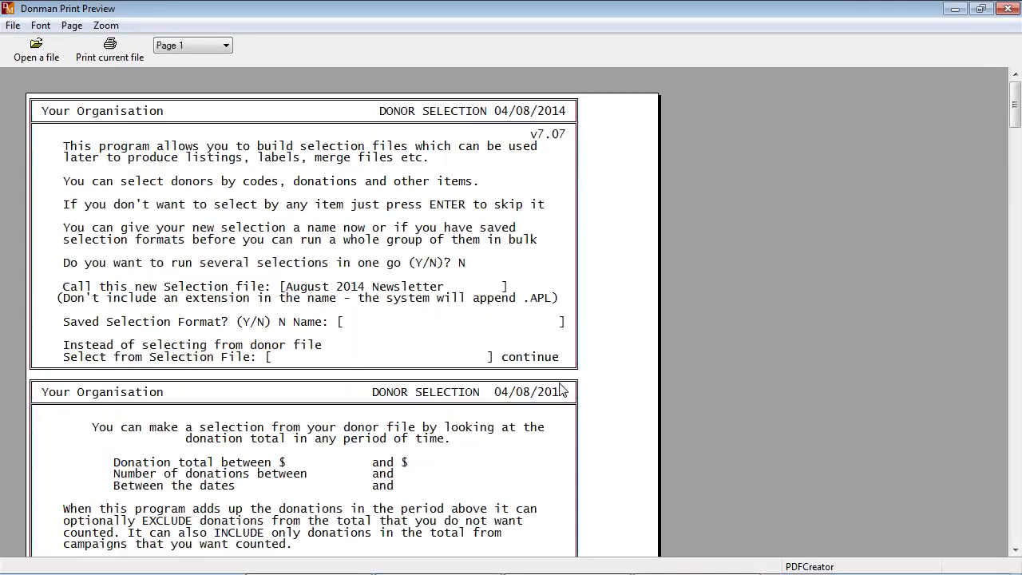
- Review the donor selection report for the records selected, the mailing list code and the criteria used, and close the preview
scroll(609, 246, down, 4)
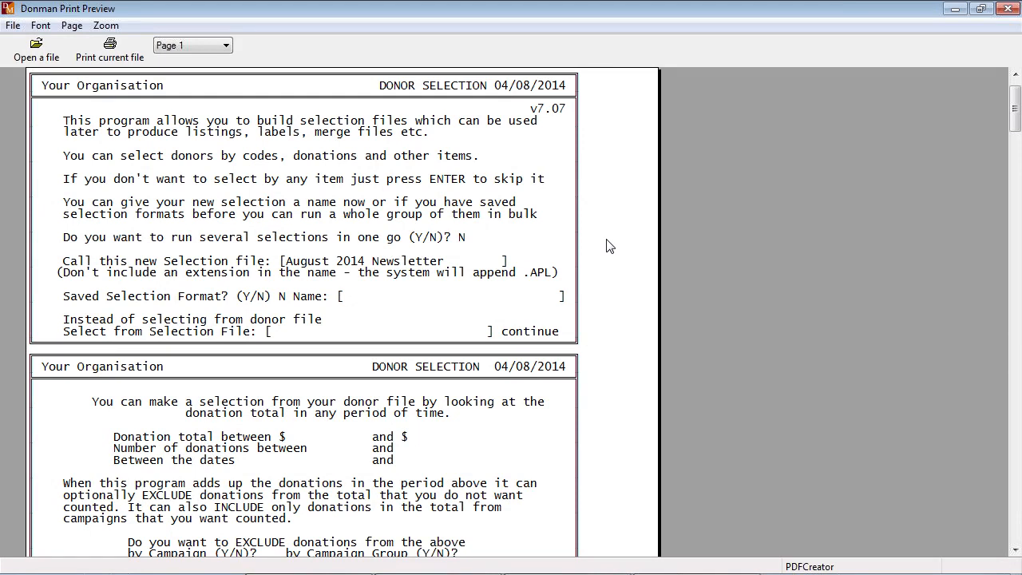
scroll(610, 246, down, 3)
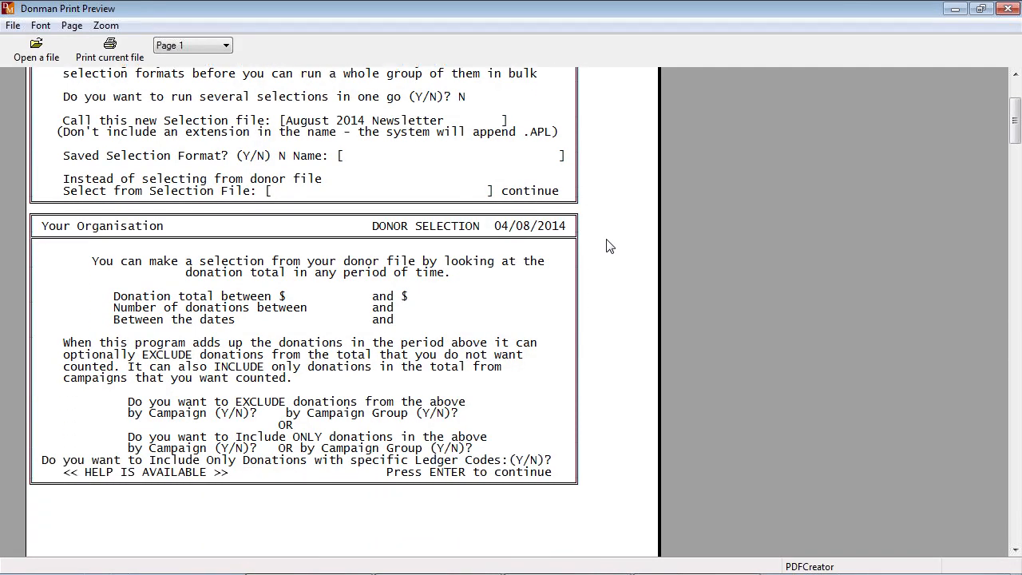
scroll(610, 246, down, 4)
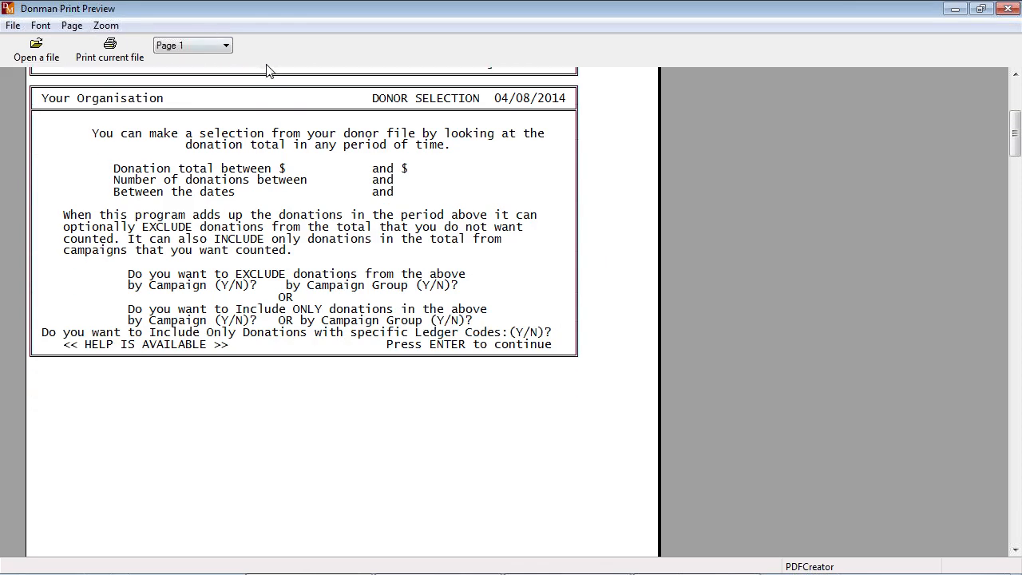
scroll(287, 118, down, 10)
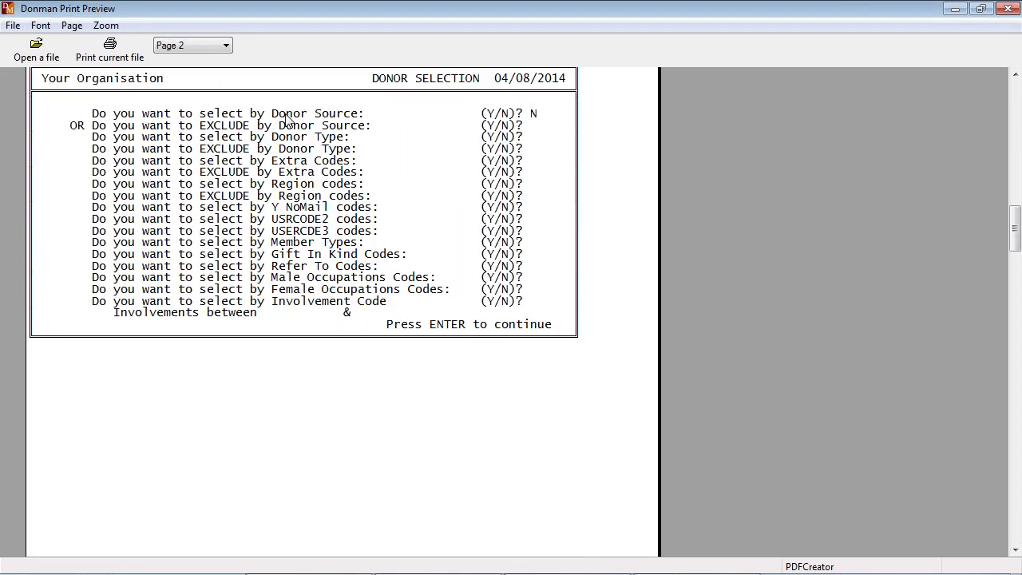
scroll(287, 119, down, 10)
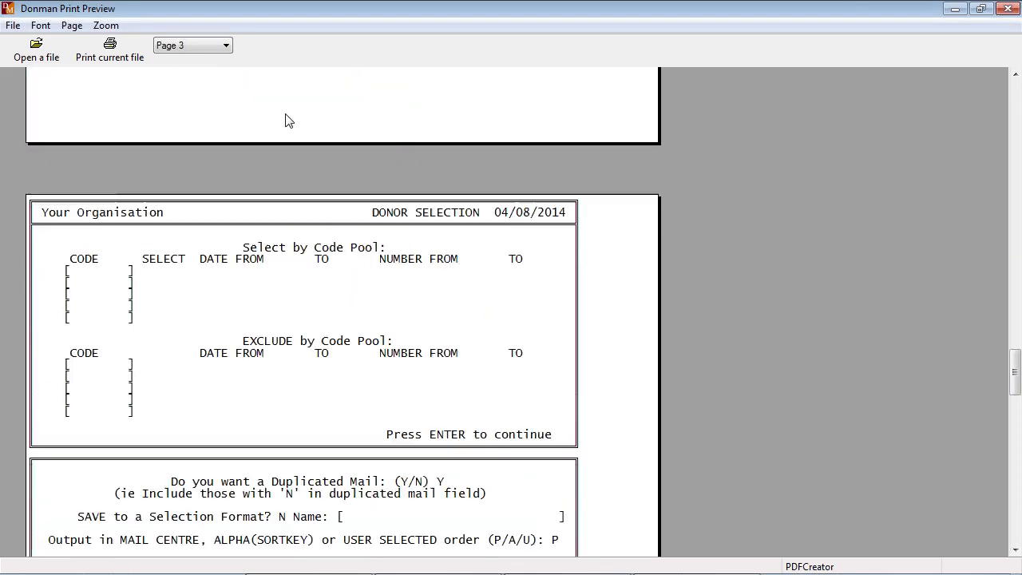
scroll(289, 119, down, 10)
scroll(288, 120, down, 10)
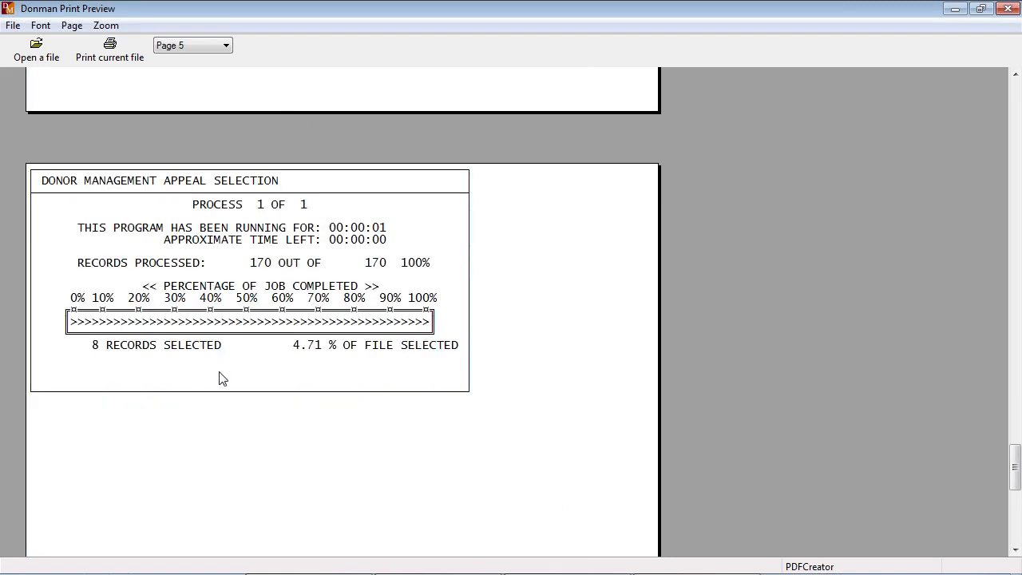
scroll(318, 292, up, 1)
scroll(318, 292, up, 15)
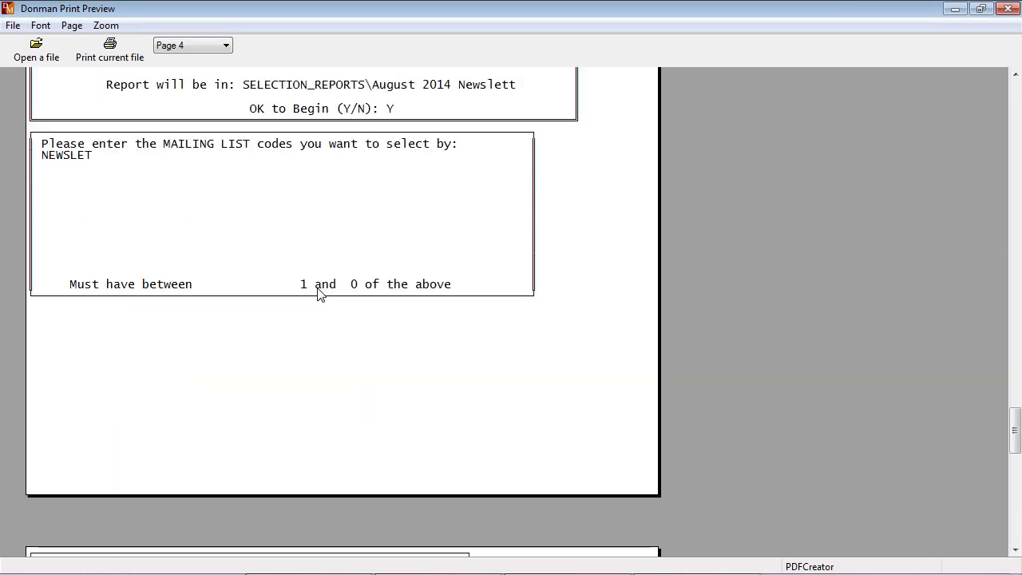
scroll(318, 292, up, 15)
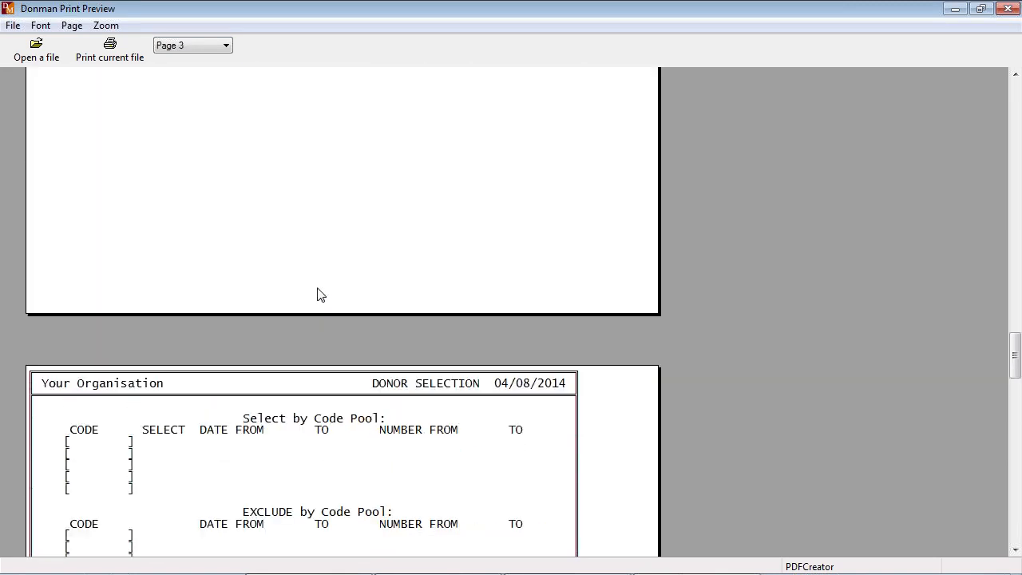
scroll(317, 292, up, 5)
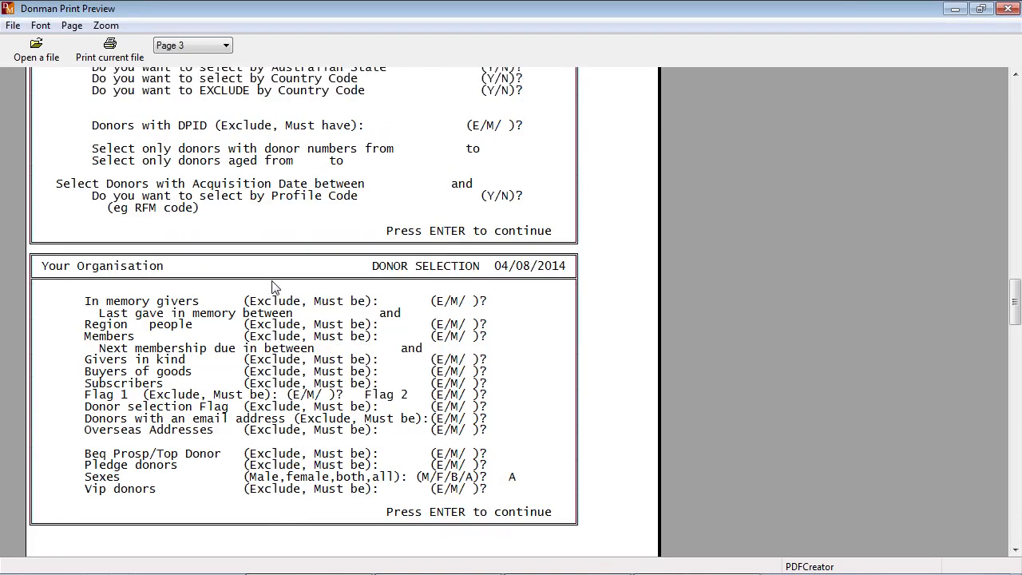
scroll(384, 226, up, 10)
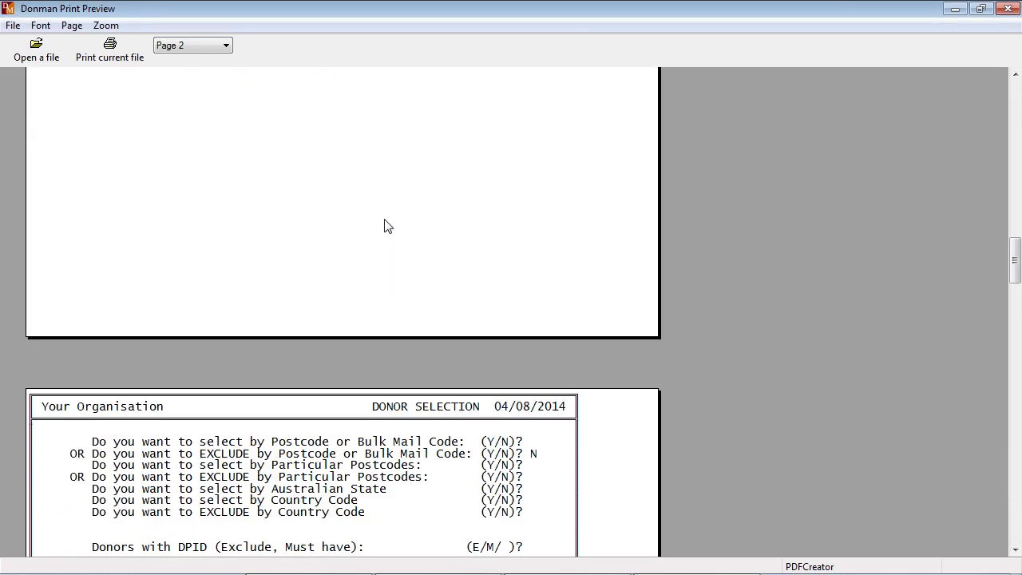
scroll(384, 226, up, 8)
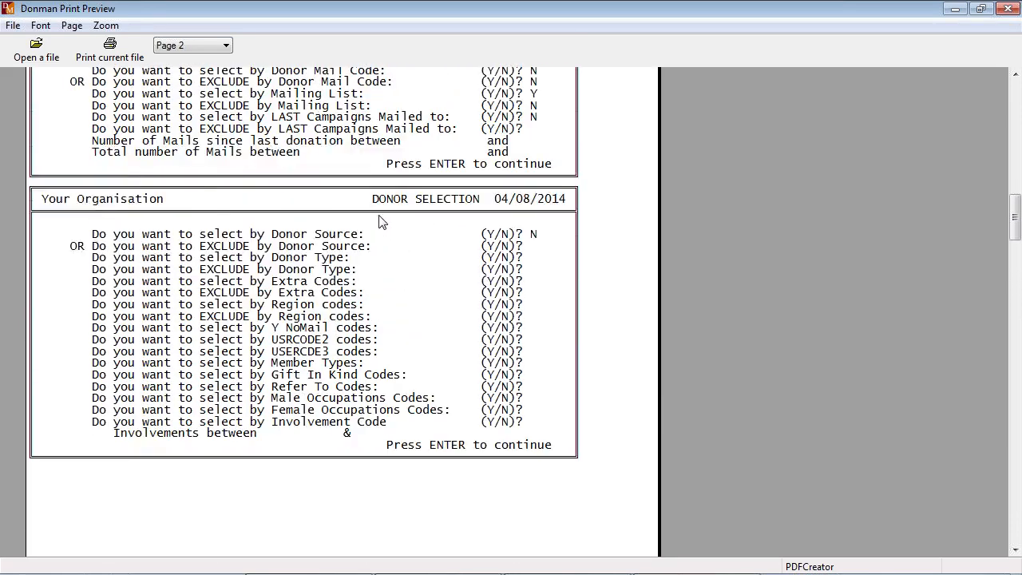
scroll(345, 228, up, 3)
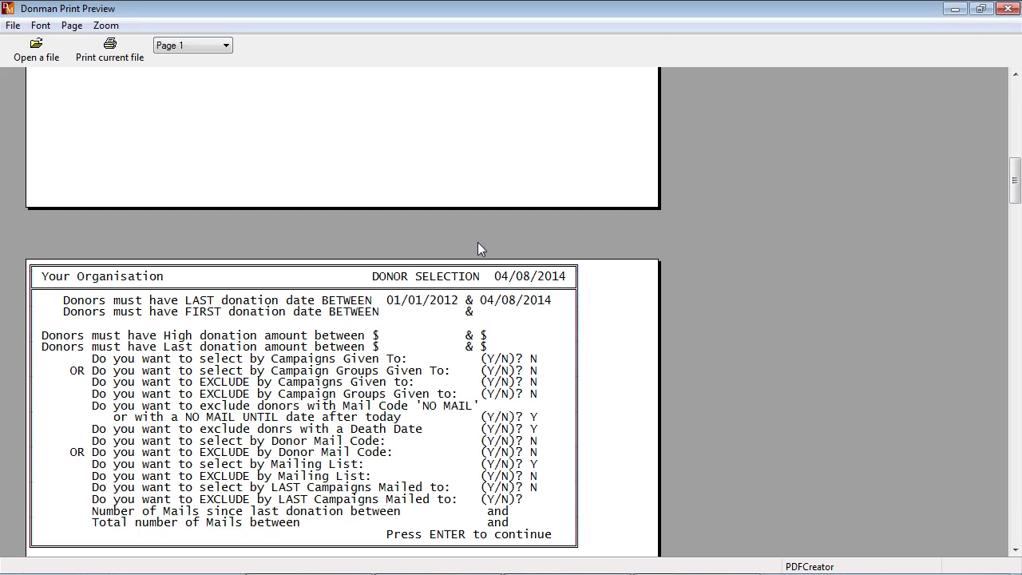
click(1007, 9)
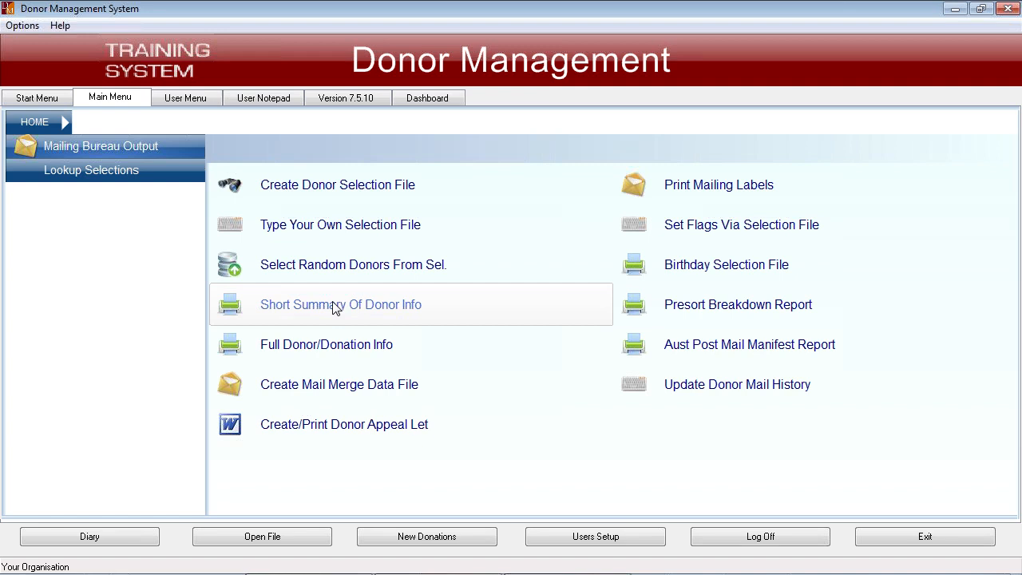
- Start a mail merge data file from the August 2014 Newsletter selection file and let the program count its records
click(359, 390)
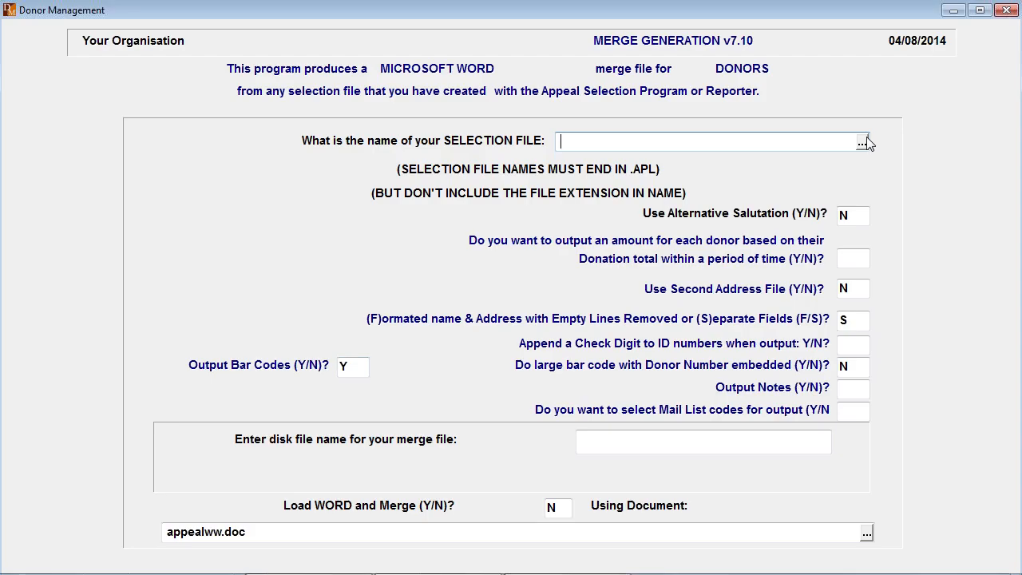
click(862, 141)
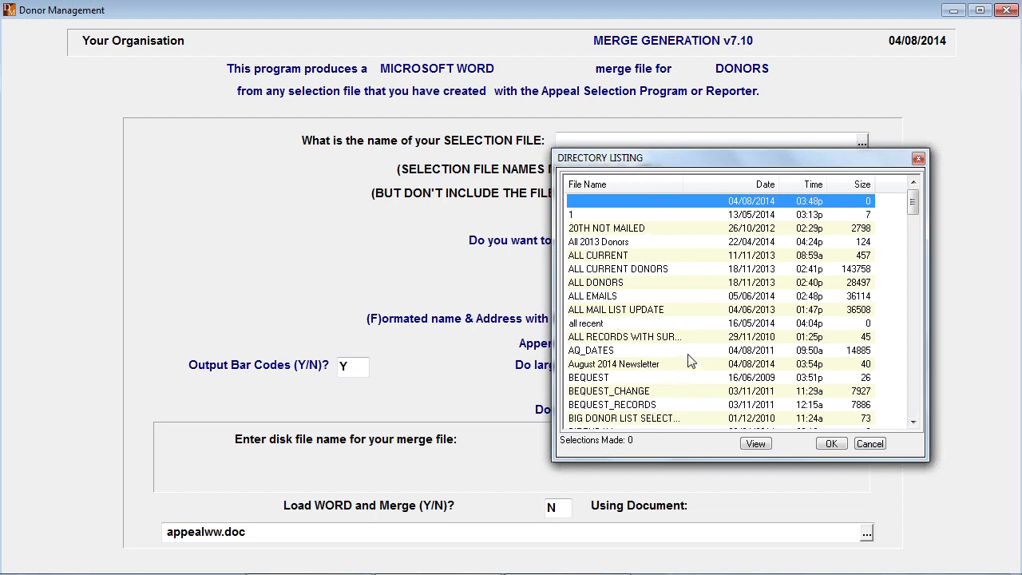
click(639, 364)
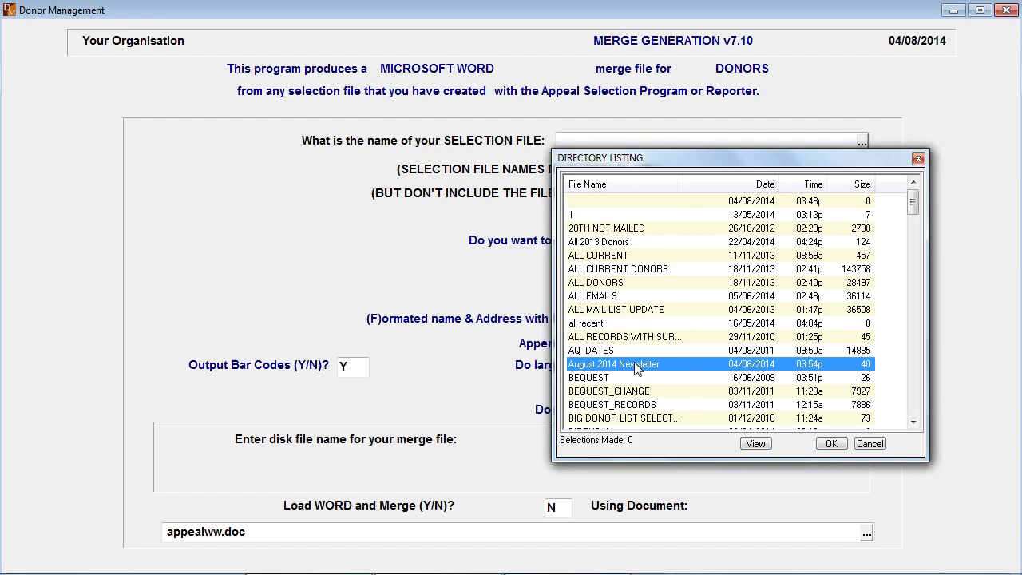
double_click(636, 365)
key(Return)
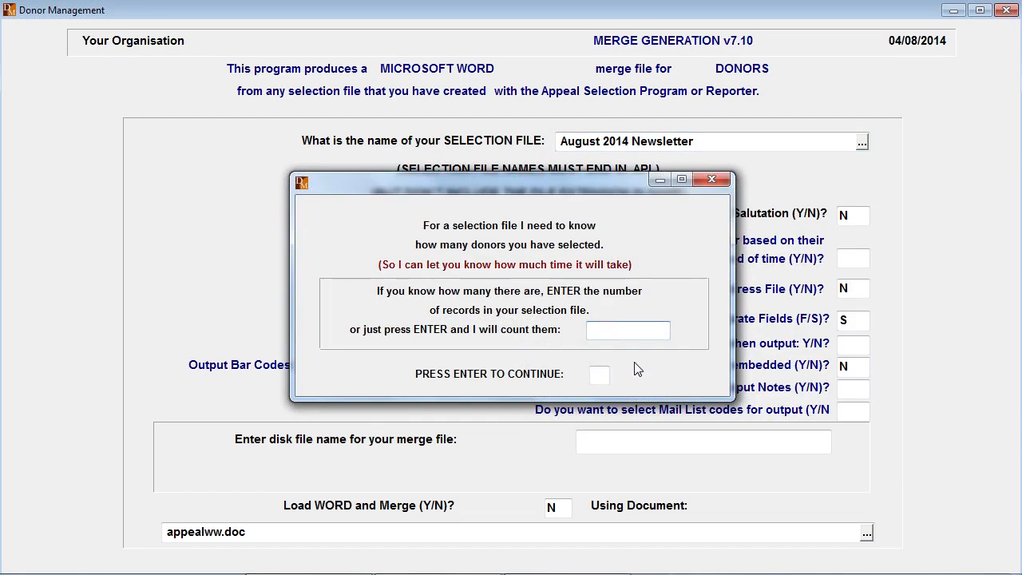
key(Return)
key(Return)
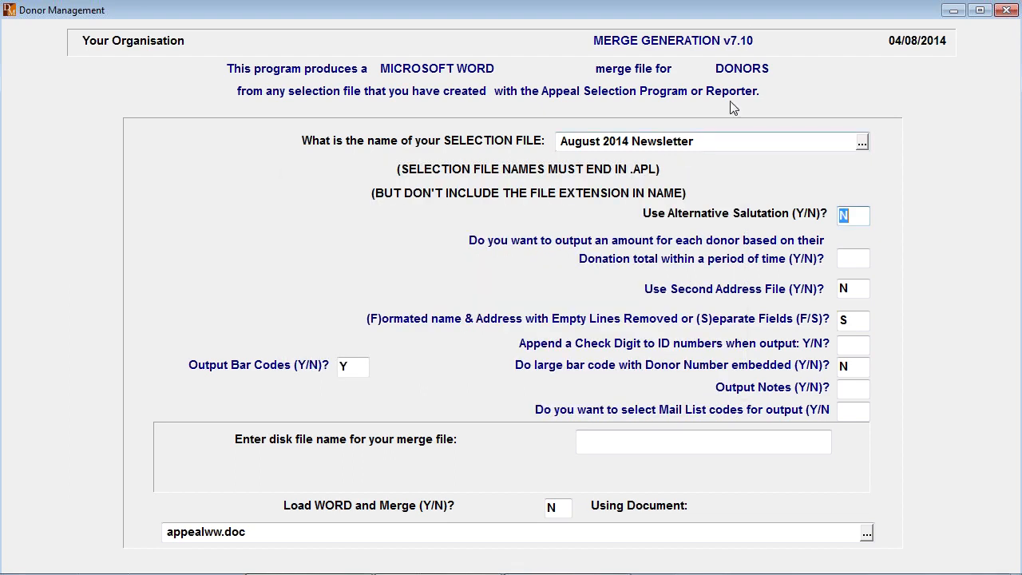
click(715, 144)
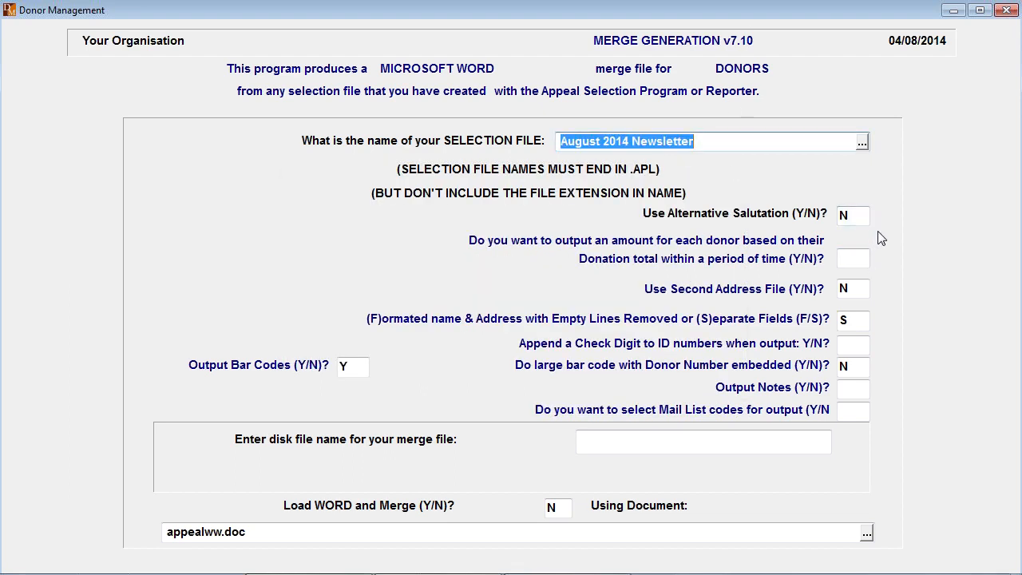
key(Return)
- Keep alternative salutation, donation totals, second address and large bar code at N, separate fields at S, and set the check digit to N
key(Return)
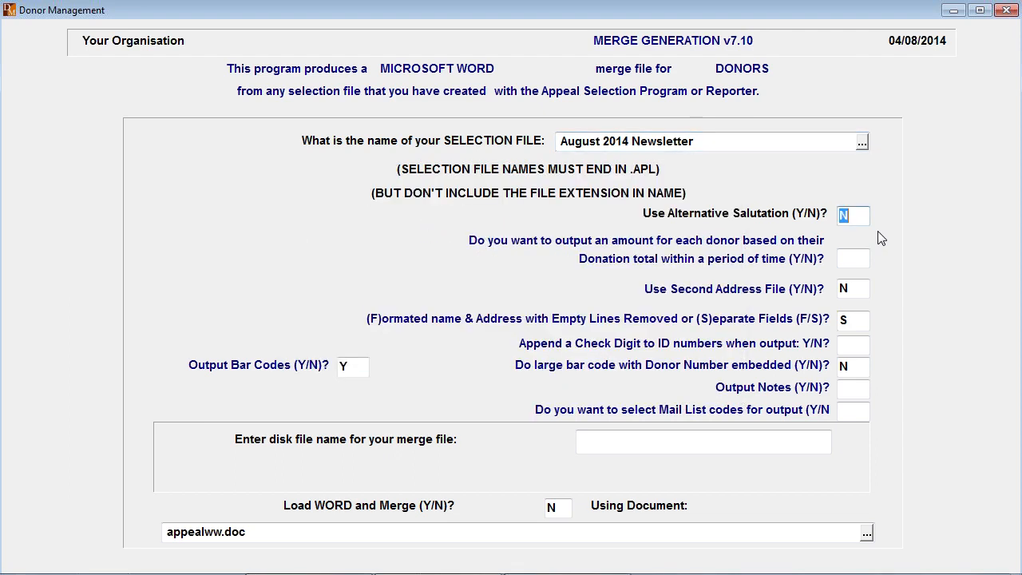
key(Return)
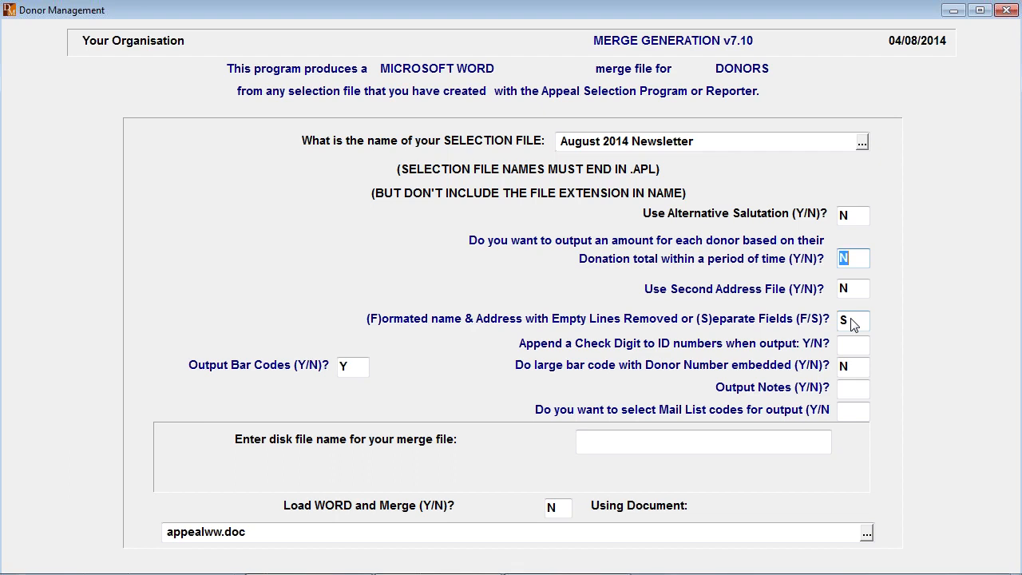
key(Tab)
key(Tab)
key(Tab)
text(N)
- Set both the notes output and the selection of mail list codes for output to N
key(Tab)
key(Tab)
key(Tab)
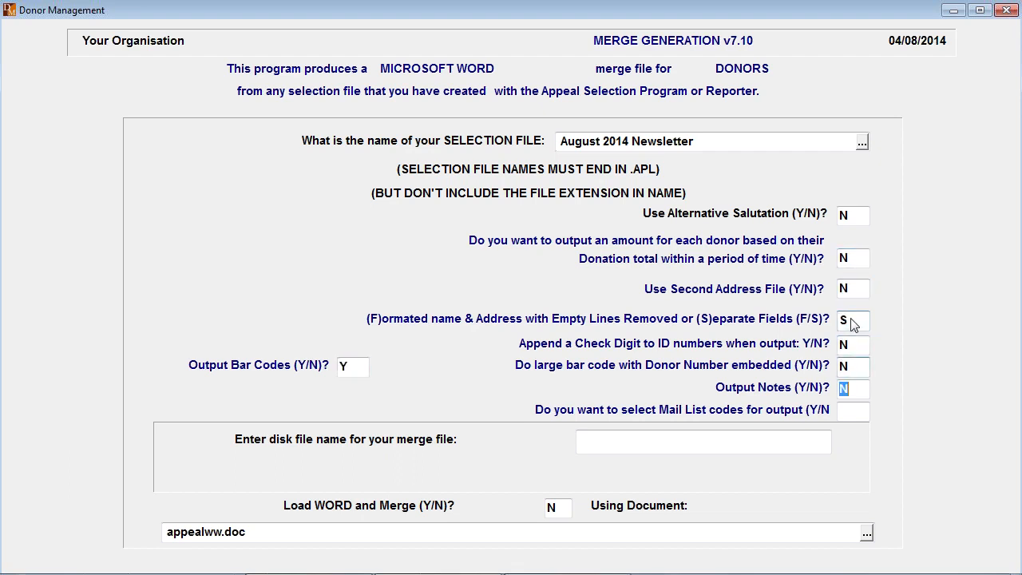
text(N)
key(Tab)
text(N)
key(Tab)
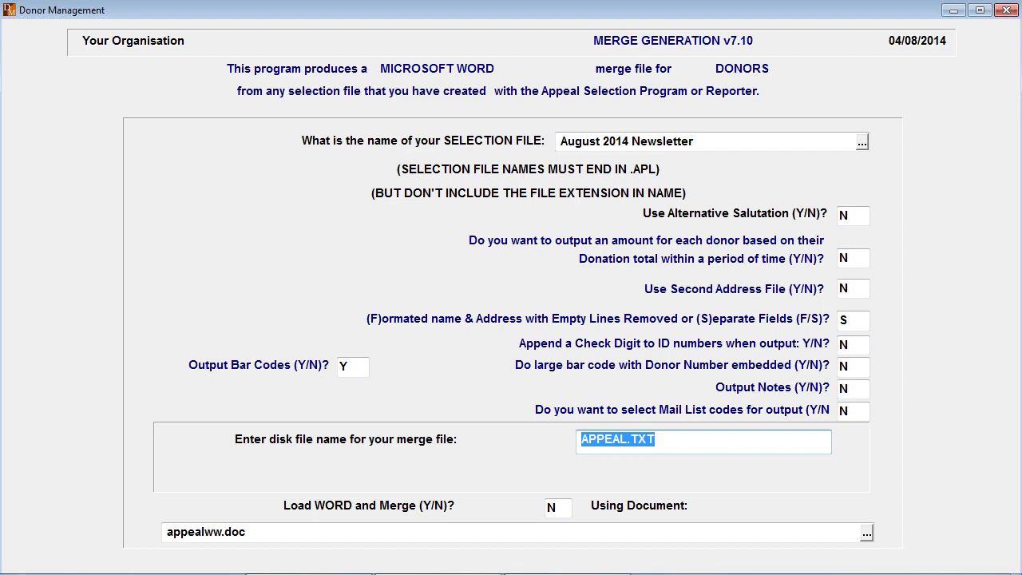
- Name the merge file August 2014 Newsletter.TXT, reusing the selection file's name and keeping the .TXT extension
click(627, 440)
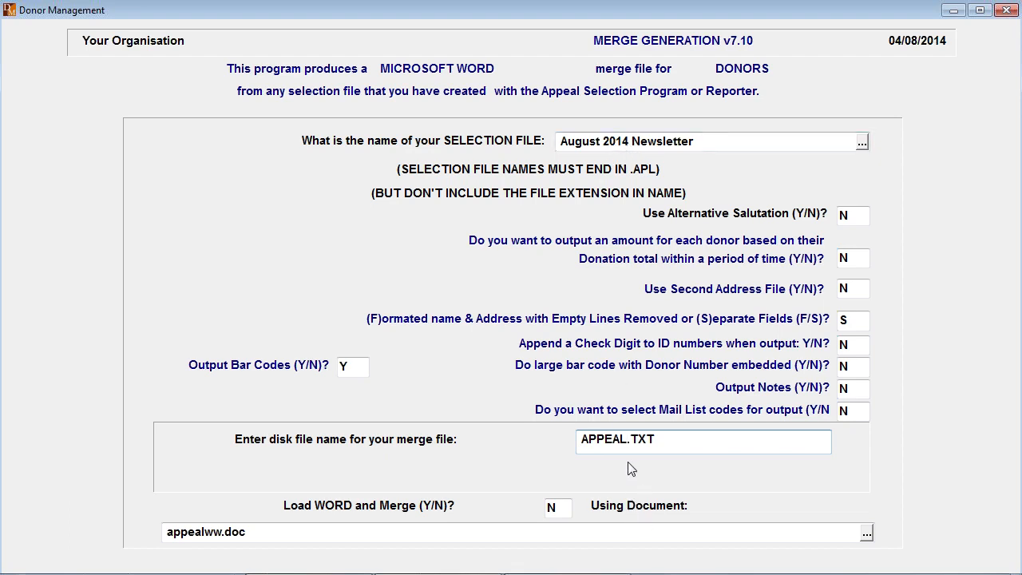
click(721, 146)
key(ctrl+c)
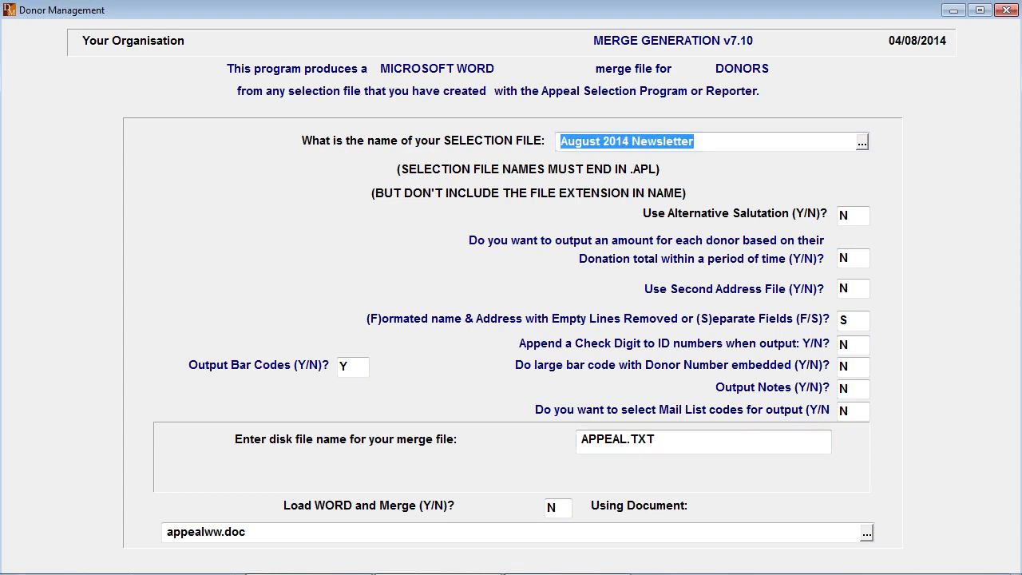
click(633, 445)
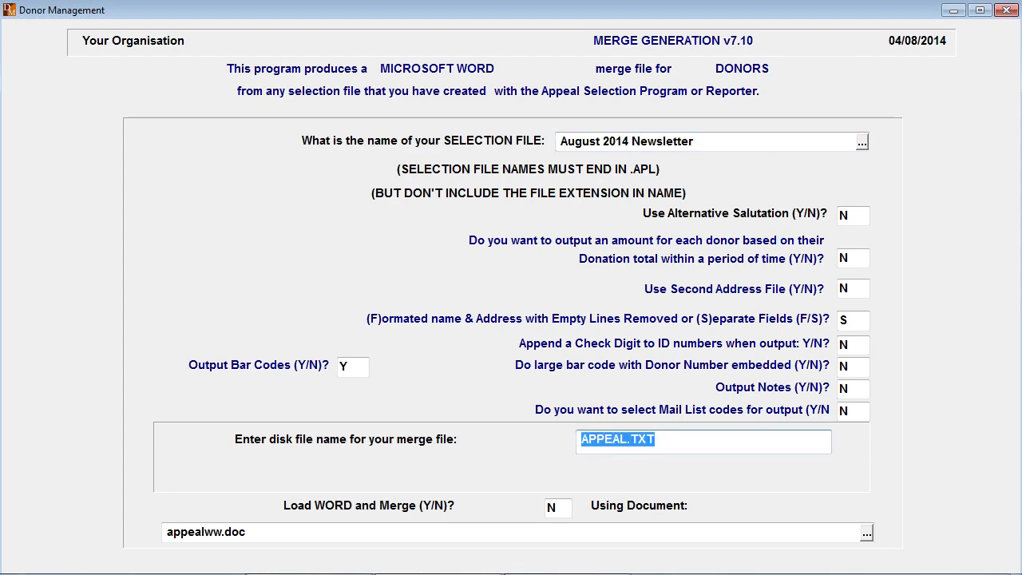
double_click(604, 440)
key(ctrl+v)
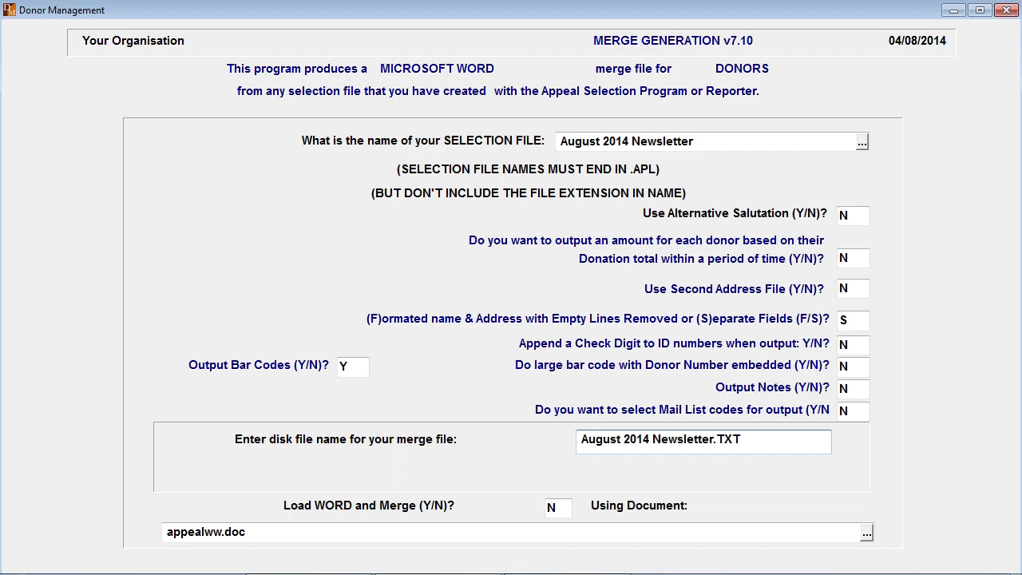
key(Return)
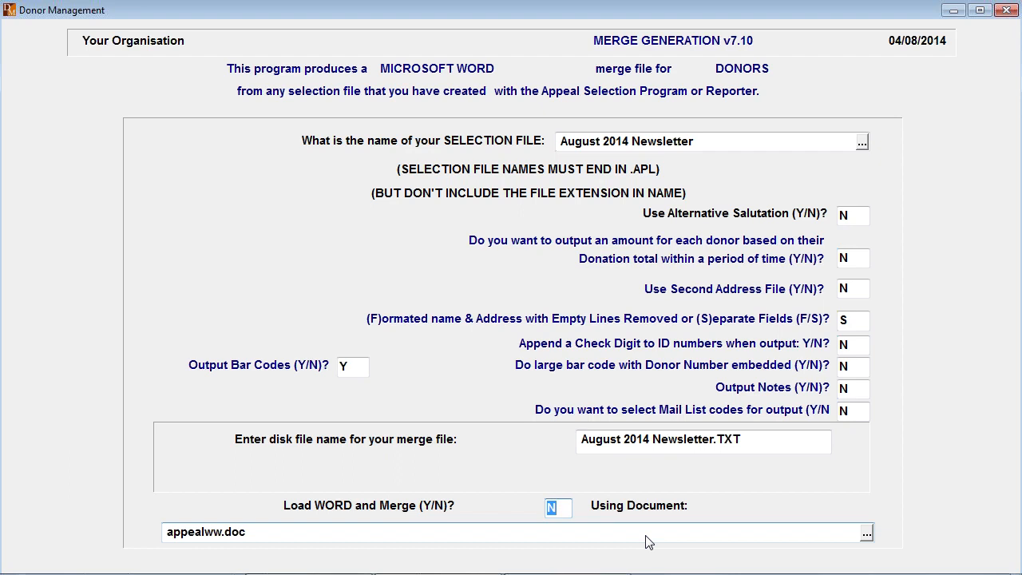
- Keep Word loading and merging at N, add the DONORS file's EMAIL field to the output fields, and generate the merge file
key(Return)
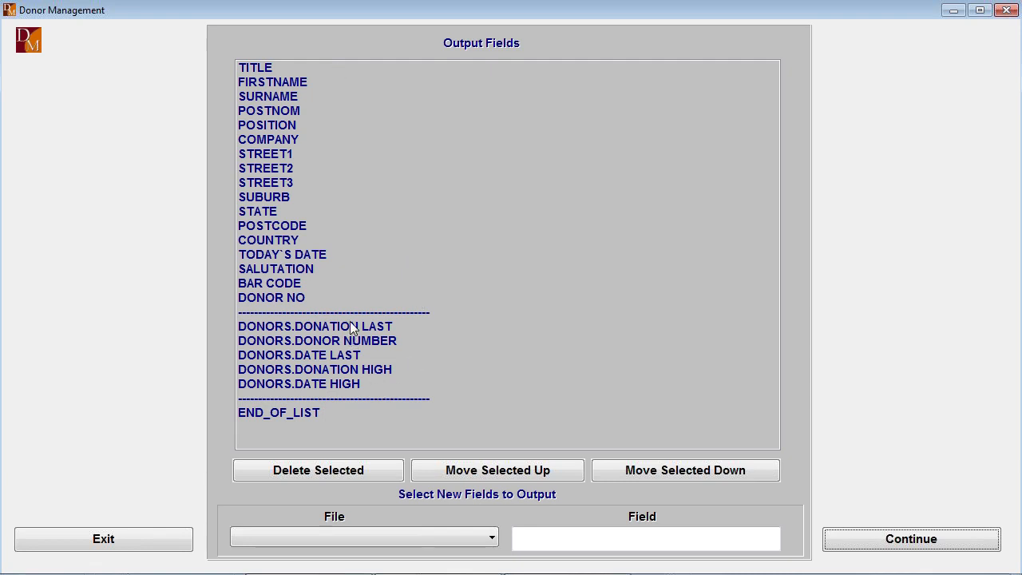
click(491, 537)
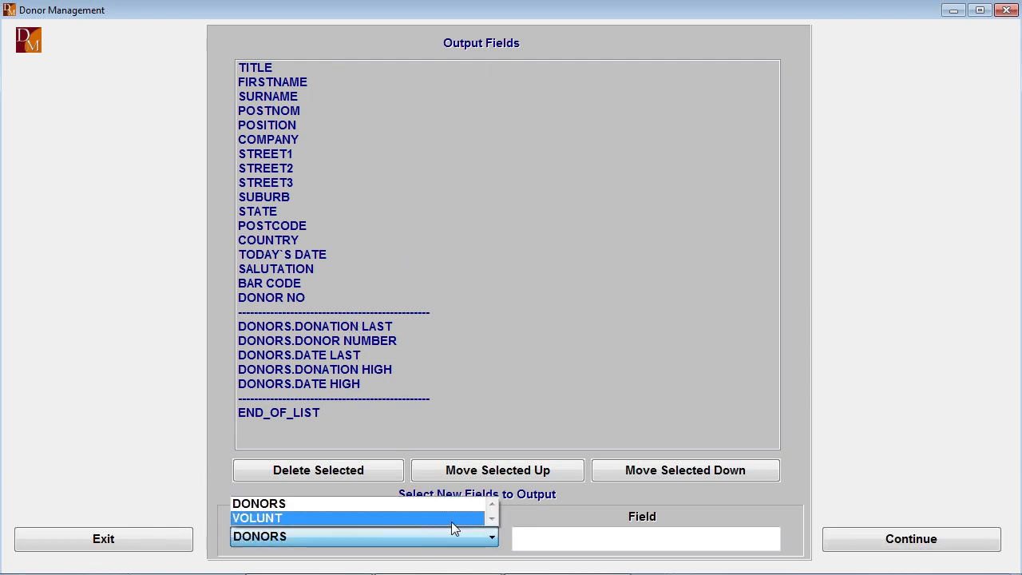
click(300, 504)
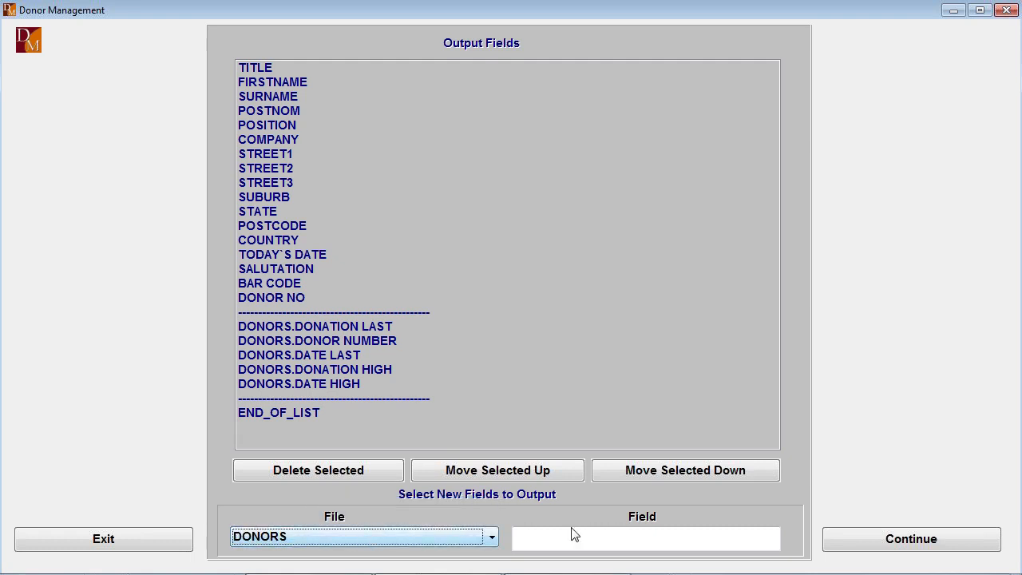
click(671, 539)
click(771, 540)
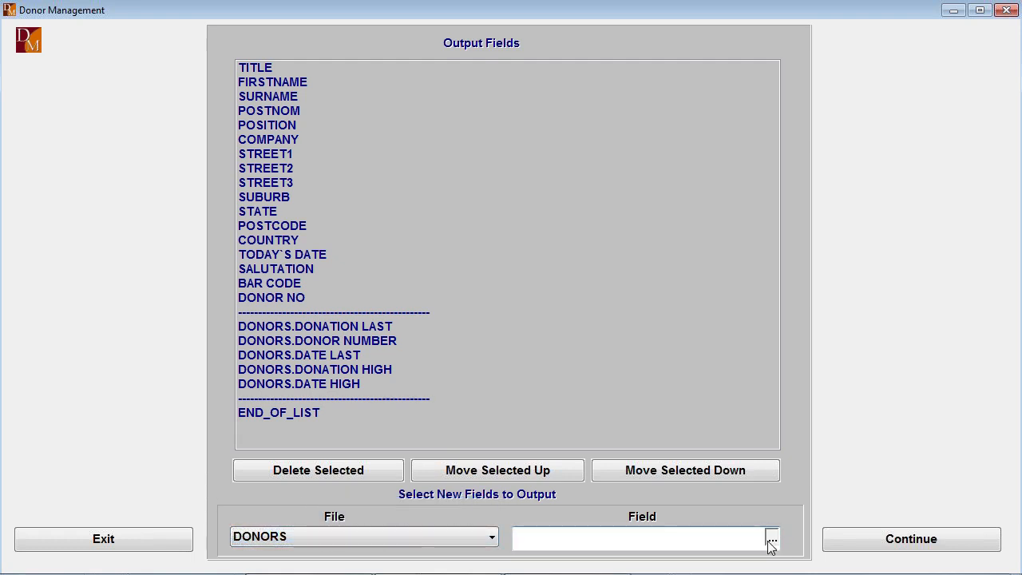
key(e)
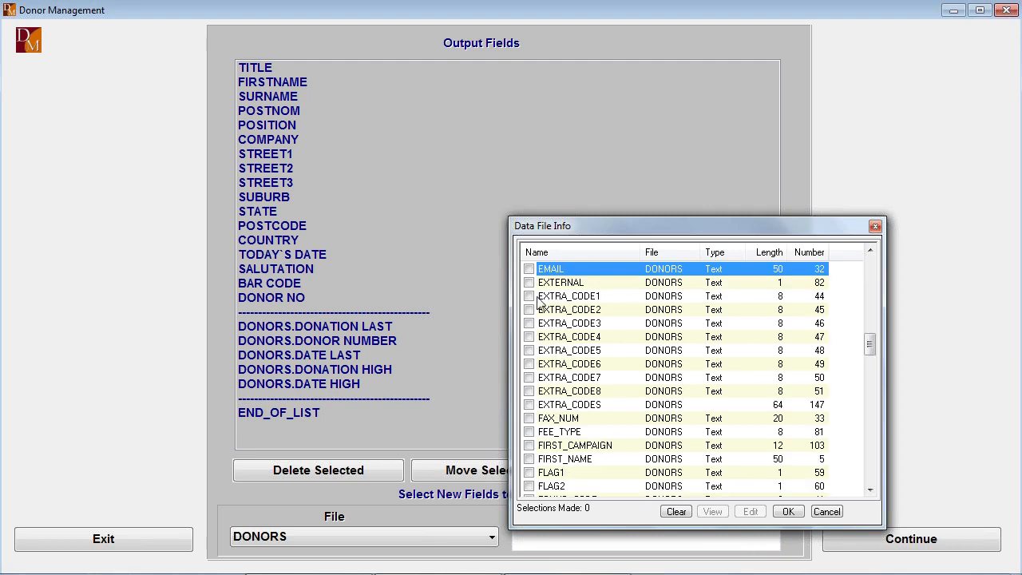
click(528, 269)
click(787, 512)
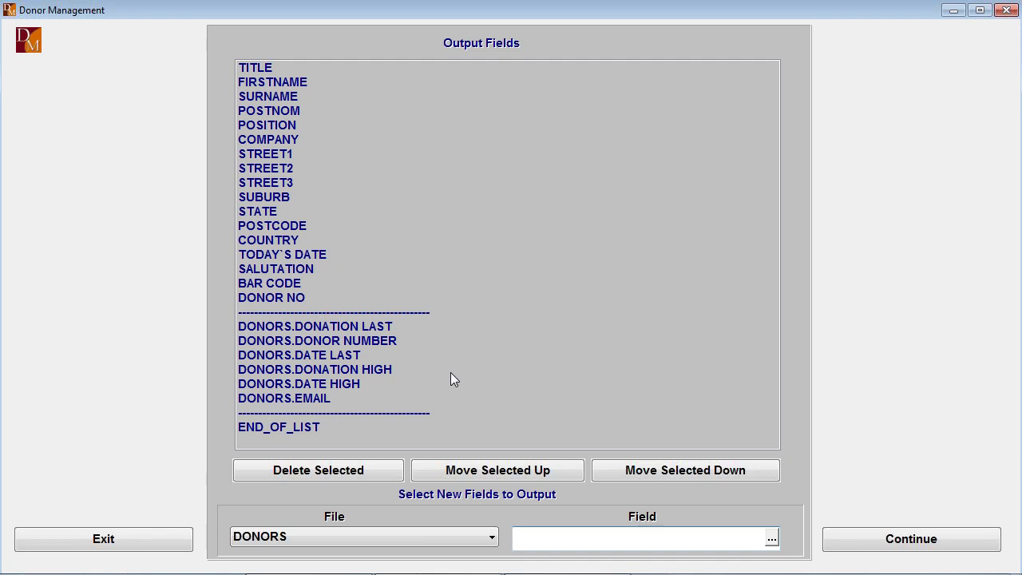
click(920, 546)
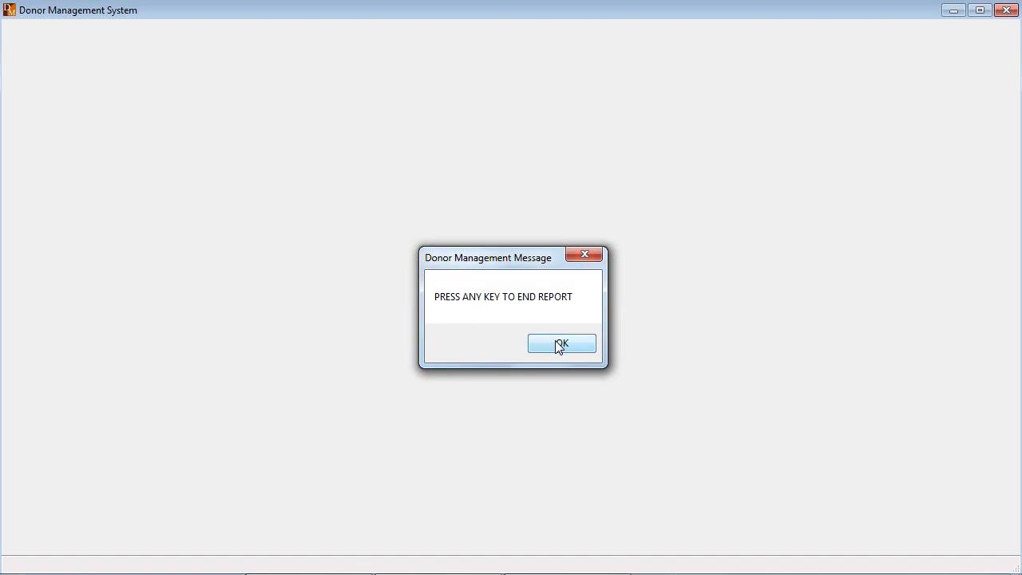
click(558, 345)
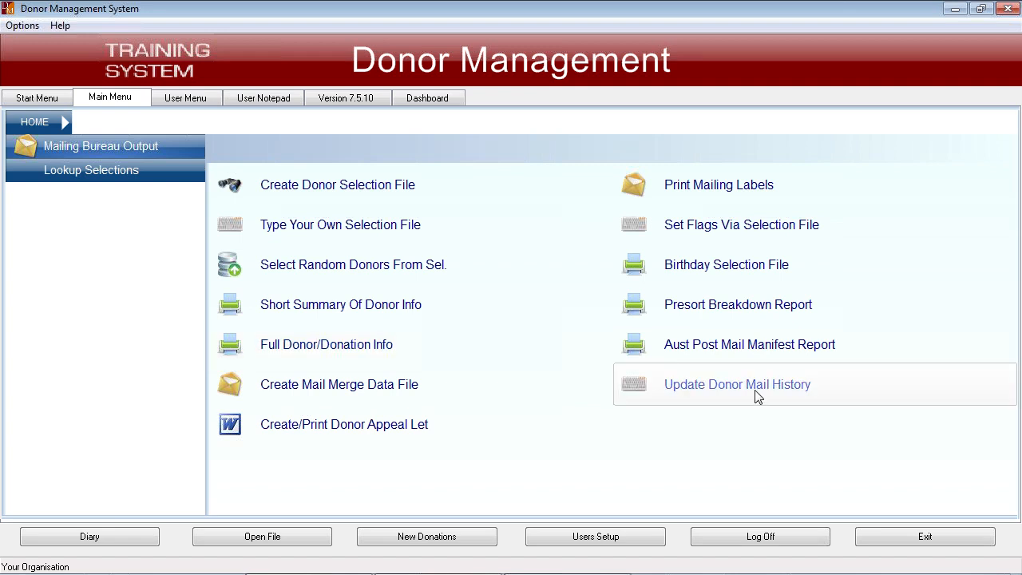
- Examine the donor mail history update form, answering Y to the backup question, and return to the start screen without running the update
click(741, 386)
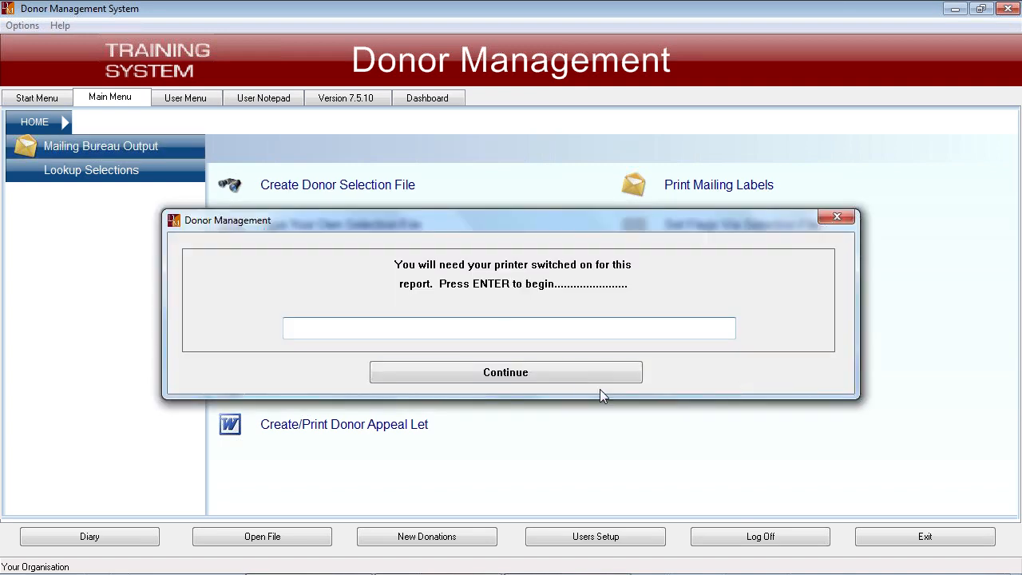
click(581, 373)
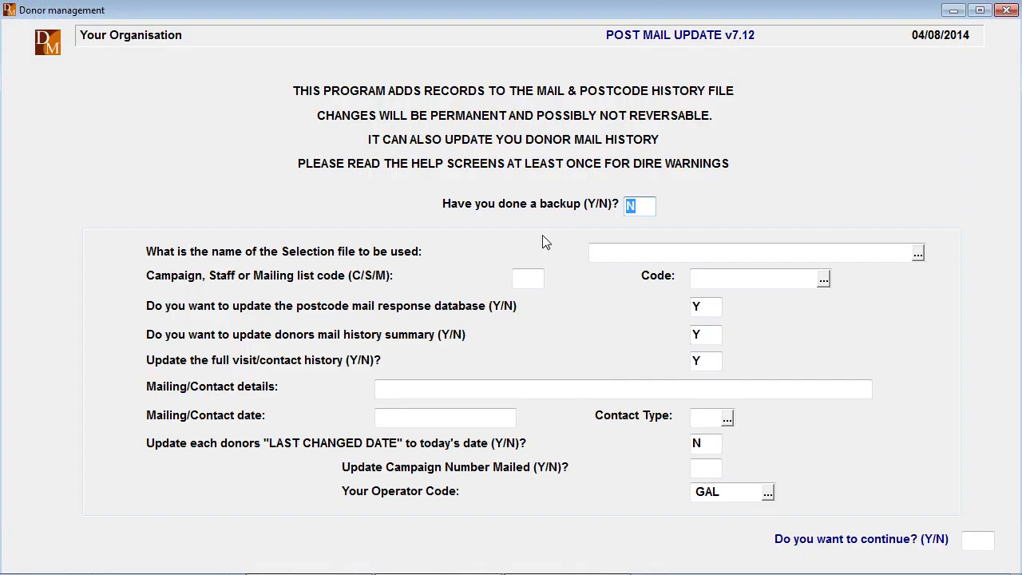
text(Y)
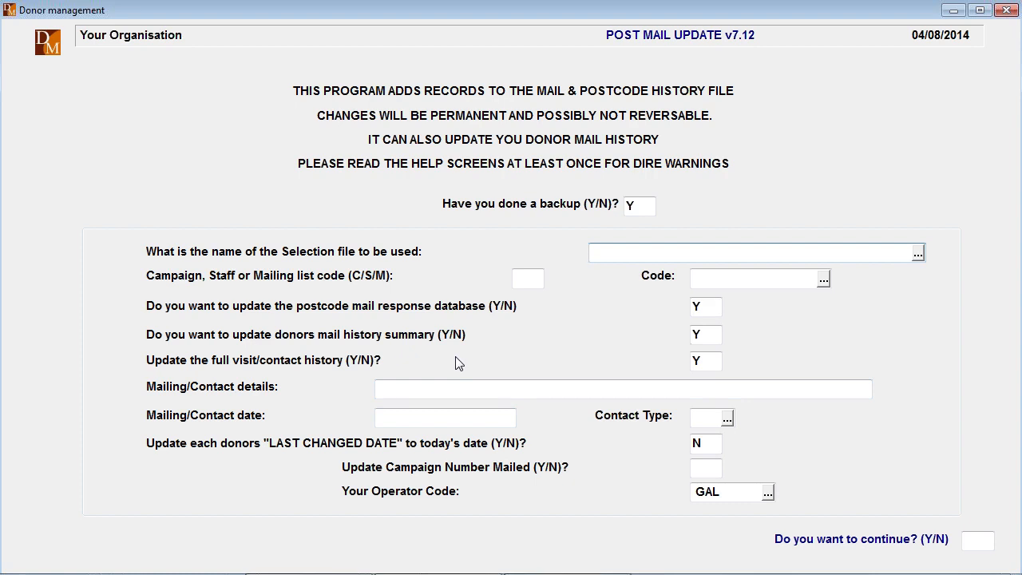
key(Escape)
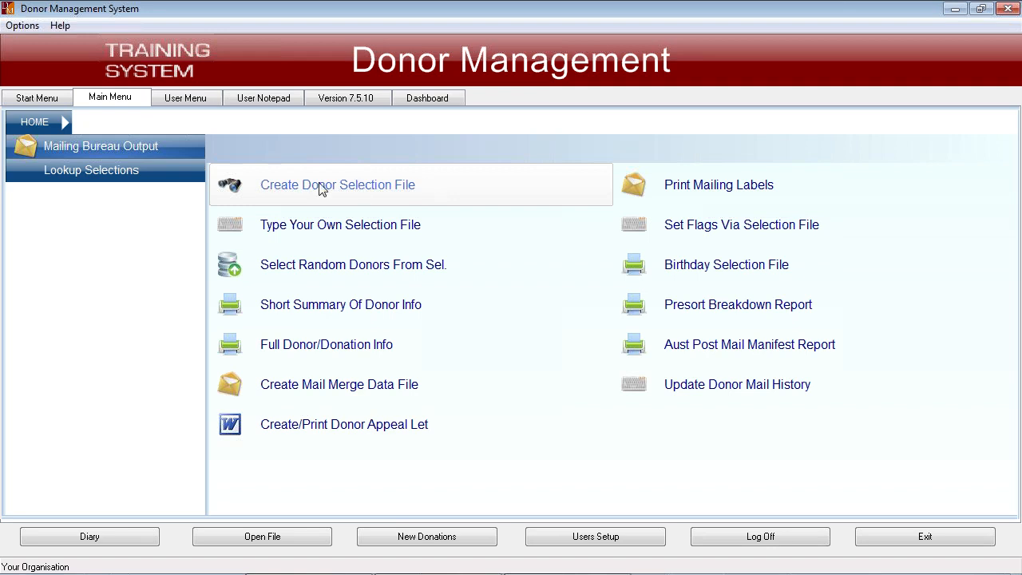
click(38, 97)
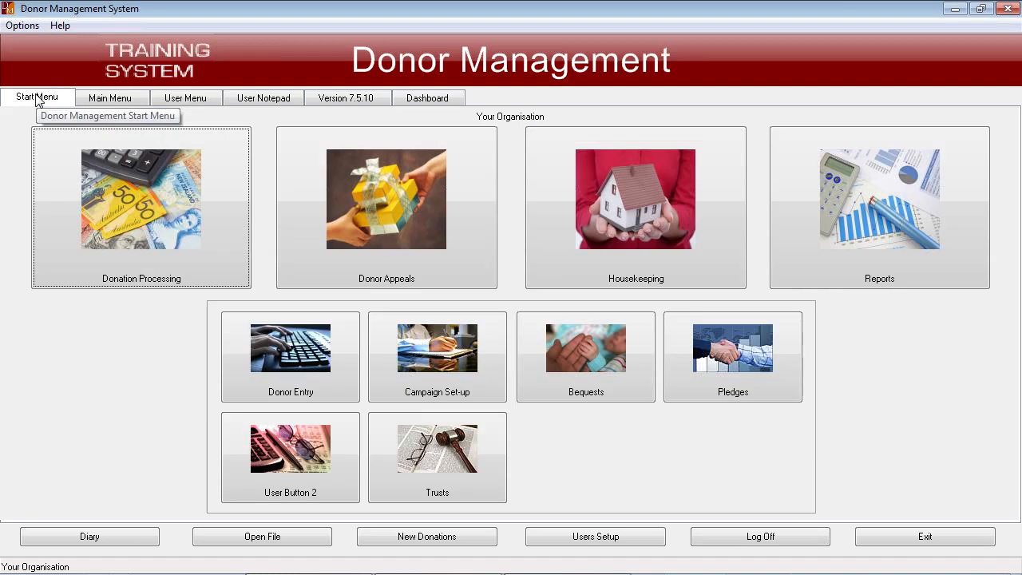
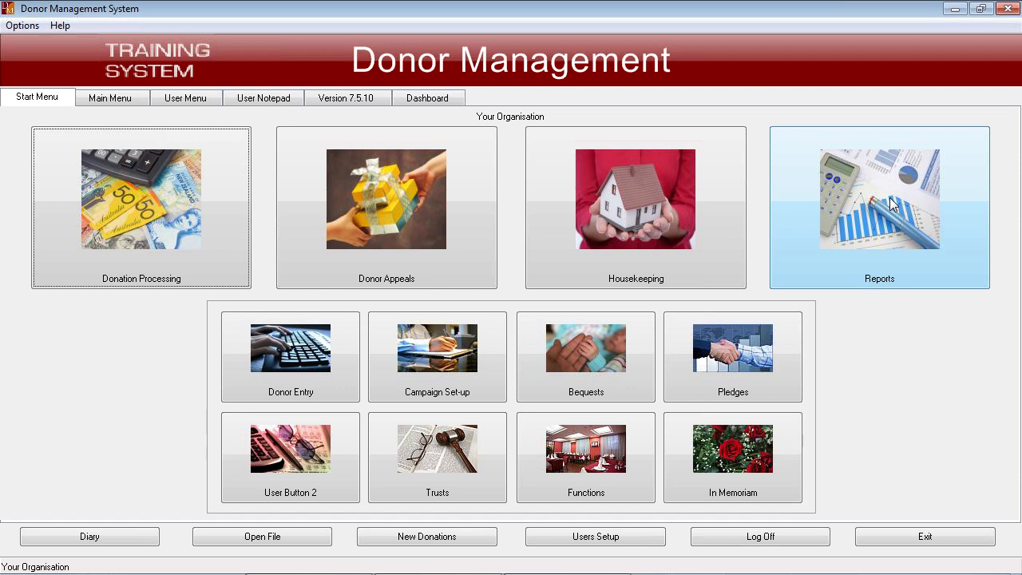
- Open the Periodic Campaign Results report and set its date range from 01/01/2012 to 04/08/2014
click(867, 212)
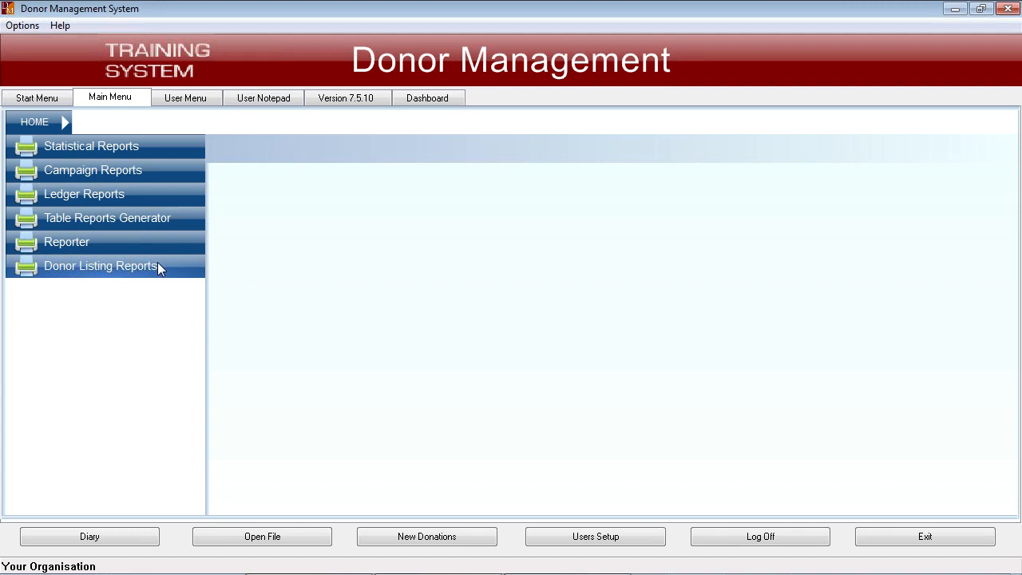
click(167, 169)
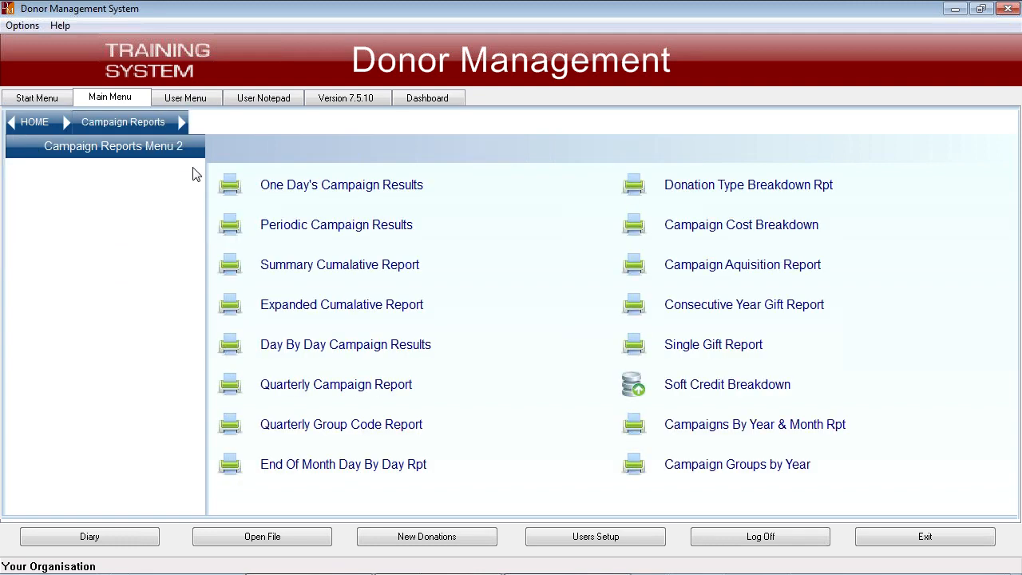
click(360, 228)
click(510, 374)
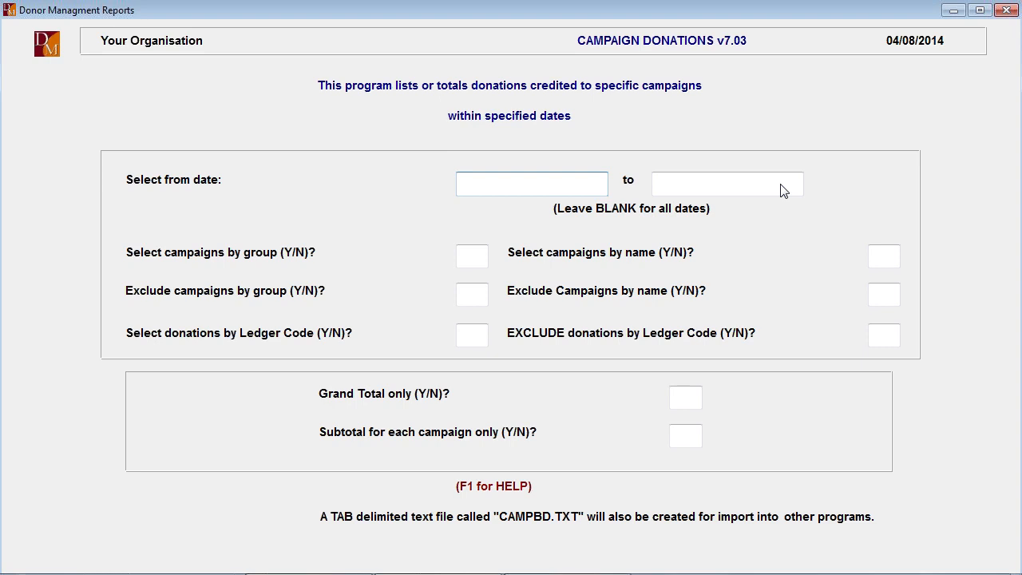
text(01/01/201)
text(2)
key(Return)
key(Return)
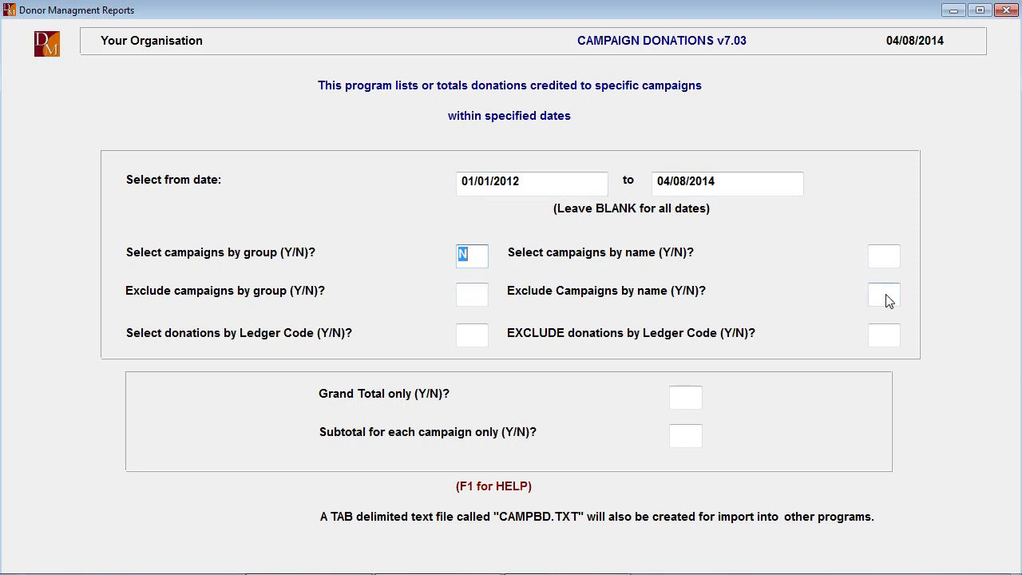
- Keep all campaign and ledger filters and Grand Total only at N, set Subtotal for each campaign only to Y, and preview the report on screen
key(Return)
key(Return)
key(Return)
key(Return)
key(Return)
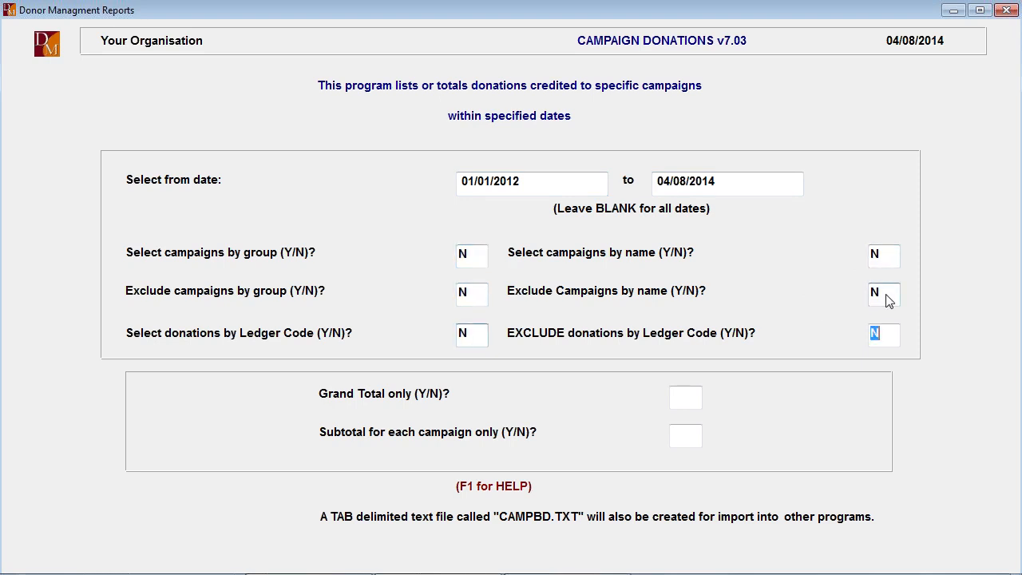
key(Return)
key(Return)
text(Y)
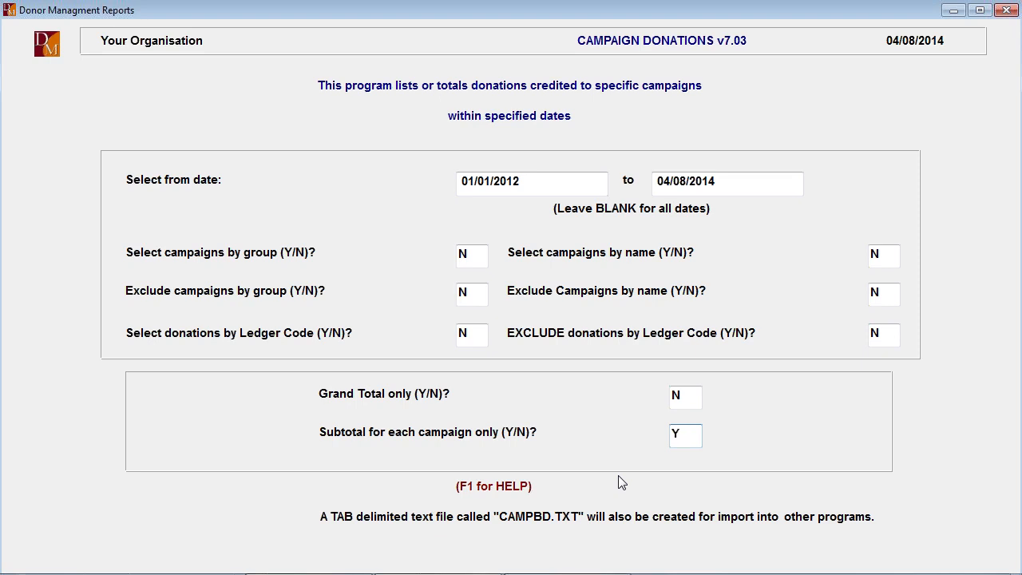
key(Return)
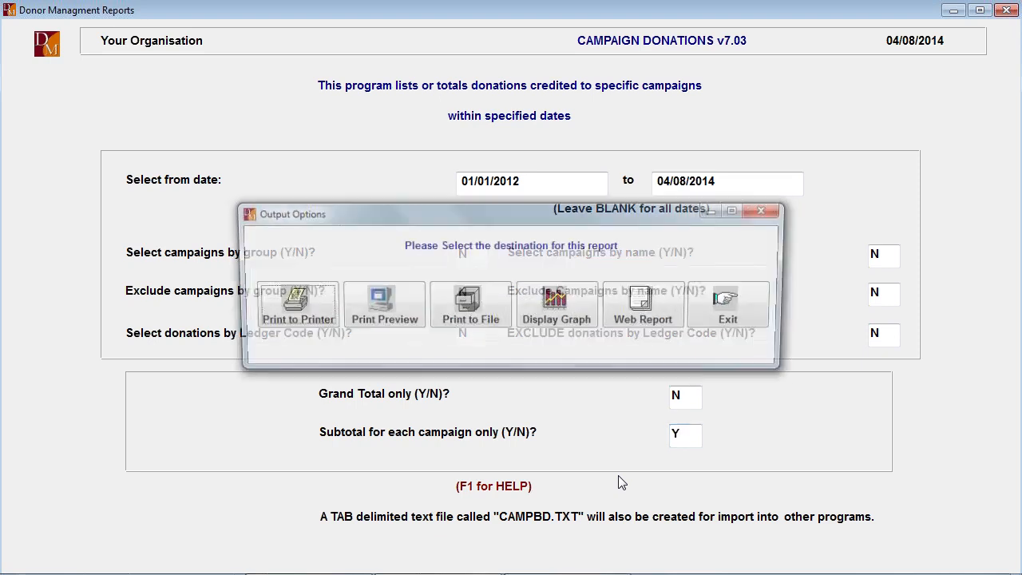
click(390, 307)
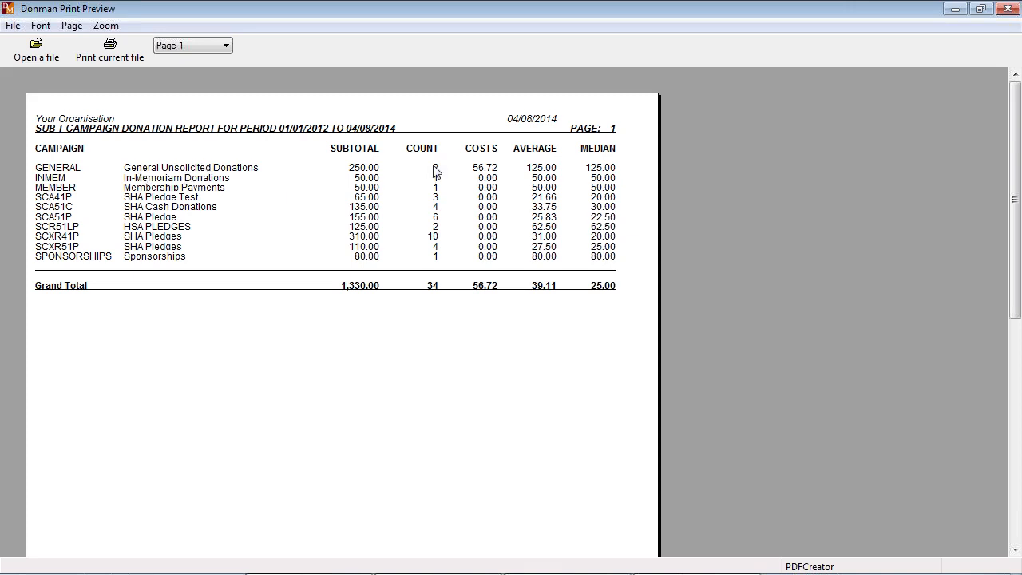
key(Escape)
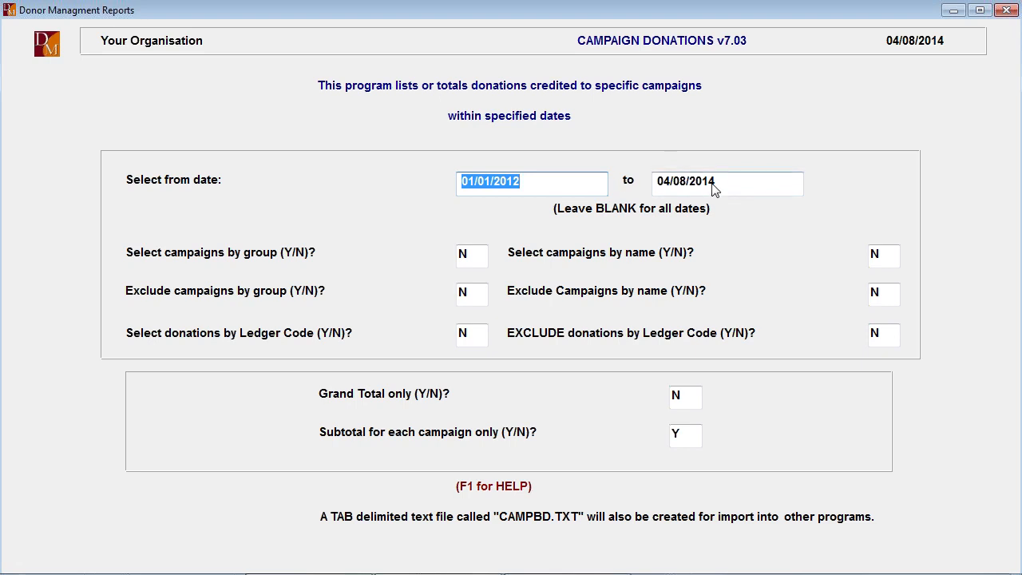
- Set Select campaigns by name to Y and choose the GENERAL campaign, keeping the exclusion and ledger code filters at N
key(Tab)
key(Tab)
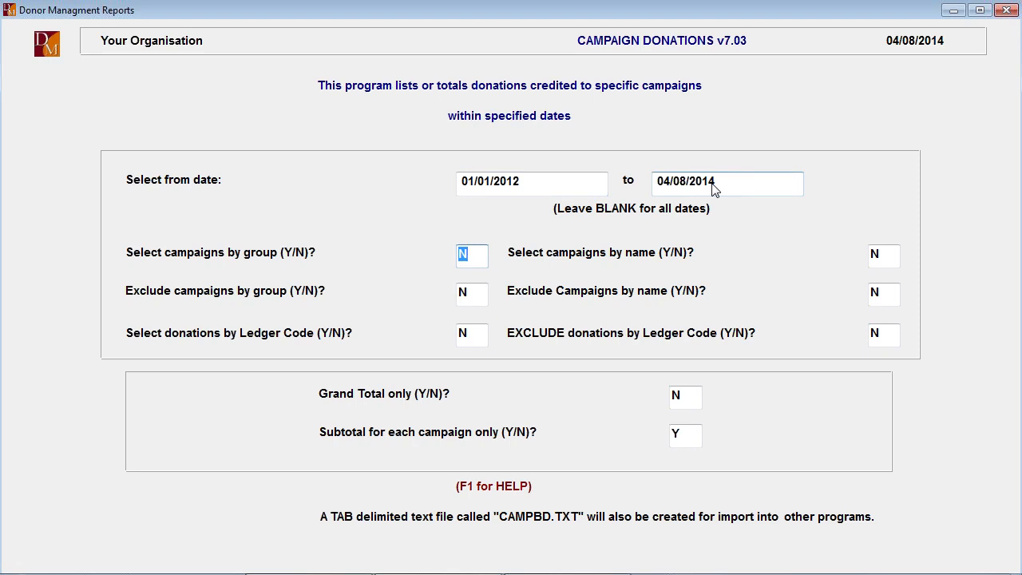
key(Tab)
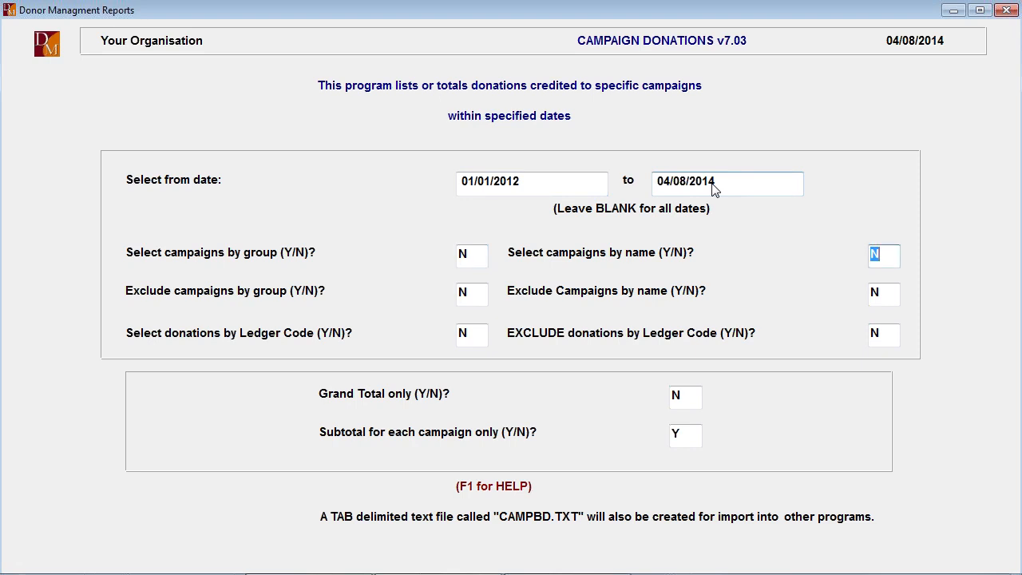
text(y)
key(F1)
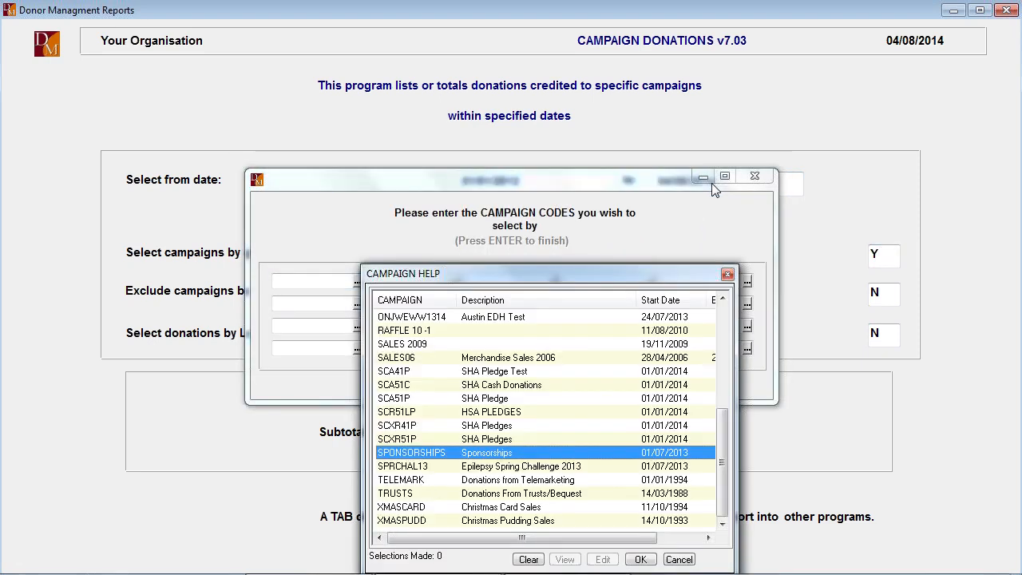
key(Home)
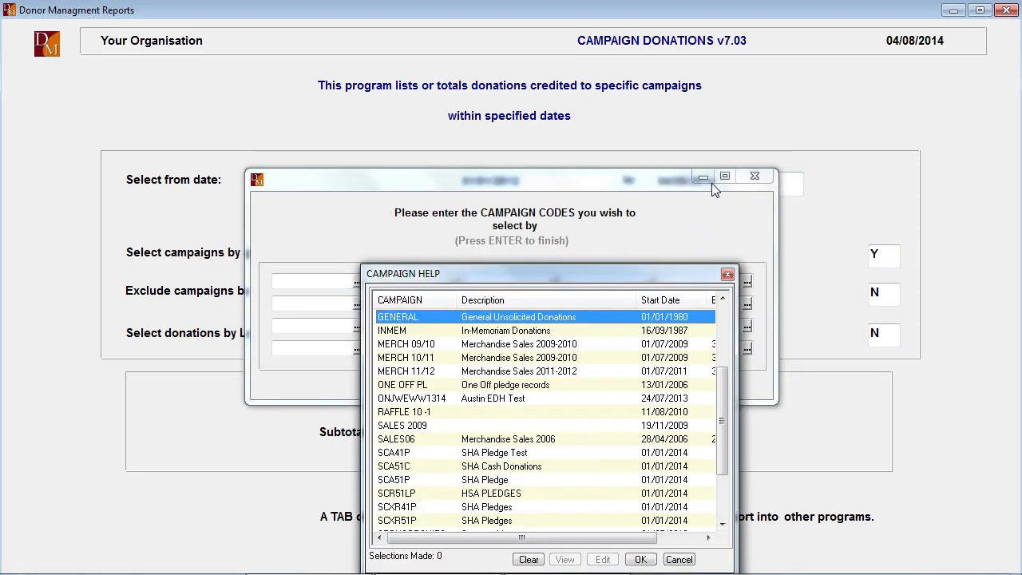
double_click(389, 318)
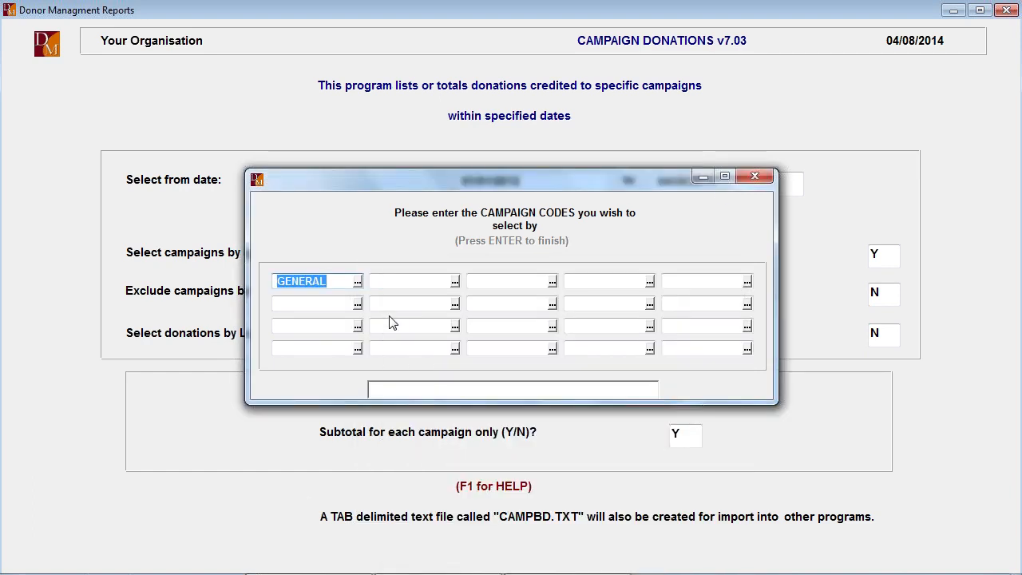
key(Return)
key(Return)
key(Return)
key(Return)
key(Return)
key(Return)
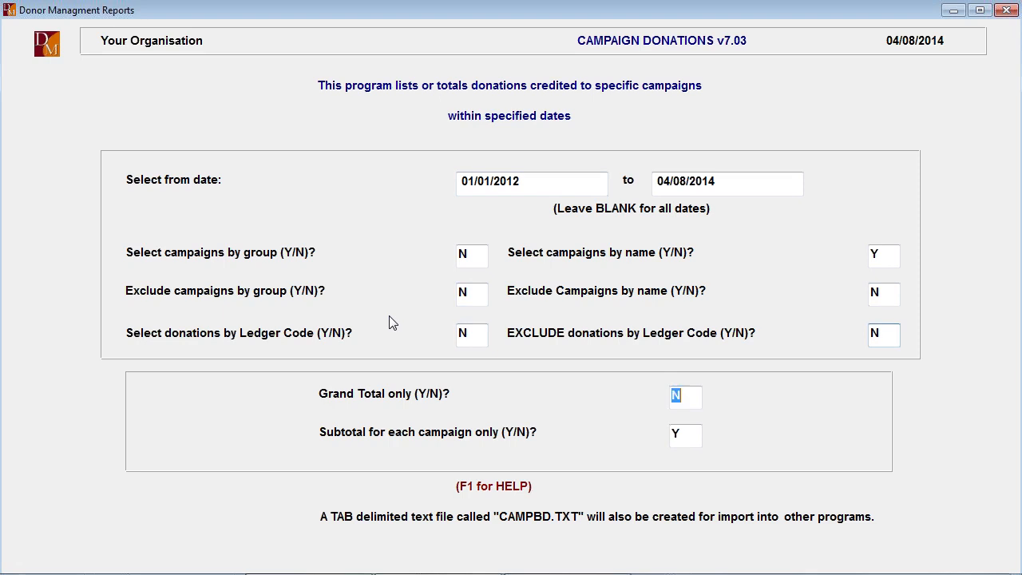
- Set Subtotal for each campaign only to N, preview the detailed GENERAL campaign donation report, and leave the report program
key(Return)
text(N)
key(Return)
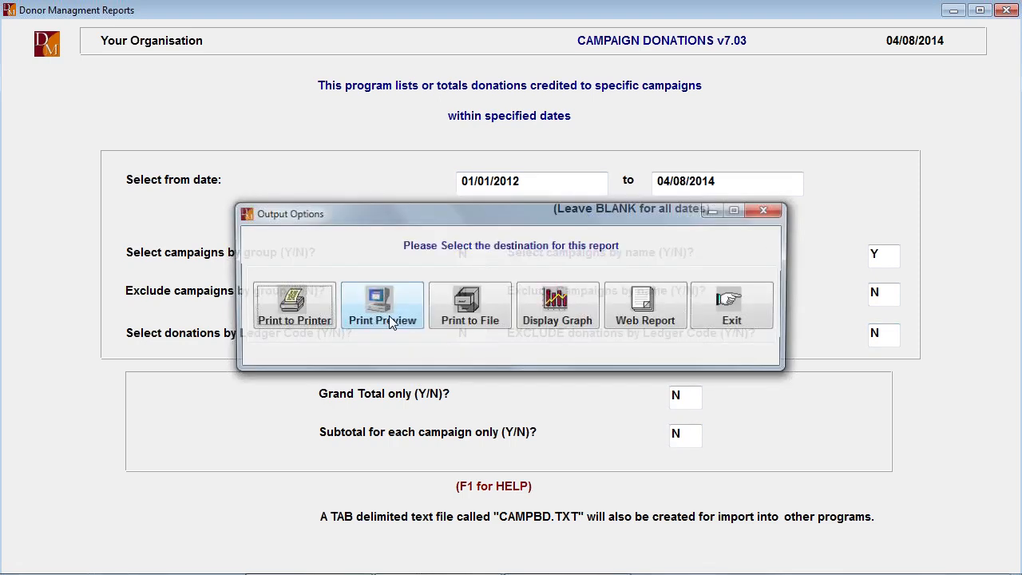
click(389, 316)
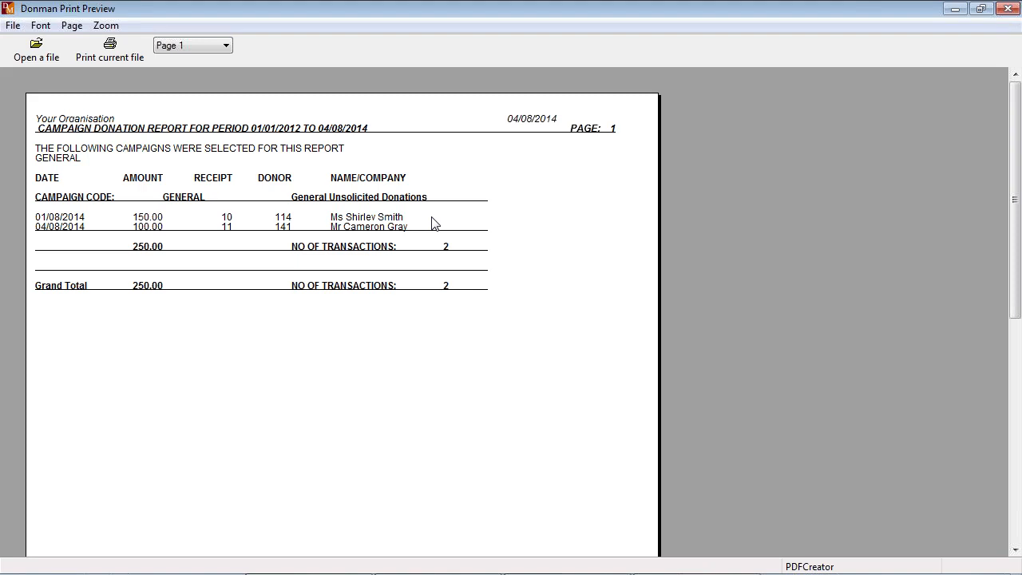
key(Escape)
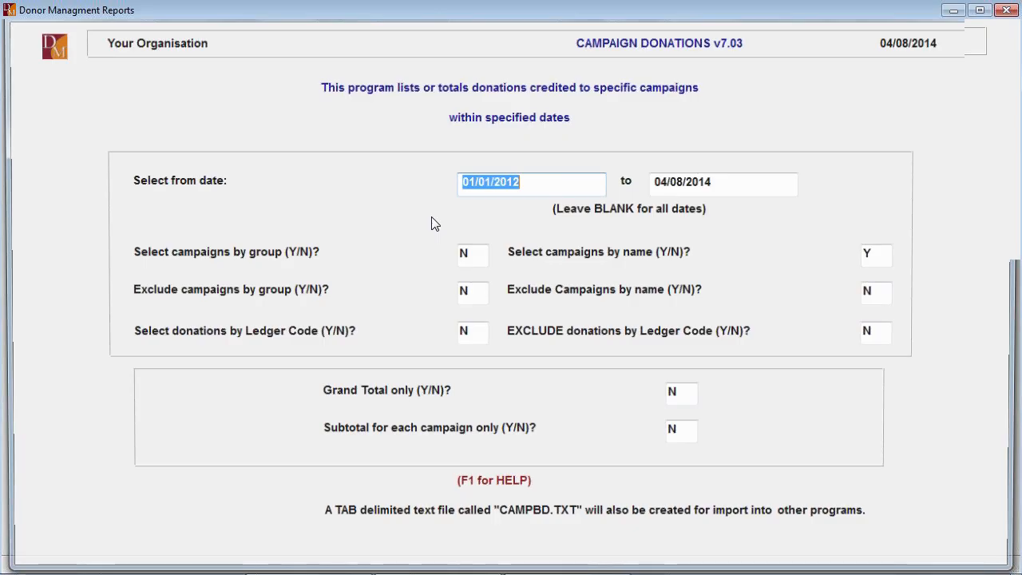
key(Escape)
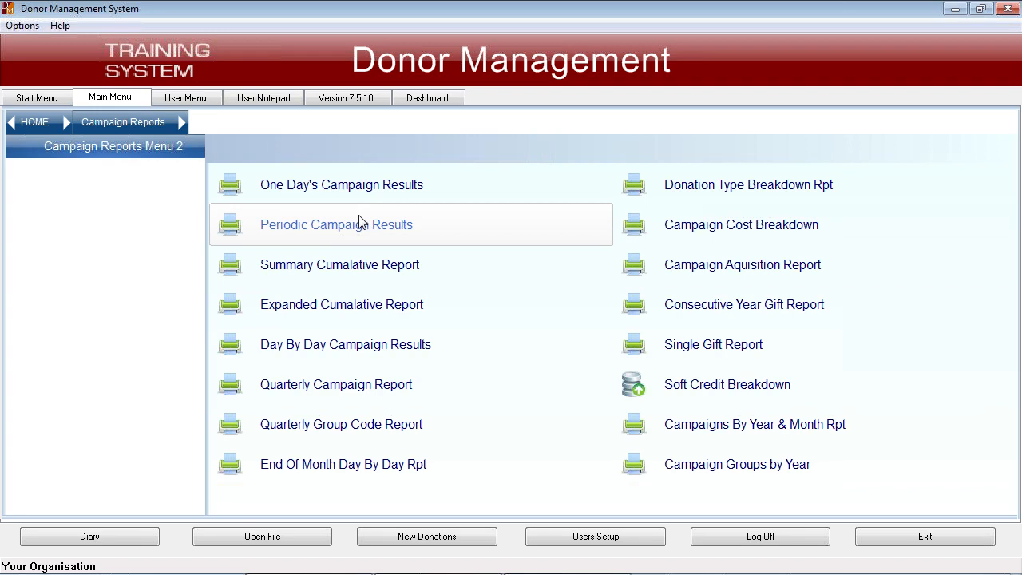
- Open the Summary Cumulative Report and exclude campaigns closed prior to 01/01/2014
click(342, 268)
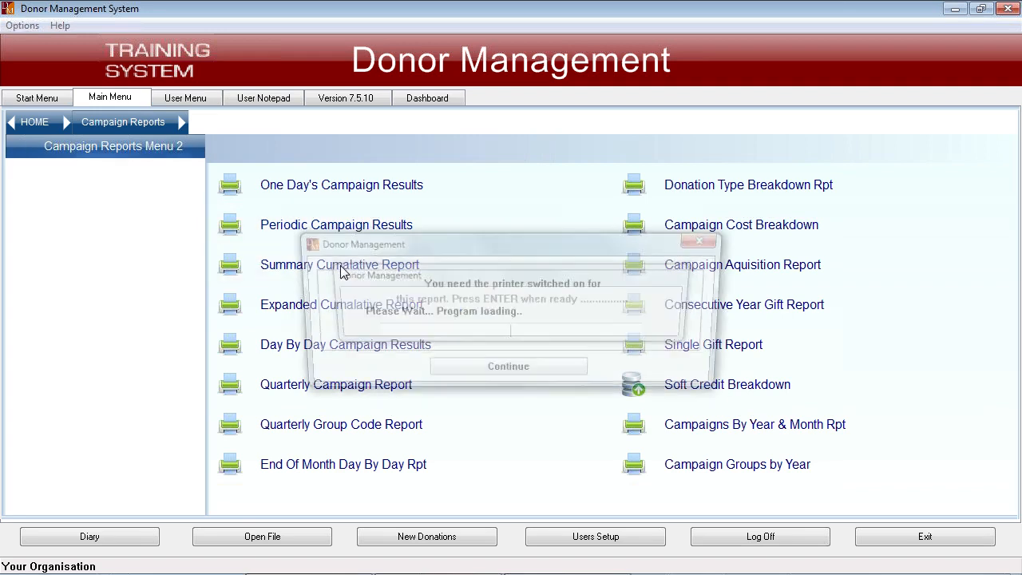
click(471, 374)
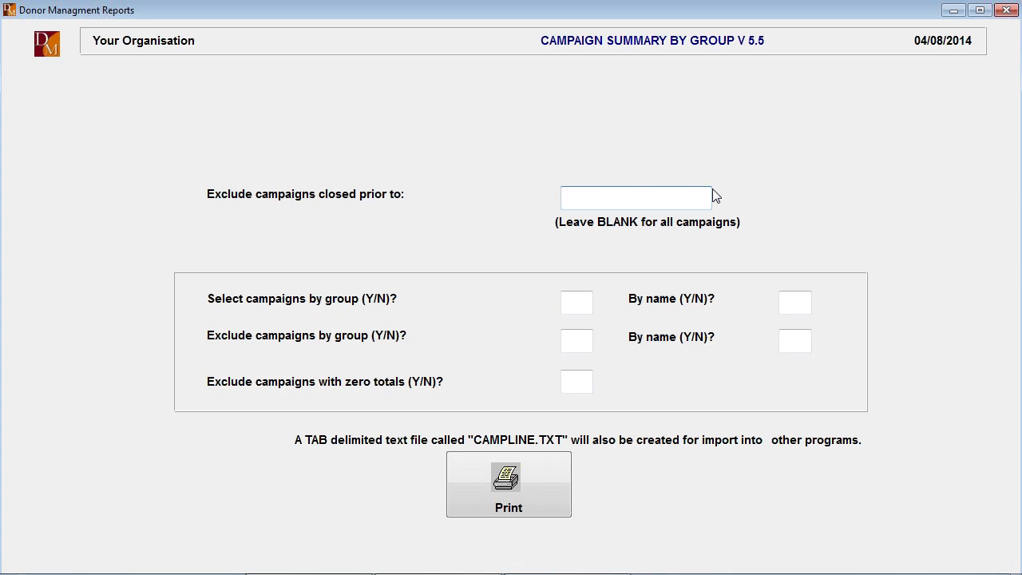
text(010114)
key(Tab)
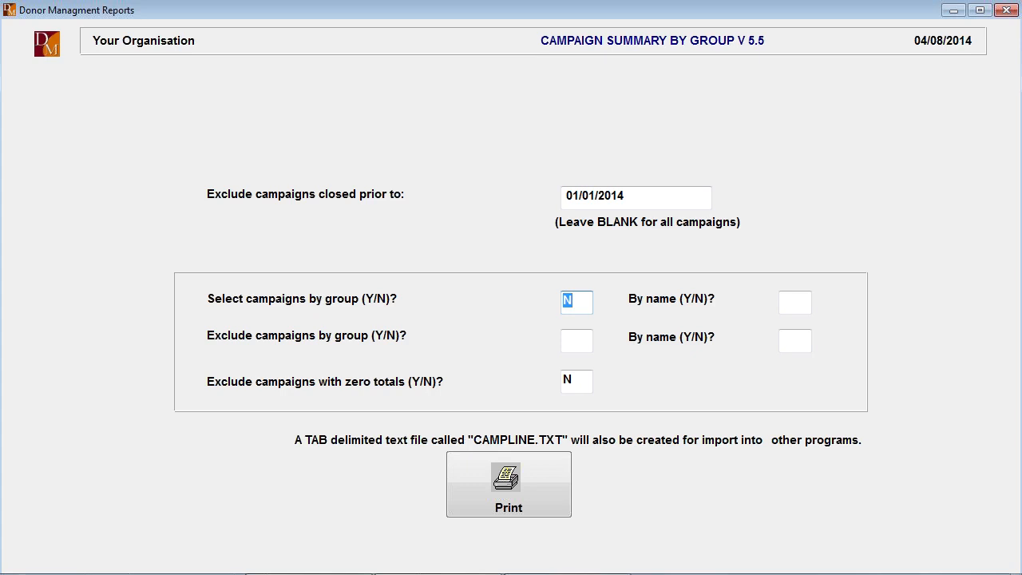
text(Y)
key(Tab)
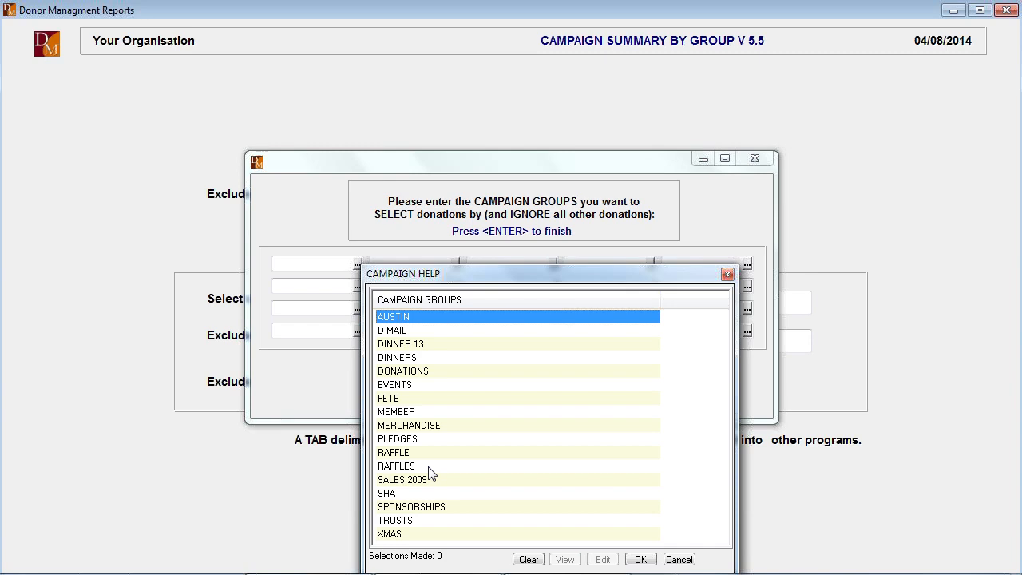
key(Escape)
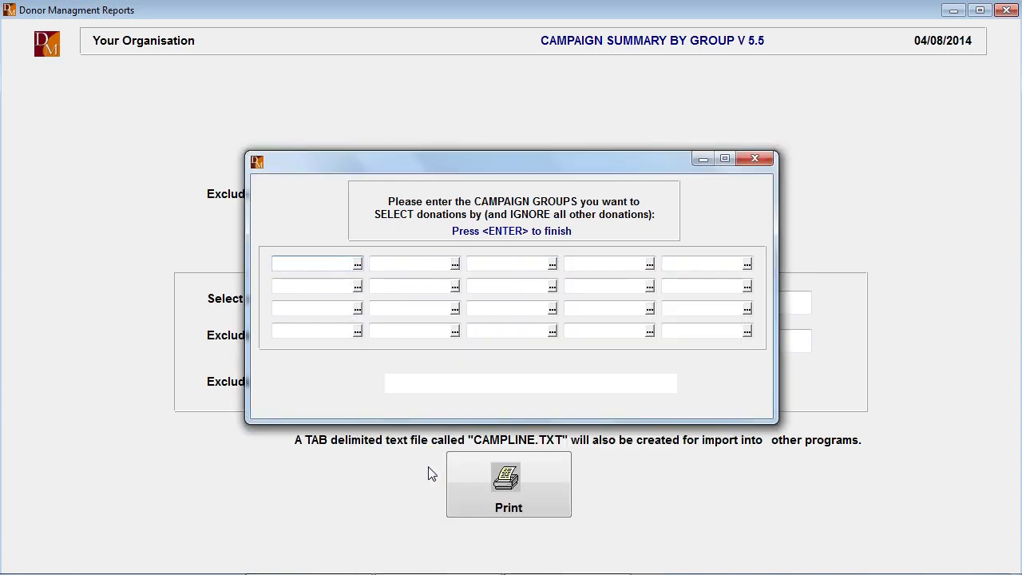
key(Return)
key(shift+Tab)
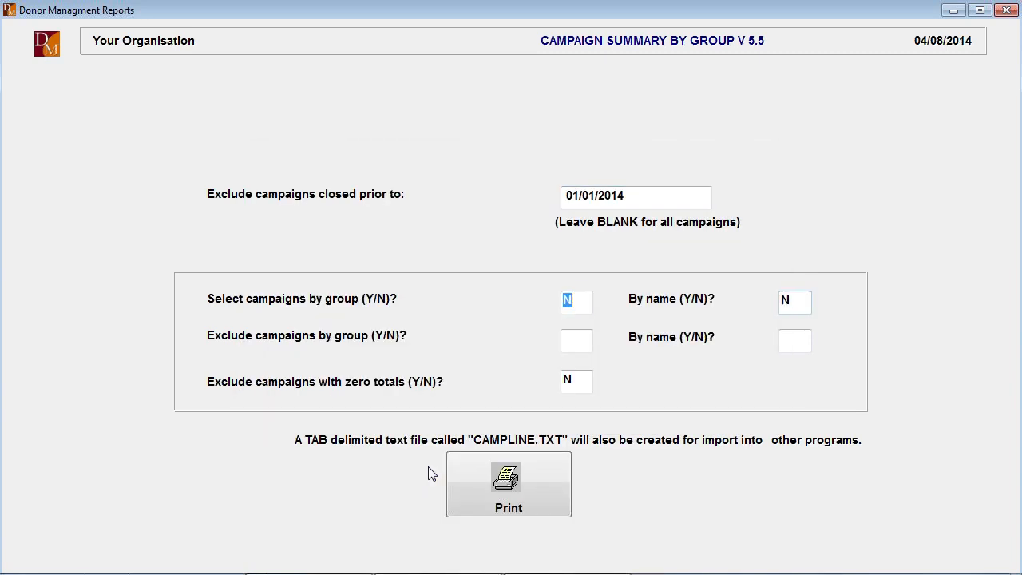
text(N)
- Keep the remaining filters and the zero totals exclusion at N, preview the campaign summary by group, and review it through the grand total
key(Tab)
key(Tab)
key(Tab)
key(Tab)
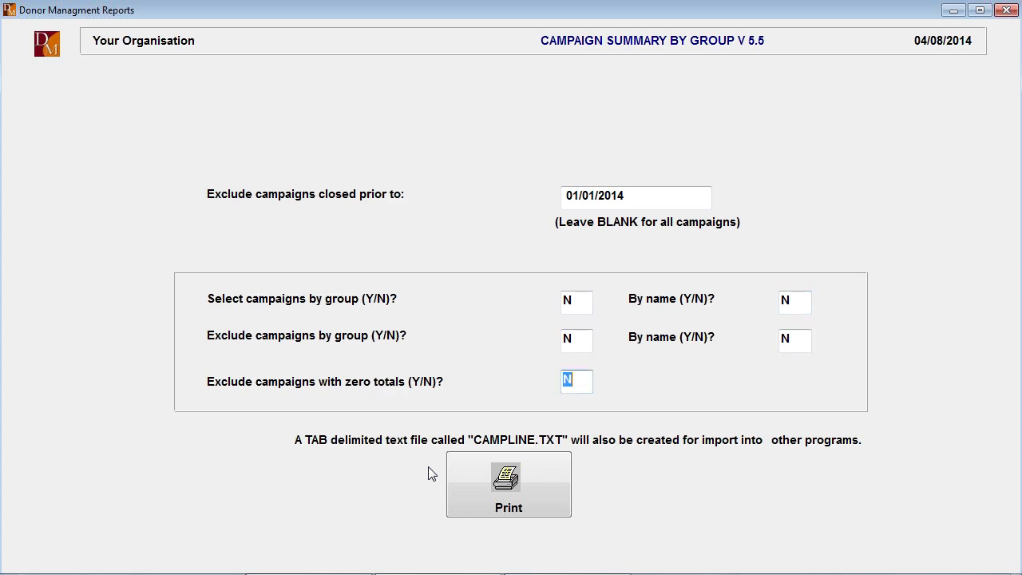
key(Return)
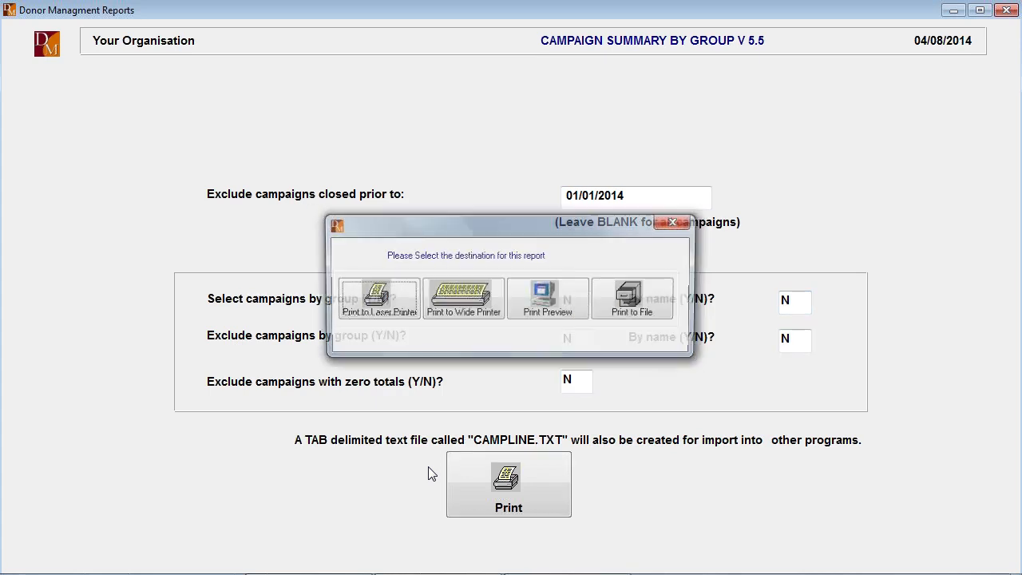
click(549, 300)
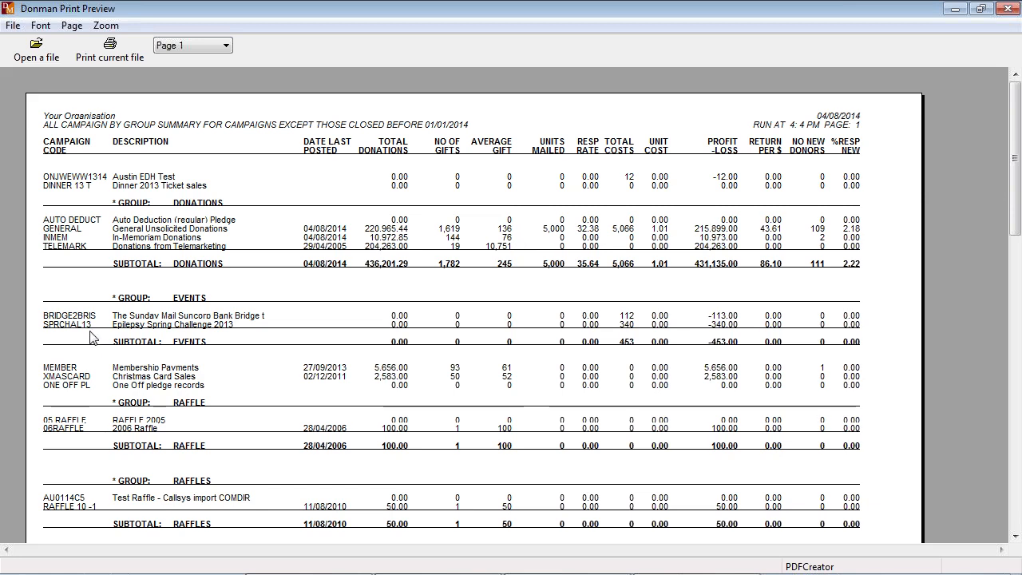
scroll(310, 432, down, 1)
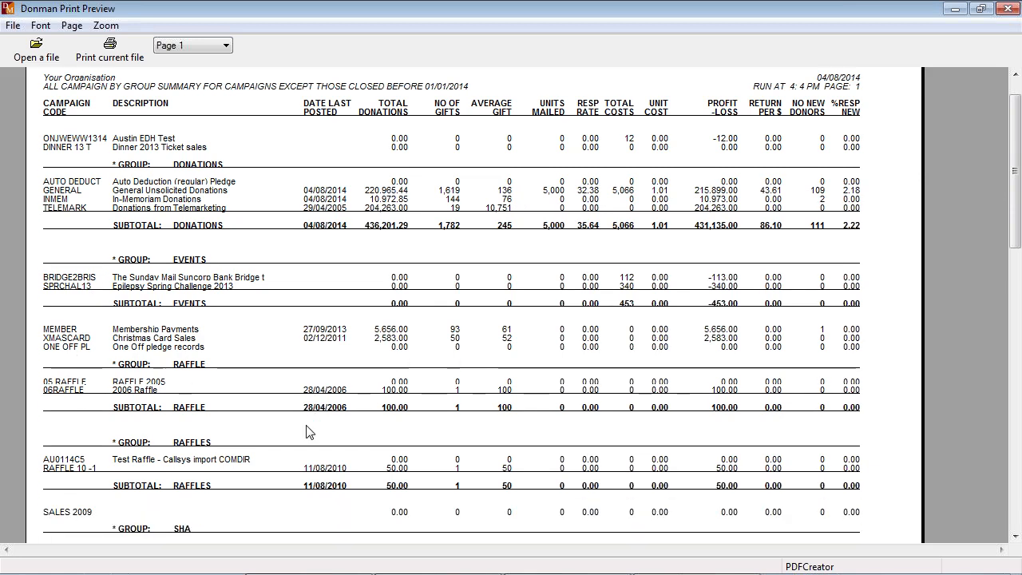
scroll(310, 432, down, 7)
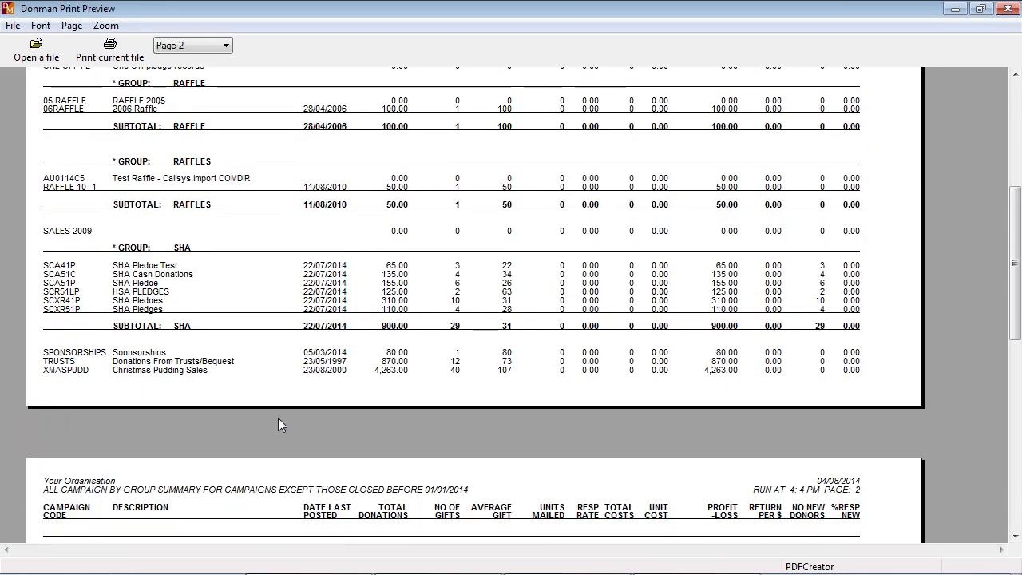
scroll(276, 423, down, 10)
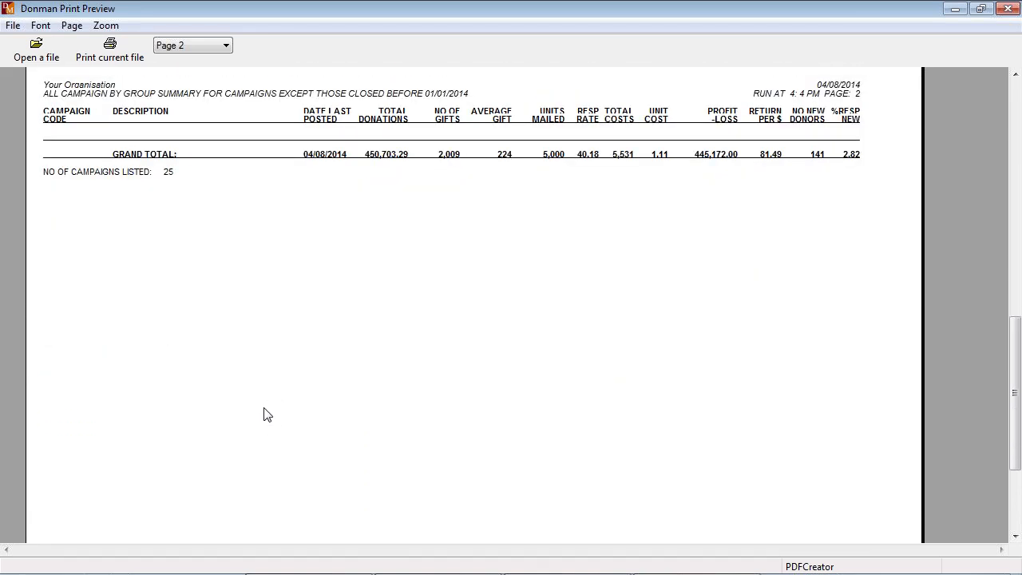
scroll(268, 415, up, 1)
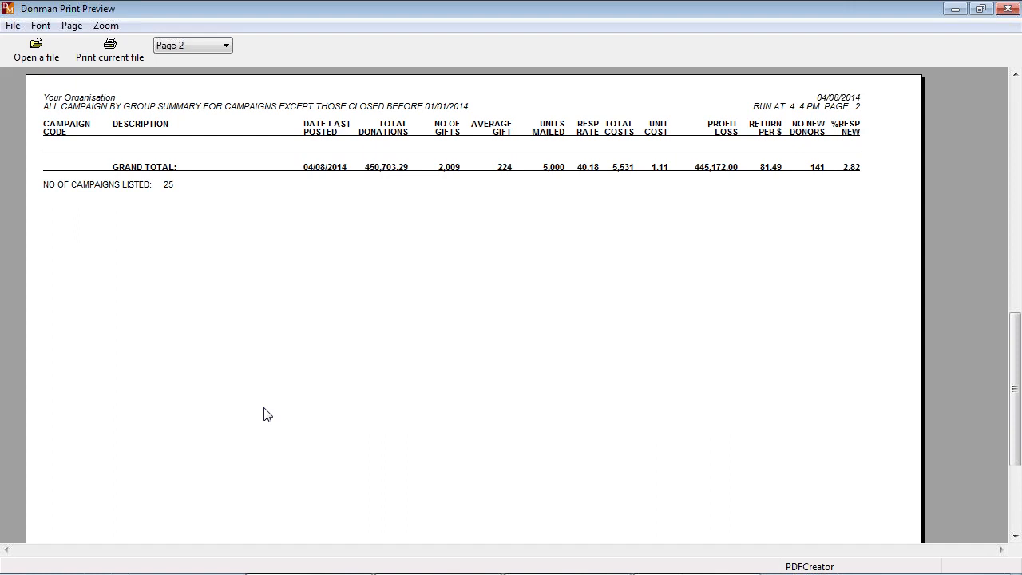
scroll(267, 415, up, 1)
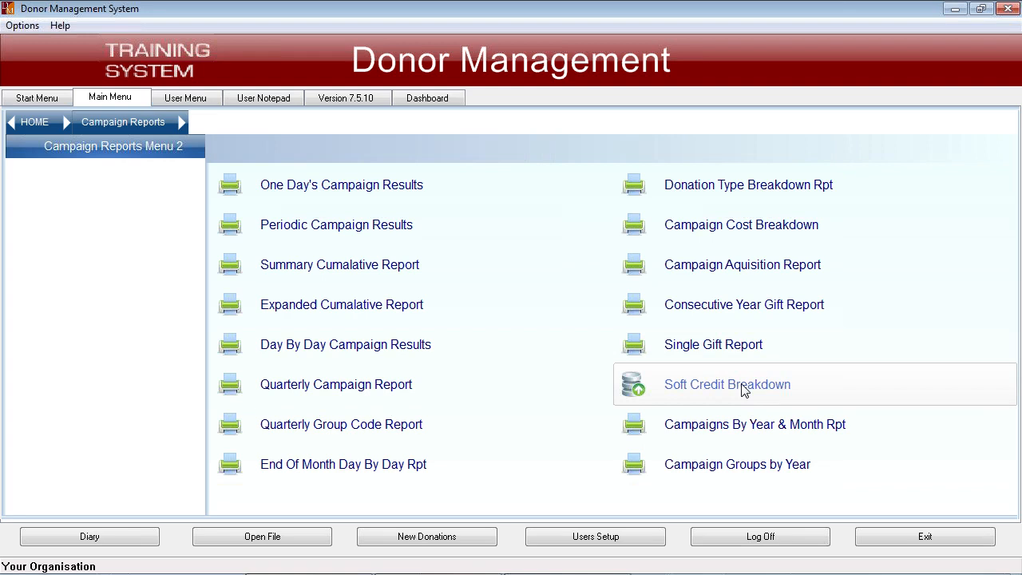
- Open the Ledger Breakdown Report and keep the ledger code selection and all campaign selection and exclusion filters at N
click(30, 122)
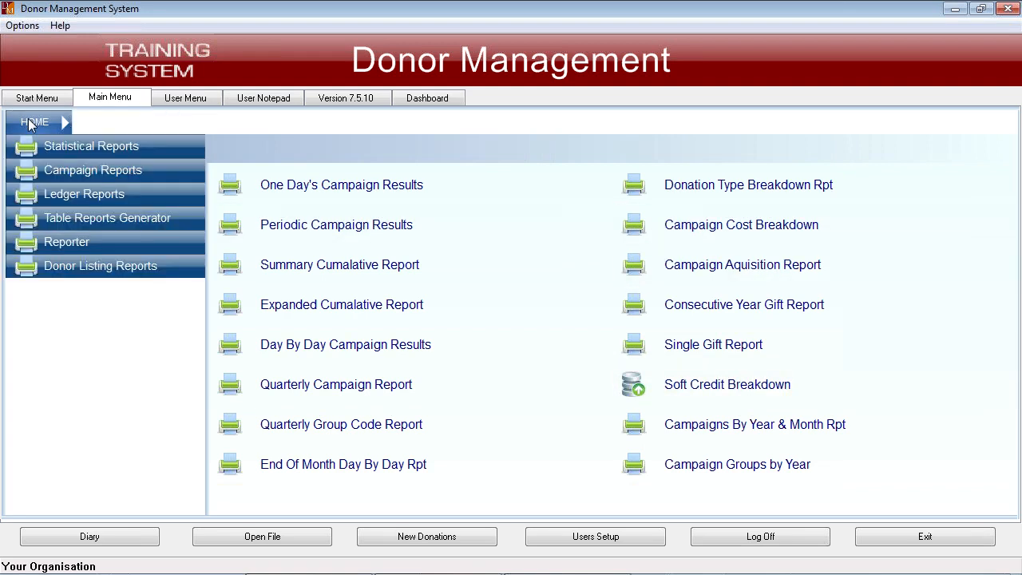
click(144, 192)
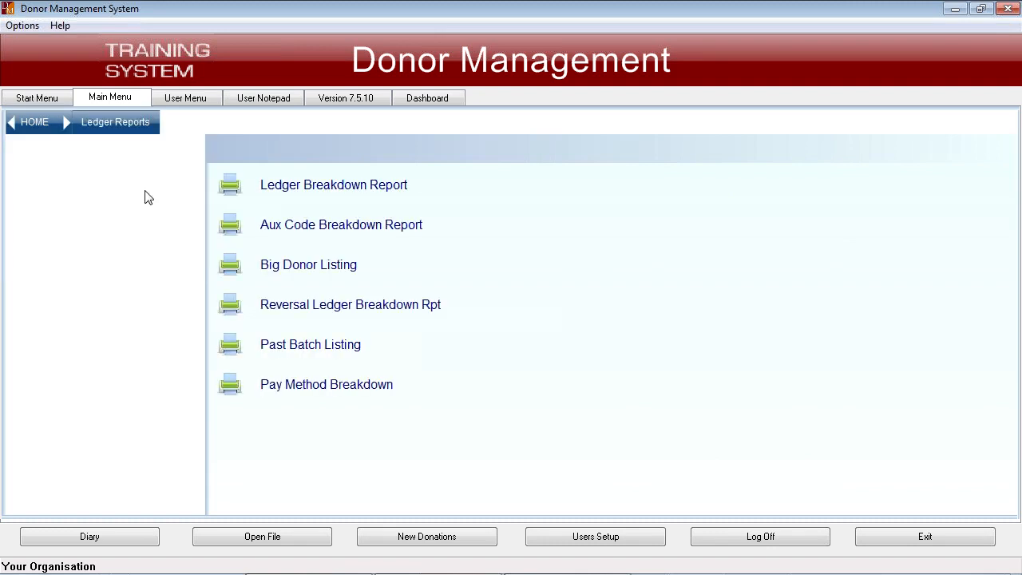
click(349, 189)
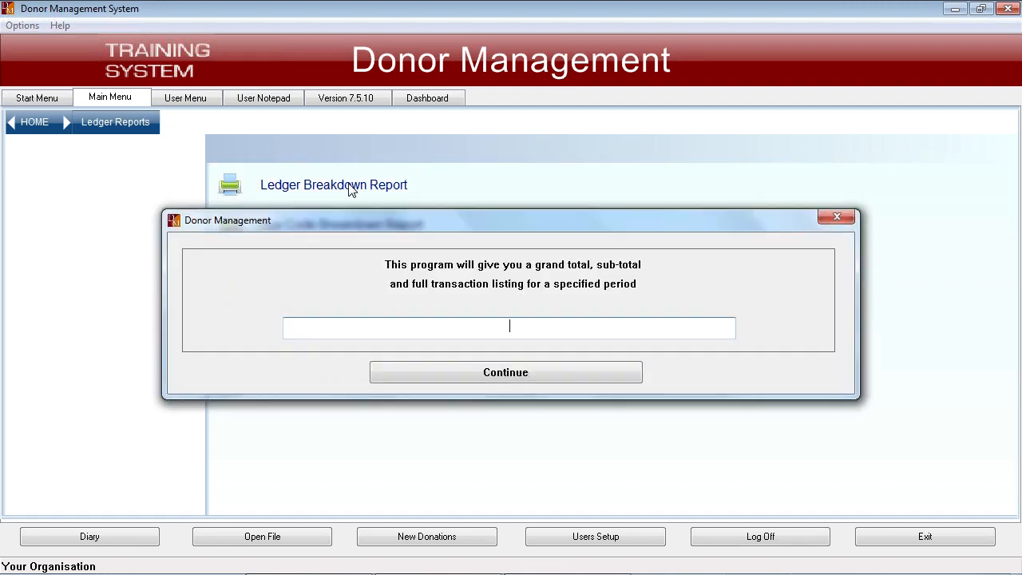
click(477, 374)
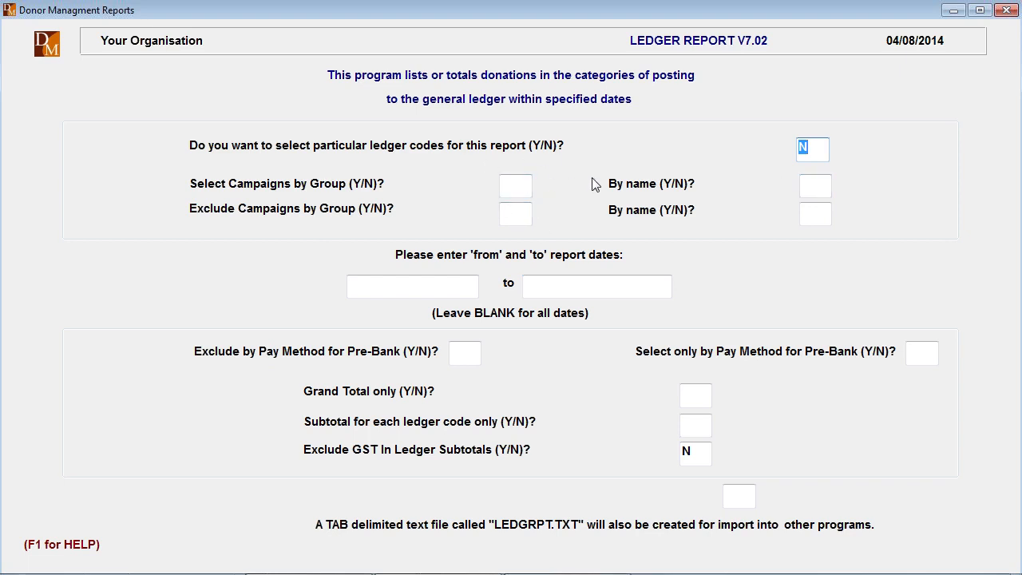
key(Return)
key(Return)
key(Return)
key(Return)
key(Return)
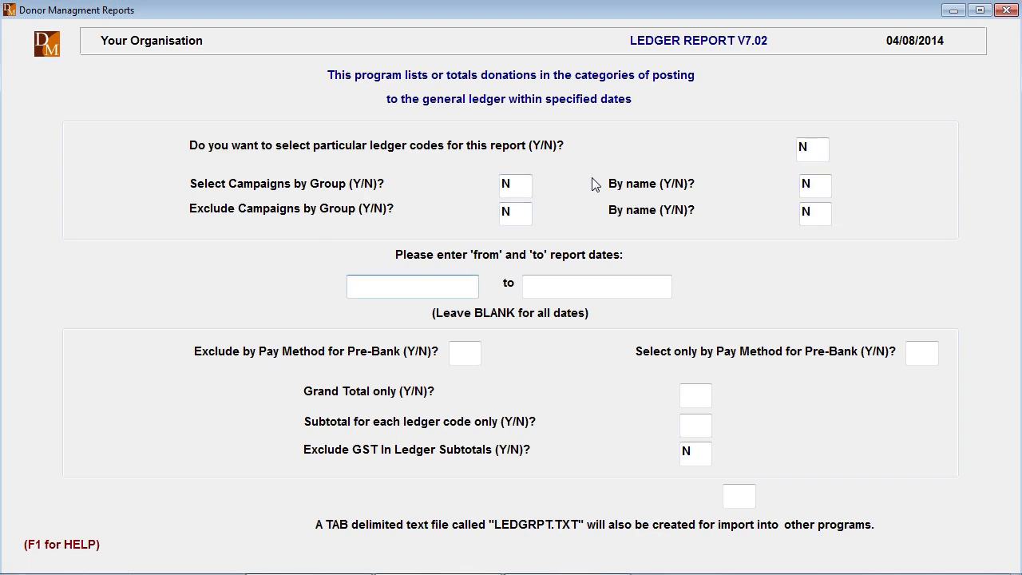
- Set the ledger report period from 01/01/2012 to today's date, 04/08/2014
text(010112)
key(Tab)
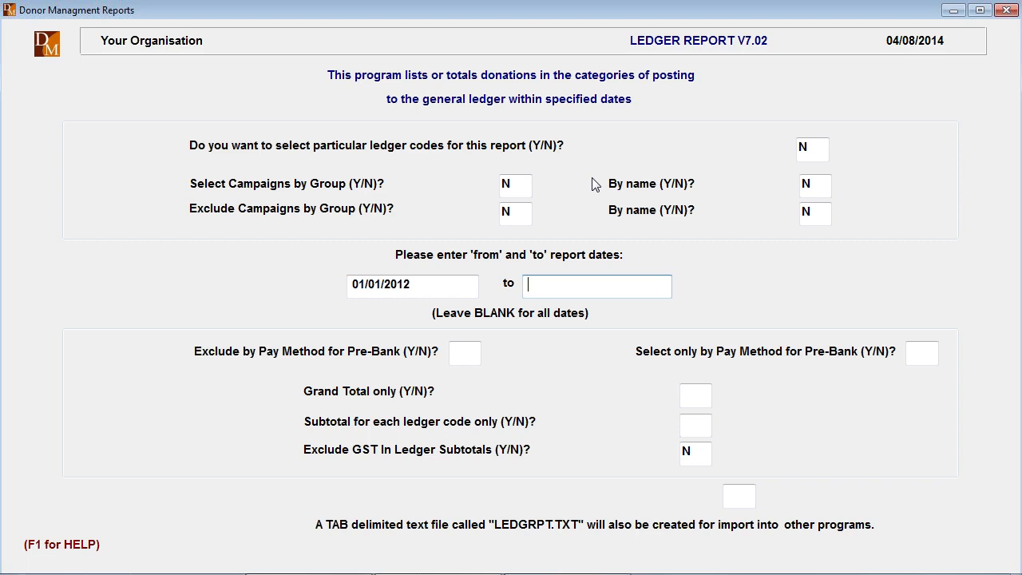
text(t)
key(Tab)
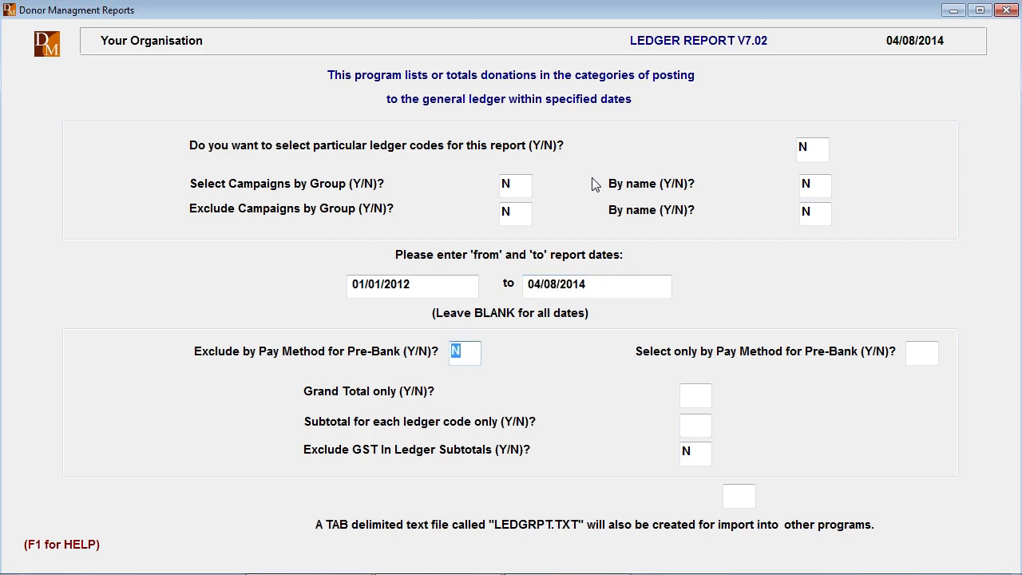
- Keep the pay method filters and Grand Total only at N, set Subtotal for each ledger code only to Y, and preview the subtotal report
key(Tab)
key(Tab)
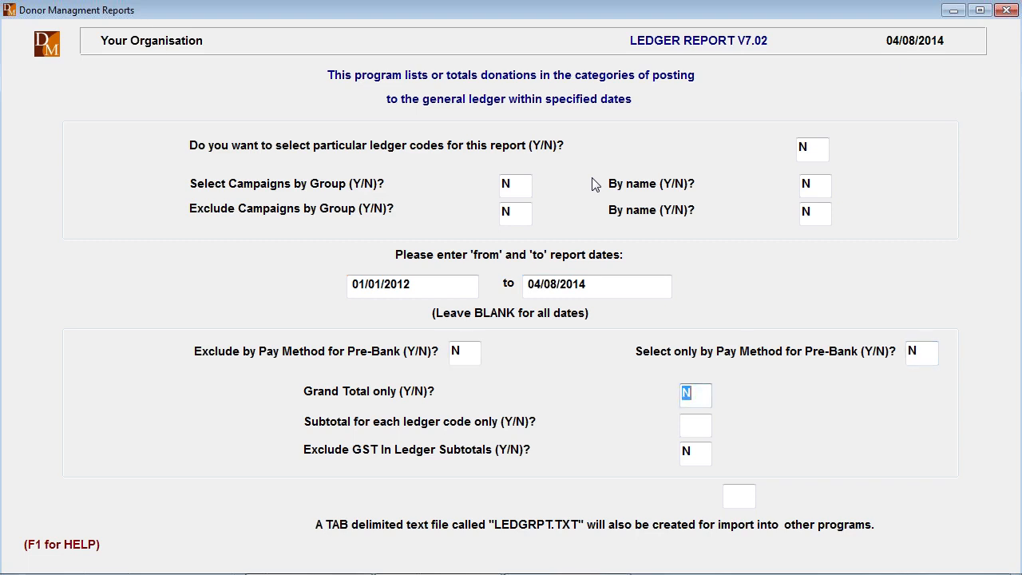
key(Tab)
text(Y)
key(Return)
key(Return)
key(Tab)
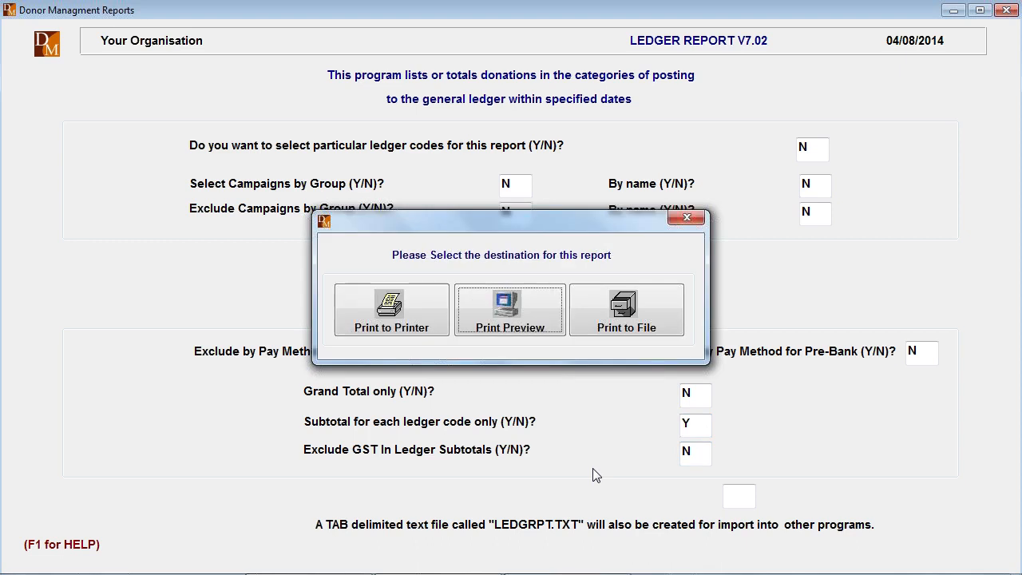
key(Return)
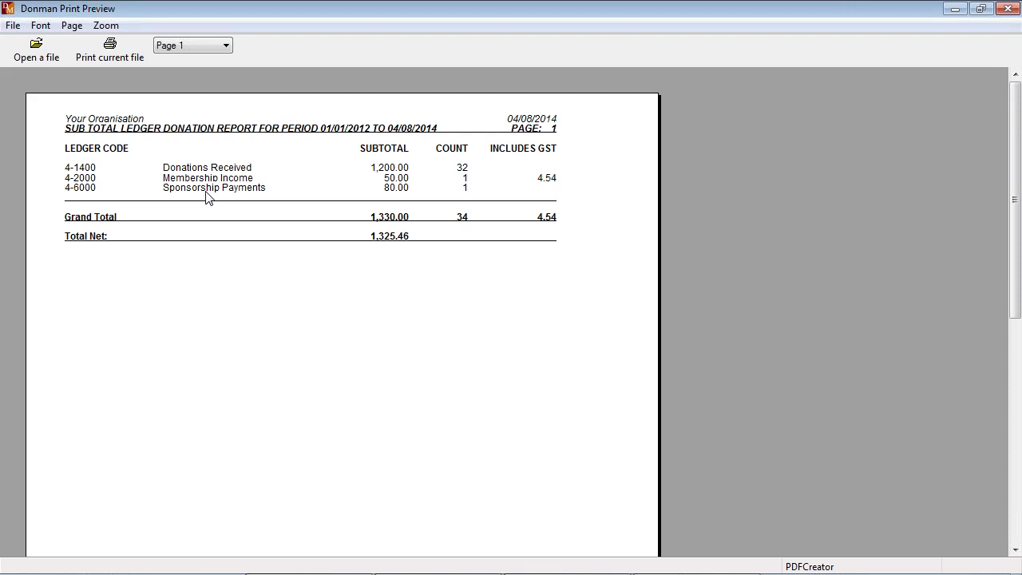
key(Escape)
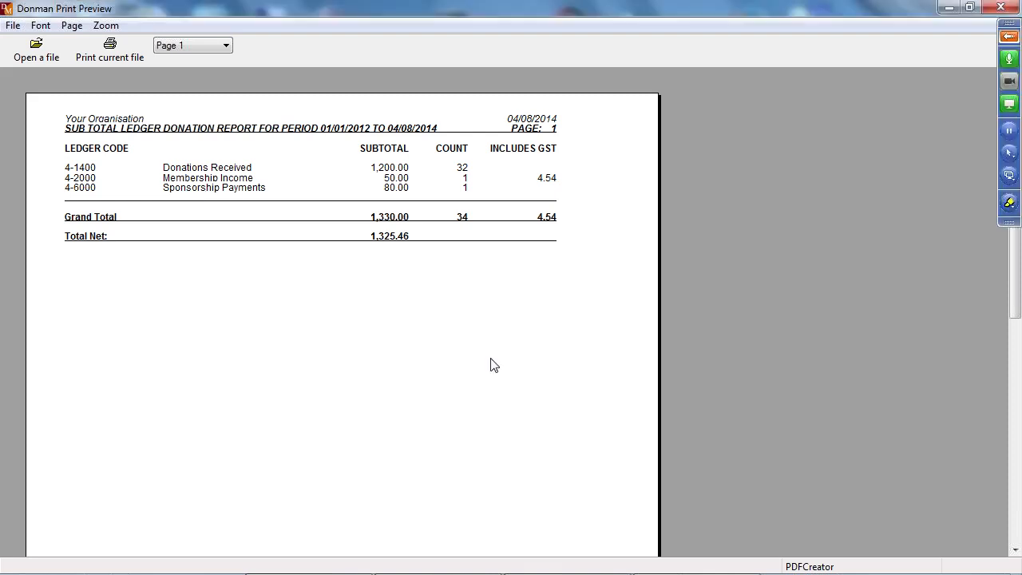
- Set Subtotal for each ledger code only to N, preview the full ledger donation report, and leave the report program
click(695, 426)
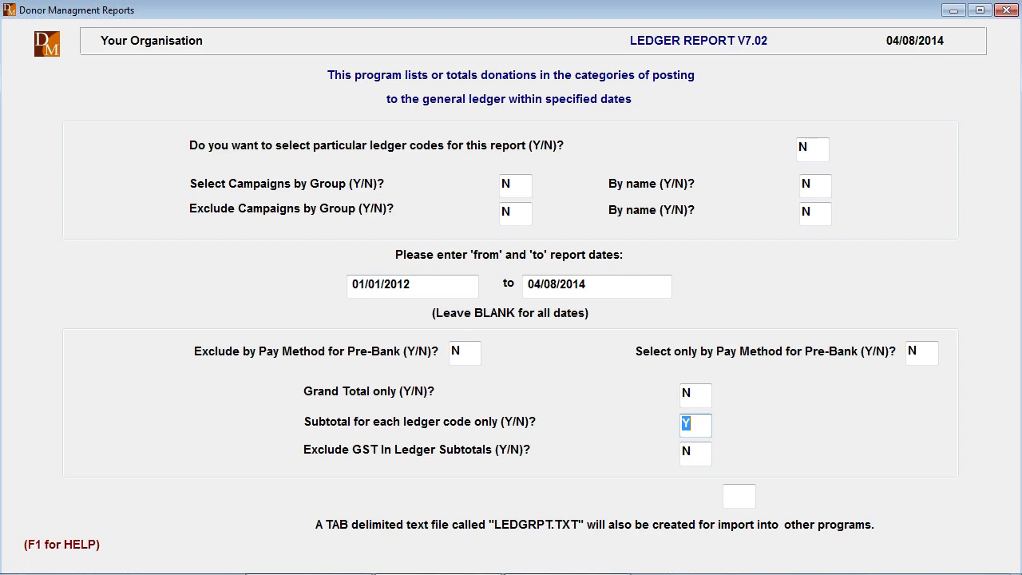
text(N)
key(Return)
key(Tab)
key(Return)
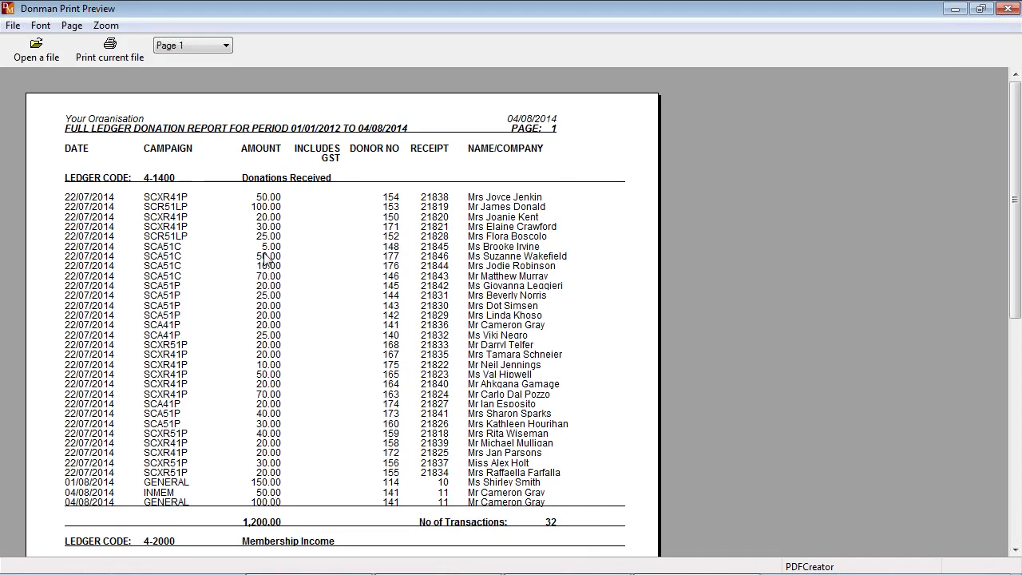
click(1007, 9)
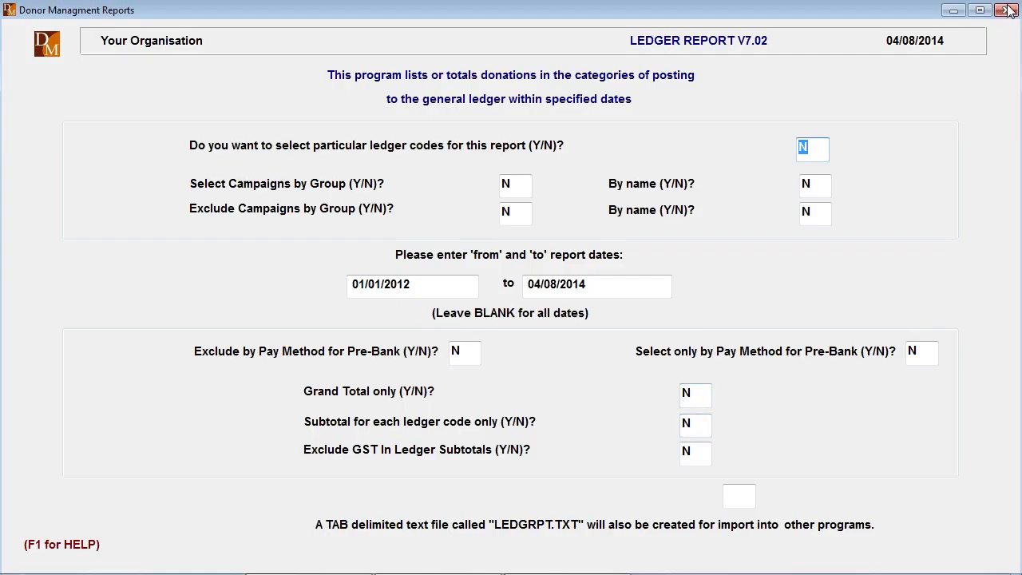
click(1008, 10)
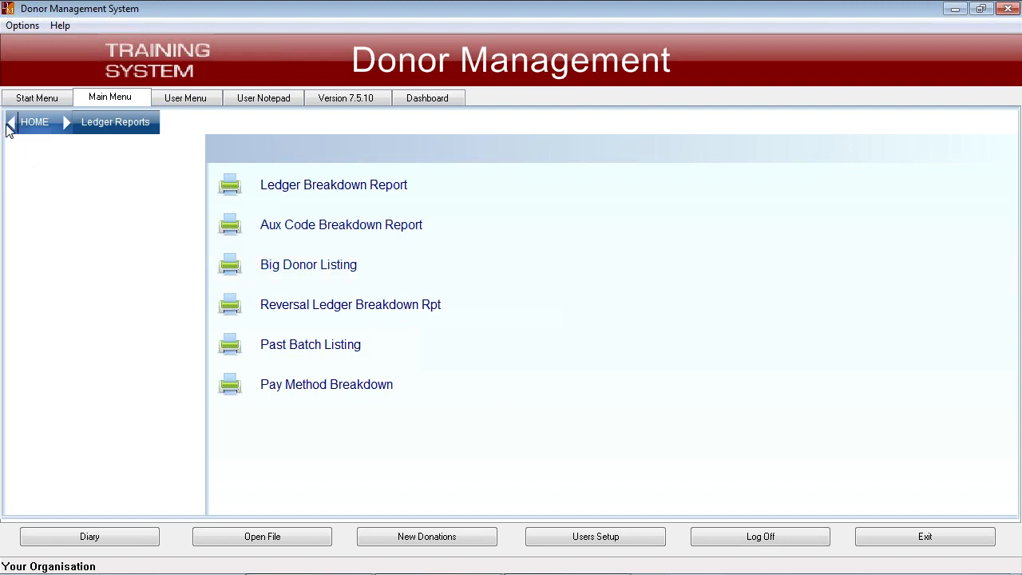
- Look through the available Statistical Reports and return to the main list of report categories
click(36, 124)
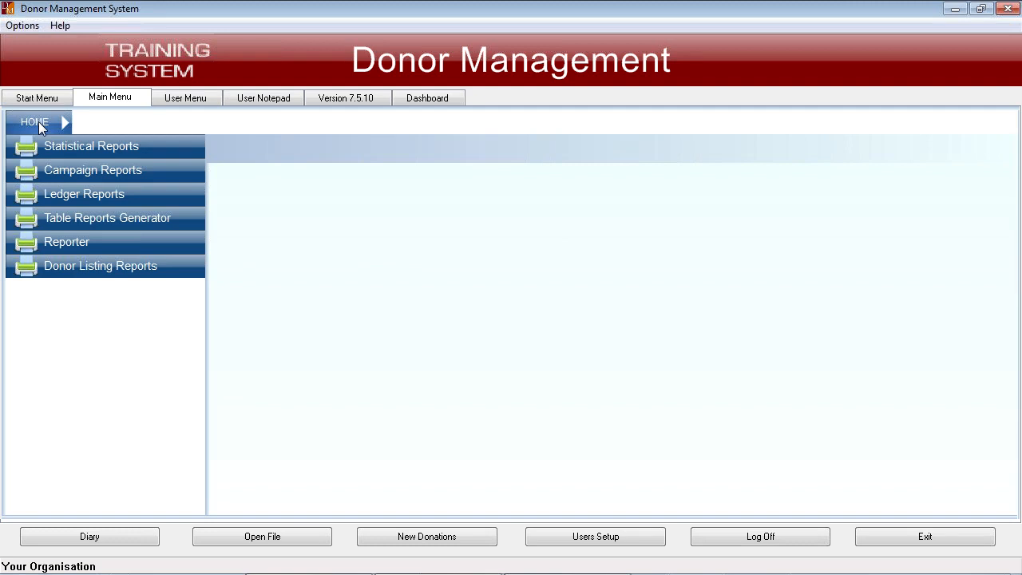
click(113, 147)
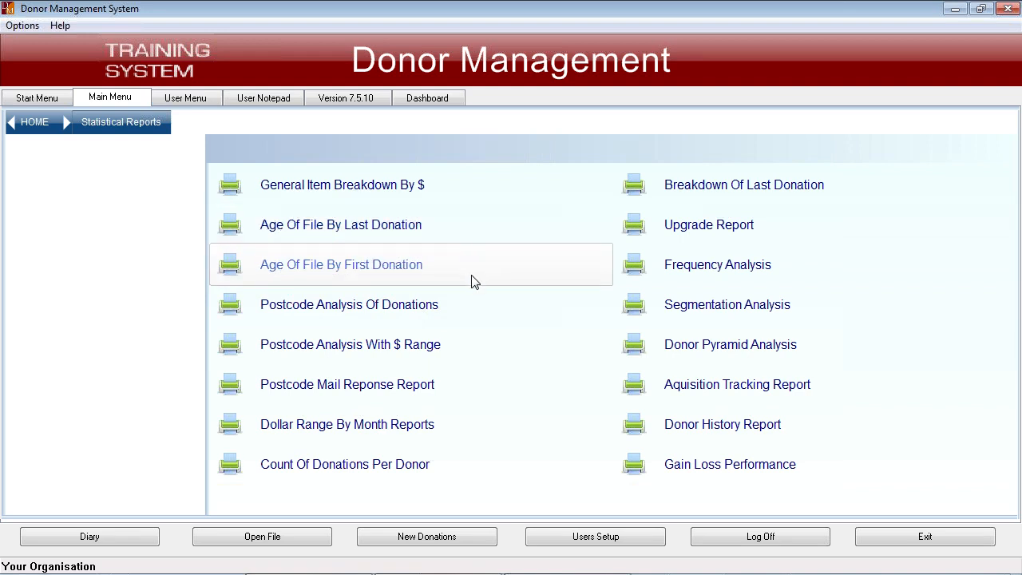
click(34, 124)
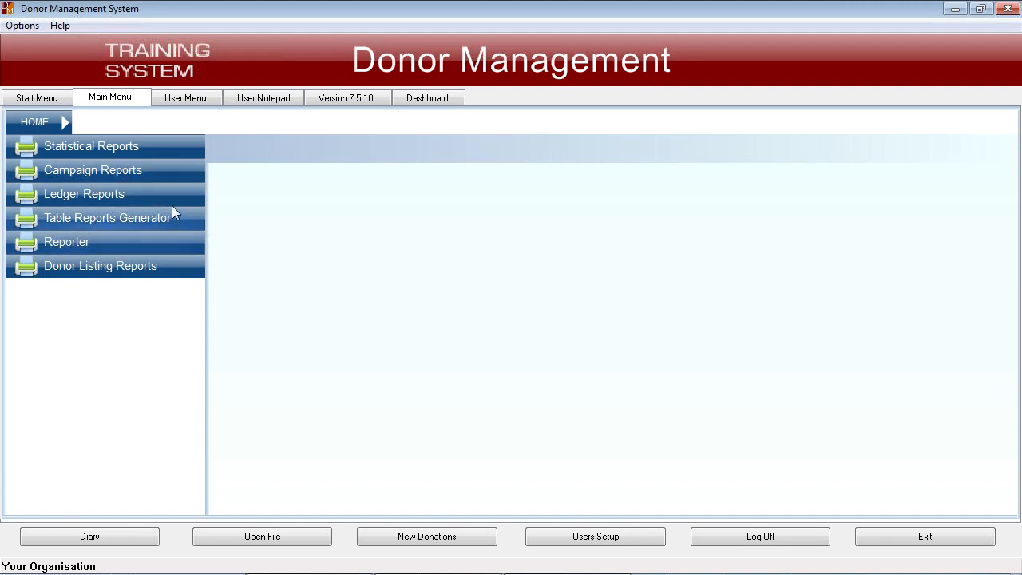
- Open Visual Reporter and use the DONATION data file, sorted by DONOR_NUMBER, DONATION_DATE, RECNUM
click(113, 242)
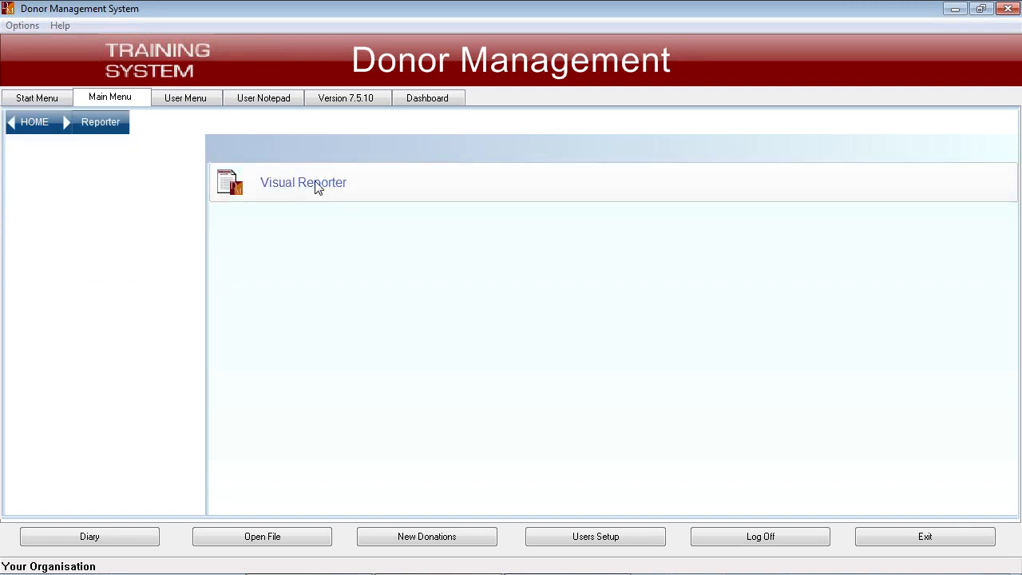
click(318, 187)
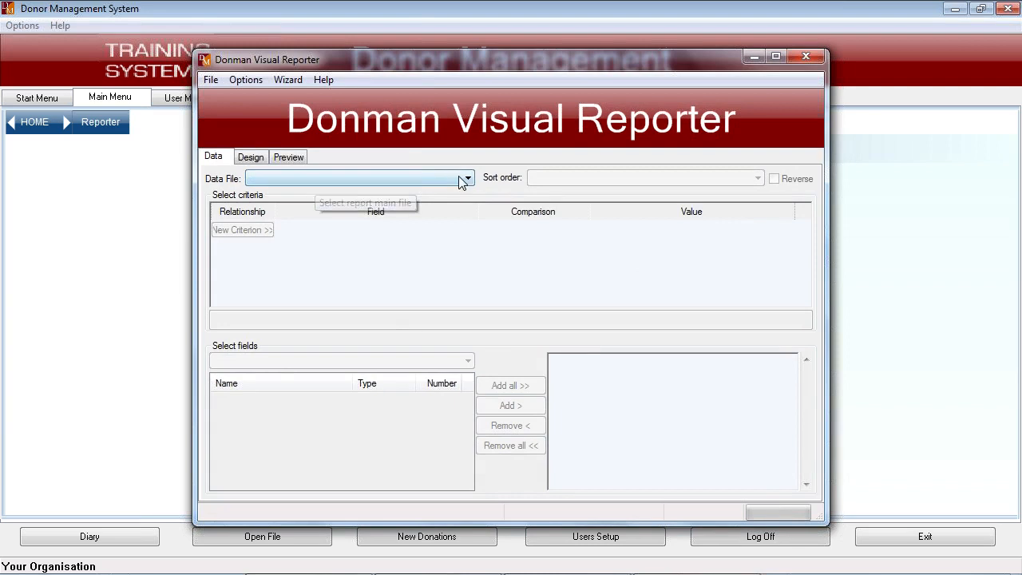
click(450, 179)
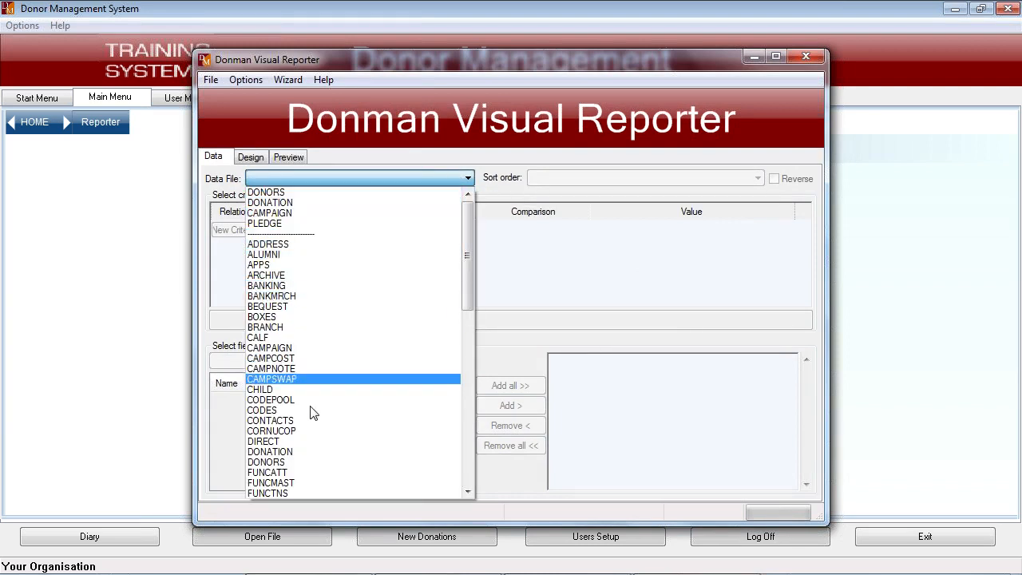
click(316, 209)
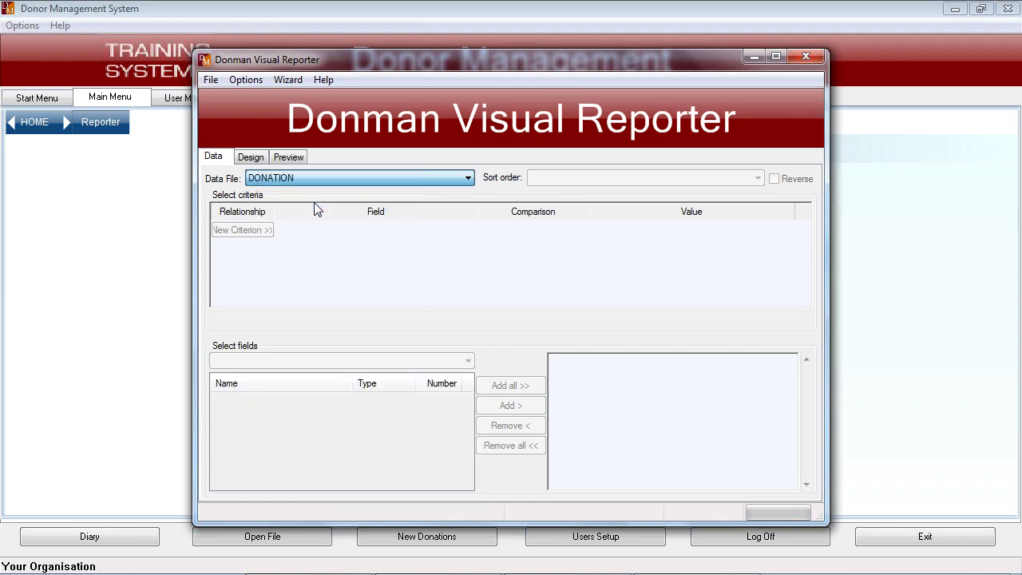
click(635, 177)
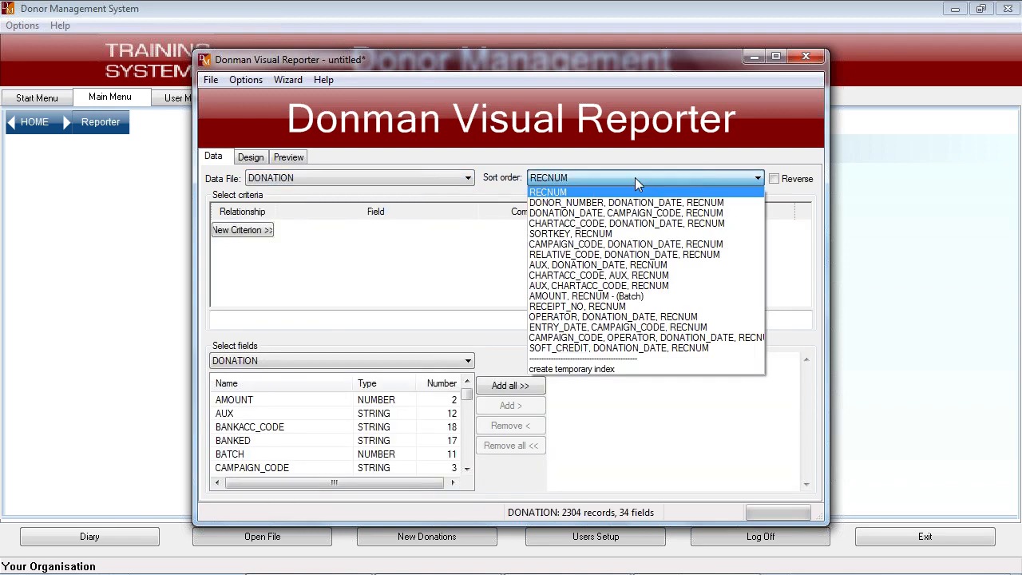
click(545, 203)
- Add a selection criterion on DONATION.DONATION_DATE with the comparison greater than or equal
click(262, 230)
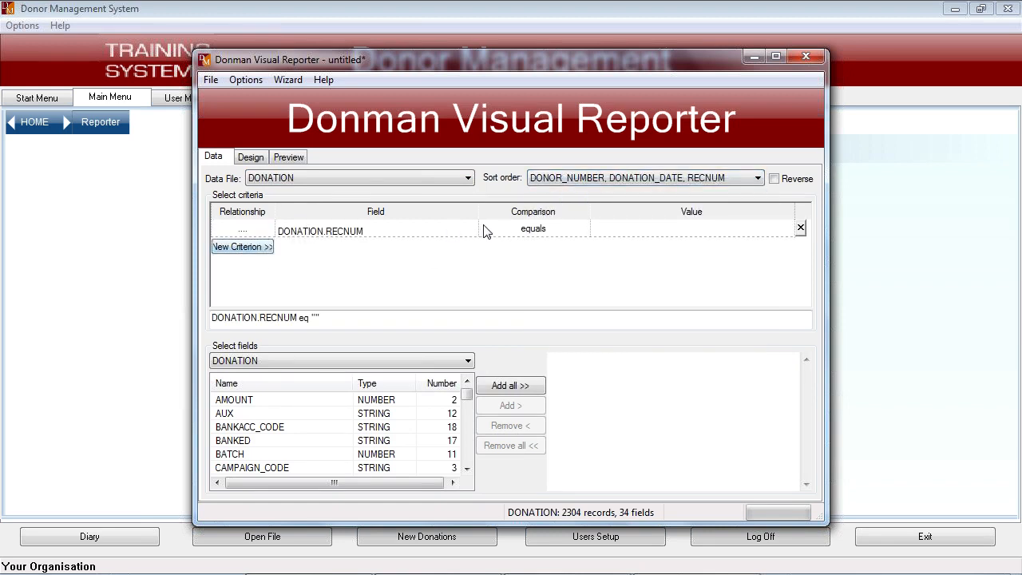
click(468, 229)
click(472, 229)
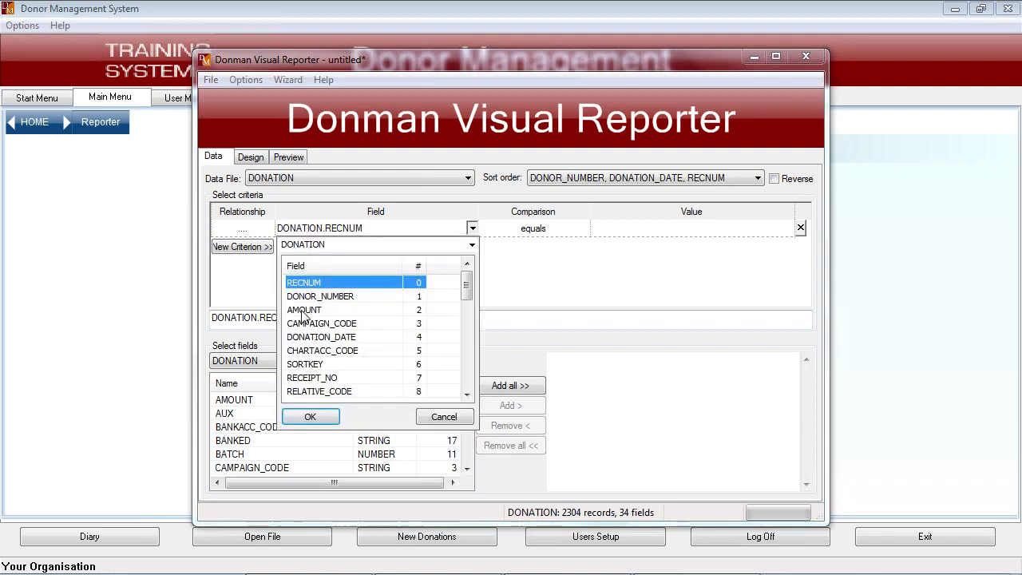
double_click(308, 337)
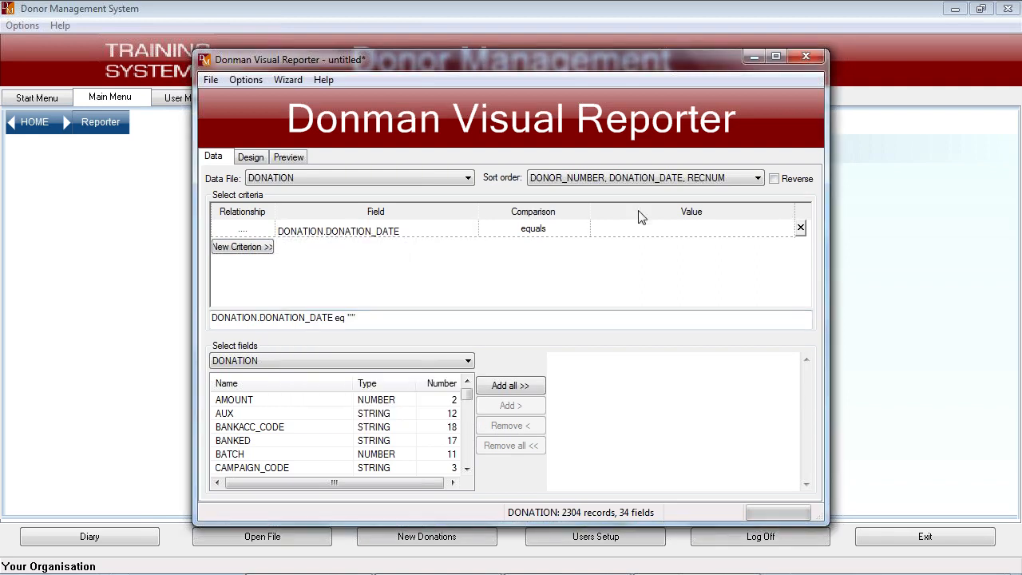
click(572, 229)
click(571, 230)
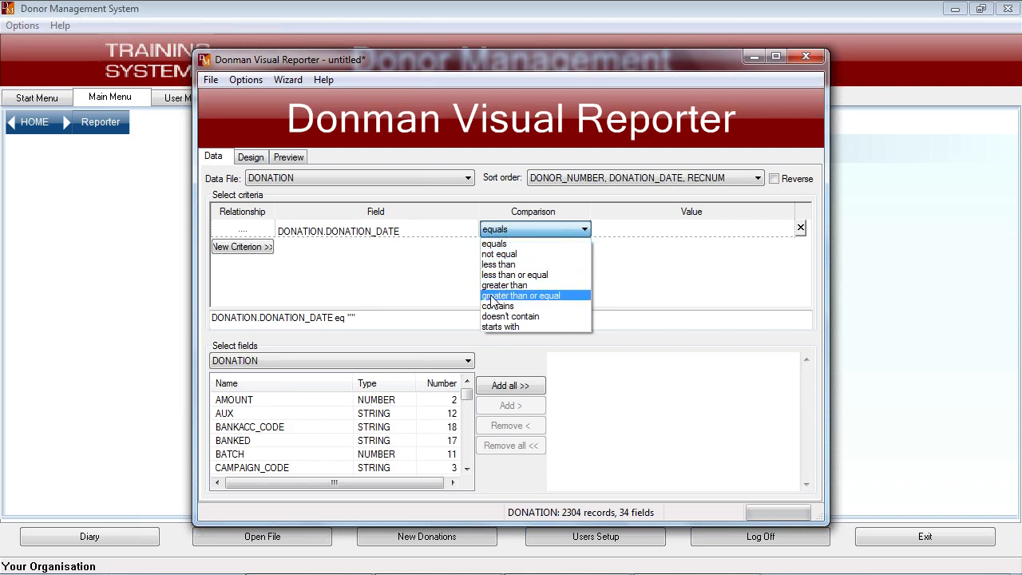
click(494, 300)
- Consult the date formula help and set the donation date criterion's value to 01/01/2010
click(604, 231)
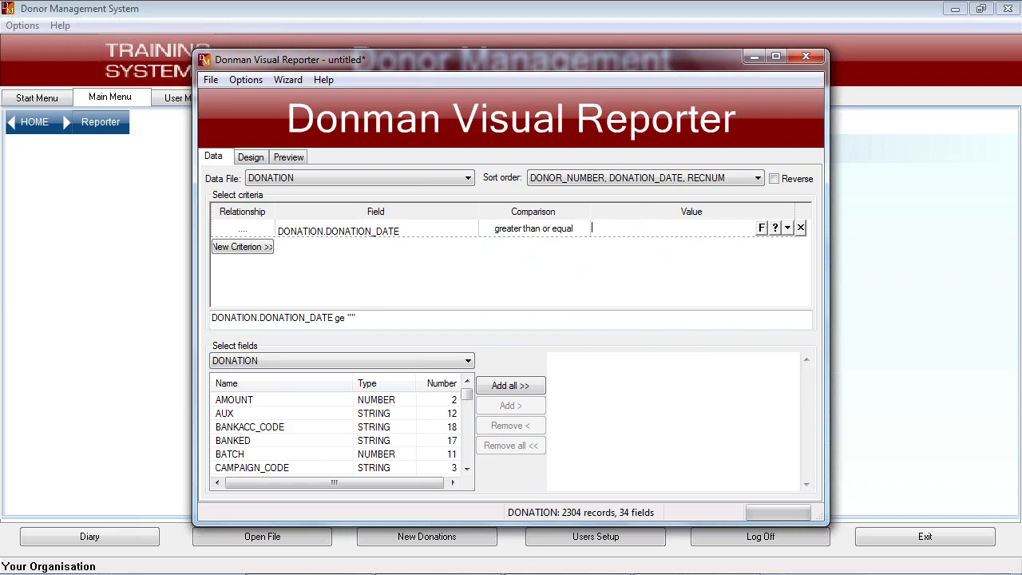
click(761, 228)
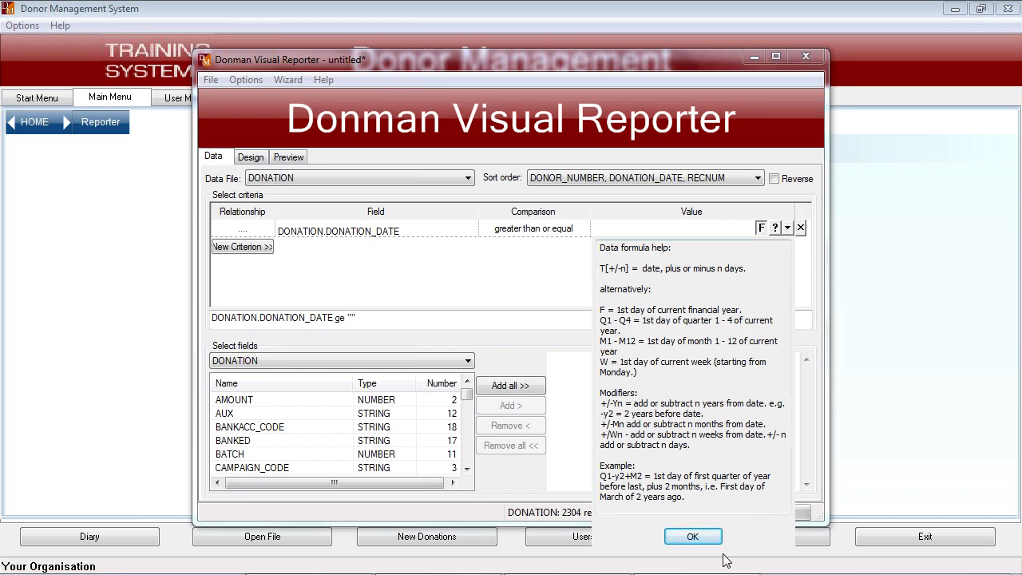
click(699, 533)
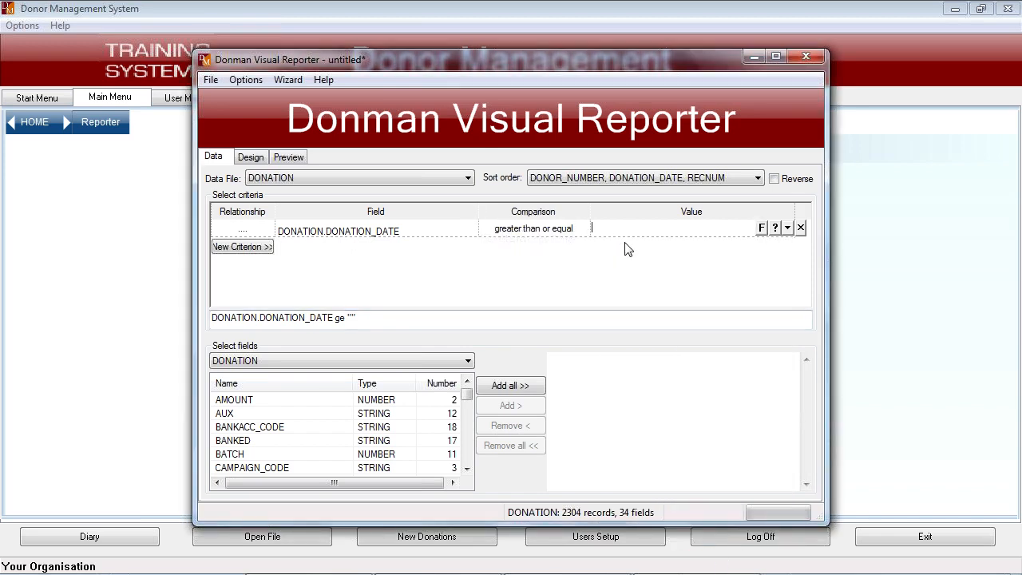
text(01)
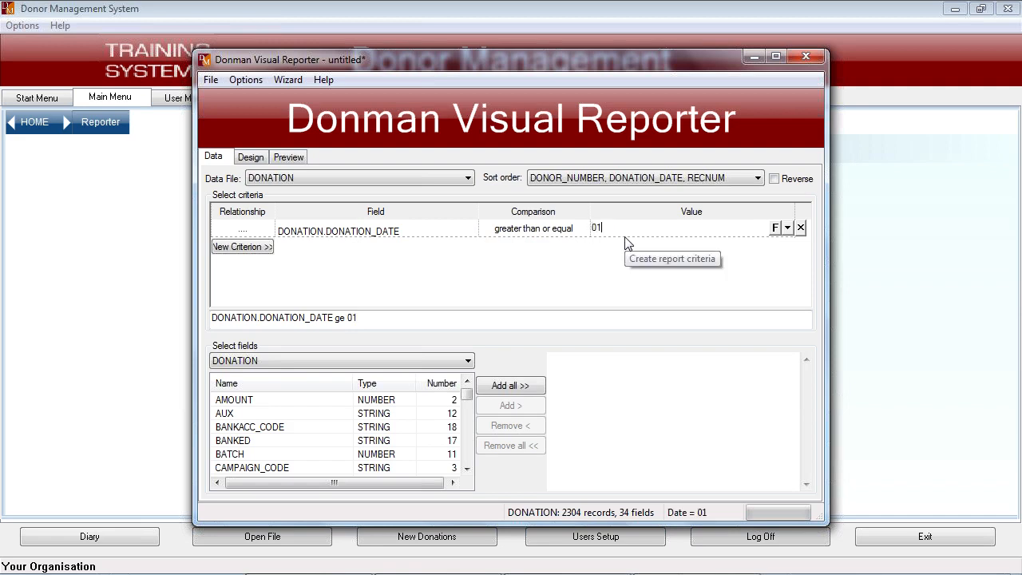
text(/01/2010)
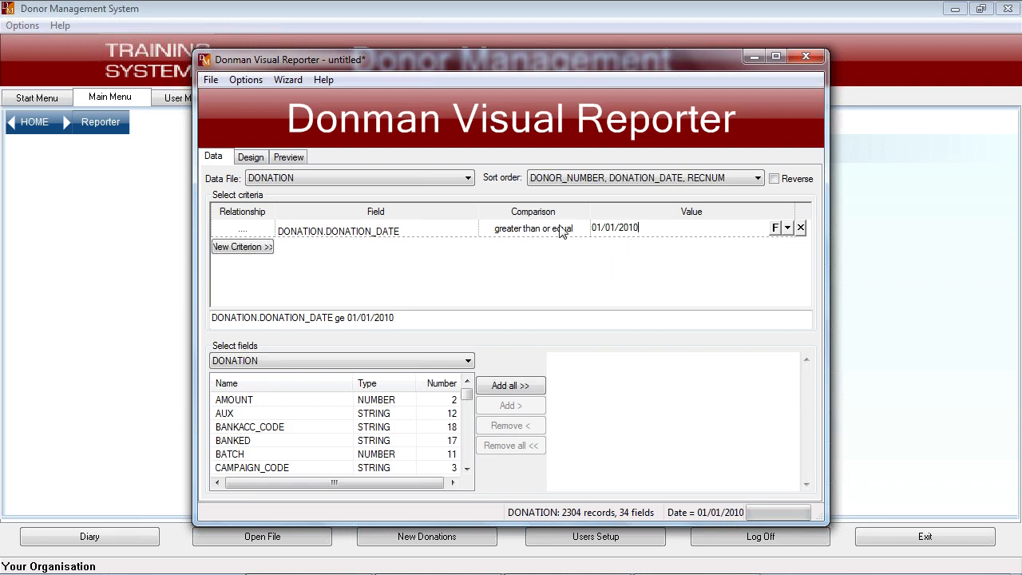
- Add a second criterion on DONATION.DONATION_DATE with the comparison less than, joined by and
click(250, 246)
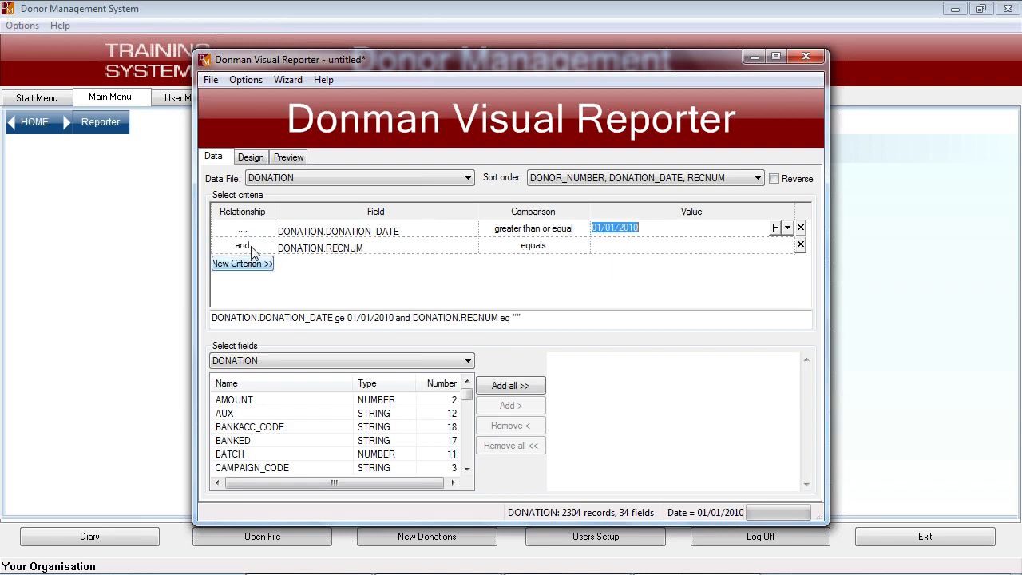
click(473, 245)
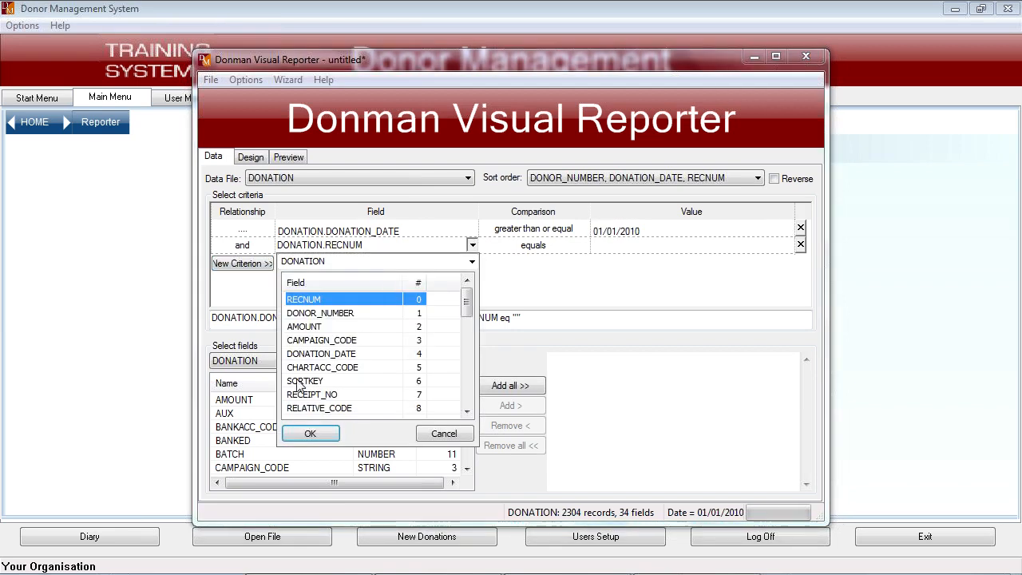
double_click(311, 354)
click(571, 249)
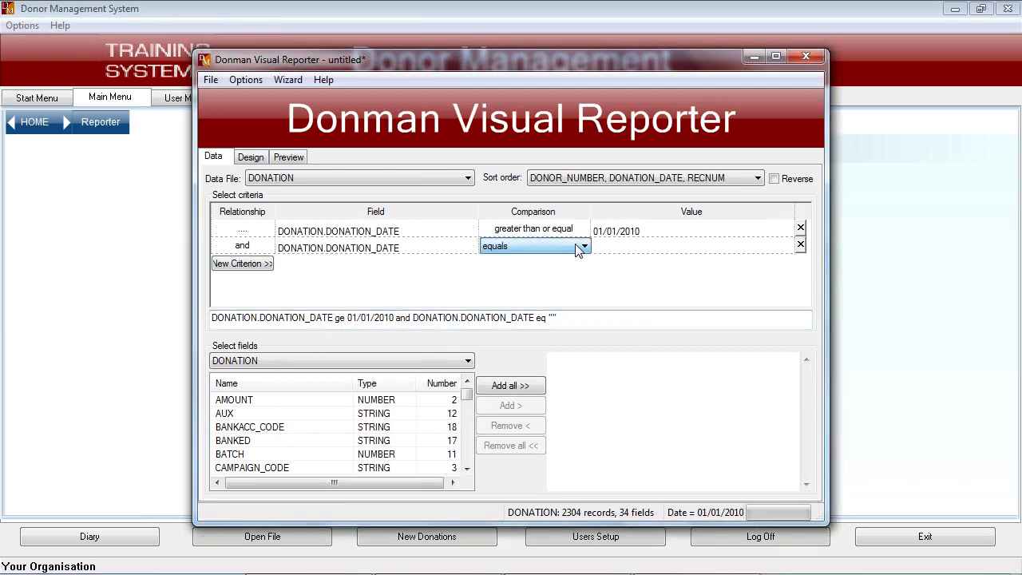
click(584, 247)
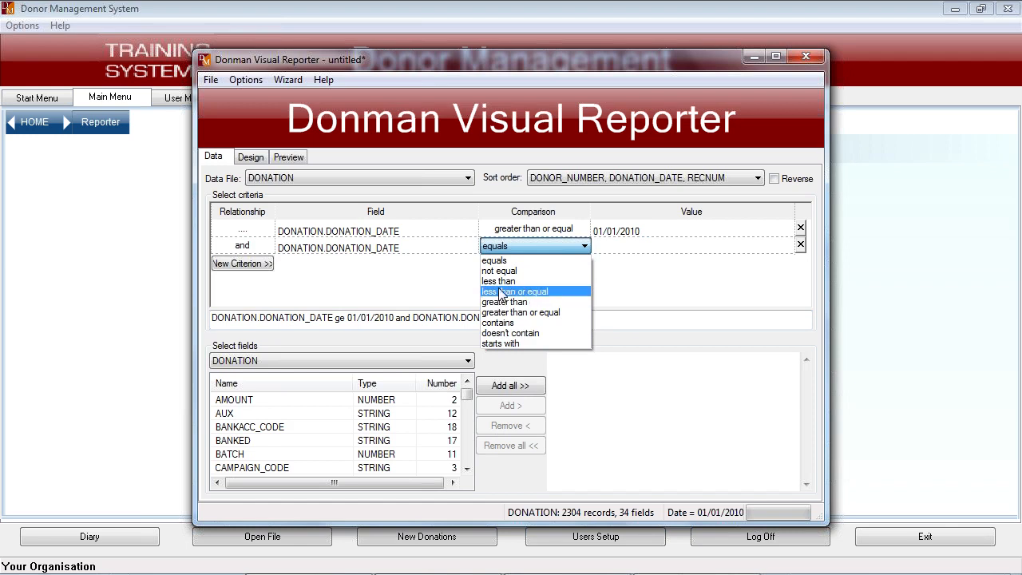
click(498, 281)
click(607, 246)
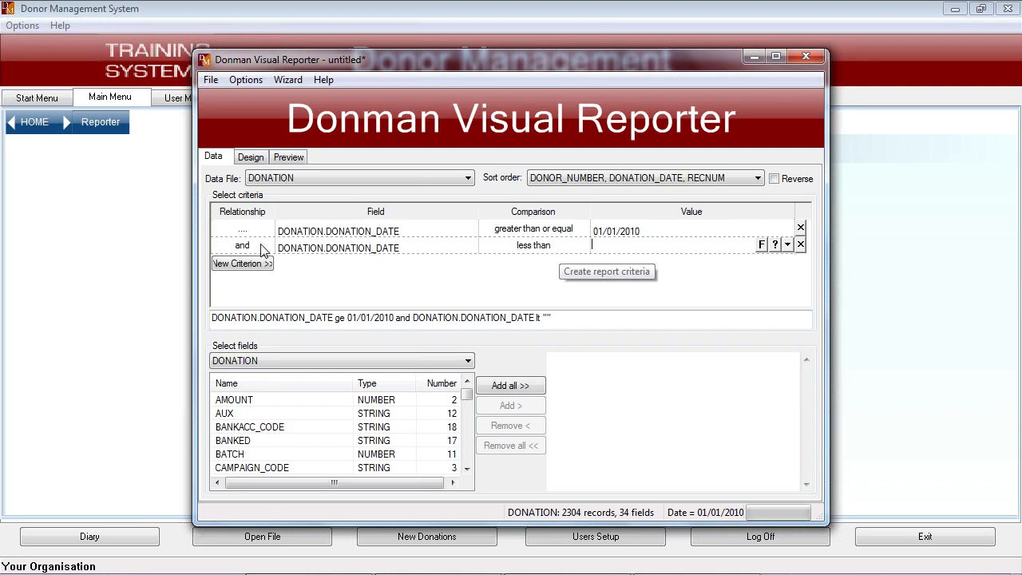
- Browse the DONORS fields available for the second criterion, cancel the field selection and remove that criterion
click(445, 248)
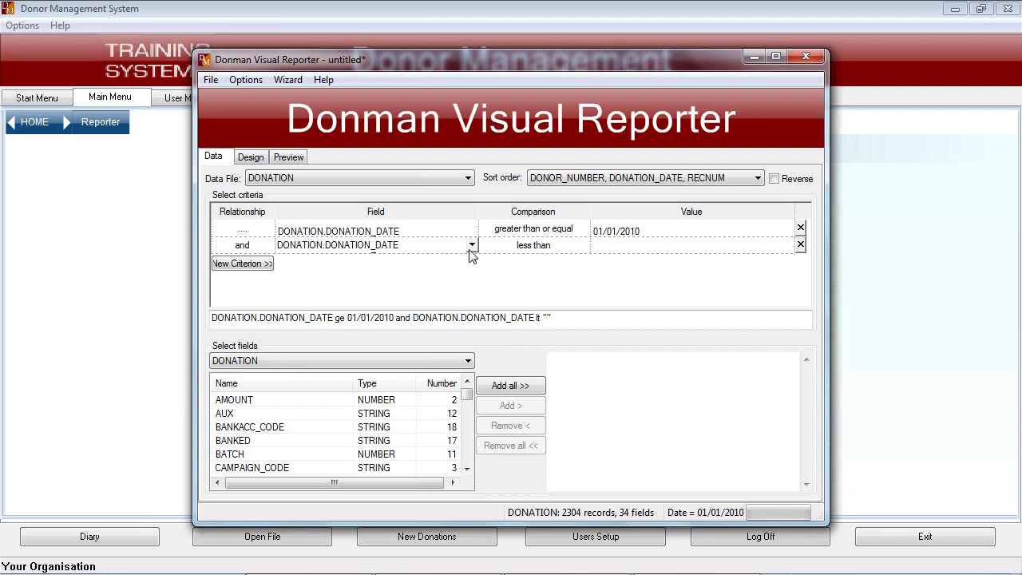
click(472, 247)
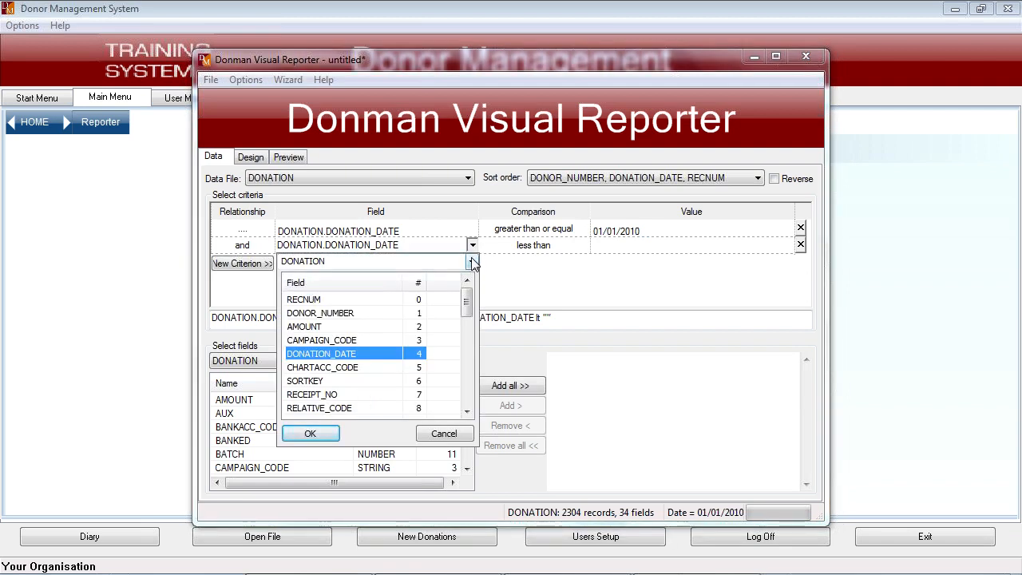
click(472, 264)
click(299, 286)
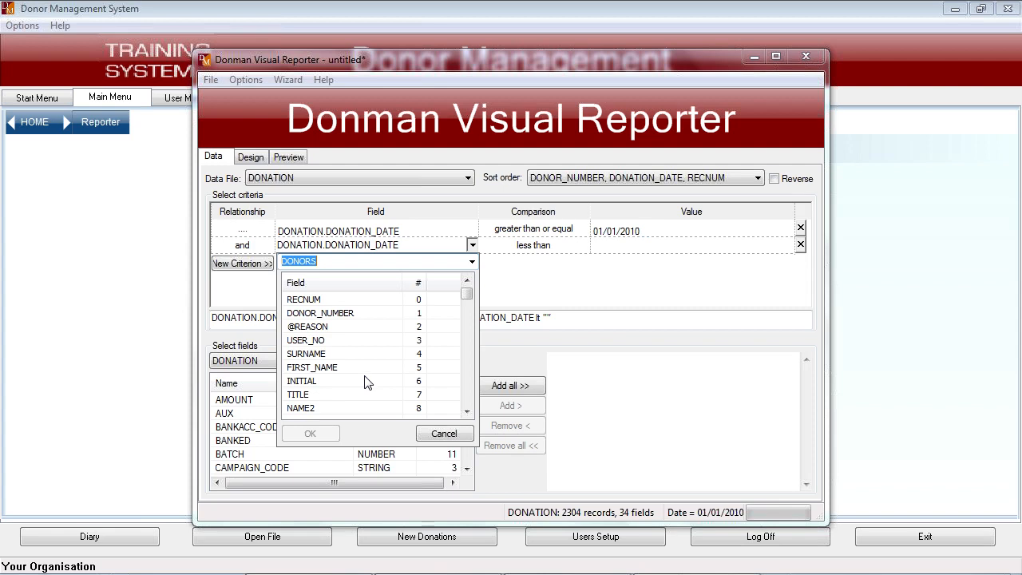
click(446, 432)
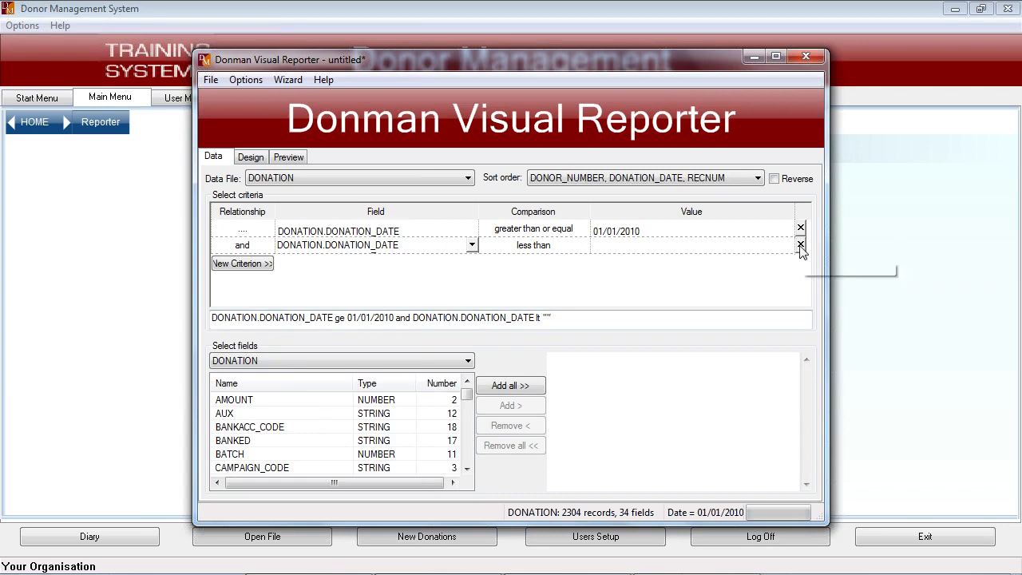
click(801, 247)
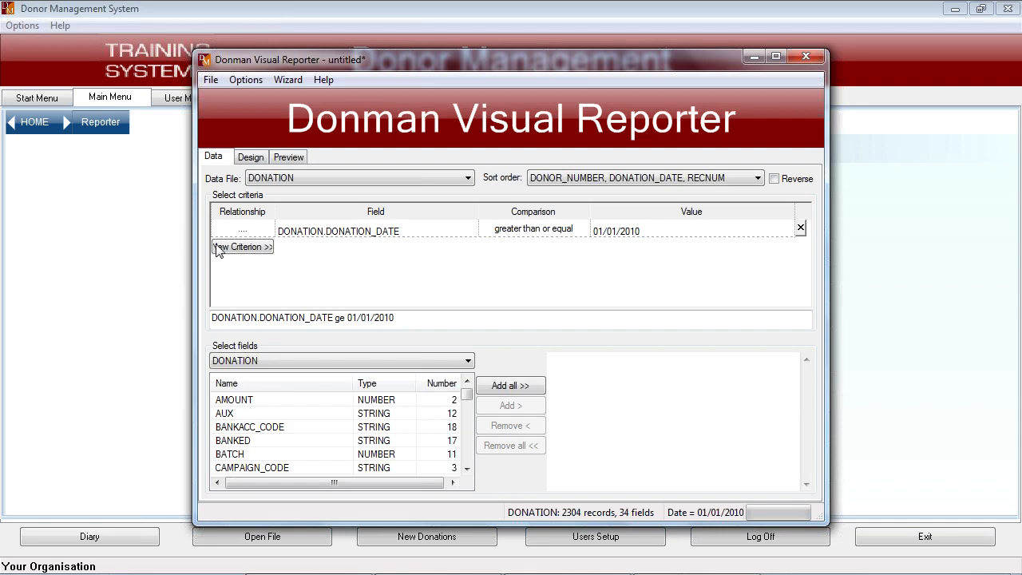
- Add a second criterion on the DONATION.METHOD field, finding it in the alphabetically sorted field list
click(258, 248)
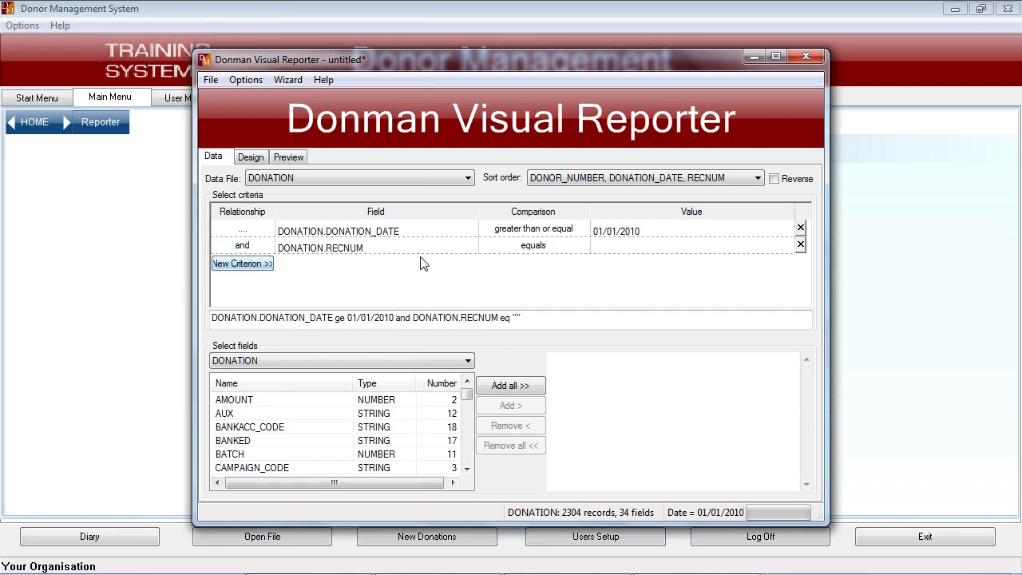
click(471, 247)
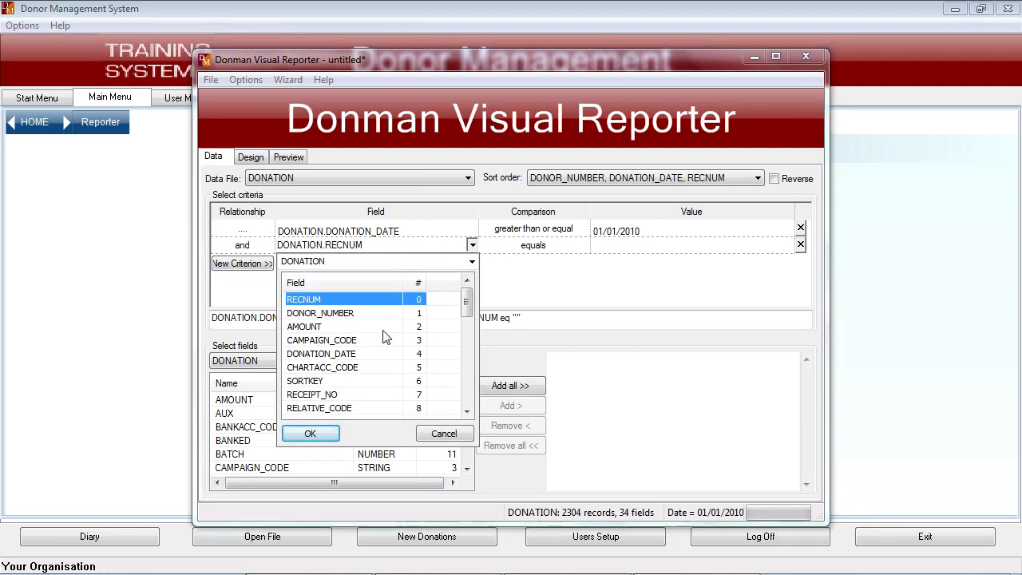
click(320, 281)
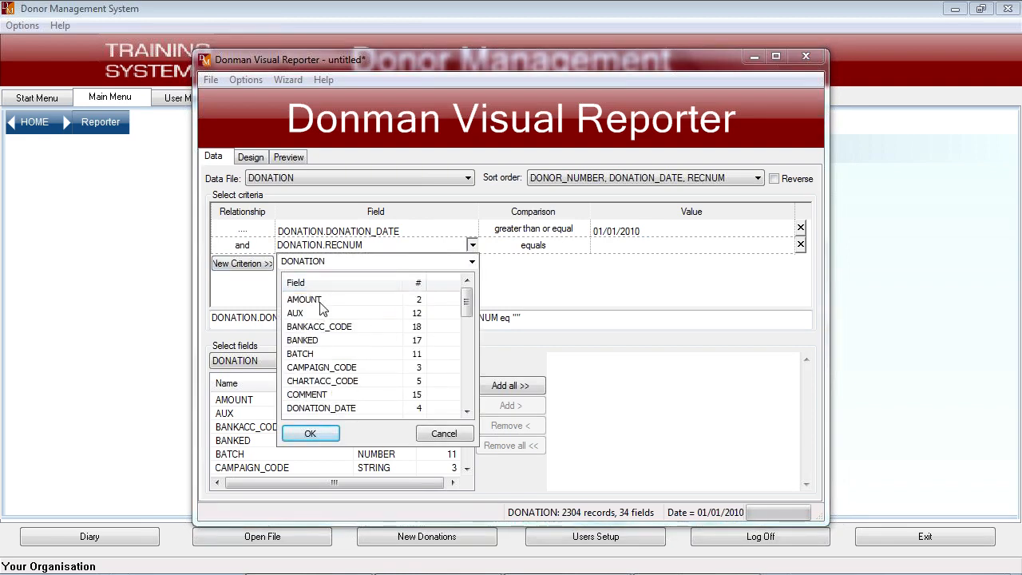
click(311, 327)
key(p)
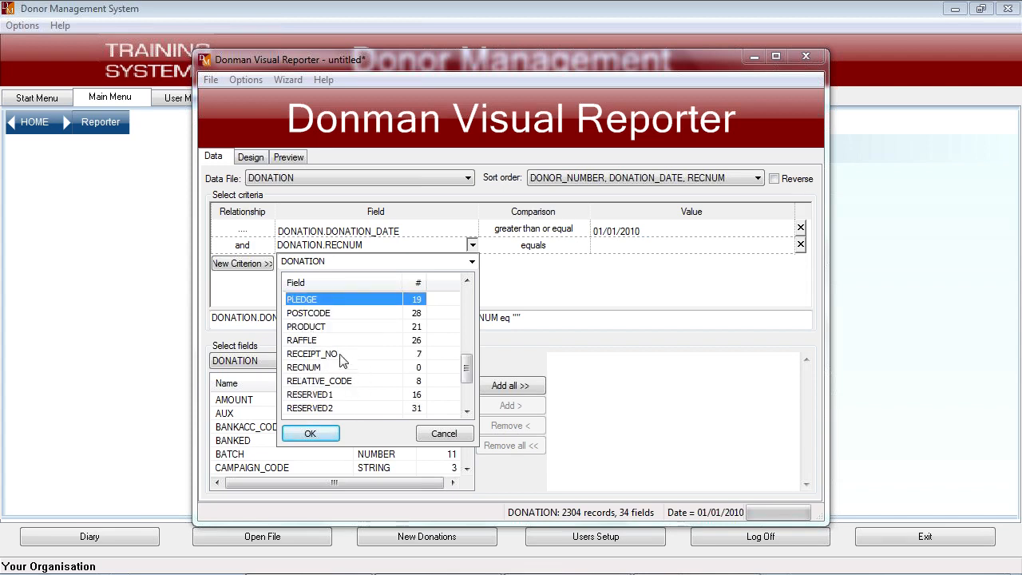
key(m)
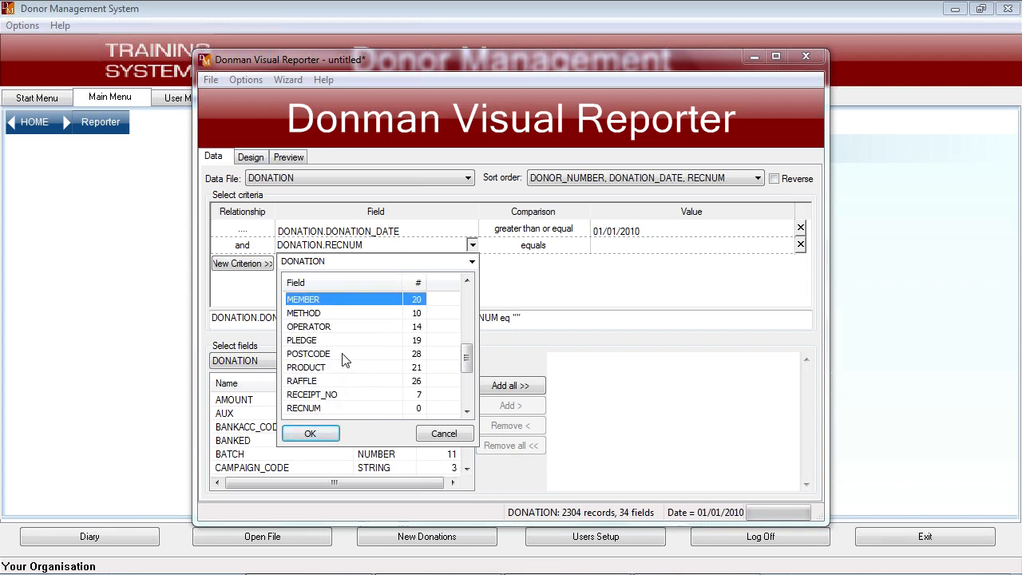
double_click(305, 313)
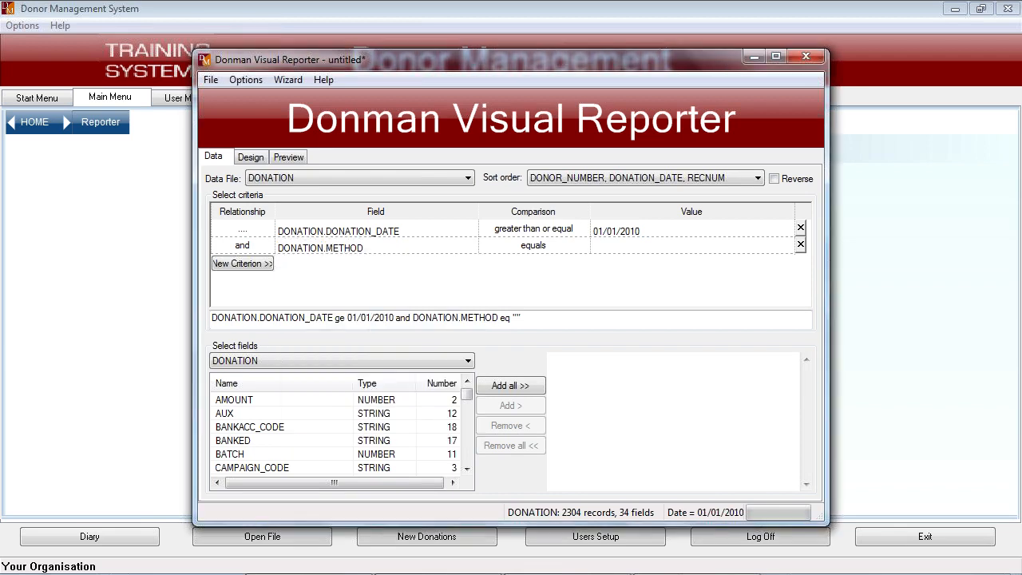
- List the existing values for the METHOD criterion, cancel without choosing one and remove the criterion
click(658, 247)
click(774, 246)
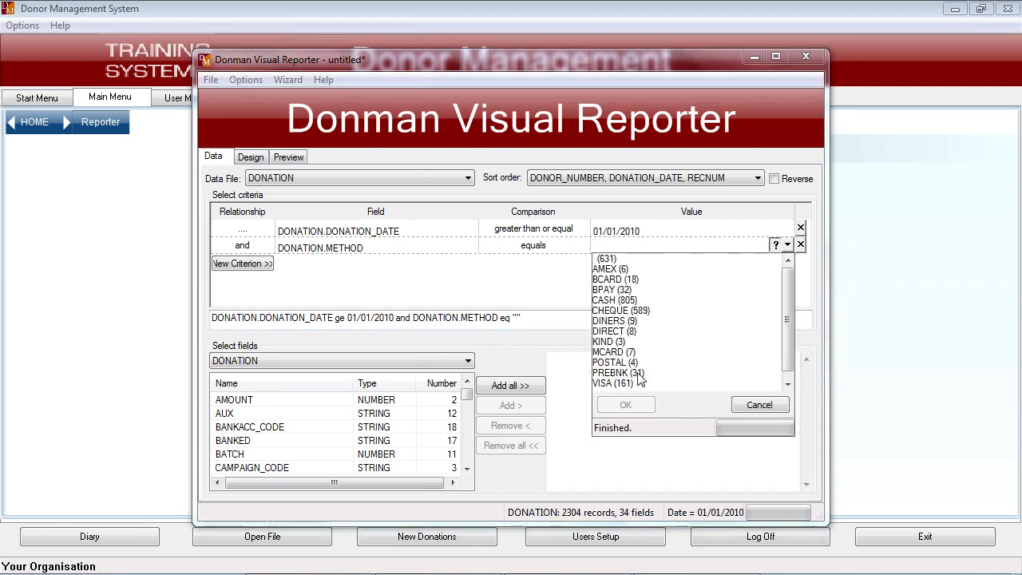
click(787, 384)
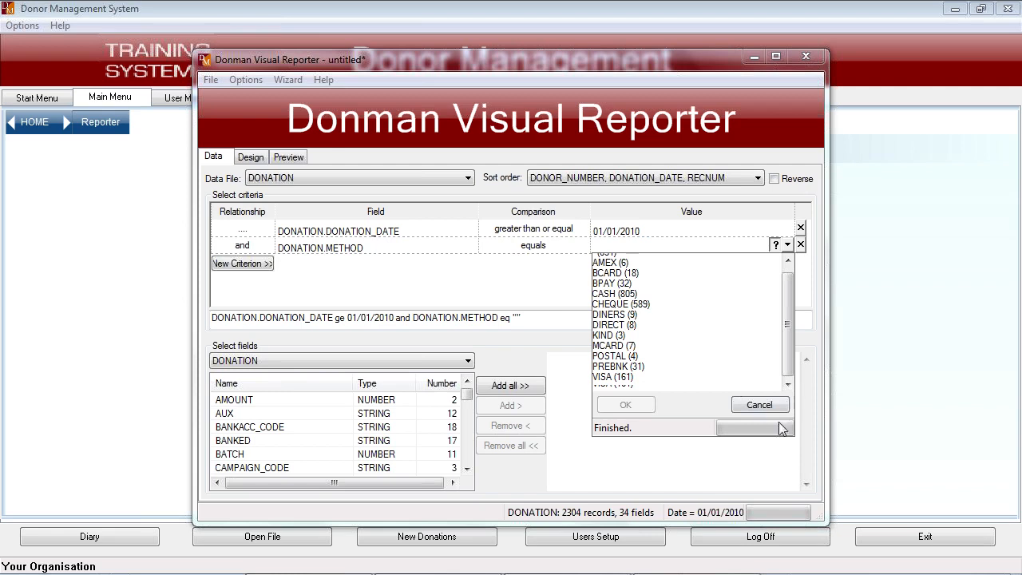
click(760, 405)
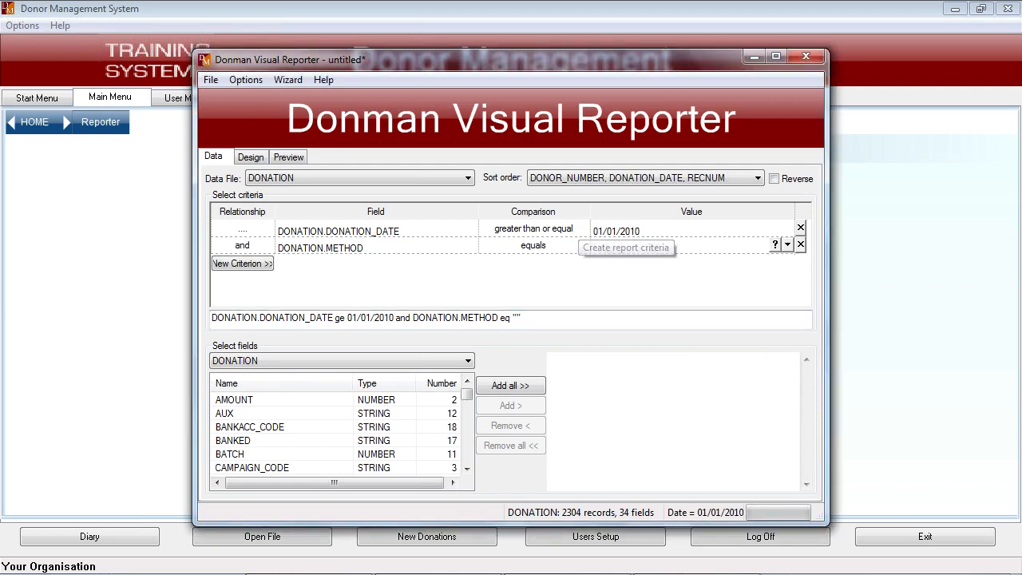
click(800, 243)
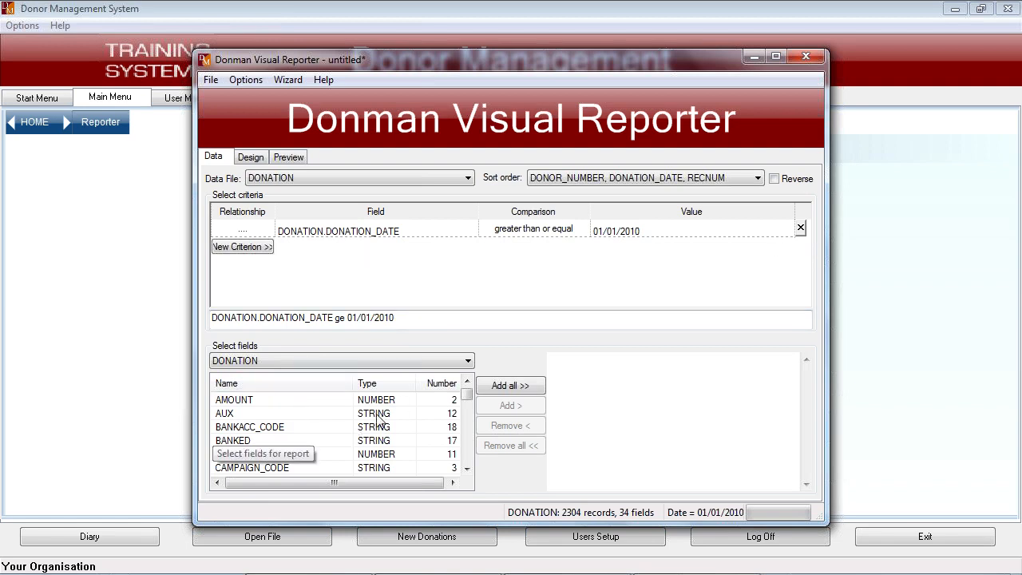
- Add the DONATION fields DONOR_NUMBER, AMOUNT, CAMPAIGN_CODE, DONATION_DATE and CHARTACC_CODE to the report, in that order
click(443, 383)
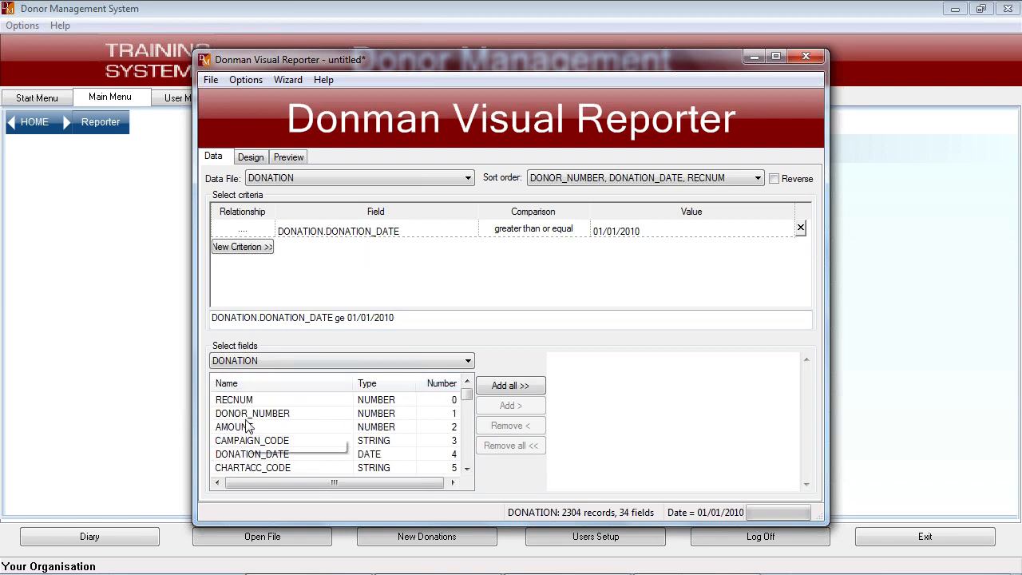
double_click(235, 414)
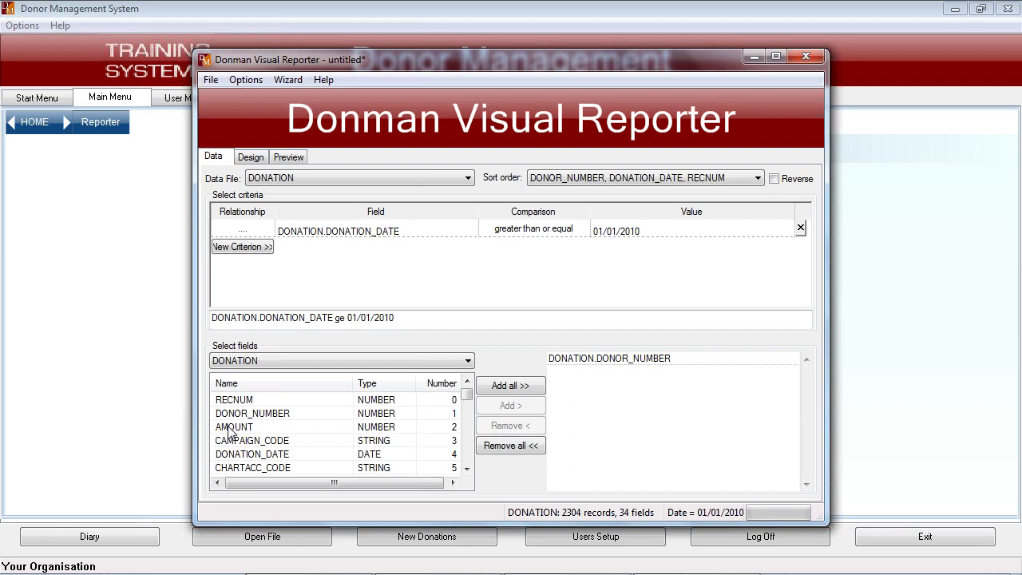
double_click(229, 428)
double_click(238, 440)
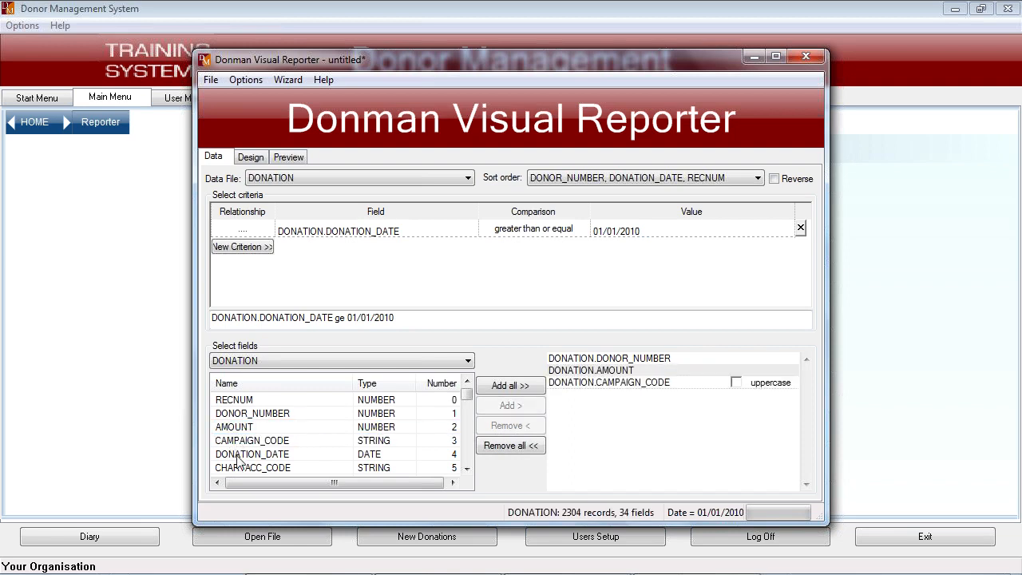
click(237, 456)
double_click(243, 460)
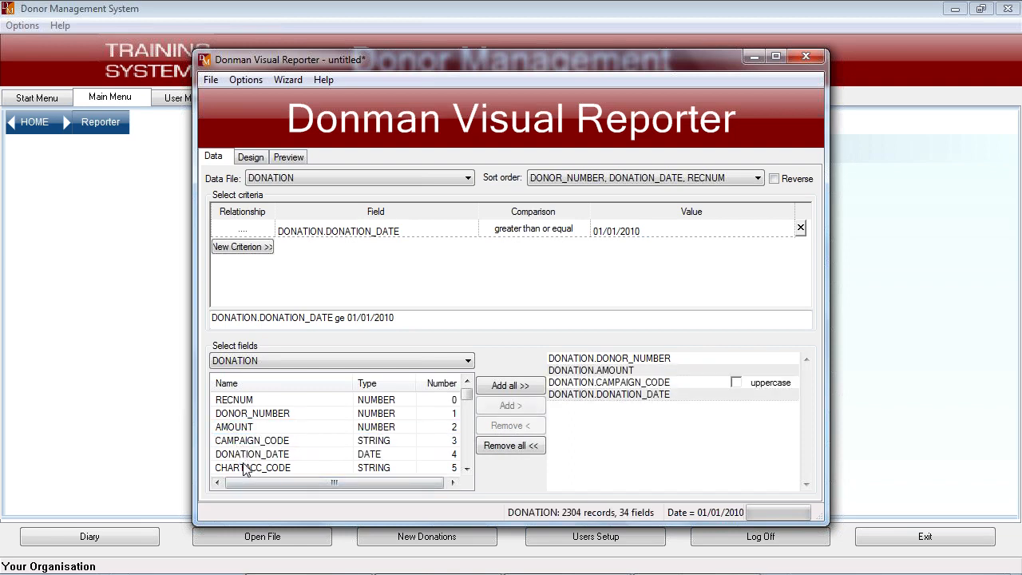
double_click(247, 469)
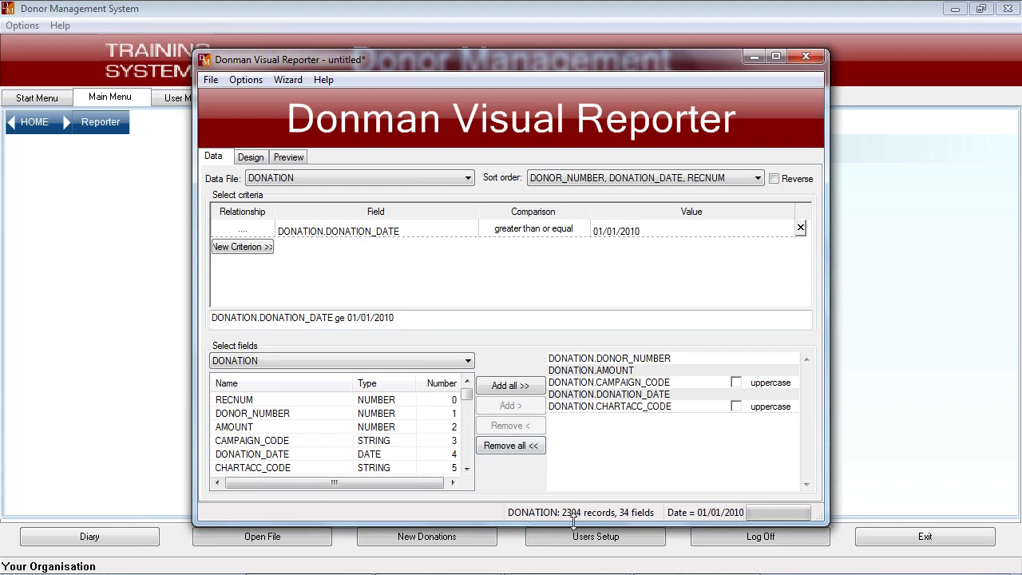
- Add the fields FIRST_NAME and SURNAME from the DONORS file to the report, in that order
drag(572, 521, 581, 554)
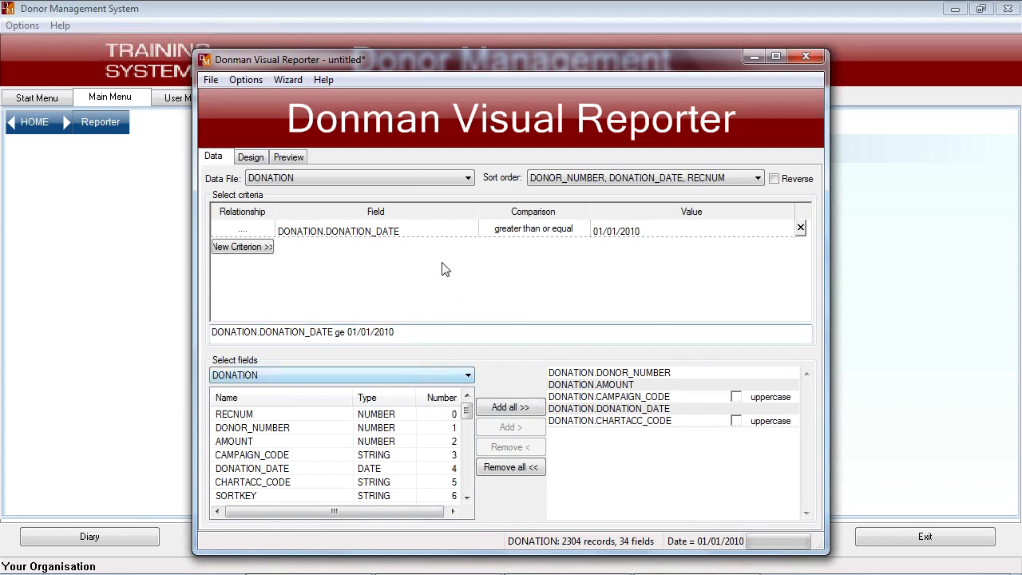
click(467, 376)
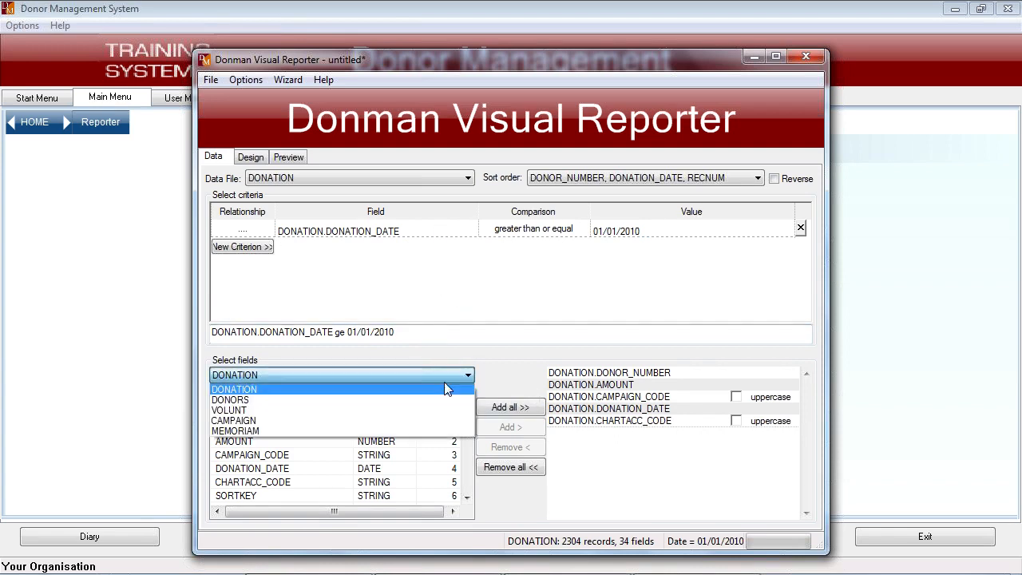
click(225, 400)
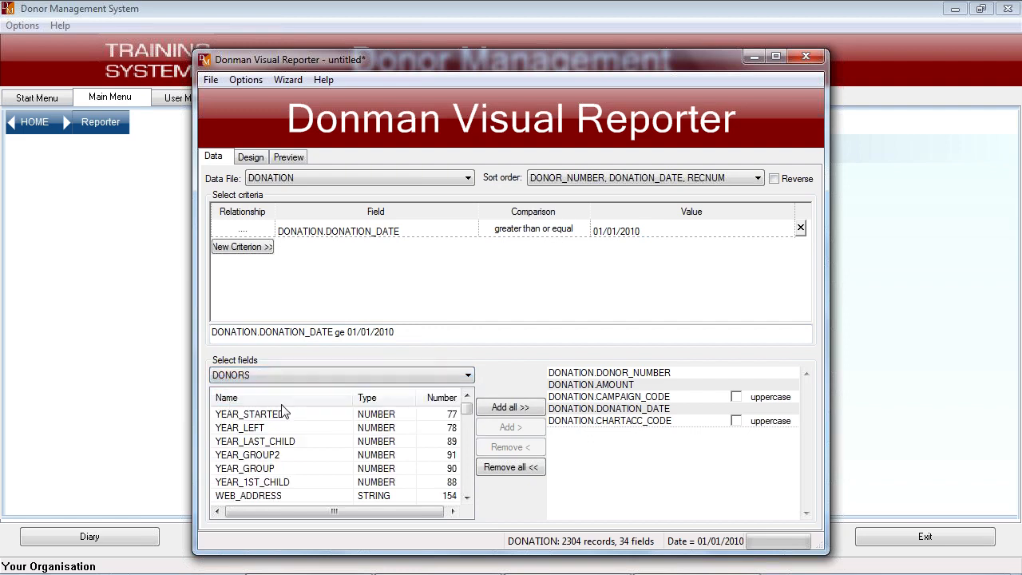
click(444, 397)
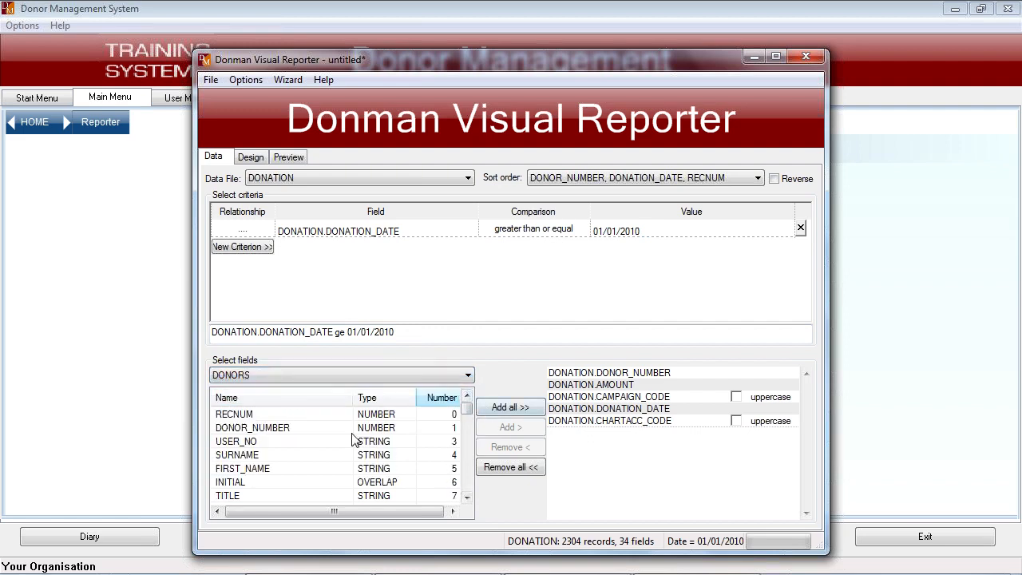
double_click(243, 469)
click(238, 455)
double_click(238, 458)
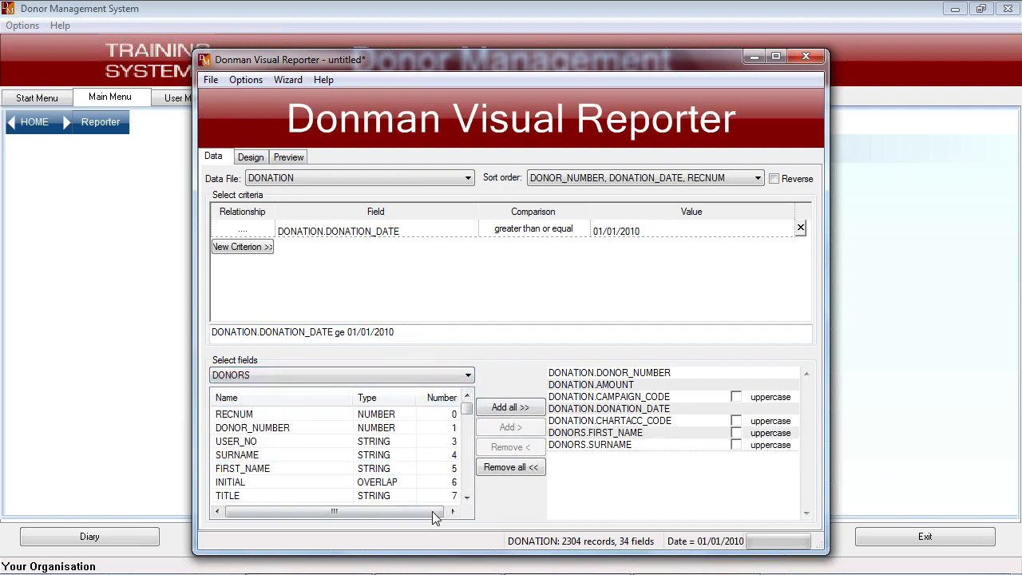
- Add the COMPANY field from the DONORS file to the report's selected fields
click(466, 496)
click(467, 496)
click(466, 496)
click(466, 496)
click(466, 496)
click(466, 496)
double_click(467, 496)
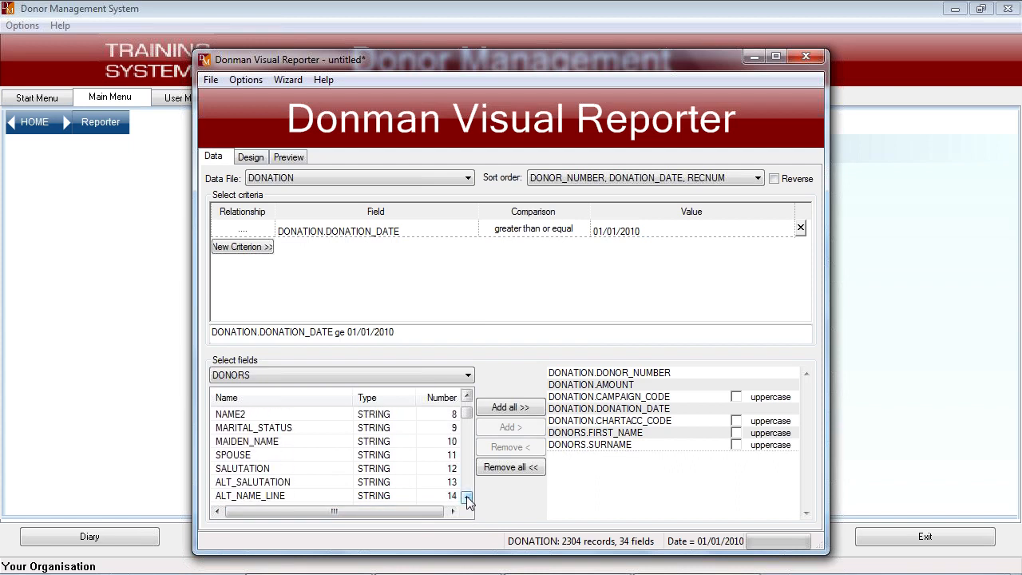
double_click(467, 496)
click(466, 496)
double_click(466, 496)
click(466, 496)
click(467, 496)
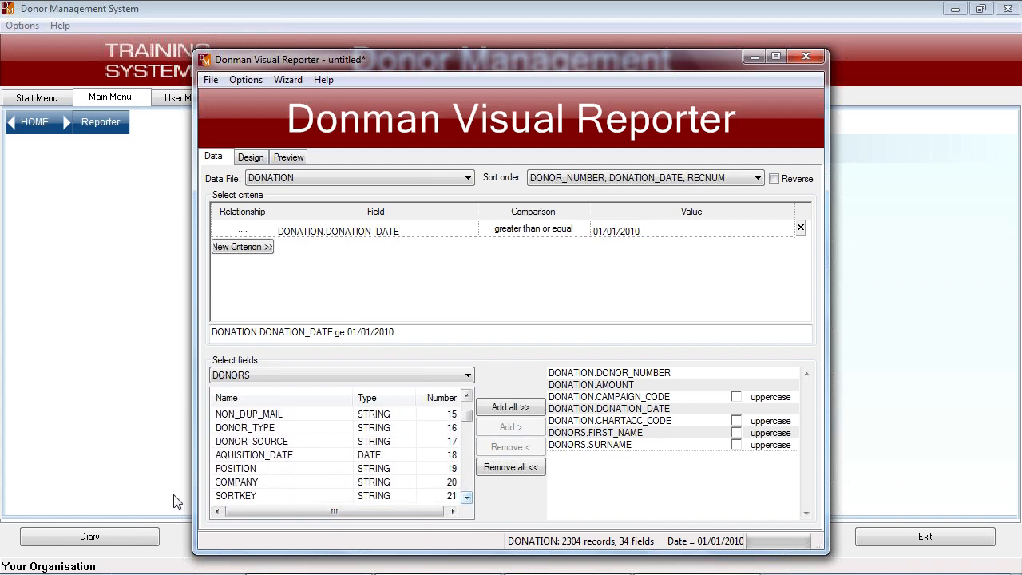
click(242, 484)
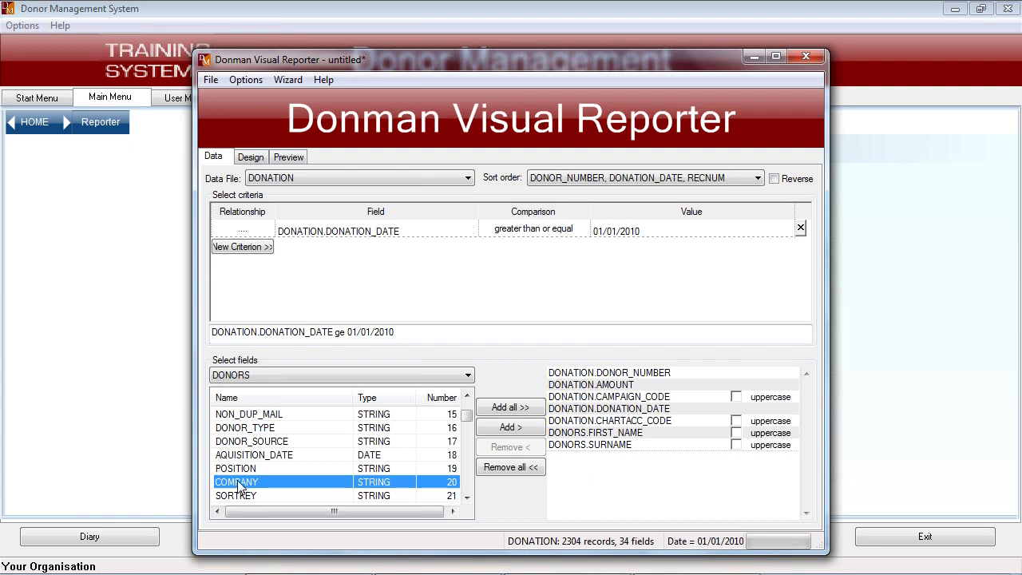
double_click(239, 484)
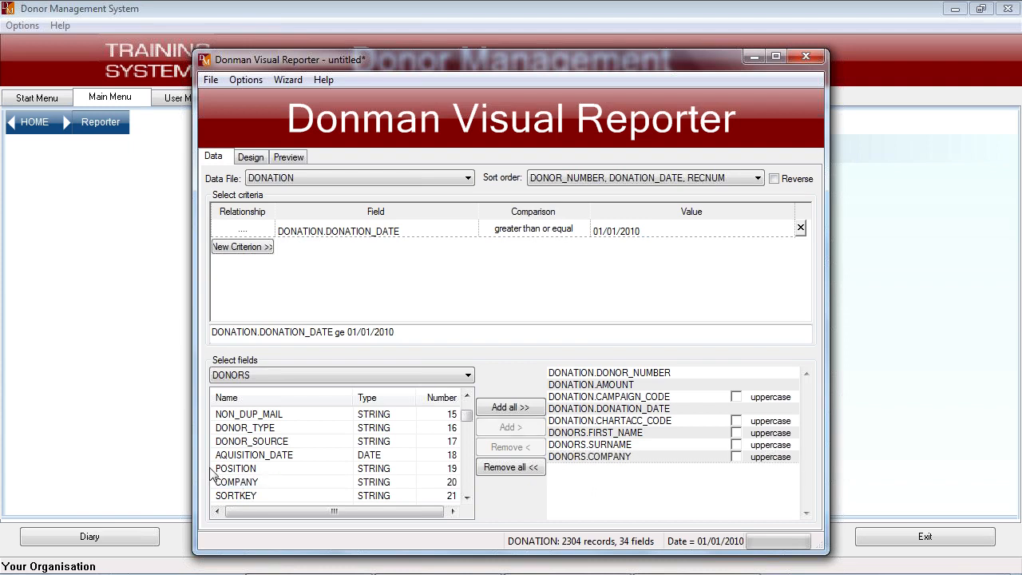
- Preview the report in a maximized window and widen the Company and Surname columns to fit their contents
click(773, 56)
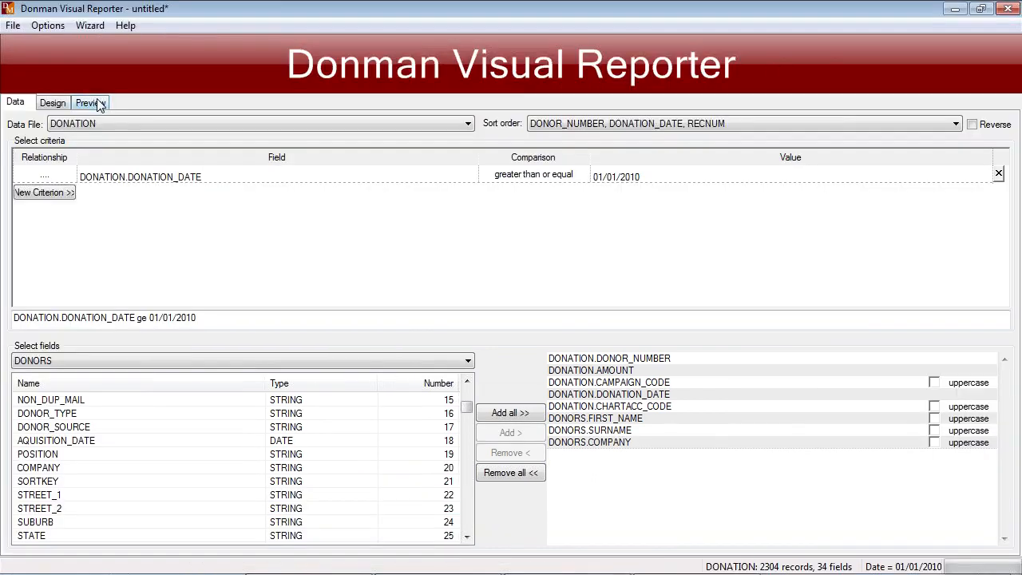
click(90, 103)
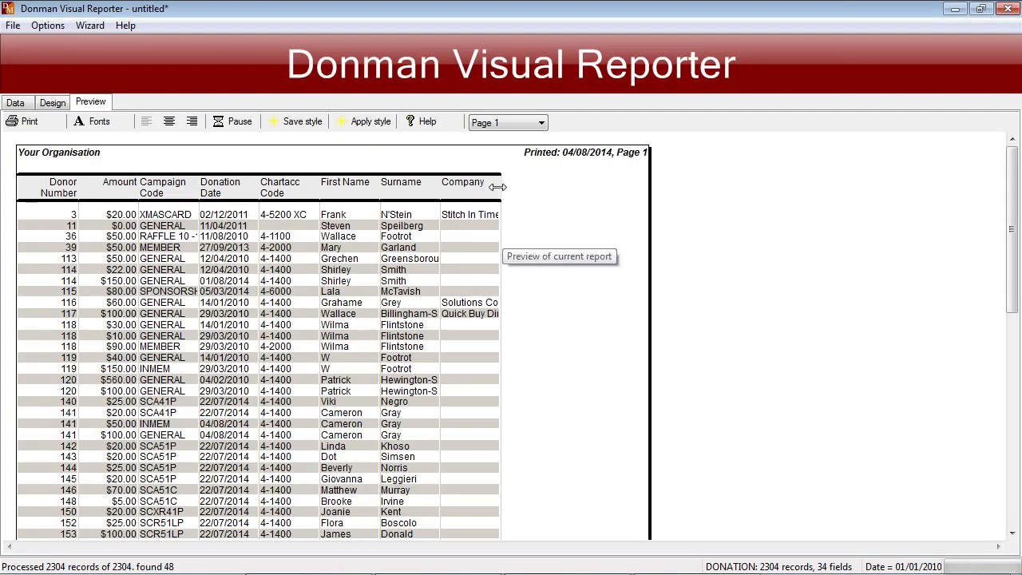
drag(501, 191, 565, 191)
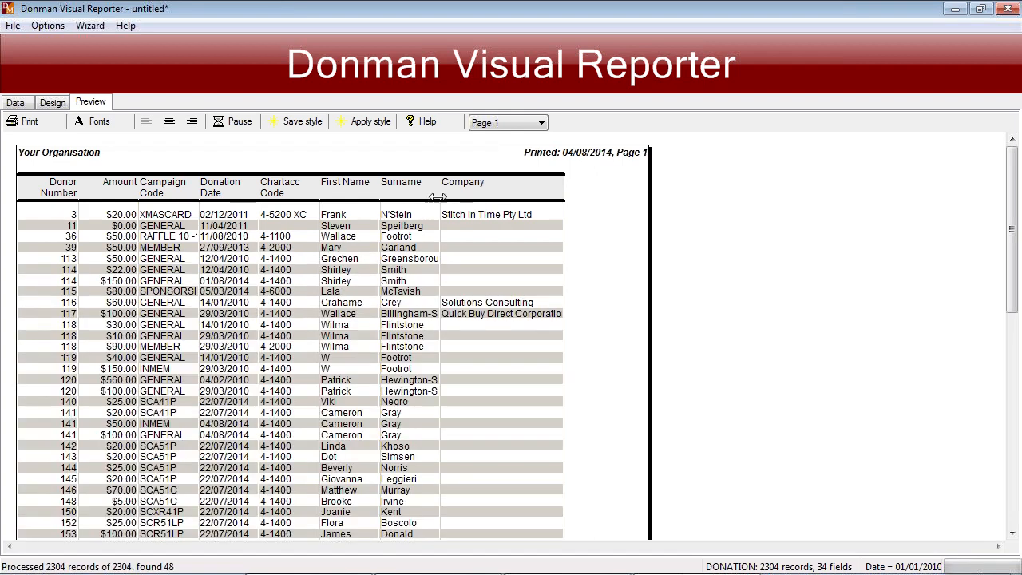
drag(444, 192, 468, 194)
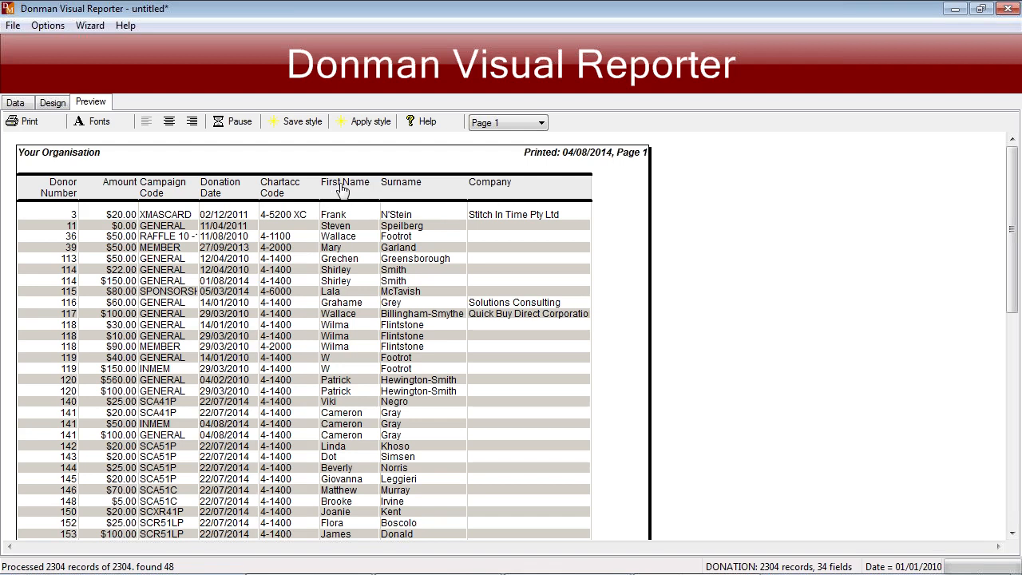
- Merge the Surname column into the First Name column and widen the merged column for the full names
right_click(342, 187)
mouse_move(371, 195)
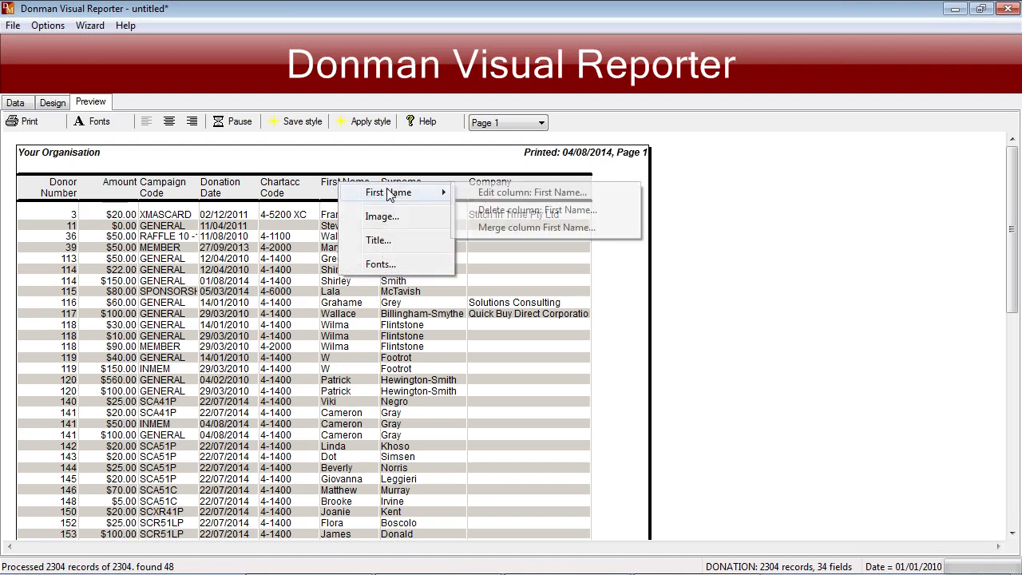
click(504, 229)
double_click(387, 286)
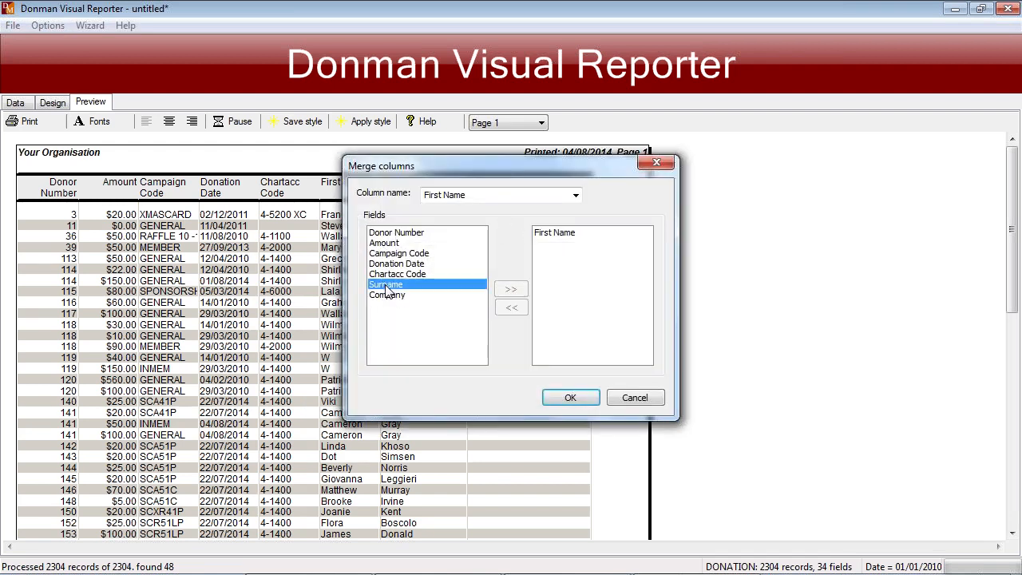
click(572, 398)
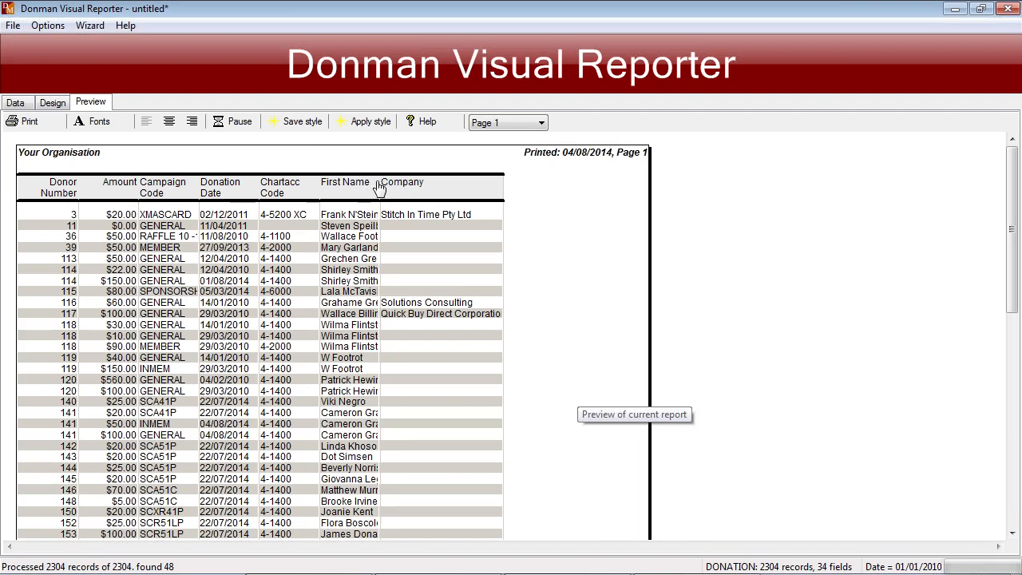
drag(381, 182, 432, 182)
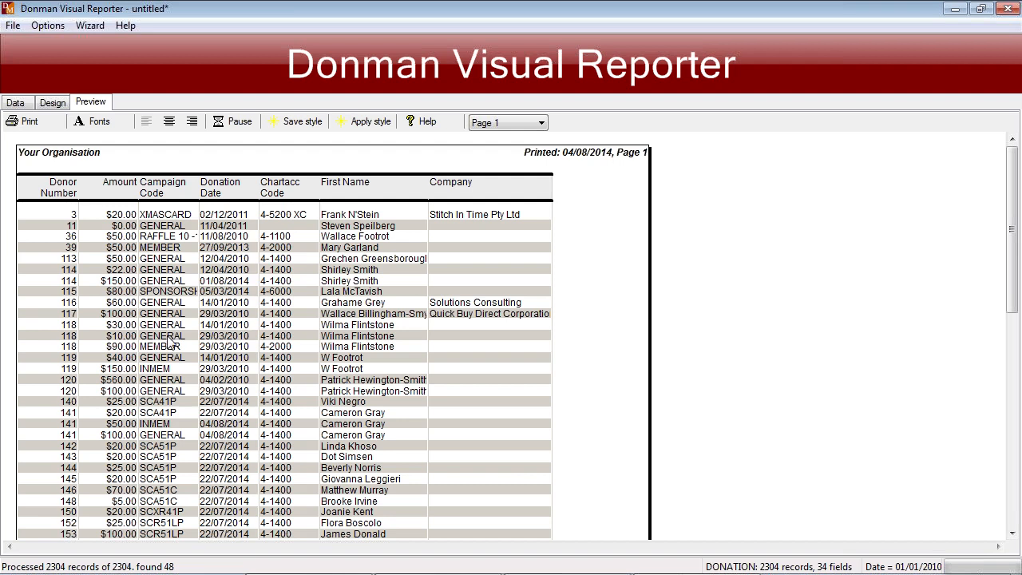
- Widen the Campaign Code column so its codes fit, and centre the report on the page
scroll(191, 356, down, 2)
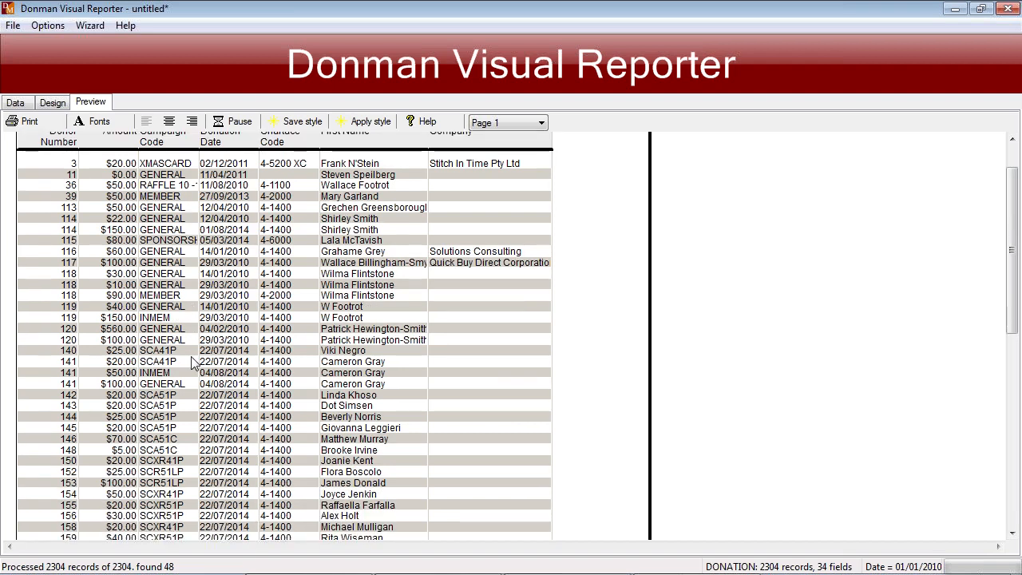
scroll(192, 356, up, 2)
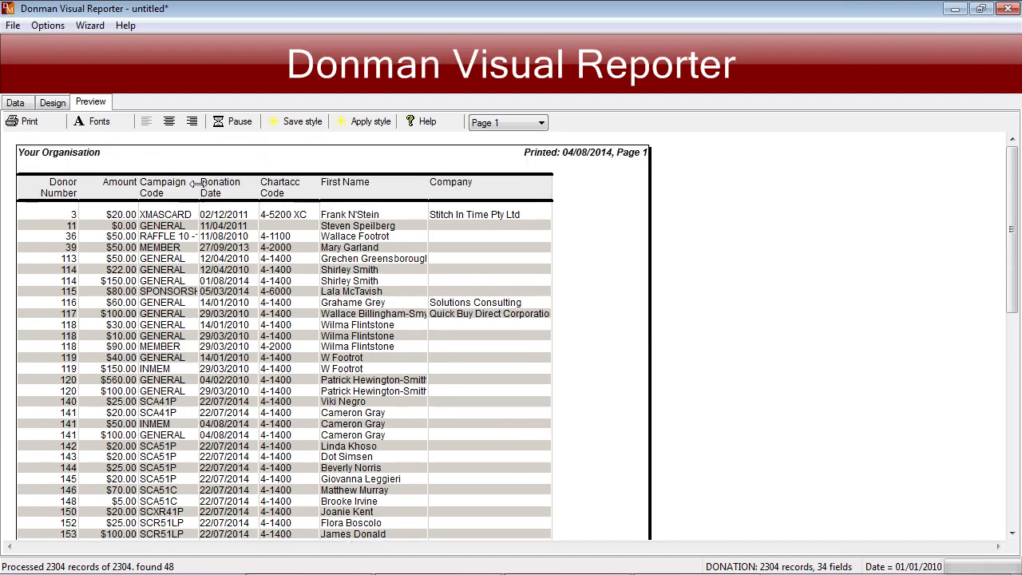
drag(199, 189, 224, 189)
click(169, 121)
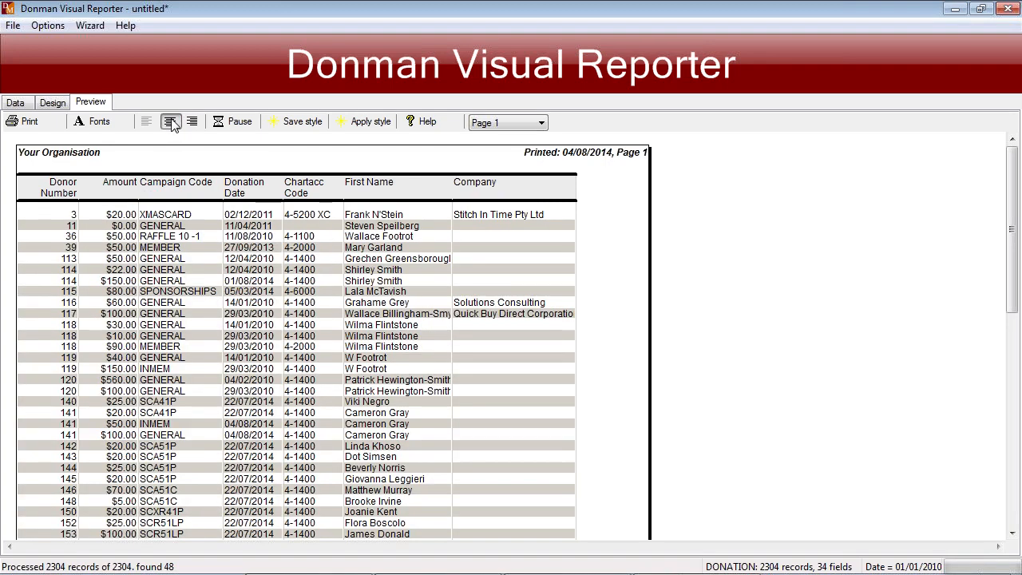
- Add a count total to the Donor Number column and a sum total to the Amount column
click(53, 103)
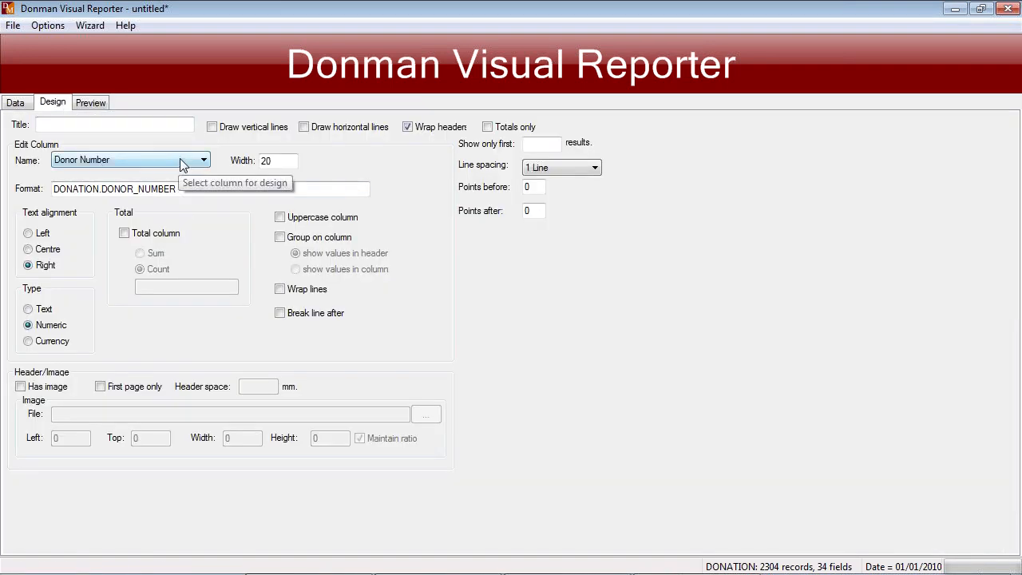
click(124, 232)
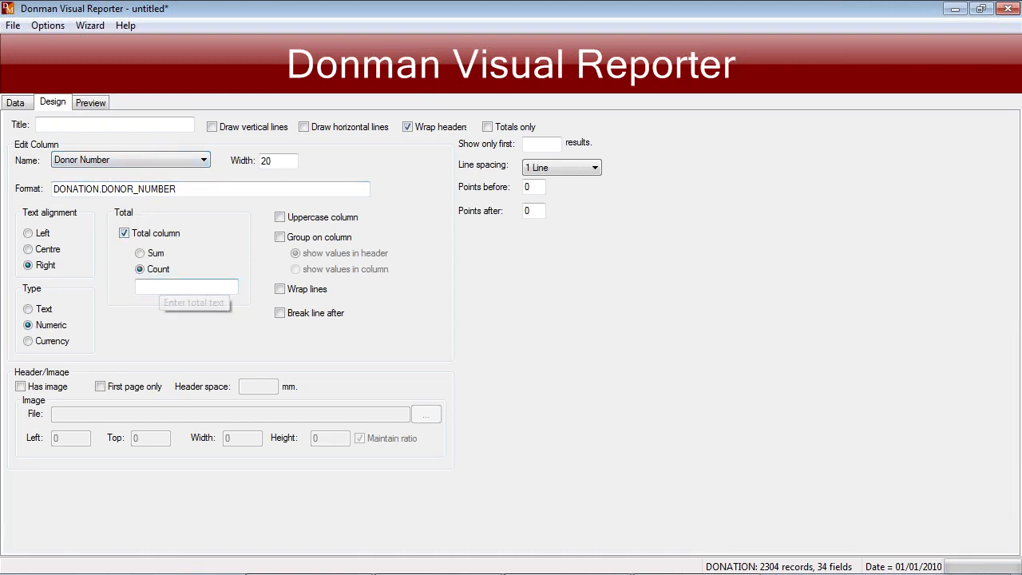
click(170, 160)
click(135, 183)
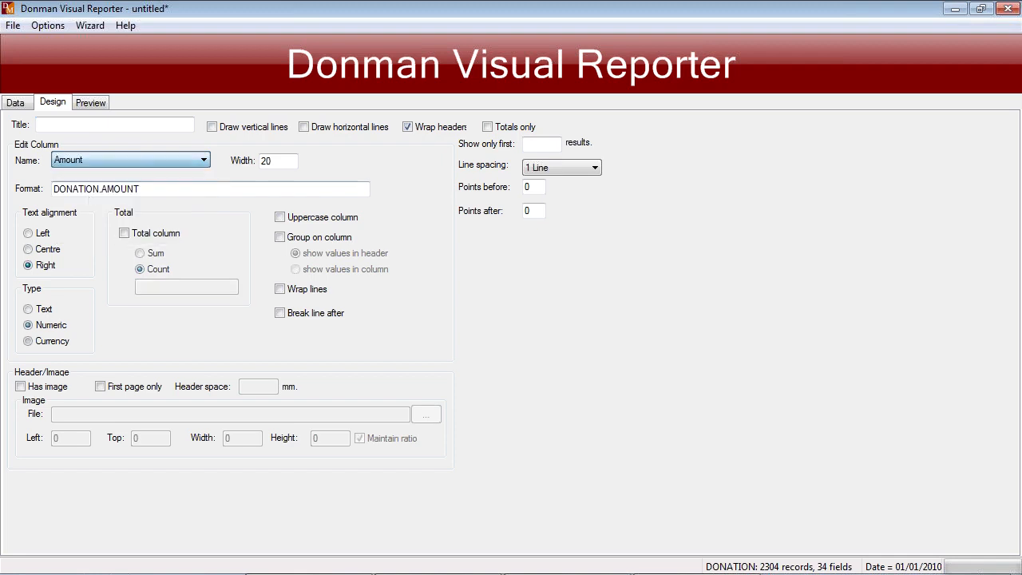
click(124, 233)
click(141, 254)
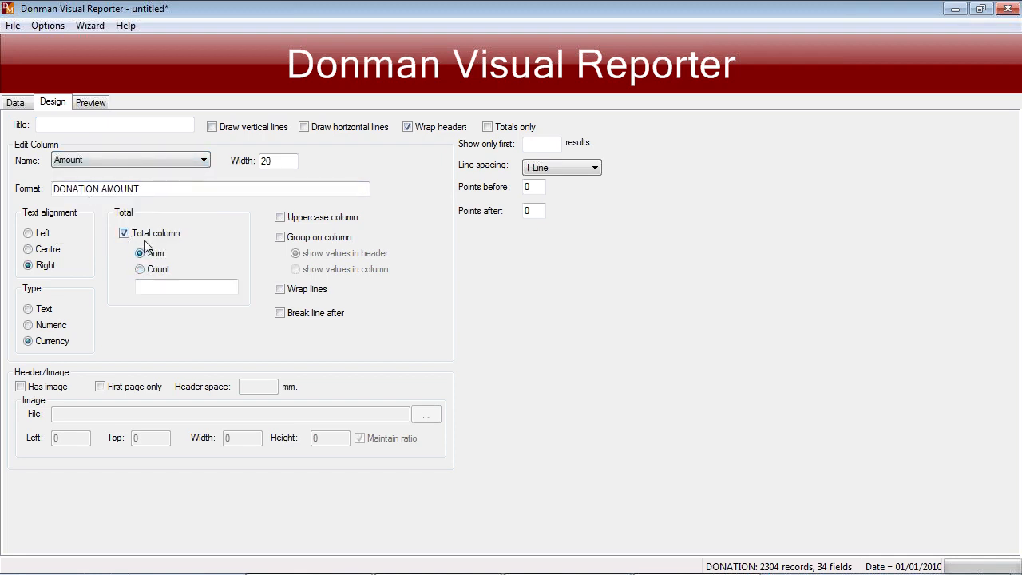
- Preview the report again and check the Donor Number and Amount totals at its end
click(95, 106)
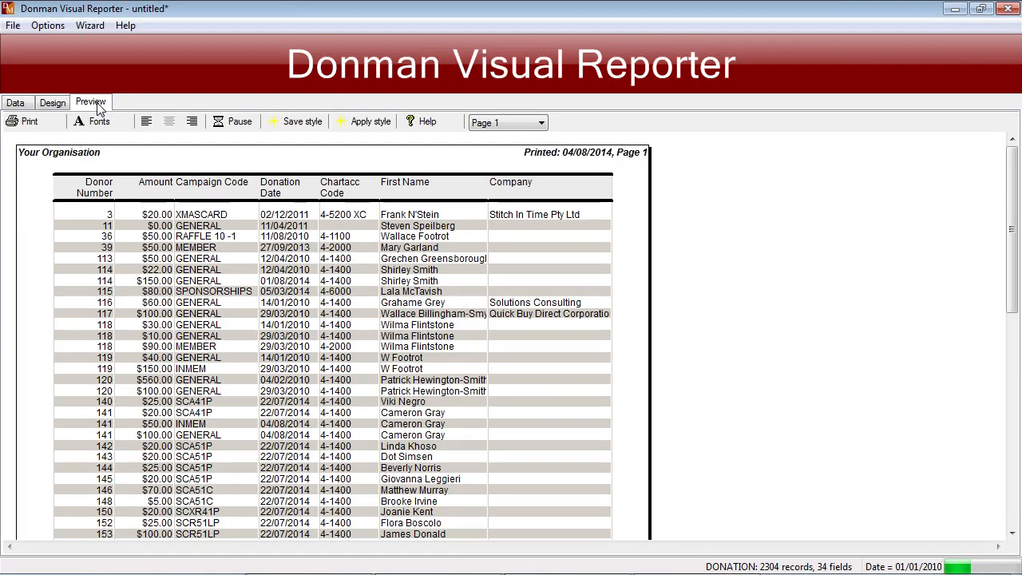
click(511, 124)
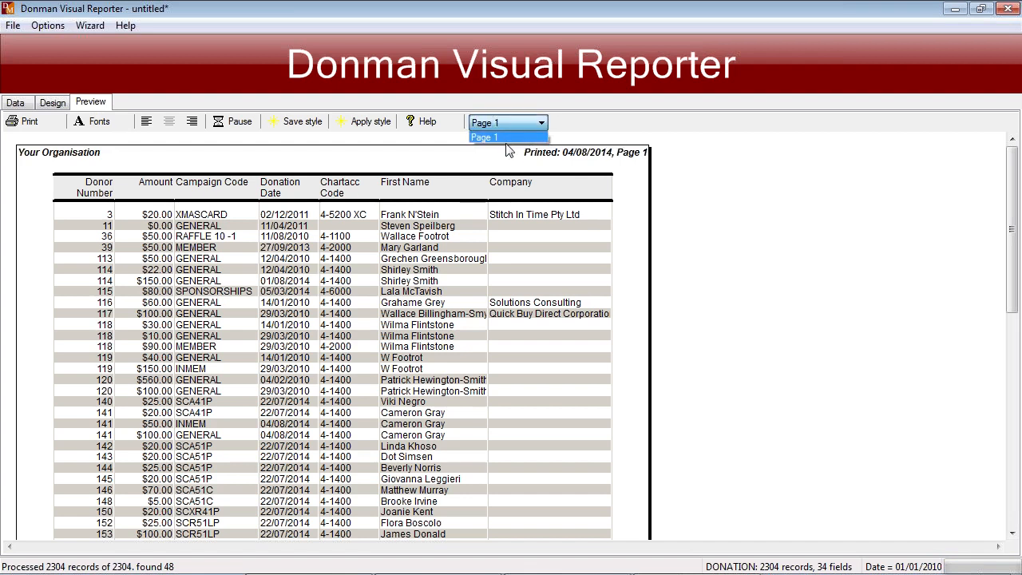
click(506, 139)
scroll(503, 355, down, 10)
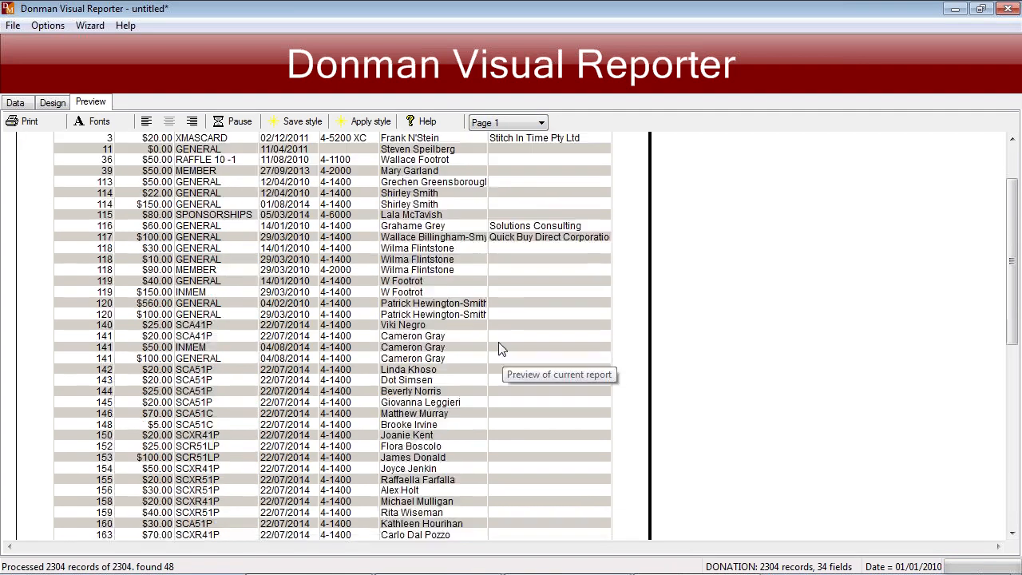
scroll(499, 340, down, 2)
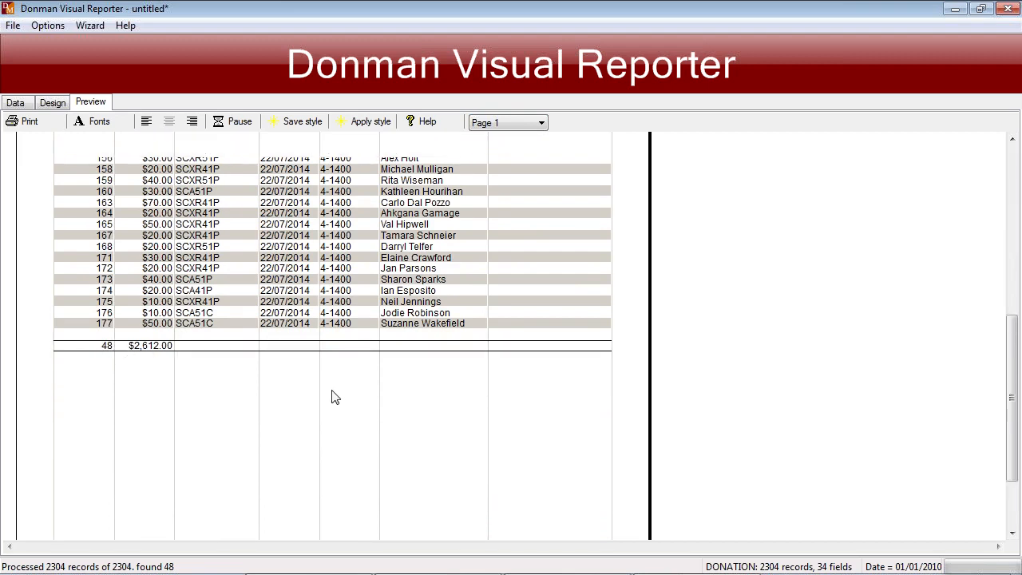
scroll(334, 395, up, 12)
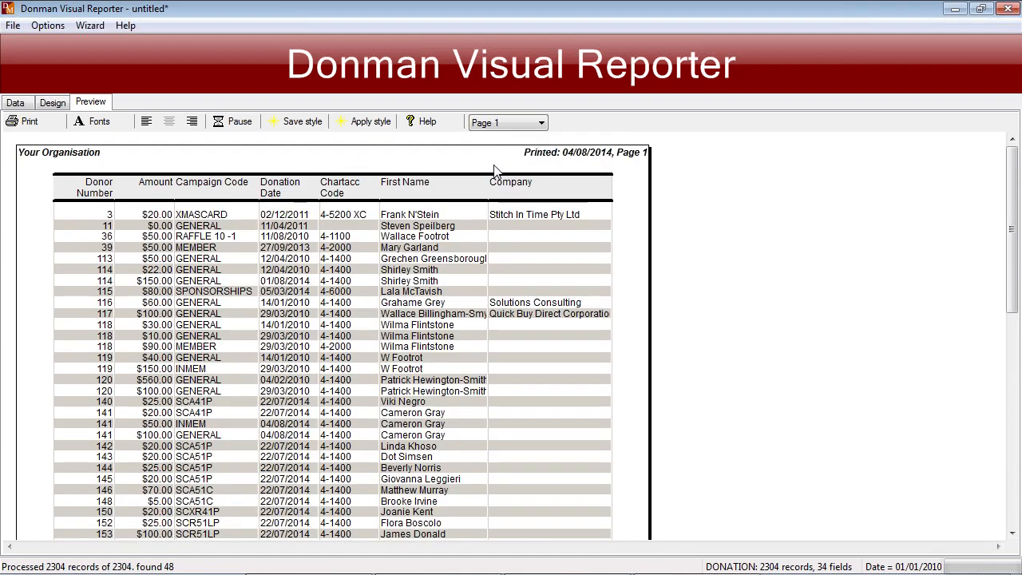
- Review the formats available for saving the report data without choosing one
click(12, 26)
mouse_move(102, 117)
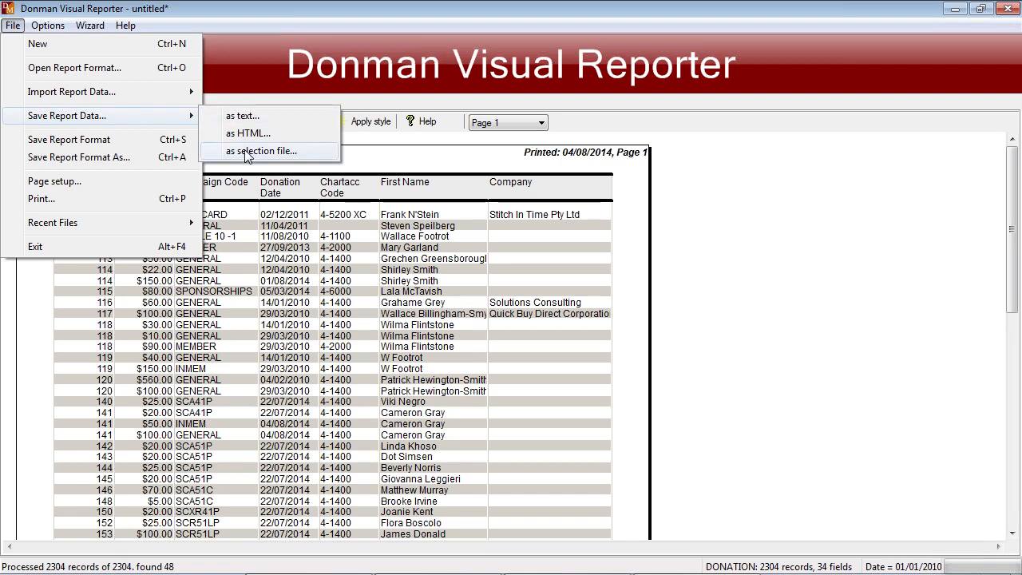
click(442, 158)
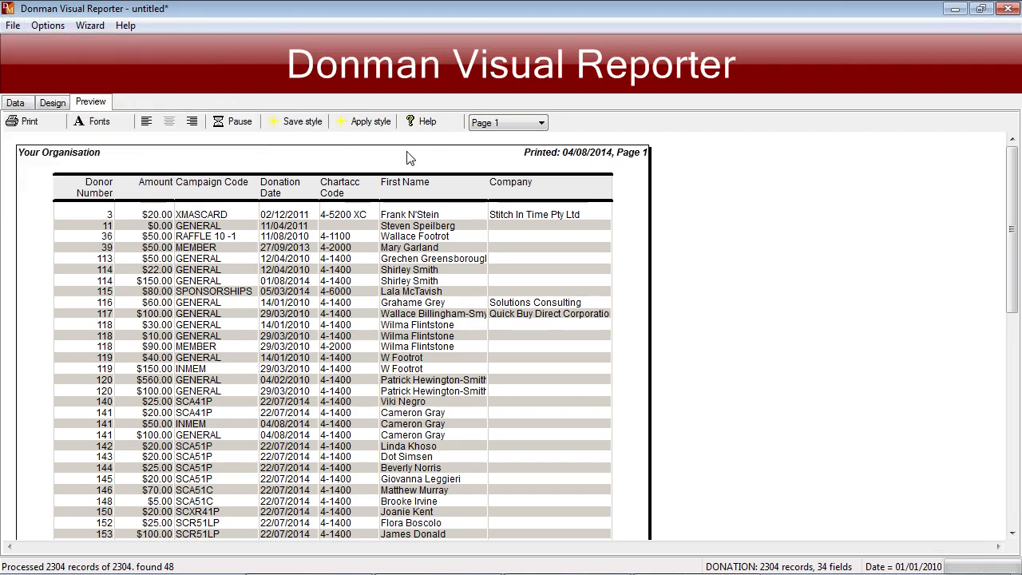
- Exit Visual Reporter without saving the changes to the untitled report
click(14, 25)
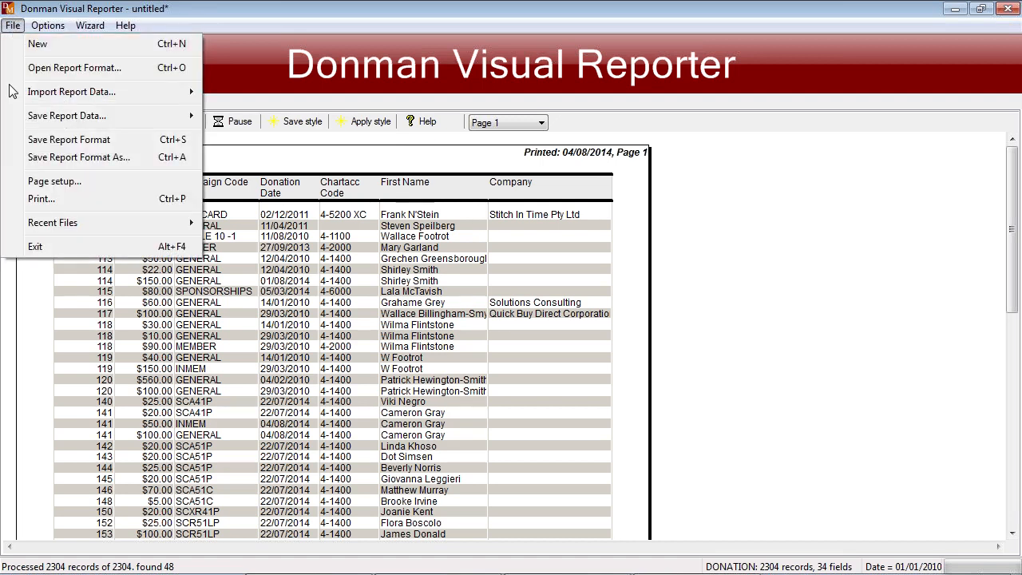
click(35, 246)
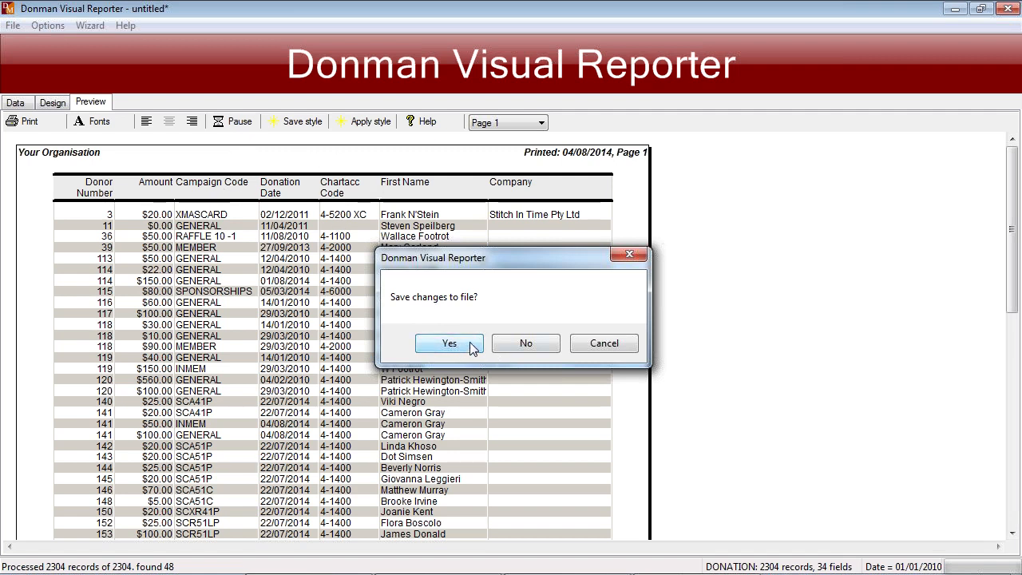
click(551, 343)
- Reopen Visual Reporter and browse the saved report formats in the DMTRAIN folder, cancelling without opening one
click(300, 184)
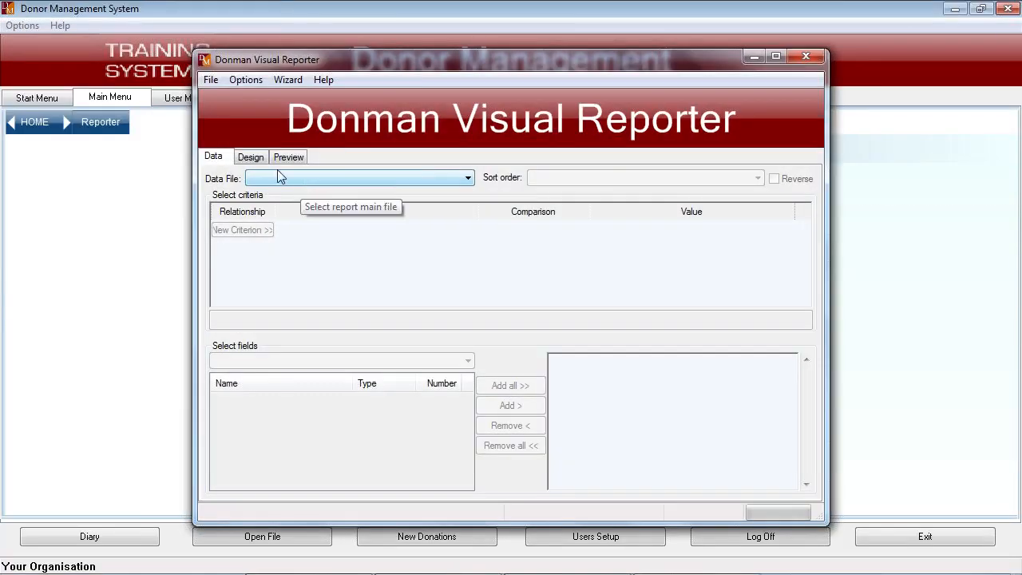
click(211, 80)
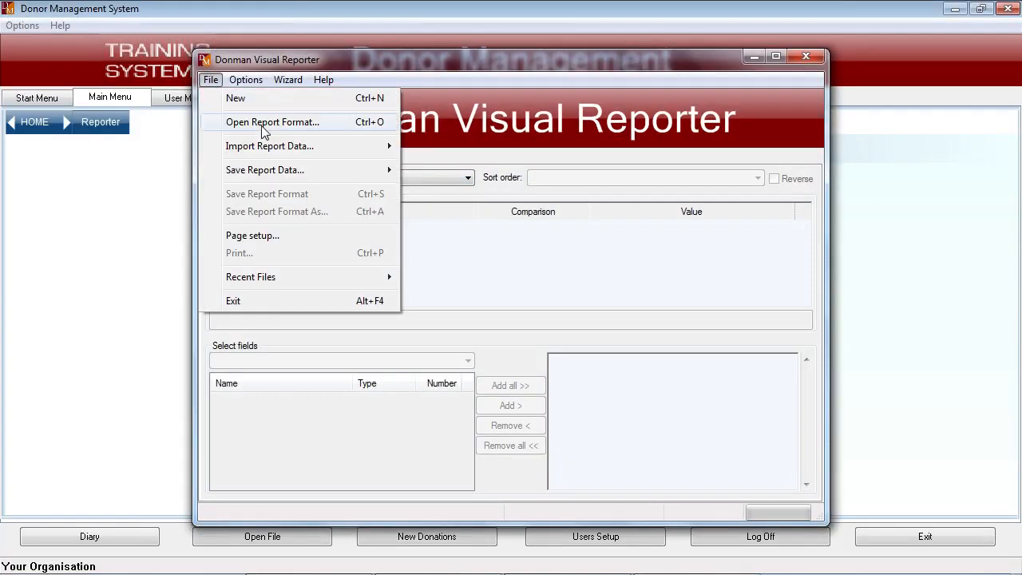
click(266, 126)
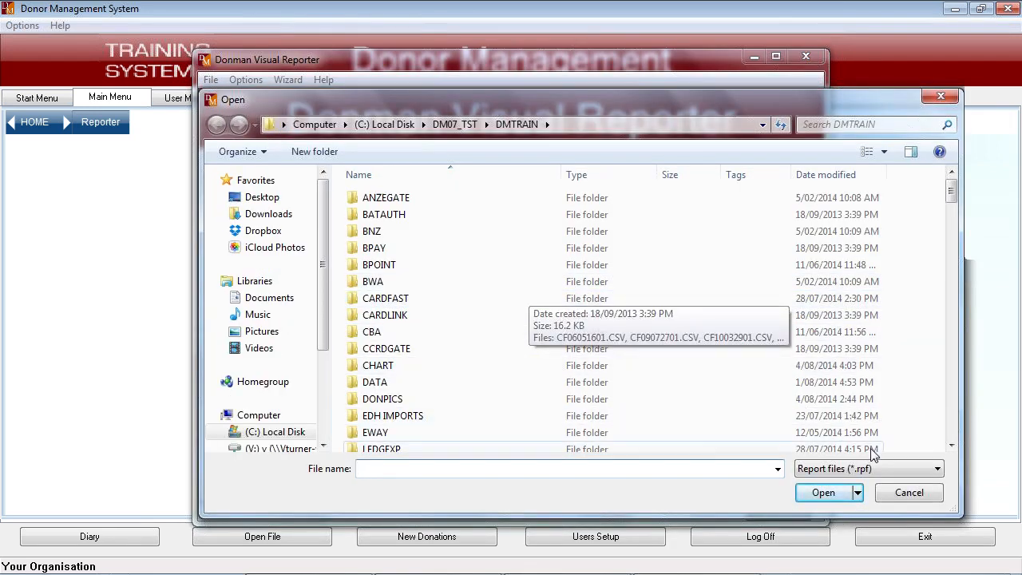
scroll(873, 447, down, 15)
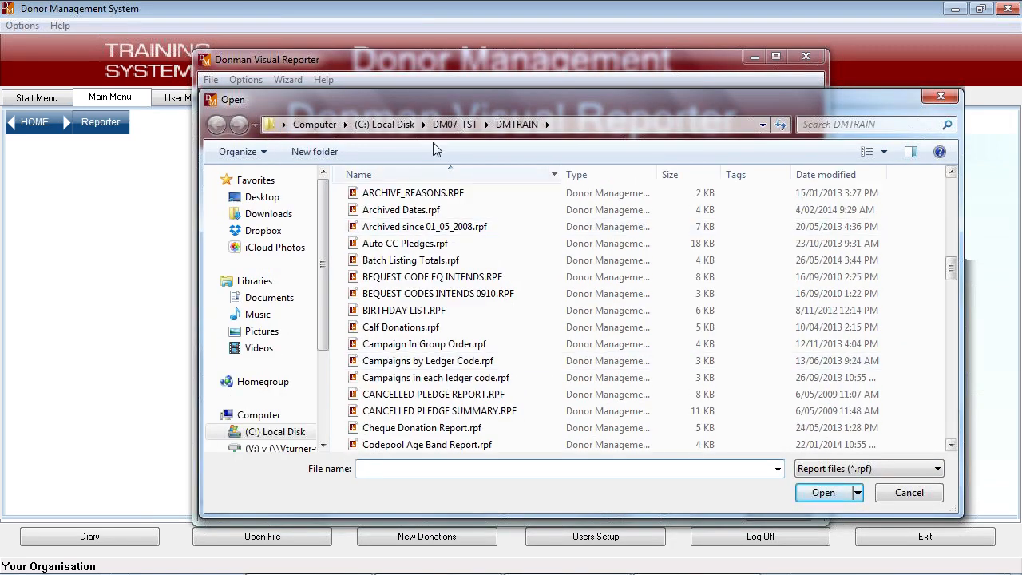
click(953, 429)
click(953, 429)
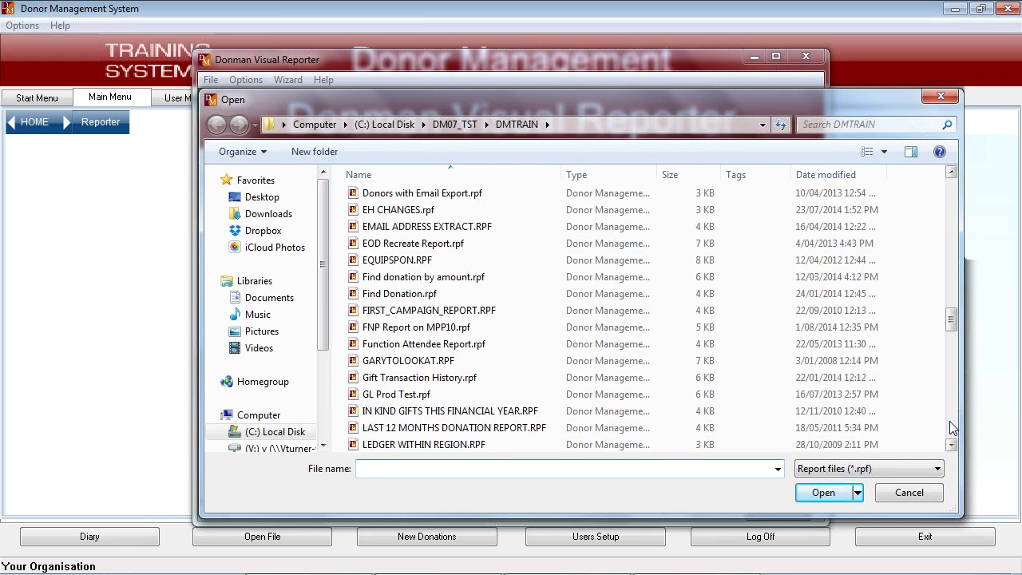
click(912, 492)
- Close Visual Reporter and return to the Donor Management start screen
click(808, 58)
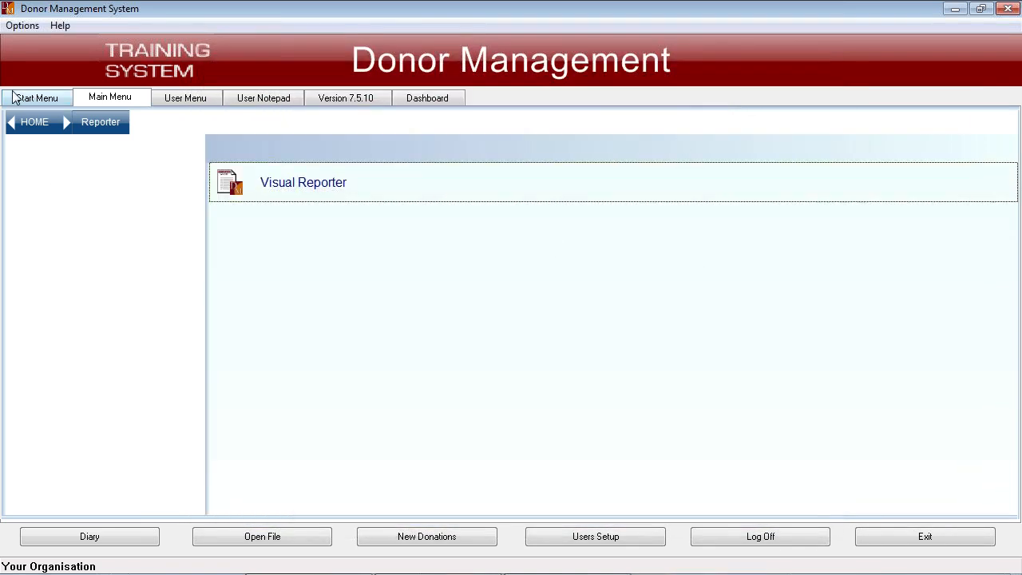
click(16, 97)
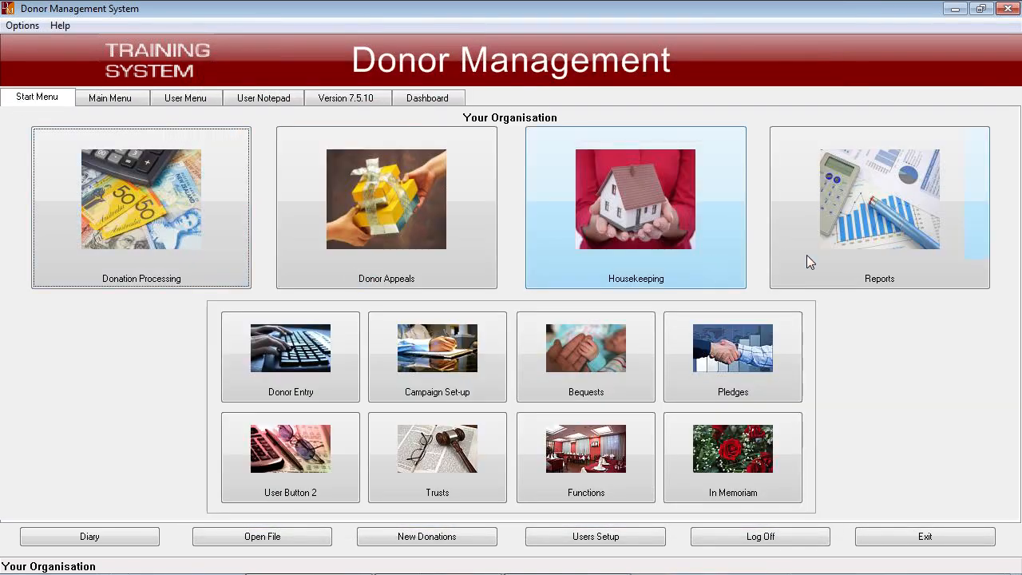